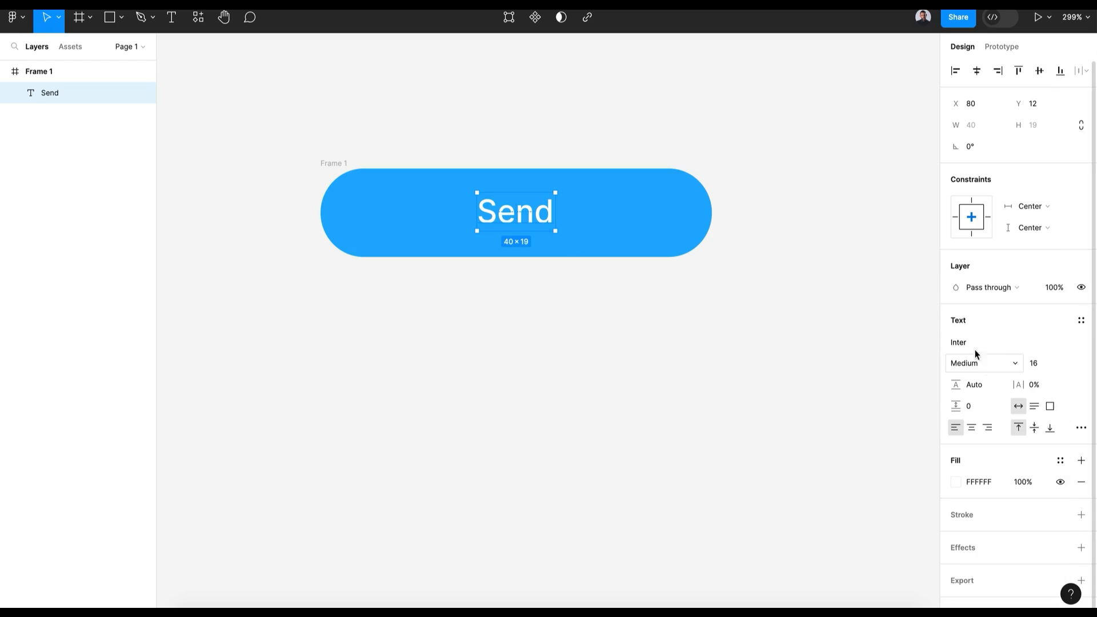
# Check which font family the Send label uses.
pyautogui.click(957, 342)
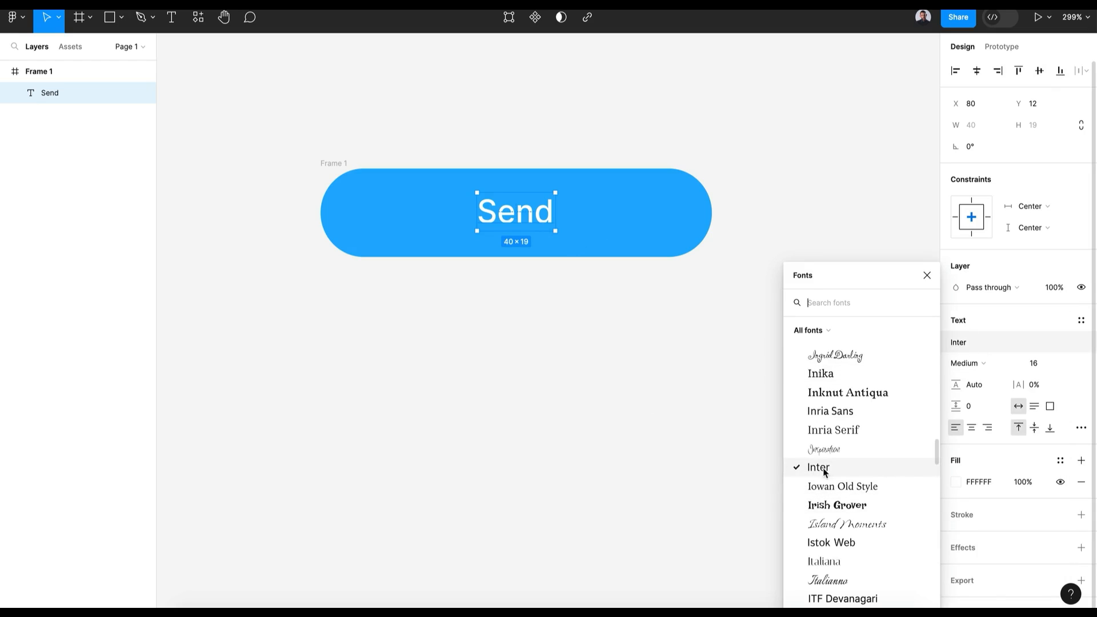
pyautogui.click(923, 276)
pyautogui.click(921, 276)
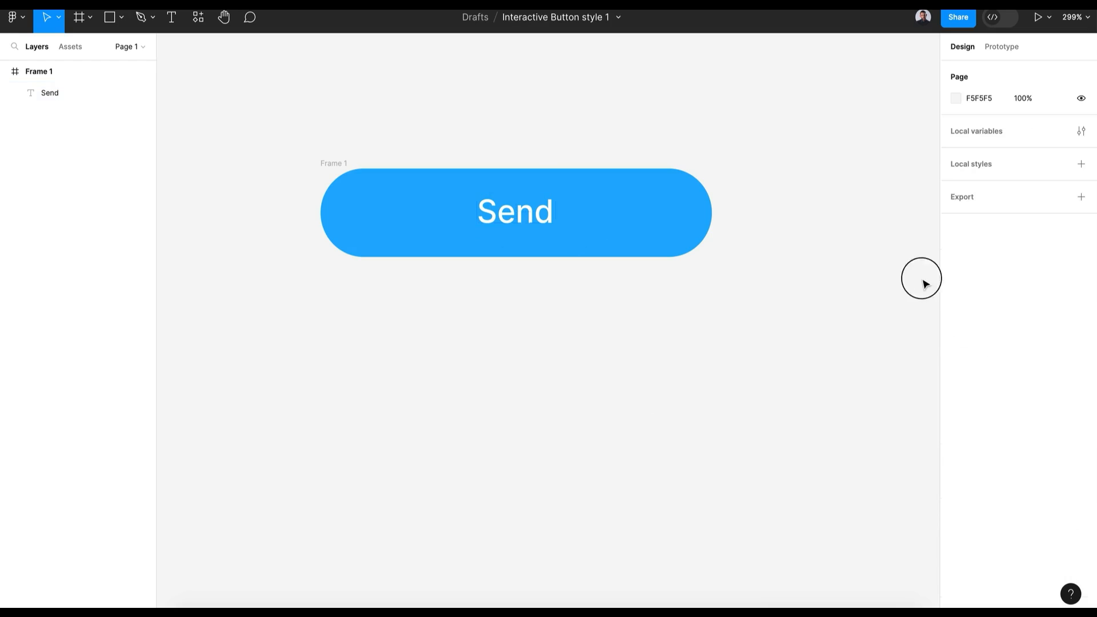
# Add auto layout to the blue button frame and duplicate the Send text inside it.
pyautogui.click(342, 165)
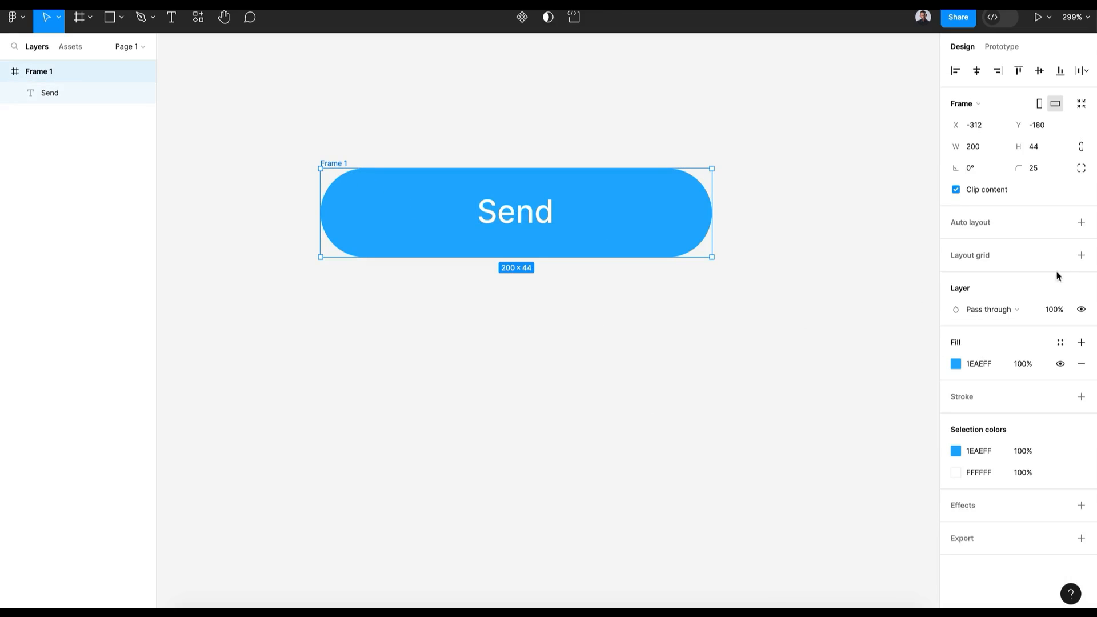
pyautogui.click(1081, 222)
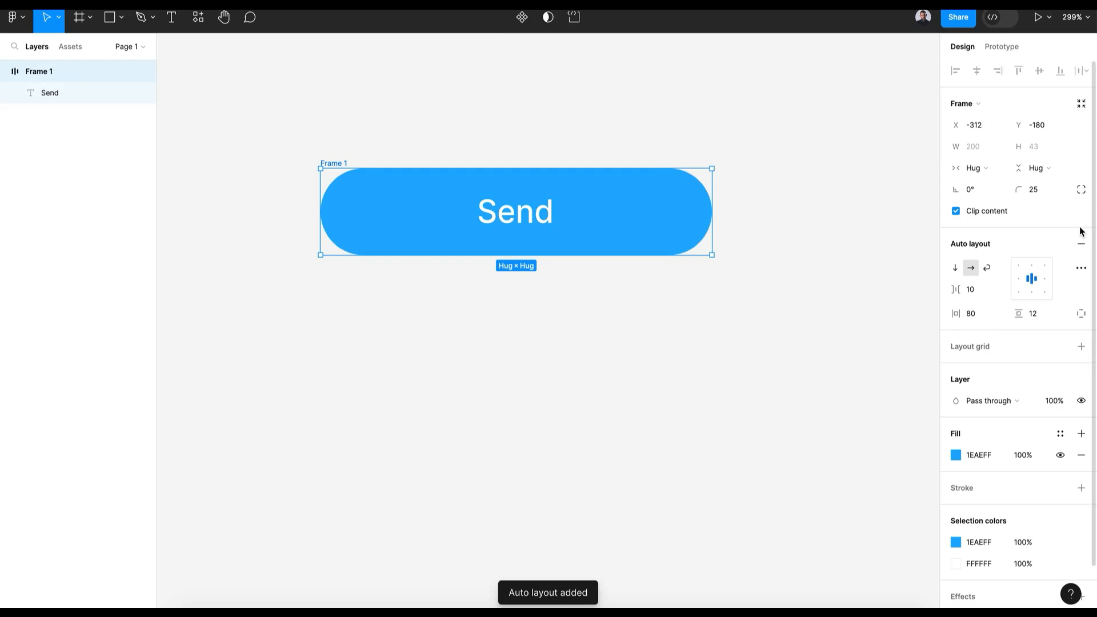
pyautogui.press('Return')
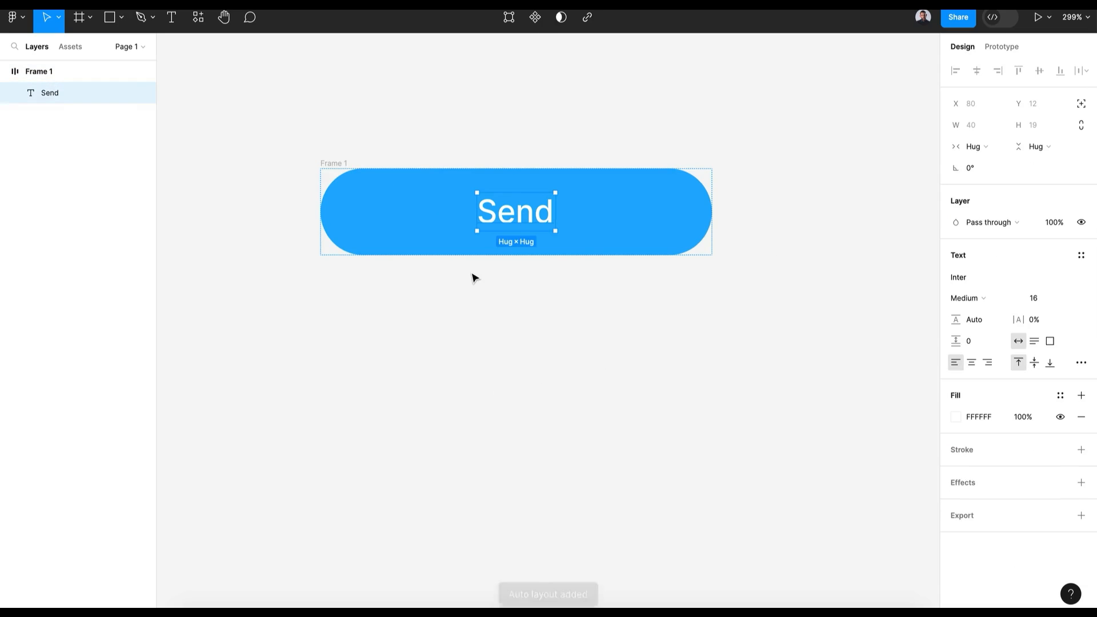
pyautogui.hotkey('ctrl', 'd')
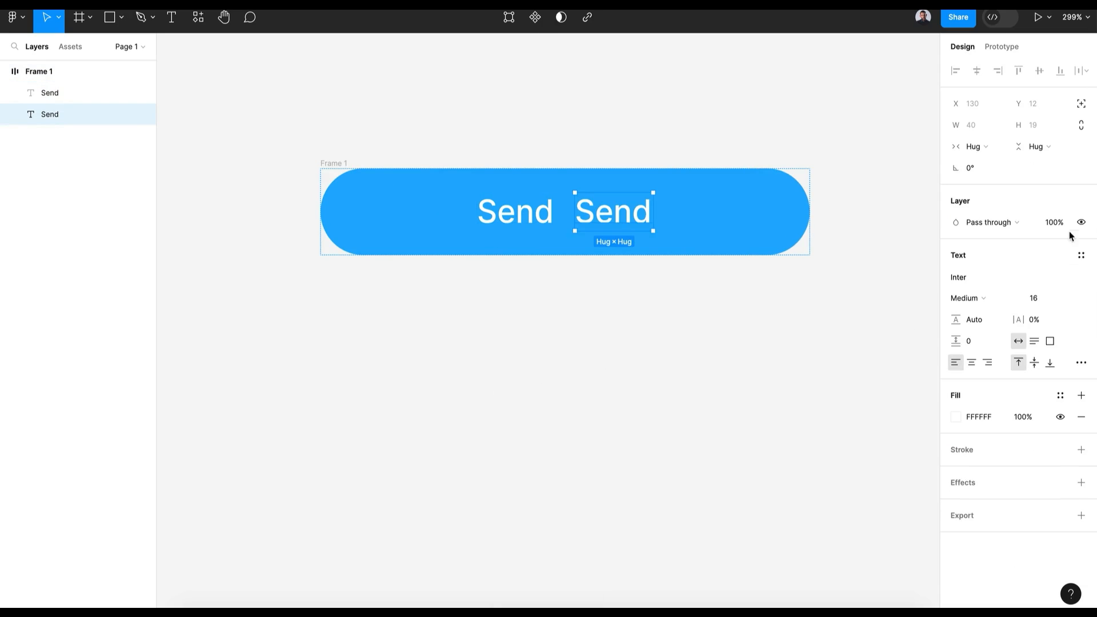
# Give the duplicated Send text absolute position in the frame and change its wording to "Sending".
pyautogui.click(1079, 105)
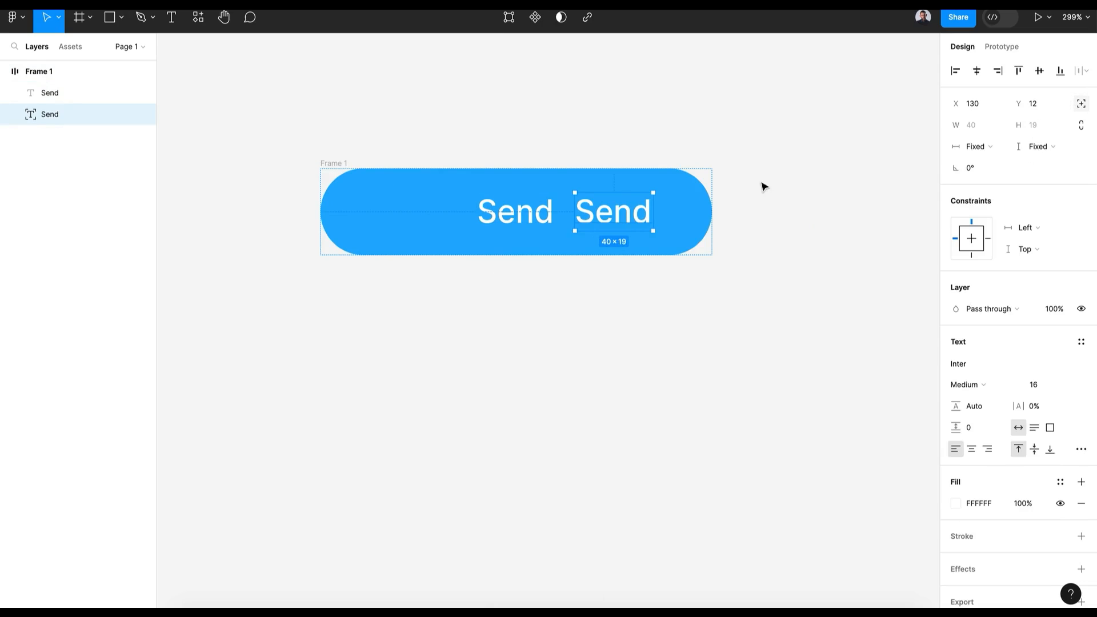
pyautogui.write('ing')
pyautogui.press('Escape')
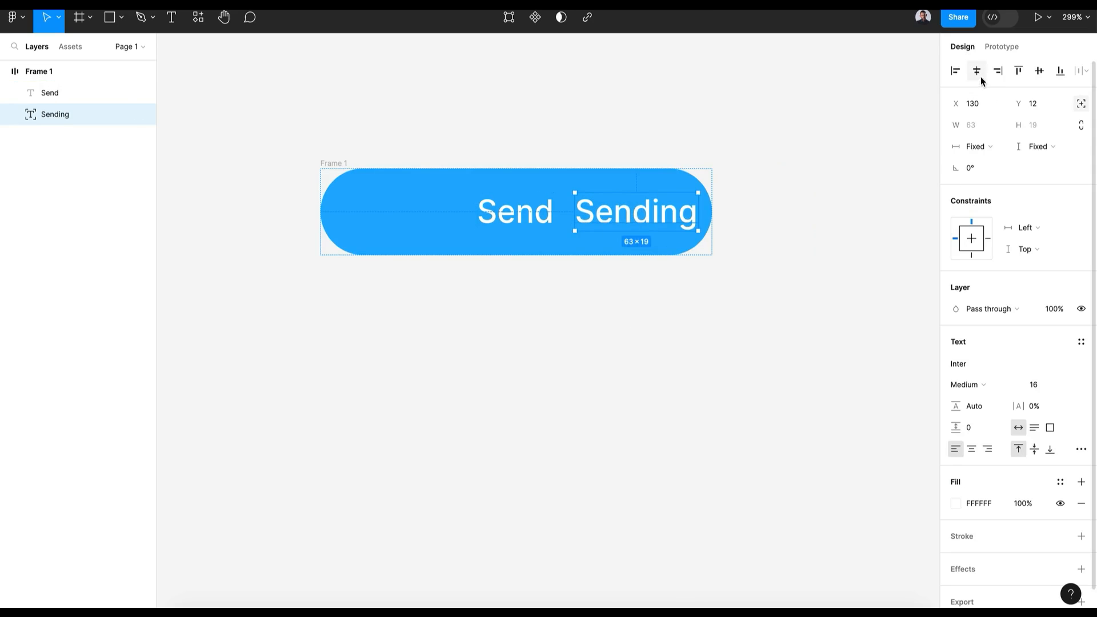
# Switch to the Cards Tutorials prototype preview and play the Send button's interaction as a reference.
pyautogui.click(118, 24)
pyautogui.click(121, 25)
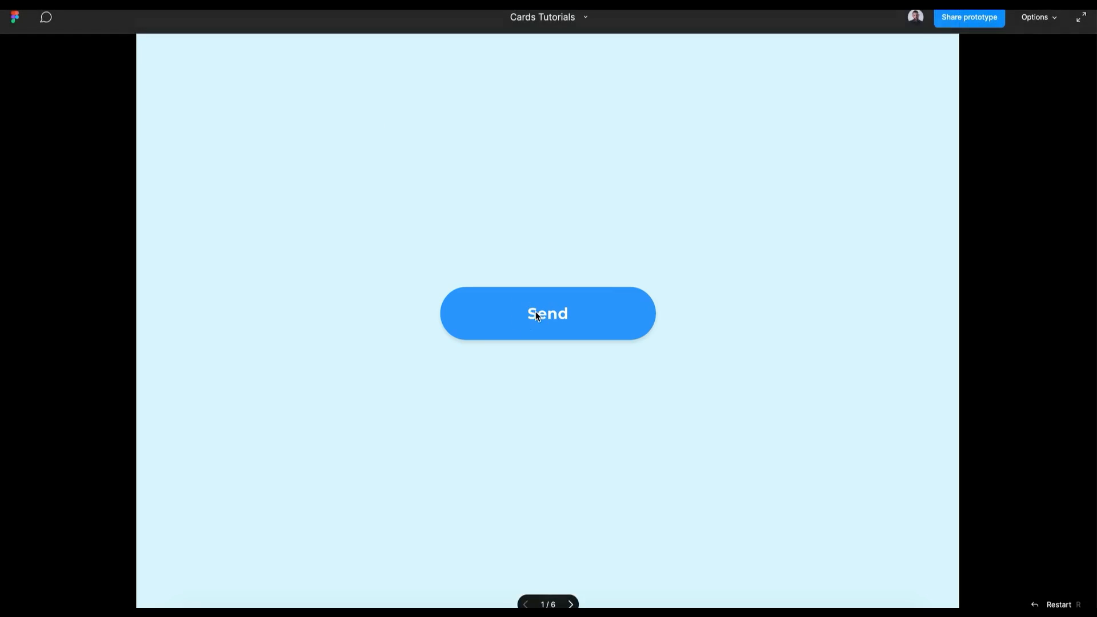
pyautogui.click(536, 311)
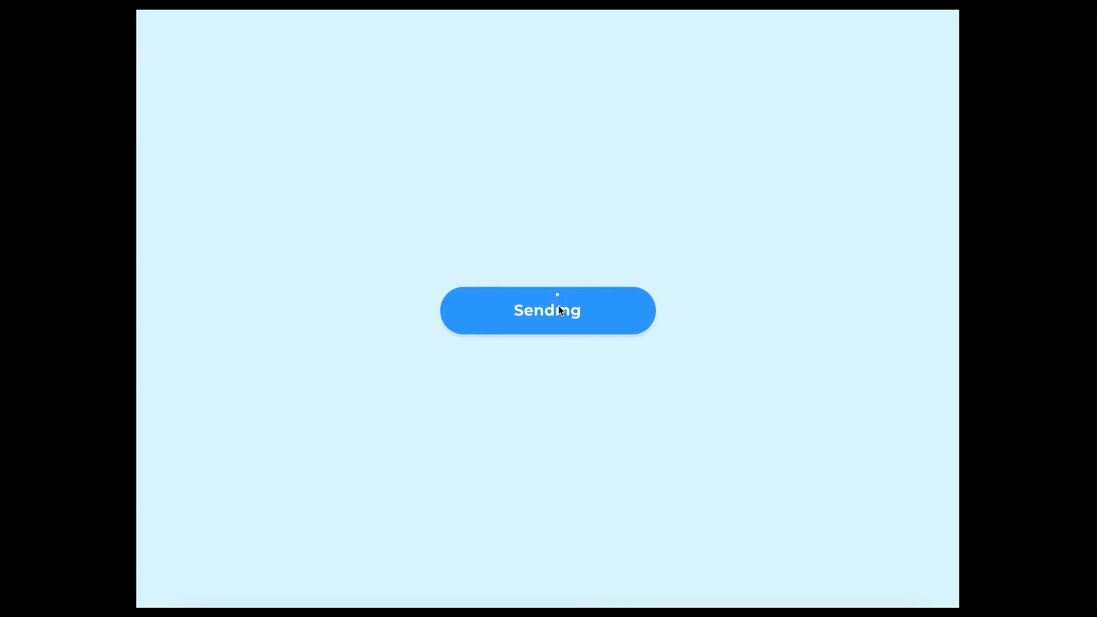
pyautogui.click(558, 315)
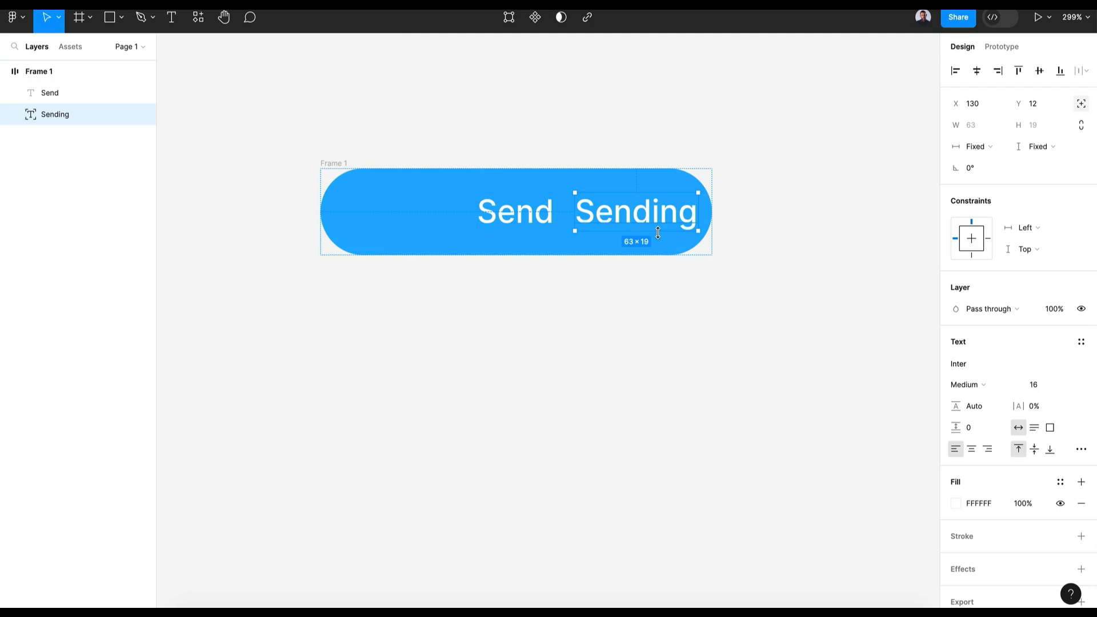
# Draw a small 4 × 4 circle with the Ellipse tool over the Sending text in the button frame.
pyautogui.scroll(5, 658, 232)
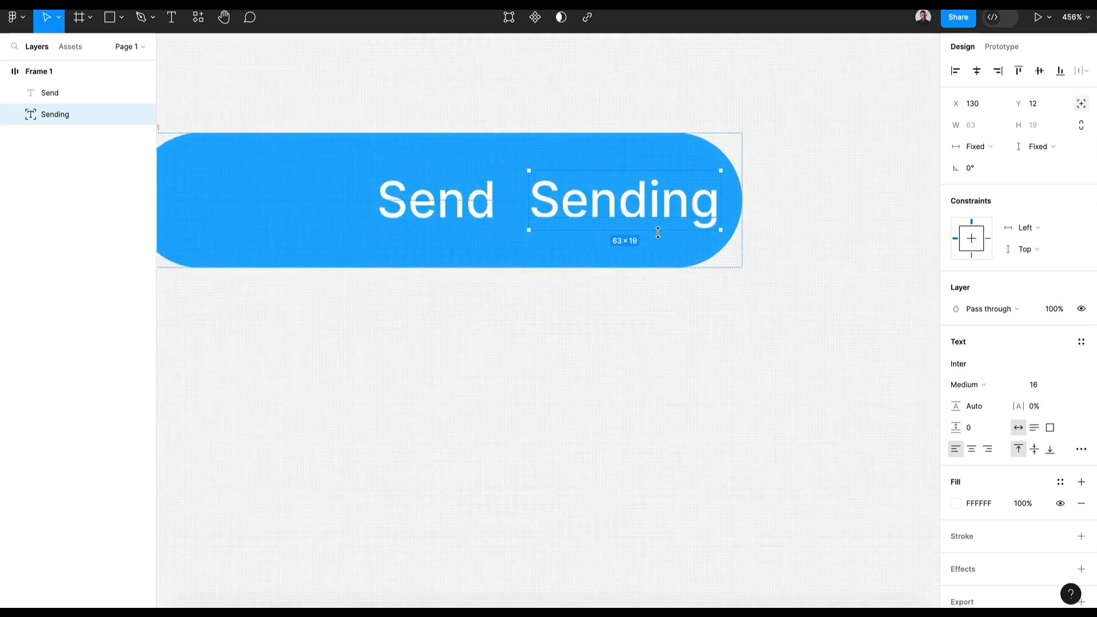
pyautogui.click(121, 17)
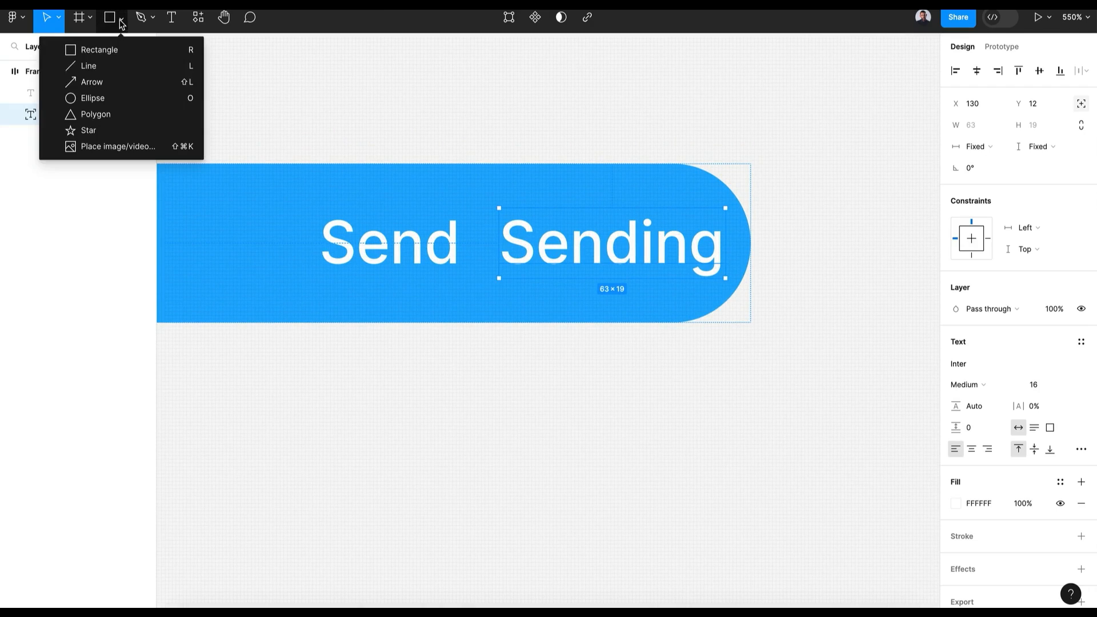
pyautogui.click(120, 95)
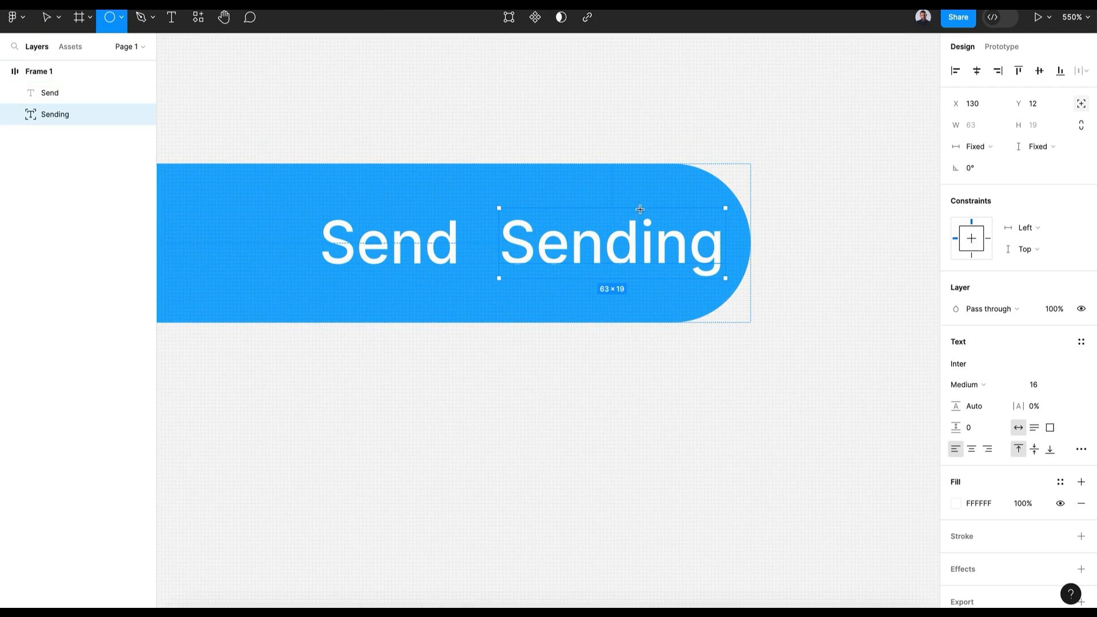
pyautogui.moveTo(638, 214); pyautogui.dragTo(655, 227)
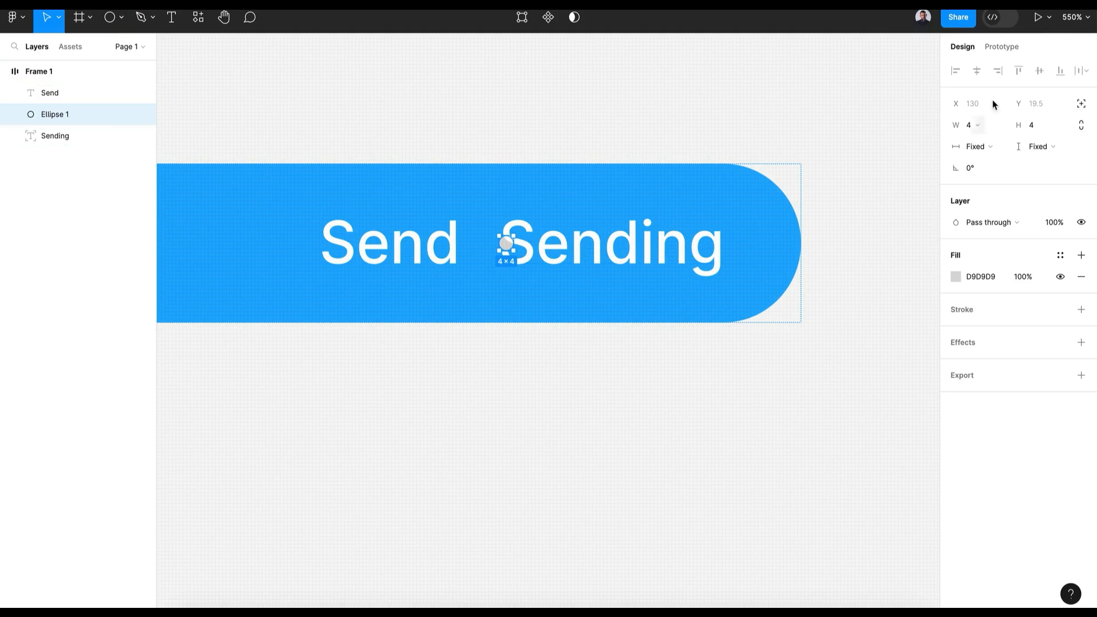
# Give the small circle absolute position and place it over the dot of the i in Sending, at X 169, Y 14.
pyautogui.click(1079, 104)
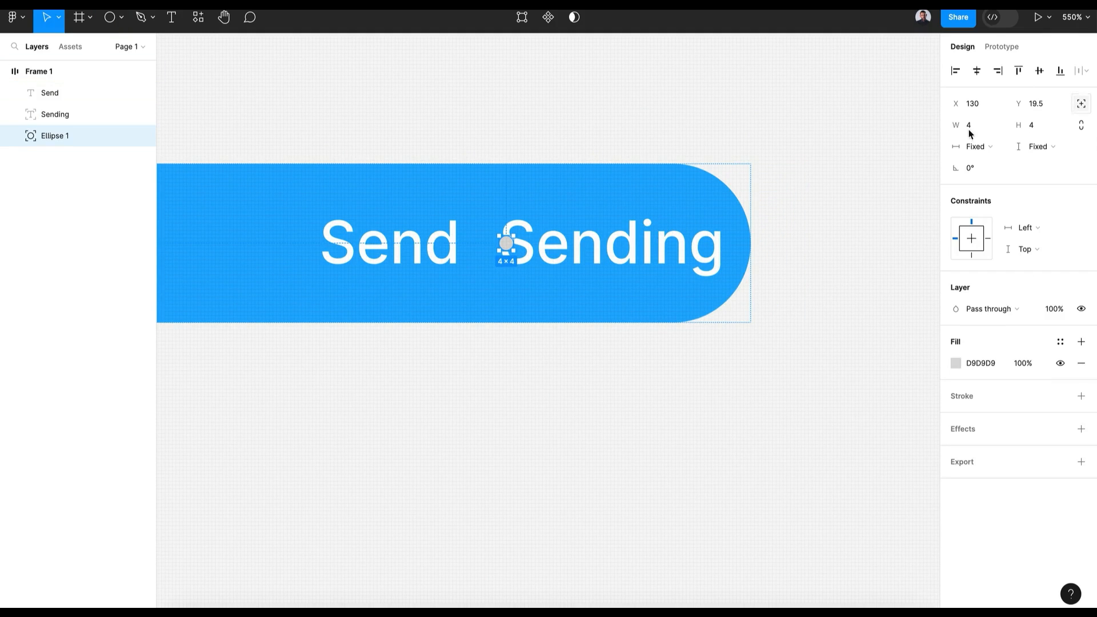
pyautogui.click(505, 246)
pyautogui.moveTo(505, 245); pyautogui.dragTo(643, 221)
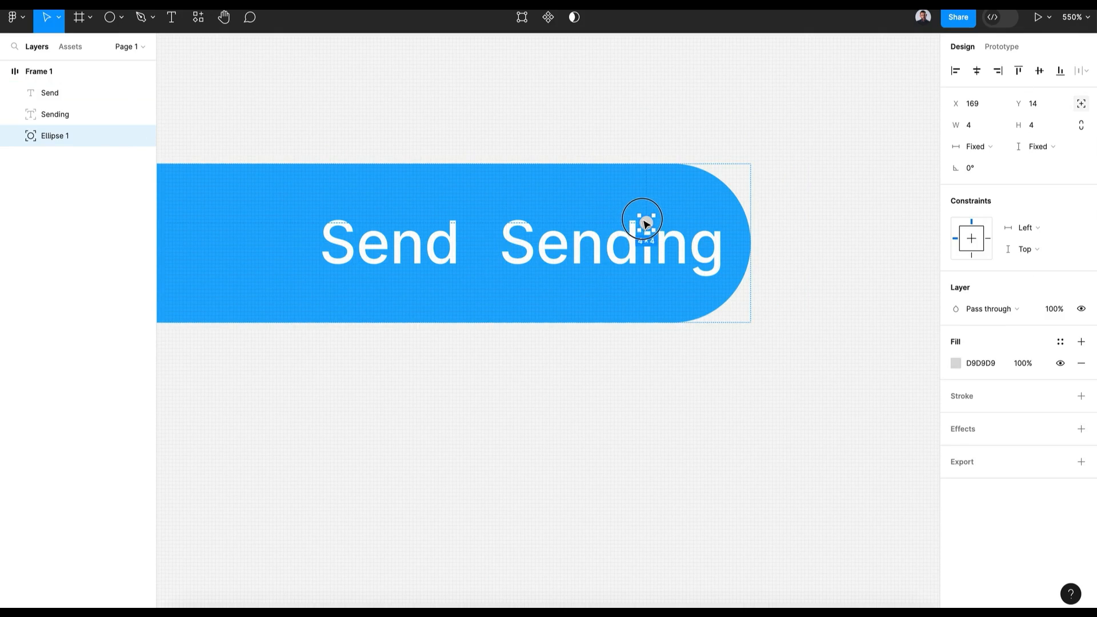
# Fill the small circle with the button's blue, 1EAEFF, from the document colors.
pyautogui.click(956, 363)
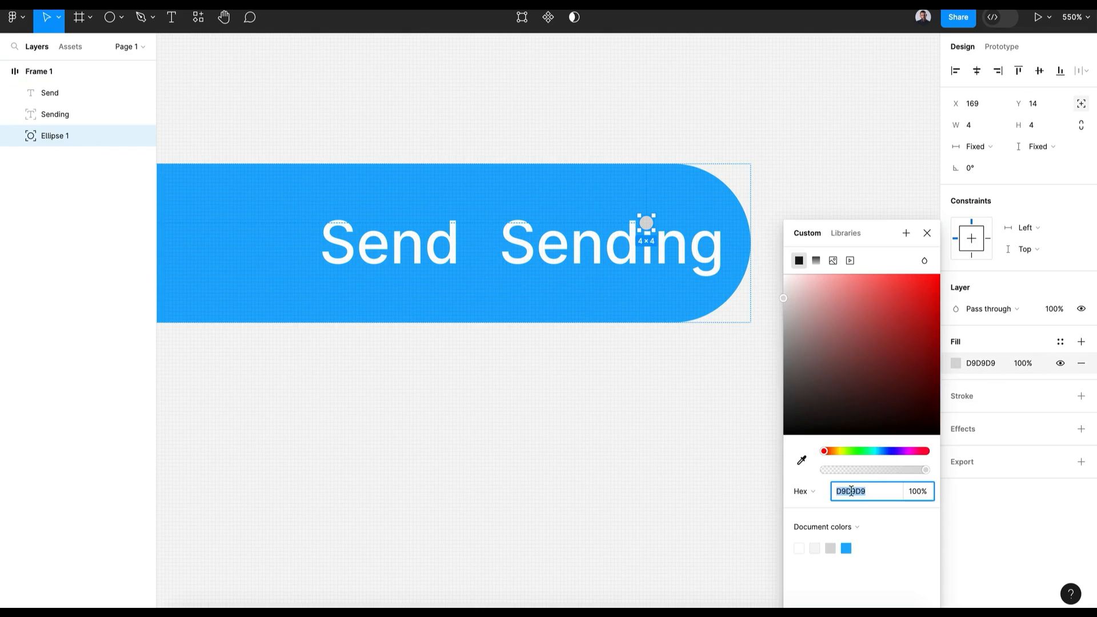
pyautogui.click(849, 549)
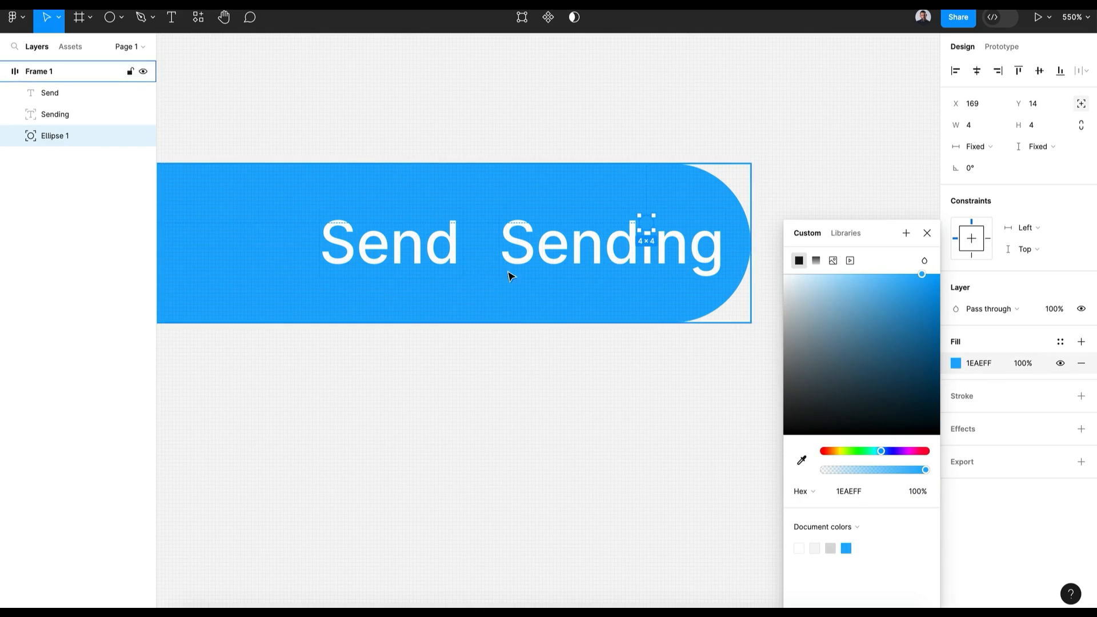
pyautogui.click(926, 233)
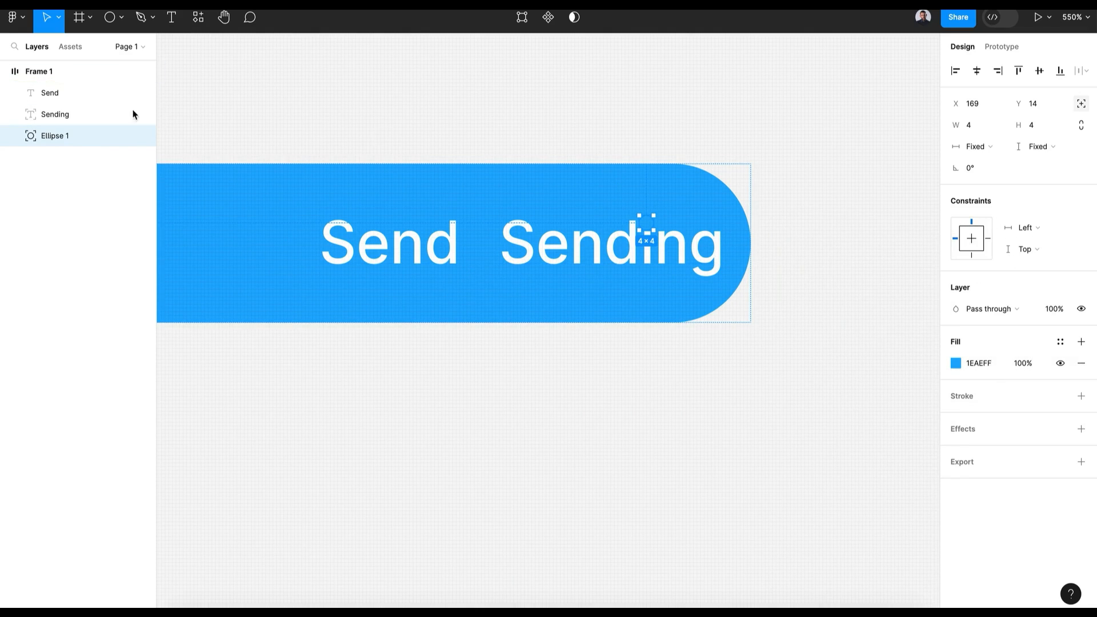
# Group the Sending text with the blue circle and center the group horizontally in the button.
pyautogui.keyDown('shift'); pyautogui.click(83, 117); pyautogui.keyUp('shift')
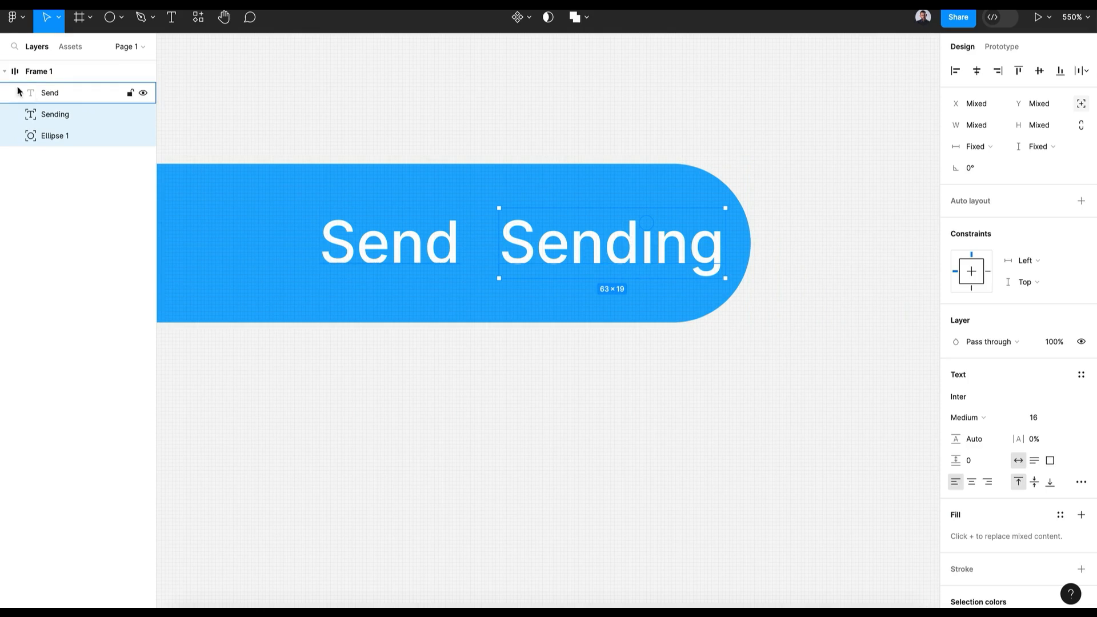
pyautogui.hotkey('ctrl', 'g')
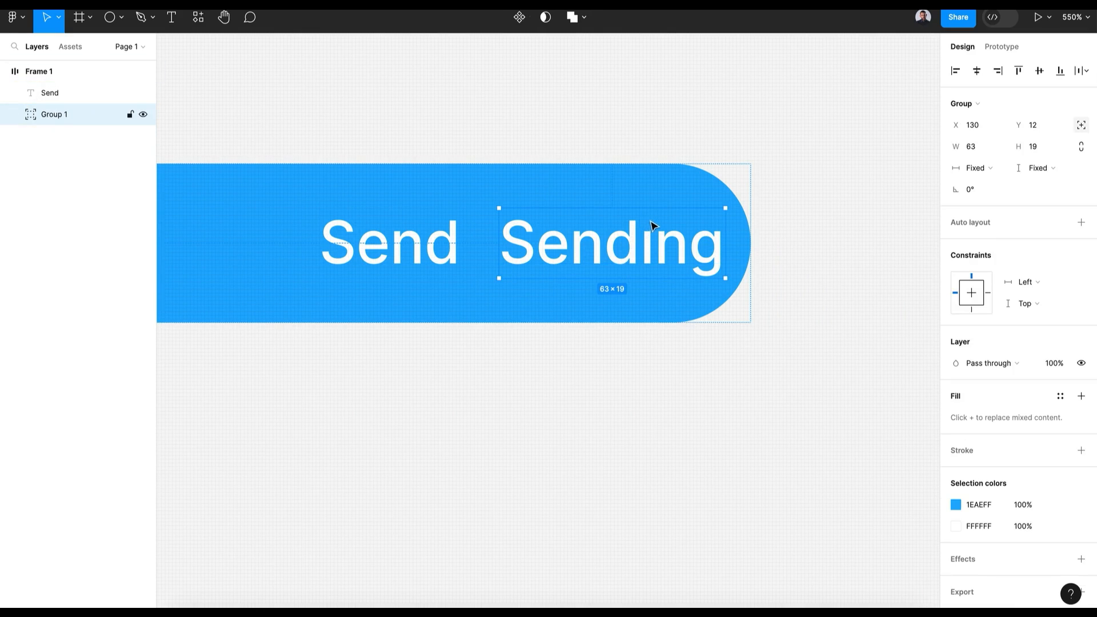
pyautogui.scroll(-5, 645, 308)
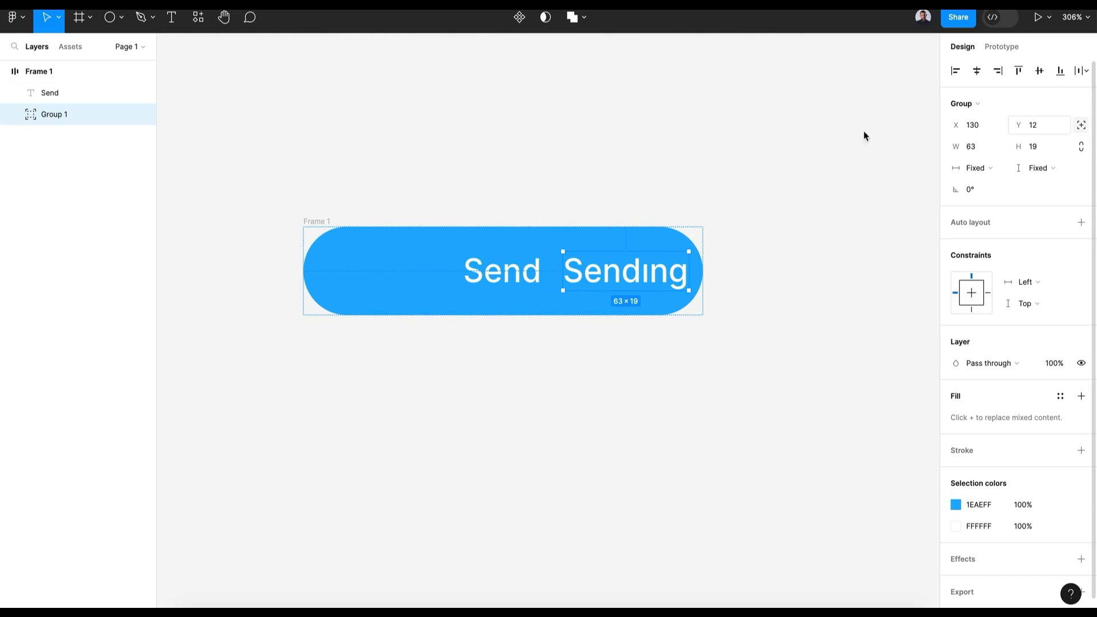
pyautogui.click(976, 71)
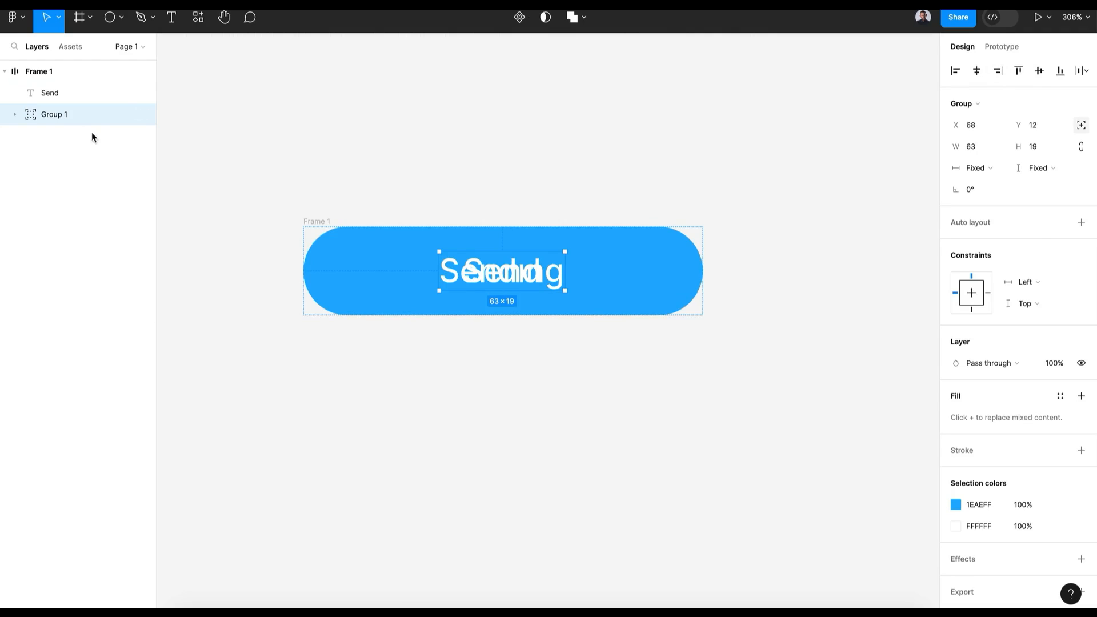
# Shift the Sending group down out of the button to Y 52 and re-center it vertically in the frame.
pyautogui.hotkey('shift', 'Down')
pyautogui.hotkey('shift', 'Down')
pyautogui.hotkey('shift', 'Down')
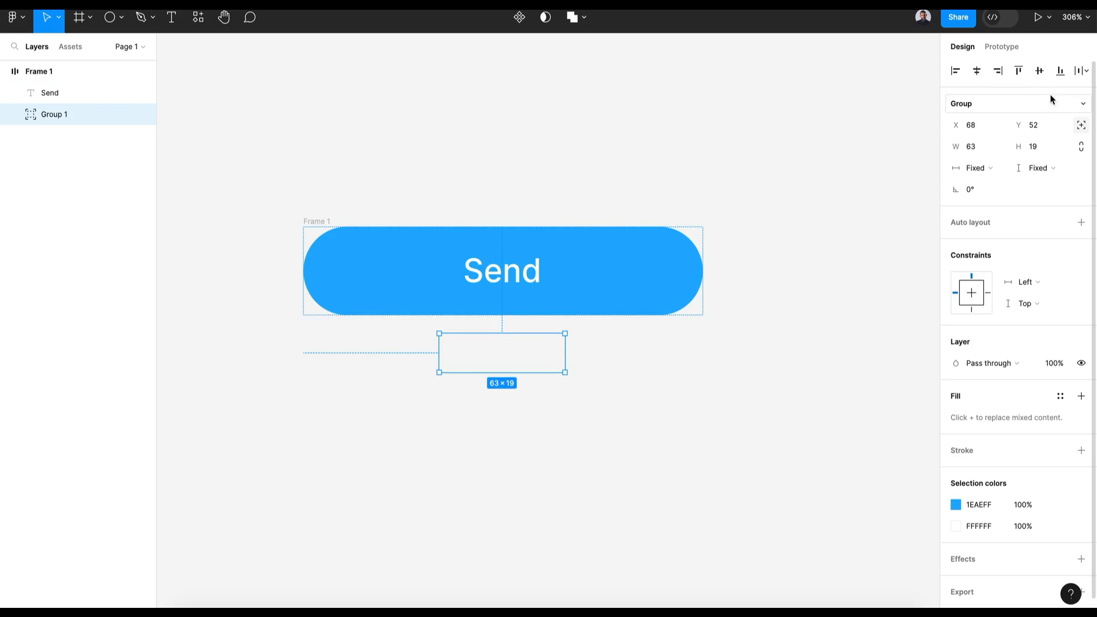
pyautogui.click(1039, 70)
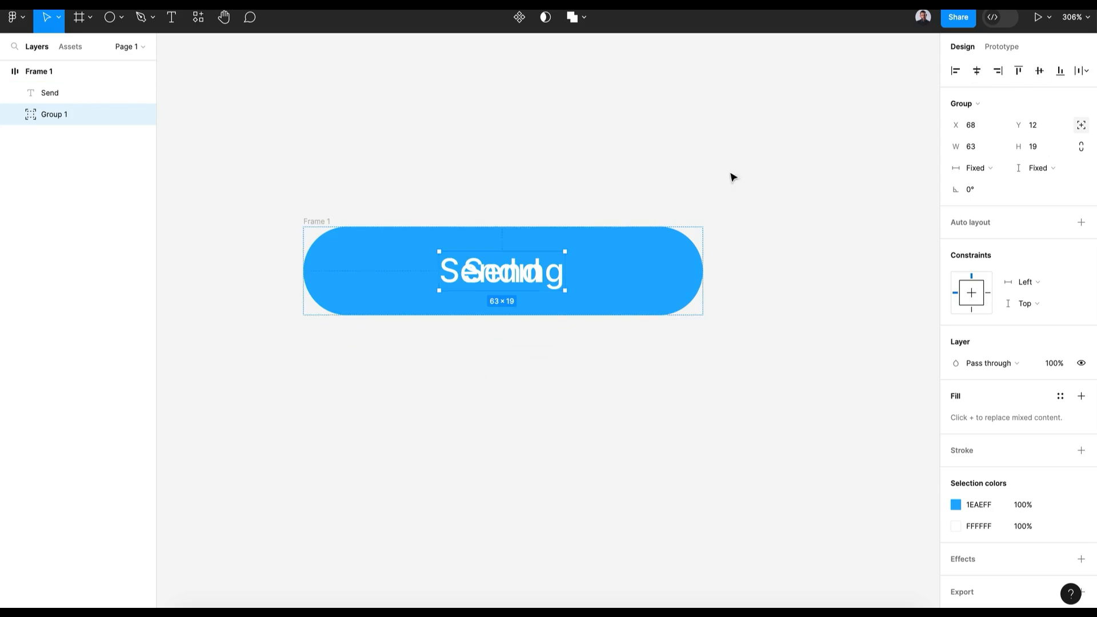
# Hide the Send text layer and lock the group holding the Sending text.
pyautogui.click(53, 104)
pyautogui.click(143, 92)
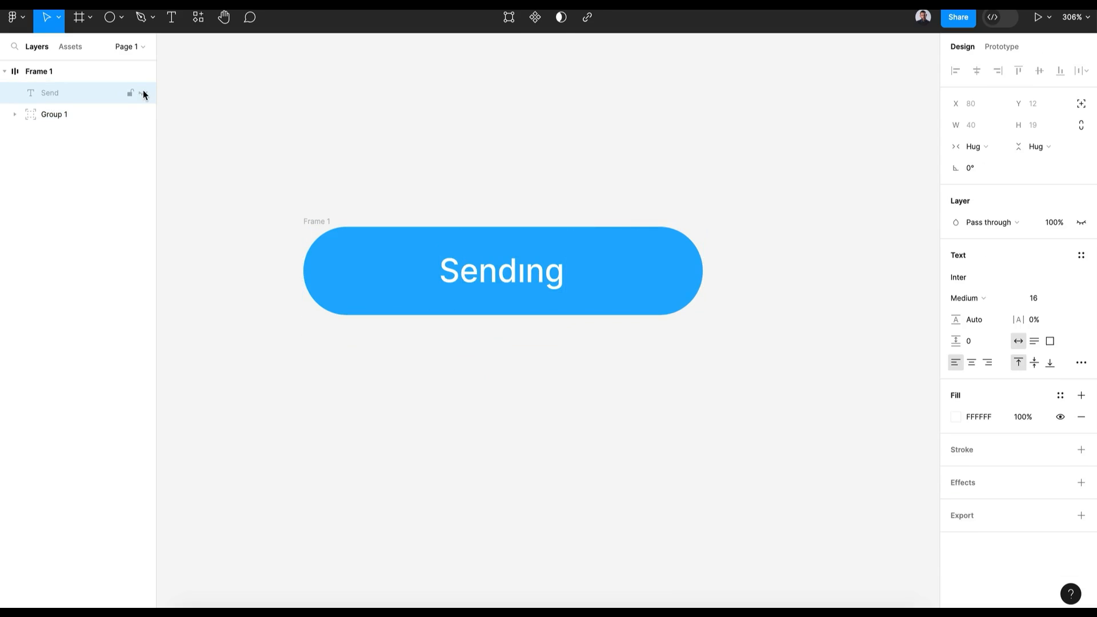
pyautogui.click(127, 115)
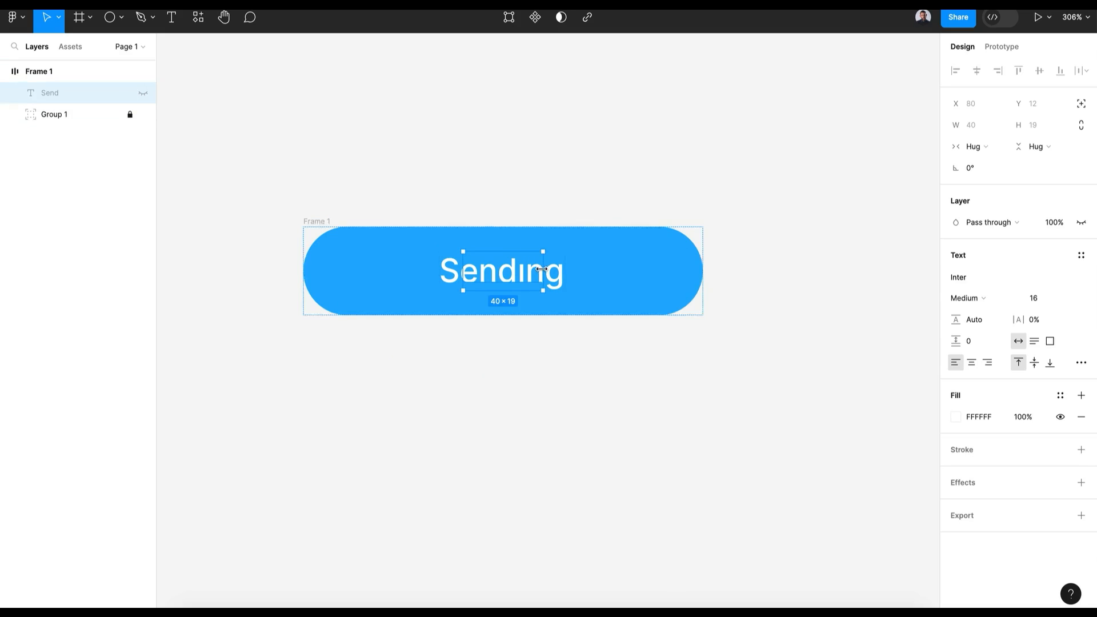
# Inspect the covered dot of the i in the Sending label up close.
pyautogui.scroll(5, 520, 273)
pyautogui.scroll(1, 520, 277)
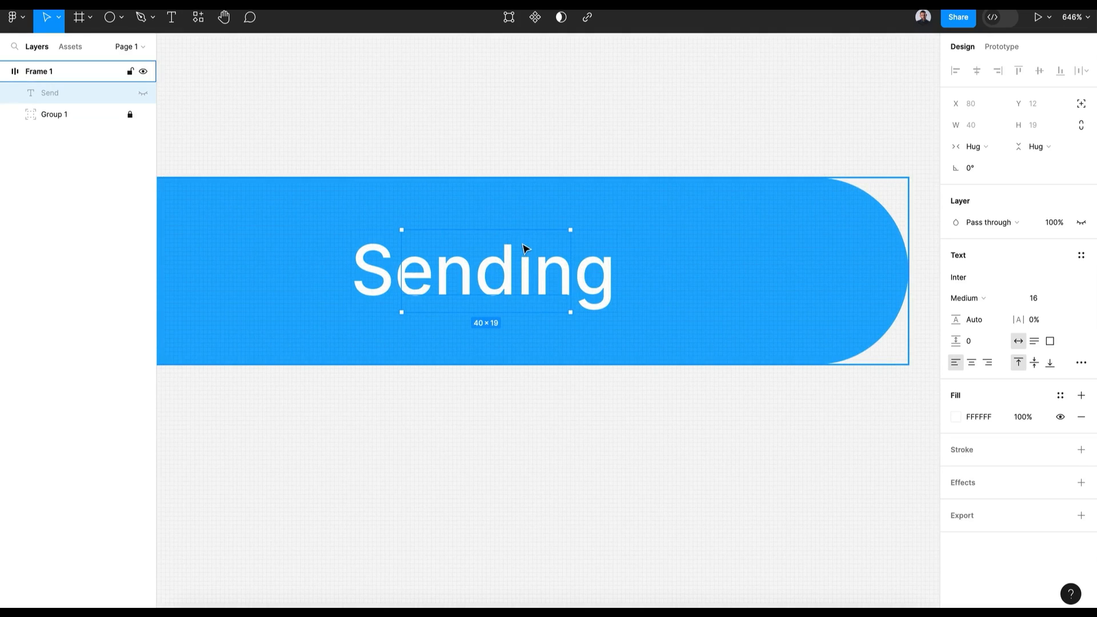
pyautogui.click(519, 502)
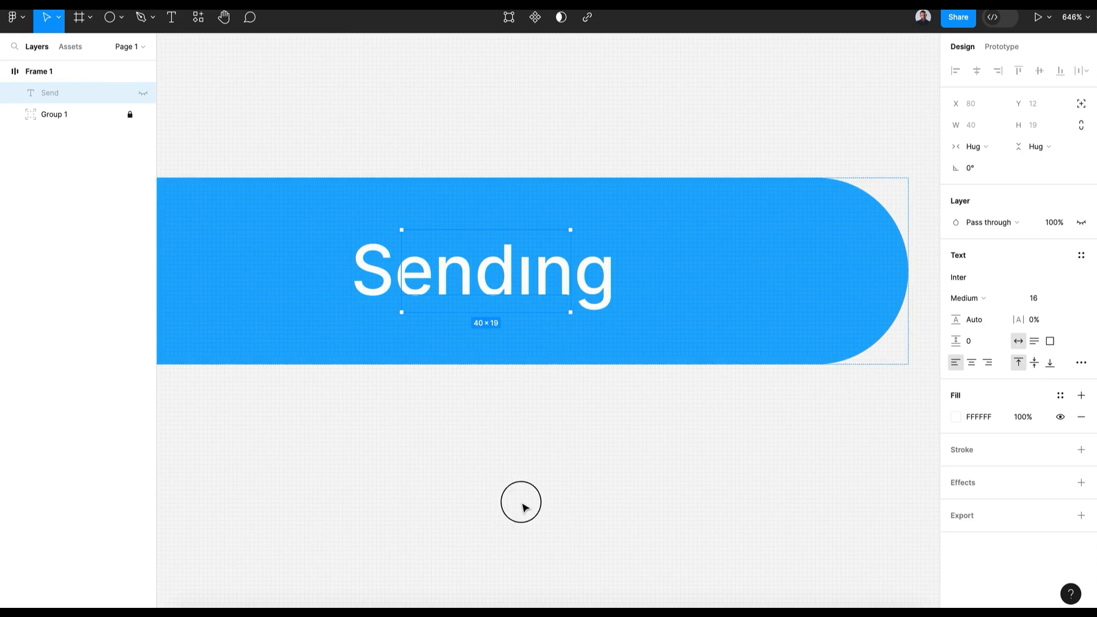
pyautogui.scroll(-3, 524, 507)
pyautogui.scroll(-2, 525, 507)
pyautogui.scroll(-3, 524, 507)
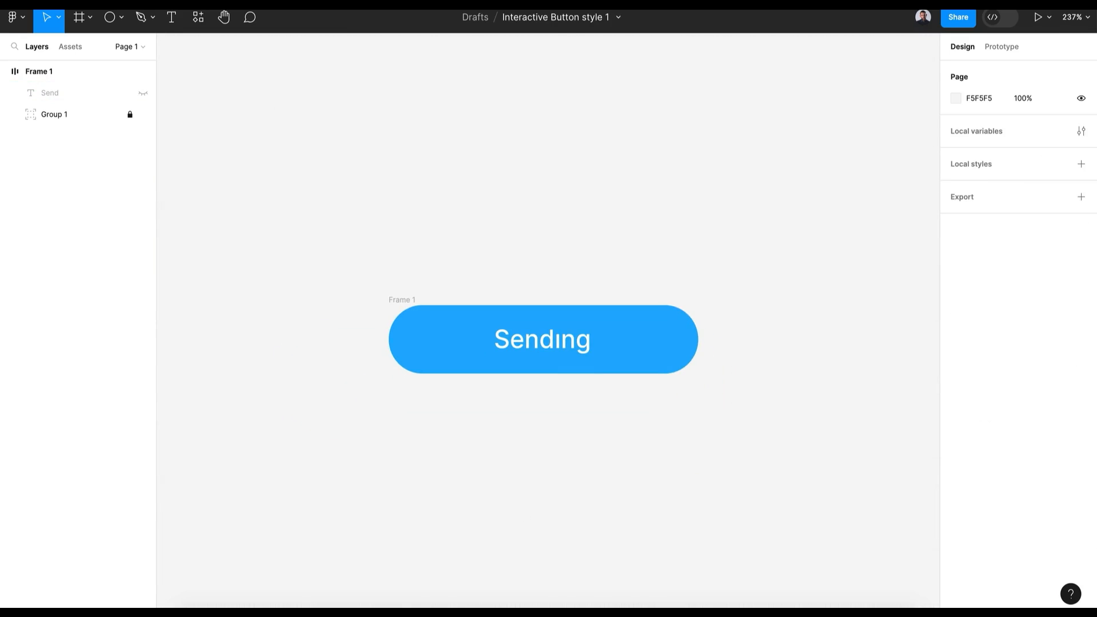
# Draw a new ellipse on the empty canvas above the button and set its width and height to 3.
pyautogui.click(116, 16)
pyautogui.moveTo(426, 169); pyautogui.dragTo(437, 179)
pyautogui.scroll(5, 437, 179)
pyautogui.click(1057, 121)
pyautogui.click(979, 127)
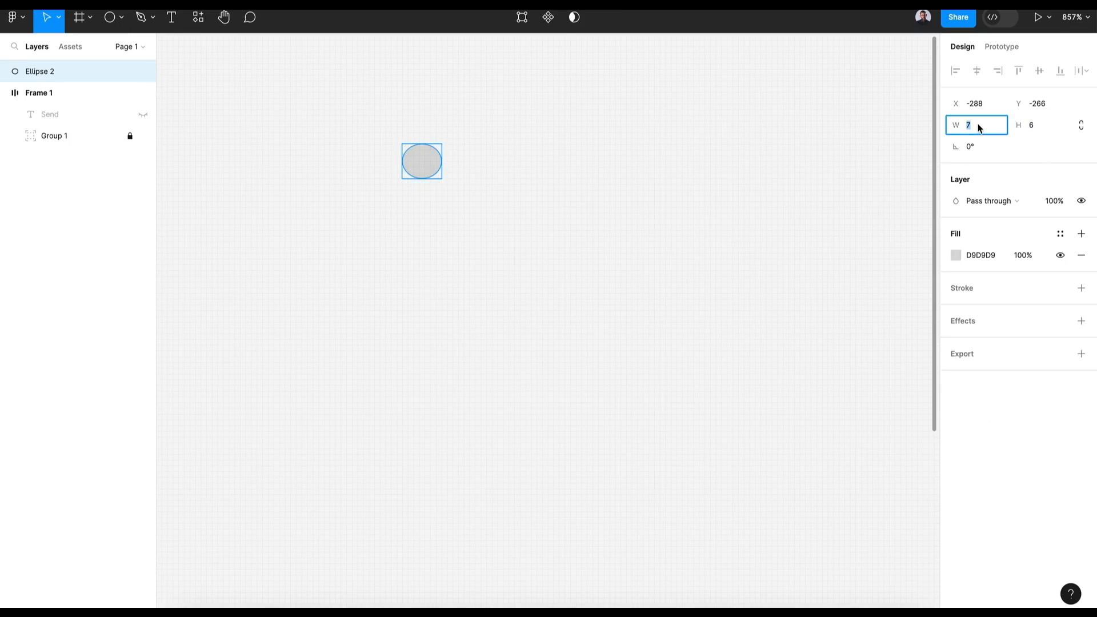
pyautogui.write('3')
pyautogui.click(1030, 124)
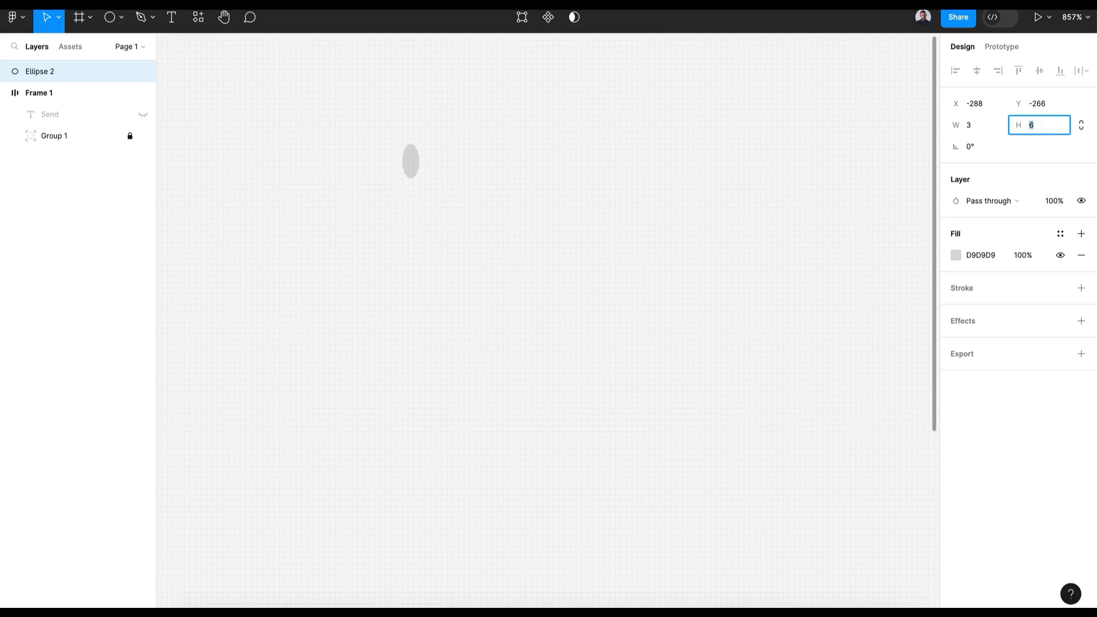
pyautogui.press('Return')
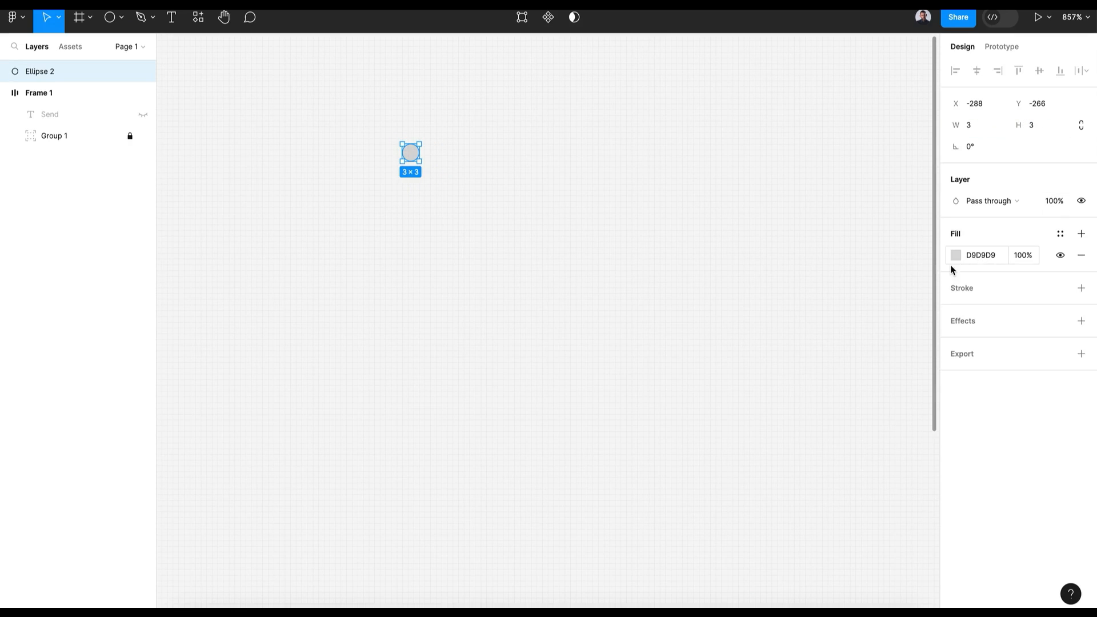
# Change the new 3 × 3 circle's fill color to white, FFFFFF.
pyautogui.click(953, 257)
pyautogui.moveTo(793, 300); pyautogui.dragTo(779, 271)
pyautogui.click(926, 234)
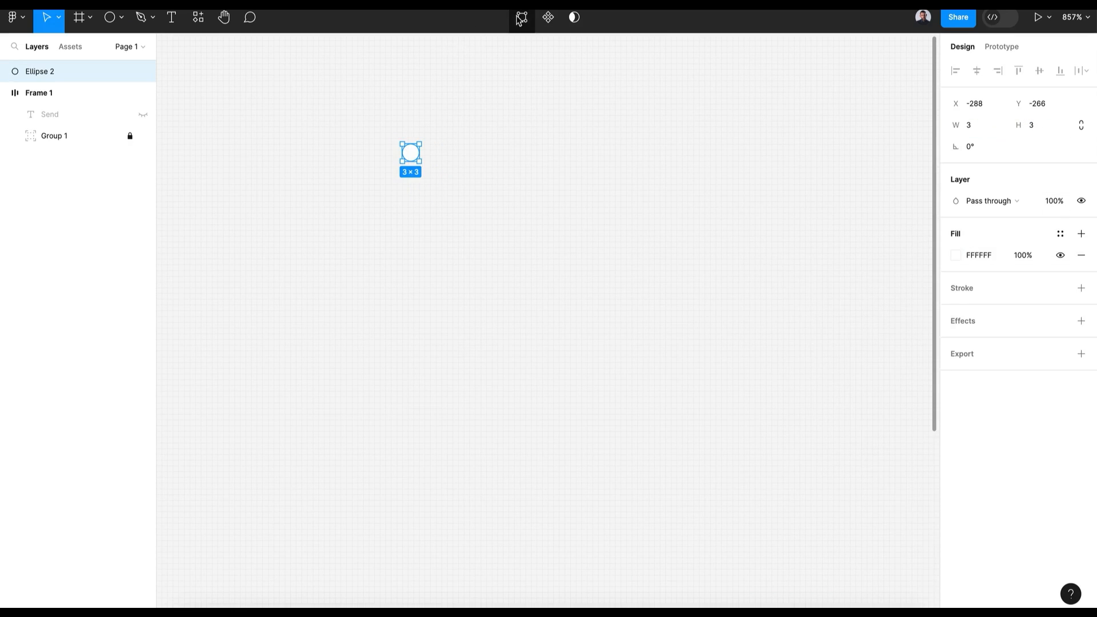
# Turn the white 3 × 3 circle into a component and add a second variant to it.
pyautogui.click(551, 21)
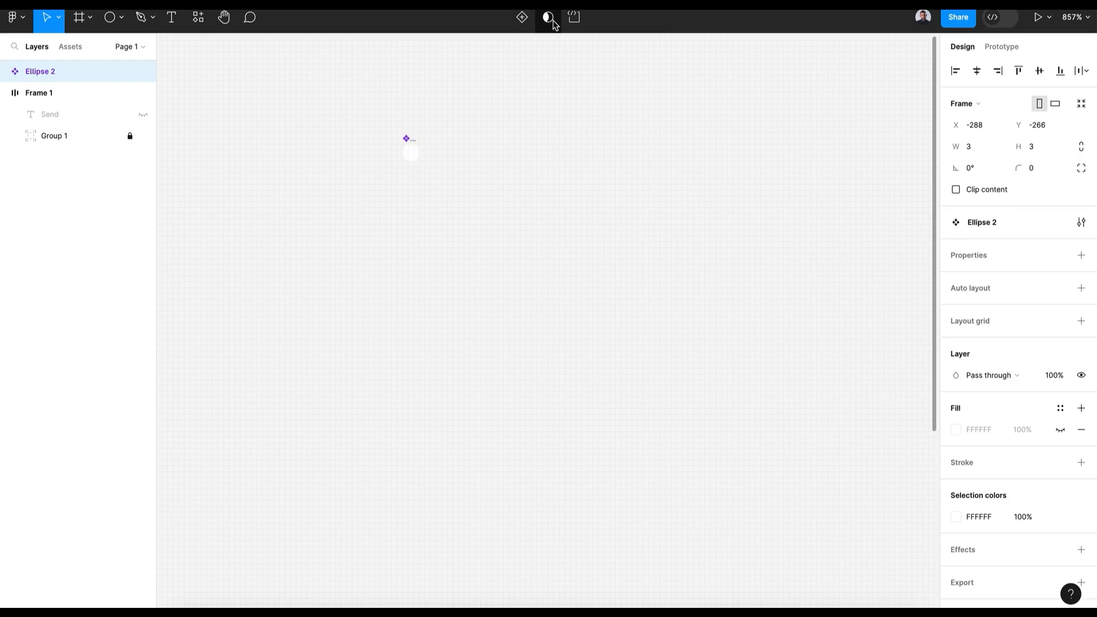
pyautogui.click(517, 19)
pyautogui.click(35, 114)
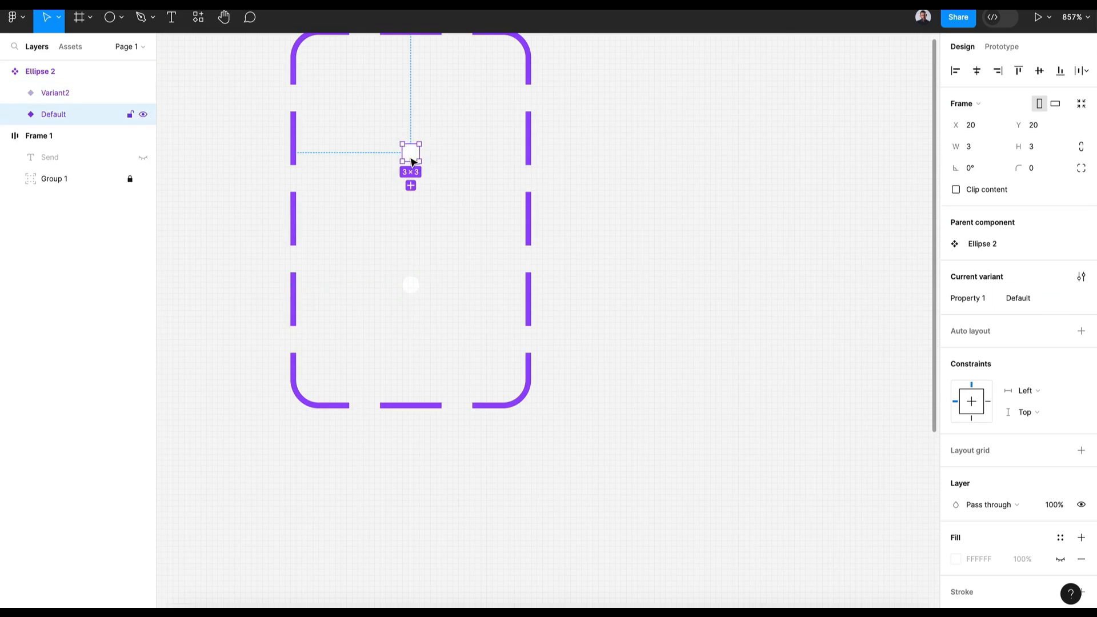
pyautogui.click(35, 93)
pyautogui.click(15, 96)
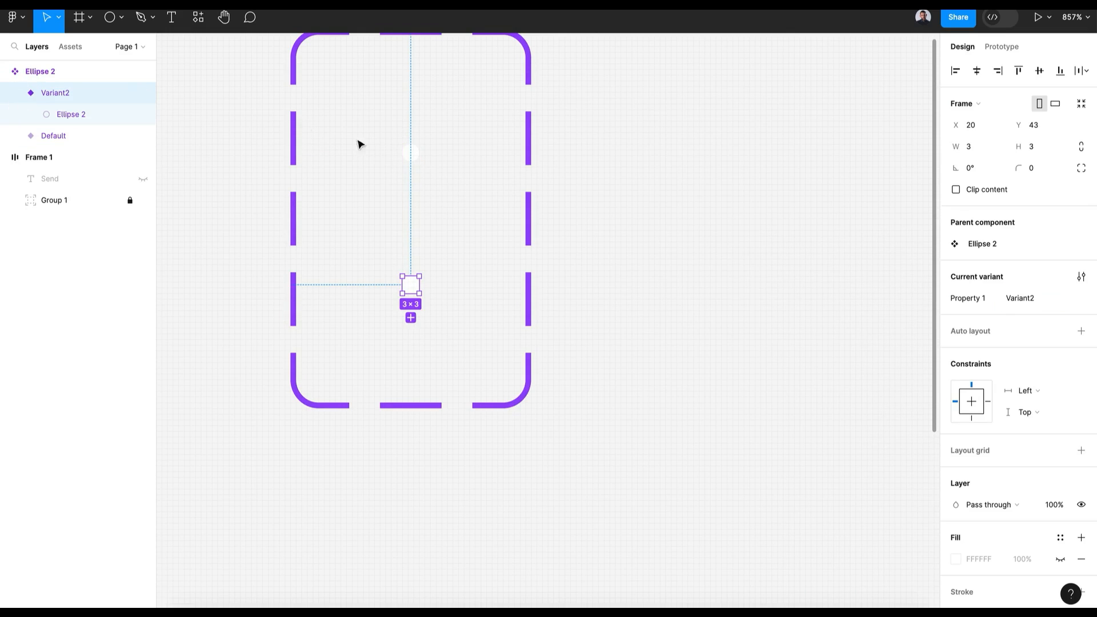
# Give the component set around the two circle variants a dark gray fill, 505050.
pyautogui.scroll(2, 320, 82)
pyautogui.click(323, 77)
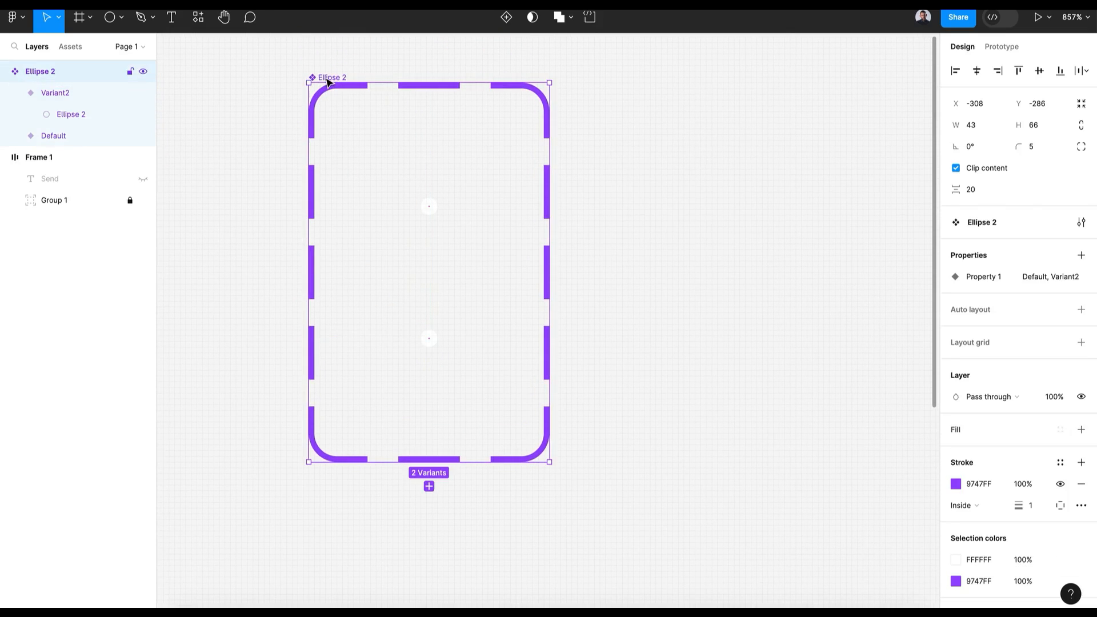
pyautogui.scroll(-3, 1040, 426)
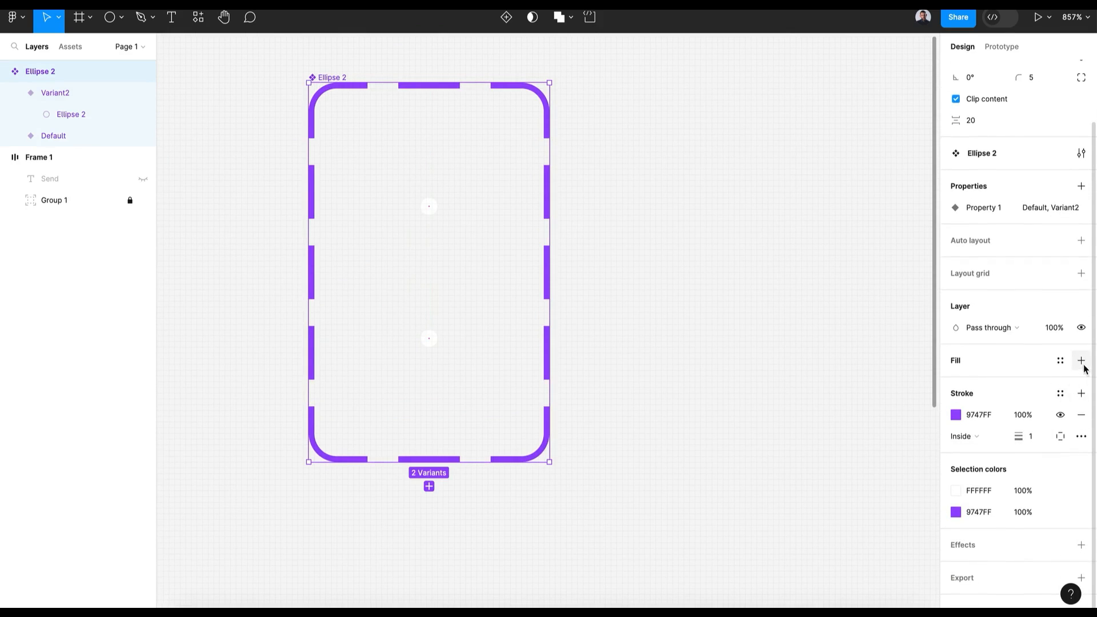
pyautogui.click(1080, 360)
pyautogui.click(955, 382)
pyautogui.moveTo(817, 374); pyautogui.dragTo(783, 384)
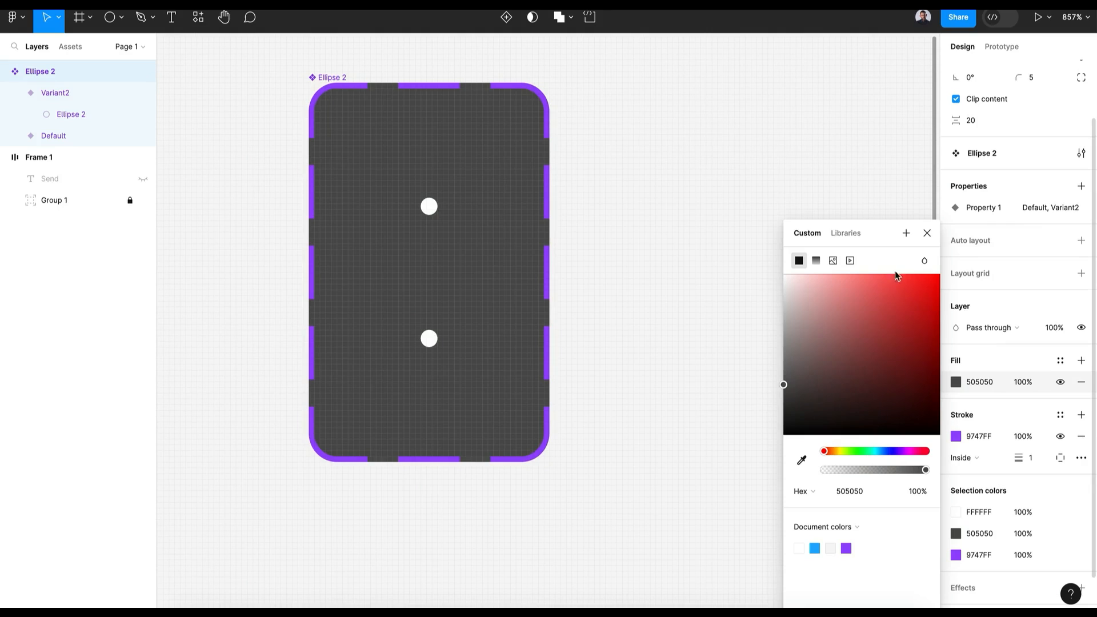
pyautogui.click(922, 234)
# Set the horizontal and vertical constraints of the ellipses inside both variants to Center.
pyautogui.doubleClick(428, 206)
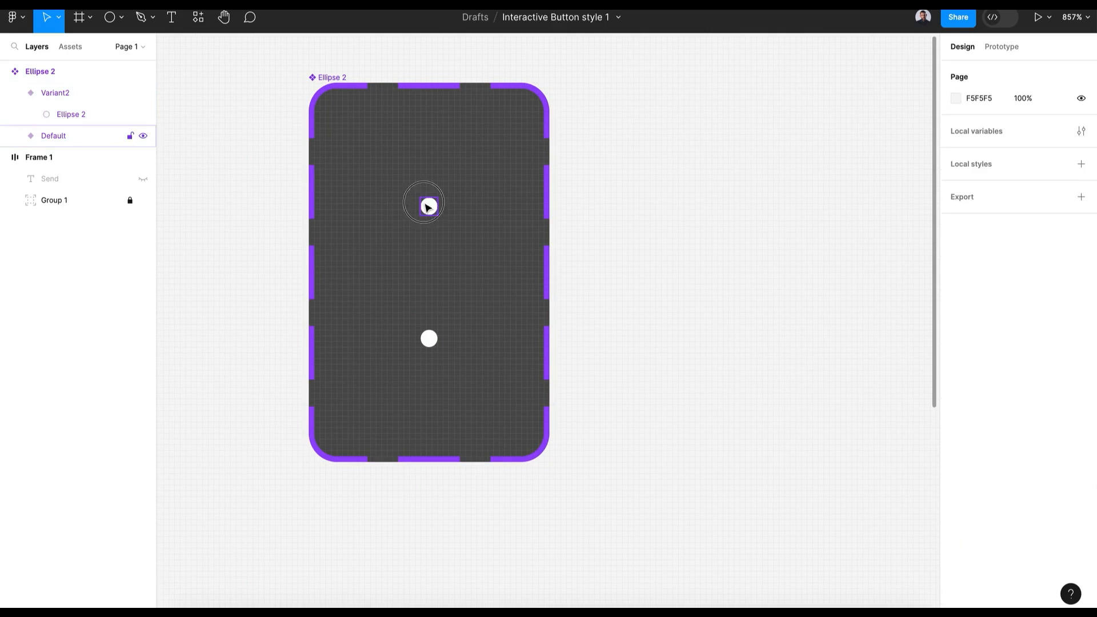
pyautogui.click(427, 343)
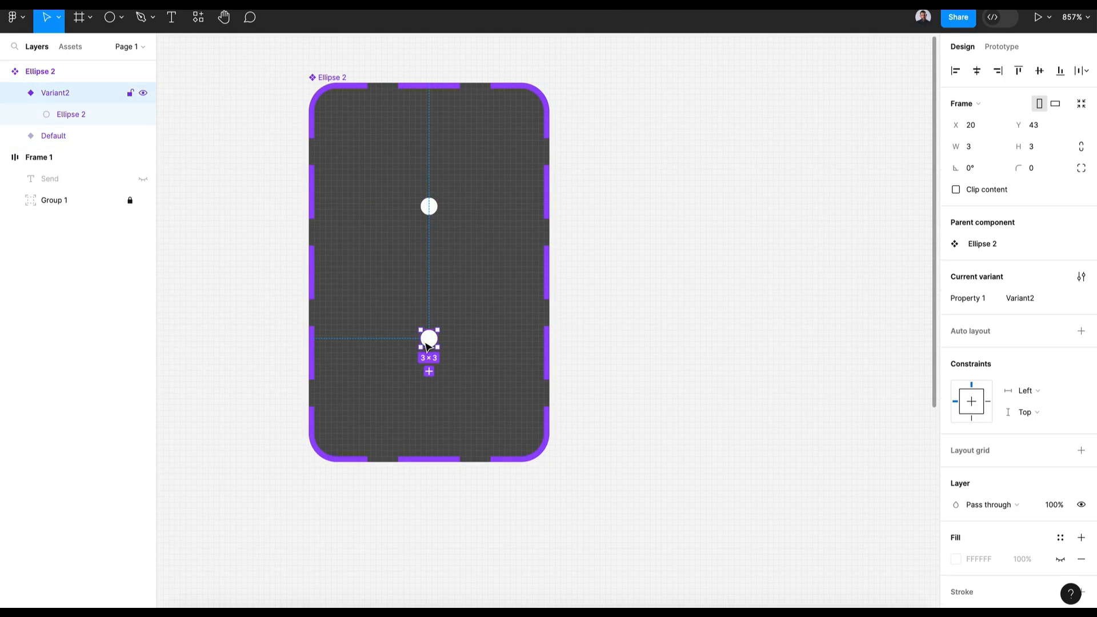
pyautogui.click(431, 208)
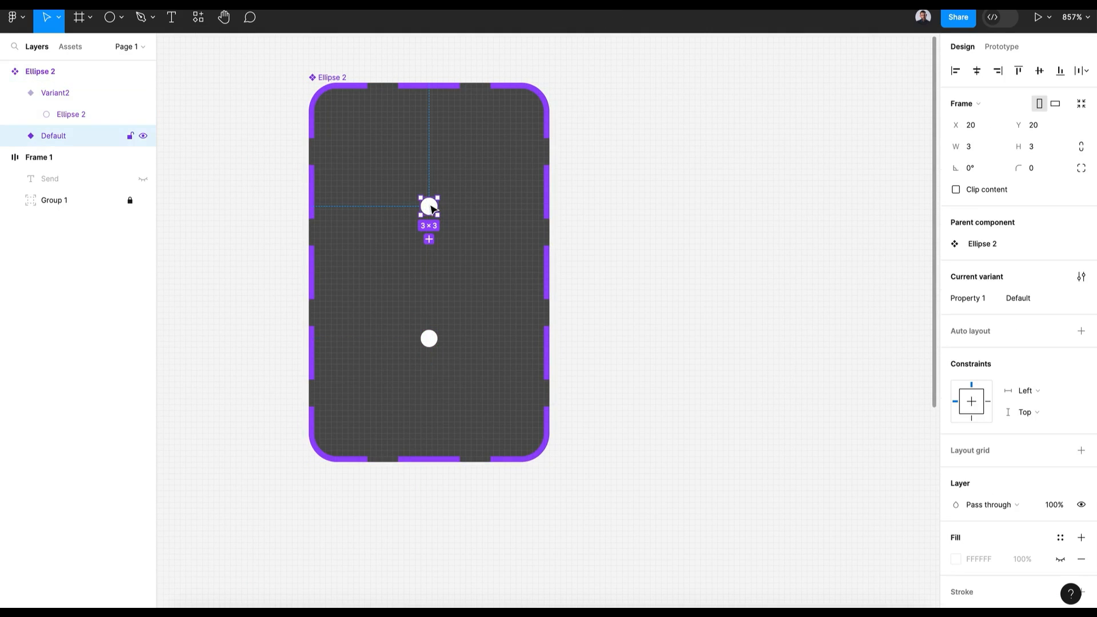
pyautogui.click(16, 137)
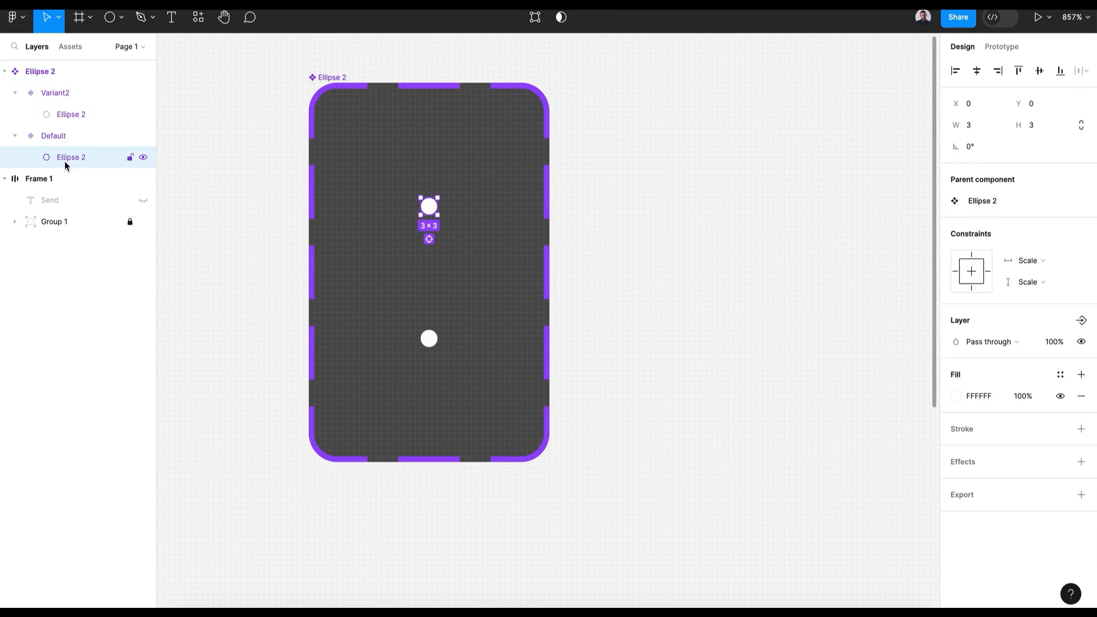
pyautogui.keyDown('shift'); pyautogui.click(87, 114); pyautogui.keyUp('shift')
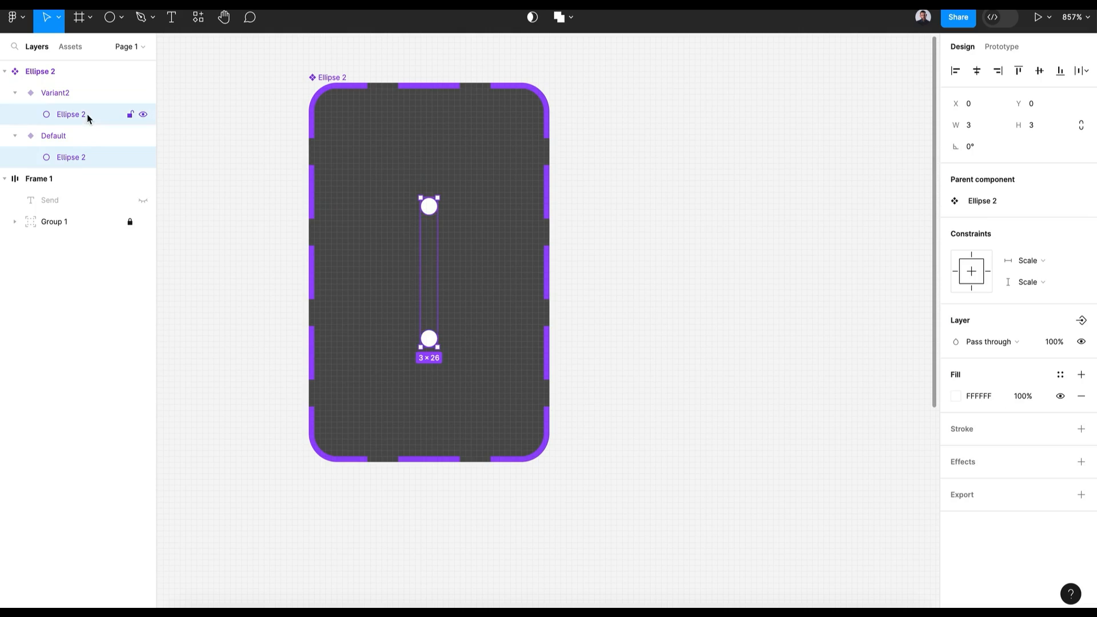
pyautogui.click(1054, 264)
pyautogui.click(1039, 244)
pyautogui.click(1040, 281)
pyautogui.click(1042, 267)
pyautogui.hotkey('shift', 'Return')
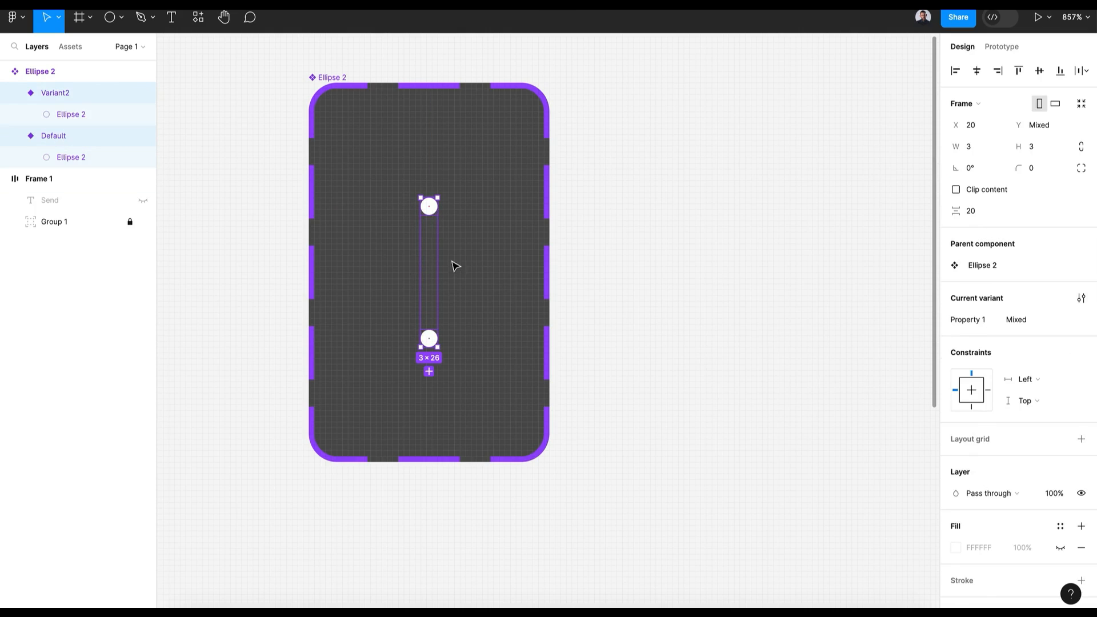
pyautogui.moveTo(434, 210); pyautogui.dragTo(433, 135)
pyautogui.click(476, 177)
pyautogui.press('super+z')
# Set the height of the Default and Variant2 frames to 11 each.
pyautogui.click(437, 209)
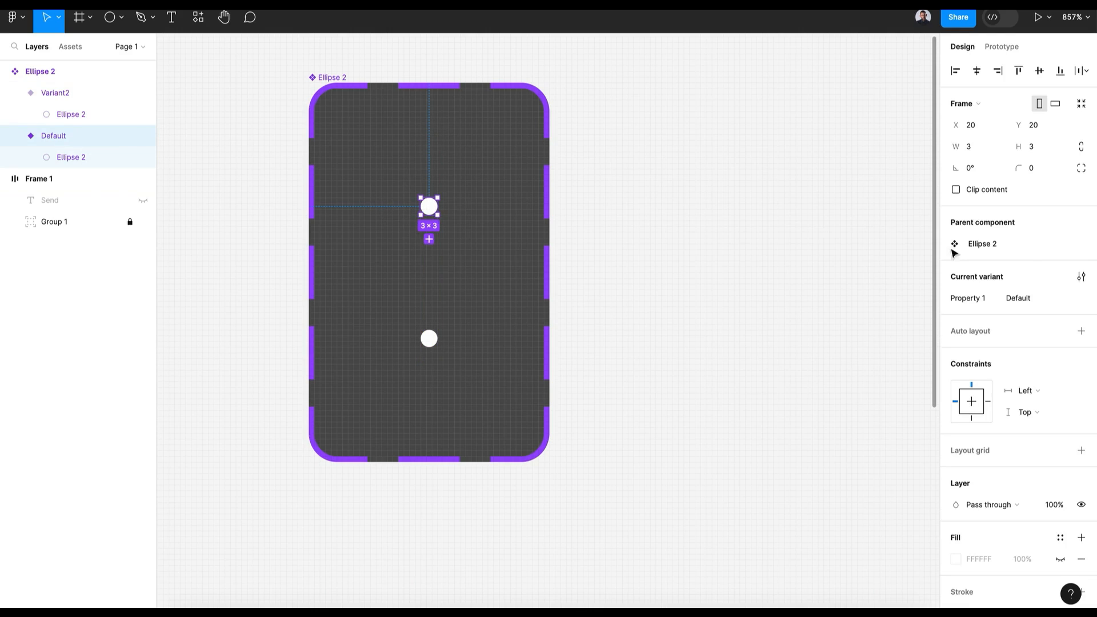
pyautogui.click(1038, 149)
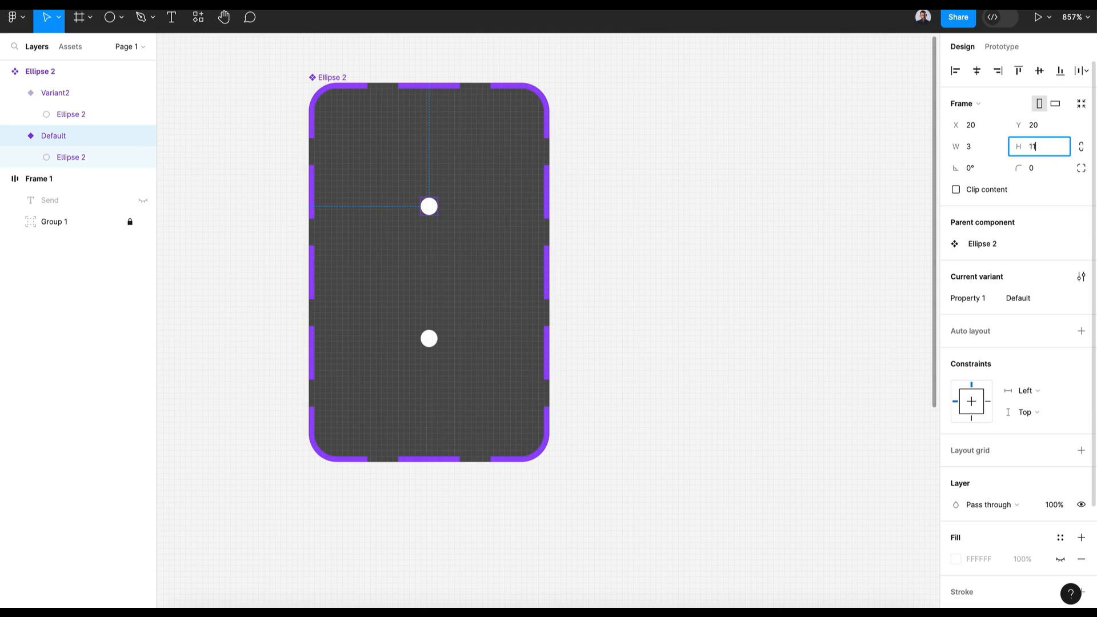
pyautogui.write('11')
pyautogui.press('Return')
pyautogui.click(437, 341)
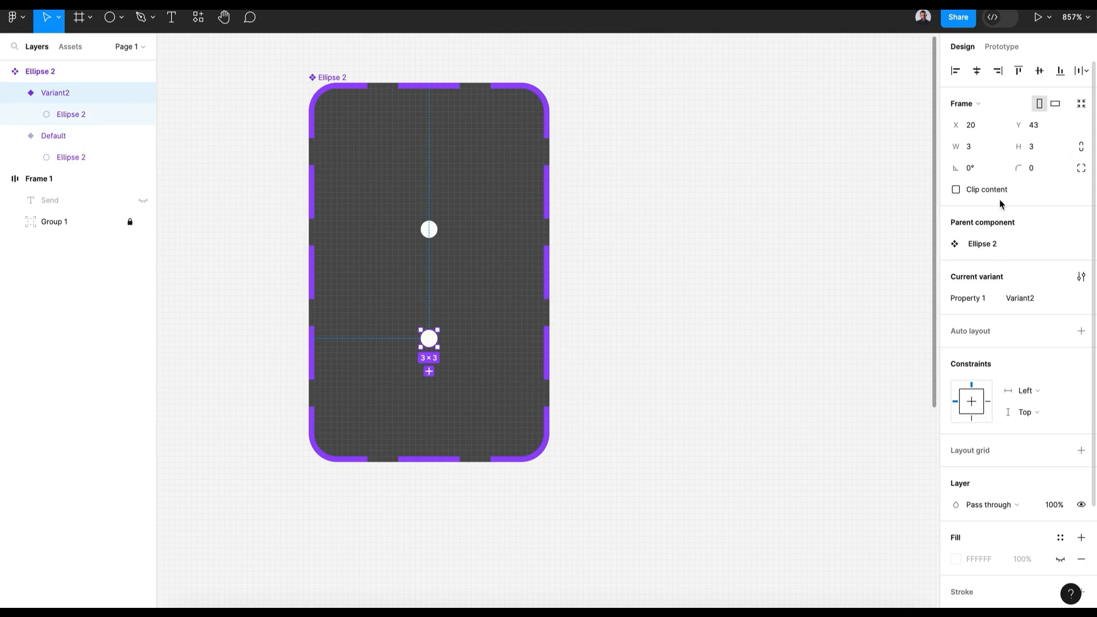
pyautogui.click(1040, 150)
pyautogui.write('11')
pyautogui.press('Return')
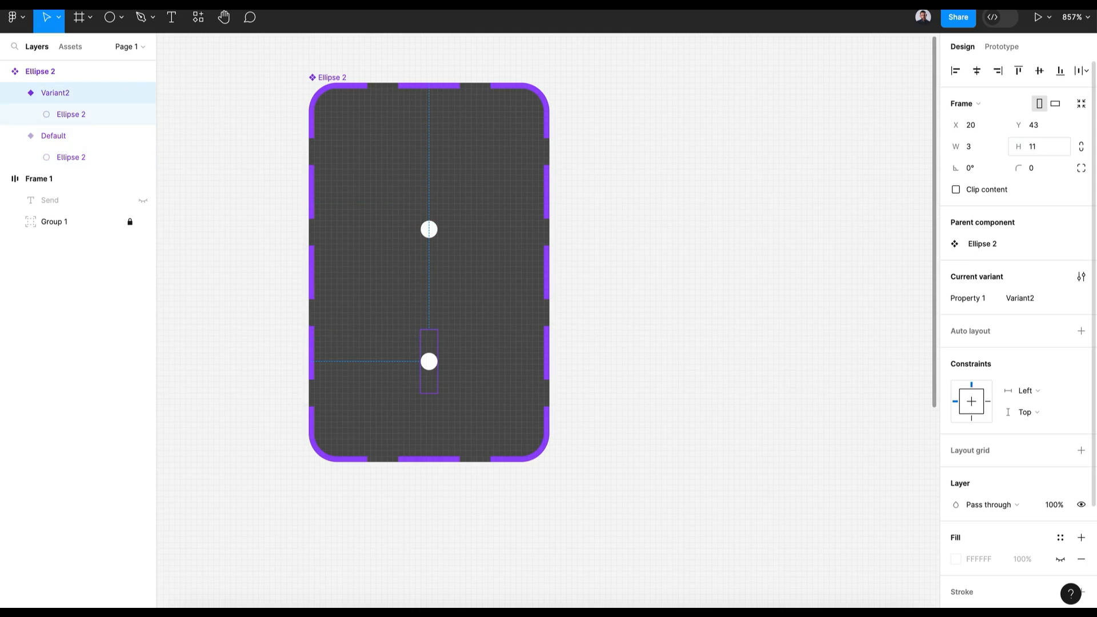
# Align the circle to the bottom of the Default frame and the circle in Variant2 to the top of its frame.
pyautogui.click(429, 229)
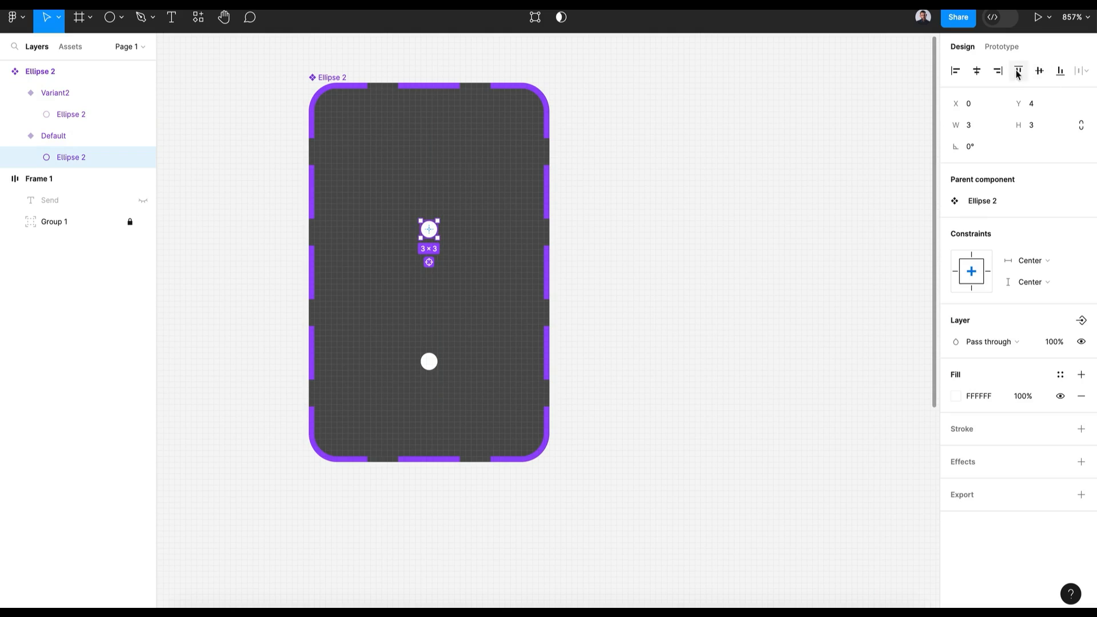
pyautogui.click(1059, 71)
pyautogui.click(429, 231)
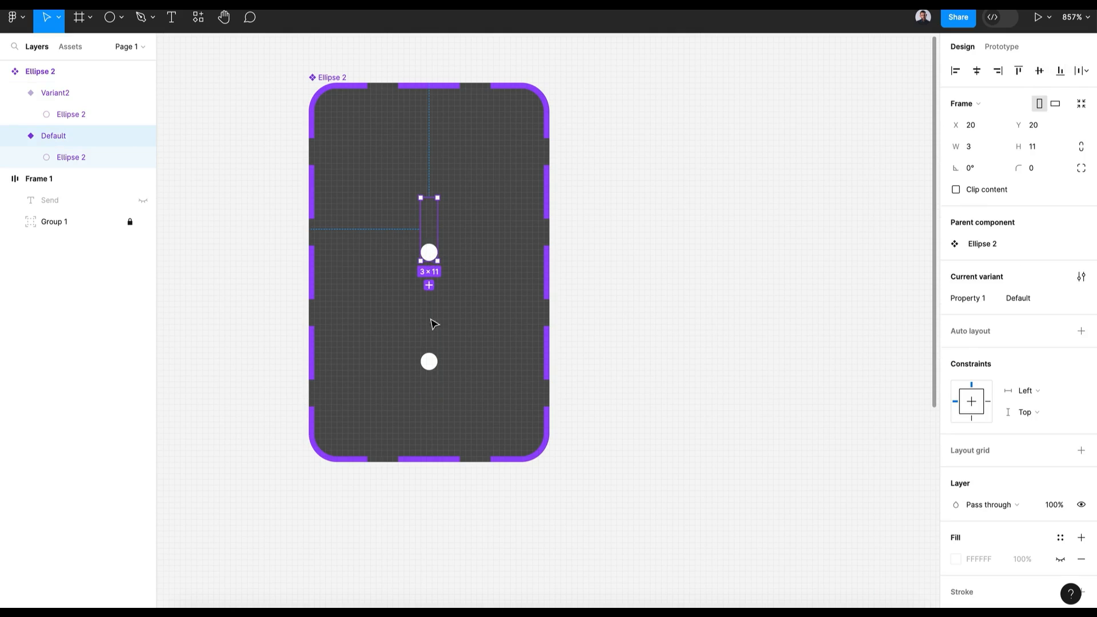
pyautogui.click(429, 366)
pyautogui.click(429, 366)
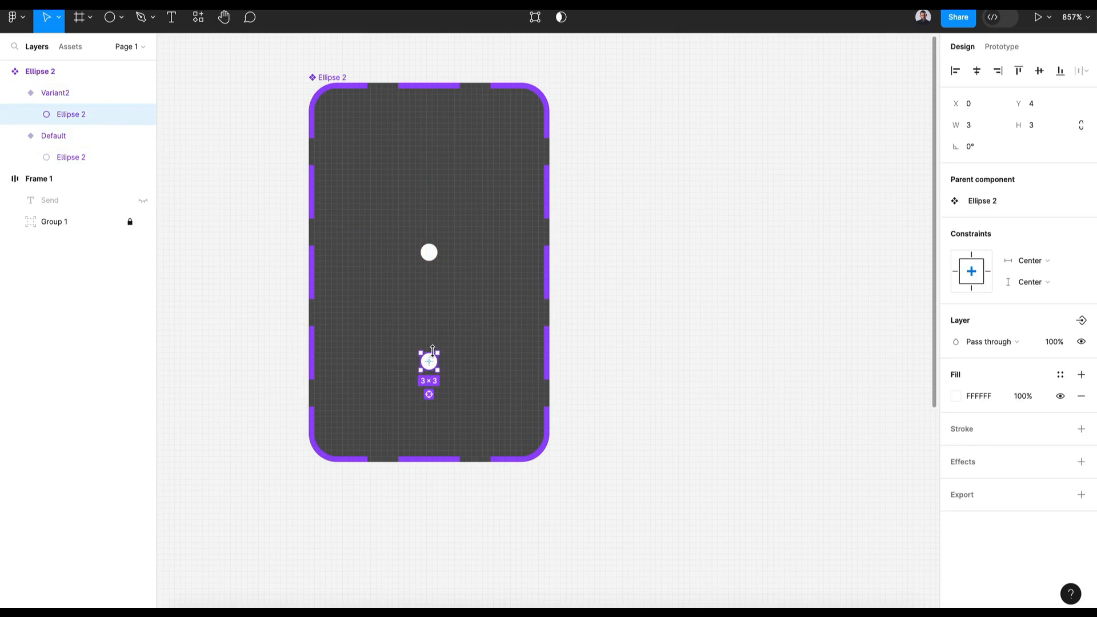
pyautogui.click(1017, 71)
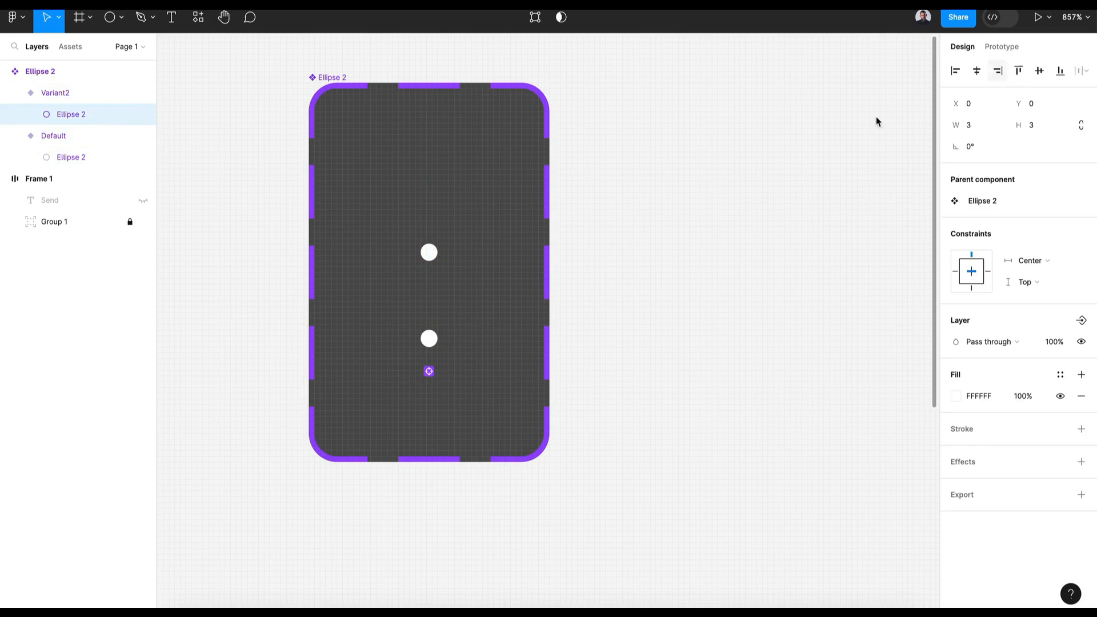
# Move the Variant2 frame up beside the Default frame, to X 30 and Y 20 within the component set.
pyautogui.click(436, 375)
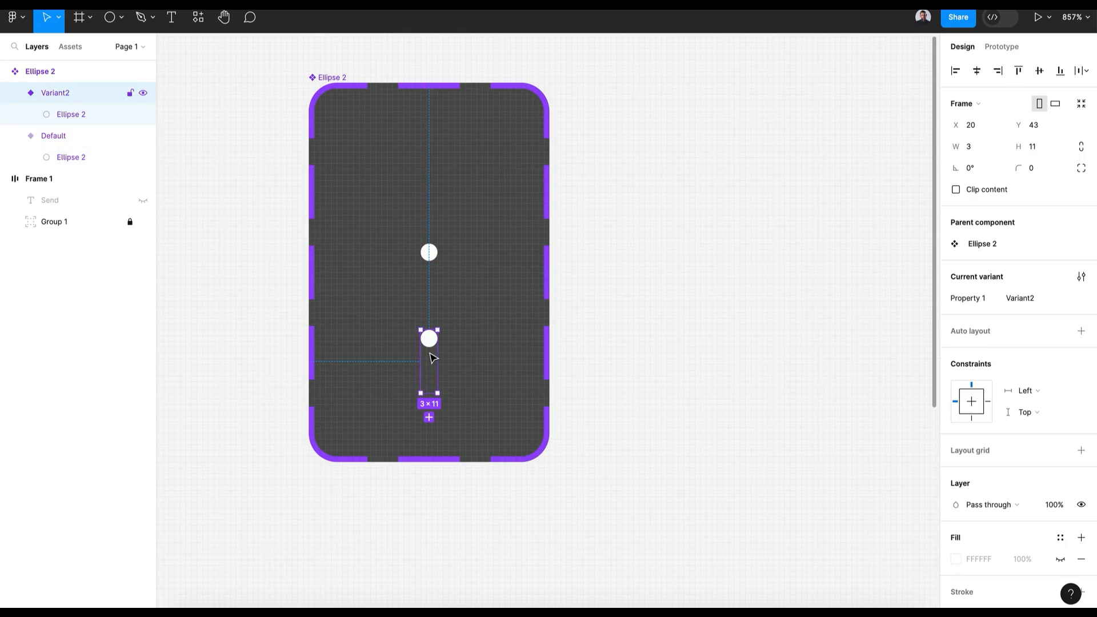
pyautogui.click(432, 261)
pyautogui.click(434, 351)
pyautogui.click(431, 346)
pyautogui.moveTo(432, 346); pyautogui.dragTo(483, 209)
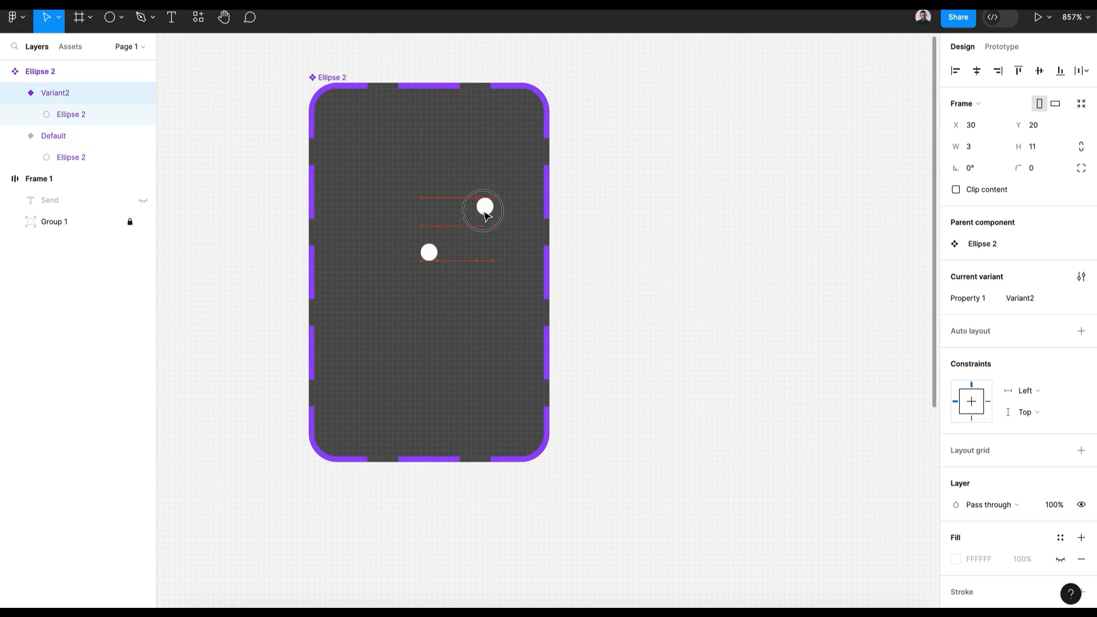
# Examine the two variant frames side by side and the position of the circle within each.
pyautogui.click(434, 245)
pyautogui.click(484, 231)
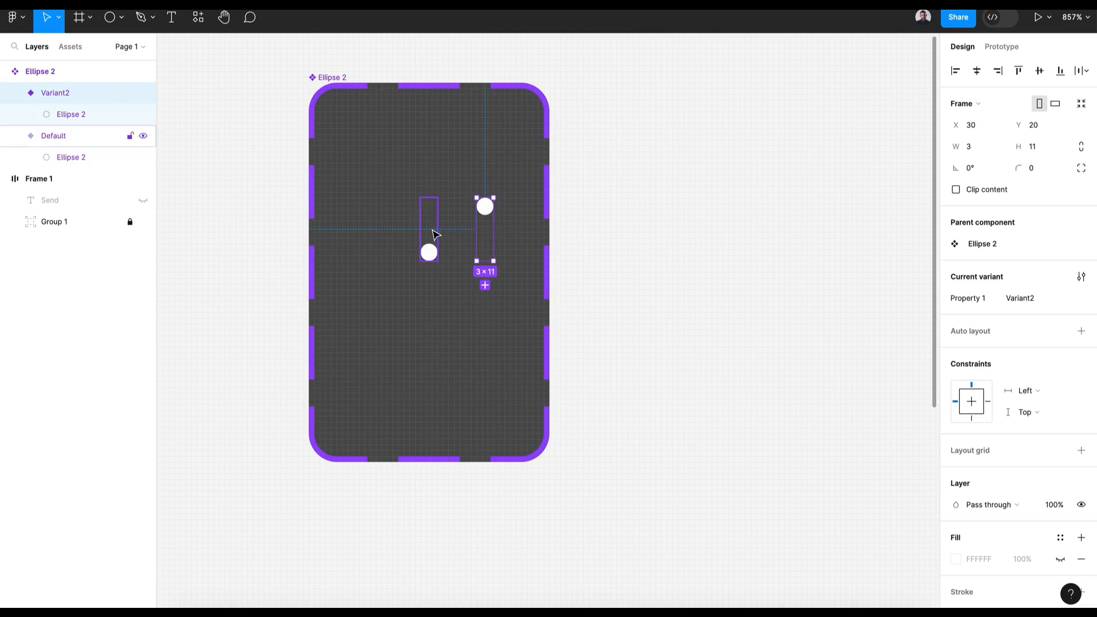
pyautogui.click(434, 235)
pyautogui.click(487, 233)
pyautogui.click(438, 255)
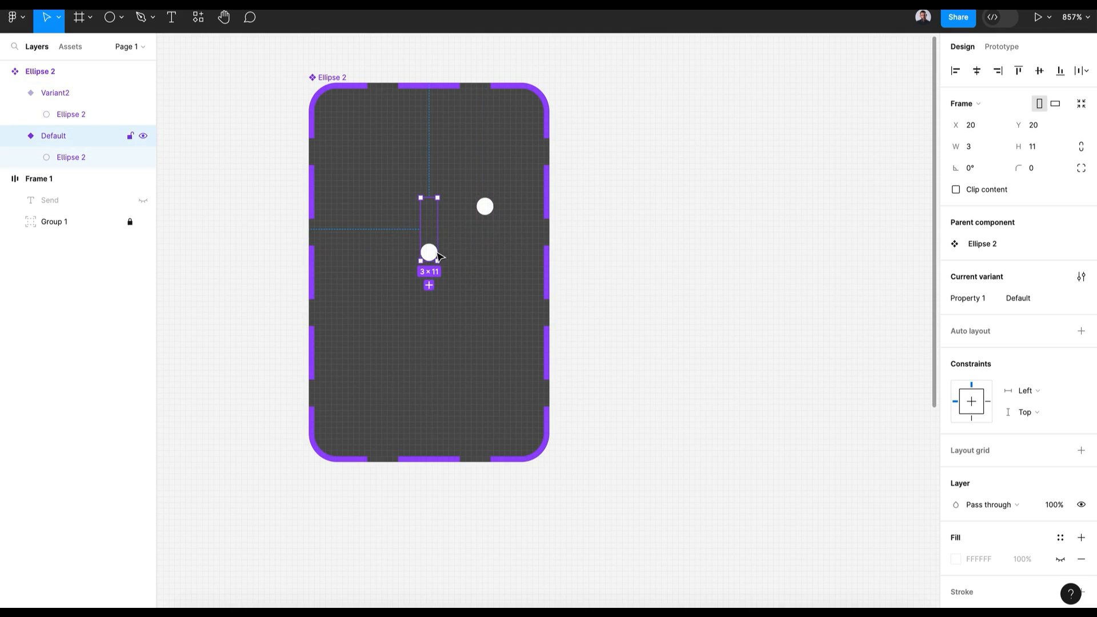
pyautogui.click(430, 252)
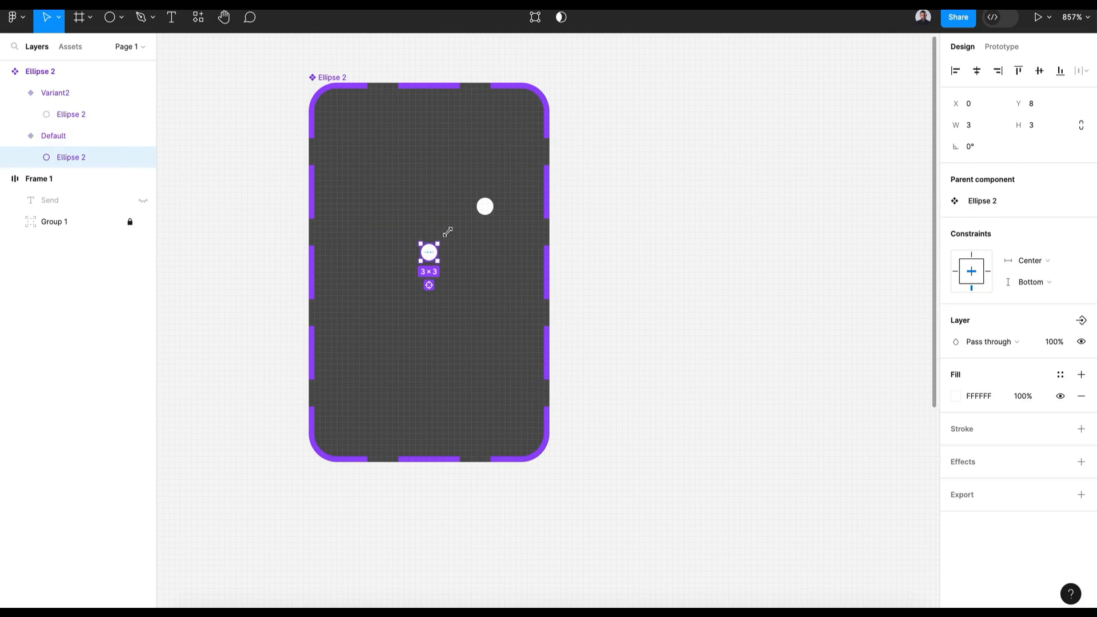
pyautogui.click(485, 207)
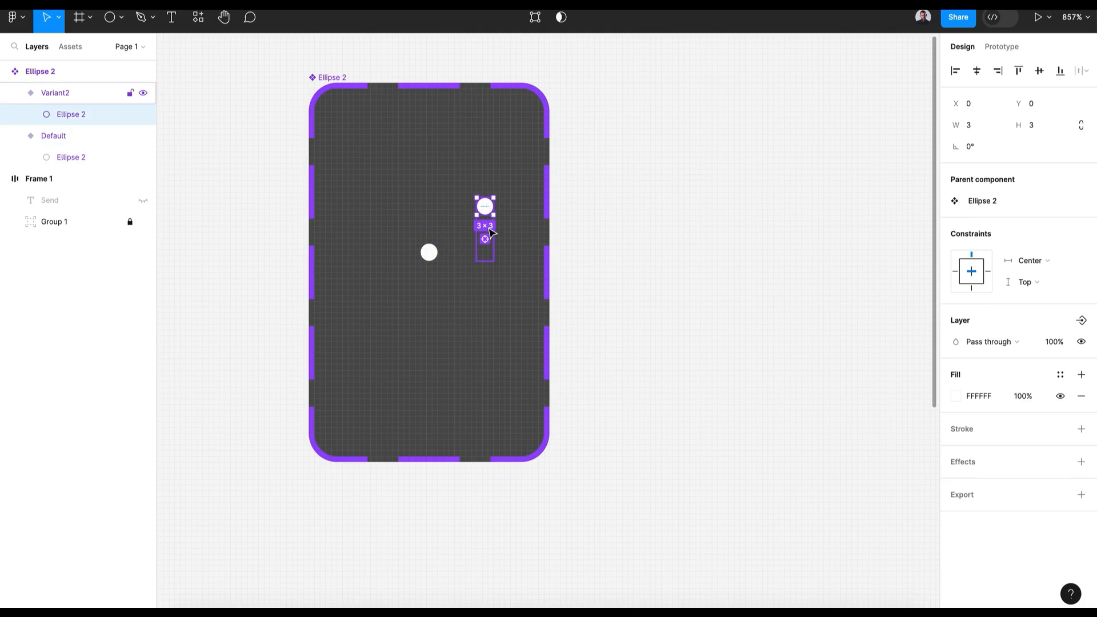
pyautogui.click(503, 247)
# Move both variants closer to the component set's upper-left corner and shrink the set to about 36 × 37.
pyautogui.click(340, 77)
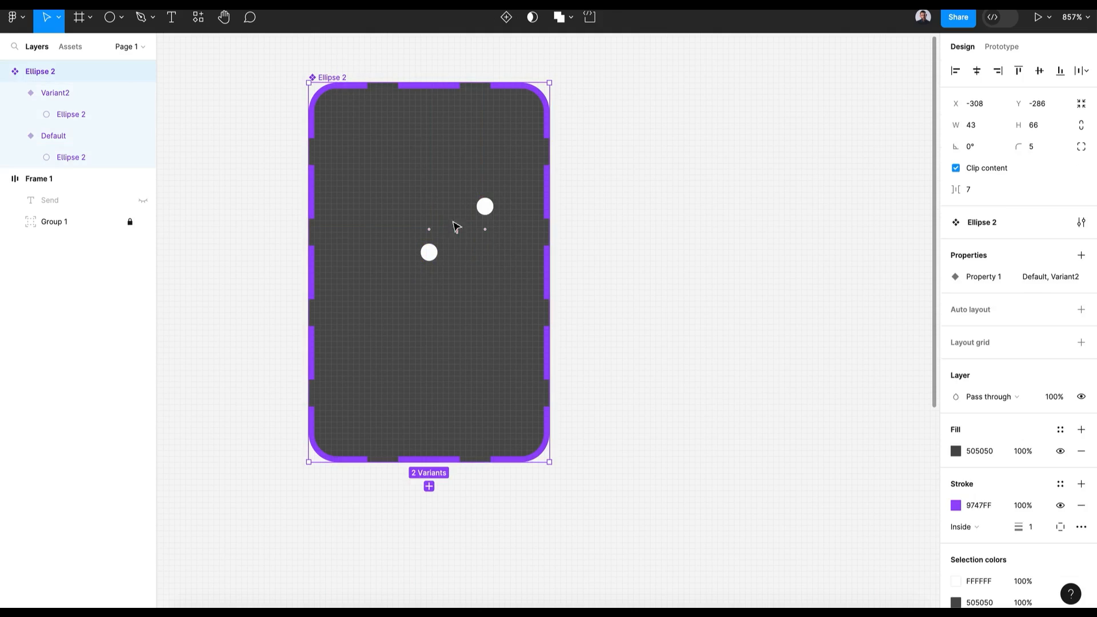
pyautogui.click(431, 247)
pyautogui.click(484, 231)
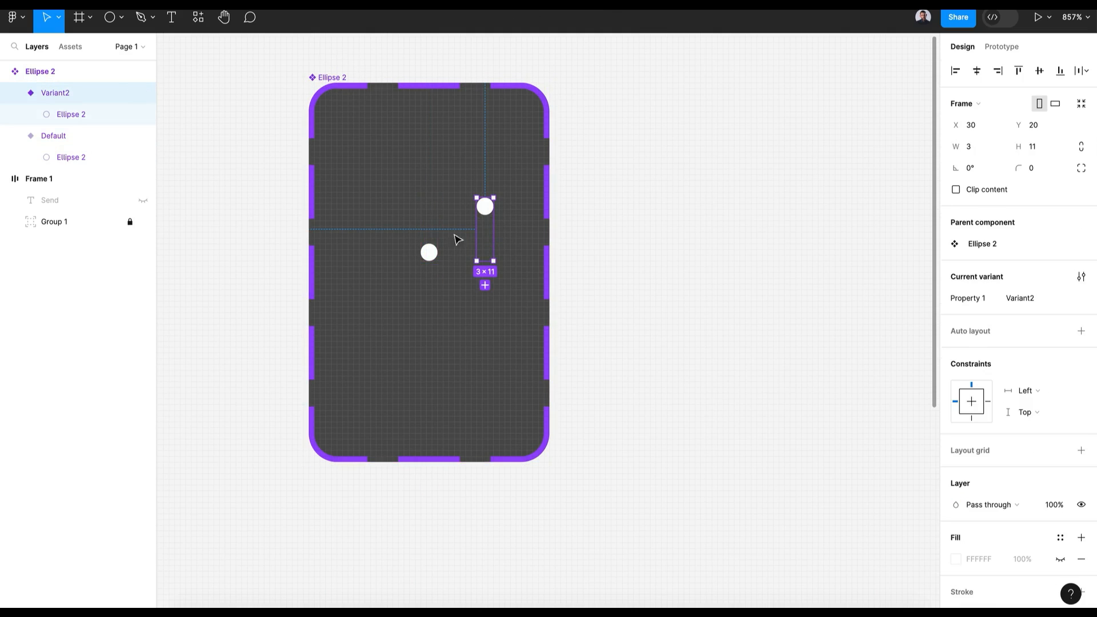
pyautogui.click(436, 239)
pyautogui.keyDown('shift'); pyautogui.click(482, 233); pyautogui.keyUp('shift')
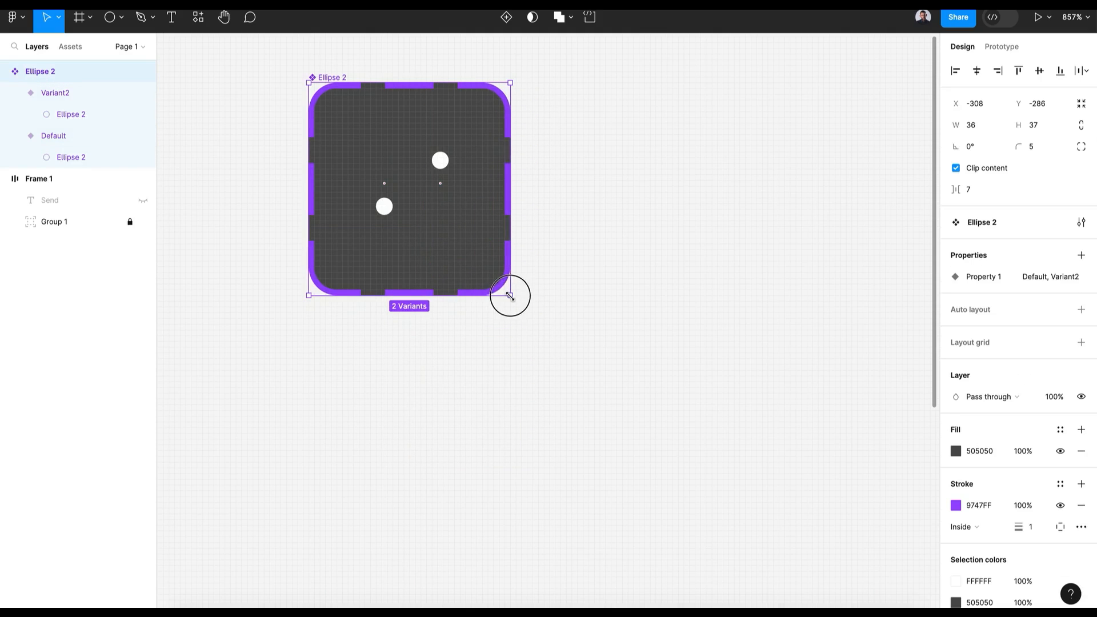
pyautogui.moveTo(510, 295); pyautogui.dragTo(510, 295)
# Connect the Default variant to Variant2 with a prototype interaction triggered after a delay and using Smart animate.
pyautogui.click(985, 51)
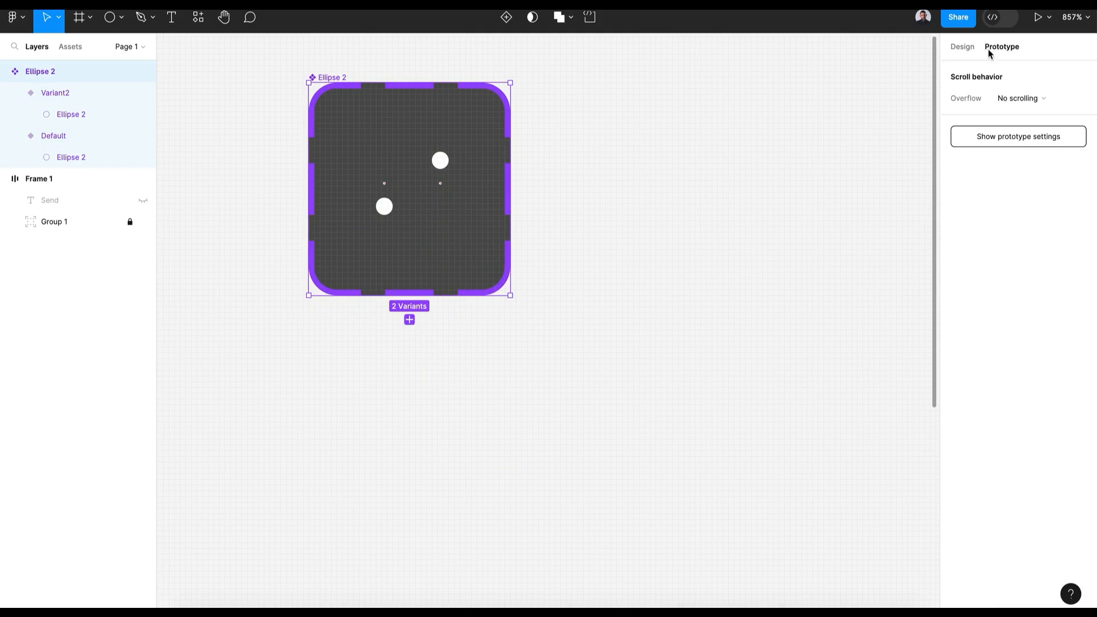
pyautogui.click(384, 206)
pyautogui.moveTo(392, 183); pyautogui.dragTo(444, 197)
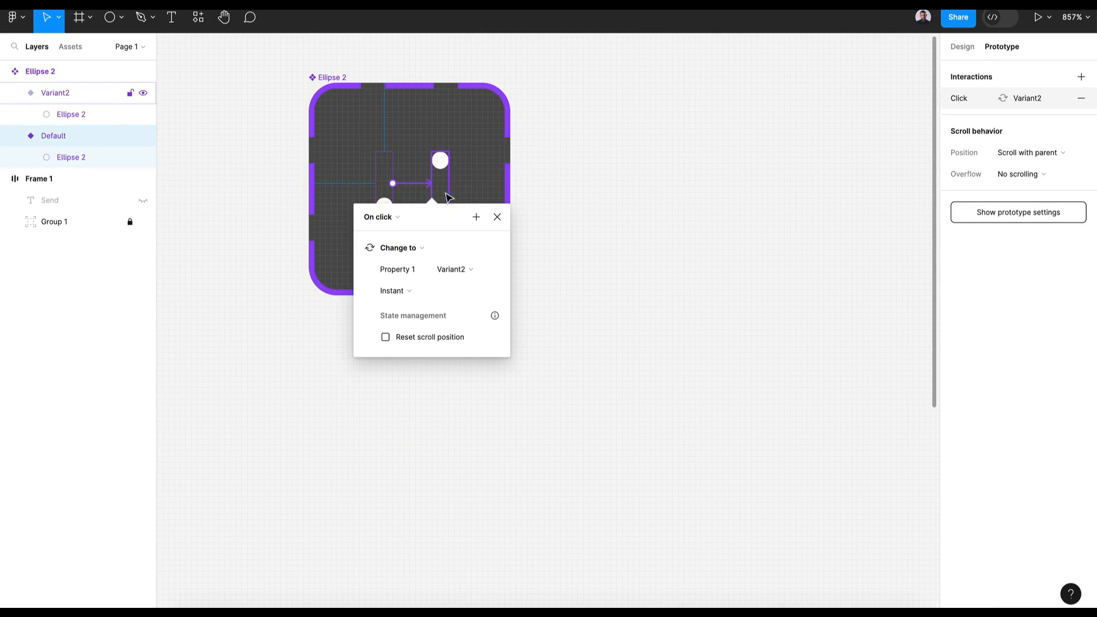
pyautogui.click(405, 218)
pyautogui.click(388, 391)
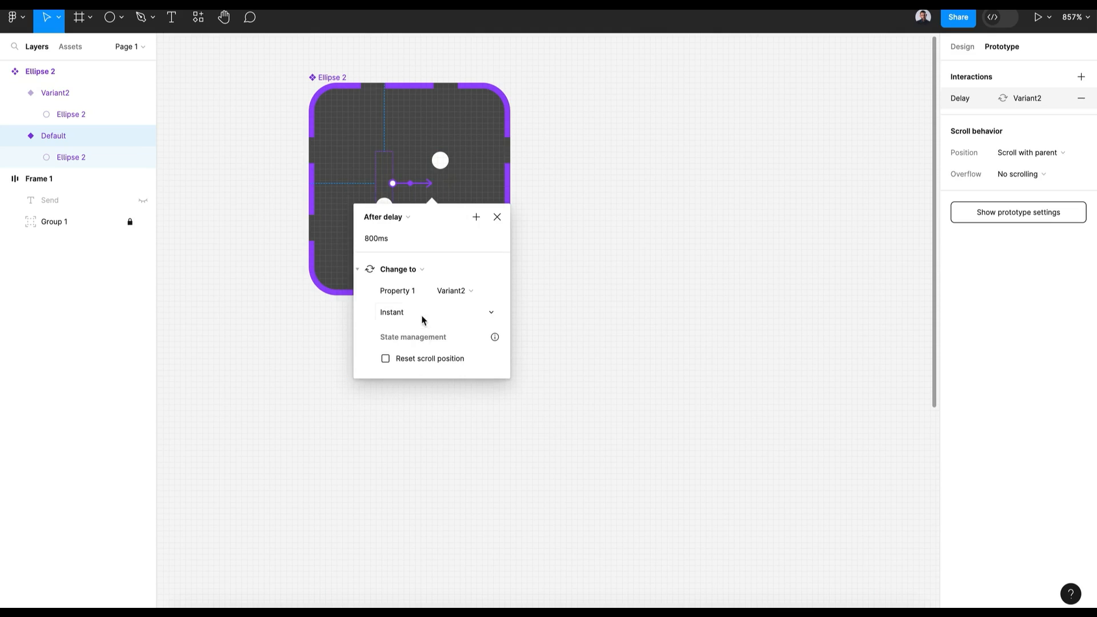
pyautogui.click(417, 313)
pyautogui.click(426, 344)
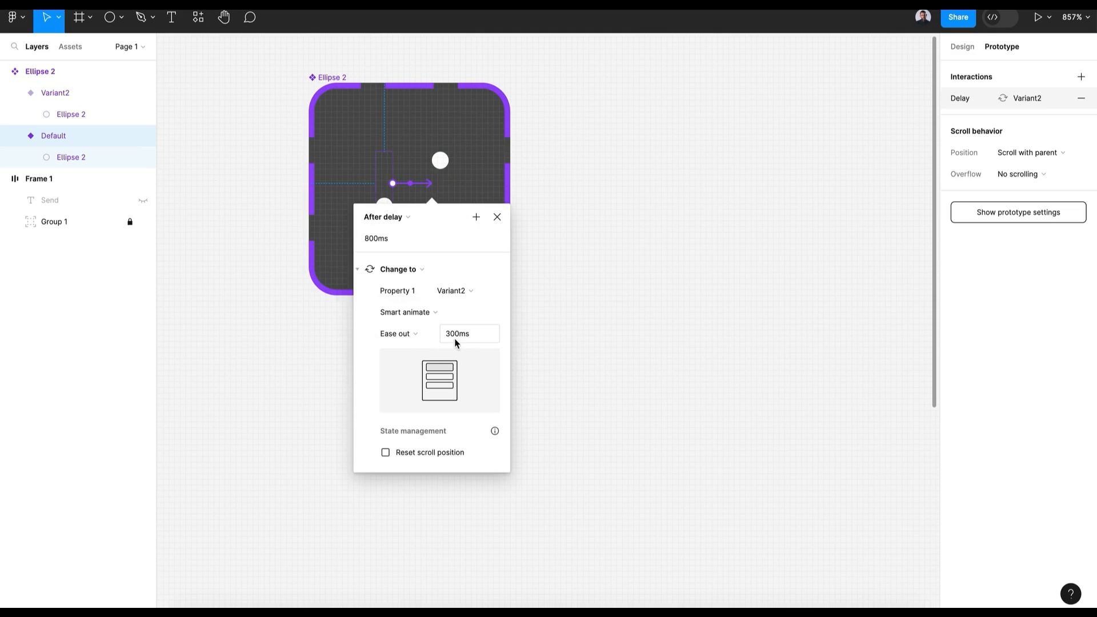
pyautogui.click(497, 217)
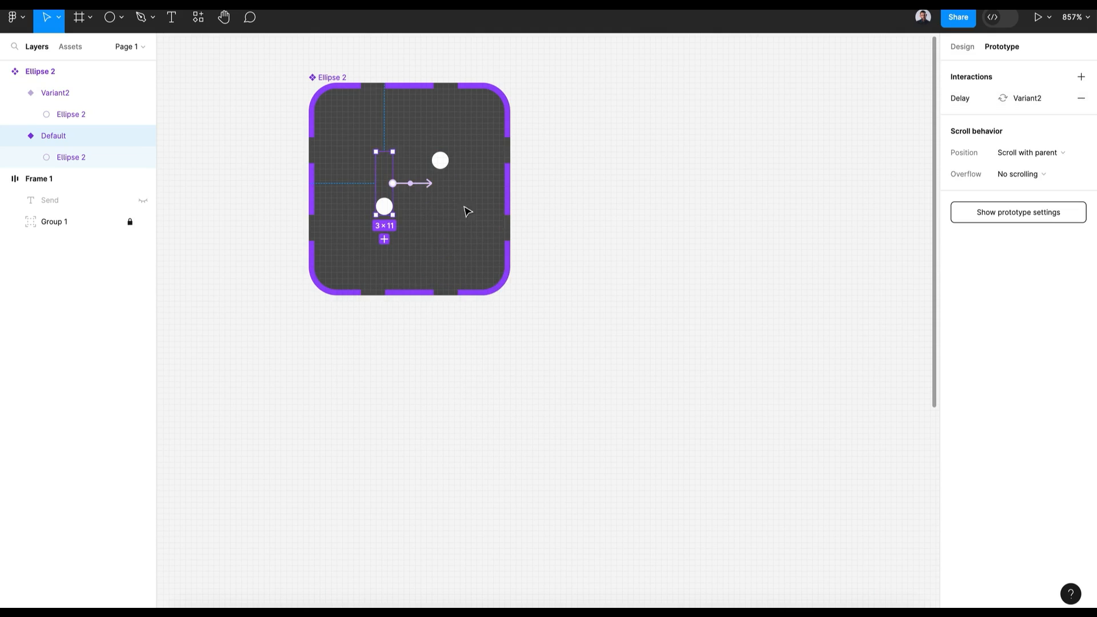
# Connect Variant2 back to the Default variant with a Smart animate interaction triggered after a 1 ms delay.
pyautogui.click(441, 197)
pyautogui.moveTo(440, 215); pyautogui.dragTo(375, 205)
pyautogui.click(344, 217)
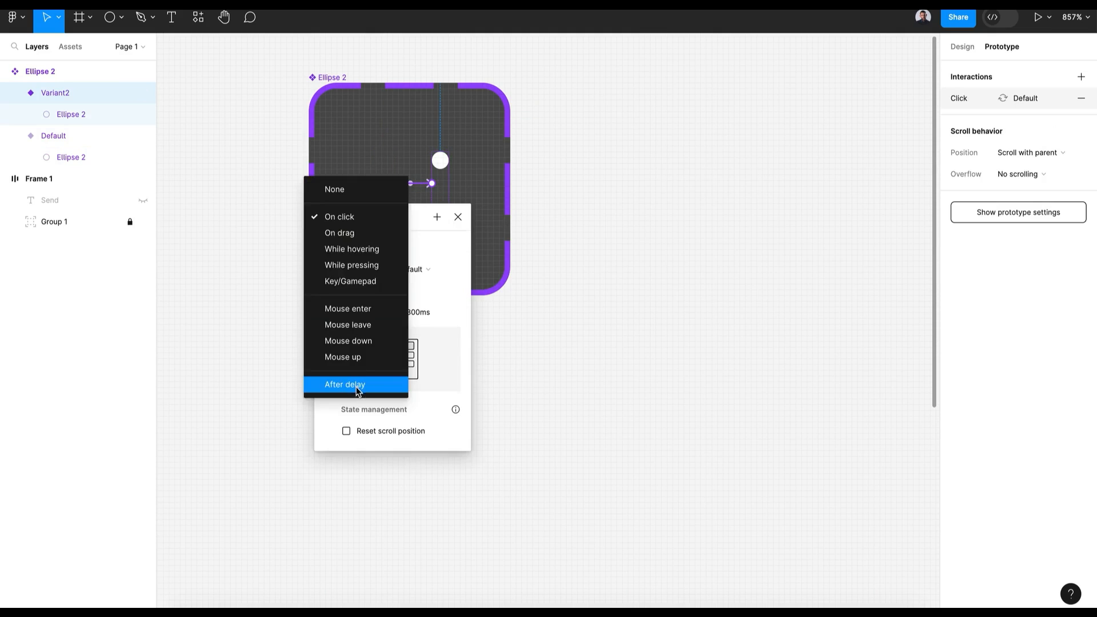
pyautogui.click(356, 385)
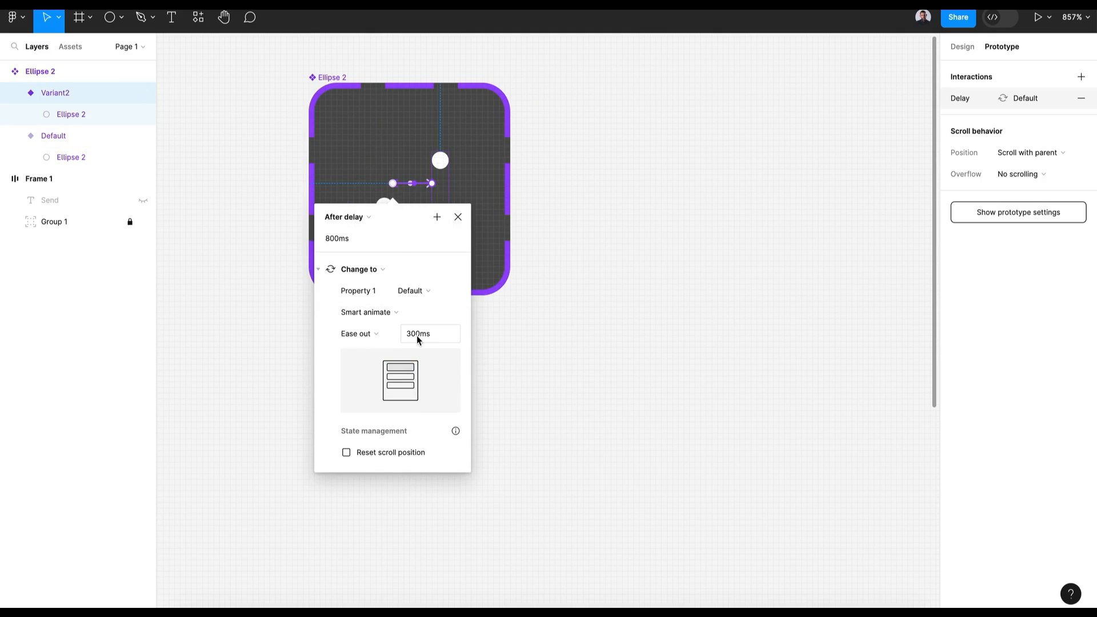
pyautogui.moveTo(338, 239); pyautogui.dragTo(321, 241)
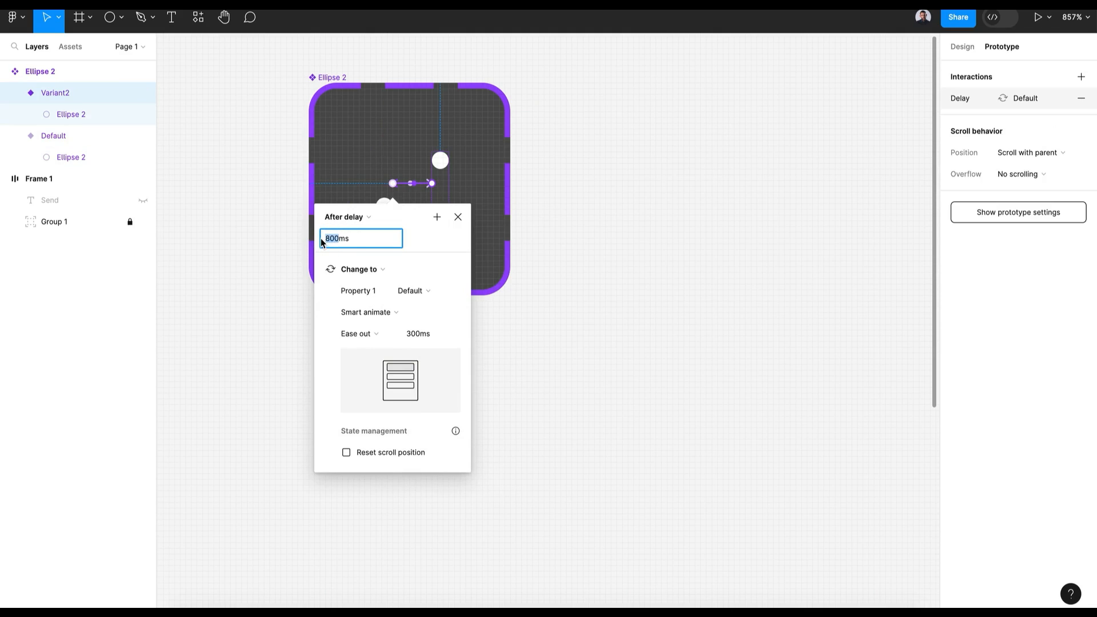
pyautogui.write('1')
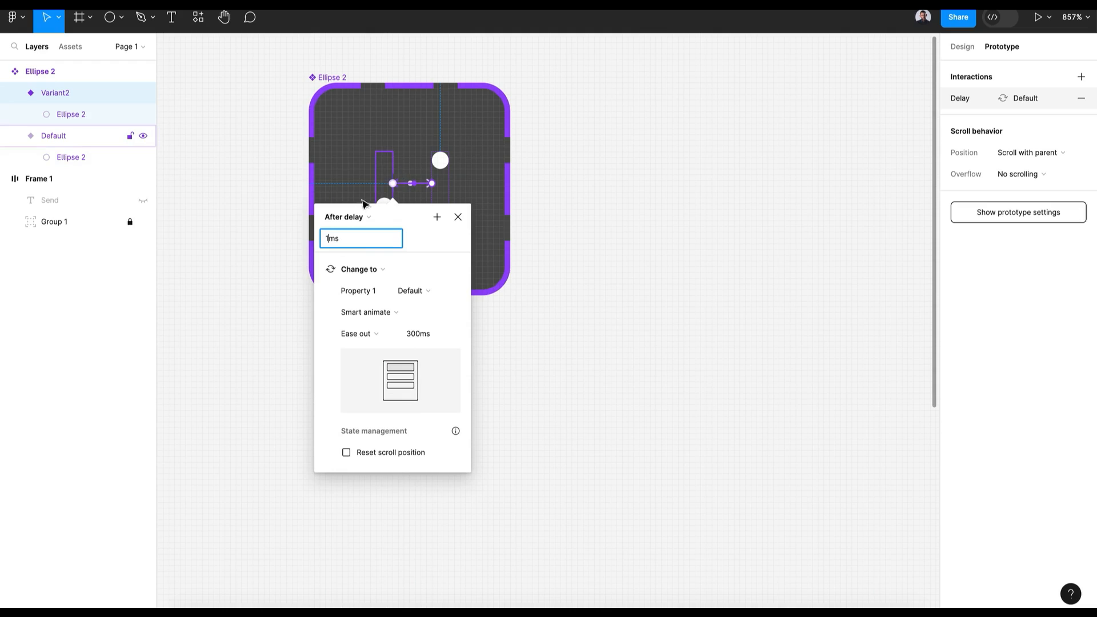
# Set the delay of the interaction from the Default variant to Variant2 to 1 ms.
pyautogui.click(414, 183)
pyautogui.click(407, 184)
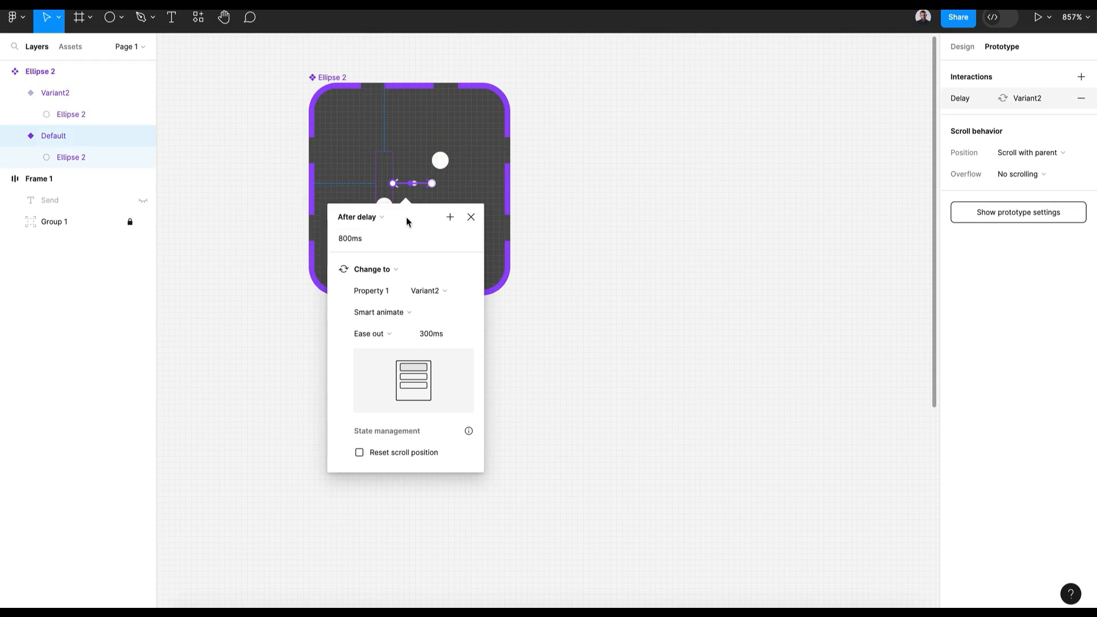
pyautogui.click(365, 239)
pyautogui.write('1')
pyautogui.click(442, 252)
pyautogui.click(537, 335)
# Draw a test frame about 43 × 37 beside the Ellipse 2 component set and fill it with dark grey 484848.
pyautogui.scroll(-3, 532, 329)
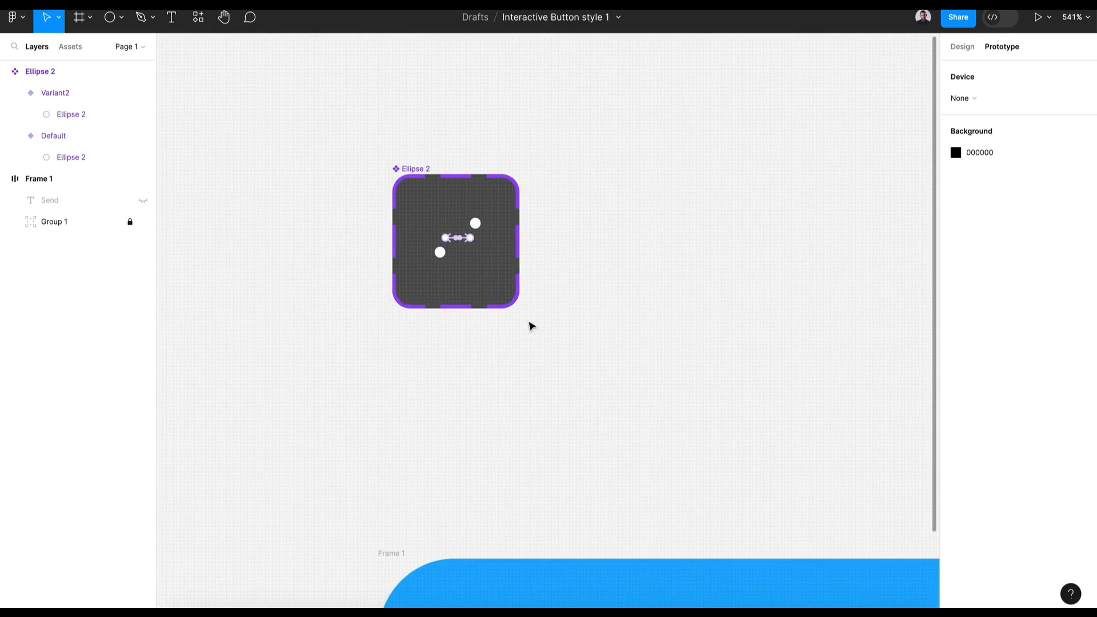
pyautogui.hscroll(1, 662, 267)
pyautogui.click(90, 17)
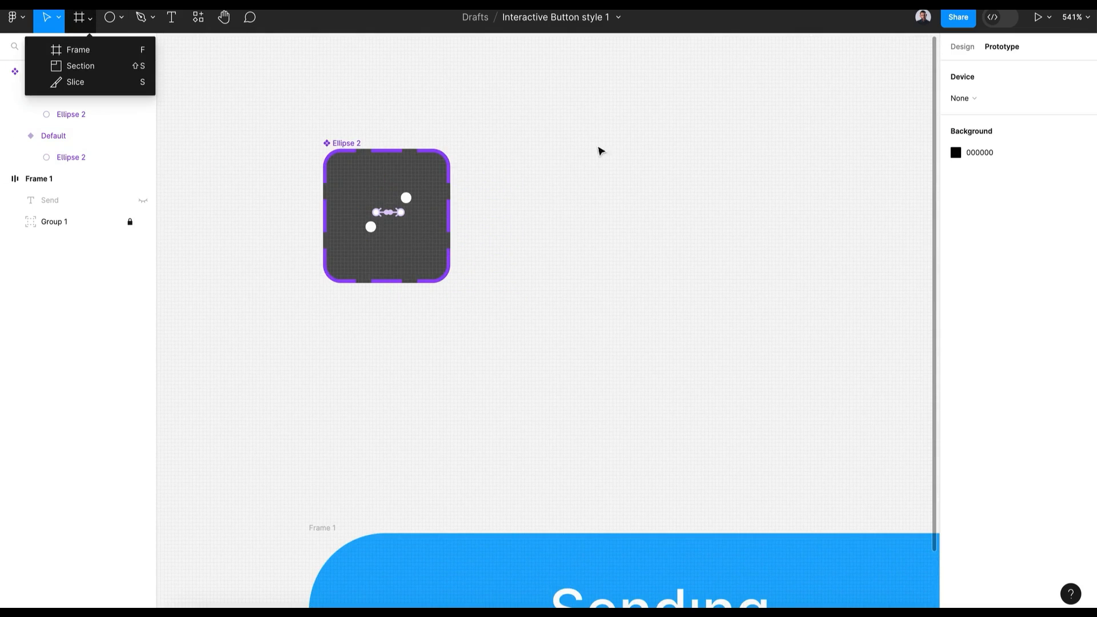
pyautogui.click(115, 49)
pyautogui.moveTo(535, 156); pyautogui.dragTo(686, 291)
pyautogui.click(965, 48)
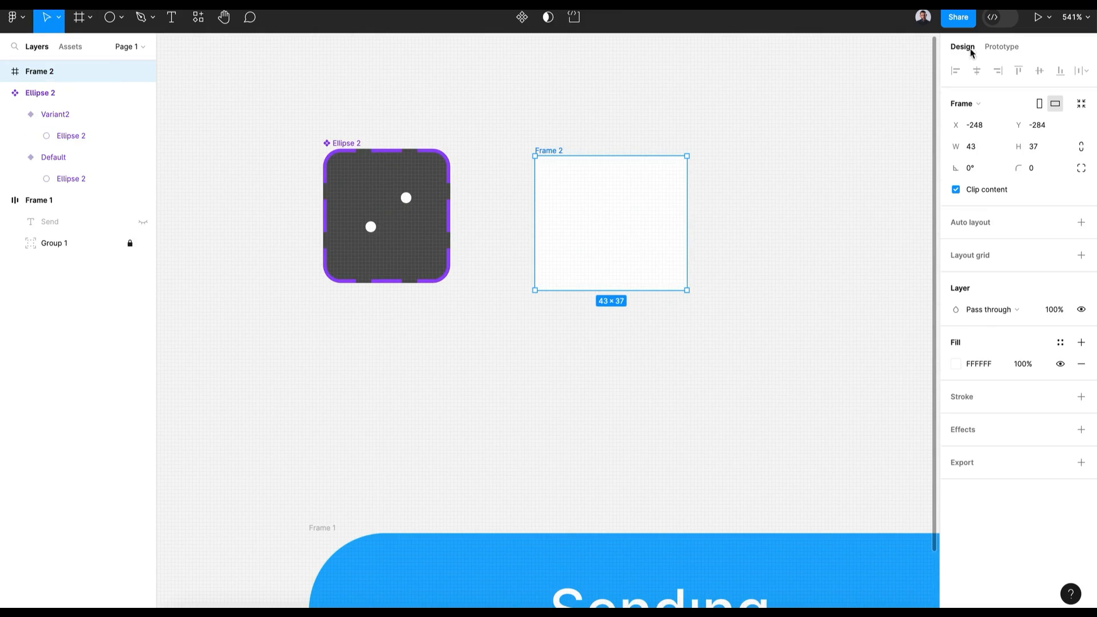
pyautogui.click(955, 364)
pyautogui.moveTo(822, 342); pyautogui.dragTo(737, 391)
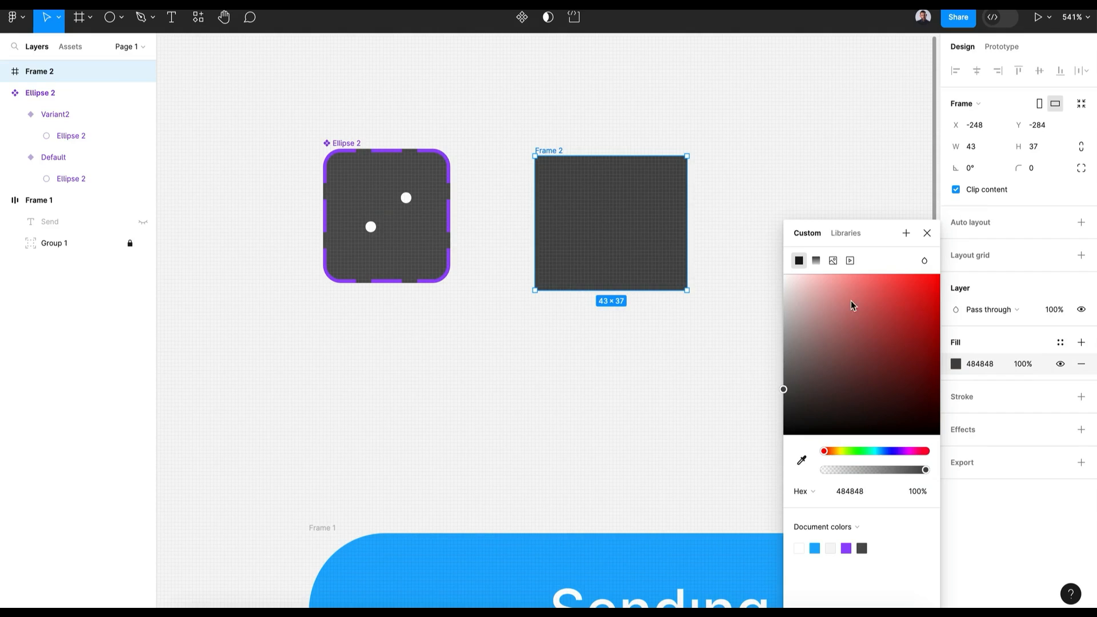
pyautogui.click(927, 233)
# Place an instance of the local Ellipse 2 component near the centre of the dark test frame.
pyautogui.click(70, 46)
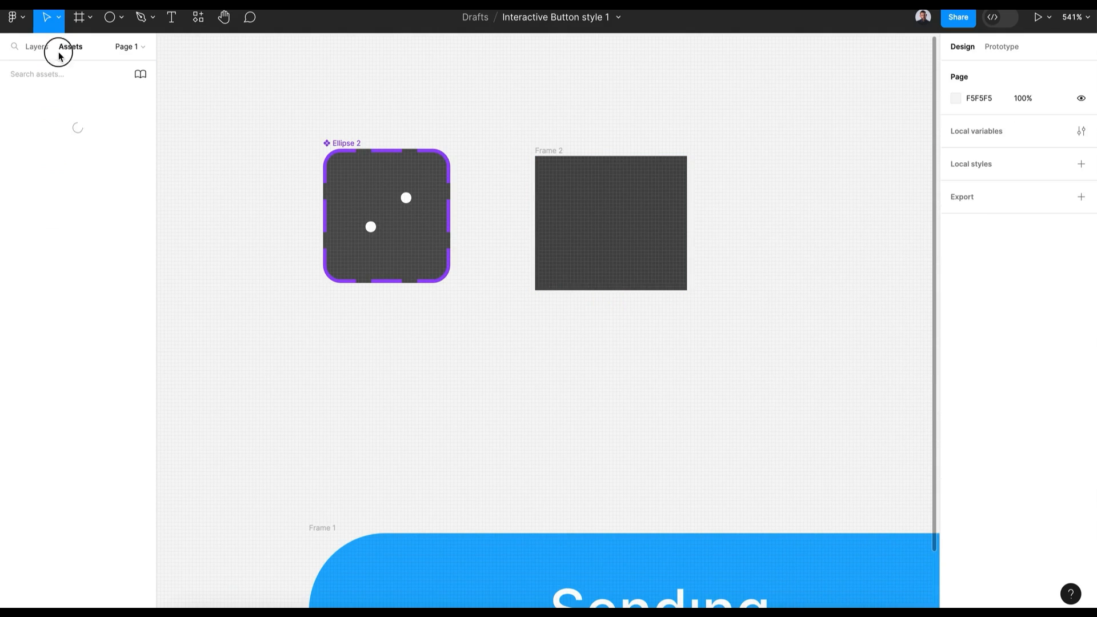
pyautogui.click(53, 101)
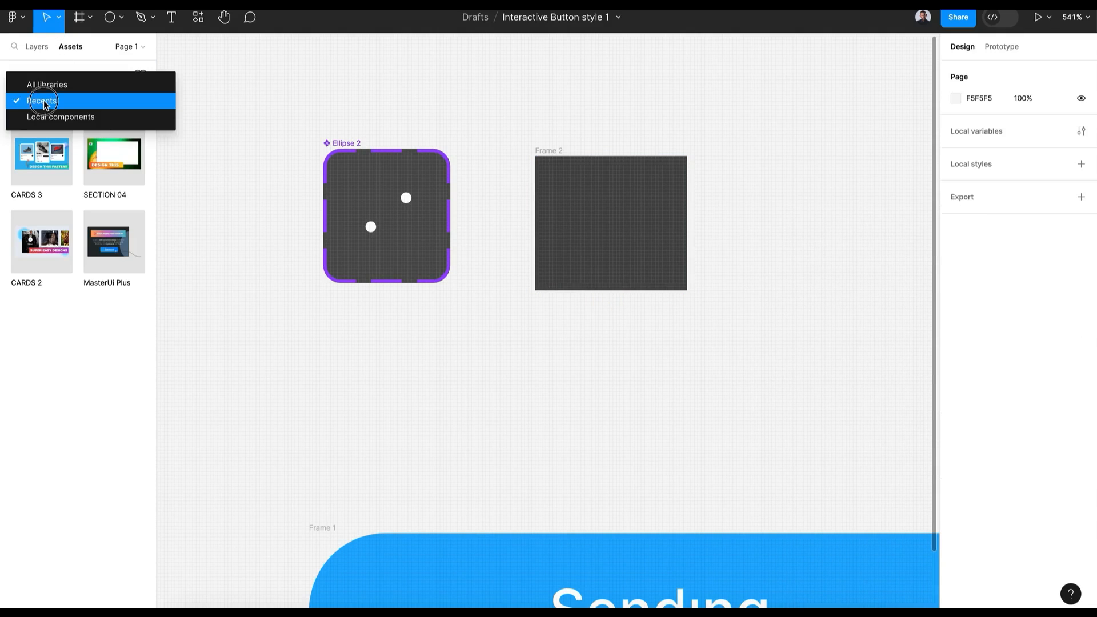
pyautogui.click(55, 81)
pyautogui.moveTo(41, 178); pyautogui.dragTo(607, 226)
pyautogui.press('Escape')
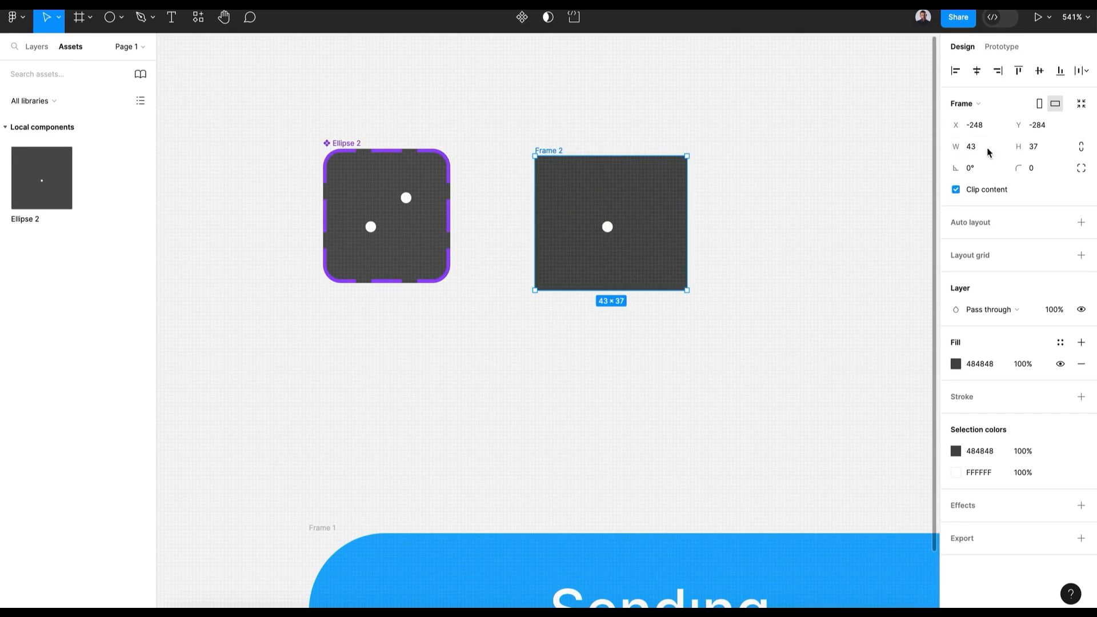
# Preview the dot animation in the test frame and delete the frame.
pyautogui.click(1049, 19)
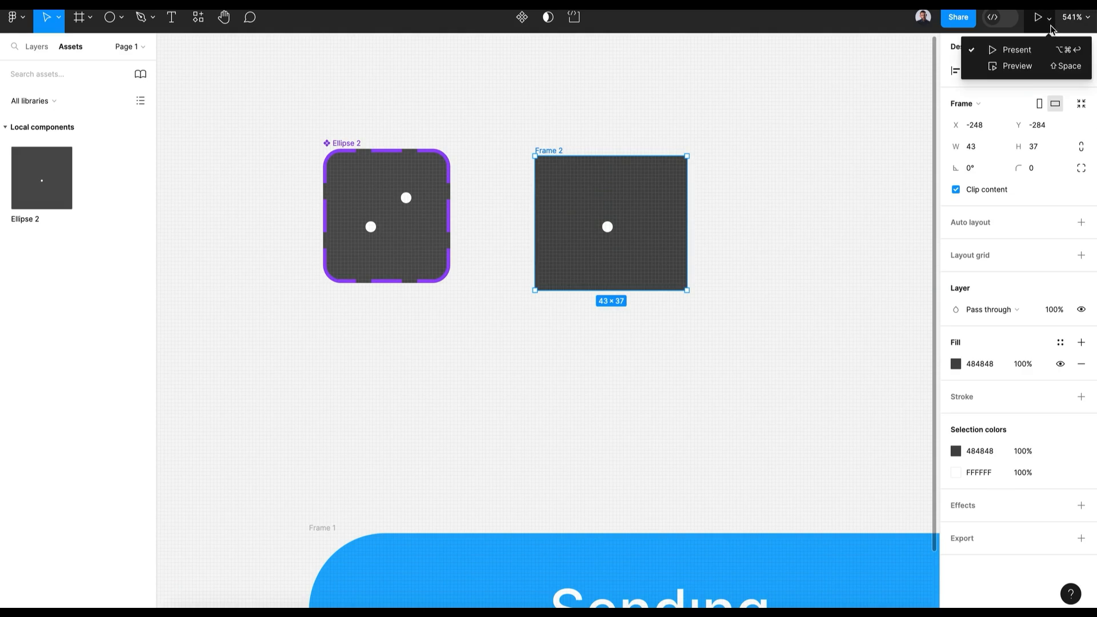
pyautogui.click(999, 73)
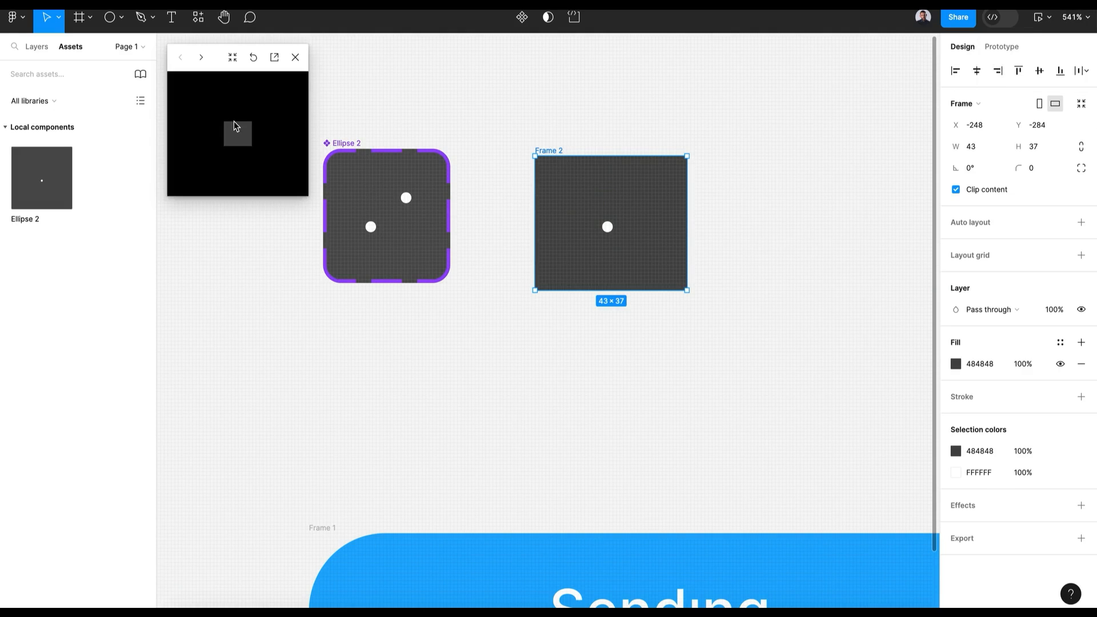
pyautogui.click(274, 57)
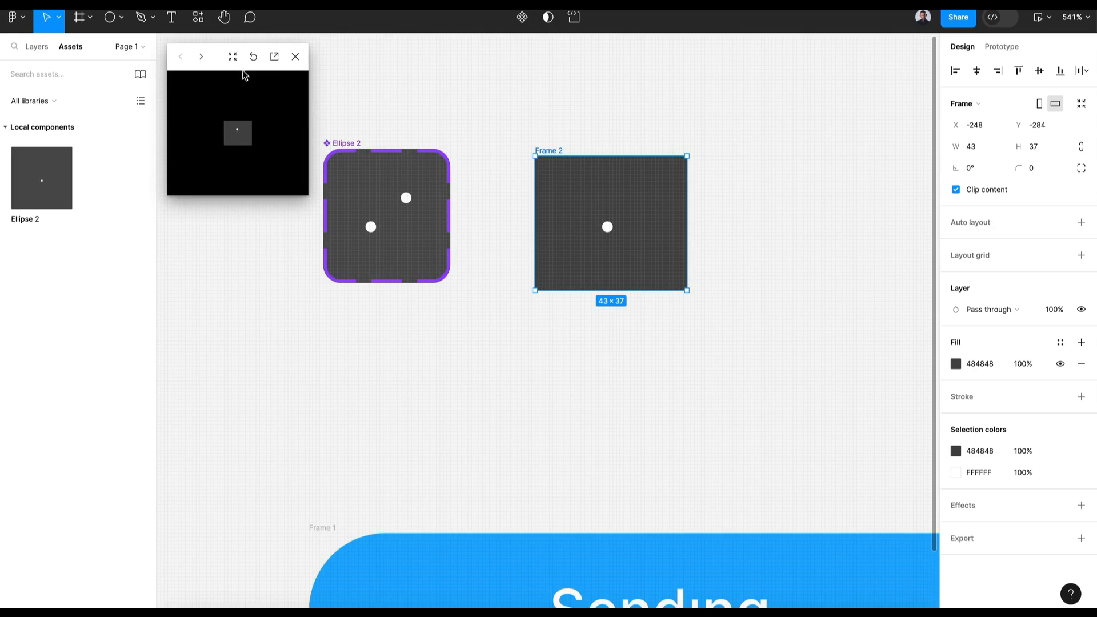
pyautogui.click(296, 57)
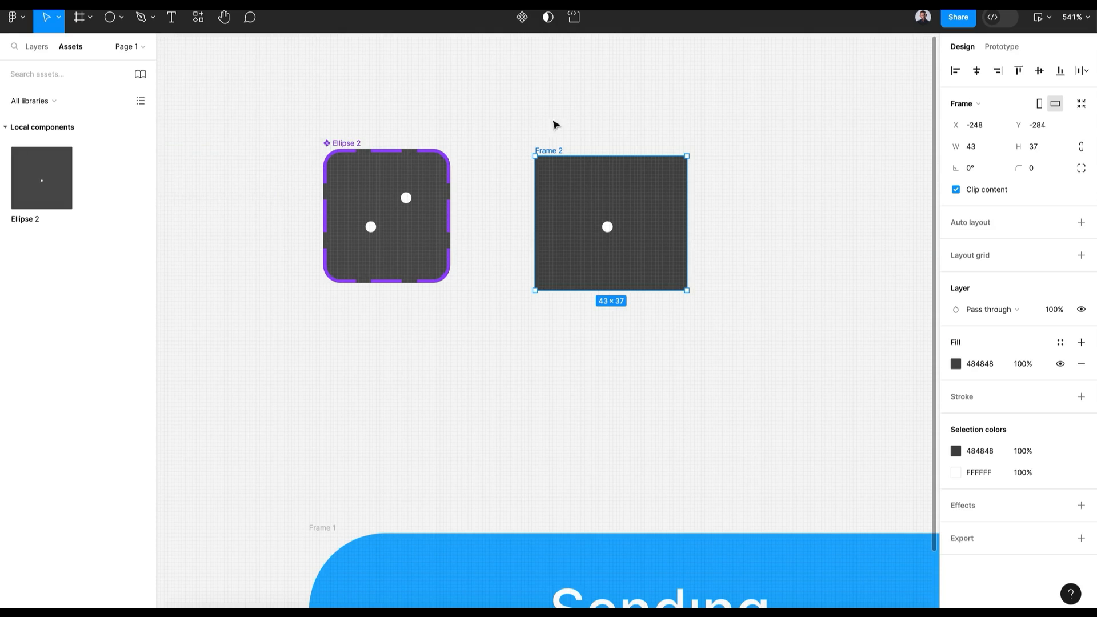
pyautogui.click(543, 152)
pyautogui.press('Delete')
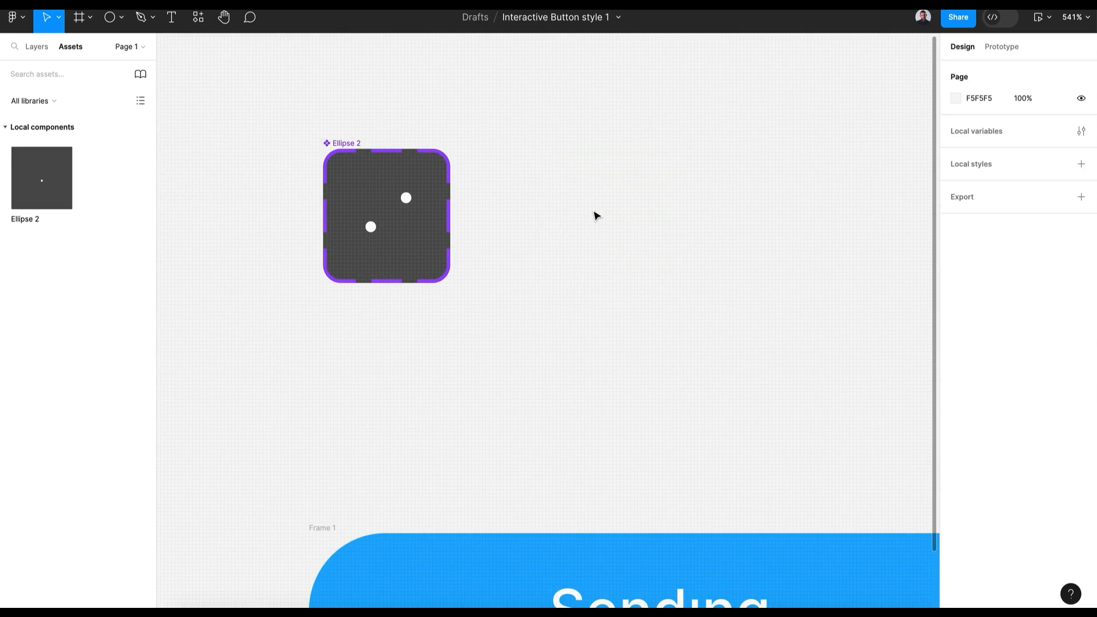
# Place an absolutely positioned instance of the Ellipse 2 component in the Sending button, over the i at X 90, Y 1.
pyautogui.scroll(-5, 600, 240)
pyautogui.moveTo(43, 181); pyautogui.dragTo(555, 378)
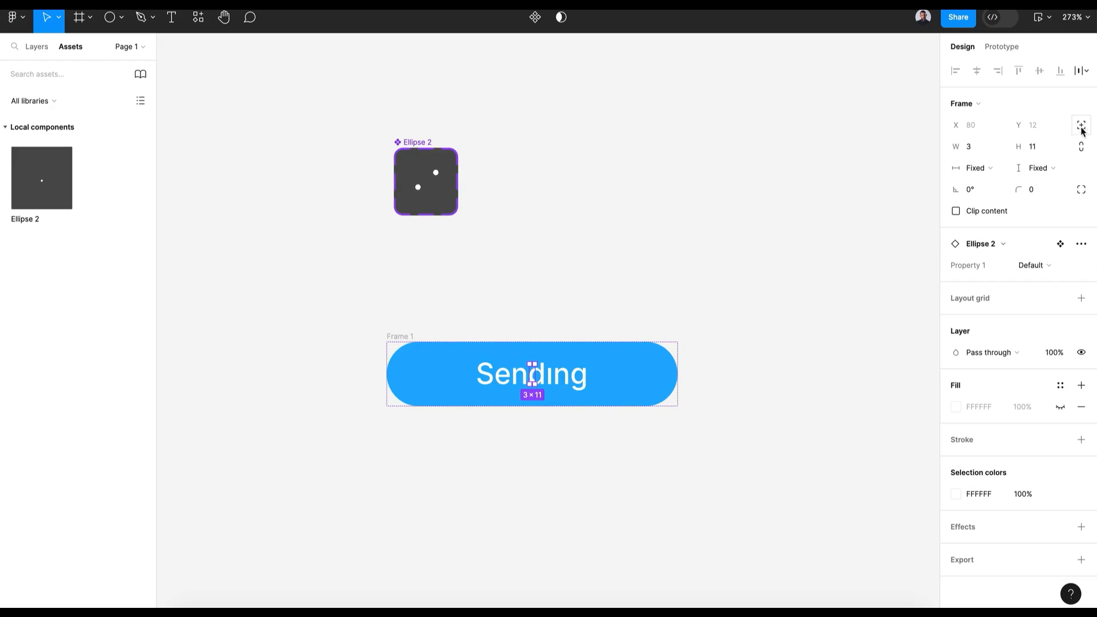
pyautogui.click(1081, 126)
pyautogui.scroll(6, 548, 384)
pyautogui.moveTo(499, 374); pyautogui.dragTo(549, 315)
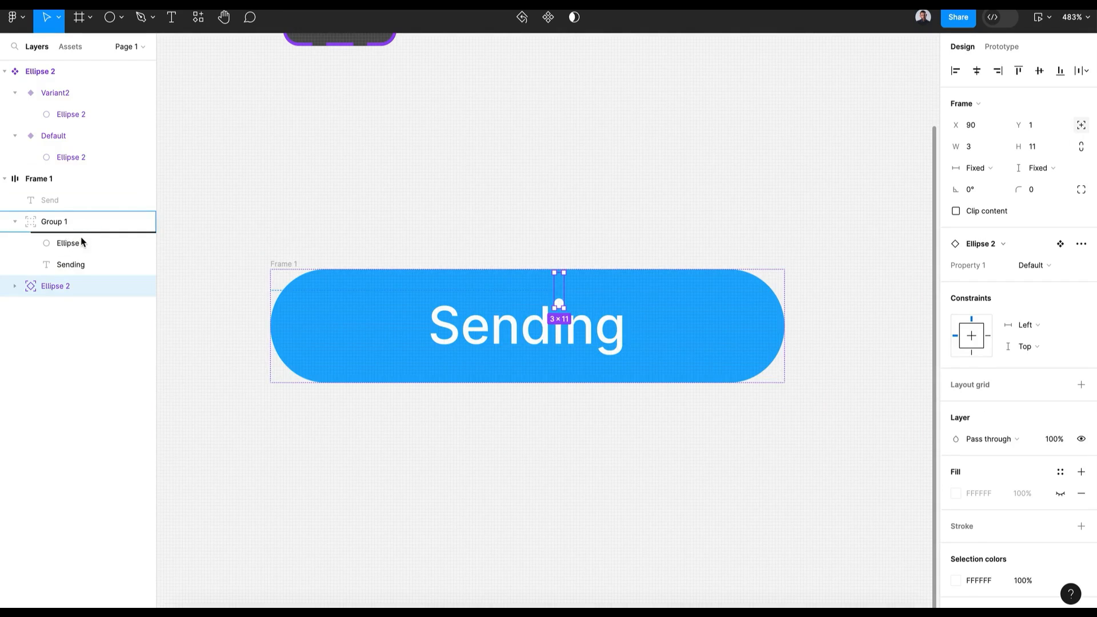
# Nest the Ellipse 2 instance inside Group 1, directly above the Ellipse 1 layer.
pyautogui.moveTo(81, 237); pyautogui.dragTo(103, 239)
pyautogui.click(71, 286)
pyautogui.click(75, 252)
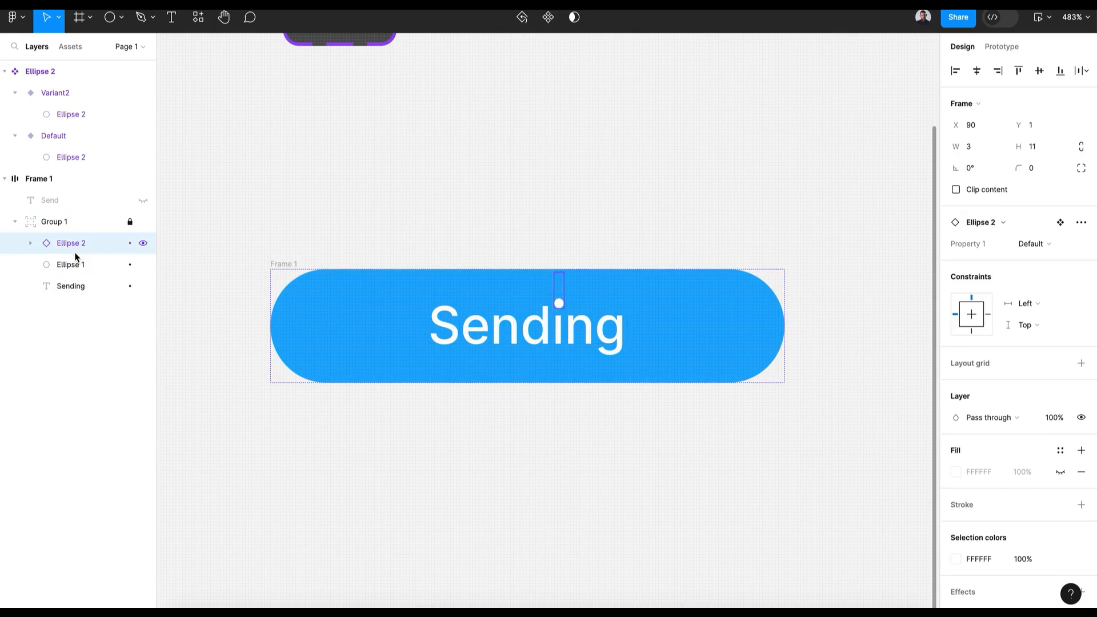
# Nudge the Ellipse 2 instance in Group 1 down by 1 pixel and unlock the group.
pyautogui.click(596, 321)
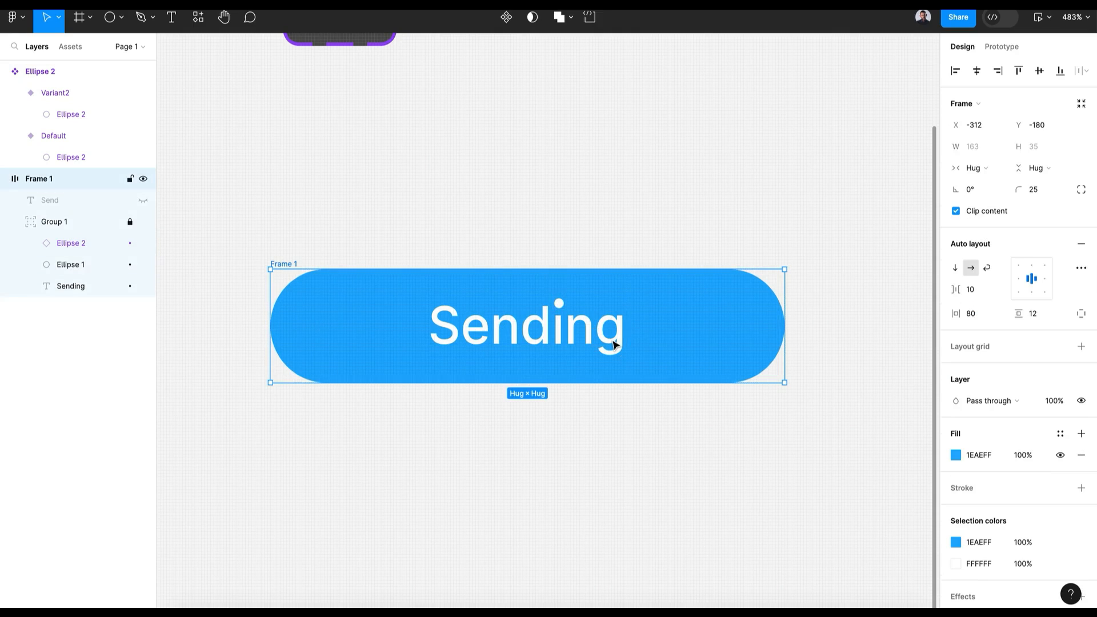
pyautogui.click(64, 250)
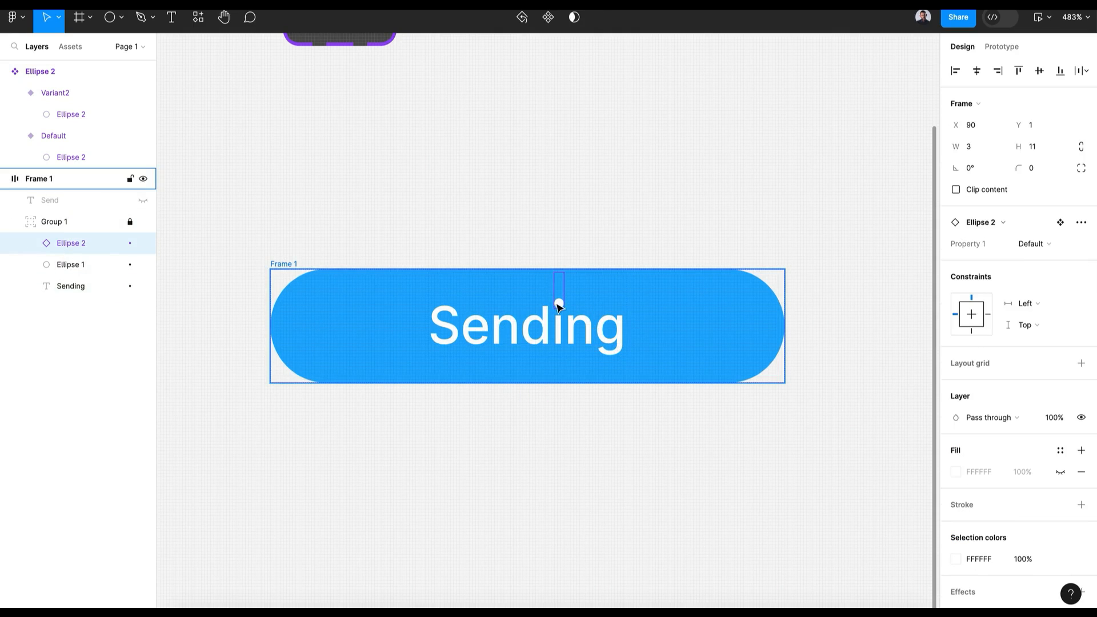
pyautogui.click(90, 286)
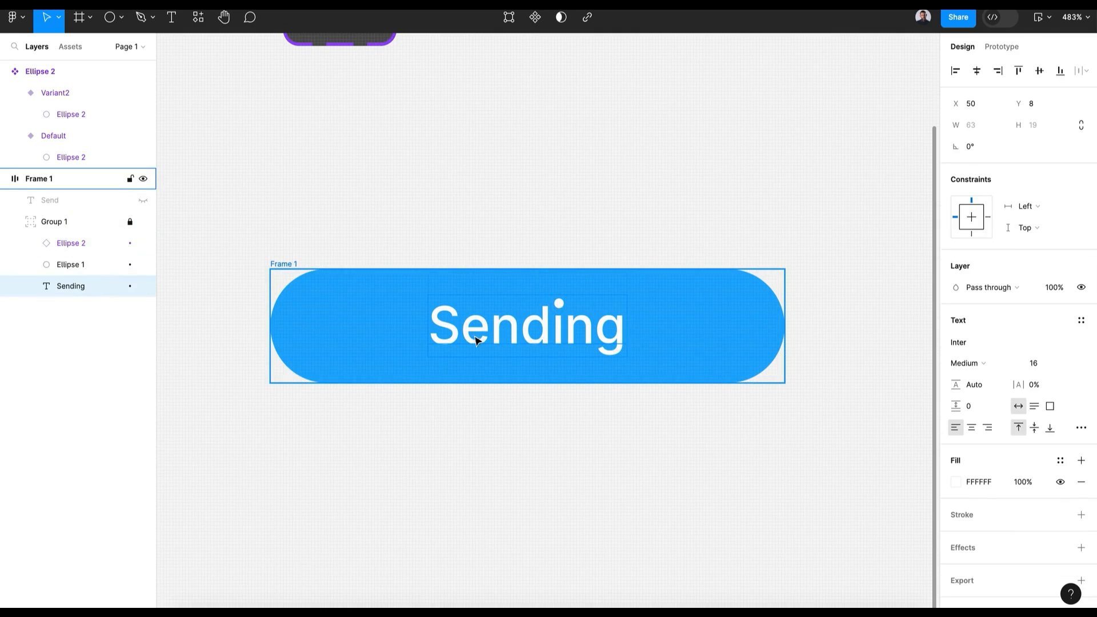
pyautogui.click(80, 265)
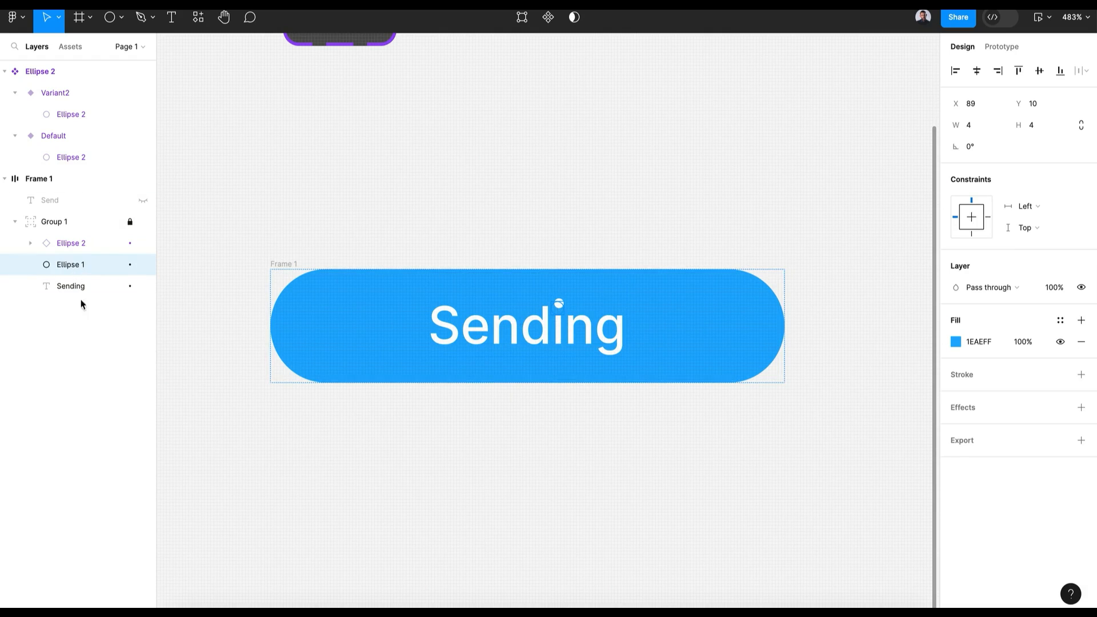
pyautogui.click(78, 250)
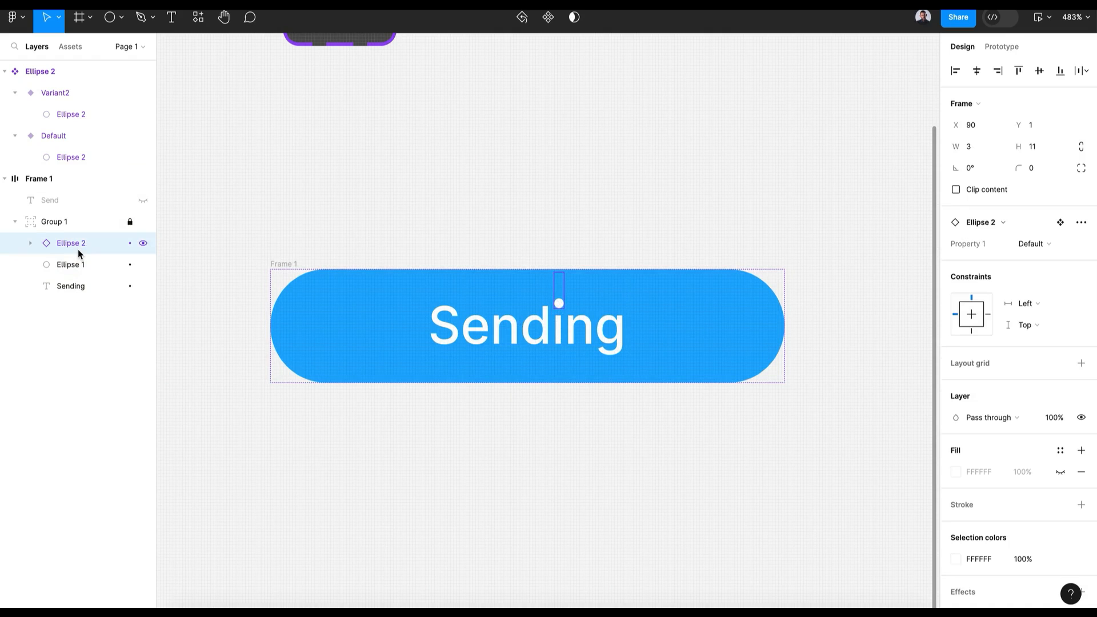
pyautogui.press('Down')
pyautogui.click(529, 455)
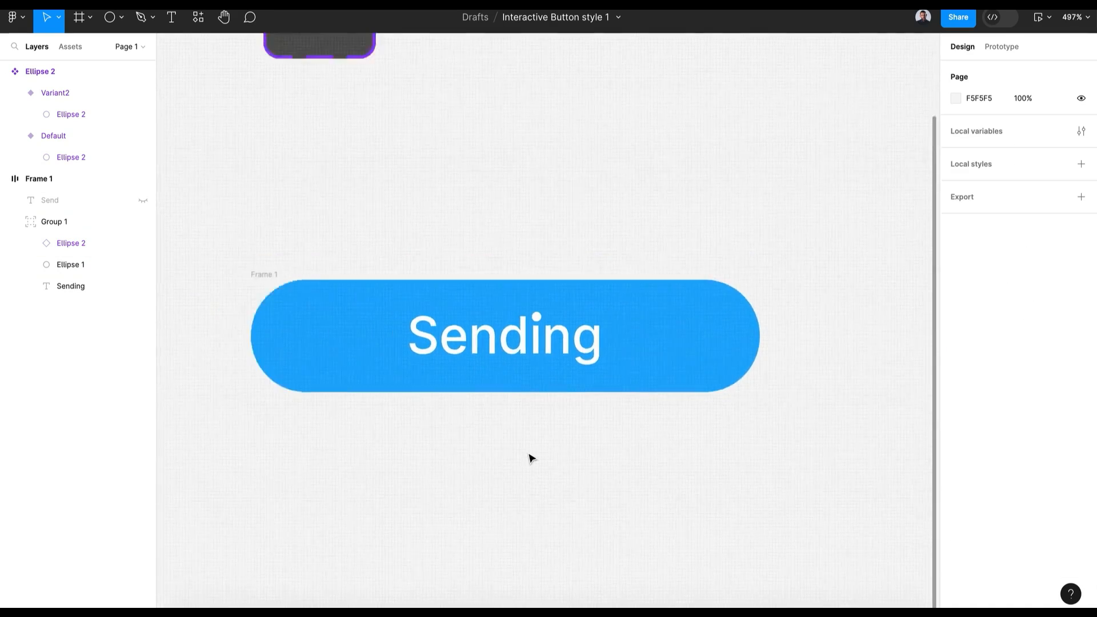
# Set the height of the Frame 1 button to 44.
pyautogui.scroll(-5, 529, 455)
pyautogui.click(398, 393)
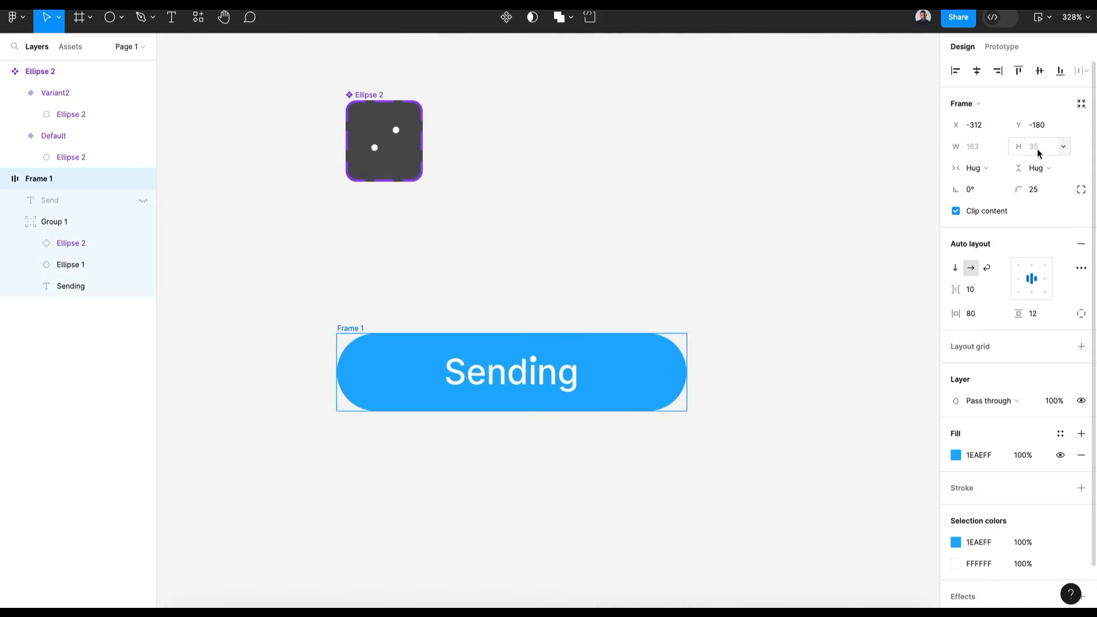
pyautogui.click(1035, 147)
pyautogui.write('44')
pyautogui.press('Return')
# Reposition Group 1 with the Sending label within the button at X 50, Y 5.
pyautogui.click(550, 381)
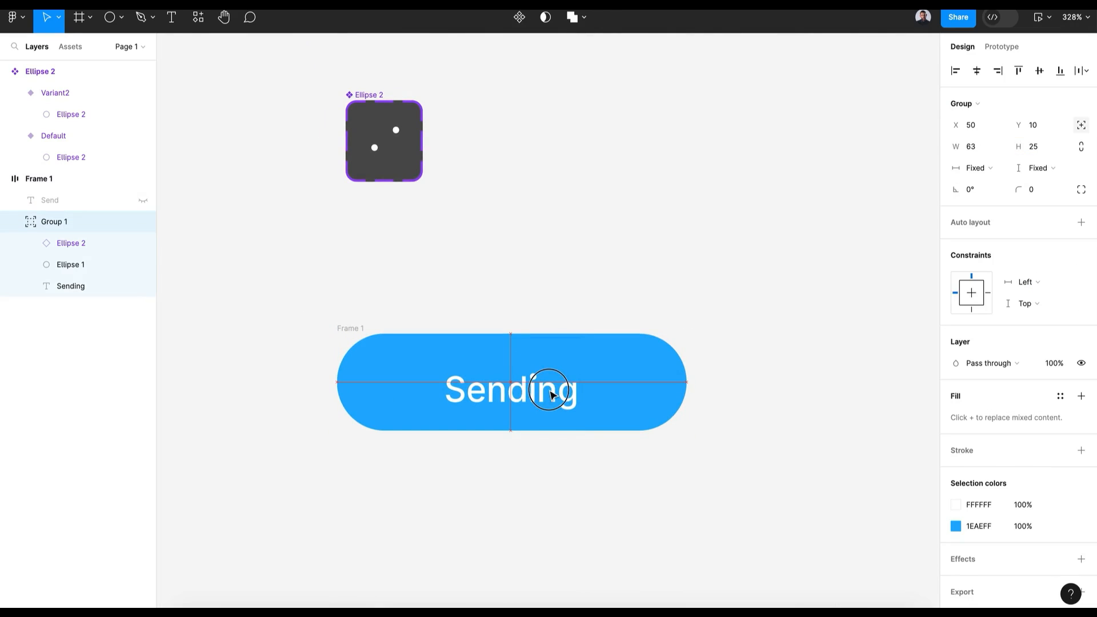
pyautogui.press('Escape')
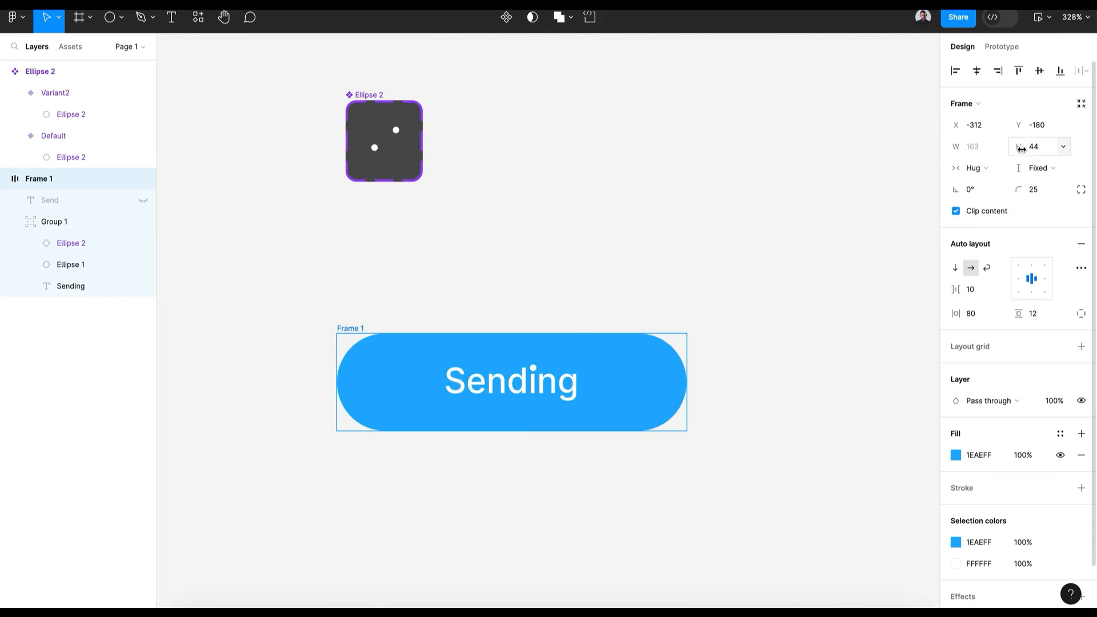
pyautogui.click(543, 382)
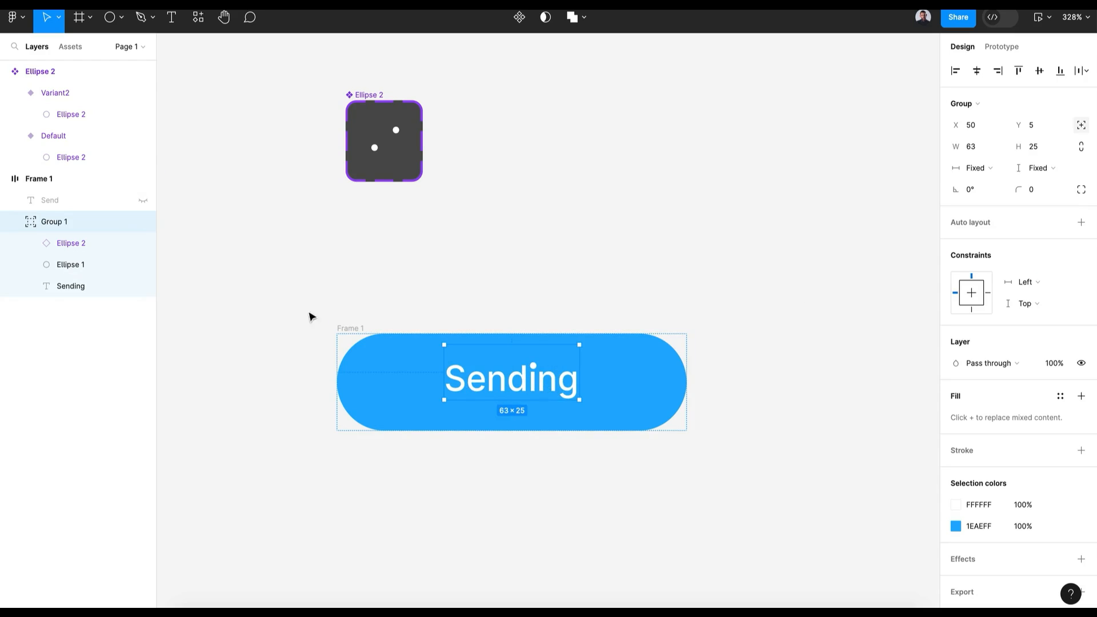
# Show the hidden Send text and move Group 1 down to Y 45, outside the button's clipped area.
pyautogui.click(143, 201)
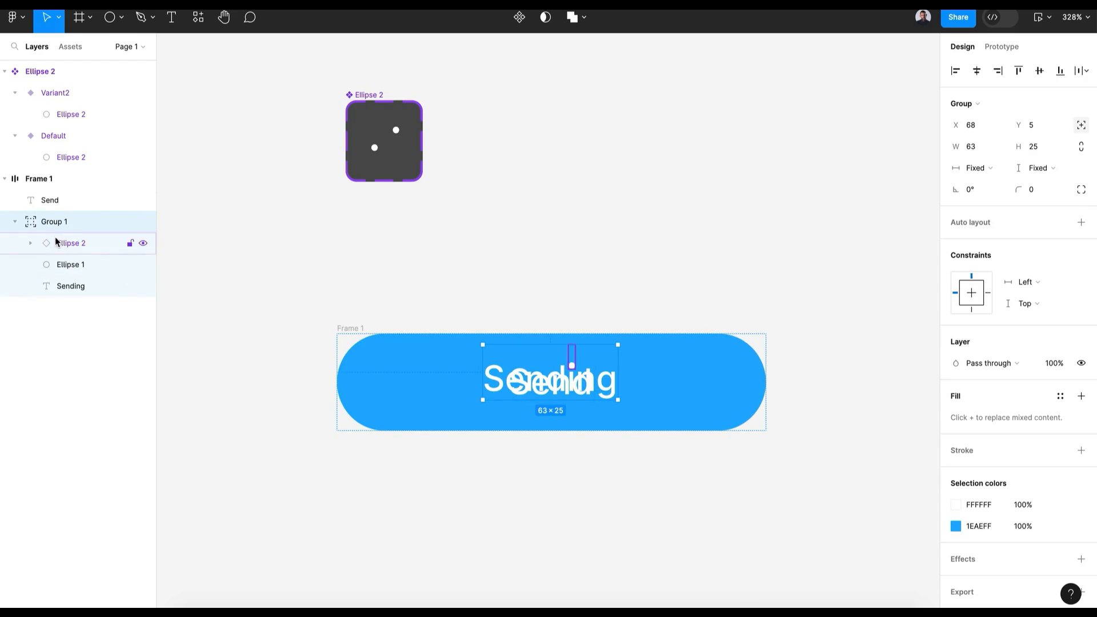
pyautogui.moveTo(537, 387); pyautogui.dragTo(557, 416)
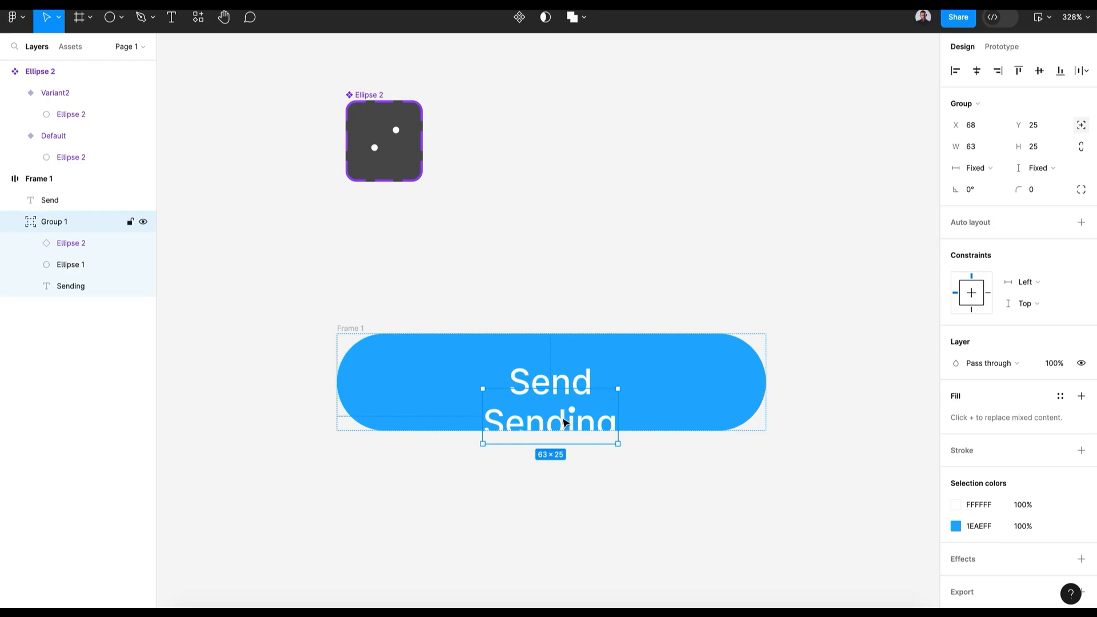
pyautogui.hotkey('shift', 'Down')
pyautogui.hotkey('shift', 'Down')
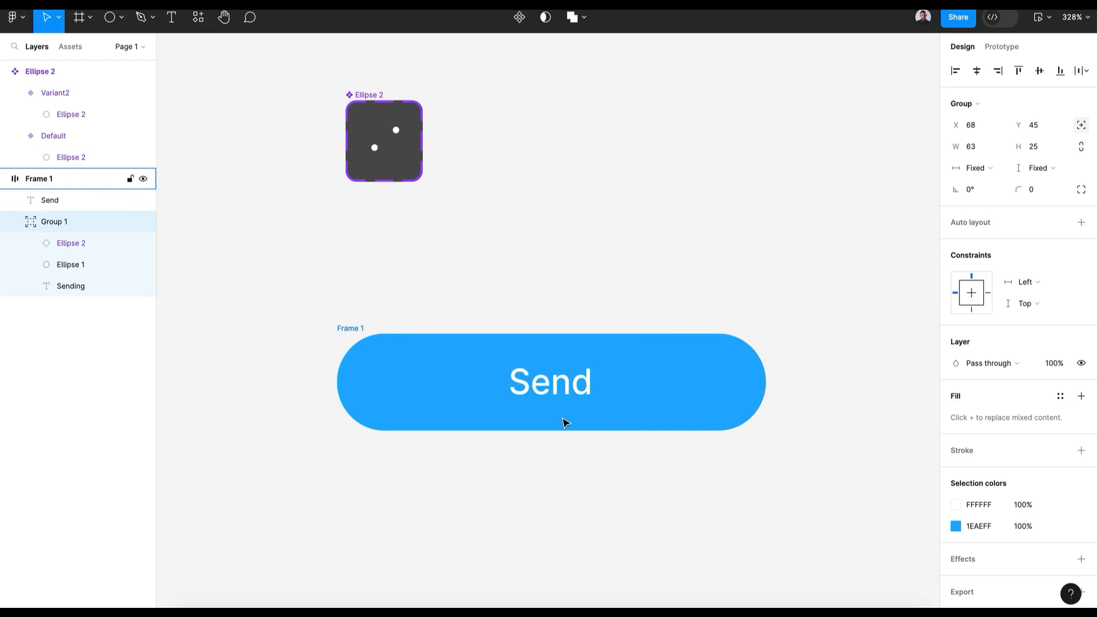
# Draw a rectangle about 168 × 50 inside the Frame 1 button.
pyautogui.click(345, 340)
pyautogui.click(553, 306)
pyautogui.scroll(-5, 553, 306)
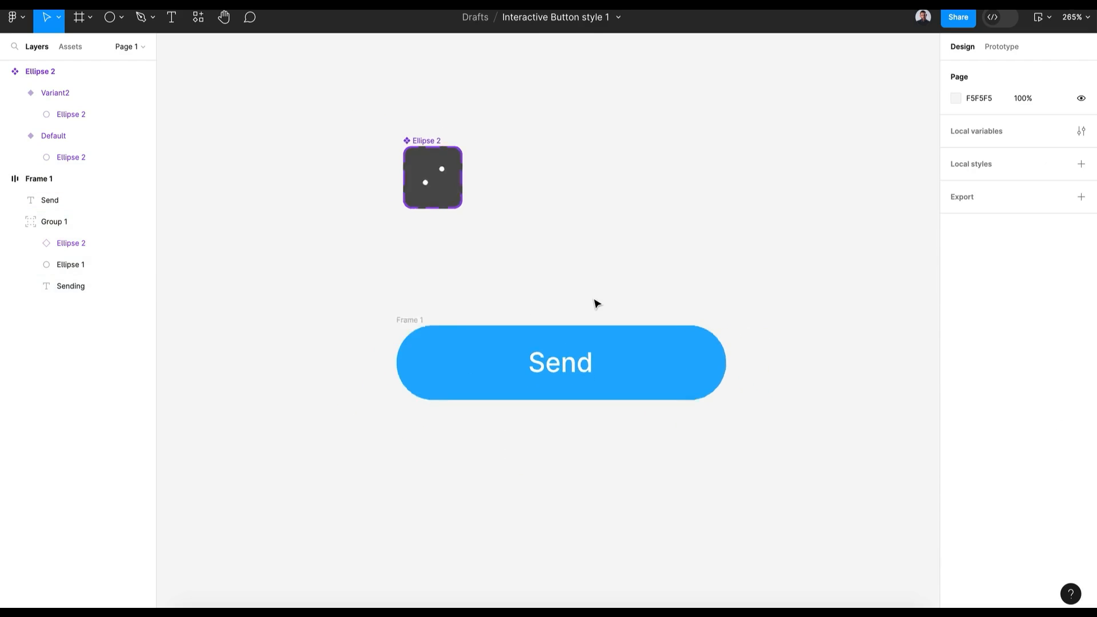
pyautogui.click(479, 310)
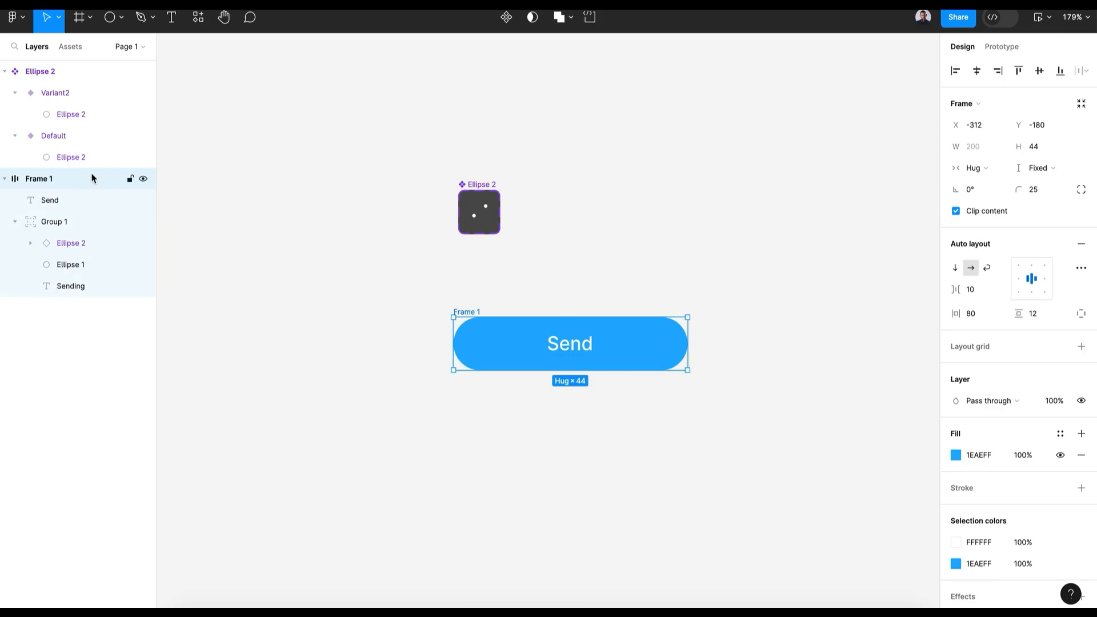
pyautogui.click(122, 18)
pyautogui.click(120, 53)
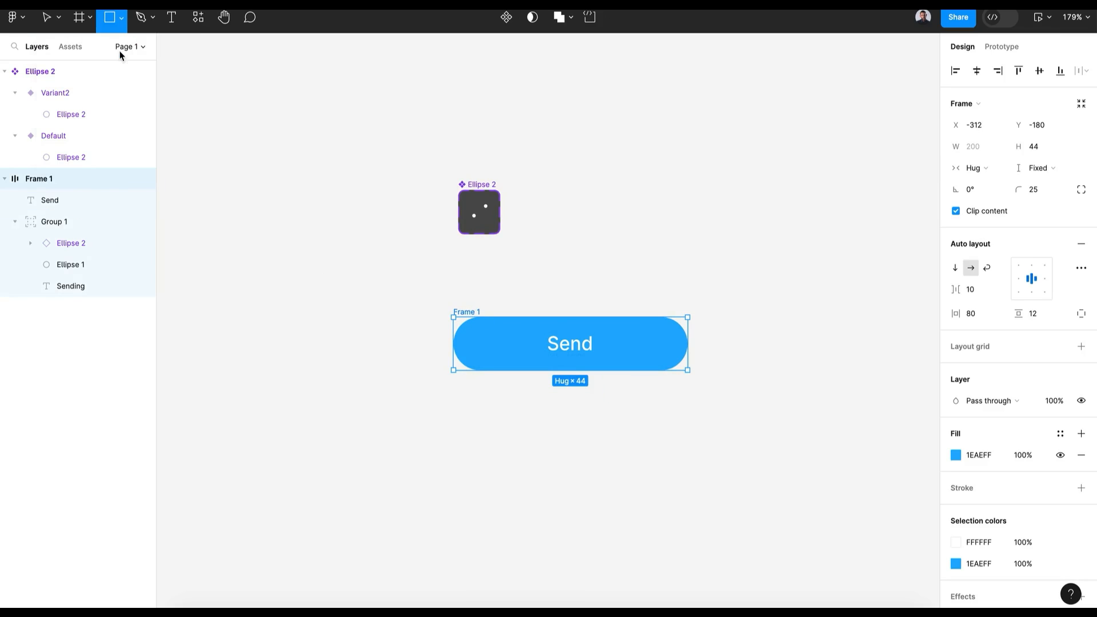
pyautogui.moveTo(453, 318); pyautogui.dragTo(649, 377)
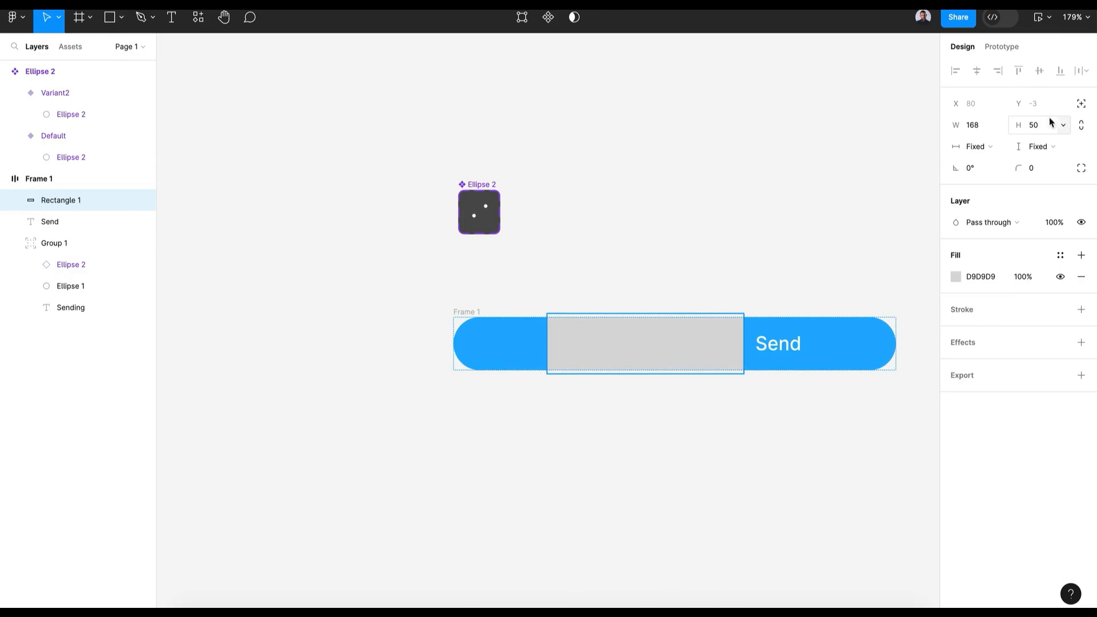
# Give the rectangle absolute position, centre it in the button and widen it to 200 across the button's full width.
pyautogui.click(1081, 105)
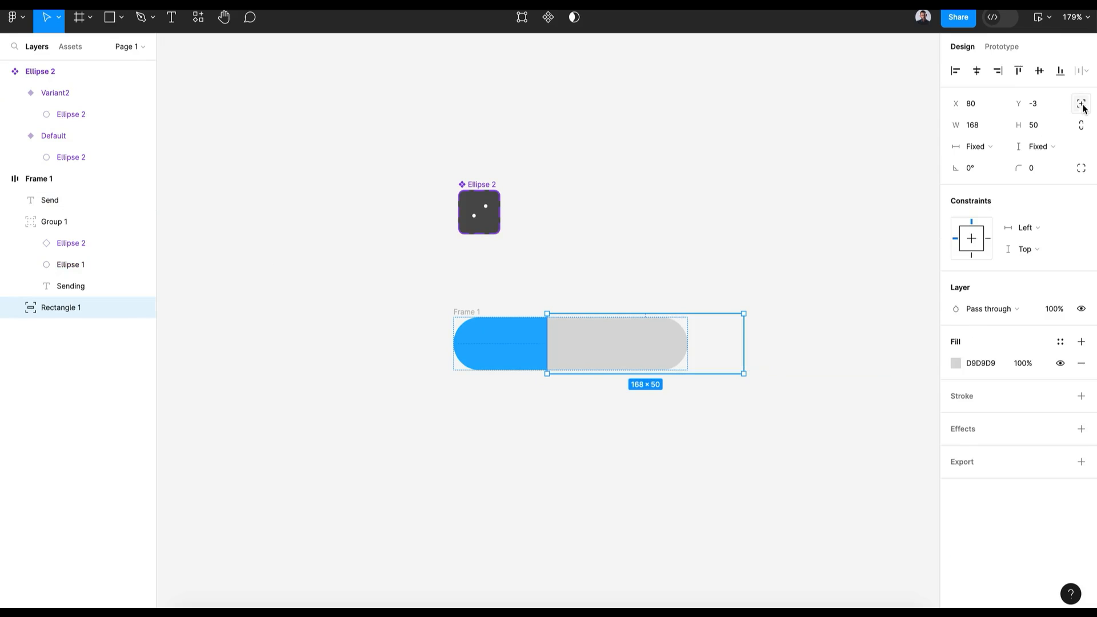
pyautogui.click(976, 71)
pyautogui.click(1038, 73)
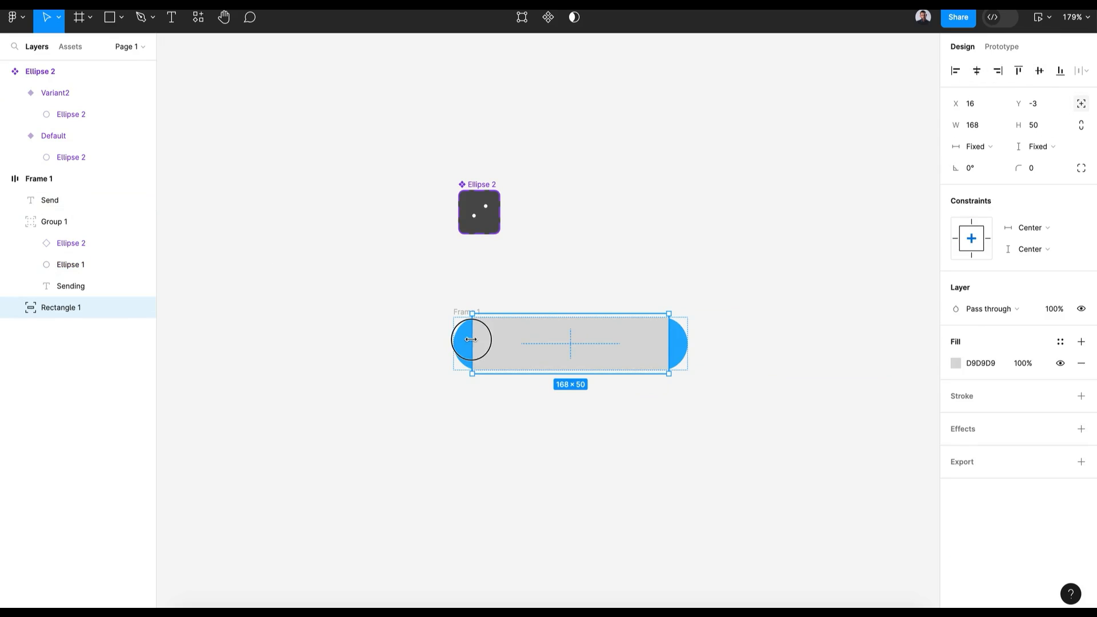
pyautogui.moveTo(471, 339); pyautogui.dragTo(455, 340)
pyautogui.moveTo(666, 341); pyautogui.dragTo(685, 341)
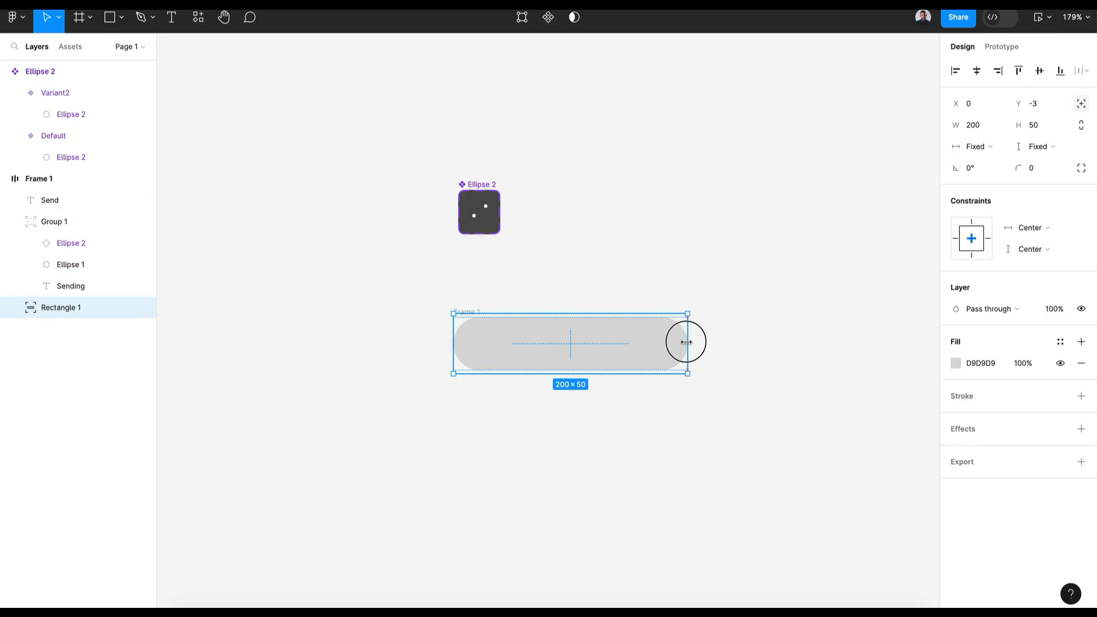
# Fill the rectangle with white FFFFFF and rename its layer as background.
pyautogui.click(957, 364)
pyautogui.moveTo(783, 275); pyautogui.dragTo(761, 266)
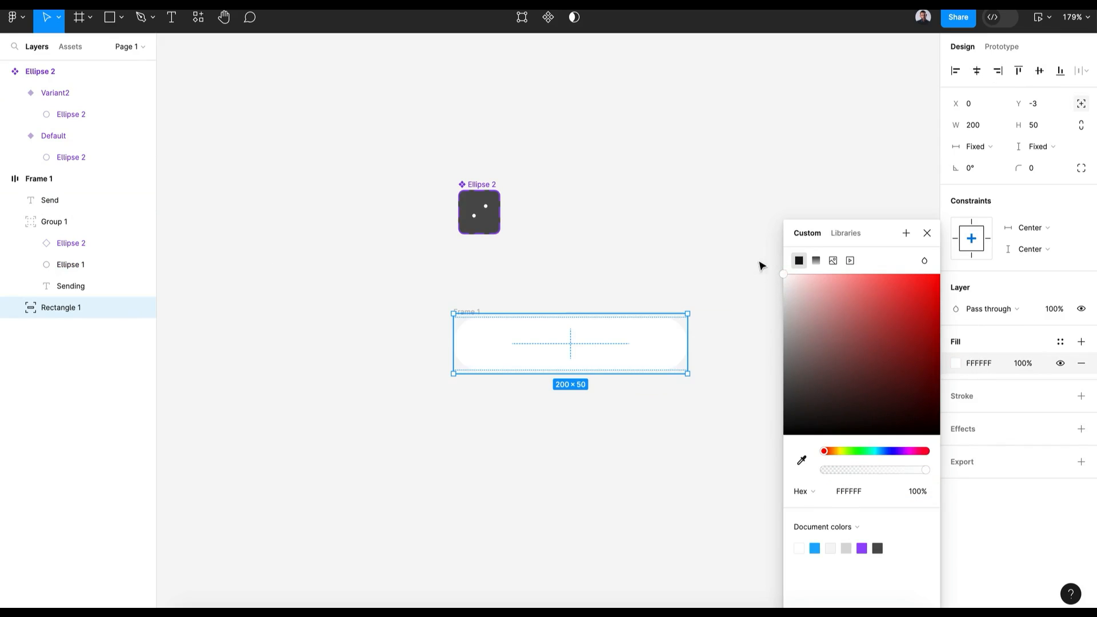
pyautogui.click(927, 233)
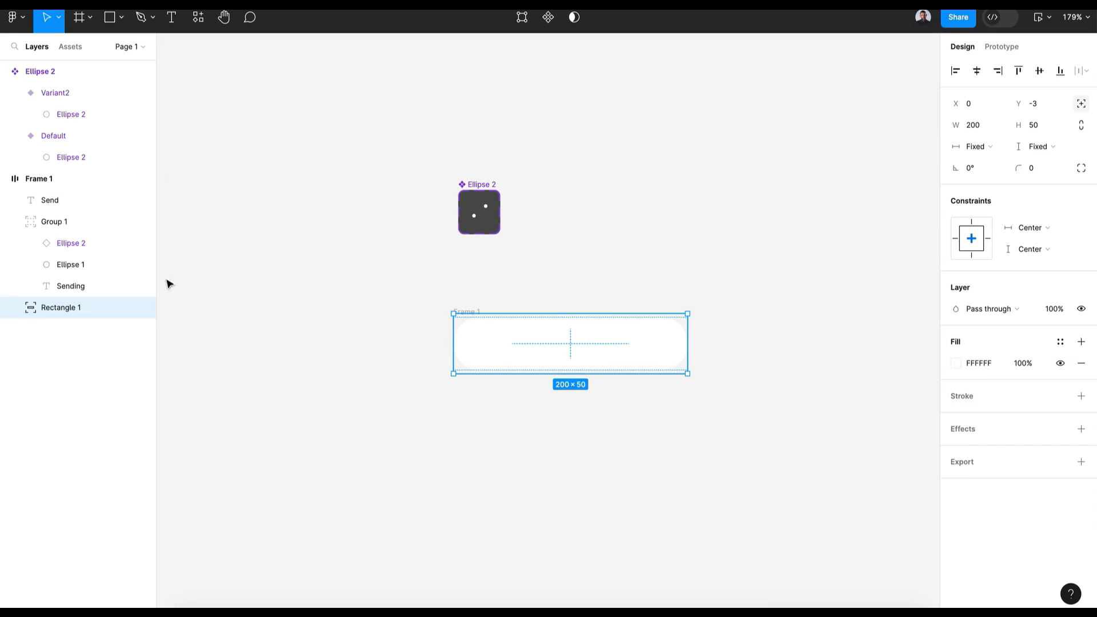
pyautogui.doubleClick(59, 308)
pyautogui.write('background')
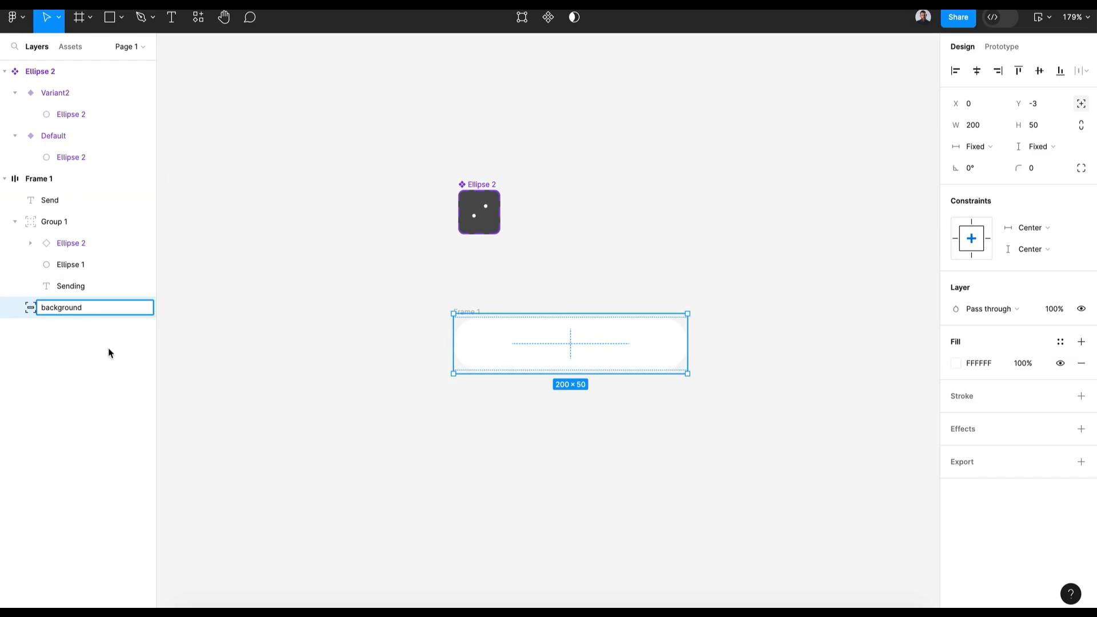
pyautogui.click(298, 317)
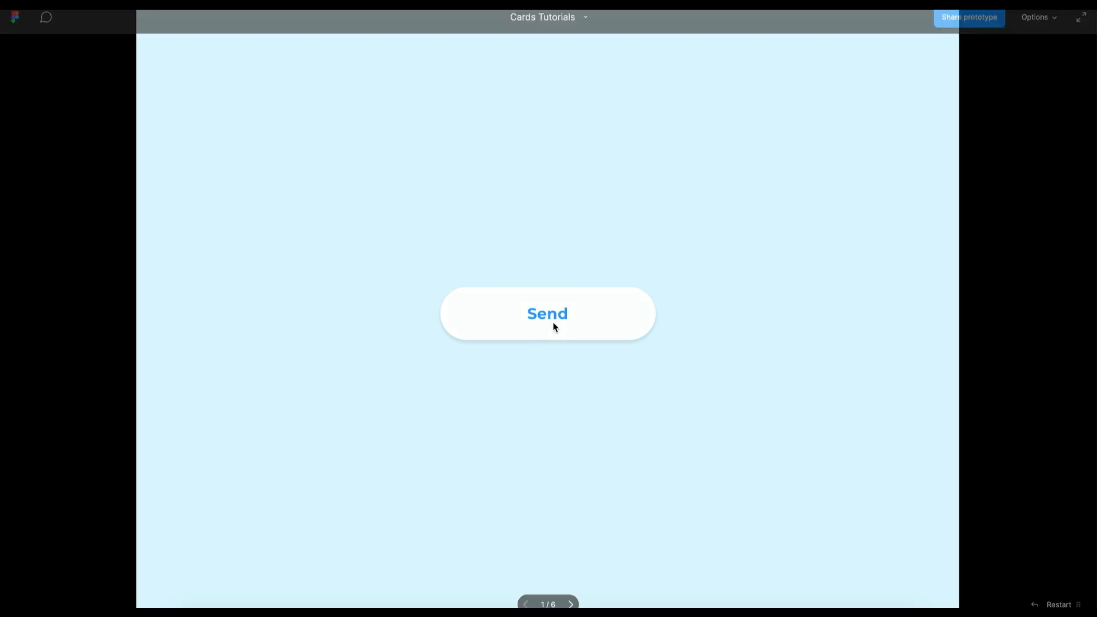
# Play the Send button's interaction in the finished Cards Tutorials example prototype.
pyautogui.click(553, 325)
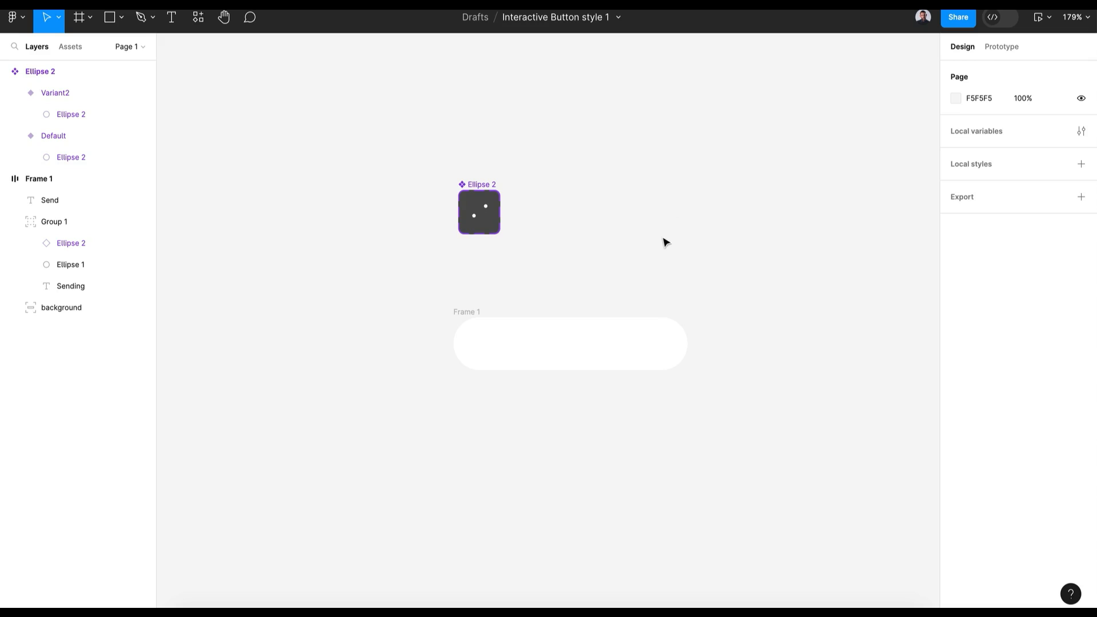
# Hide the background rectangle and collapse Group 1 in the layer list.
pyautogui.click(490, 341)
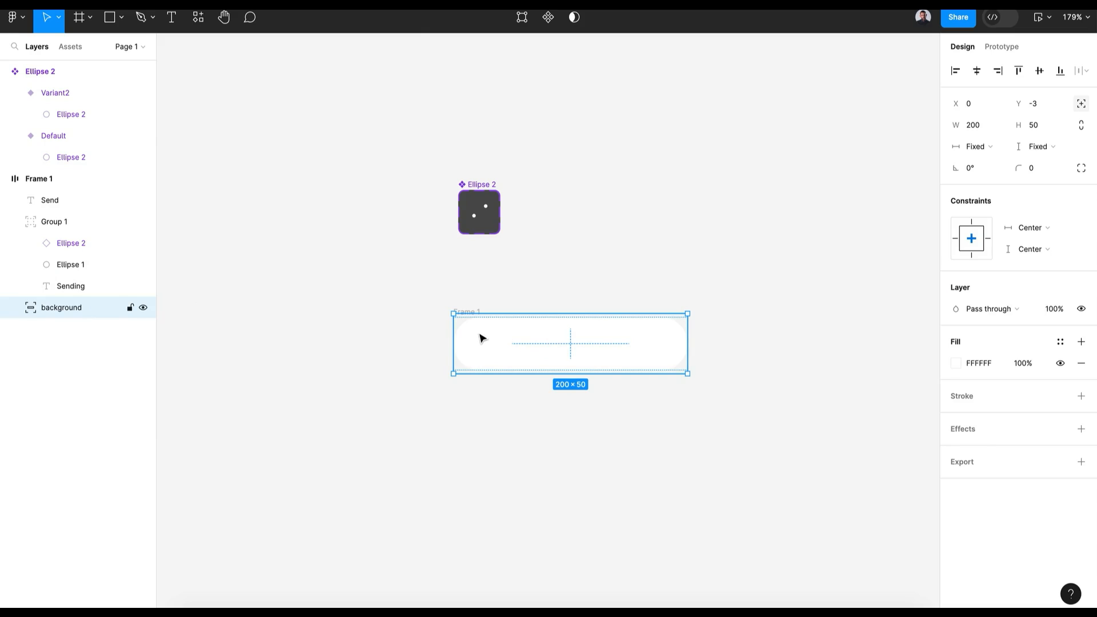
pyautogui.click(143, 309)
pyautogui.click(68, 216)
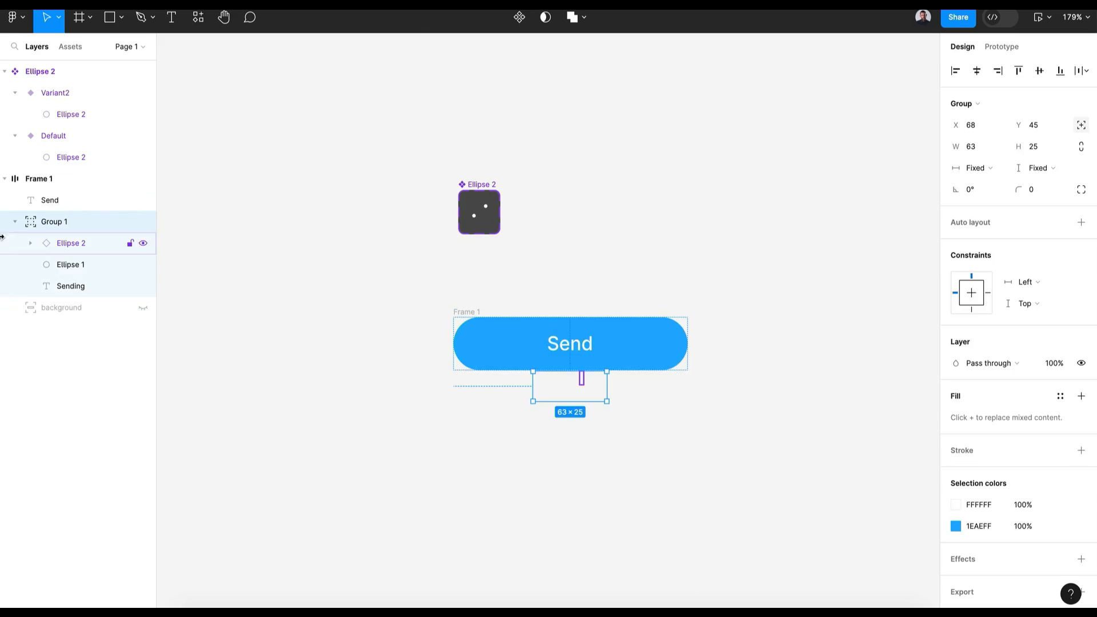
pyautogui.click(15, 221)
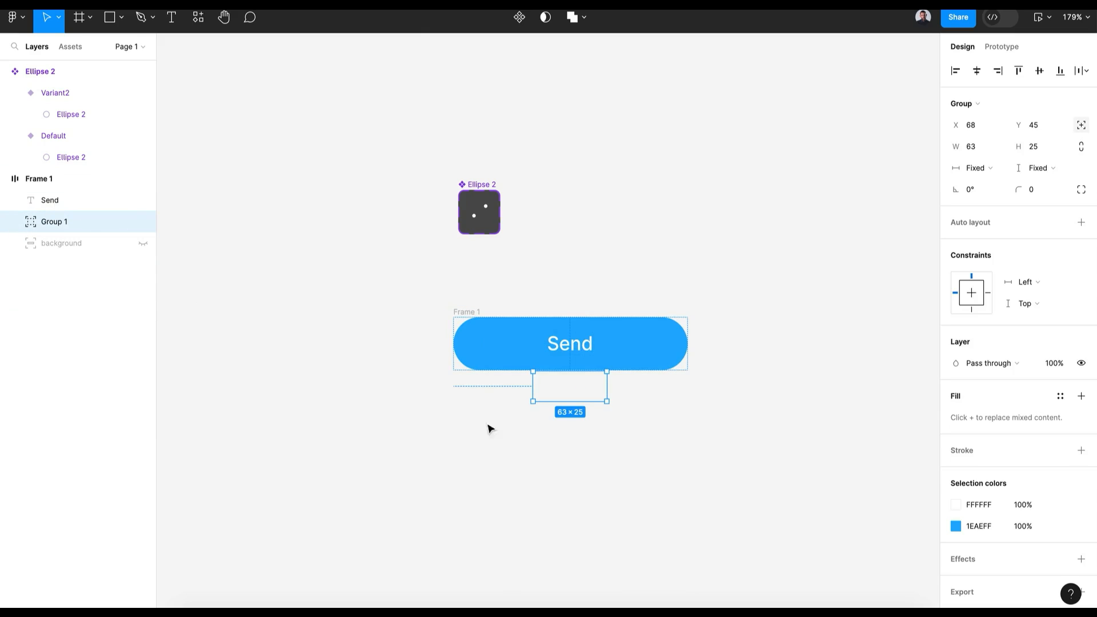
pyautogui.click(46, 241)
pyautogui.click(143, 244)
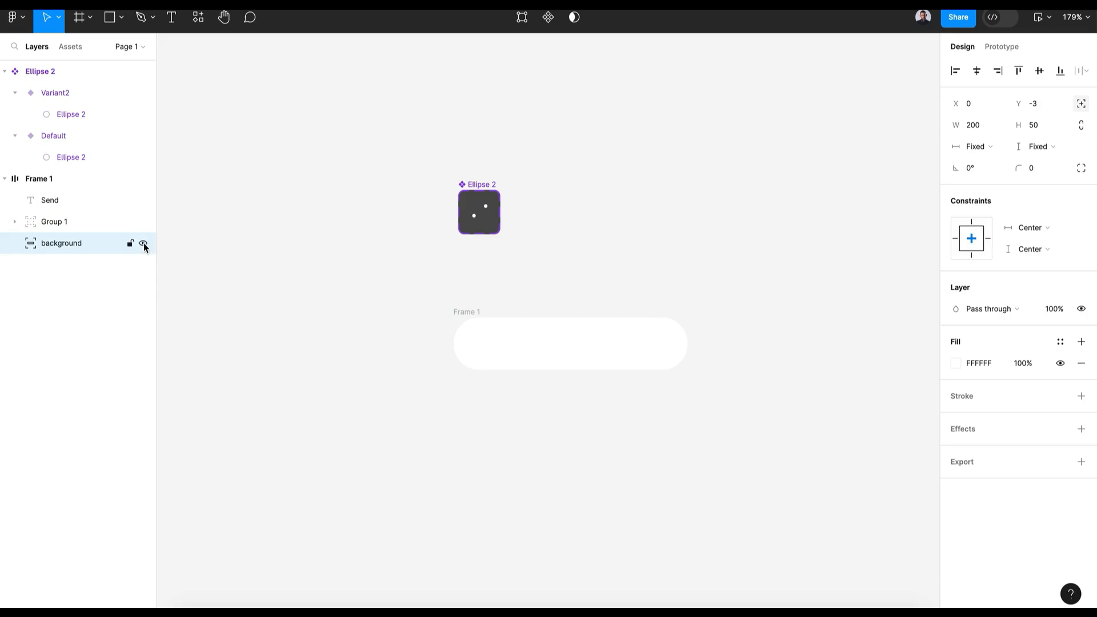
pyautogui.click(143, 245)
pyautogui.click(144, 245)
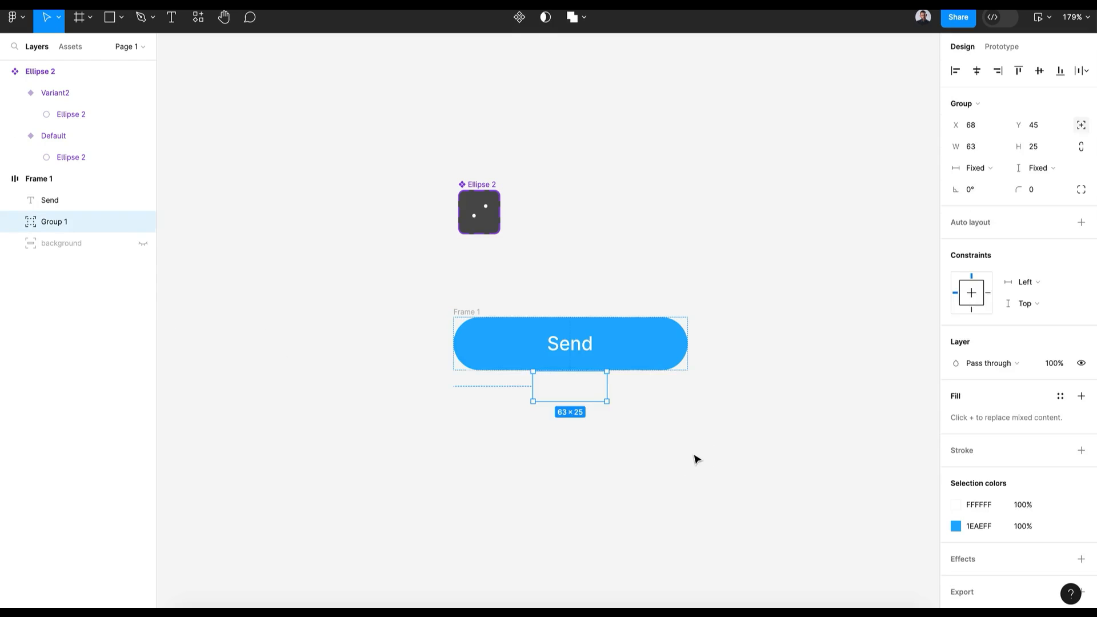
pyautogui.click(695, 459)
# Rename the Frame 1 button frame as button.
pyautogui.scroll(3, 695, 459)
pyautogui.scroll(-2, 695, 459)
pyautogui.click(429, 177)
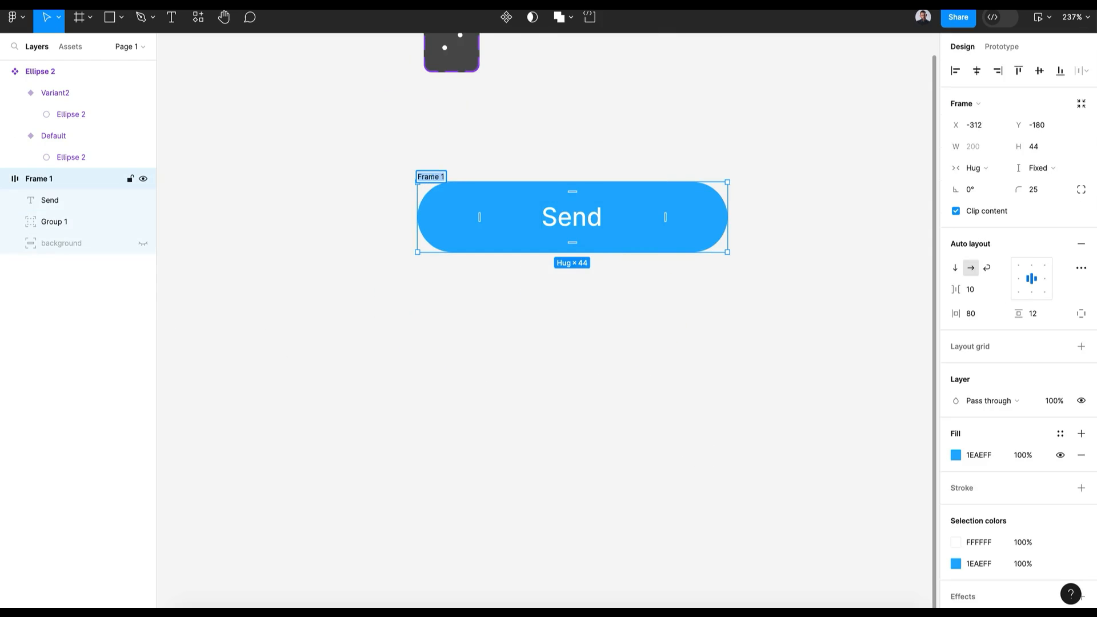
pyautogui.doubleClick(429, 176)
pyautogui.write('button')
pyautogui.press('Return')
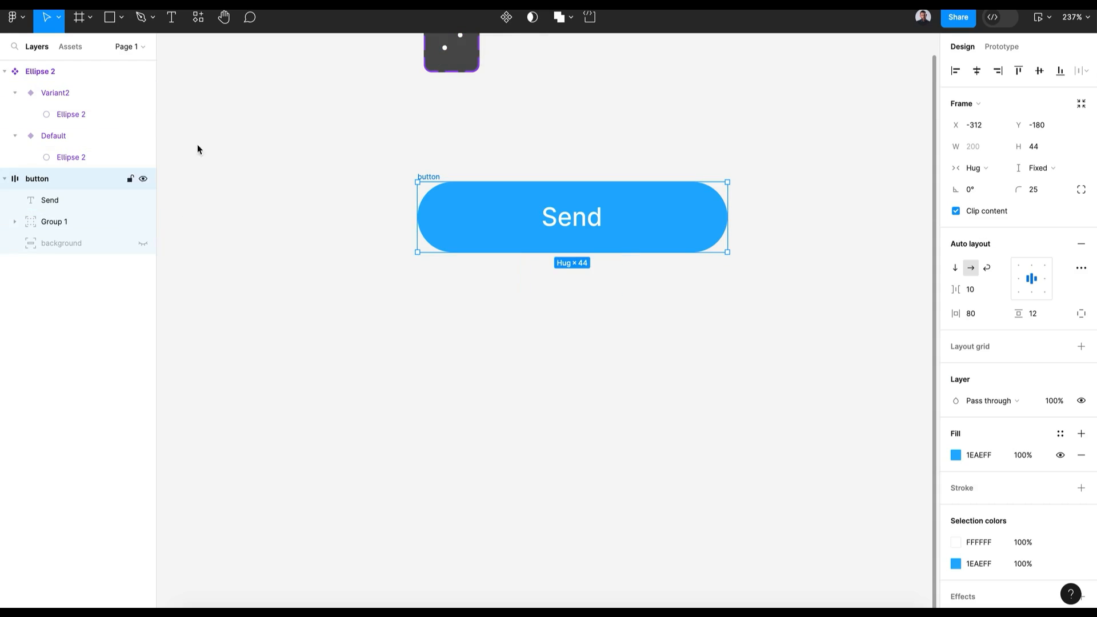
# Turn the button frame into a component and add a second variant.
pyautogui.click(506, 17)
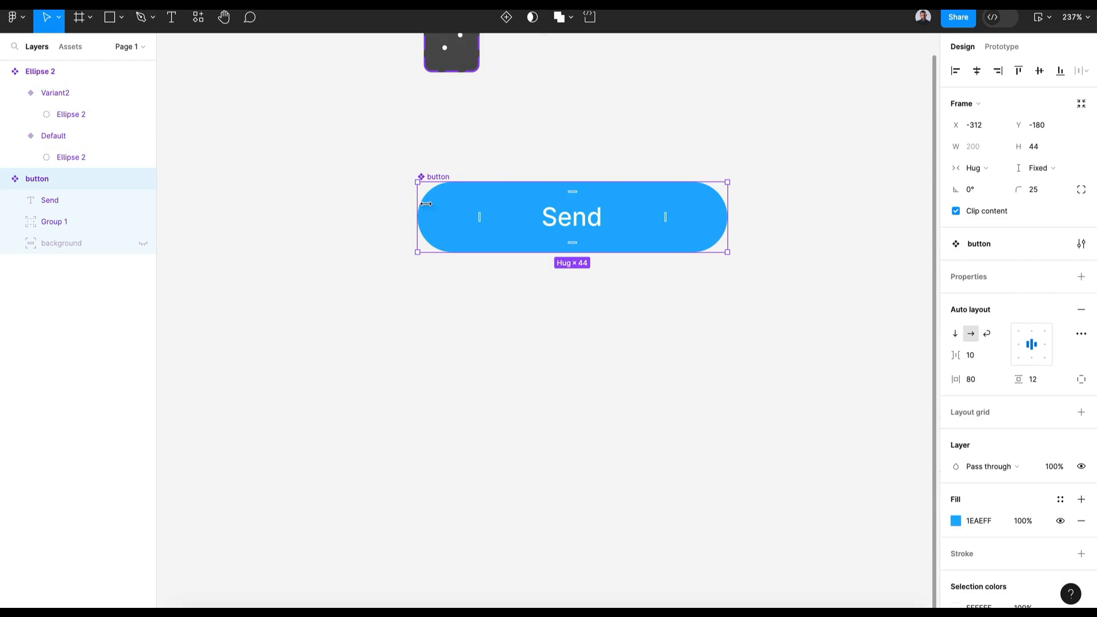
pyautogui.click(506, 20)
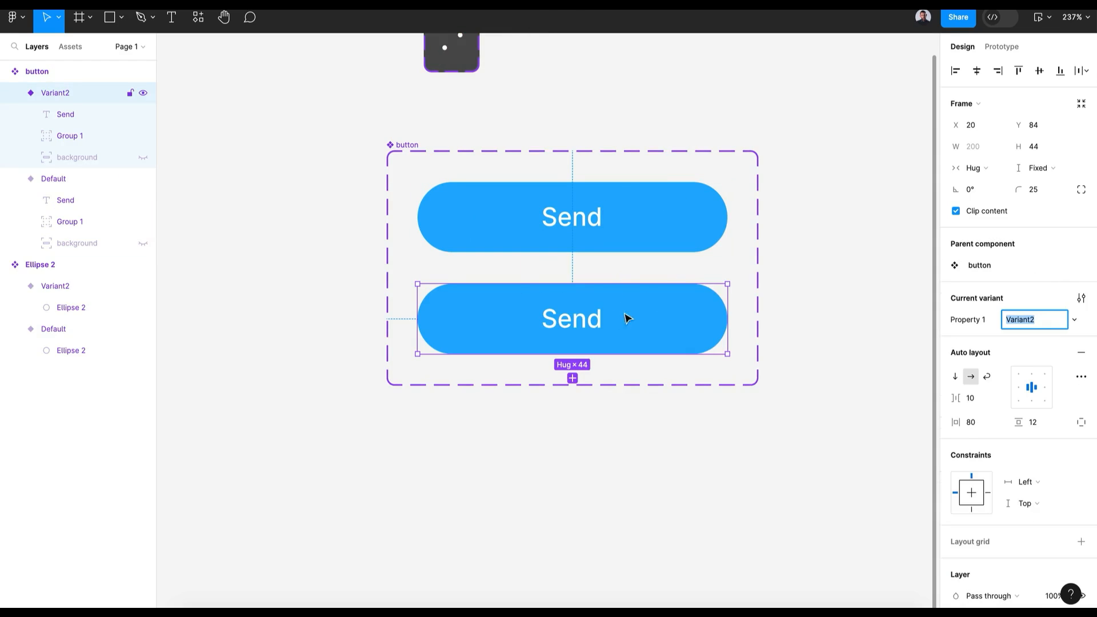
# Try to nudge the Send text and Group 1 in Variant2 up together, bringing Group 1 to Y 35.
pyautogui.click(571, 319)
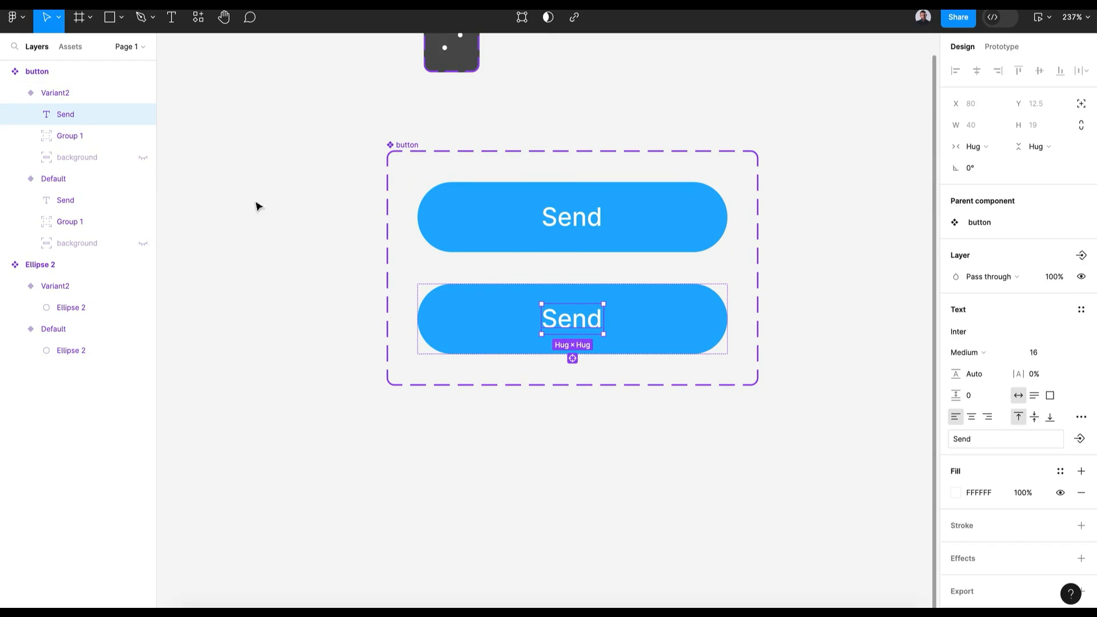
pyautogui.keyDown('shift'); pyautogui.click(93, 139); pyautogui.keyUp('shift')
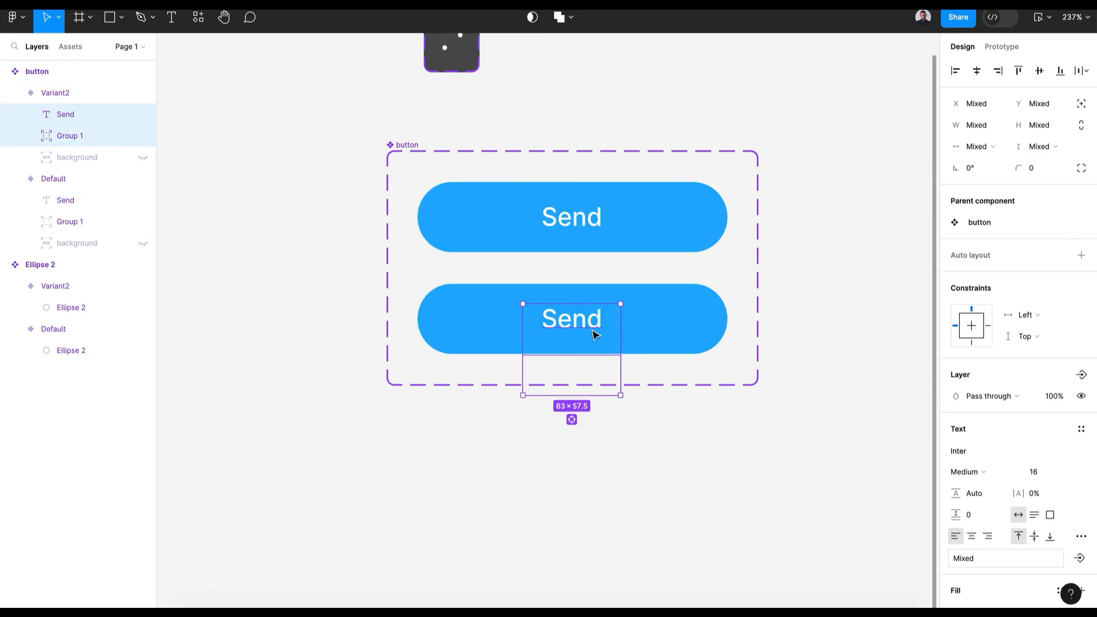
pyautogui.press('Up')
pyautogui.press('Up')
pyautogui.press('Up')
pyautogui.press('Up')
pyautogui.press('Up')
pyautogui.press('Up')
pyautogui.press('Up')
pyautogui.press('Up')
pyautogui.press('Up')
pyautogui.press('Up')
pyautogui.press('Up')
pyautogui.press('Up')
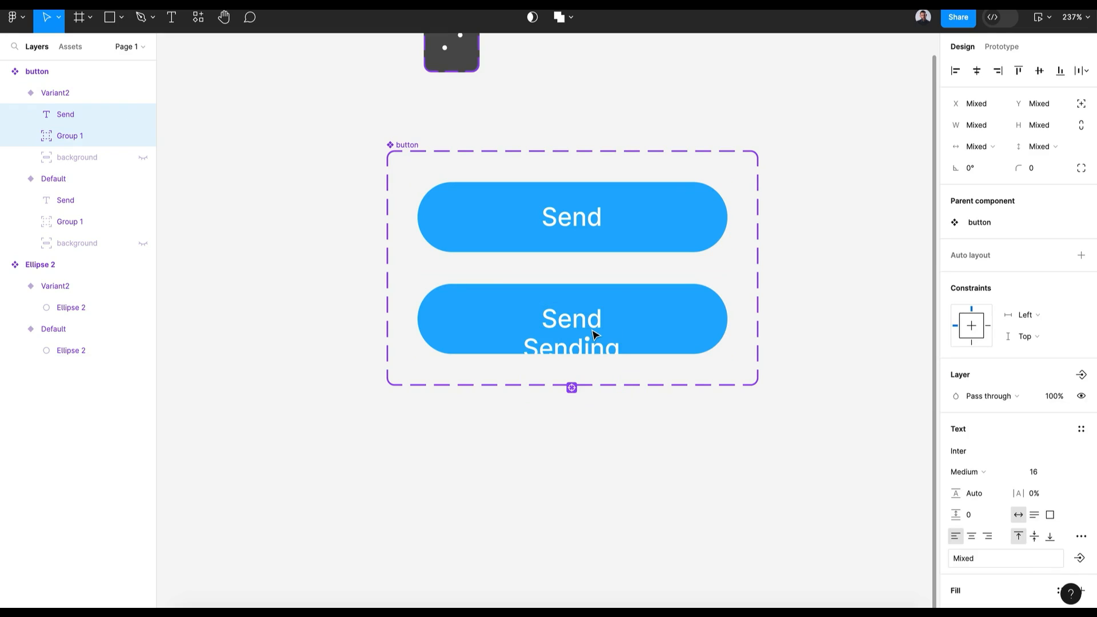
# Set Variant2's Send text to absolute position and restore it above Group 1 in the layer order.
pyautogui.click(61, 133)
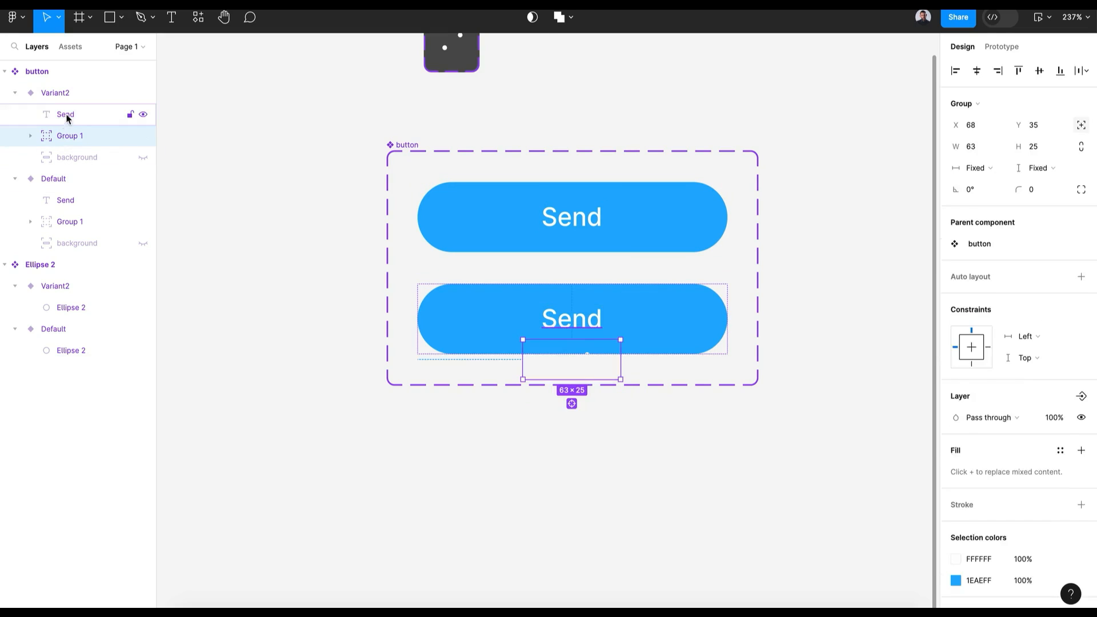
pyautogui.click(90, 118)
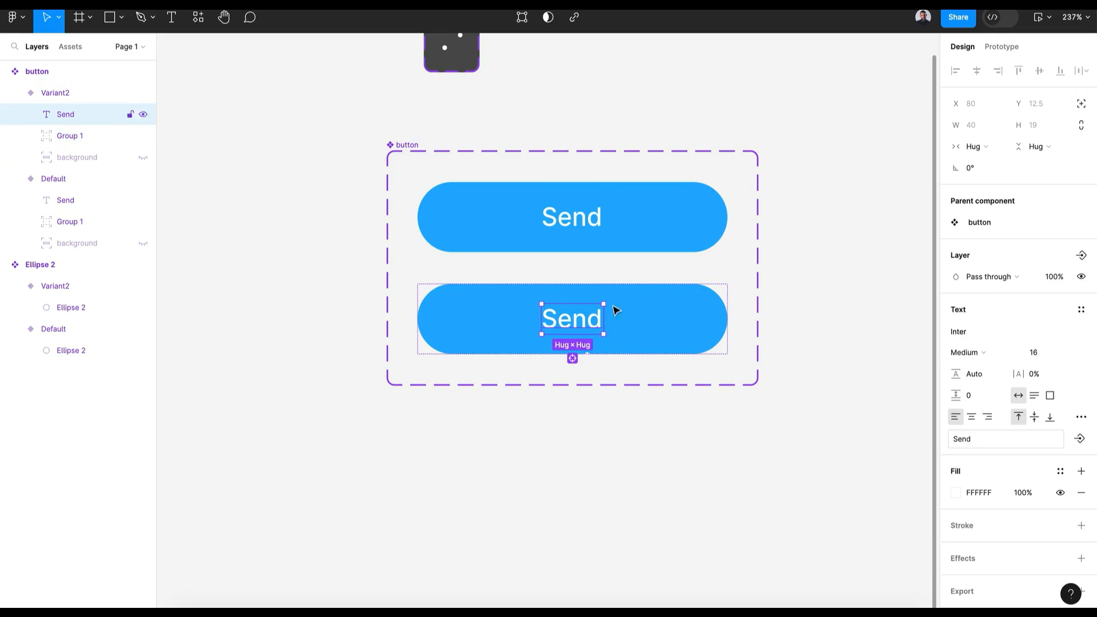
pyautogui.click(1081, 104)
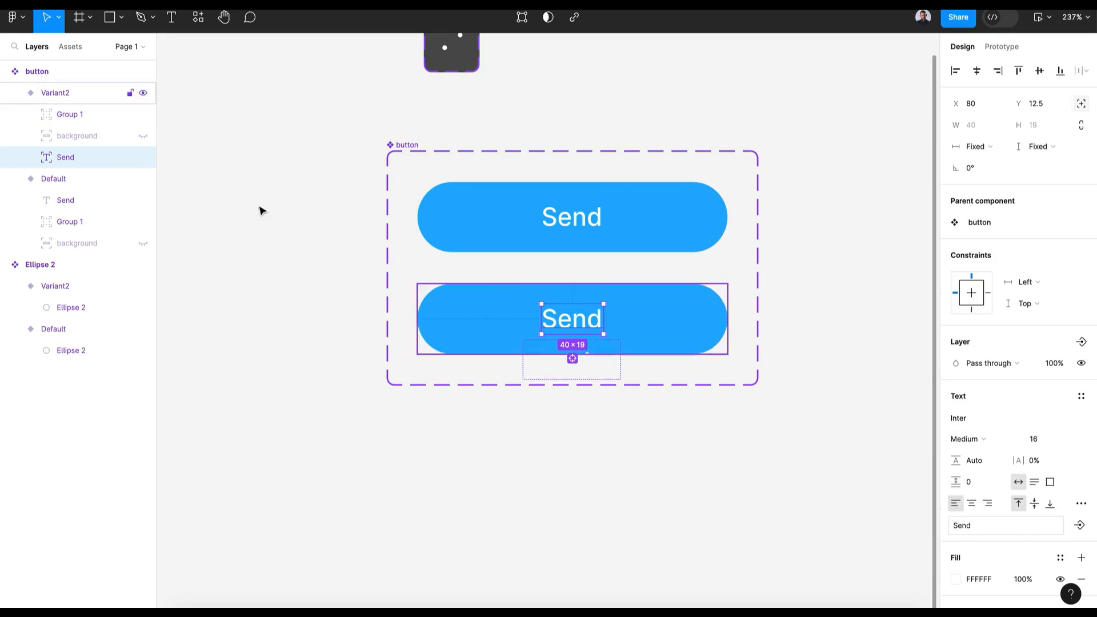
pyautogui.press('super+bracketright')
pyautogui.moveTo(77, 129); pyautogui.dragTo(72, 111)
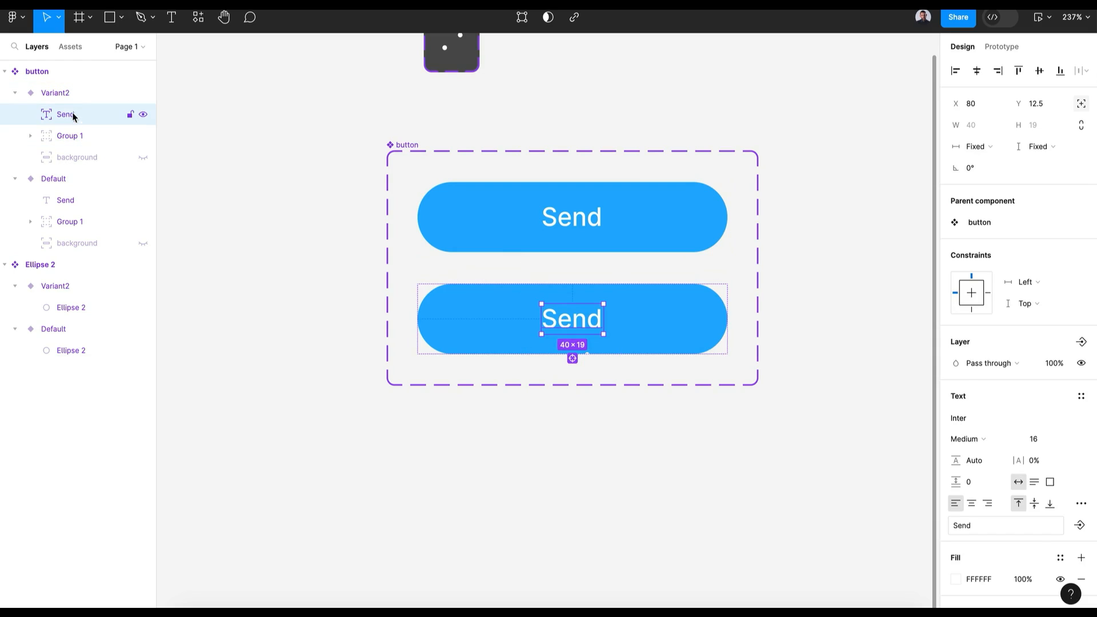
# Move Variant2's Send text and Group 1 up together by 29 pixels, placing Sending in the middle of the button.
pyautogui.keyDown('shift'); pyautogui.click(74, 134); pyautogui.keyUp('shift')
pyautogui.hotkey('shift', 'Up')
pyautogui.hotkey('shift', 'Up')
pyautogui.hotkey('shift', 'Up')
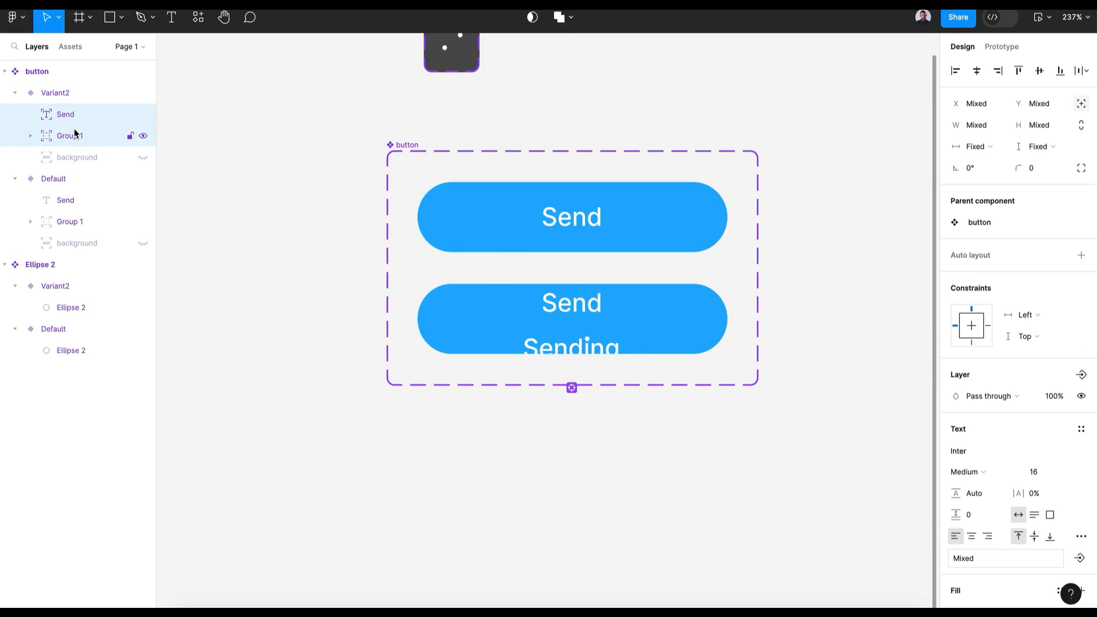
pyautogui.press('Down')
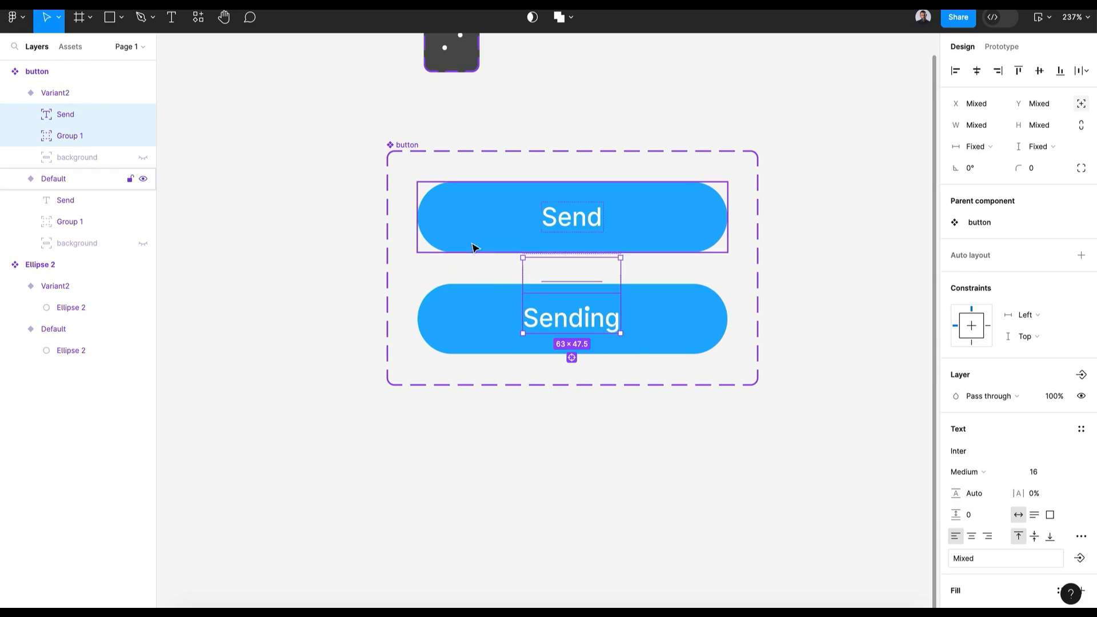
pyautogui.click(574, 448)
# Set the Default variant's Send text to absolute position and place it back above Group 1 in the layer order.
pyautogui.click(438, 317)
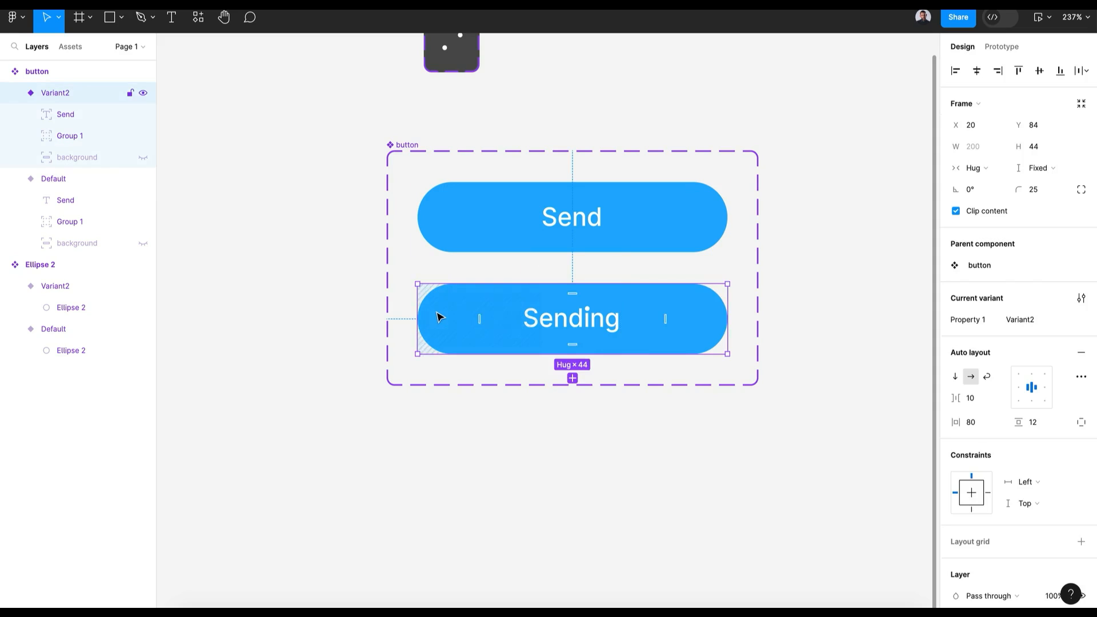
pyautogui.click(93, 115)
pyautogui.click(576, 228)
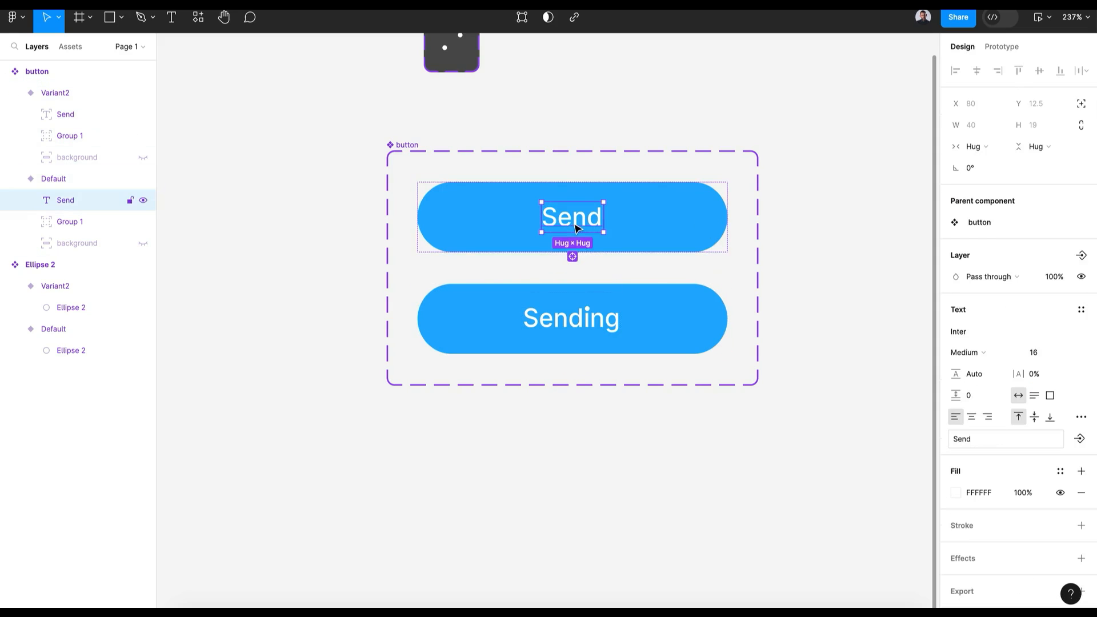
pyautogui.click(1080, 105)
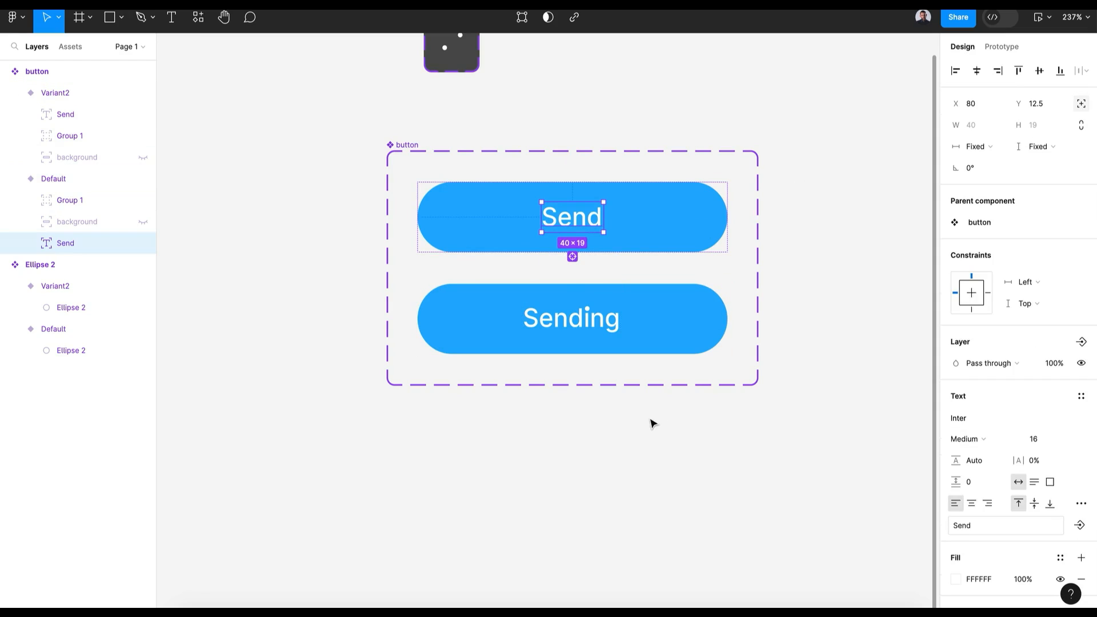
pyautogui.moveTo(73, 250); pyautogui.dragTo(73, 198)
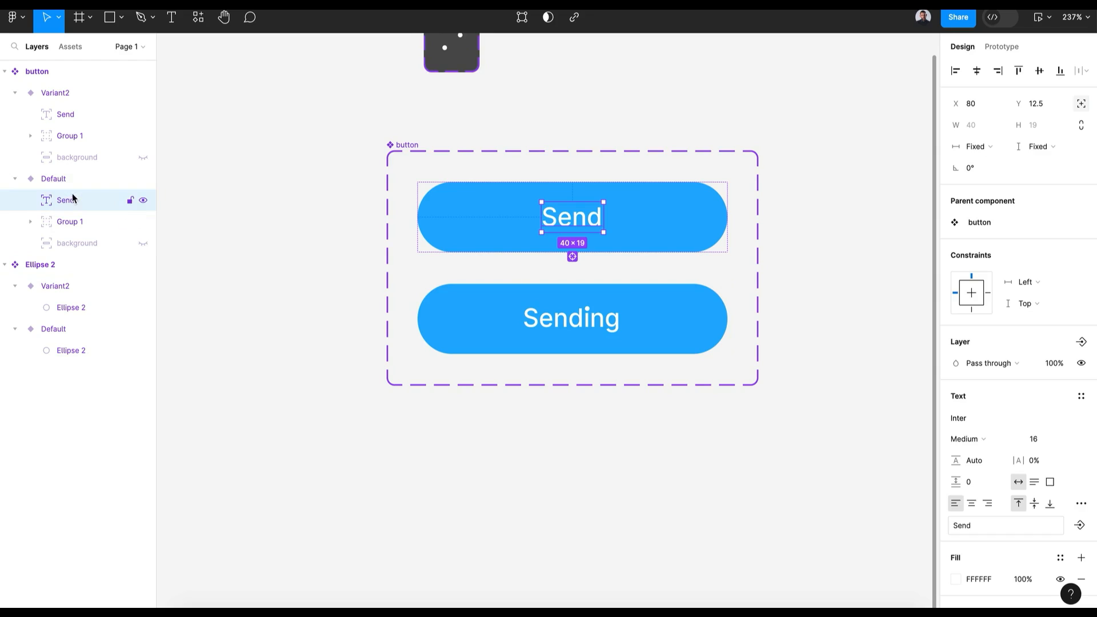
pyautogui.click(552, 459)
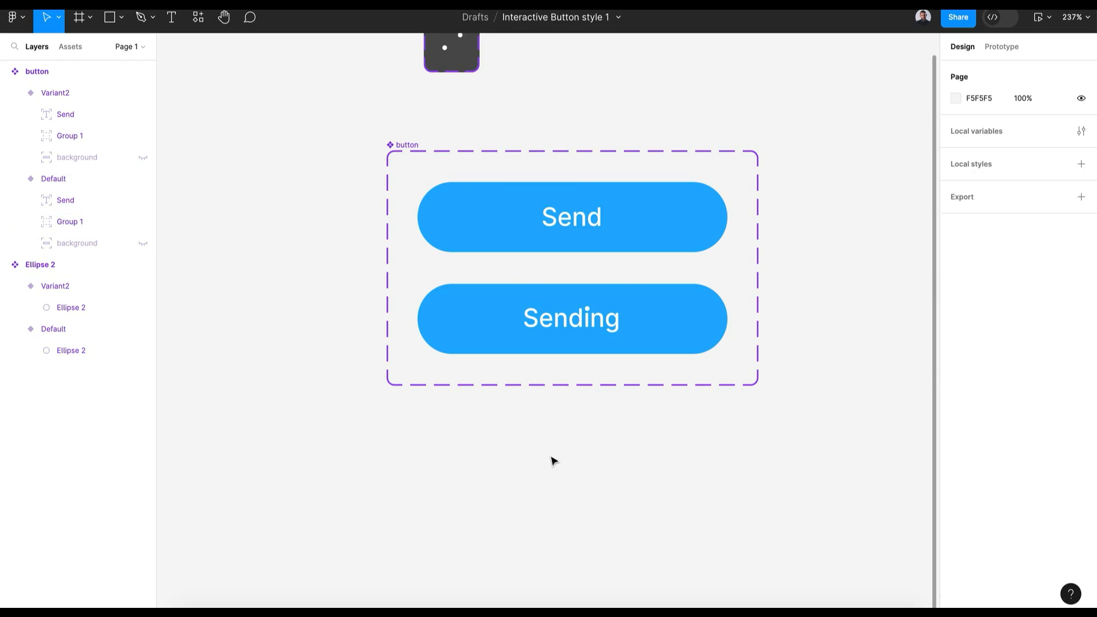
# Add a third variant below Variant2 and move its Send text and Group 1 down together, bringing Send to Y 13.5.
pyautogui.click(506, 293)
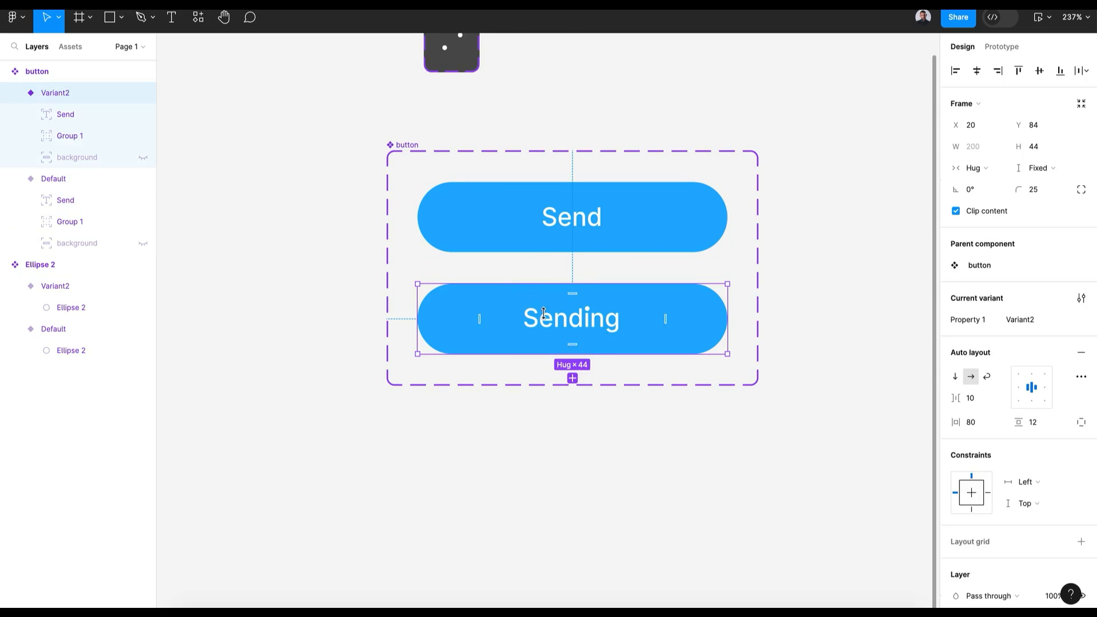
pyautogui.click(573, 378)
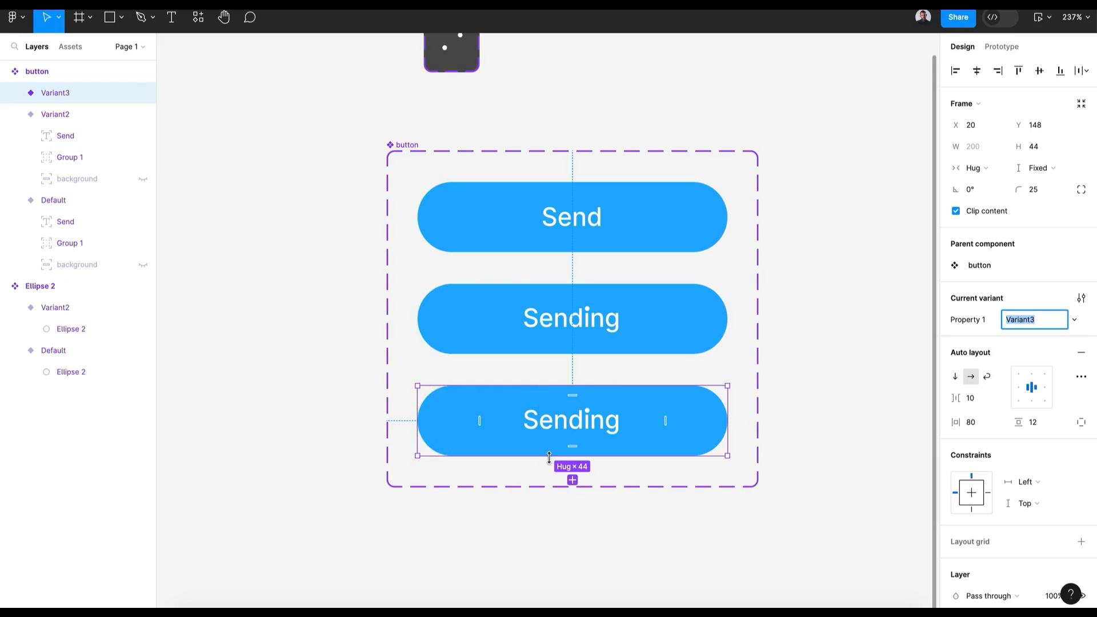
pyautogui.click(565, 423)
pyautogui.doubleClick(567, 425)
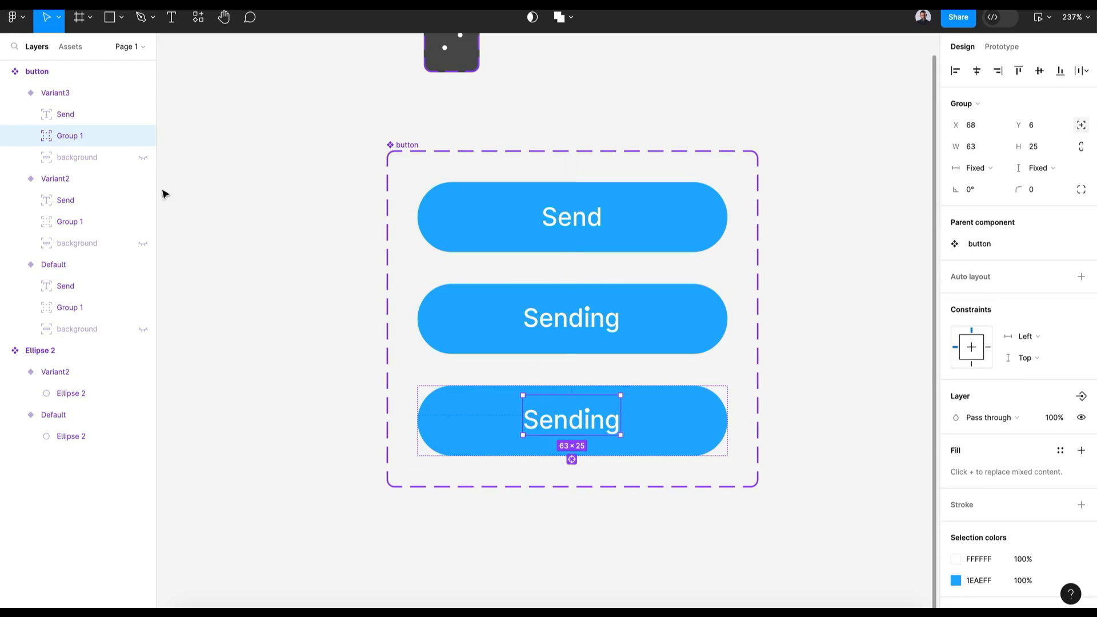
pyautogui.keyDown('shift'); pyautogui.click(87, 122); pyautogui.keyUp('shift')
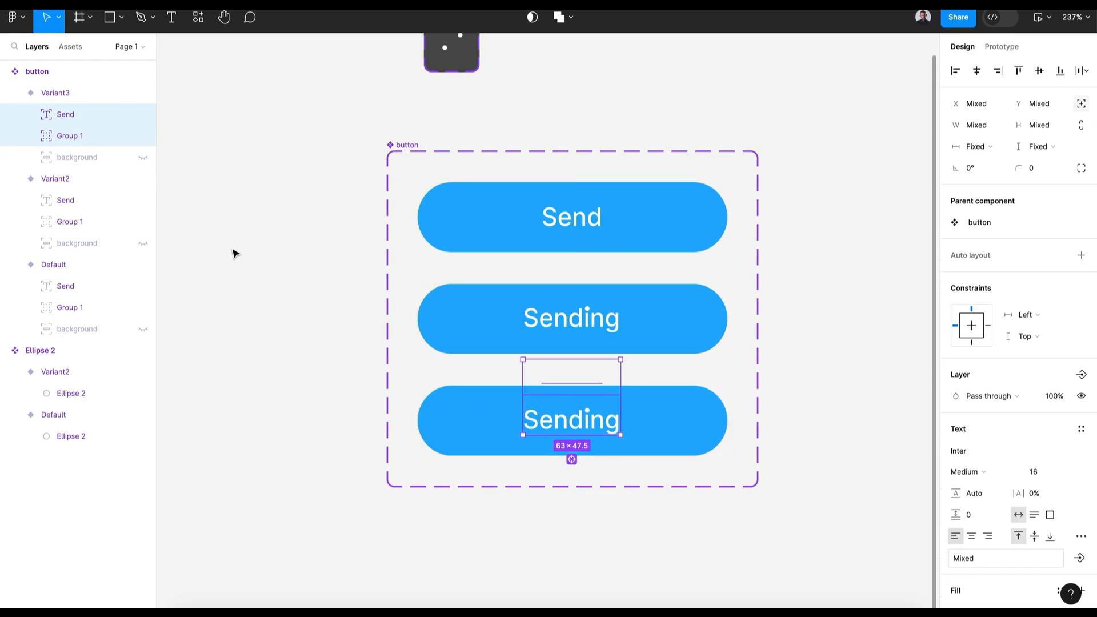
pyautogui.hotkey('shift', 'Down')
pyautogui.hotkey('shift', 'Down')
pyautogui.hotkey('shift', 'Down')
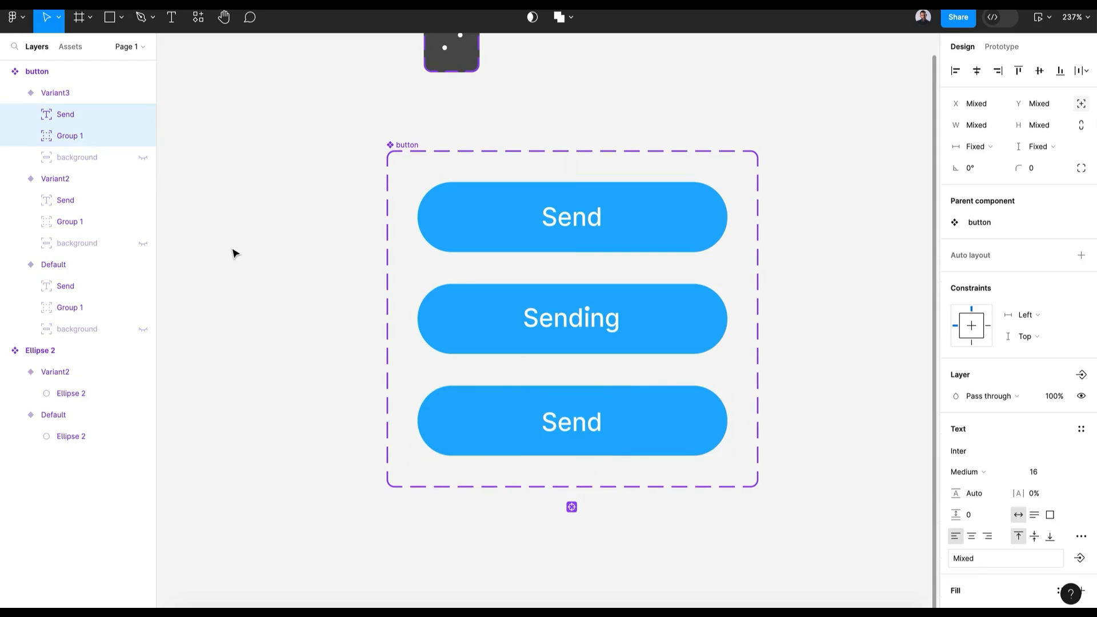
pyautogui.press('Up')
pyautogui.press('Down')
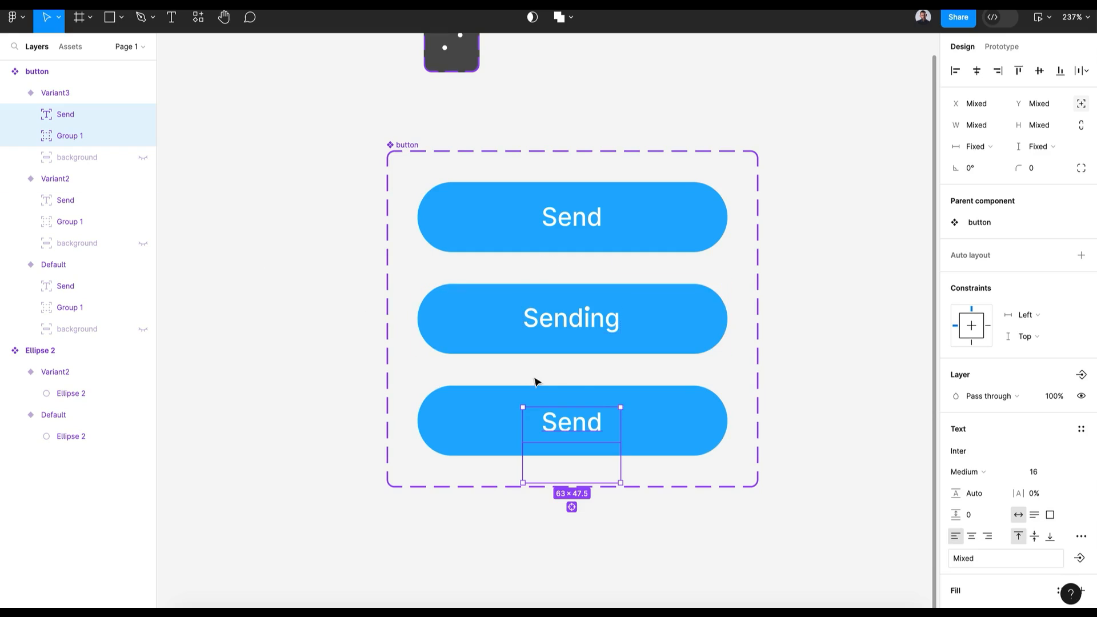
# Show Variant3's hidden white background layer and set its Send text fill to blue 1EAEFF.
pyautogui.click(75, 156)
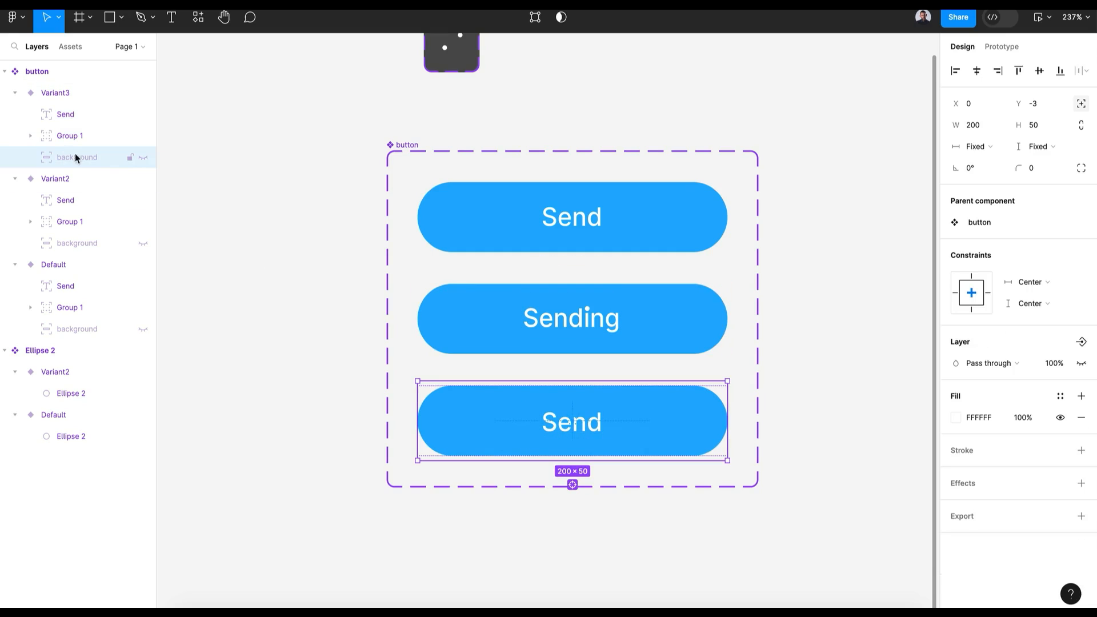
pyautogui.click(143, 158)
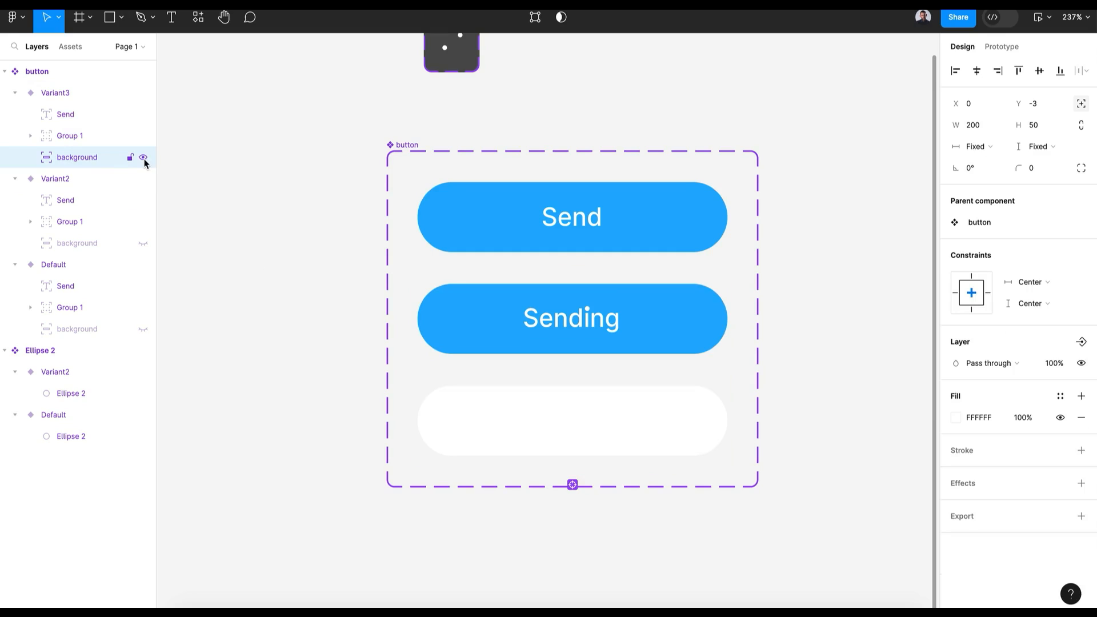
pyautogui.click(76, 112)
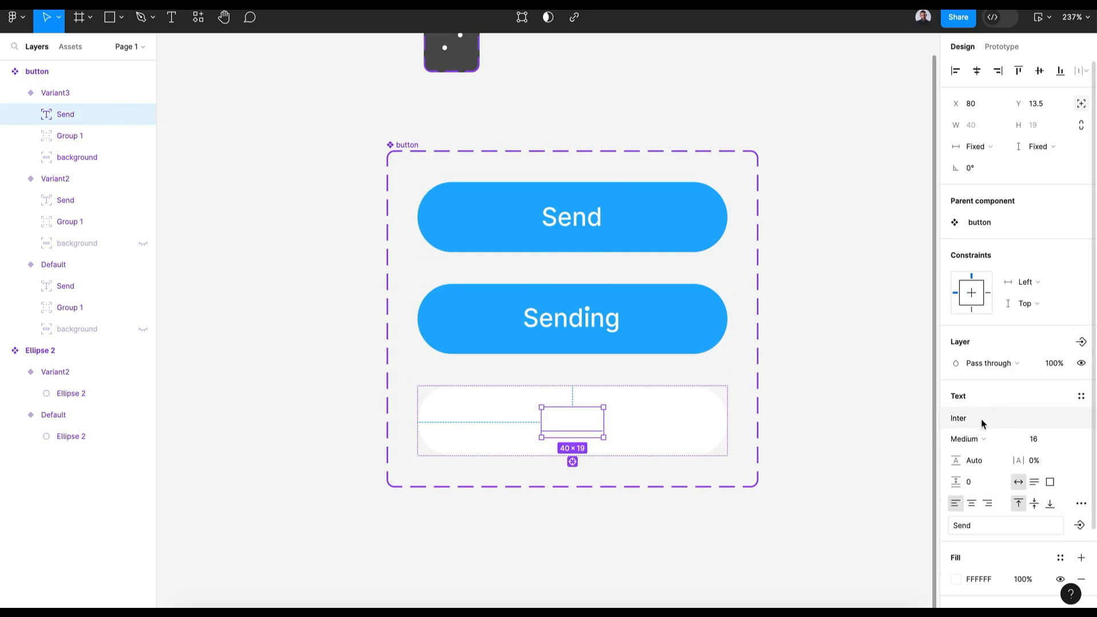
pyautogui.scroll(-3, 982, 519)
pyautogui.click(956, 496)
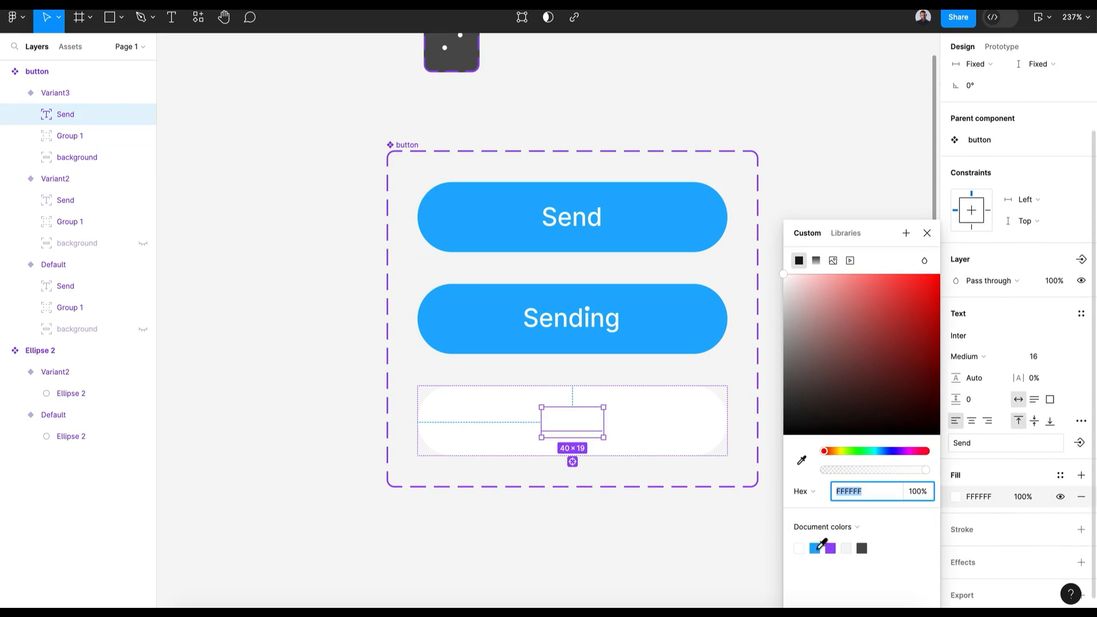
pyautogui.click(815, 548)
pyautogui.click(926, 233)
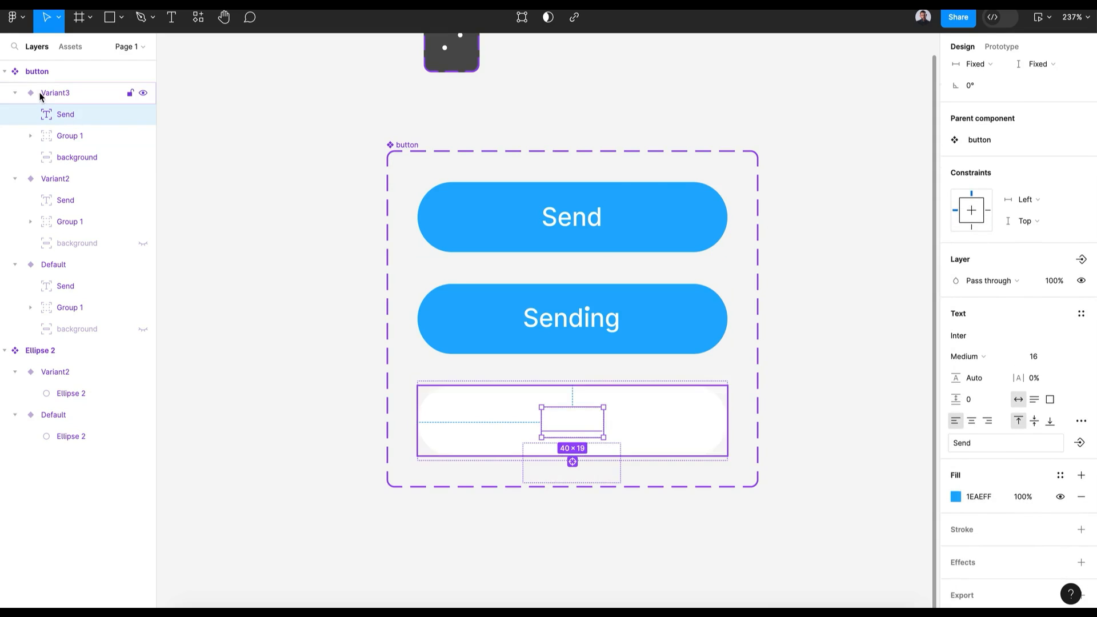
# Move Variant3's Send text below the background in the layer order.
pyautogui.moveTo(59, 114); pyautogui.dragTo(91, 108)
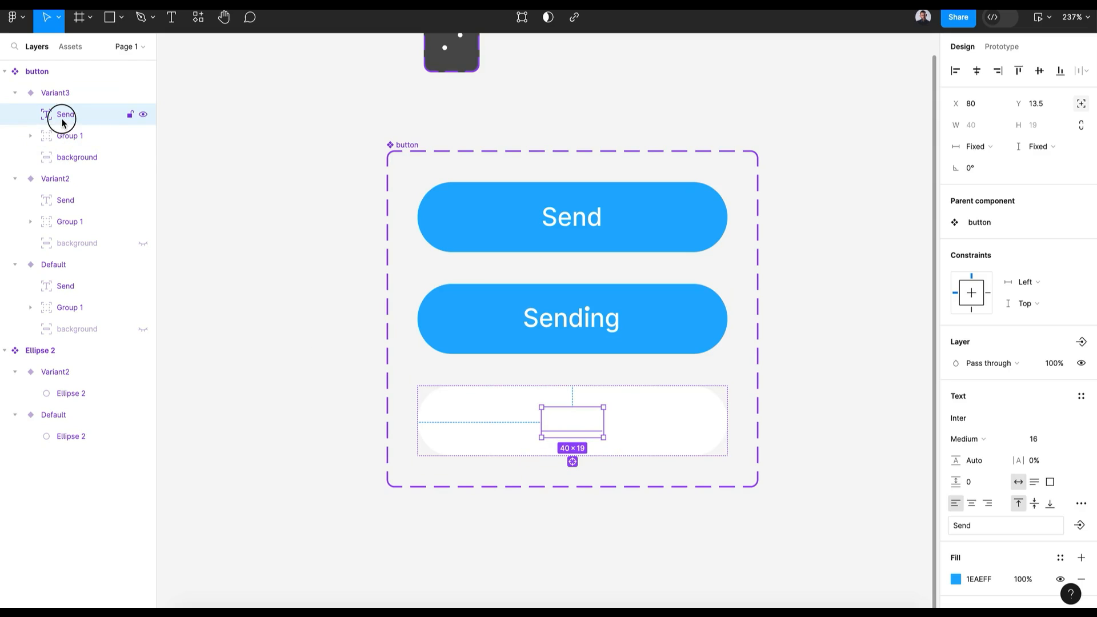
pyautogui.moveTo(63, 114); pyautogui.dragTo(69, 163)
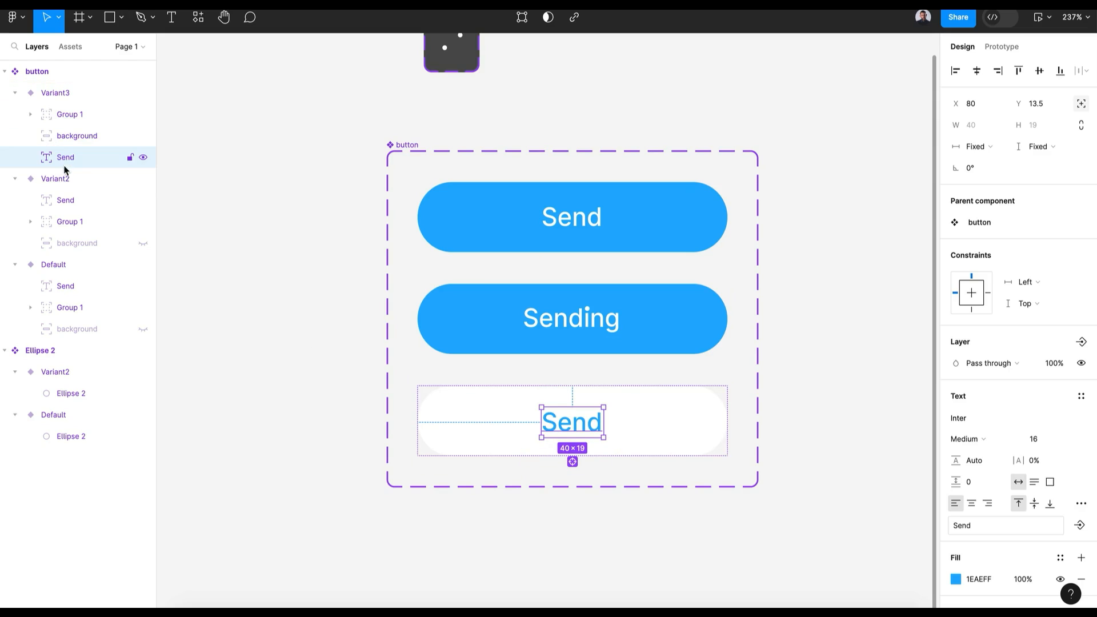
pyautogui.click(559, 525)
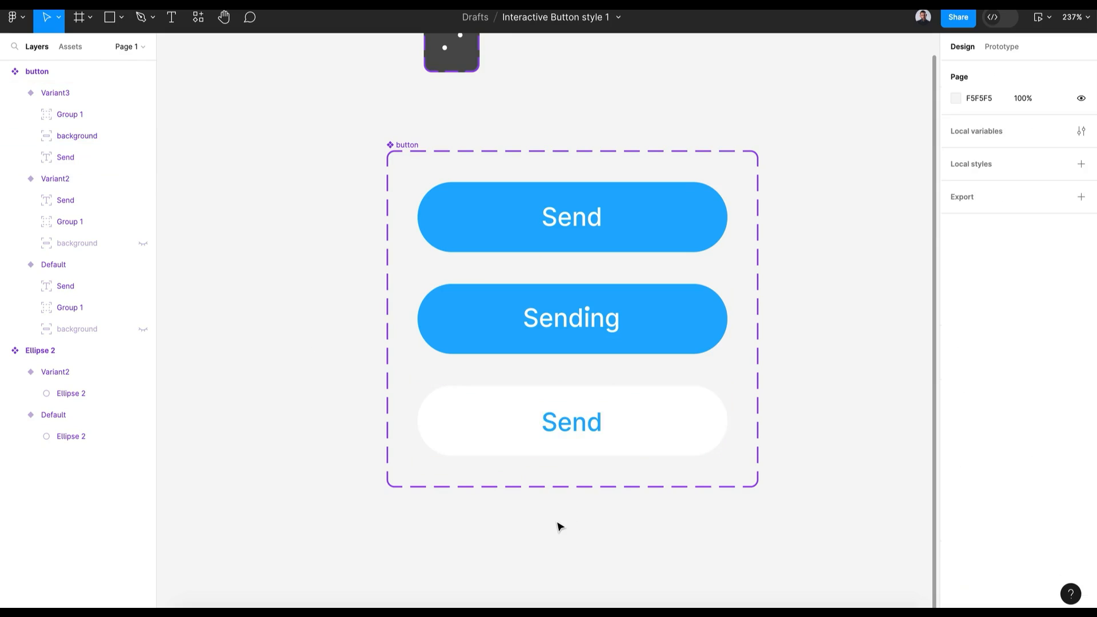
# Add a prototype interaction from Default that changes to Variant2 on click, using Smart animate with Gentle easing.
pyautogui.scroll(-2, 558, 525)
pyautogui.scroll(-3, 559, 526)
pyautogui.hscroll(1, 559, 526)
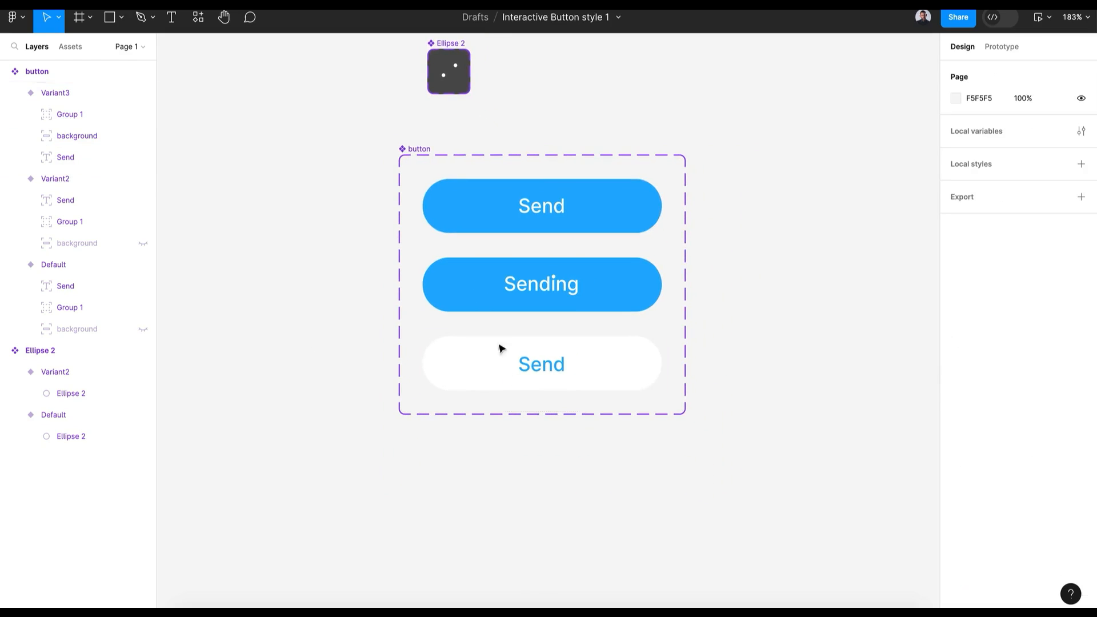
pyautogui.click(426, 169)
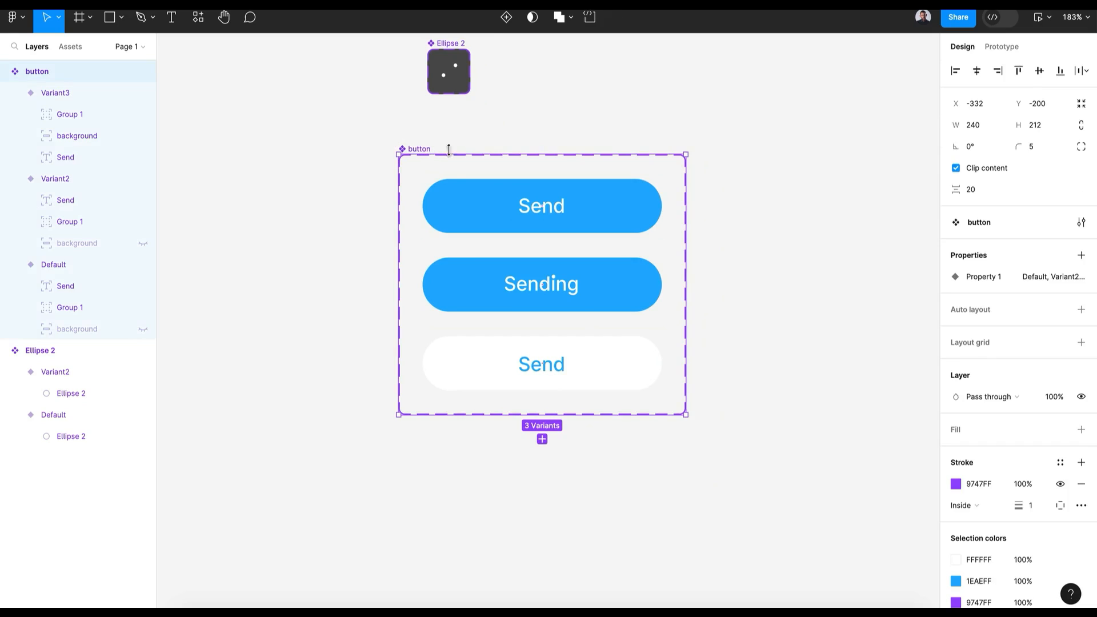
pyautogui.click(1002, 48)
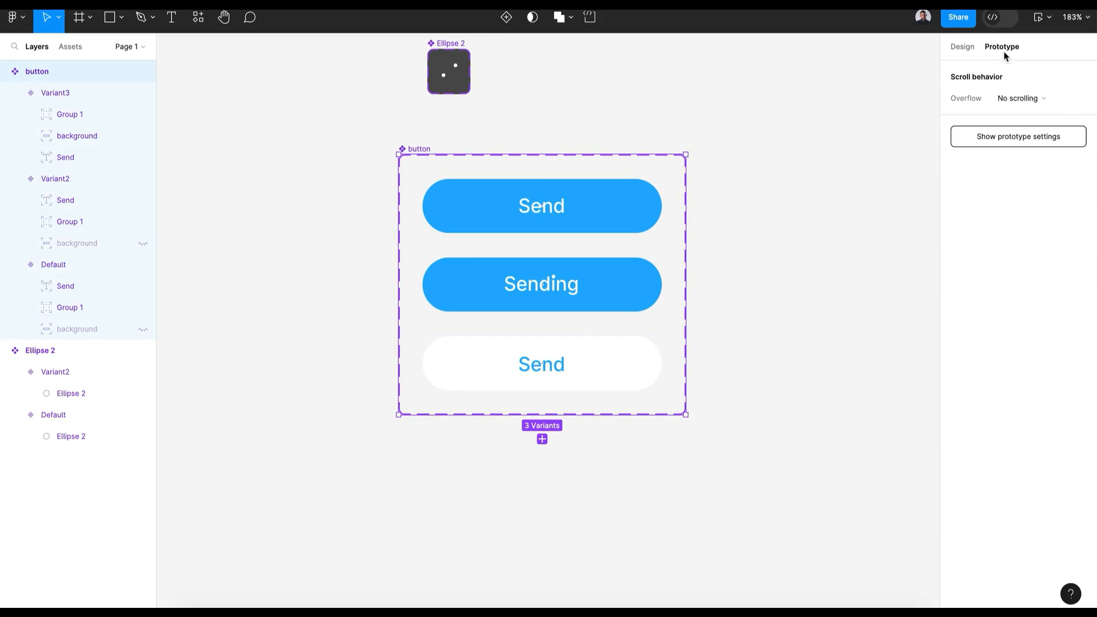
pyautogui.click(542, 233)
pyautogui.moveTo(543, 234); pyautogui.dragTo(551, 280)
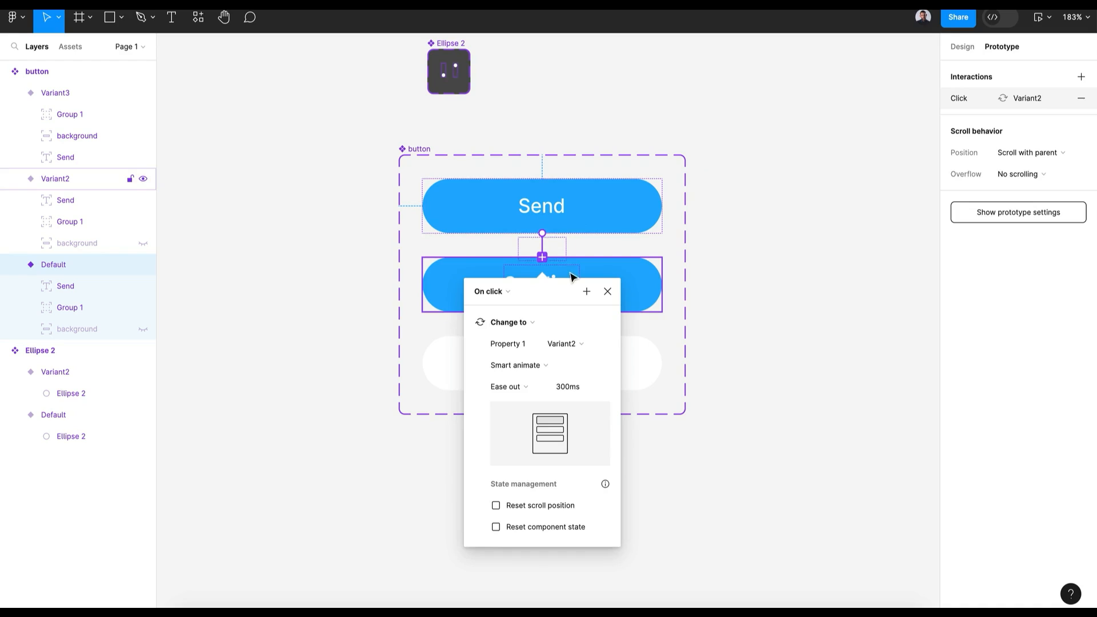
pyautogui.click(501, 299)
pyautogui.click(501, 298)
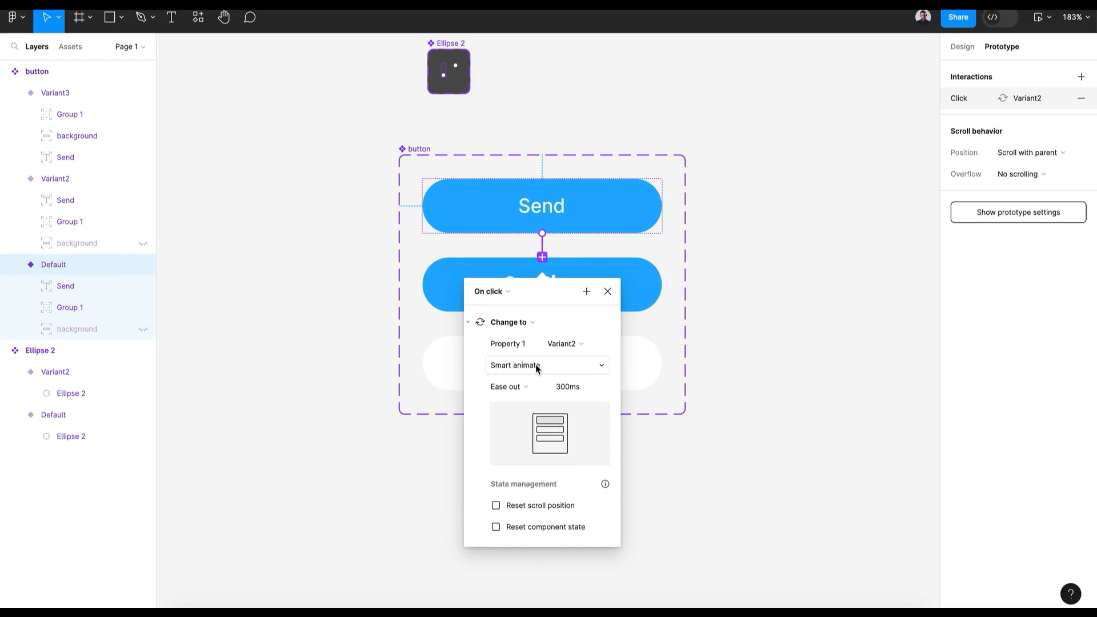
pyautogui.click(506, 386)
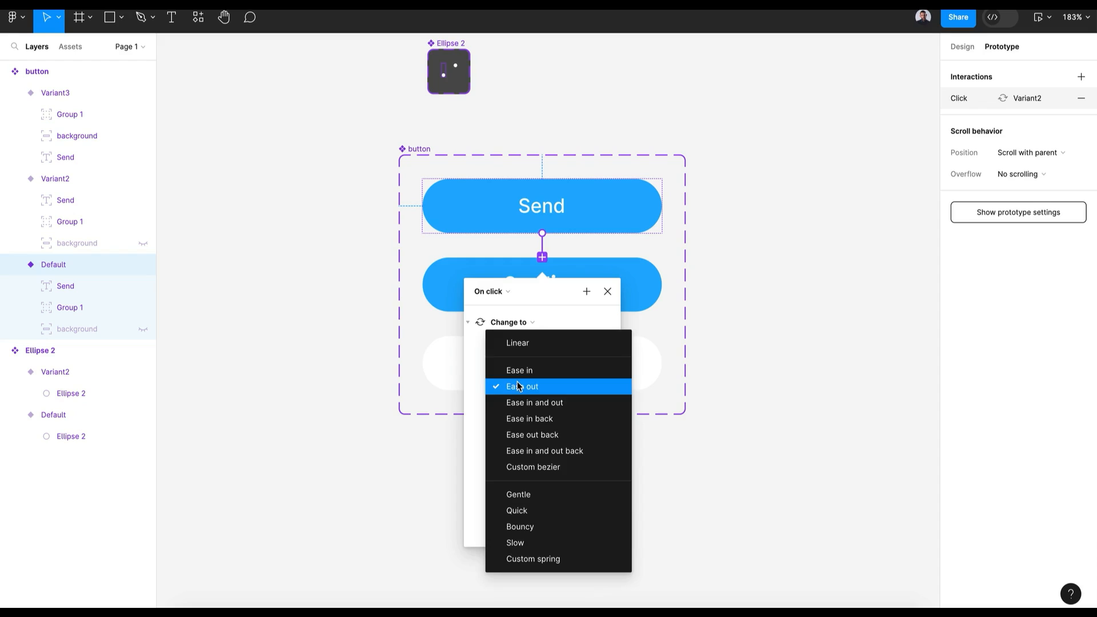
pyautogui.click(535, 496)
pyautogui.click(607, 291)
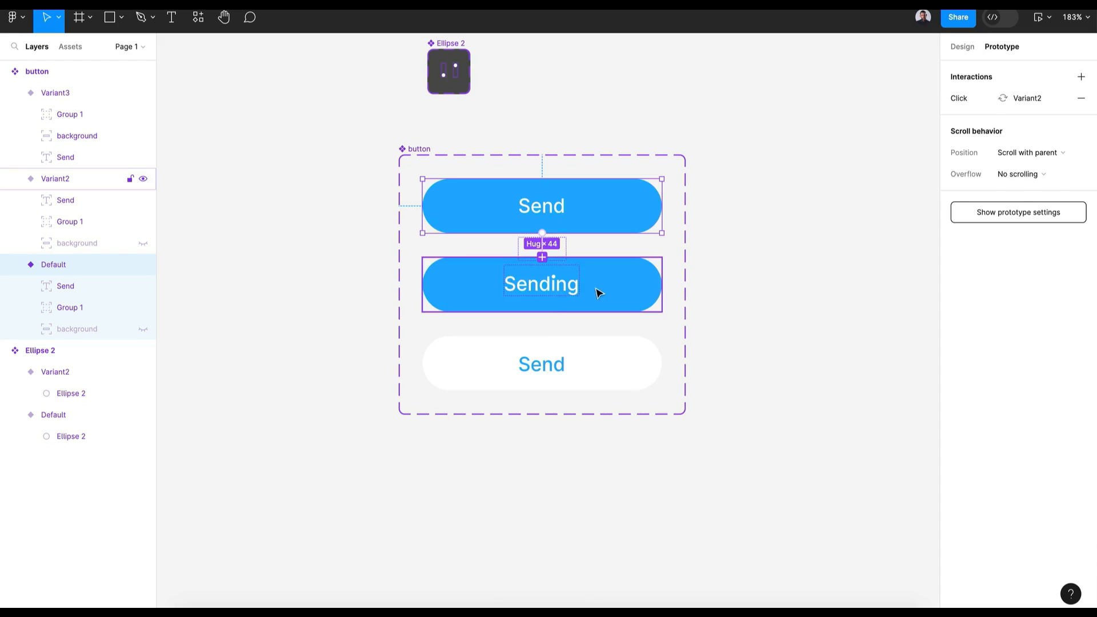
pyautogui.click(593, 292)
pyautogui.moveTo(540, 315); pyautogui.dragTo(542, 338)
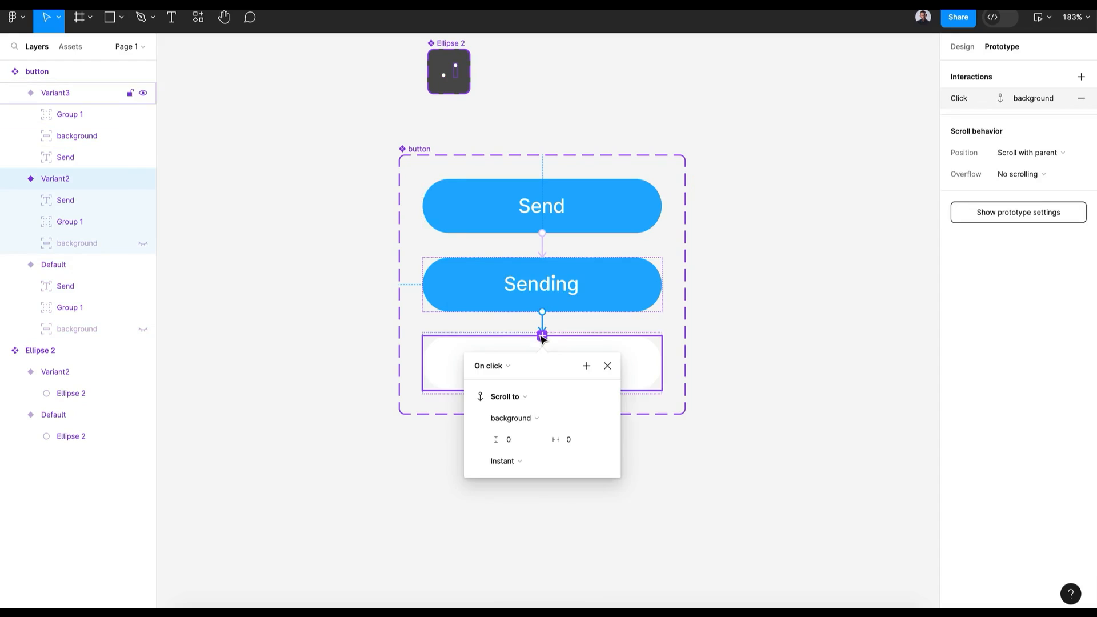
pyautogui.click(509, 368)
pyautogui.click(514, 532)
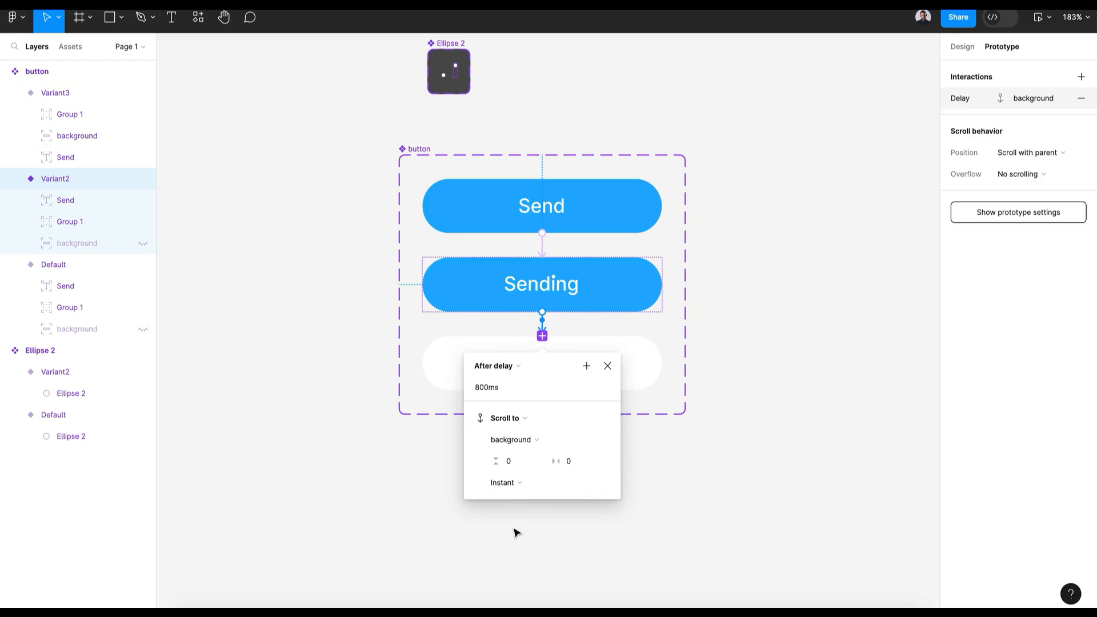
pyautogui.click(565, 324)
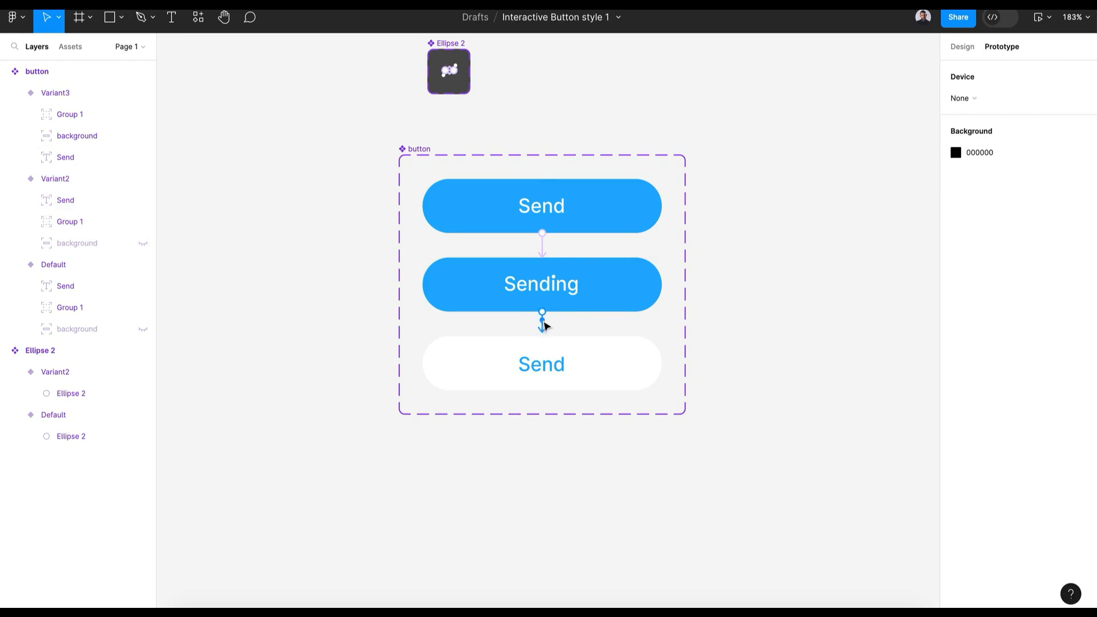
# Replace Variant2's connection with one that changes to Variant3 after a 2000 ms delay, using Smart animate with Gentle easing.
pyautogui.moveTo(542, 325); pyautogui.dragTo(641, 341)
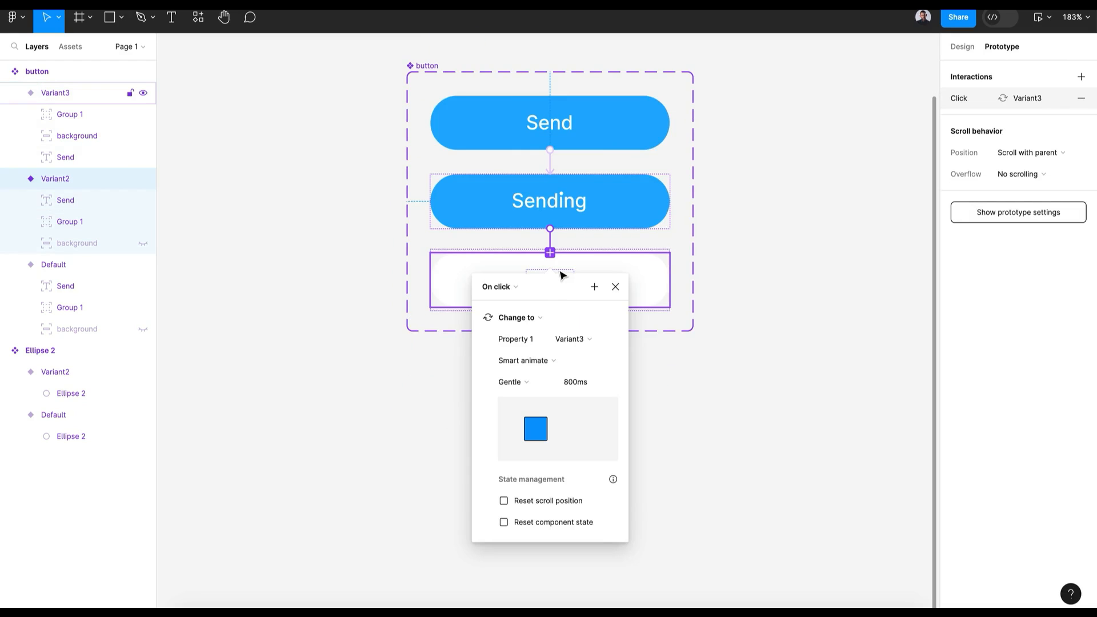
pyautogui.click(514, 290)
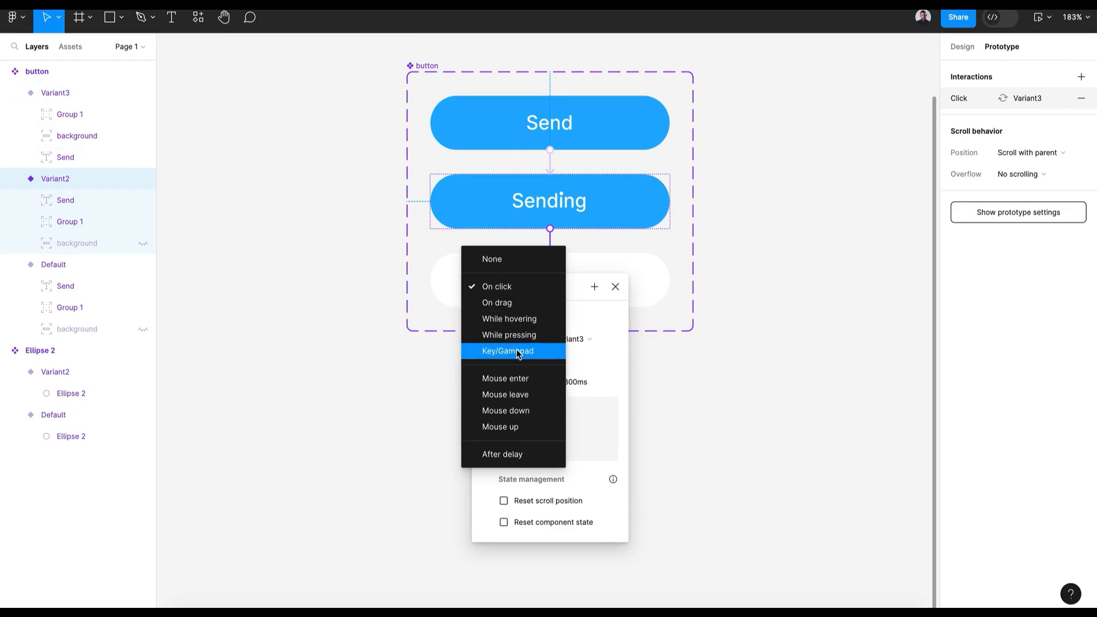
pyautogui.click(514, 457)
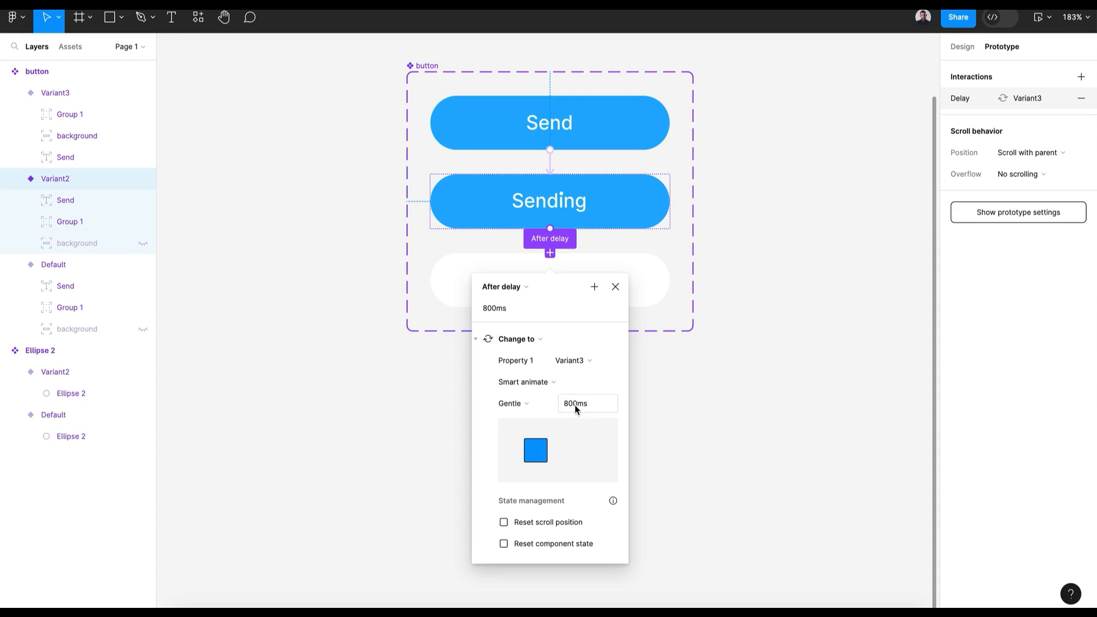
pyautogui.click(478, 308)
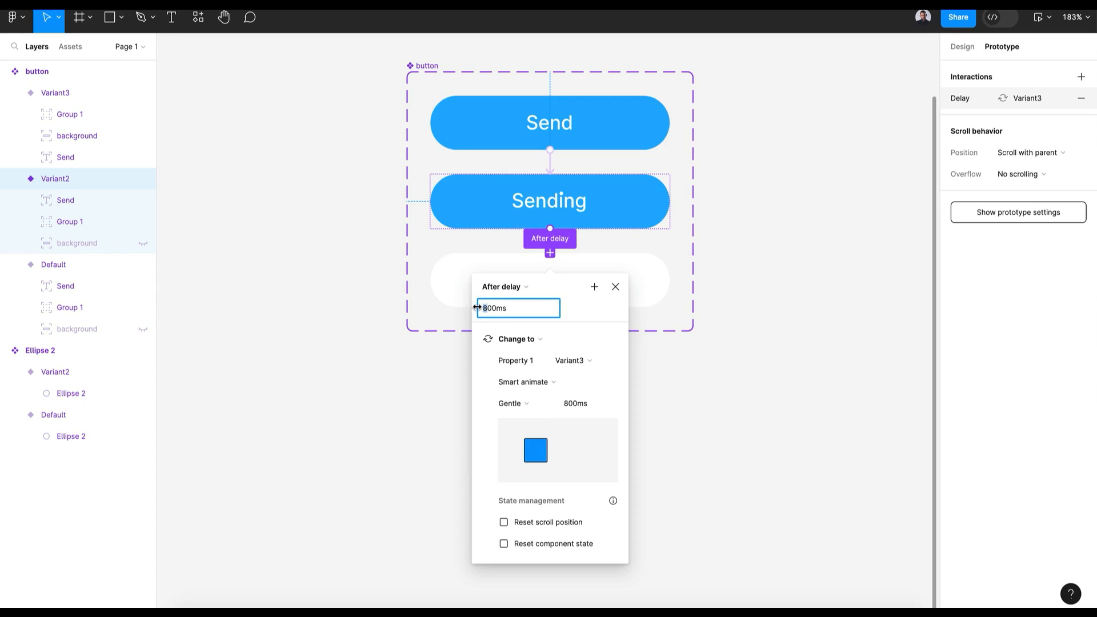
pyautogui.press('Return')
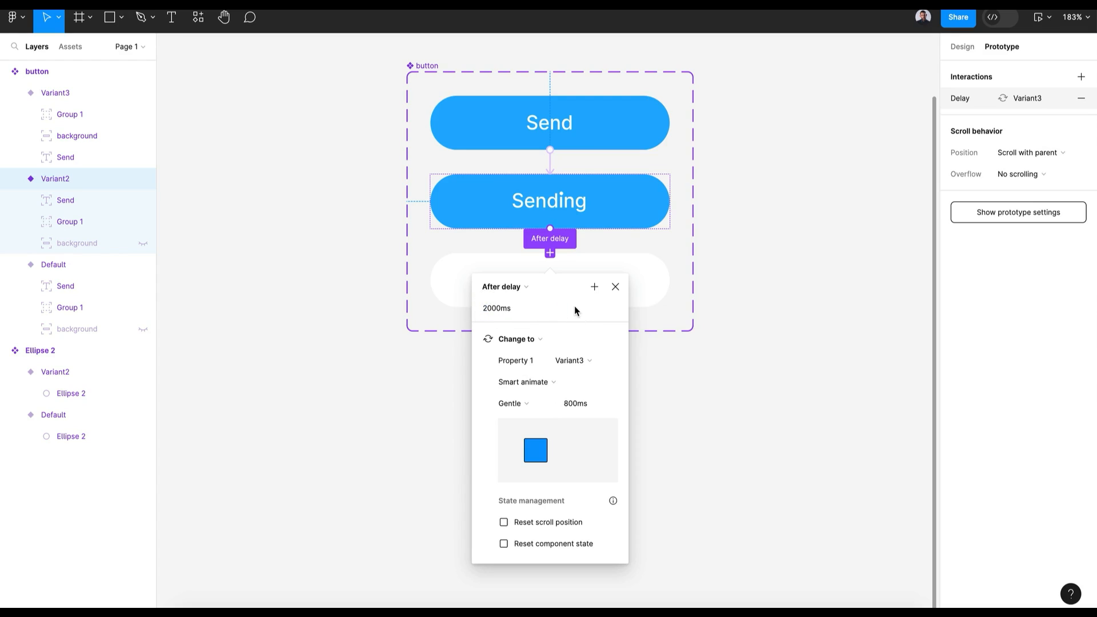
pyautogui.click(614, 297)
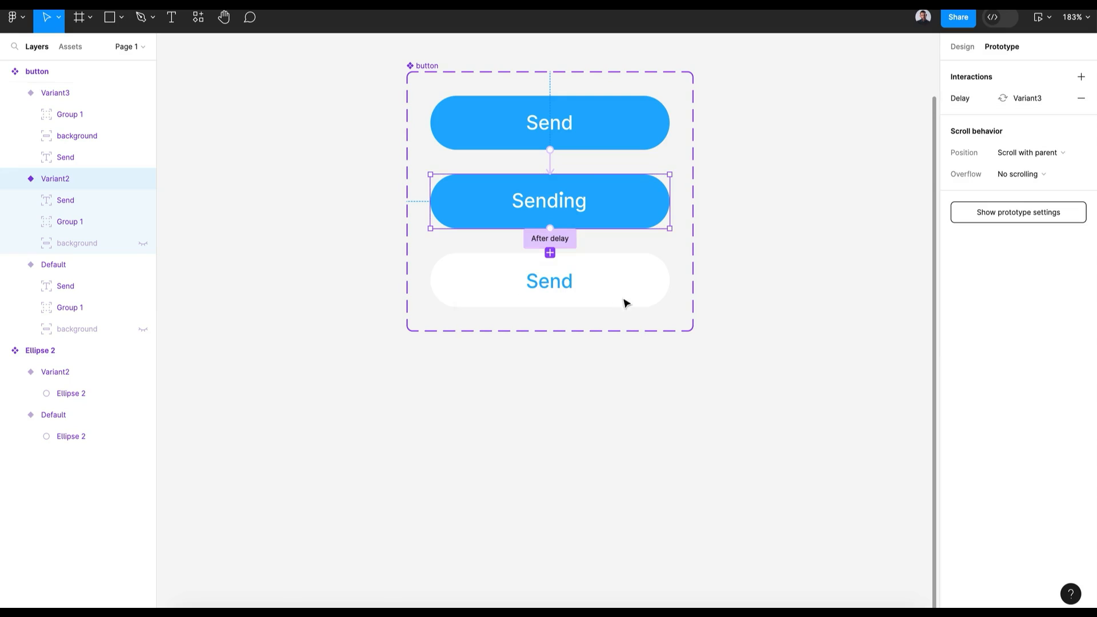
# Add an on-click interaction from Variant3 that changes back to Default, using Smart animate with Gentle easing.
pyautogui.scroll(3, 659, 340)
pyautogui.click(617, 338)
pyautogui.moveTo(626, 356); pyautogui.dragTo(622, 213)
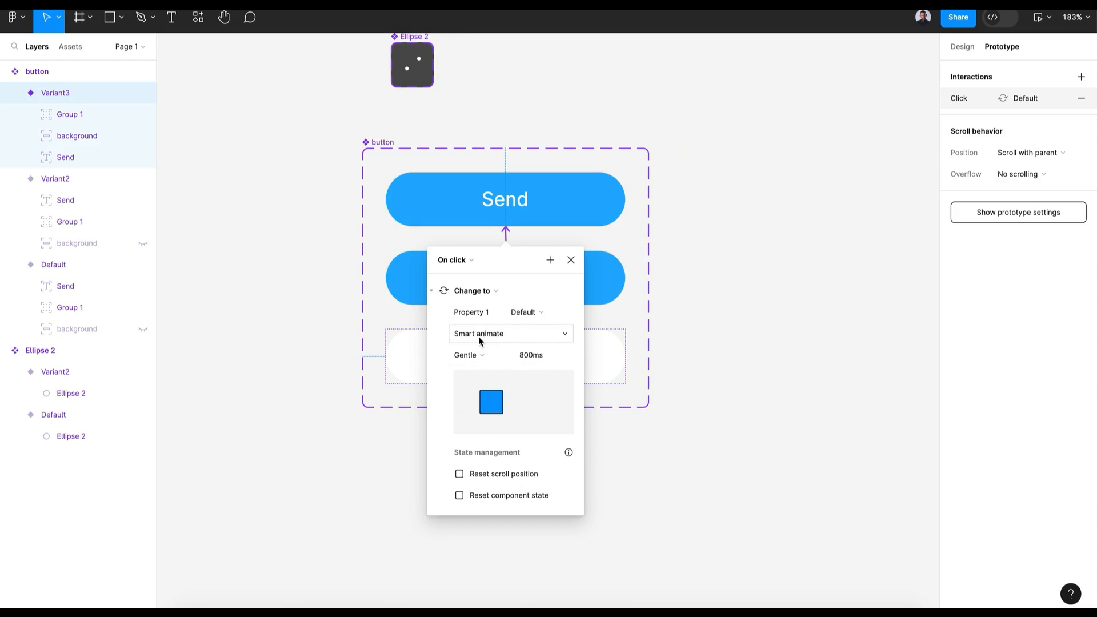
pyautogui.click(570, 260)
# Draw a frame about 487 × 249 on the empty canvas beside the button component set.
pyautogui.scroll(-5, 701, 360)
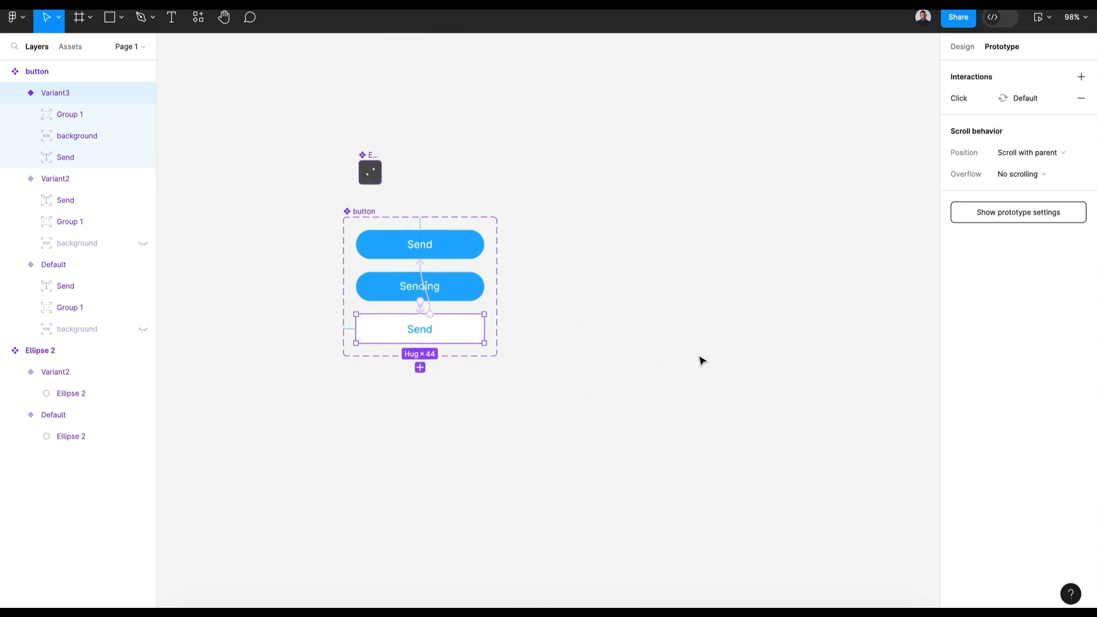
pyautogui.click(688, 360)
pyautogui.click(83, 19)
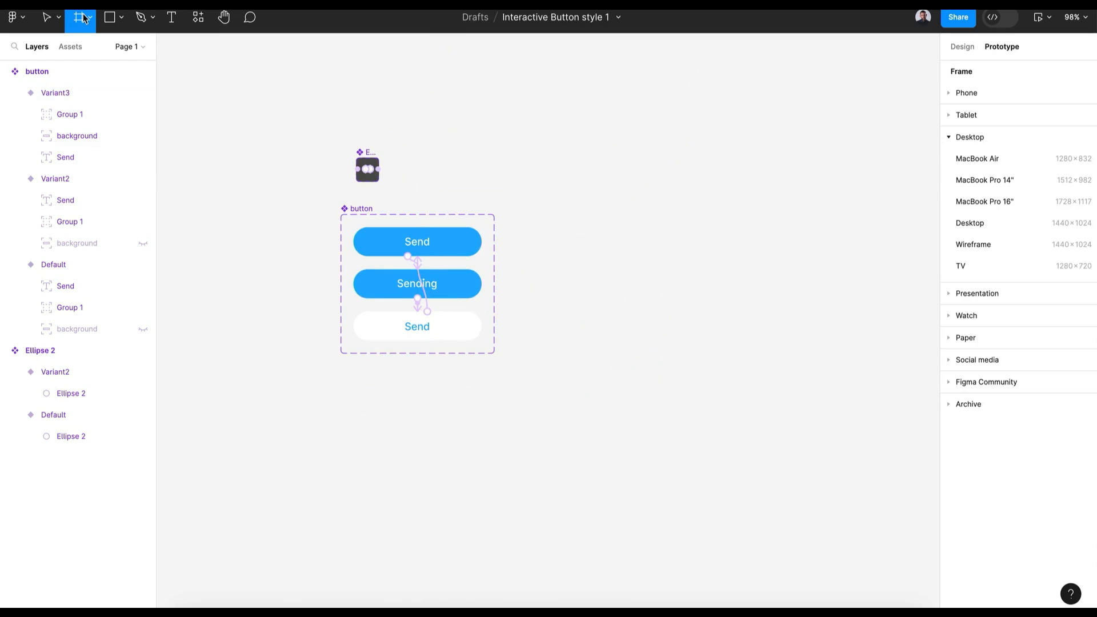
pyautogui.moveTo(533, 213); pyautogui.dragTo(846, 378)
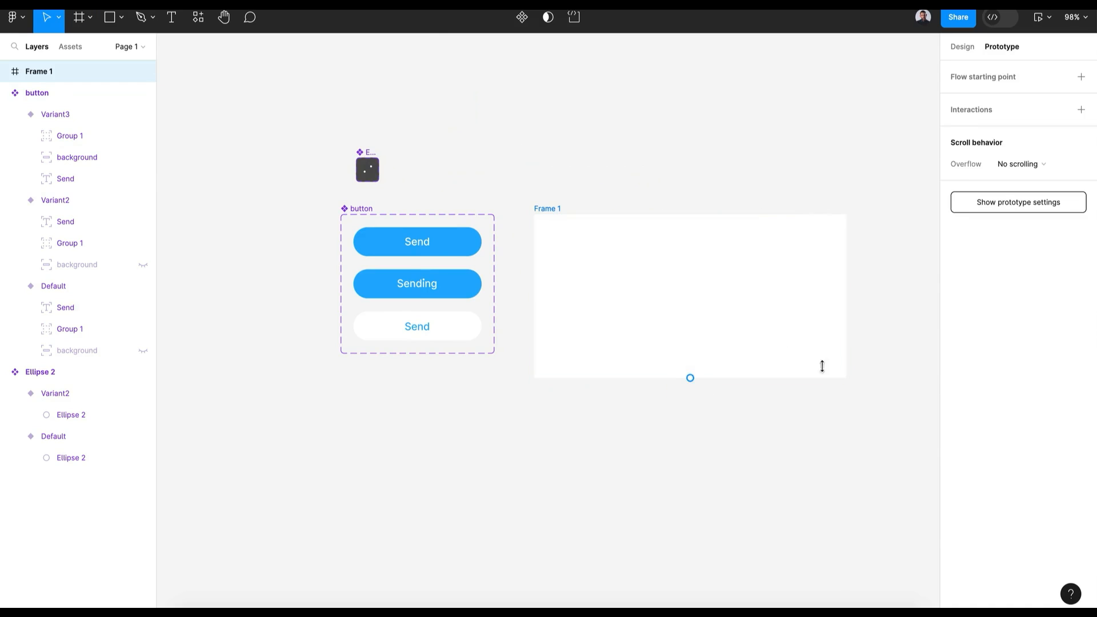
# Set Frame 1's fill to light blue DFF0FF.
pyautogui.click(962, 48)
pyautogui.click(956, 364)
pyautogui.moveTo(876, 451); pyautogui.dragTo(883, 451)
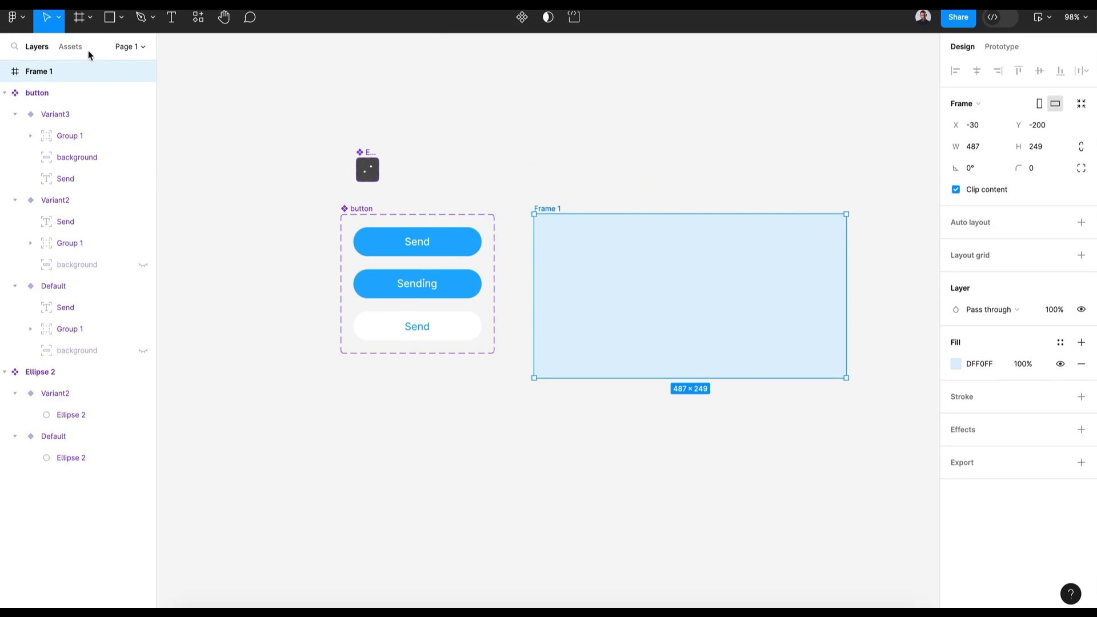
# Place an instance of the local button component in the centre of Frame 1.
pyautogui.click(81, 47)
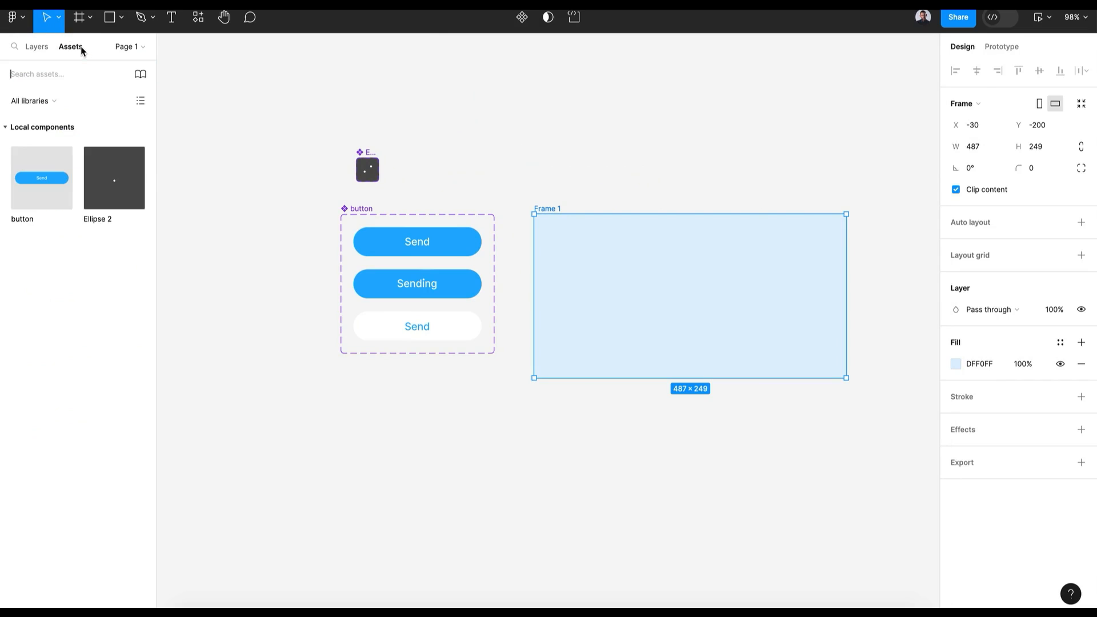
pyautogui.moveTo(36, 192); pyautogui.dragTo(668, 297)
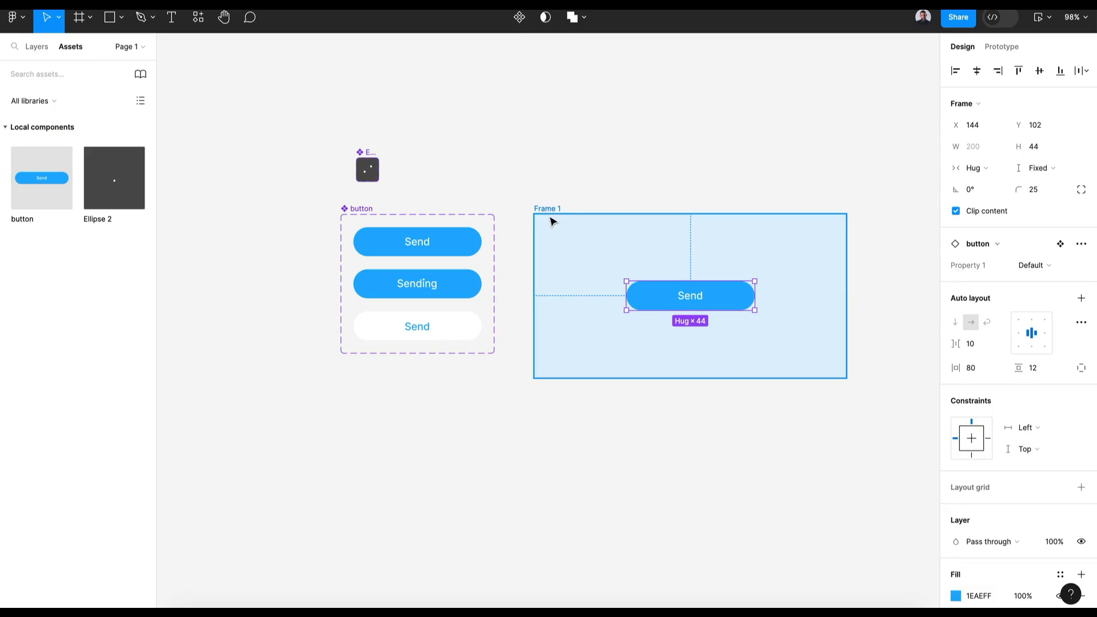
# Present Frame 1 as a prototype and play the button's Send, Sending and white Send interactions.
pyautogui.click(544, 210)
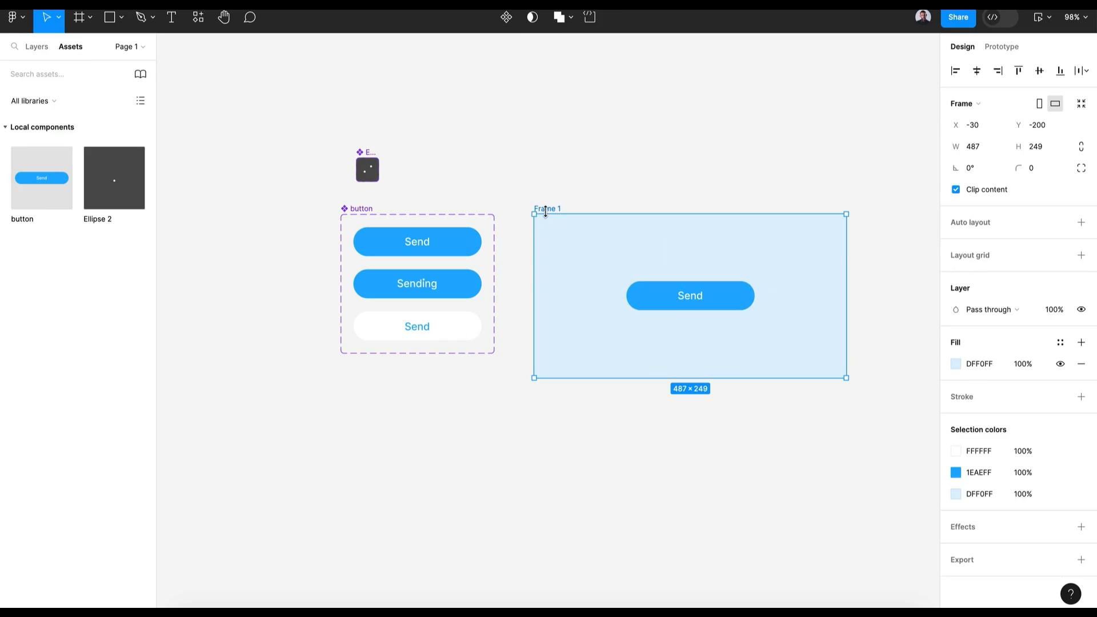
pyautogui.click(1045, 17)
pyautogui.click(1031, 50)
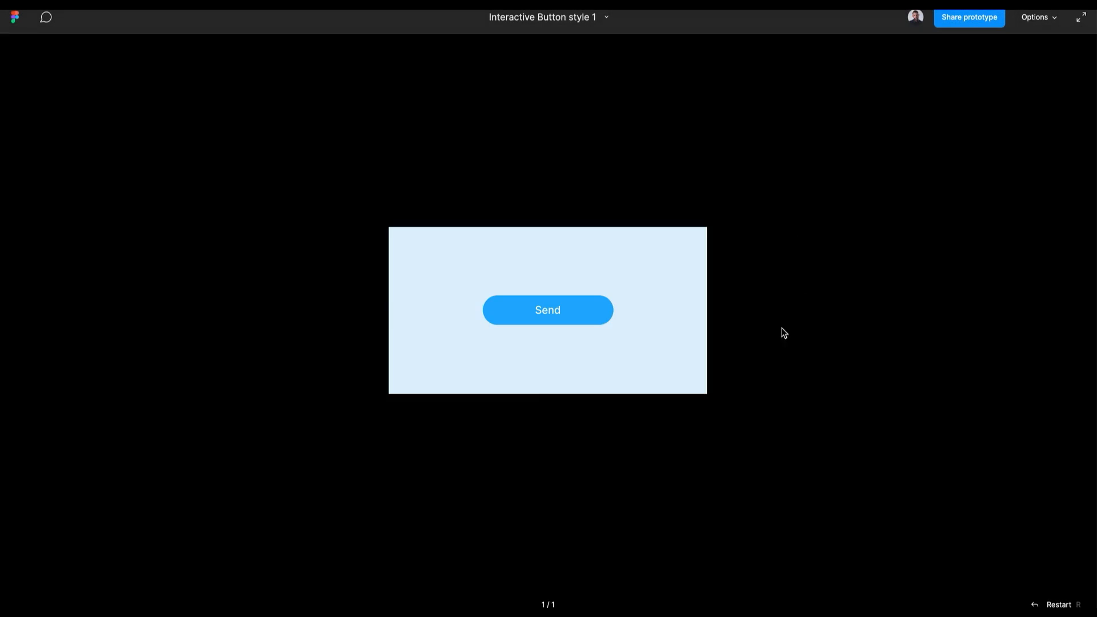
pyautogui.click(590, 325)
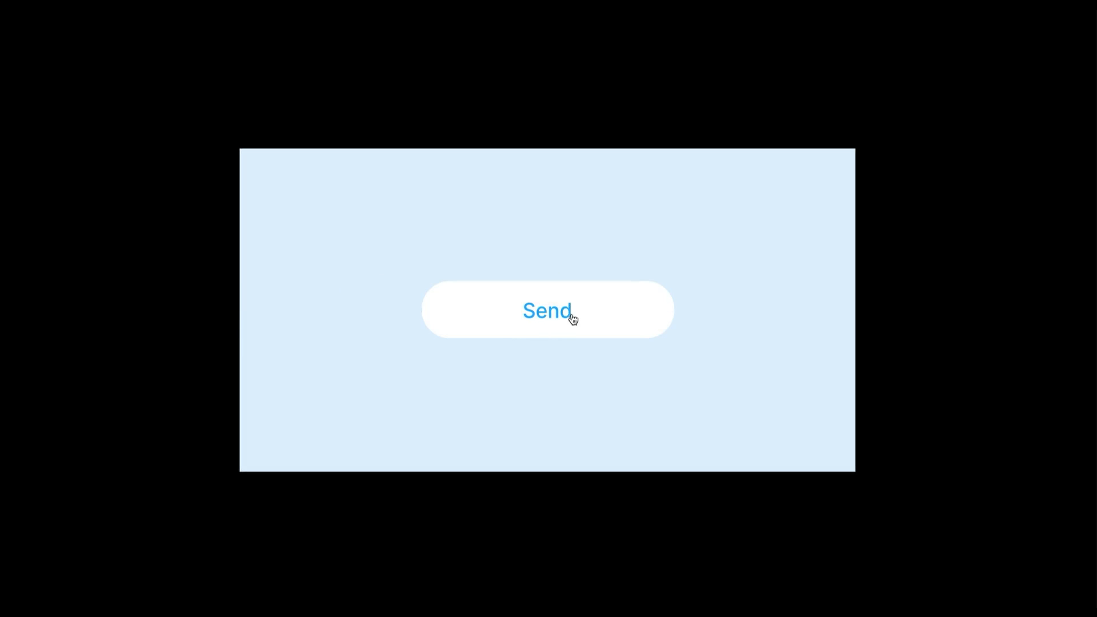
pyautogui.click(633, 335)
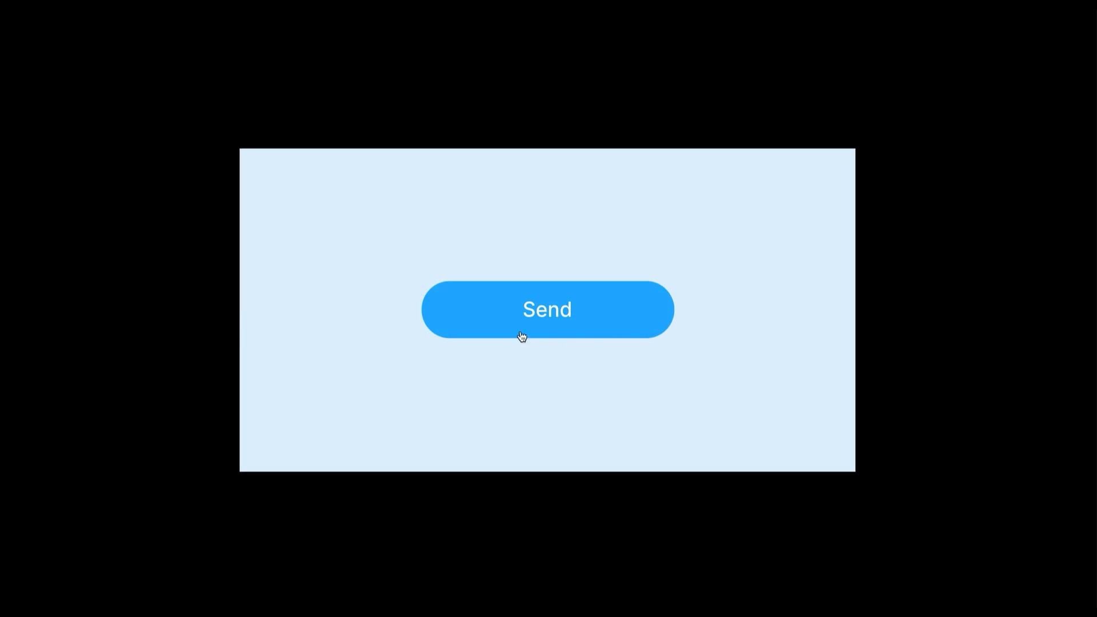
pyautogui.click(643, 332)
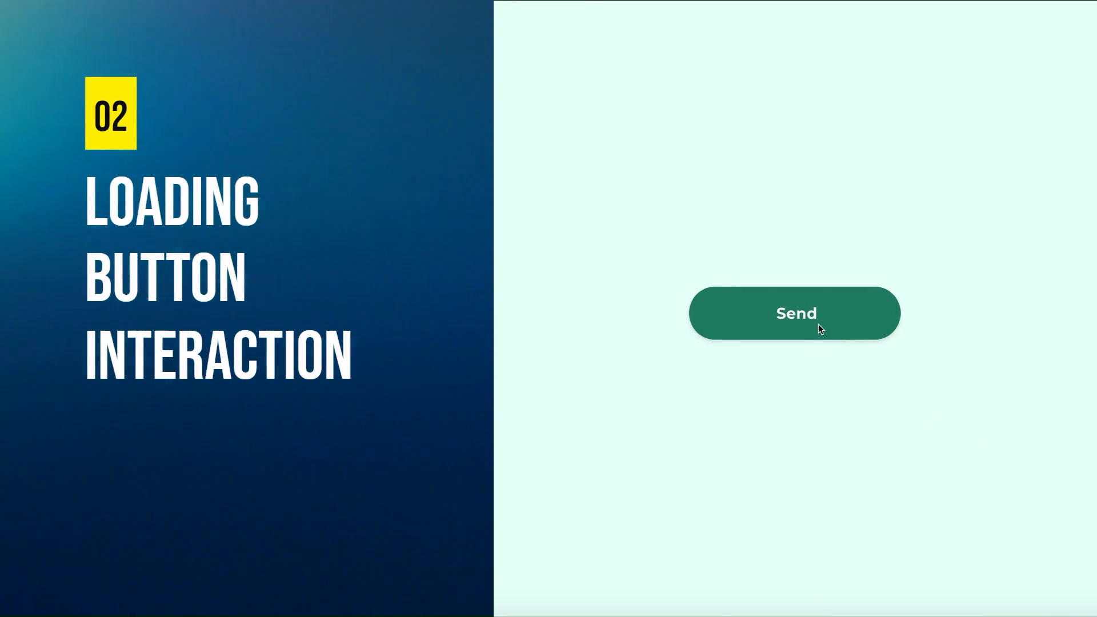
pyautogui.click(818, 323)
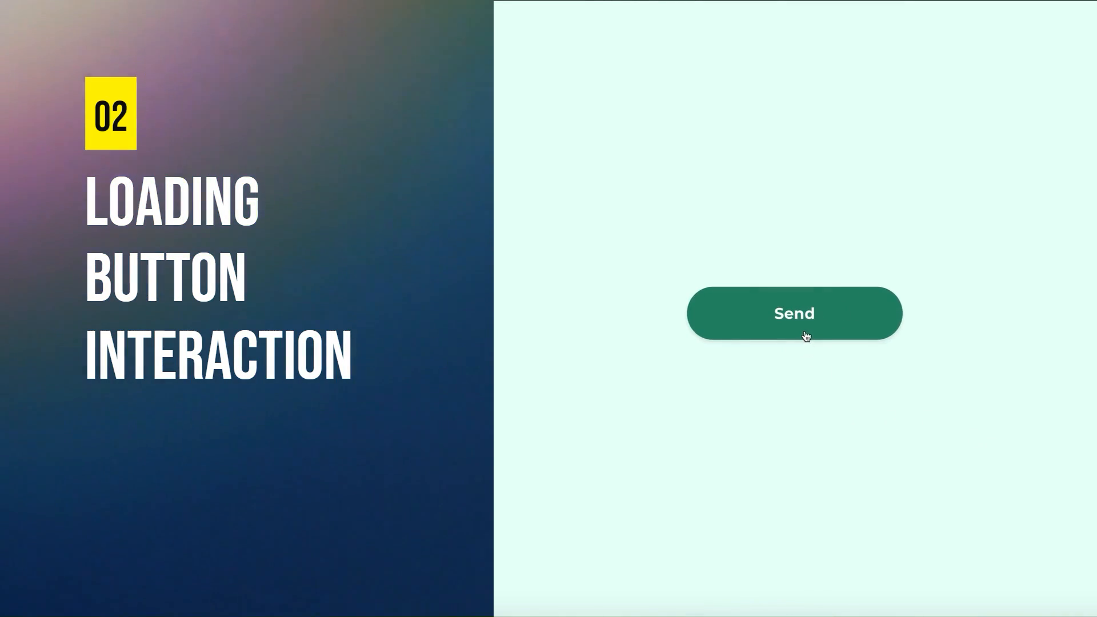
pyautogui.click(807, 337)
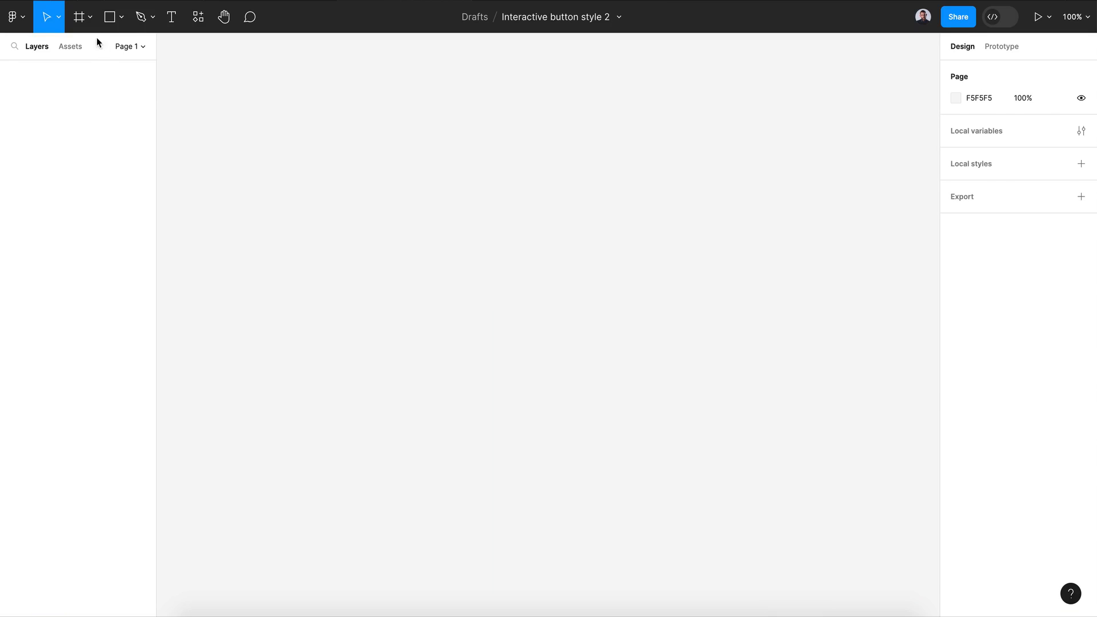
# In the Interactive button style 2 file, draw a frame on the empty canvas and set its size to 200 × 44.
pyautogui.click(80, 18)
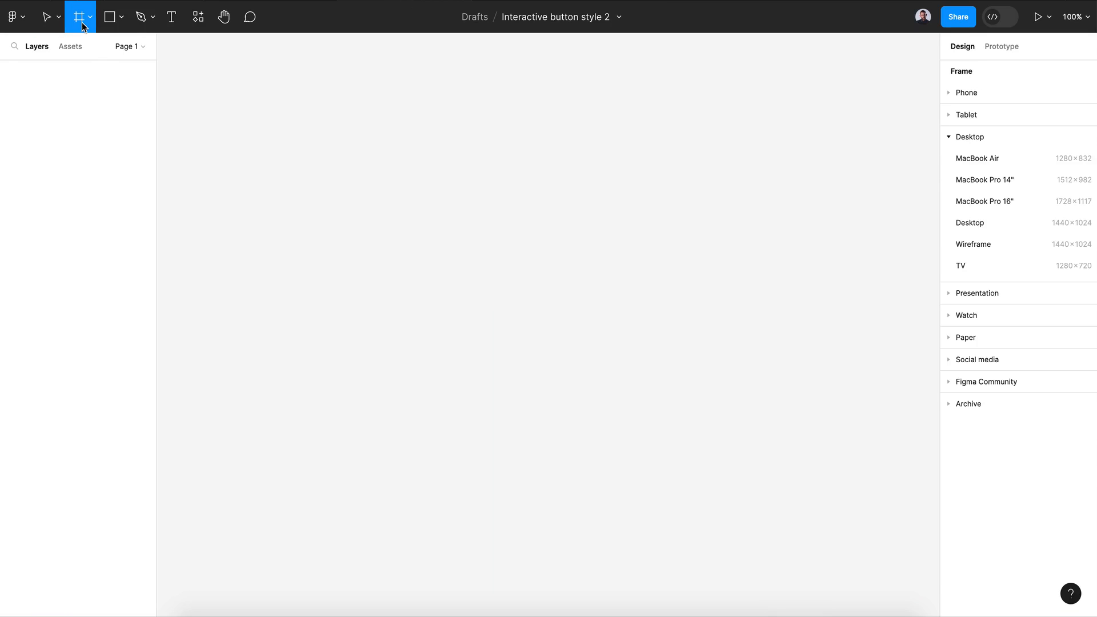
pyautogui.moveTo(403, 222); pyautogui.dragTo(666, 275)
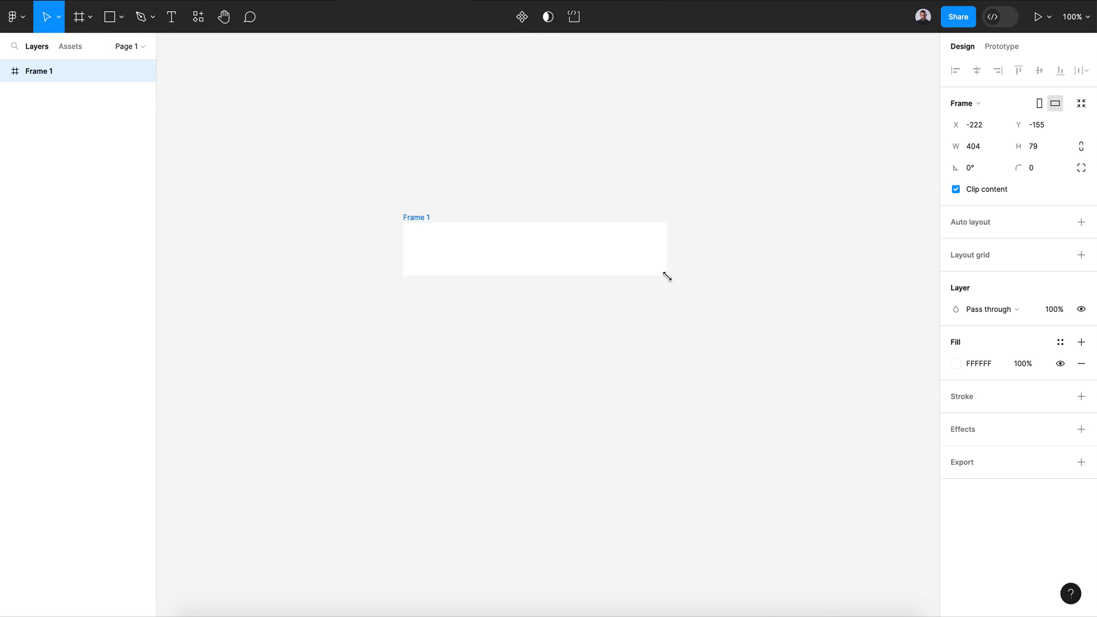
pyautogui.click(983, 148)
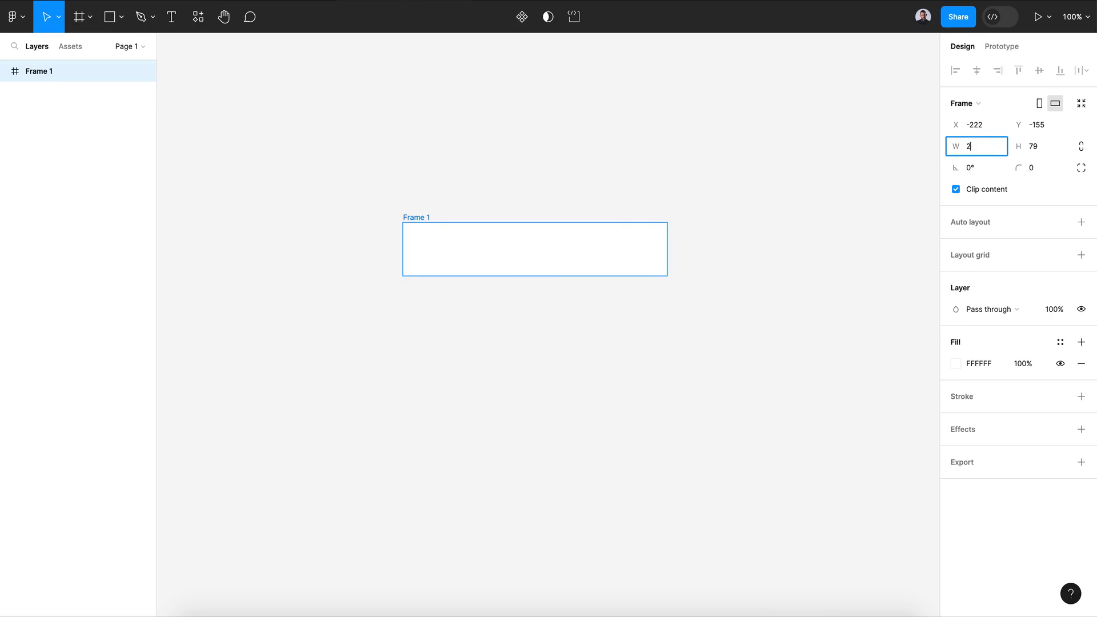
pyautogui.write('200')
pyautogui.press('Return')
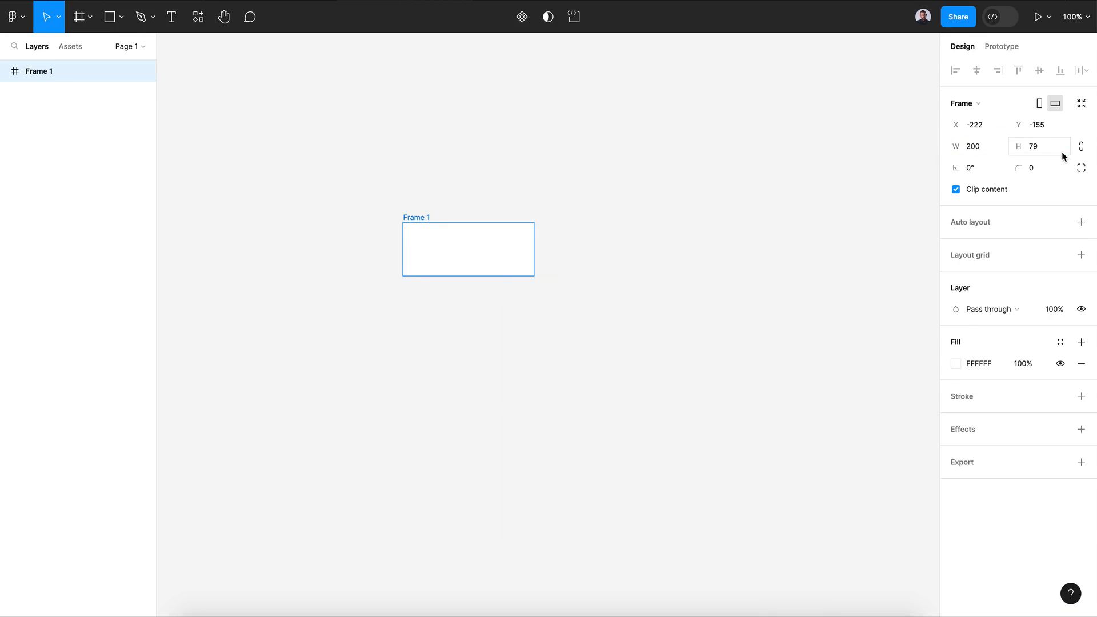
pyautogui.click(1061, 155)
pyautogui.write('44')
pyautogui.press('Return')
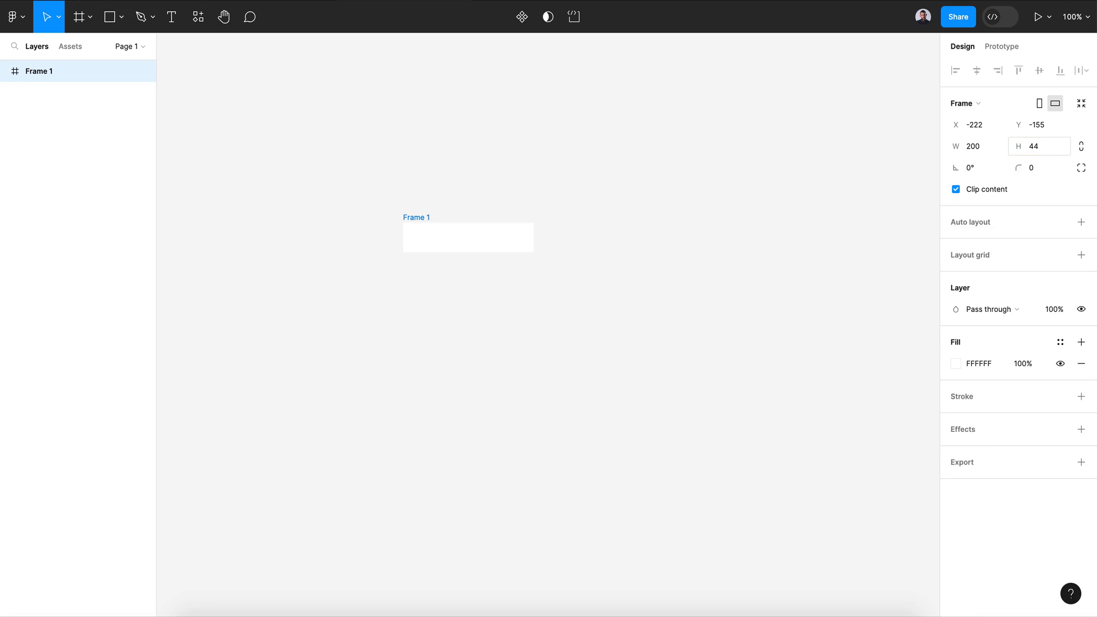
# Round the new frame's corners with a radius of 50.
pyautogui.click(1047, 166)
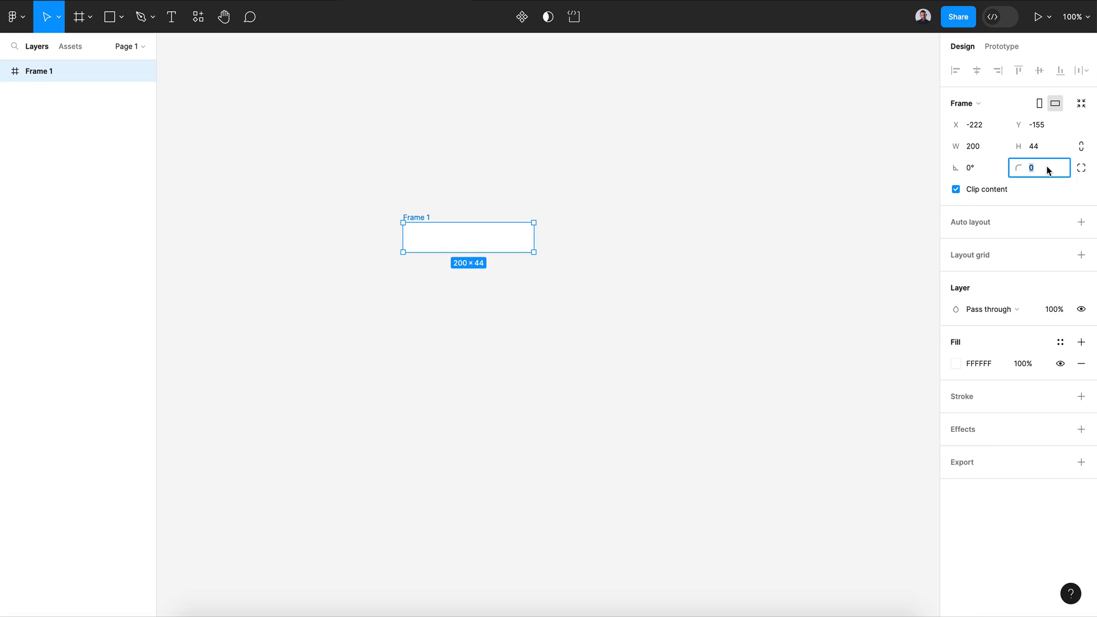
pyautogui.write('25')
pyautogui.press('Return')
pyautogui.click(1039, 172)
pyautogui.press('Return')
pyautogui.scroll(5, 423, 251)
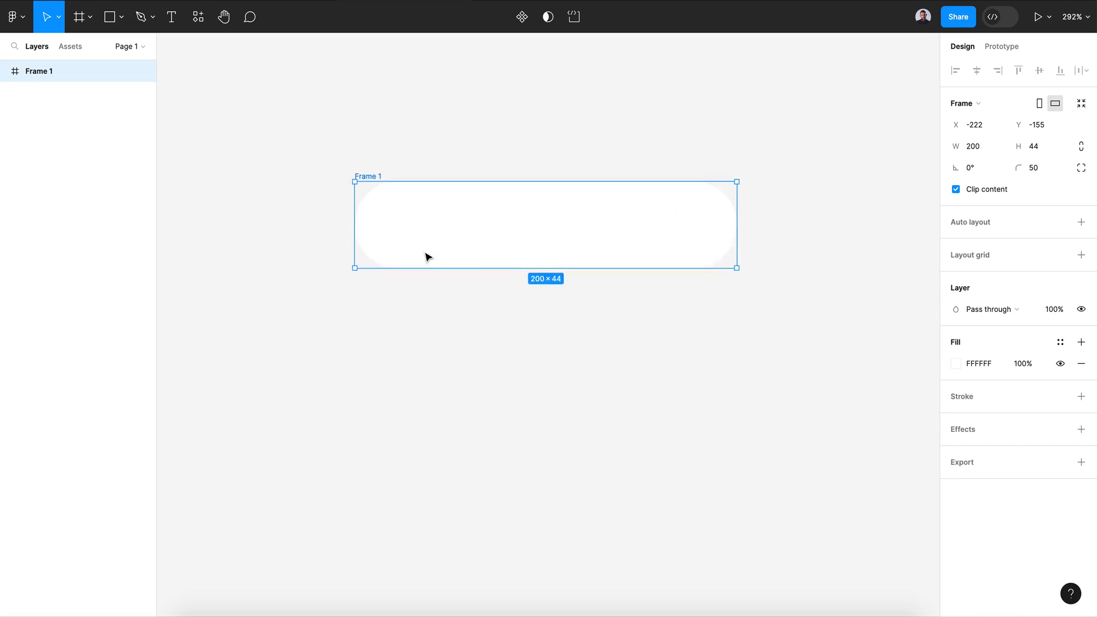
# Set the frame's fill to green 27D28A.
pyautogui.click(955, 363)
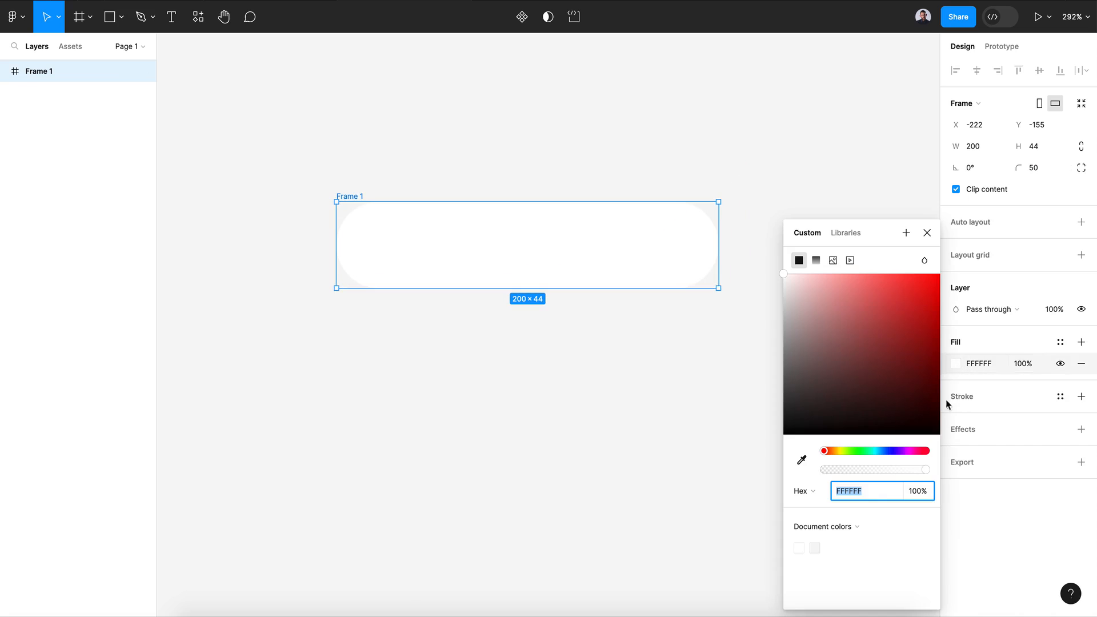
pyautogui.moveTo(866, 451); pyautogui.dragTo(867, 451)
pyautogui.moveTo(908, 326); pyautogui.dragTo(911, 310)
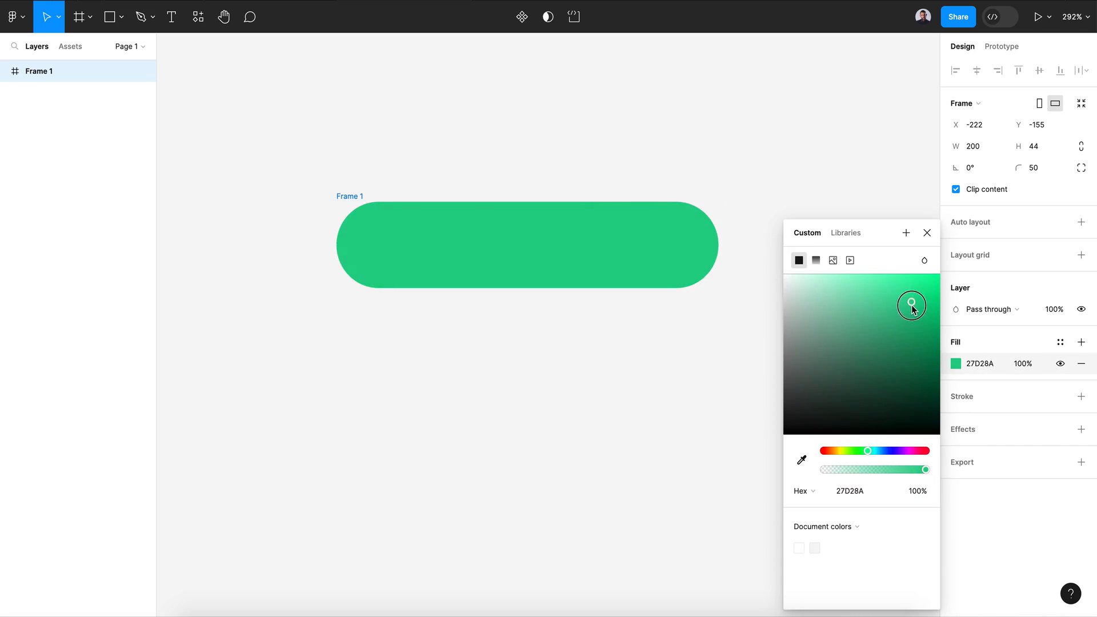
pyautogui.click(926, 235)
pyautogui.press('Escape')
# Add a text label reading "Send" inside the green frame and move it to about the middle.
pyautogui.press('t')
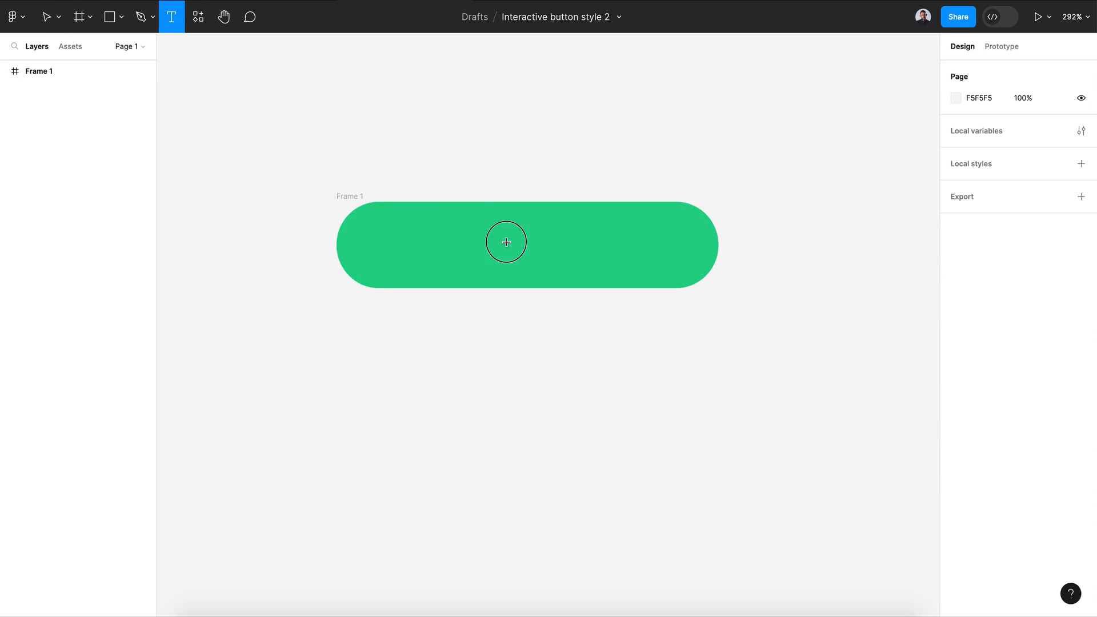
pyautogui.click(506, 242)
pyautogui.write('S')
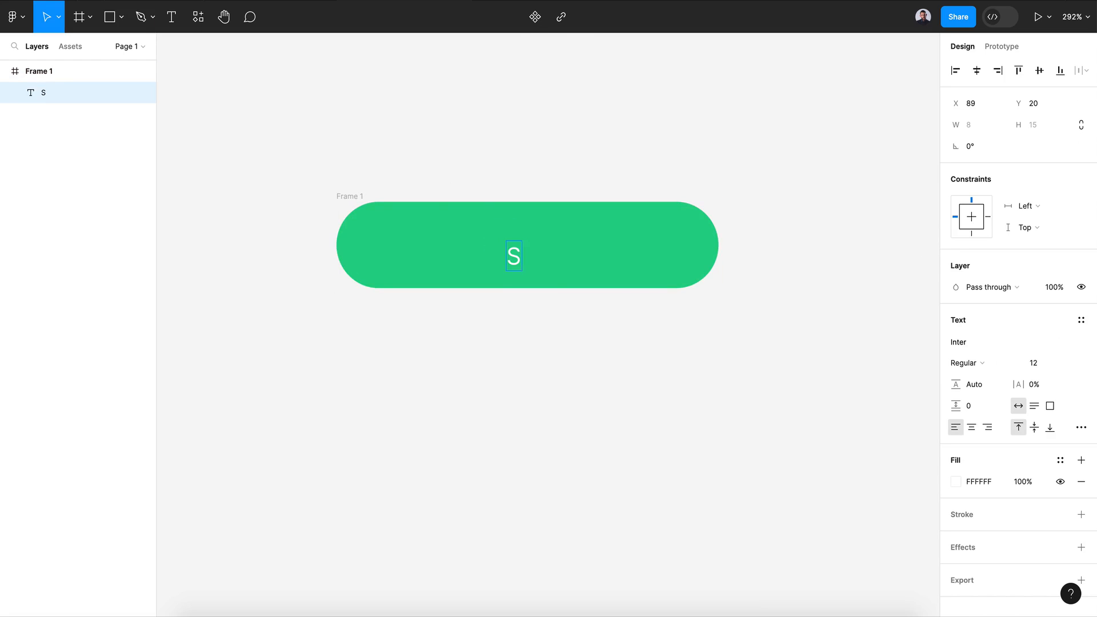
pyautogui.write('end')
pyautogui.press('Escape')
pyautogui.click(543, 261)
pyautogui.moveTo(543, 261); pyautogui.dragTo(535, 251)
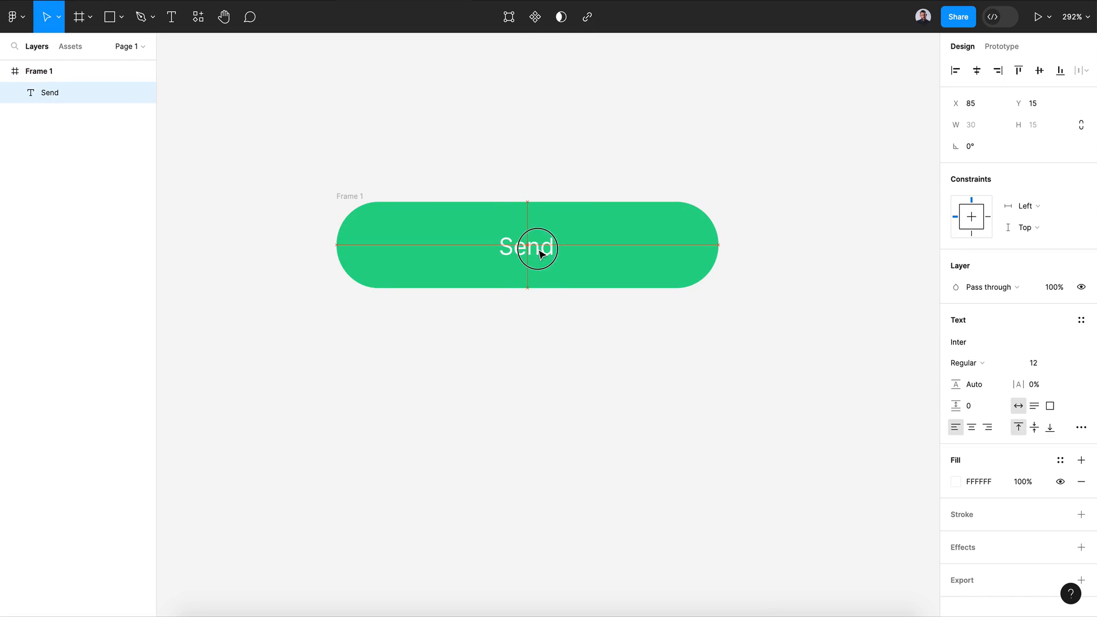
# Set the Send label to size 16 and Medium weight, and centre it horizontally and vertically in the frame.
pyautogui.click(1072, 365)
pyautogui.click(1049, 432)
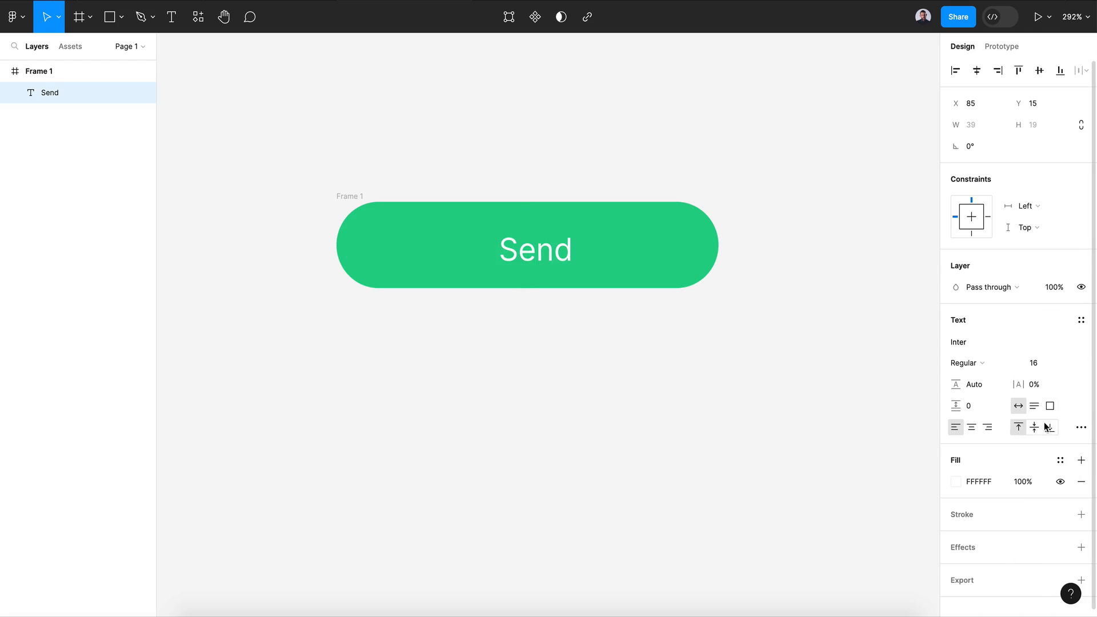
pyautogui.click(998, 368)
pyautogui.click(1000, 379)
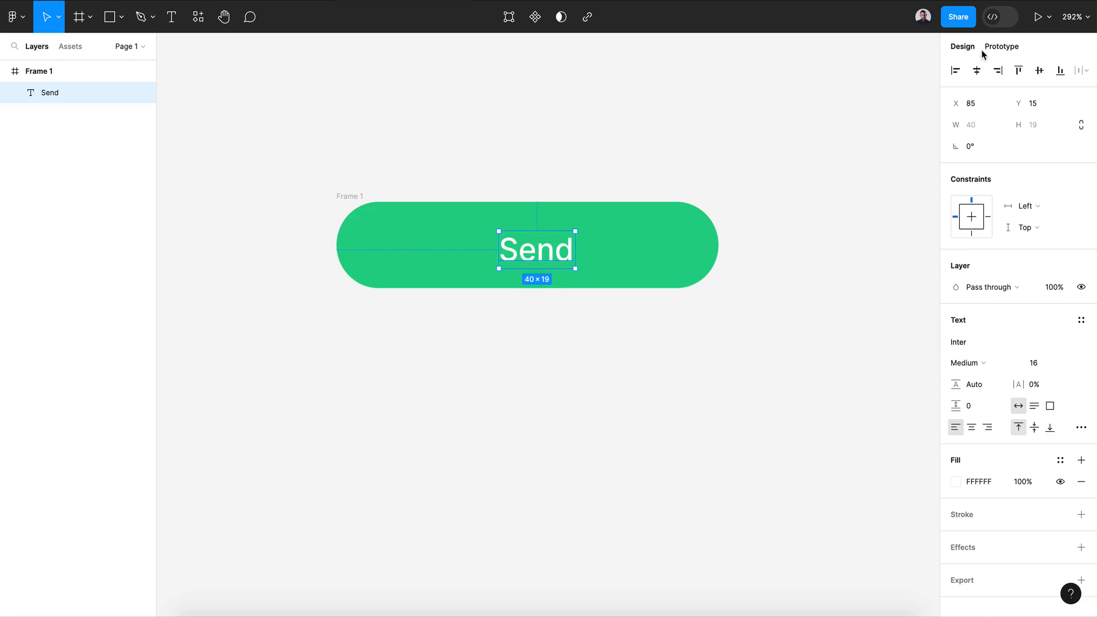
pyautogui.click(976, 71)
pyautogui.click(1039, 71)
# Add auto layout to the green Send button frame.
pyautogui.click(367, 199)
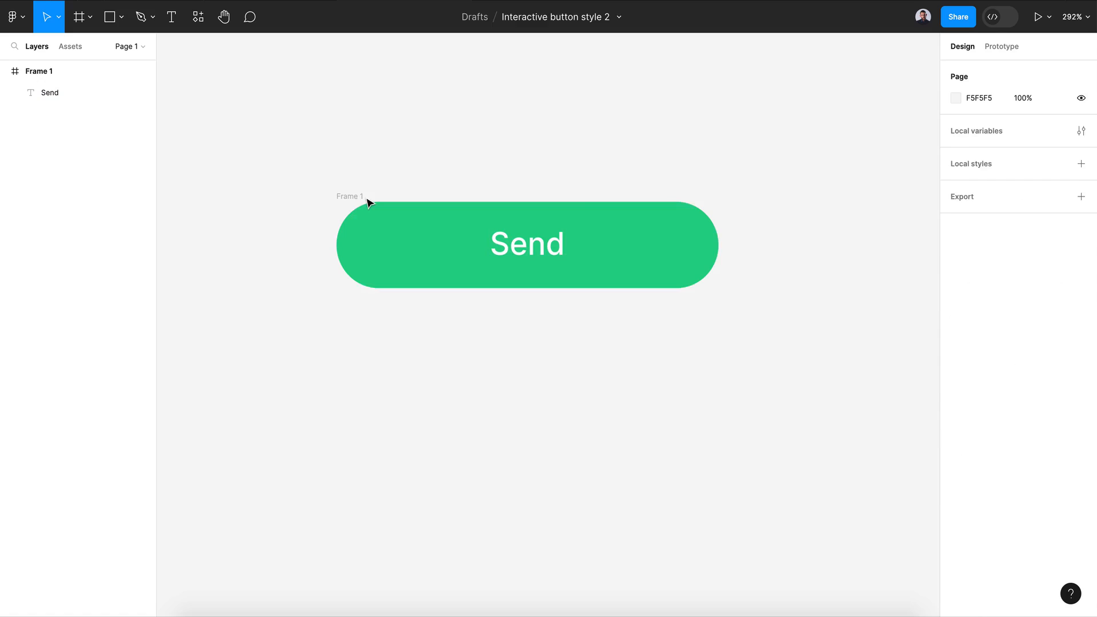
pyautogui.click(364, 197)
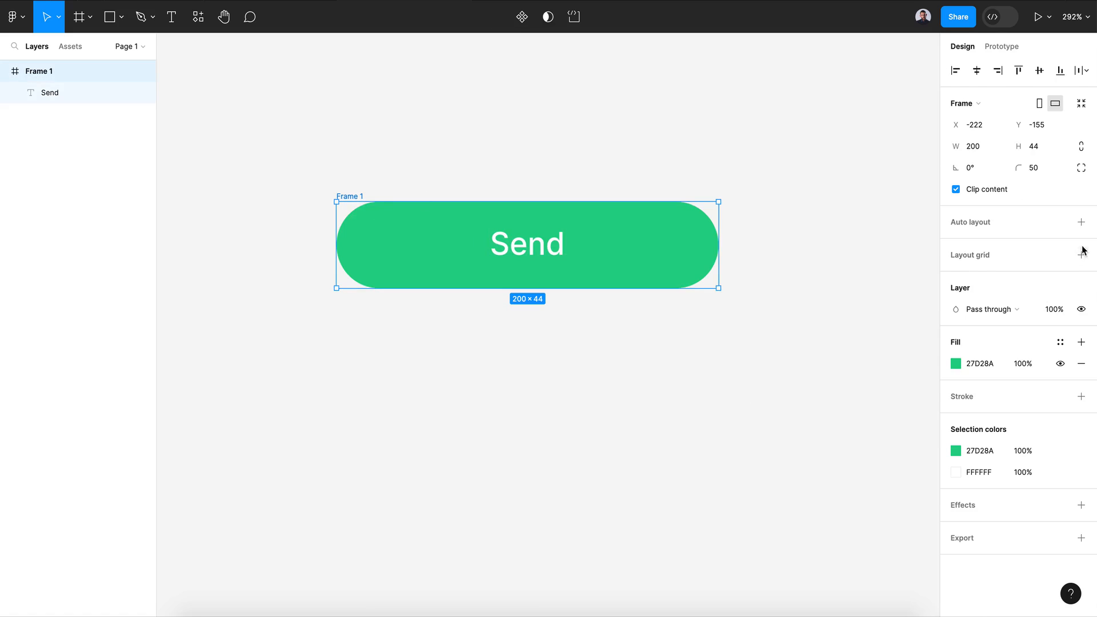
pyautogui.click(1081, 222)
pyautogui.click(677, 374)
pyautogui.scroll(-1, 677, 374)
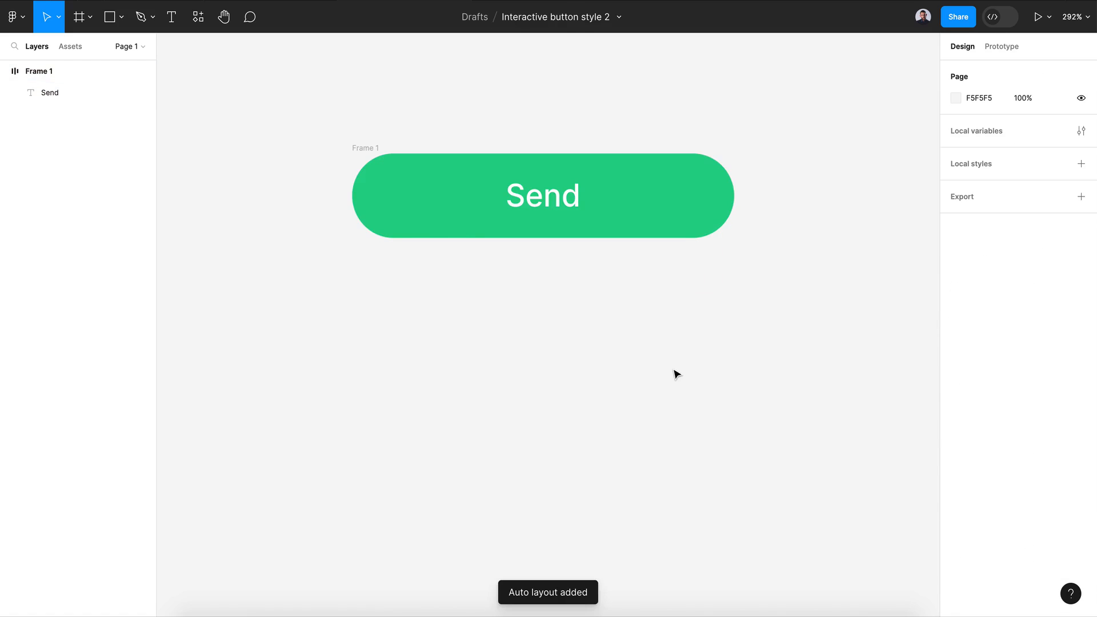
pyautogui.scroll(1, 677, 374)
pyautogui.click(361, 170)
pyautogui.scroll(1, 468, 318)
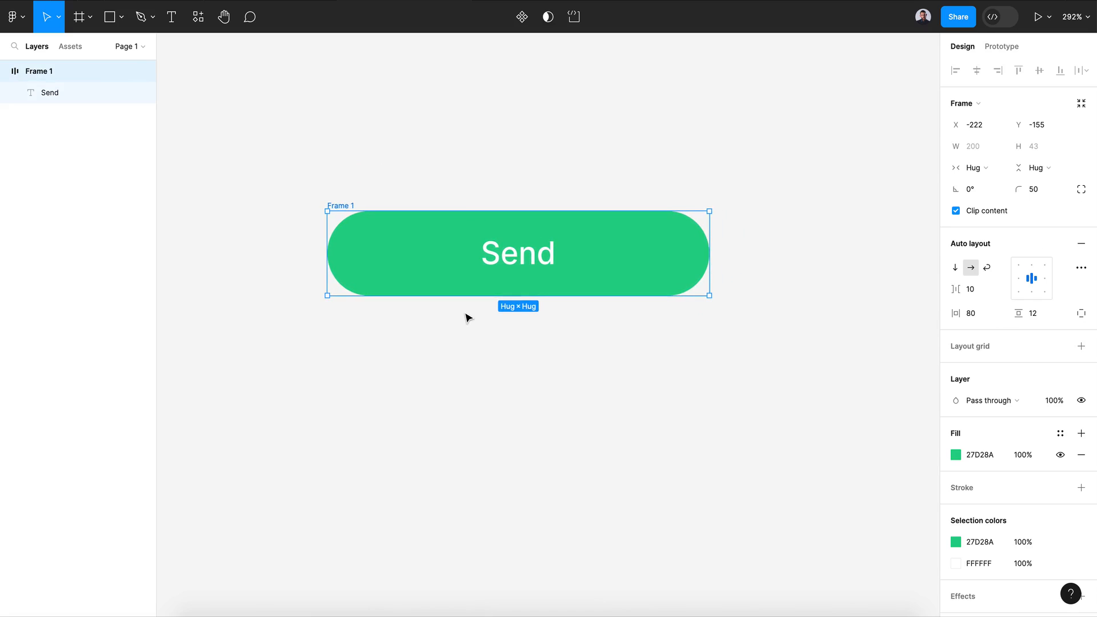
# Switch to the Cards Tutorials prototype and play the reference Send button's loading interaction.
pyautogui.scroll(2, 363, 116)
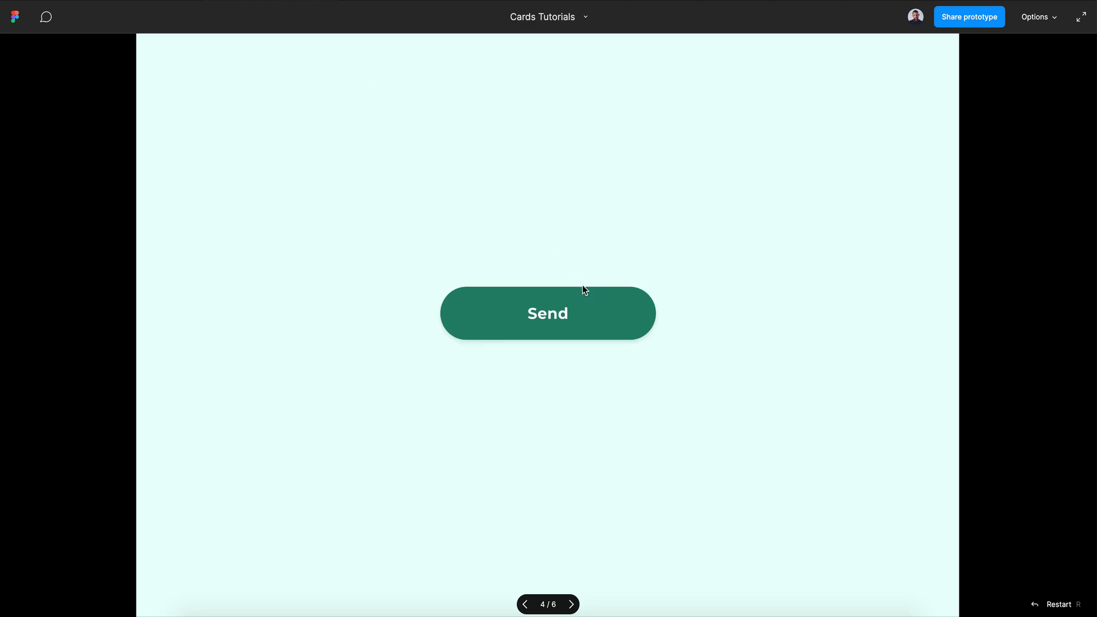
pyautogui.click(550, 324)
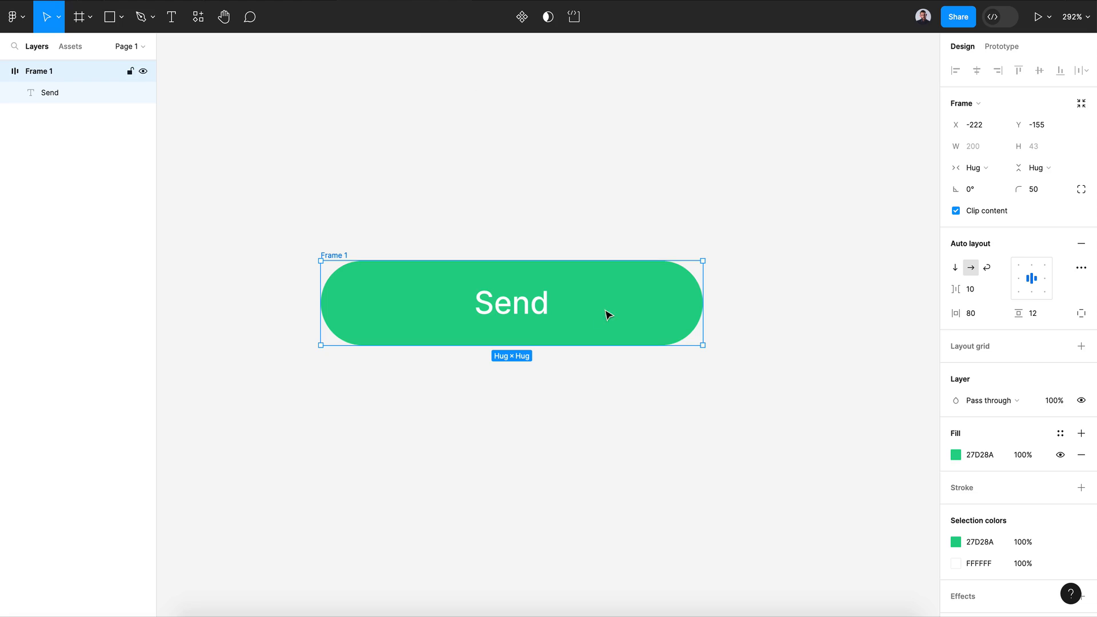
pyautogui.click(539, 431)
# Draw a circle about 6 × 6 on the empty canvas above the green button.
pyautogui.scroll(1, 538, 431)
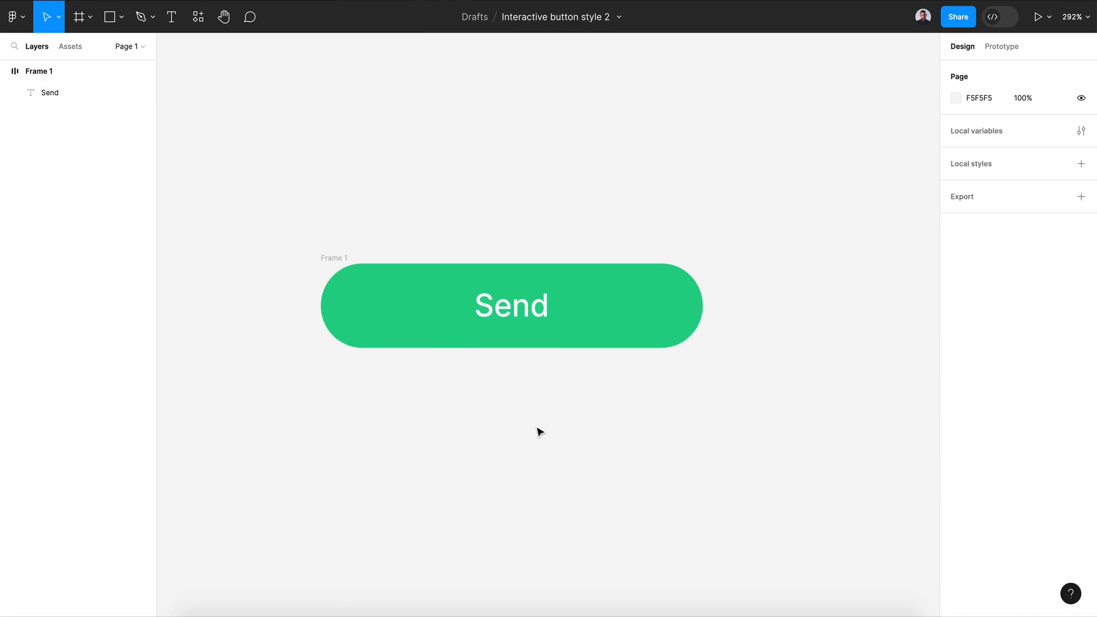
pyautogui.scroll(2, 214, 160)
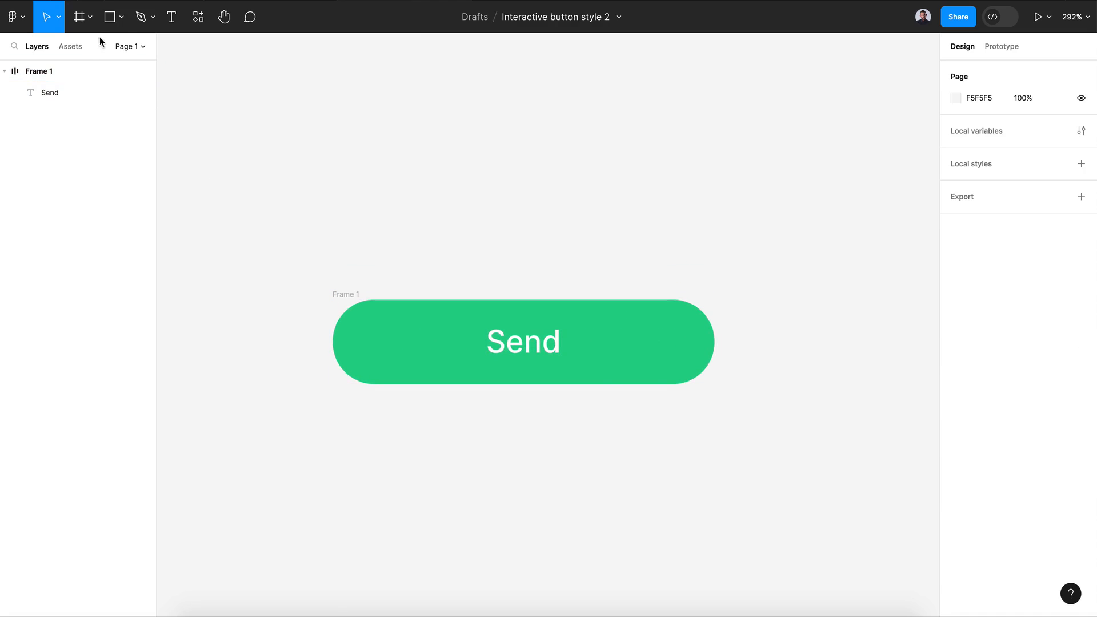
pyautogui.click(122, 22)
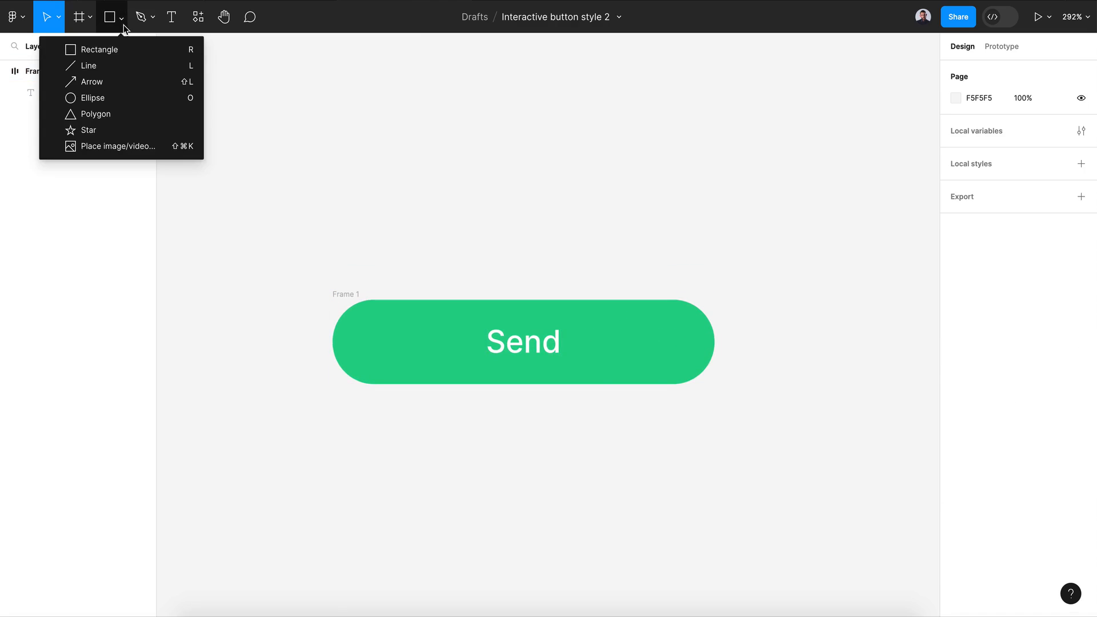
pyautogui.click(121, 94)
pyautogui.moveTo(350, 156); pyautogui.dragTo(363, 171)
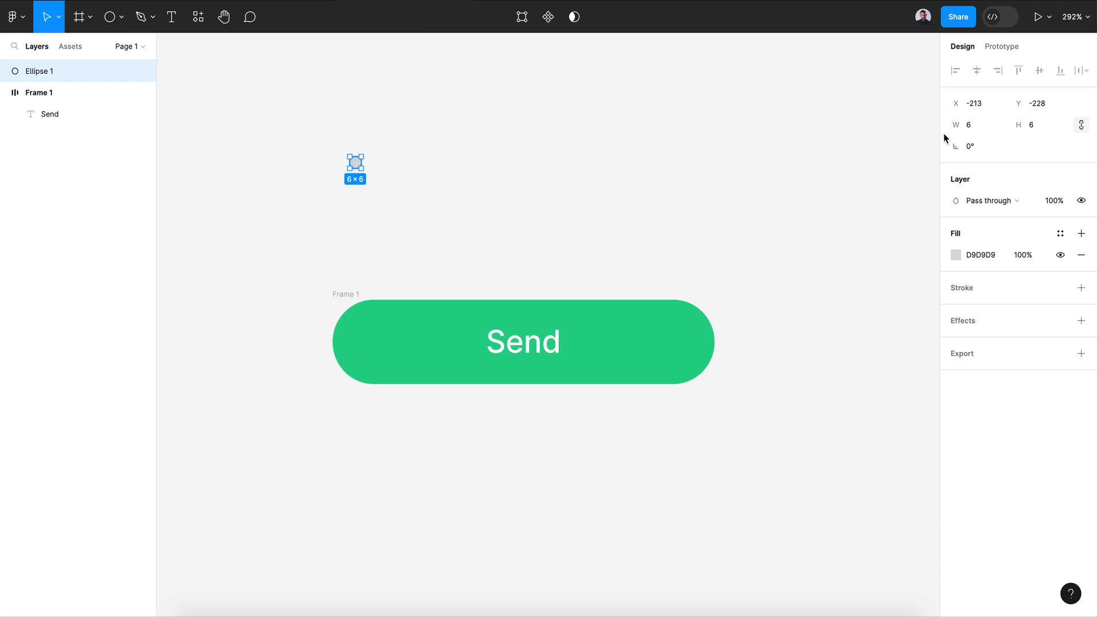
# Duplicate the small circle twice to form a horizontal row of three circles with gaps of 4.
pyautogui.click(508, 223)
pyautogui.click(361, 167)
pyautogui.hotkey('ctrl', 'd')
pyautogui.hotkey('shift', 'Right')
pyautogui.hotkey('shift', 'Right')
pyautogui.hotkey('shift', 'Left')
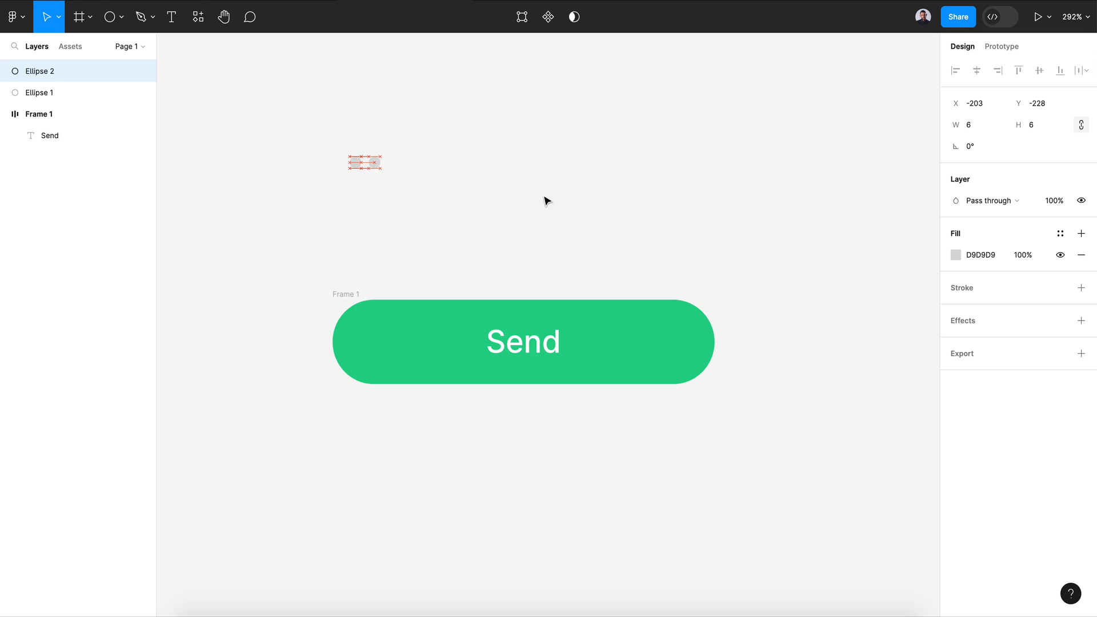
pyautogui.hotkey('ctrl', 'd')
# Set the fill of all three small circles to white, FFFFFF.
pyautogui.click(325, 141)
pyautogui.scroll(1, 326, 141)
pyautogui.moveTo(327, 145); pyautogui.dragTo(437, 229)
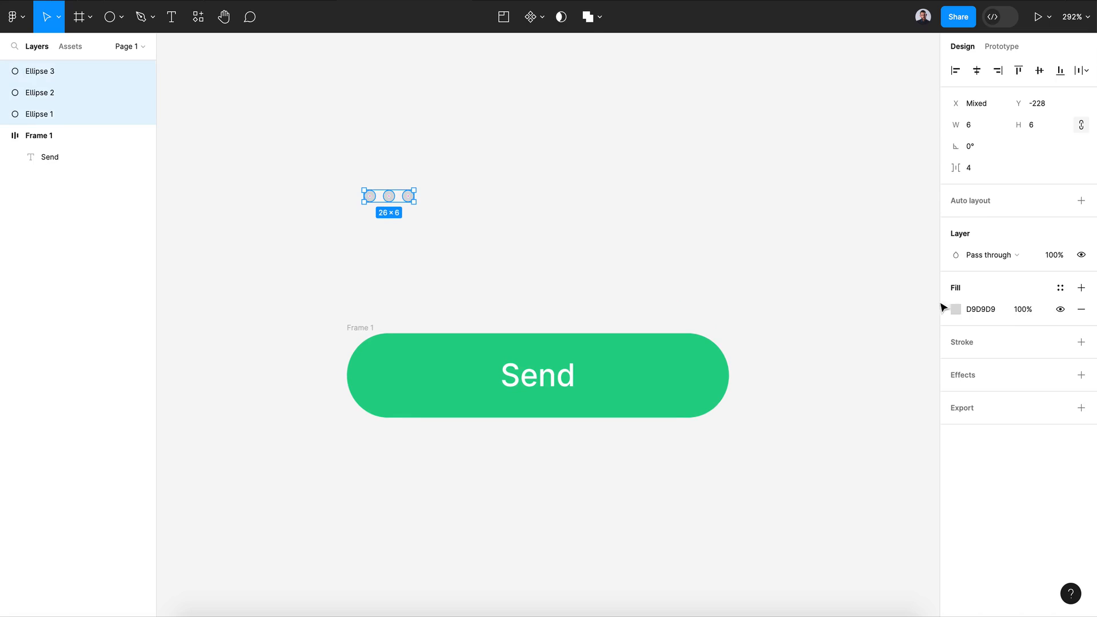
pyautogui.click(952, 310)
pyautogui.write('FFFFFF')
pyautogui.press('Return')
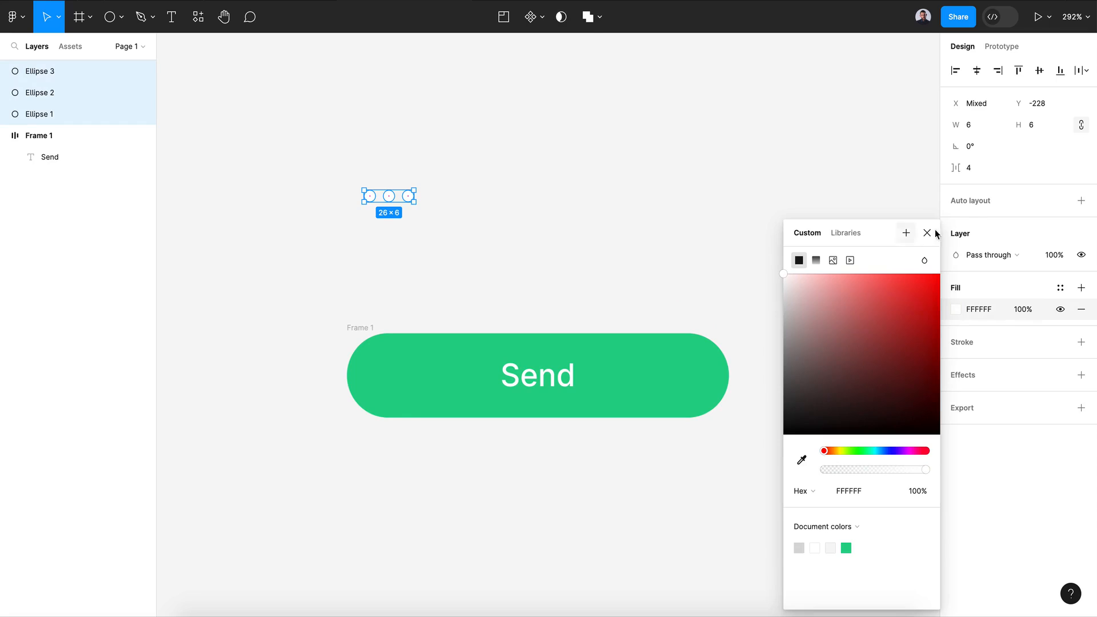
pyautogui.click(932, 234)
# Lower the fill opacity of the second and third circles to 40%.
pyautogui.moveTo(385, 225); pyautogui.dragTo(424, 180)
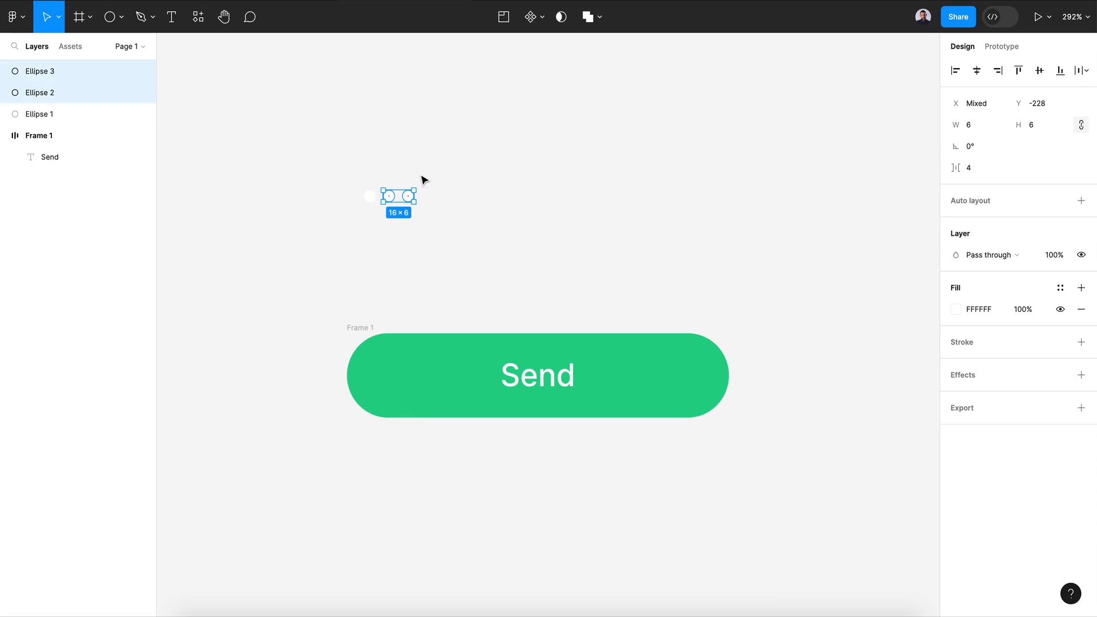
pyautogui.click(956, 311)
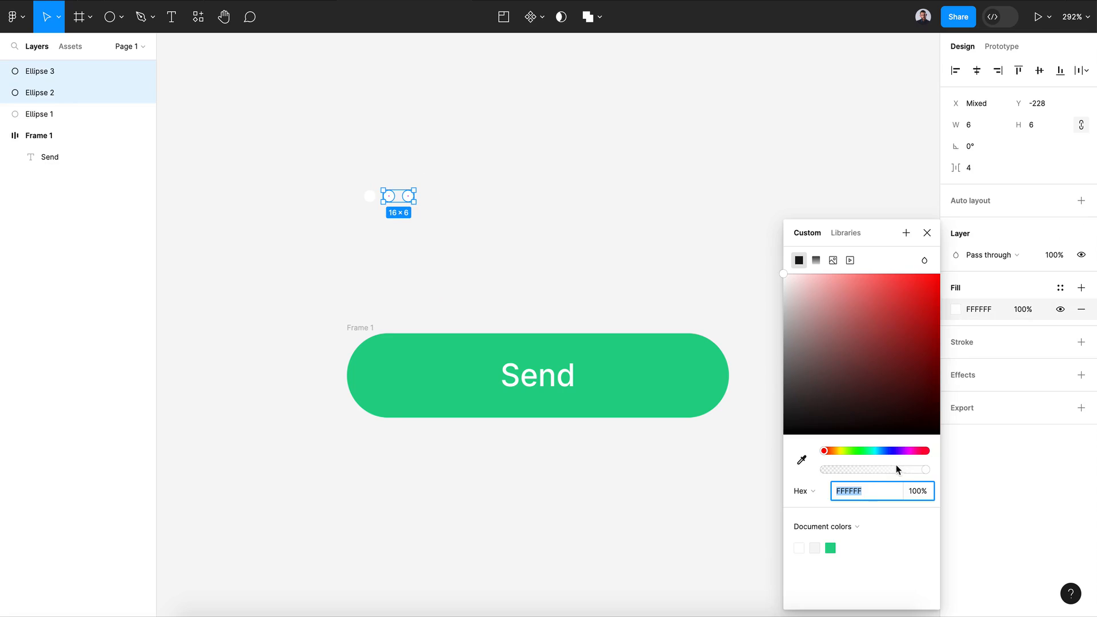
pyautogui.moveTo(898, 469); pyautogui.dragTo(865, 471)
pyautogui.click(927, 232)
pyautogui.click(536, 230)
# Turn the three circles into a single component, shift it slightly up and to the right, and expand its layers.
pyautogui.moveTo(363, 228); pyautogui.dragTo(629, 67)
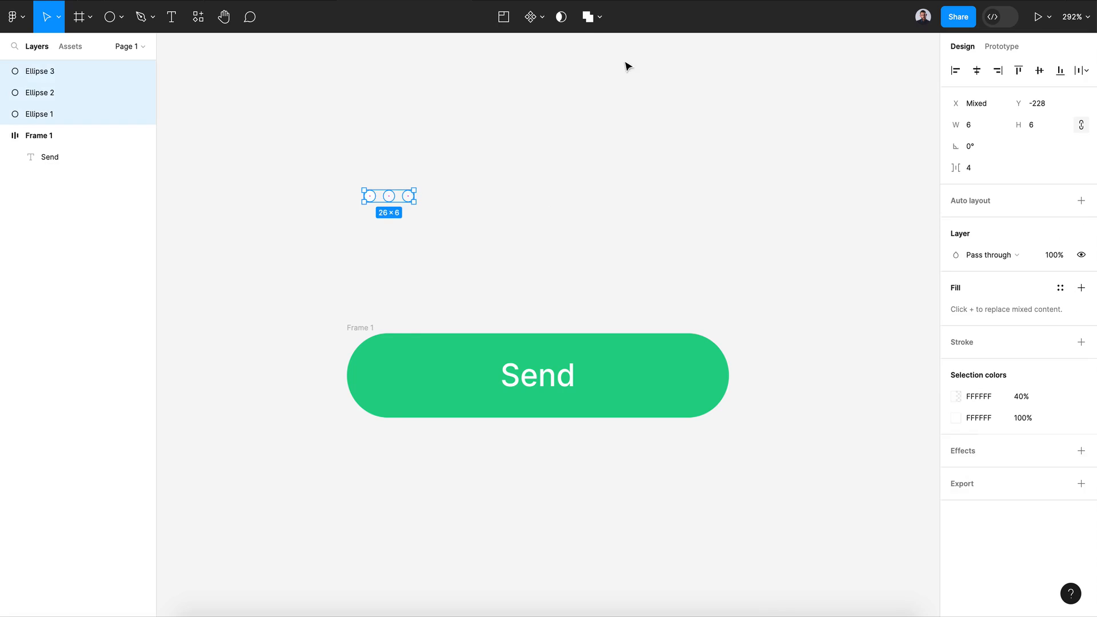
pyautogui.click(539, 26)
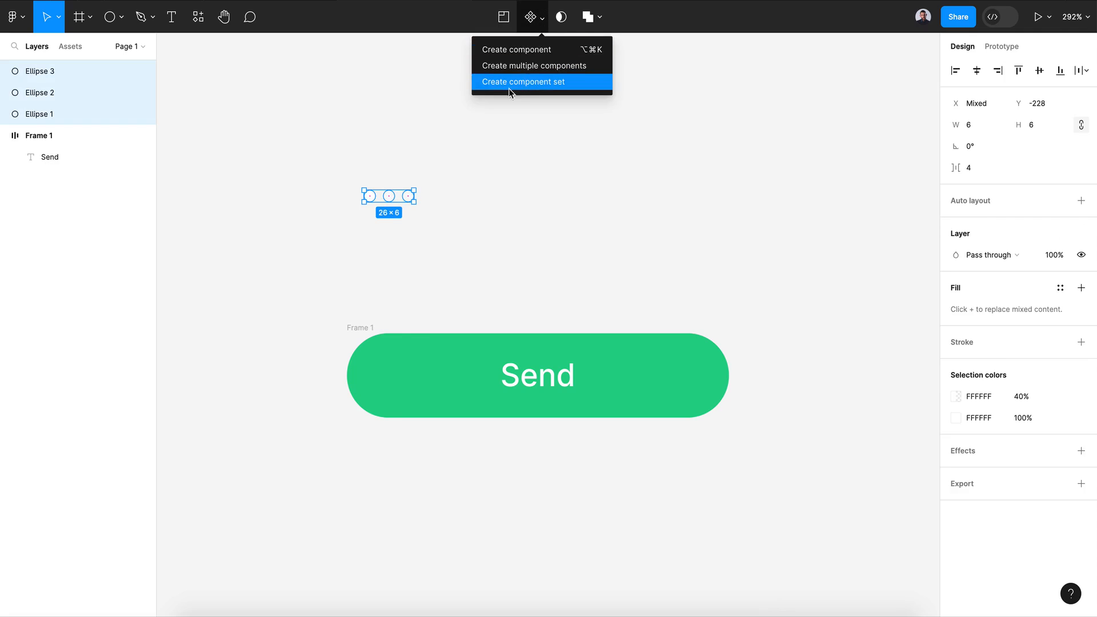
pyautogui.click(516, 50)
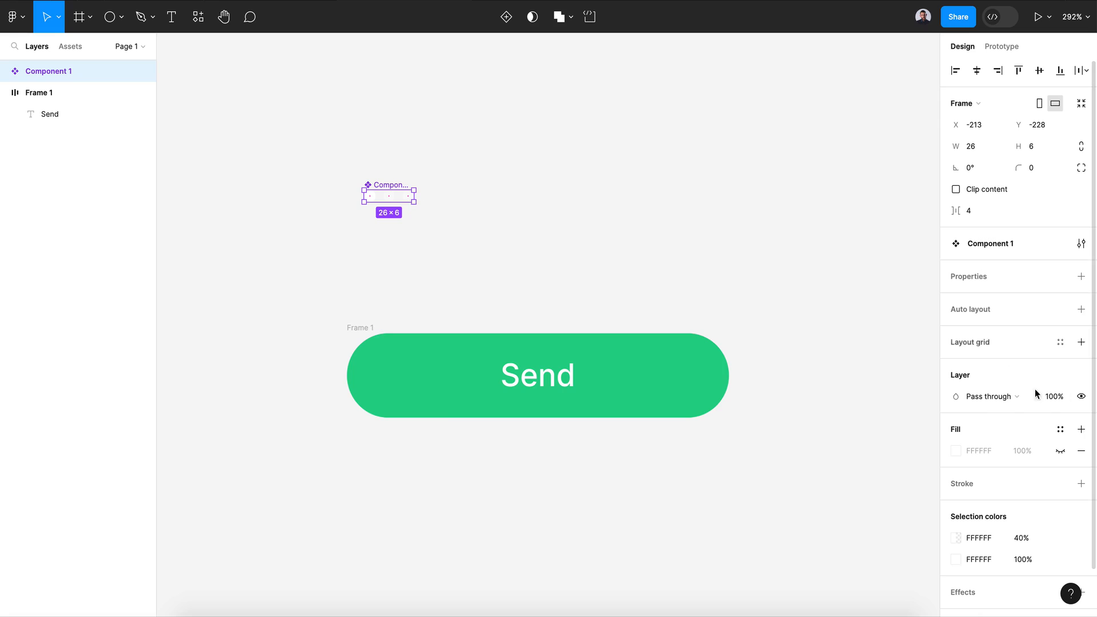
pyautogui.moveTo(378, 186); pyautogui.dragTo(446, 172)
pyautogui.click(5, 71)
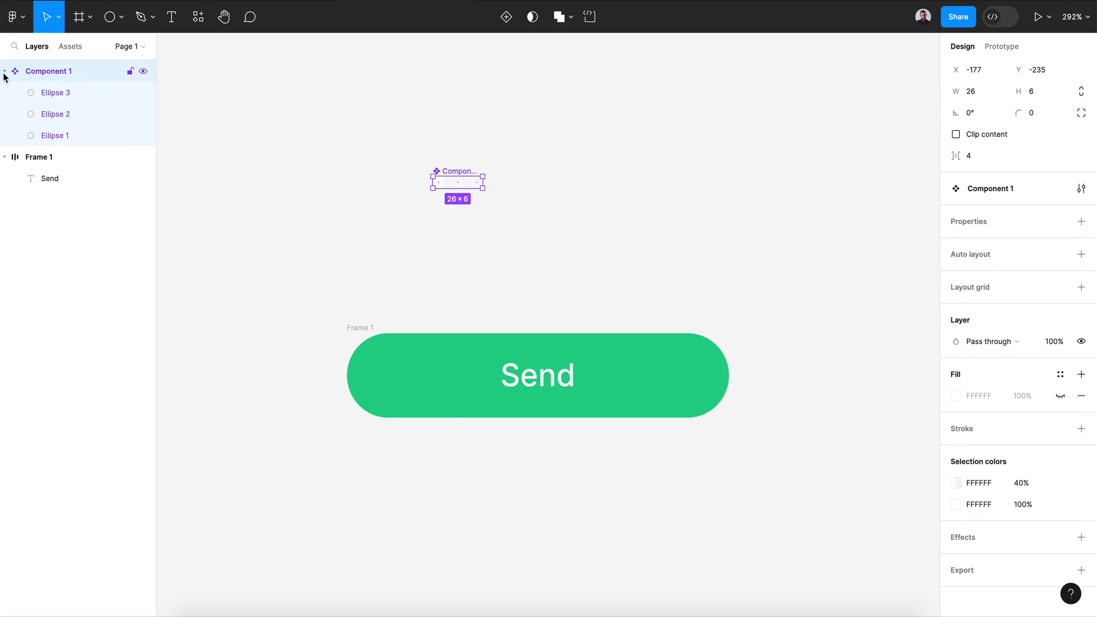
pyautogui.click(53, 96)
pyautogui.keyDown('shift'); pyautogui.click(66, 133); pyautogui.keyUp('shift')
# Show the dots component's background fill and make it dark grey, 2F2F2F.
pyautogui.click(62, 71)
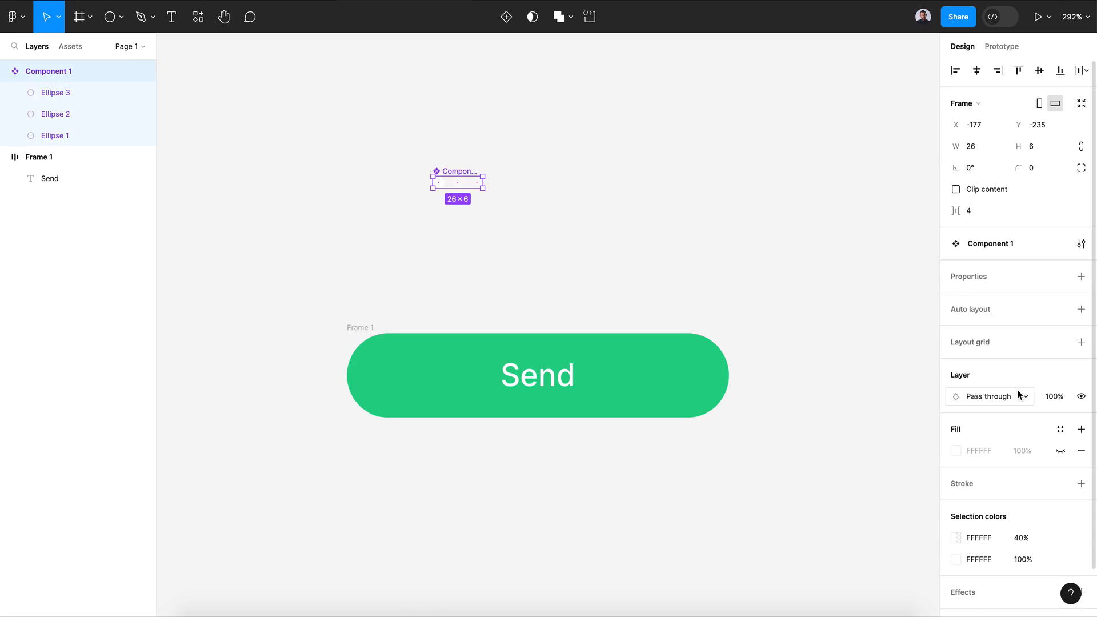
pyautogui.click(1056, 451)
pyautogui.click(955, 450)
pyautogui.moveTo(892, 423); pyautogui.dragTo(763, 409)
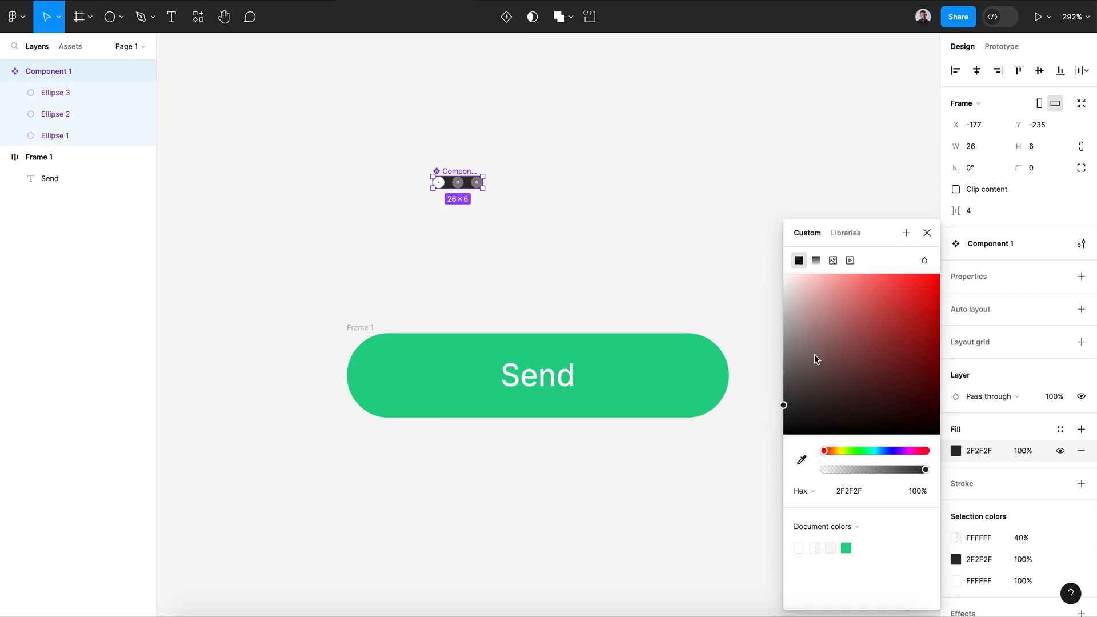
pyautogui.click(927, 232)
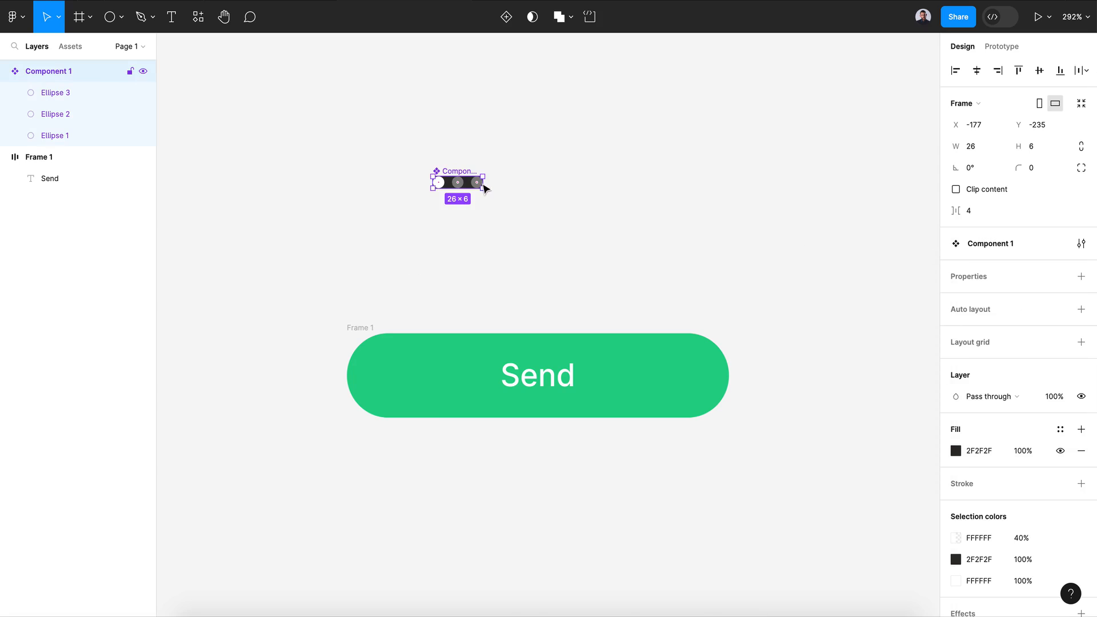
# Add a second variant to the dots component, widen the component set to about 132, and place the variant right of the default.
pyautogui.scroll(5, 483, 187)
pyautogui.click(506, 16)
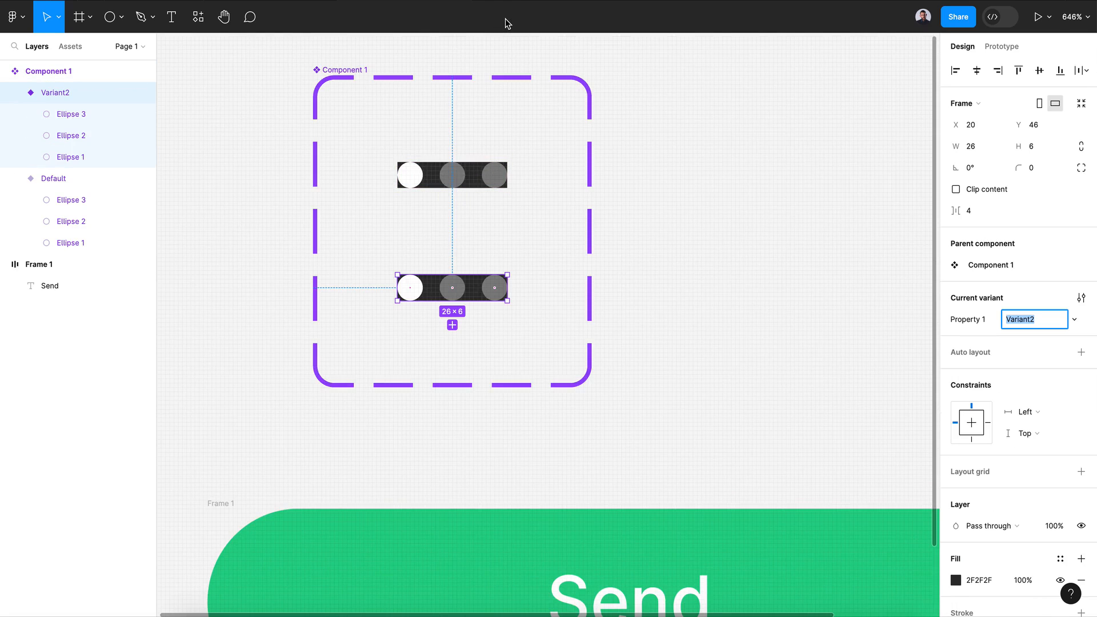
pyautogui.moveTo(591, 200); pyautogui.dragTo(872, 200)
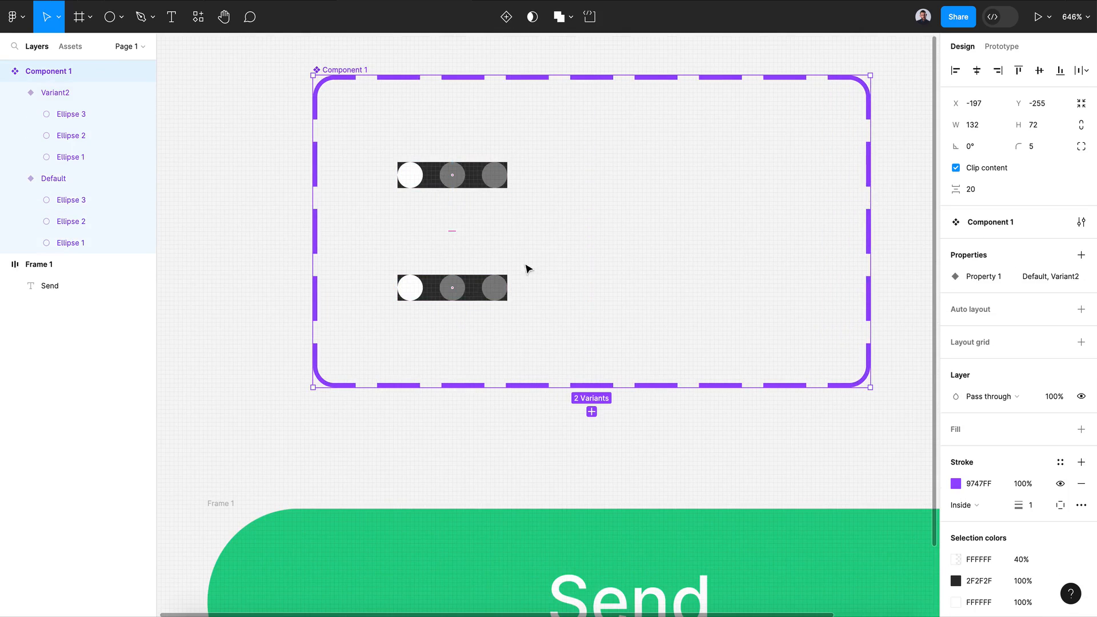
pyautogui.moveTo(457, 281); pyautogui.dragTo(595, 233)
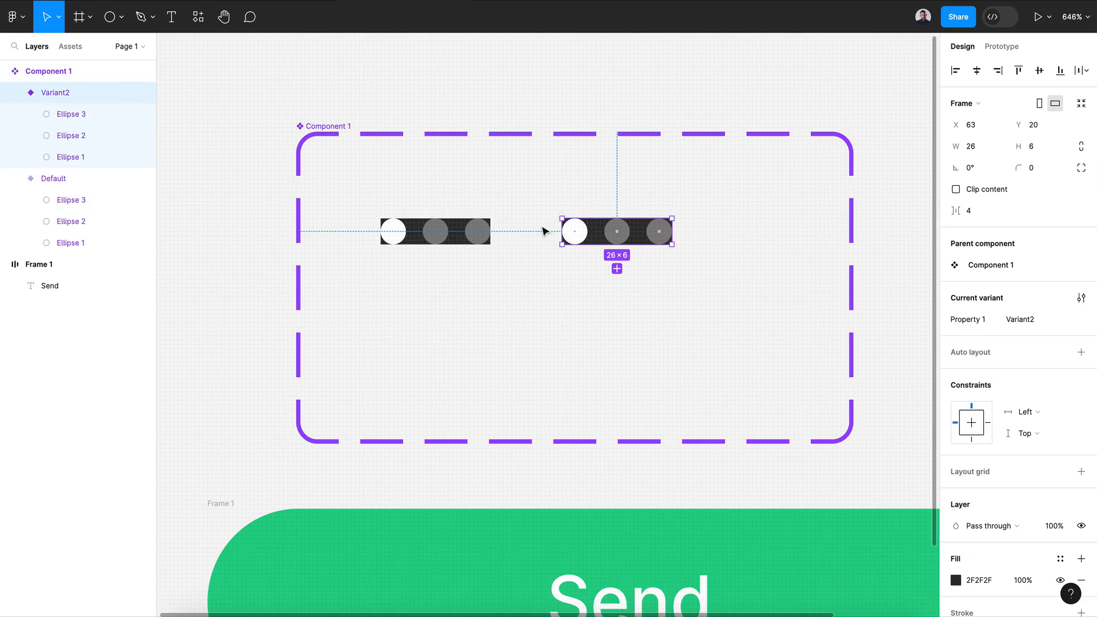
pyautogui.keyDown('shift'); pyautogui.click(477, 232); pyautogui.keyUp('shift')
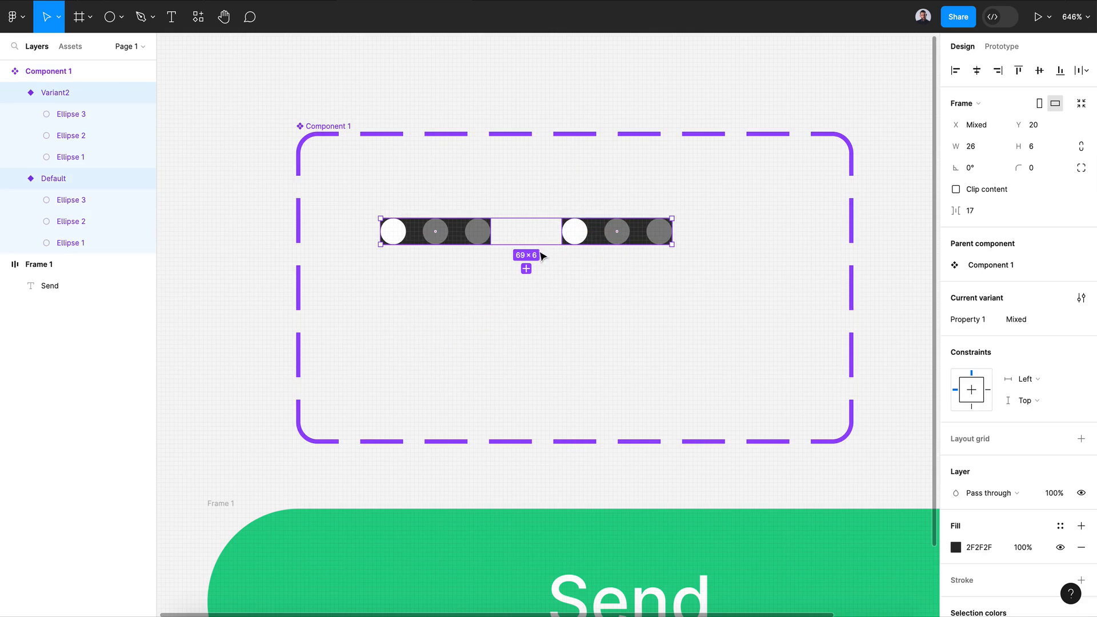
pyautogui.click(608, 237)
pyautogui.press('Delete')
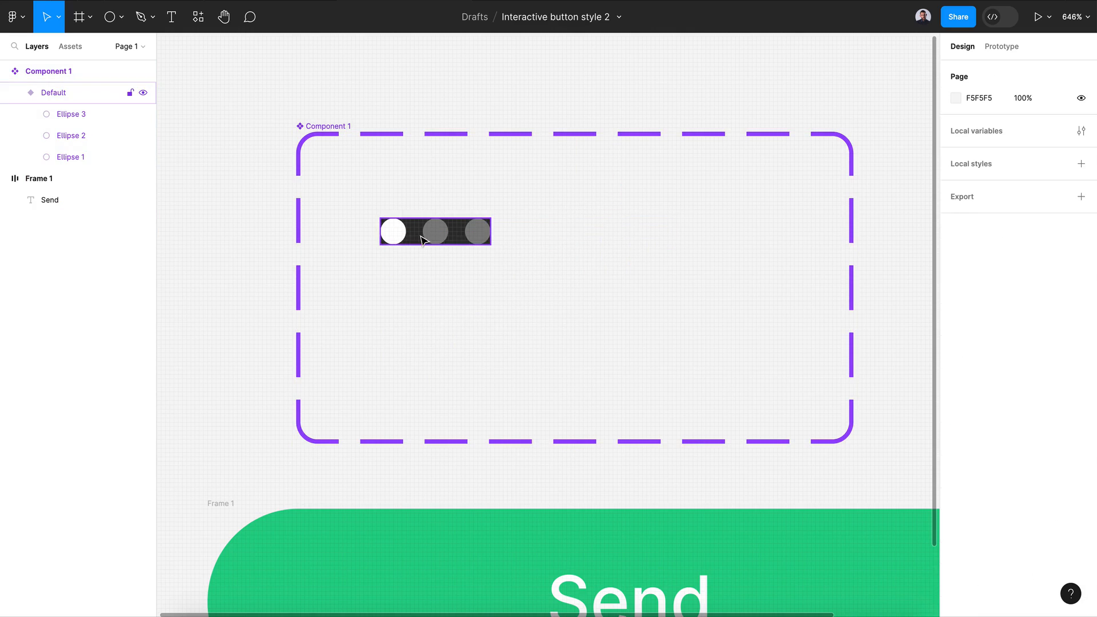
pyautogui.click(392, 233)
pyautogui.click(394, 236)
pyautogui.keyDown('shift'); pyautogui.click(434, 237); pyautogui.keyUp('shift')
pyautogui.keyDown('shift'); pyautogui.click(472, 237); pyautogui.keyUp('shift')
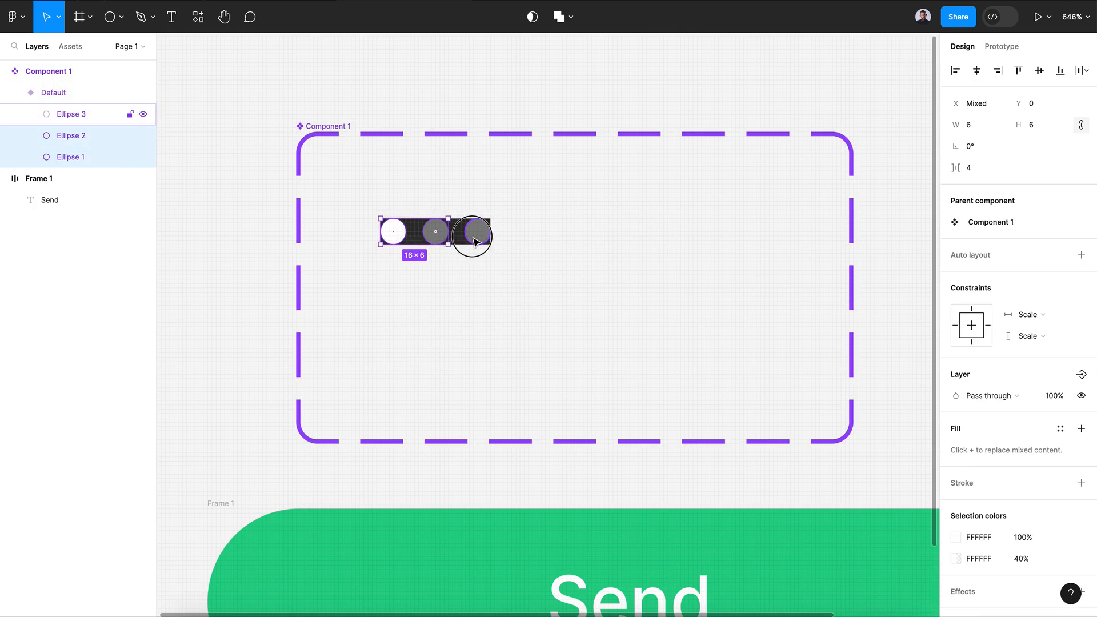
pyautogui.hotkey('ctrl', 'z')
pyautogui.hotkey('ctrl', 'z')
pyautogui.hotkey('ctrl', 'z')
# Set the horizontal and vertical constraints of all six circles in both variants to Center.
pyautogui.keyDown('shift'); pyautogui.click(435, 234); pyautogui.keyUp('shift')
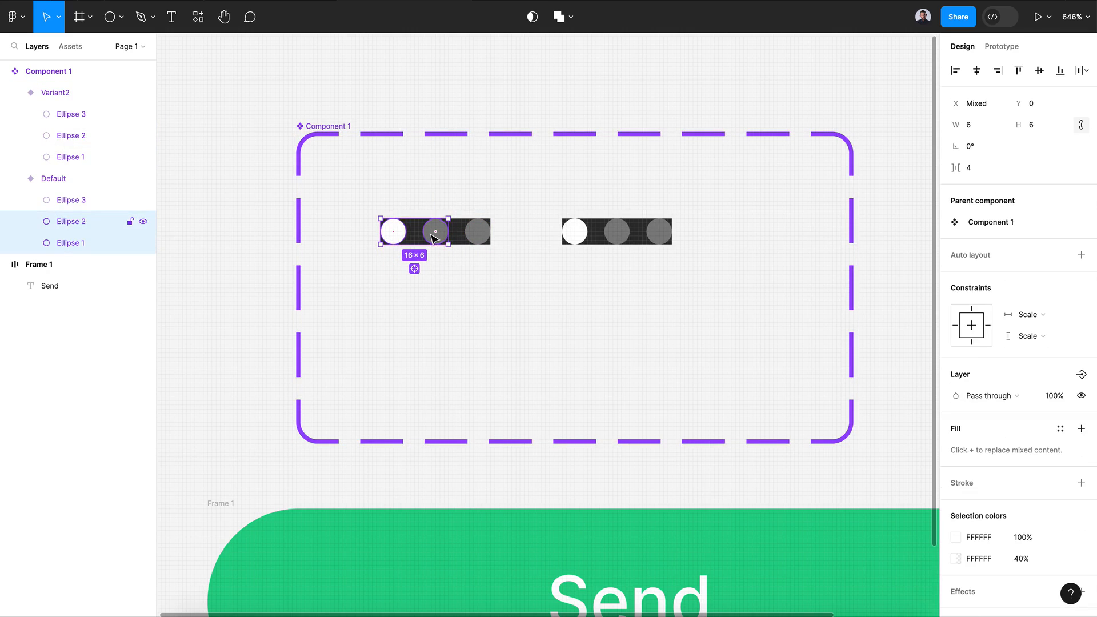
pyautogui.keyDown('shift'); pyautogui.click(477, 235); pyautogui.keyUp('shift')
pyautogui.keyDown('shift'); pyautogui.click(578, 234); pyautogui.keyUp('shift')
pyautogui.keyDown('shift'); pyautogui.click(617, 233); pyautogui.keyUp('shift')
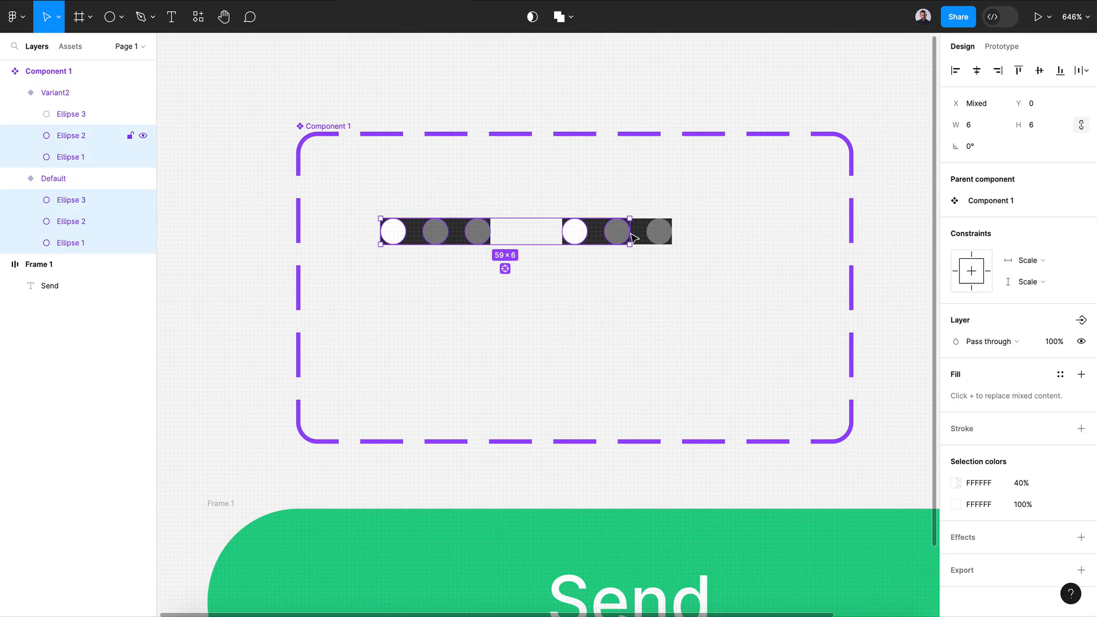
pyautogui.keyDown('shift'); pyautogui.click(659, 233); pyautogui.keyUp('shift')
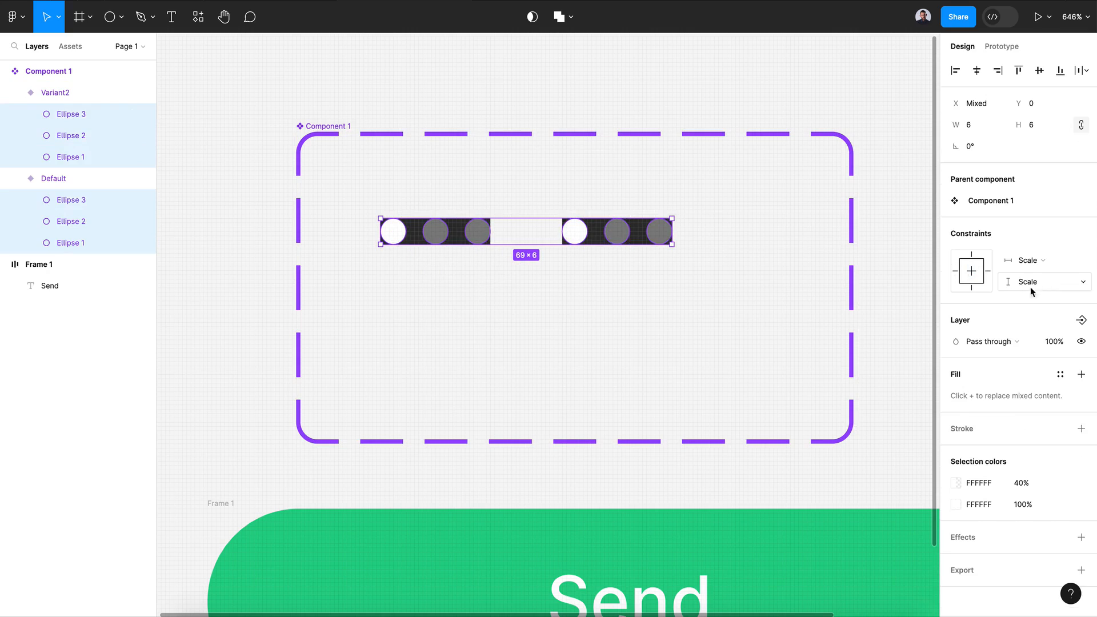
pyautogui.click(1039, 266)
pyautogui.click(1040, 281)
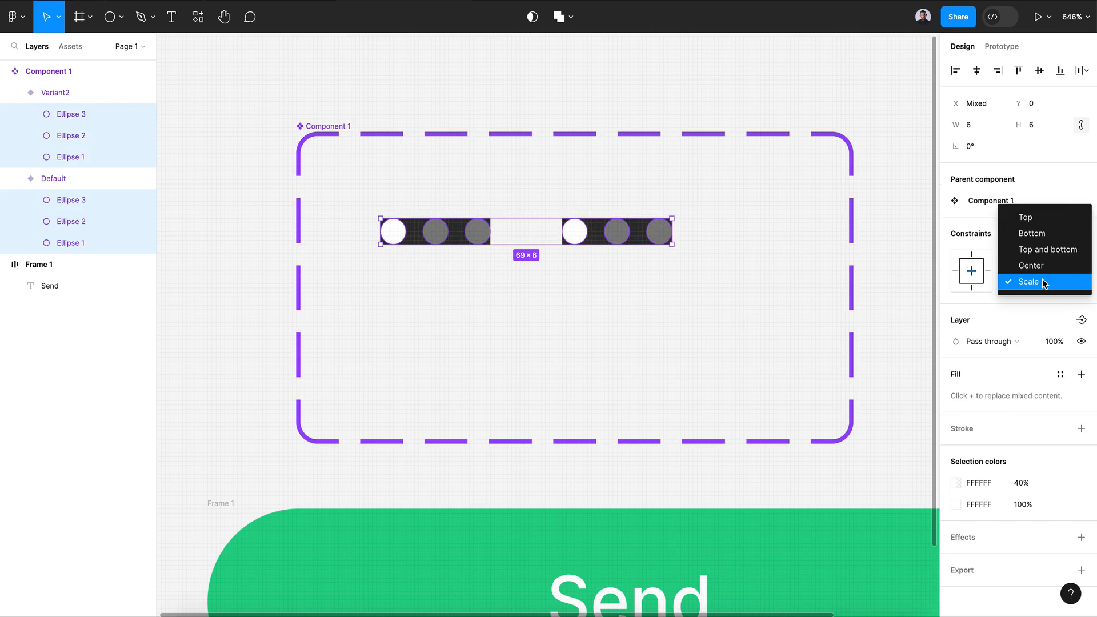
pyautogui.click(1041, 272)
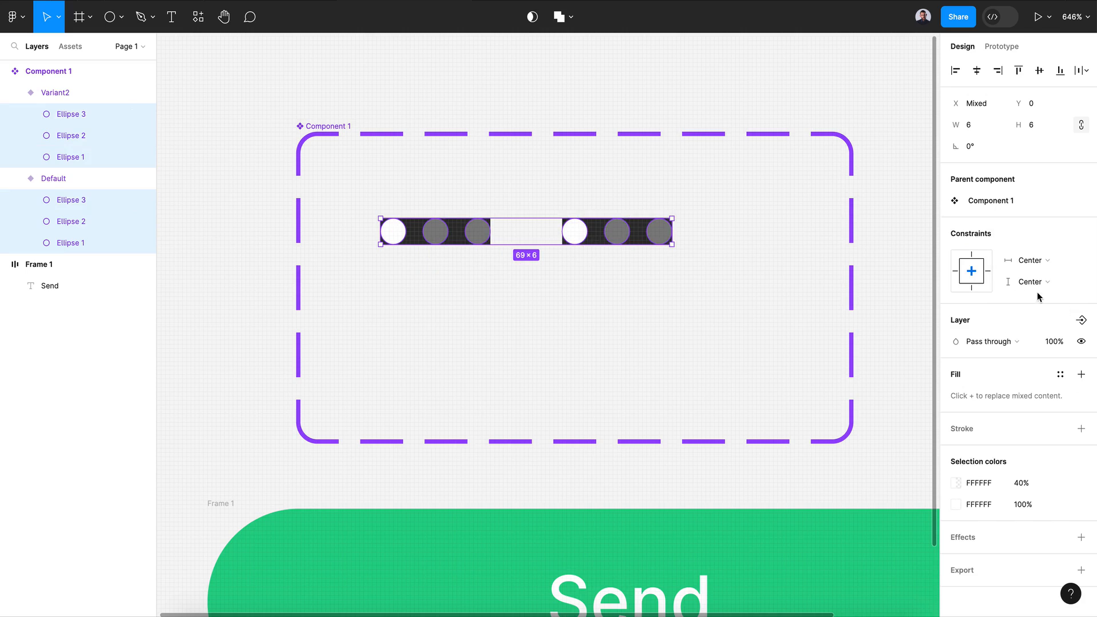
# Extend both dots variants downward to a height of 15.
pyautogui.click(590, 317)
pyautogui.click(440, 240)
pyautogui.keyDown('shift'); pyautogui.click(616, 236); pyautogui.keyUp('shift')
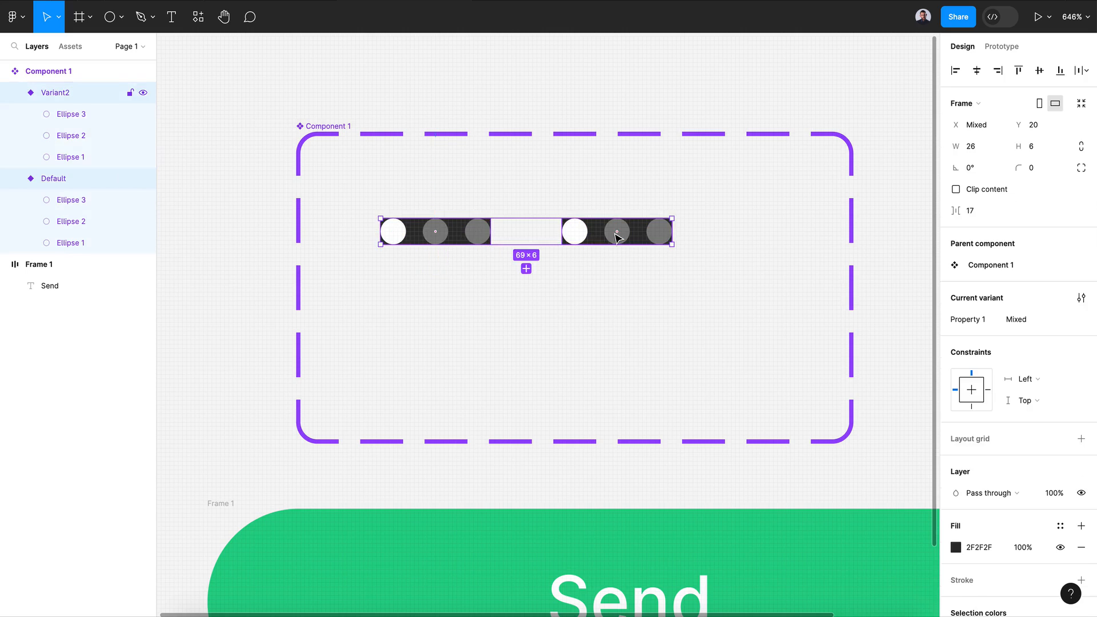
pyautogui.moveTo(609, 249); pyautogui.dragTo(605, 284)
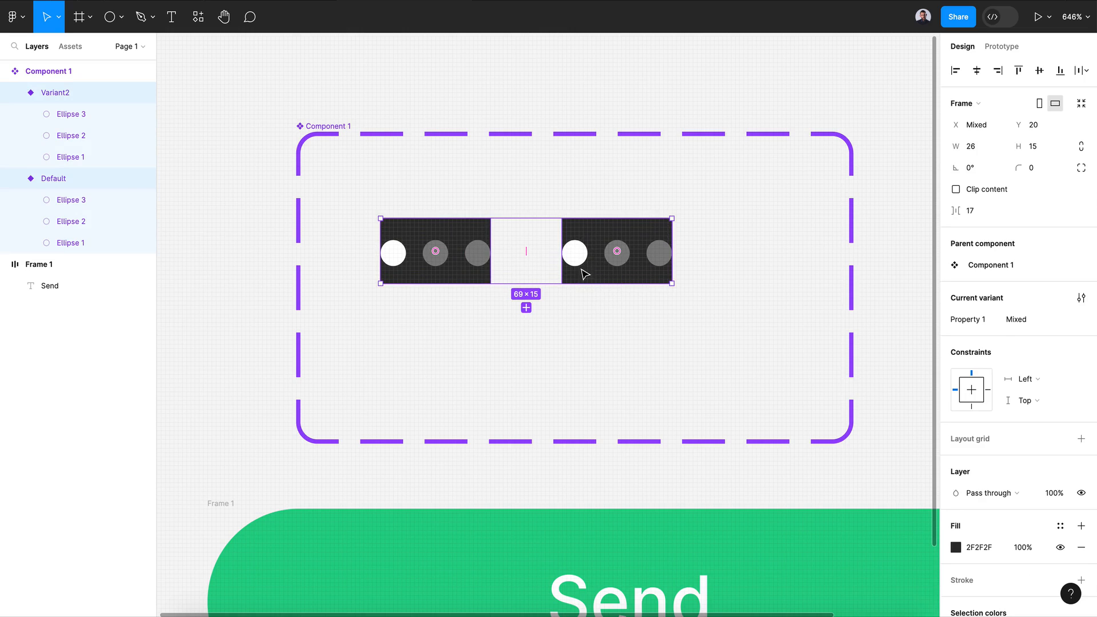
# Move the default variant's three circles down to the bottom edge of the frame, at Y 9.
pyautogui.click(478, 252)
pyautogui.keyDown('shift'); pyautogui.click(435, 252); pyautogui.keyUp('shift')
pyautogui.keyDown('shift'); pyautogui.click(394, 255); pyautogui.keyUp('shift')
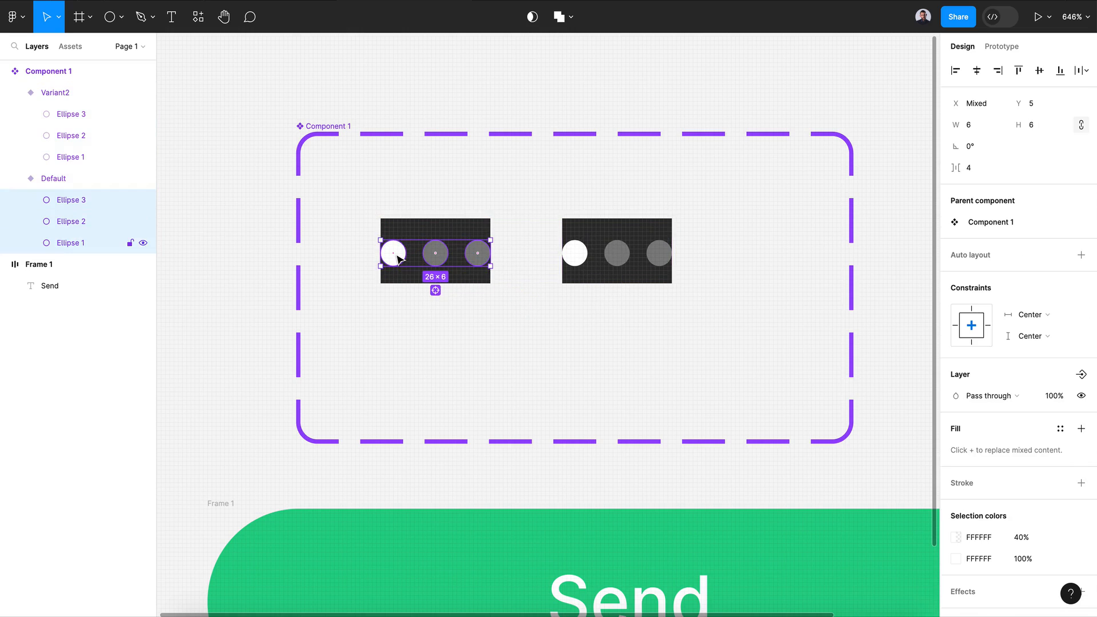
pyautogui.press('Down')
pyautogui.press('Down')
pyautogui.press('Down')
pyautogui.press('Down')
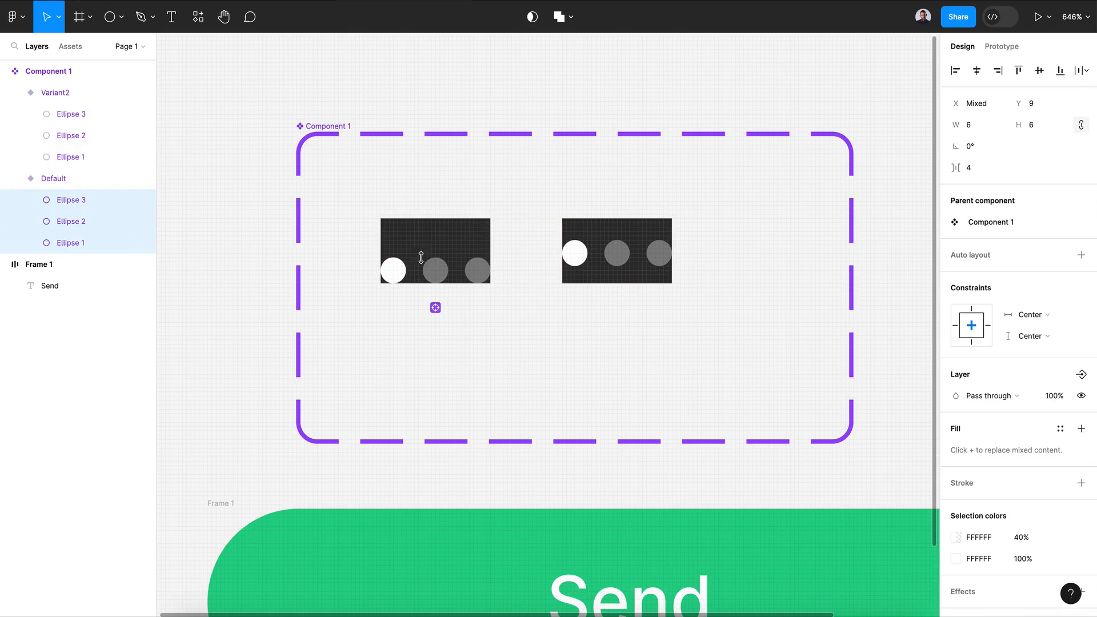
# Move the second variant's three circles down to the bottom edge of its frame.
pyautogui.doubleClick(573, 257)
pyautogui.keyDown('shift'); pyautogui.click(620, 255); pyautogui.keyUp('shift')
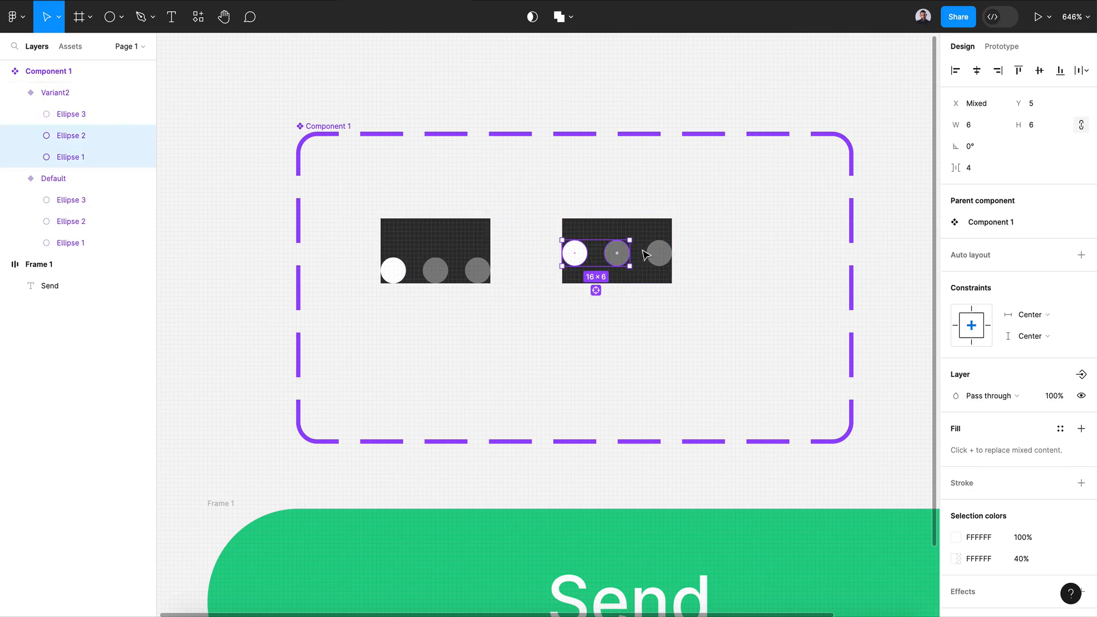
pyautogui.keyDown('shift'); pyautogui.click(657, 257); pyautogui.keyUp('shift')
pyautogui.hotkey('shift', 'Down')
pyautogui.click(685, 303)
# Add a third variant based on the second dots variant.
pyautogui.click(649, 261)
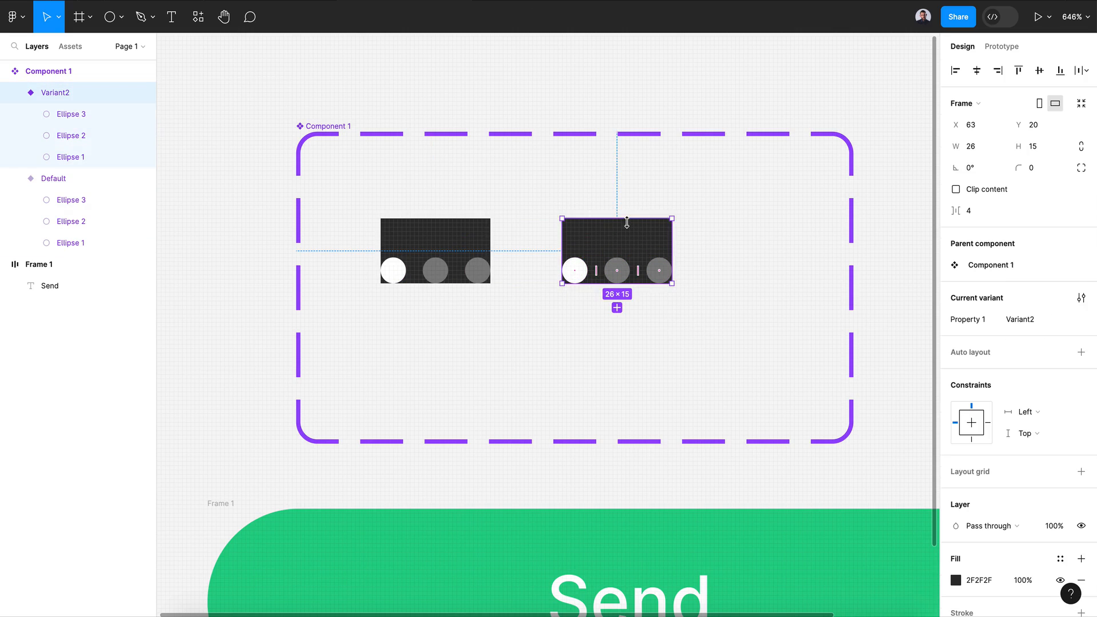
pyautogui.click(617, 307)
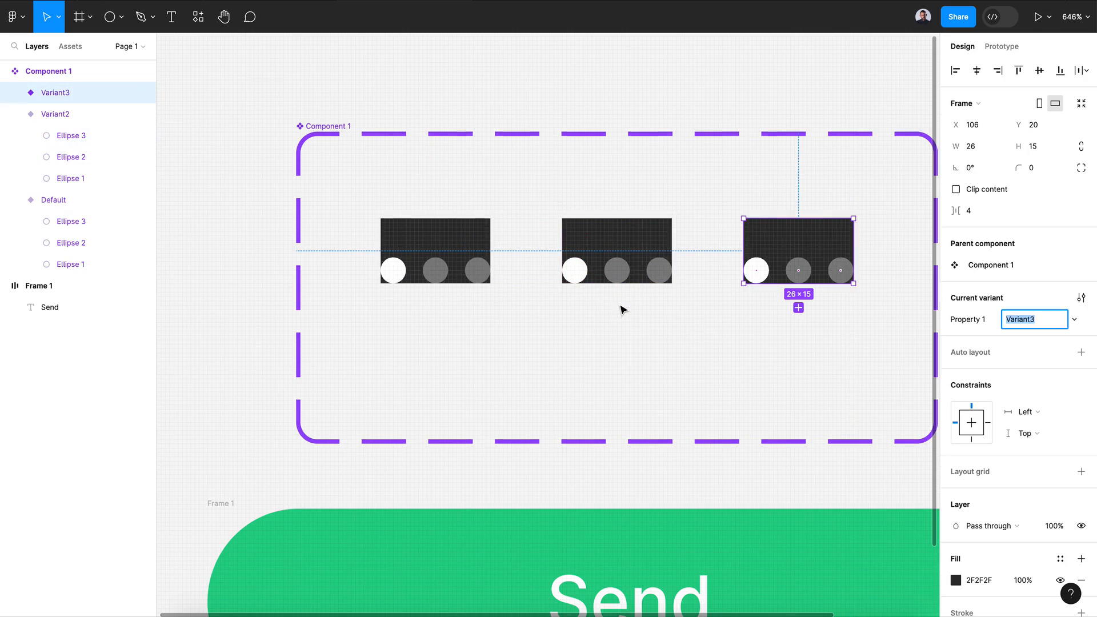
pyautogui.click(714, 308)
# Align the first circle of the default variant to the top of its frame.
pyautogui.hscroll(2, 355, 277)
pyautogui.doubleClick(327, 287)
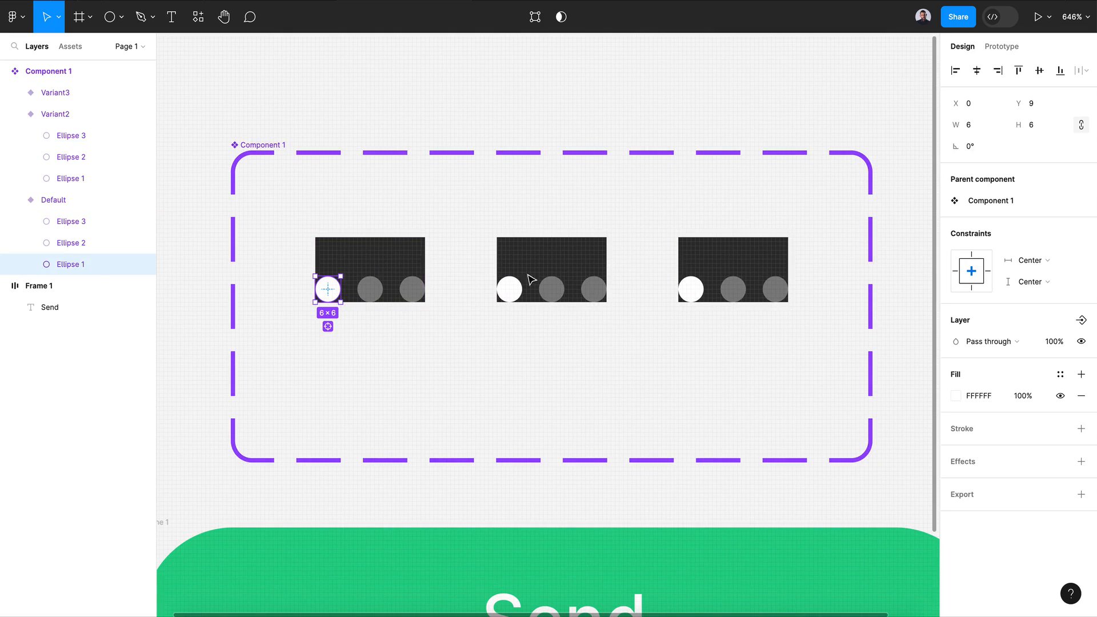
pyautogui.click(1018, 70)
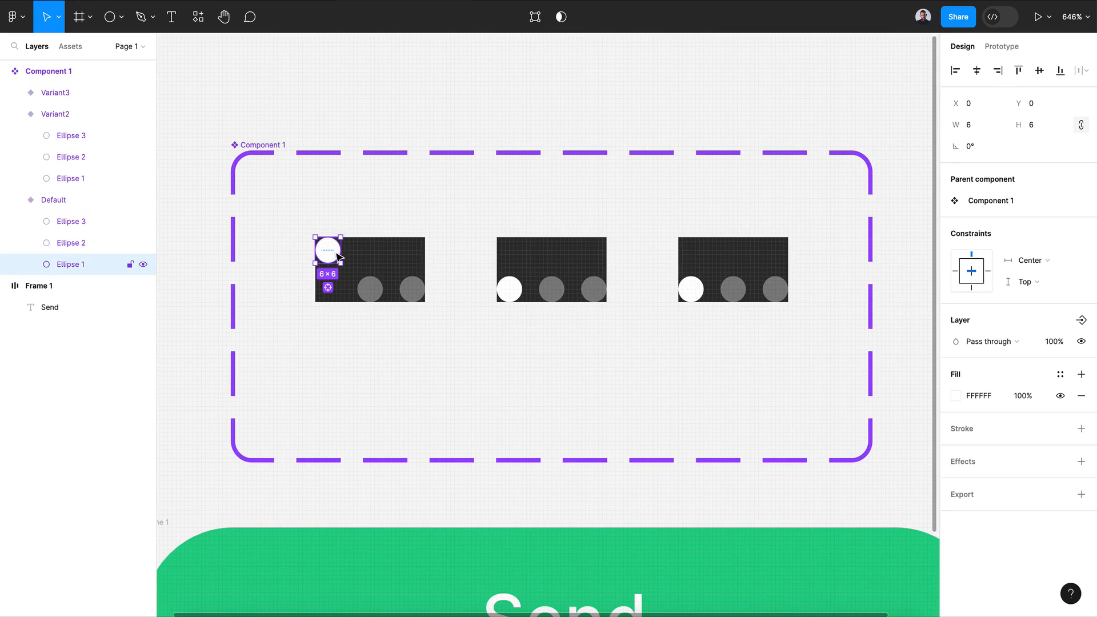
pyautogui.click(345, 326)
# Align the middle circle of the second variant and the last circle of the third variant to the top of their frames.
pyautogui.click(545, 296)
pyautogui.doubleClick(545, 296)
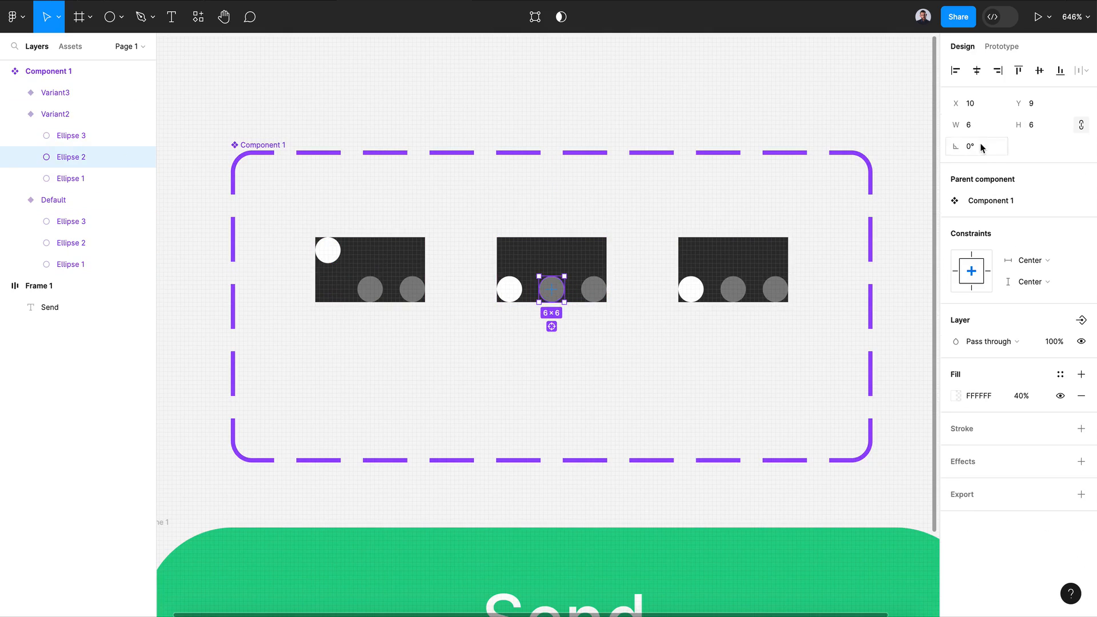
pyautogui.click(1018, 71)
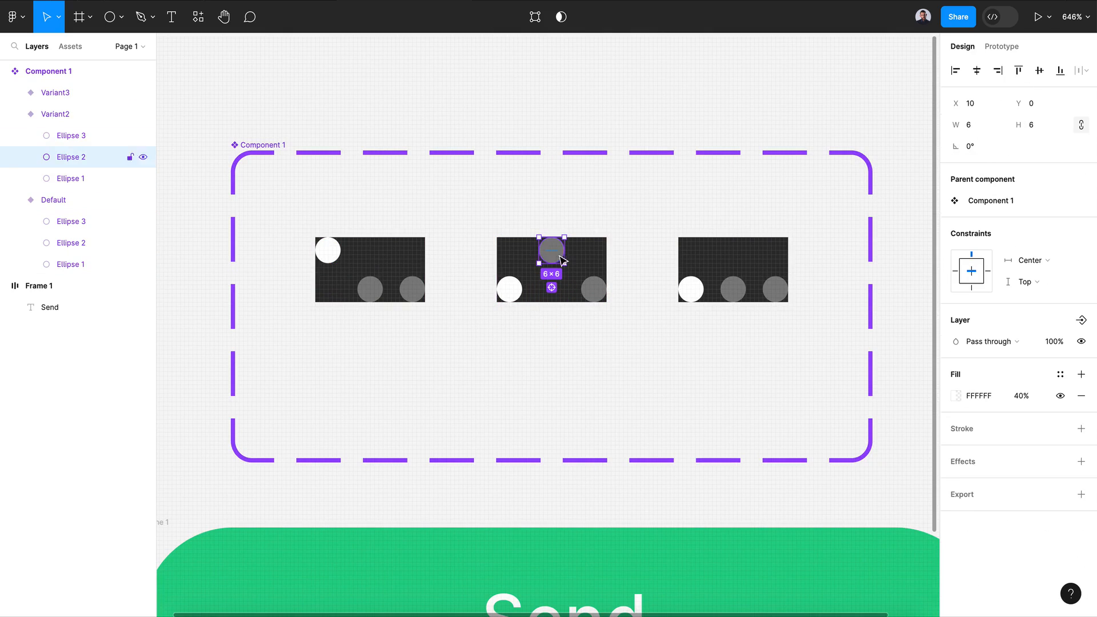
pyautogui.doubleClick(778, 292)
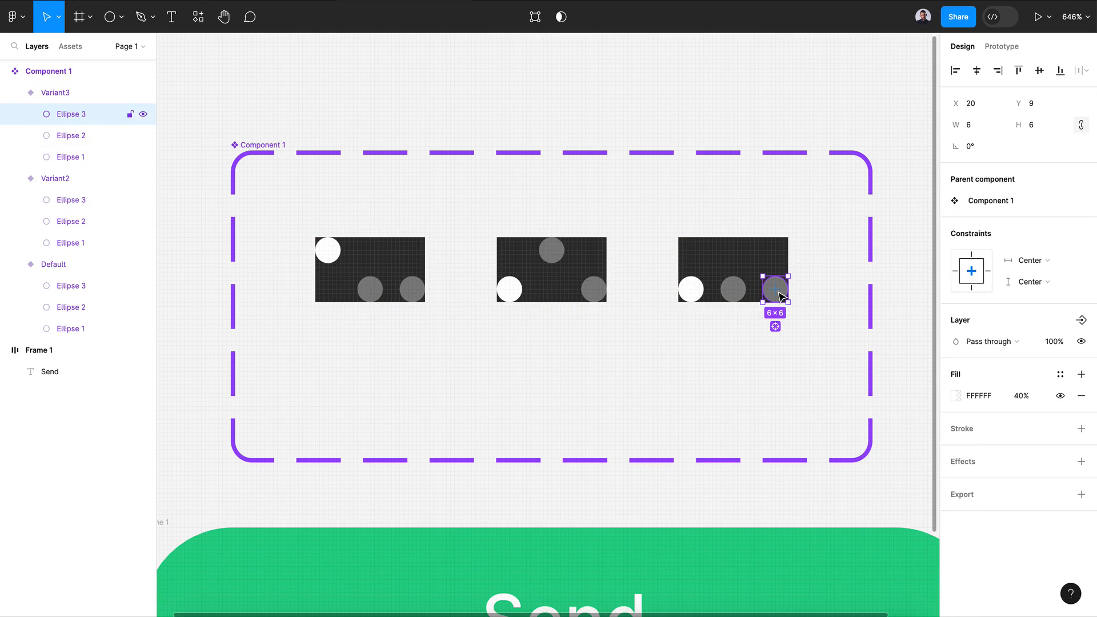
pyautogui.click(1018, 70)
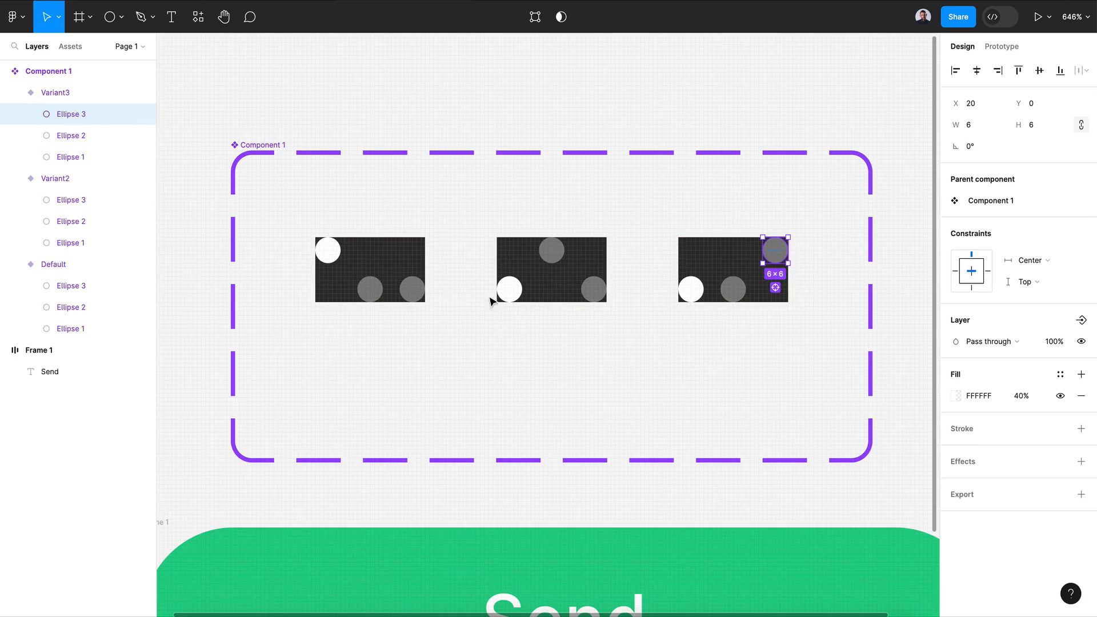
# In the second variant, set the first circle's fill opacity to 40% and the middle circle's fill opacity to 100%.
pyautogui.doubleClick(516, 295)
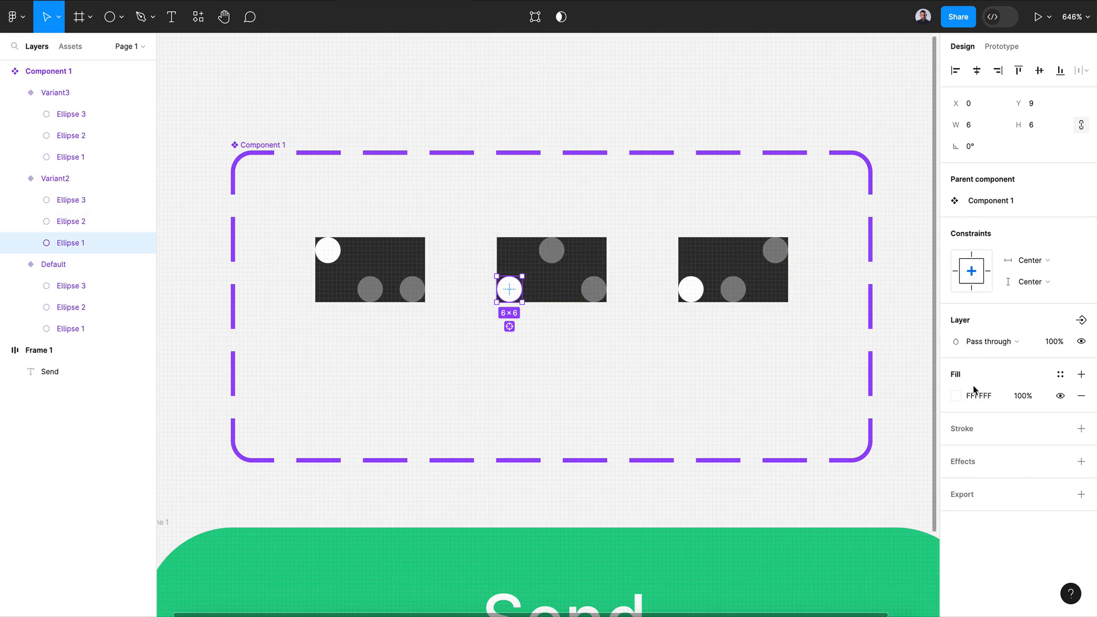
pyautogui.click(955, 396)
pyautogui.moveTo(881, 470); pyautogui.dragTo(866, 471)
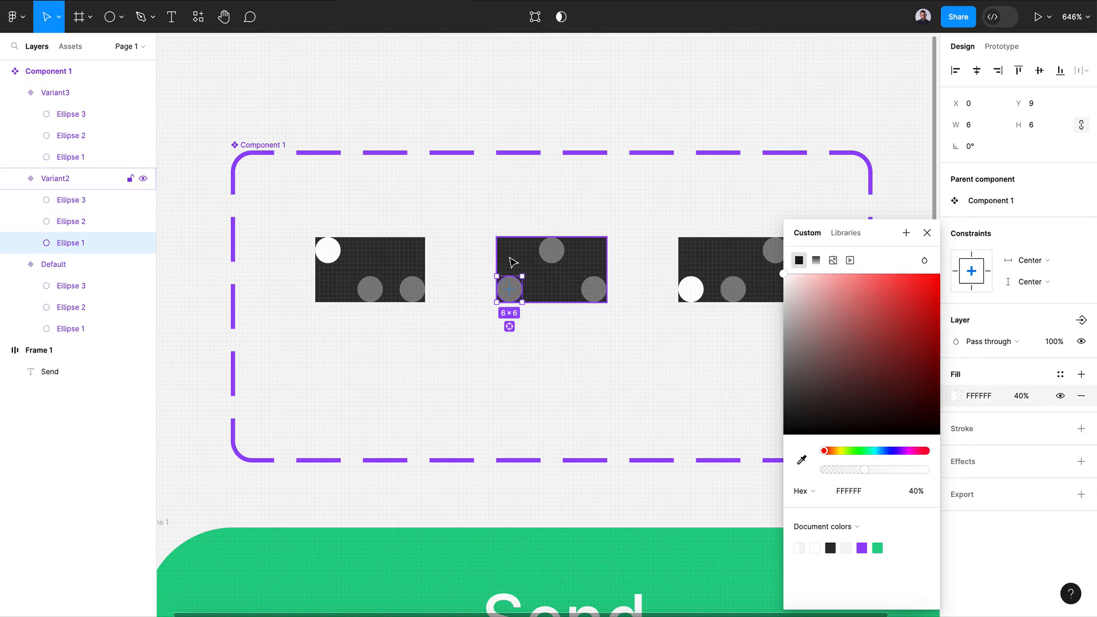
pyautogui.click(550, 249)
pyautogui.click(957, 399)
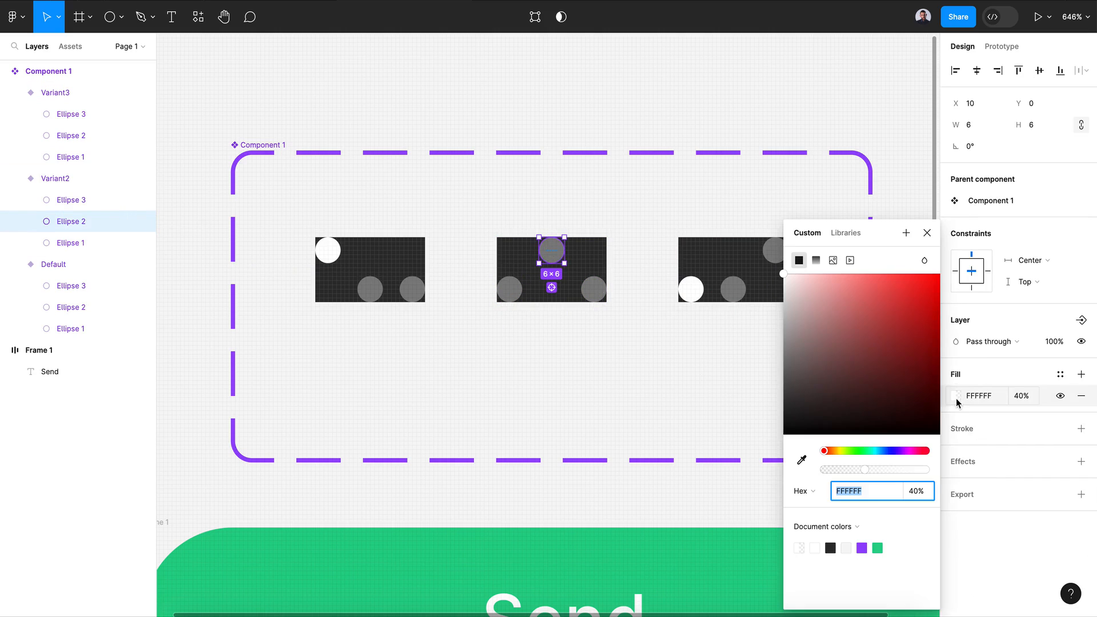
pyautogui.moveTo(866, 476); pyautogui.dragTo(939, 476)
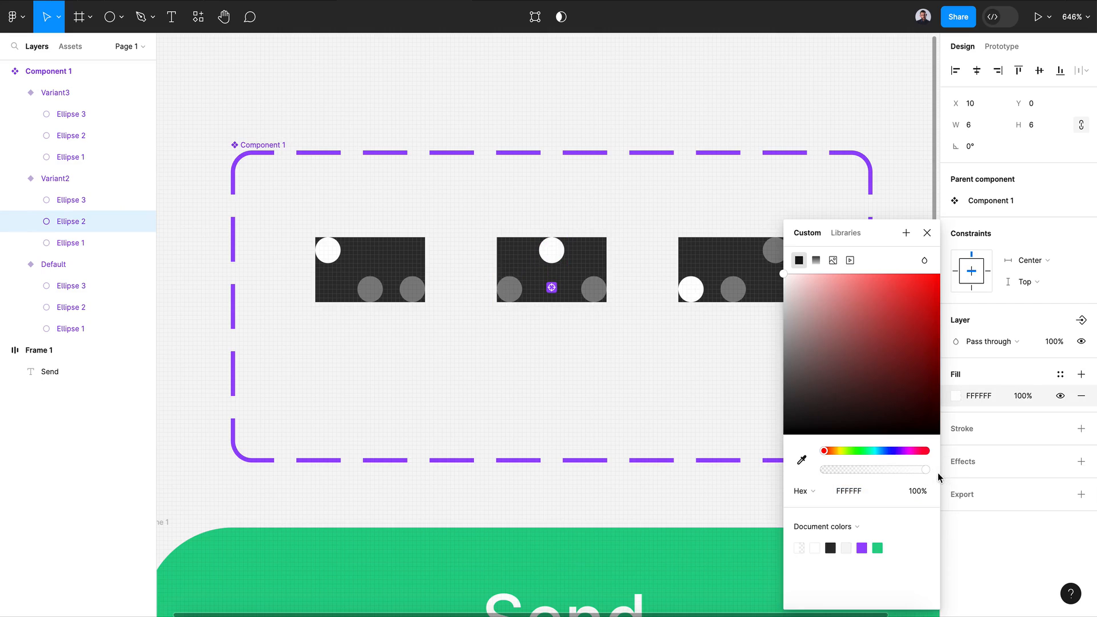
# In the third variant, set the first circle's fill opacity to 40% and the last circle's fill opacity to 100%.
pyautogui.click(690, 289)
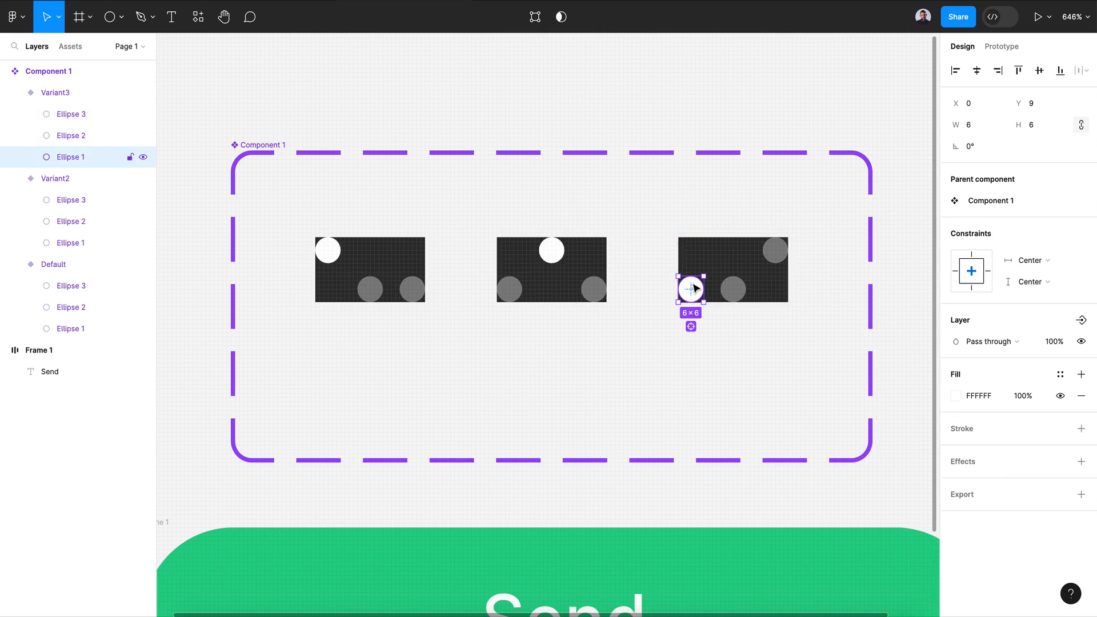
pyautogui.click(955, 405)
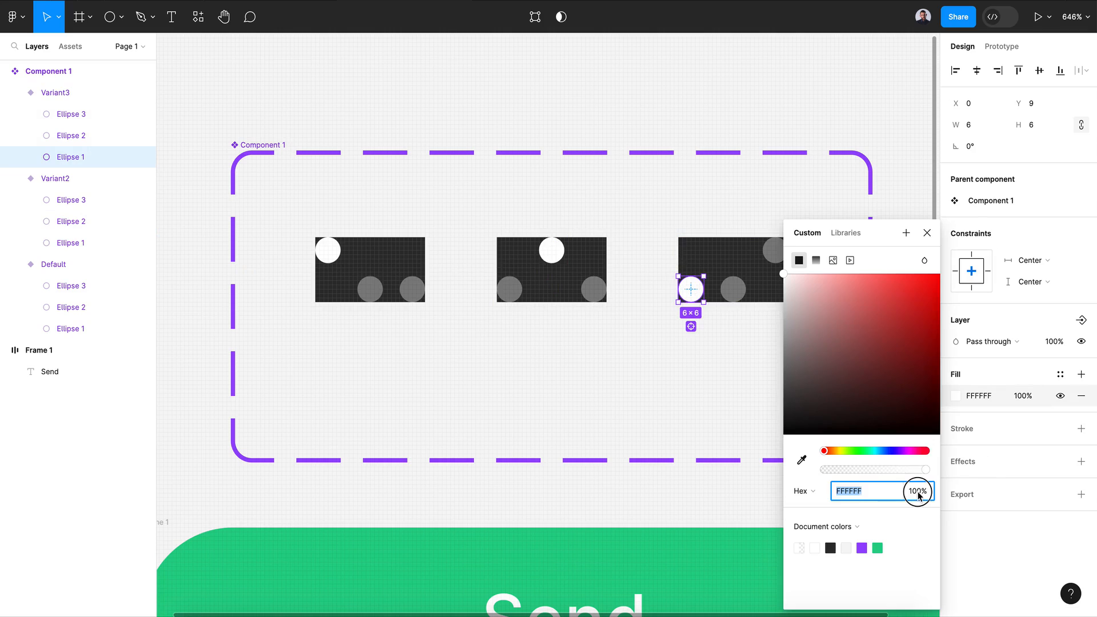
pyautogui.moveTo(919, 494); pyautogui.dragTo(900, 490)
pyautogui.write('4')
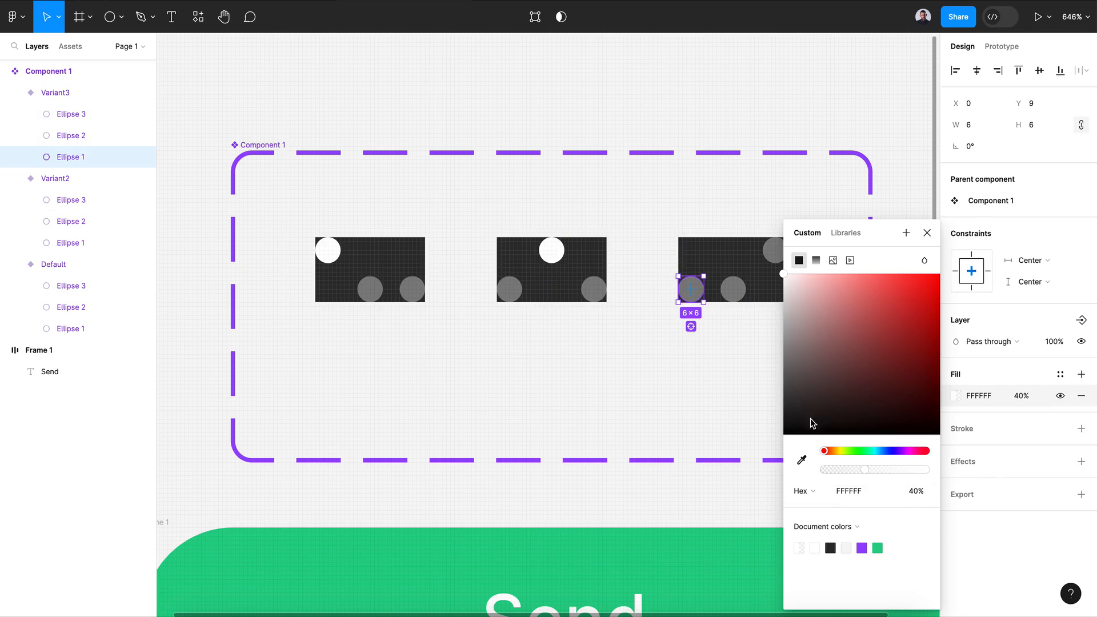
pyautogui.doubleClick(777, 257)
pyautogui.click(182, 25)
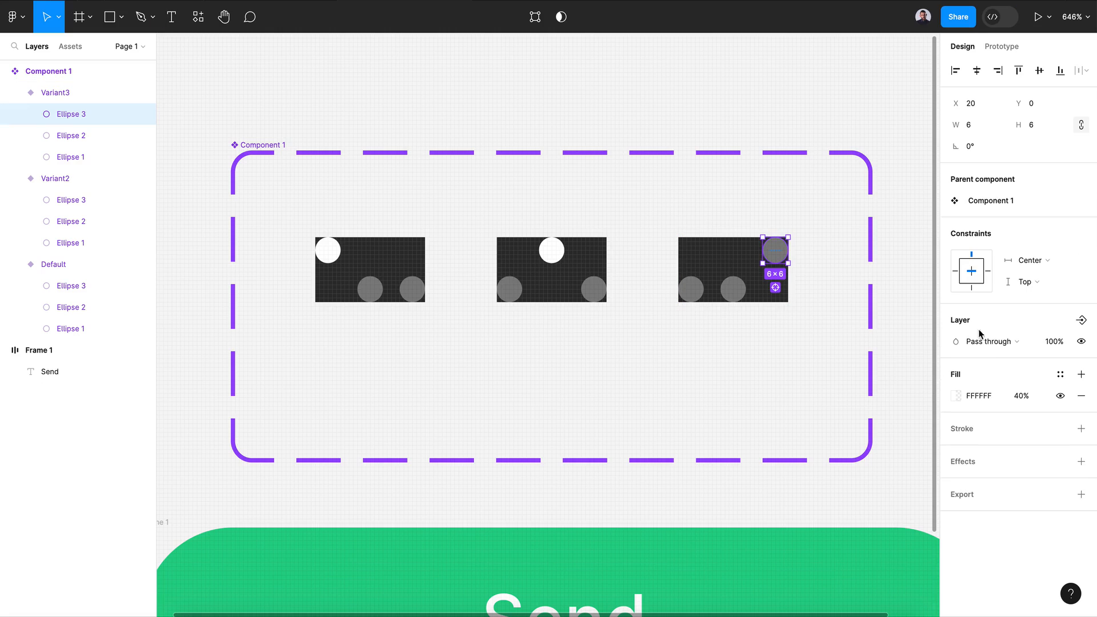
pyautogui.click(956, 396)
pyautogui.moveTo(864, 476); pyautogui.dragTo(934, 474)
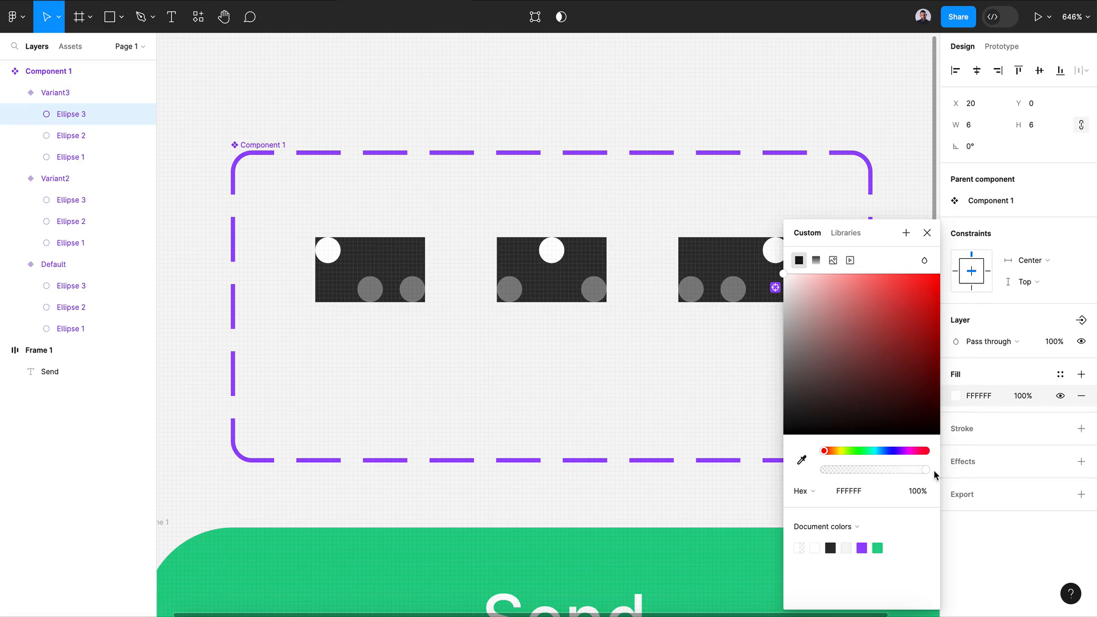
pyautogui.click(925, 233)
pyautogui.click(713, 397)
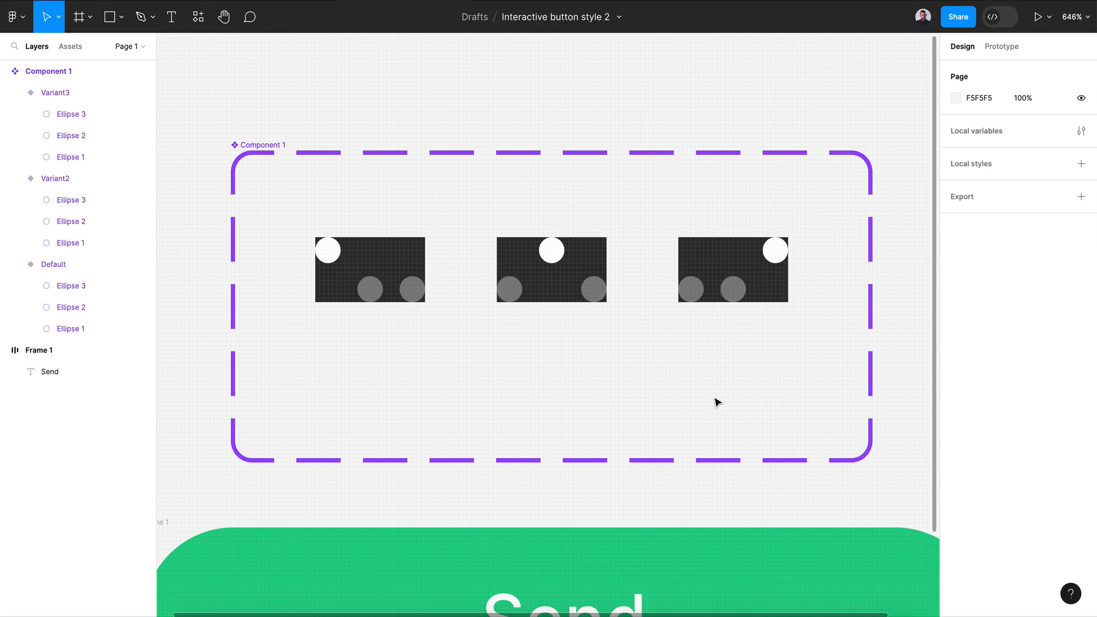
# Add a prototype interaction from the default dots variant to the second variant.
pyautogui.scroll(-1, 715, 403)
pyautogui.scroll(-3, 713, 402)
pyautogui.scroll(-2, 713, 402)
pyautogui.hscroll(1, 713, 402)
pyautogui.click(668, 242)
pyautogui.click(449, 233)
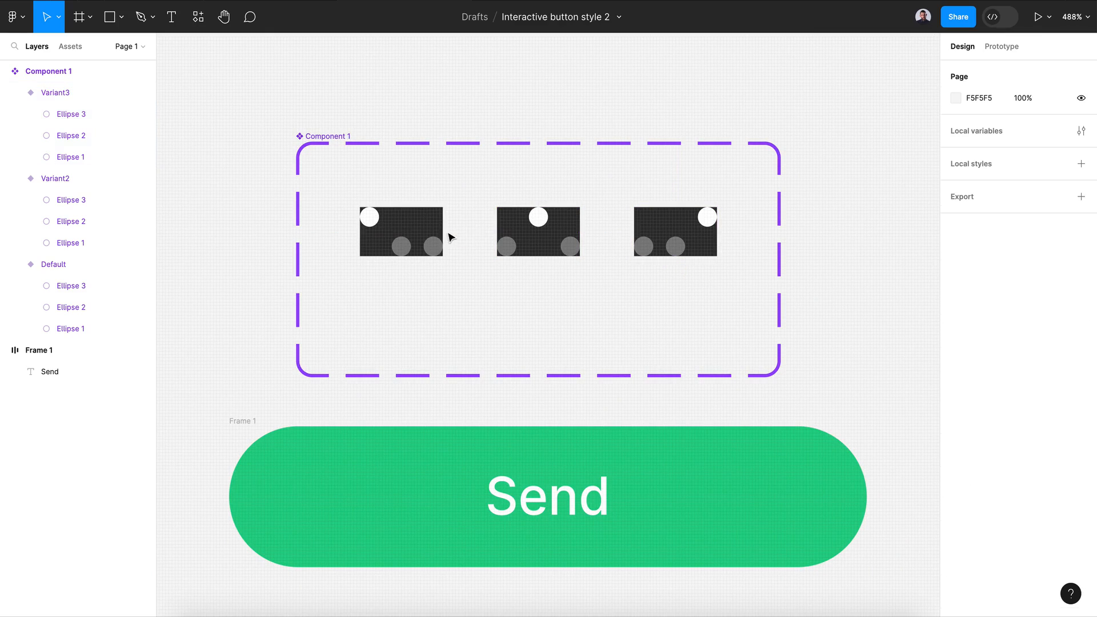
pyautogui.click(407, 232)
pyautogui.click(1004, 49)
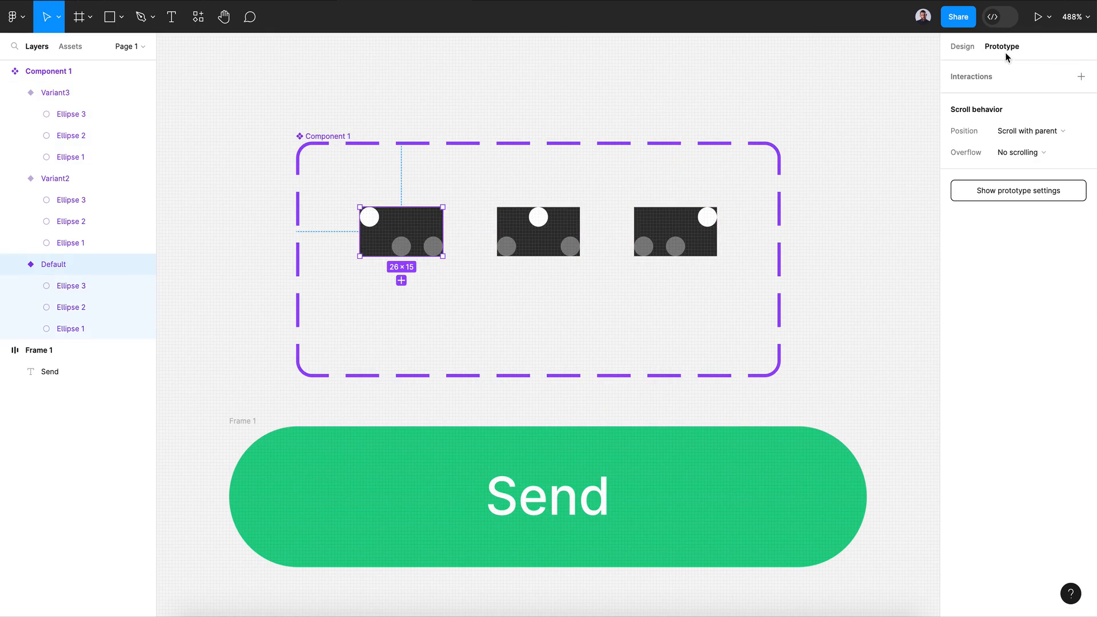
pyautogui.moveTo(446, 240)
pyautogui.moveTo(442, 231); pyautogui.dragTo(503, 246)
# Set the default variant's interaction to run after a 1 ms delay with the Smart animate transition.
pyautogui.click(463, 265)
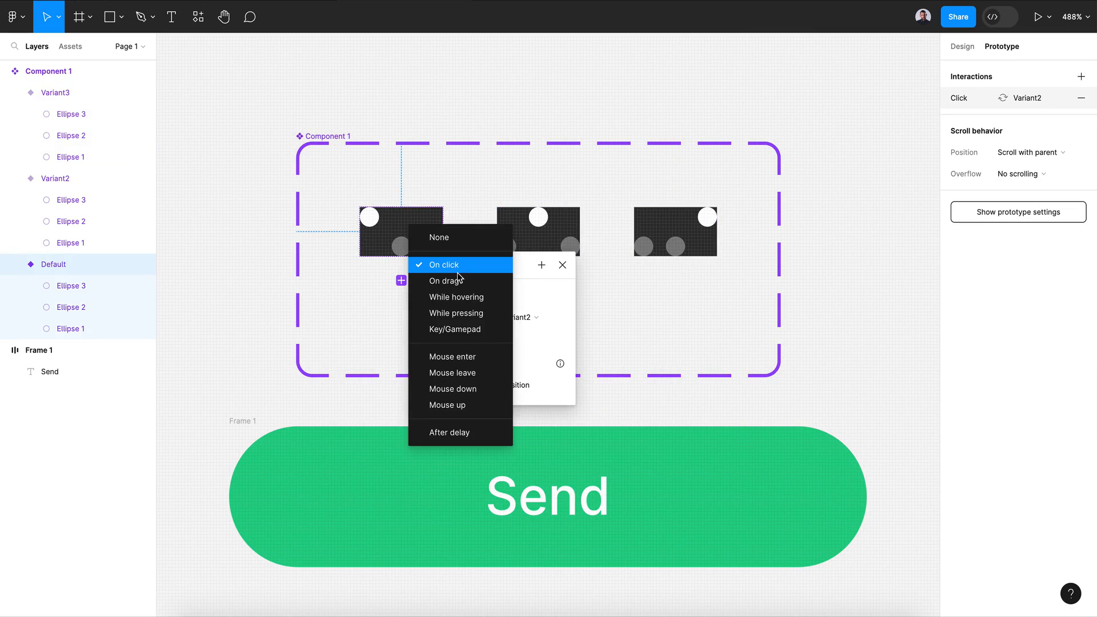
pyautogui.click(445, 434)
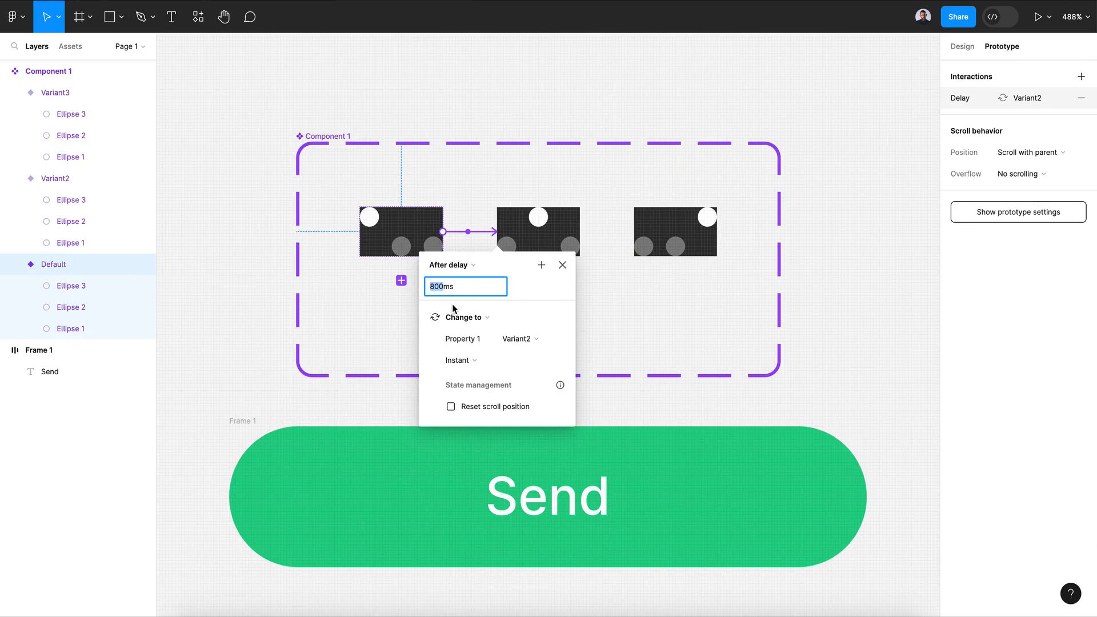
pyautogui.click(476, 360)
pyautogui.click(500, 400)
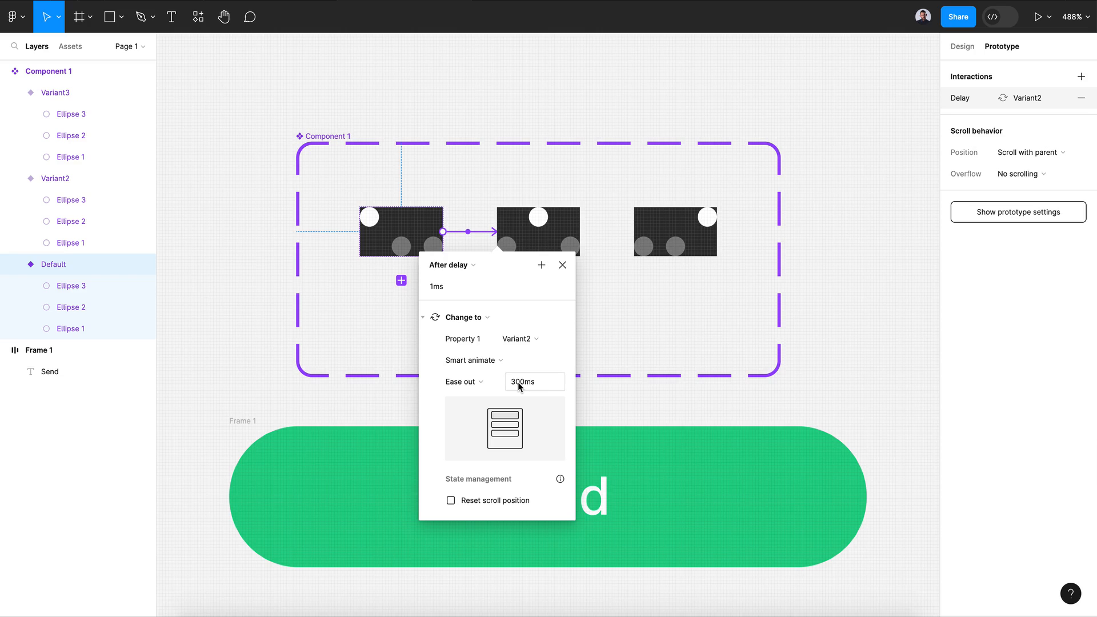
# Connect the second variant to the third variant with an interaction that runs after a 1 ms delay.
pyautogui.click(580, 234)
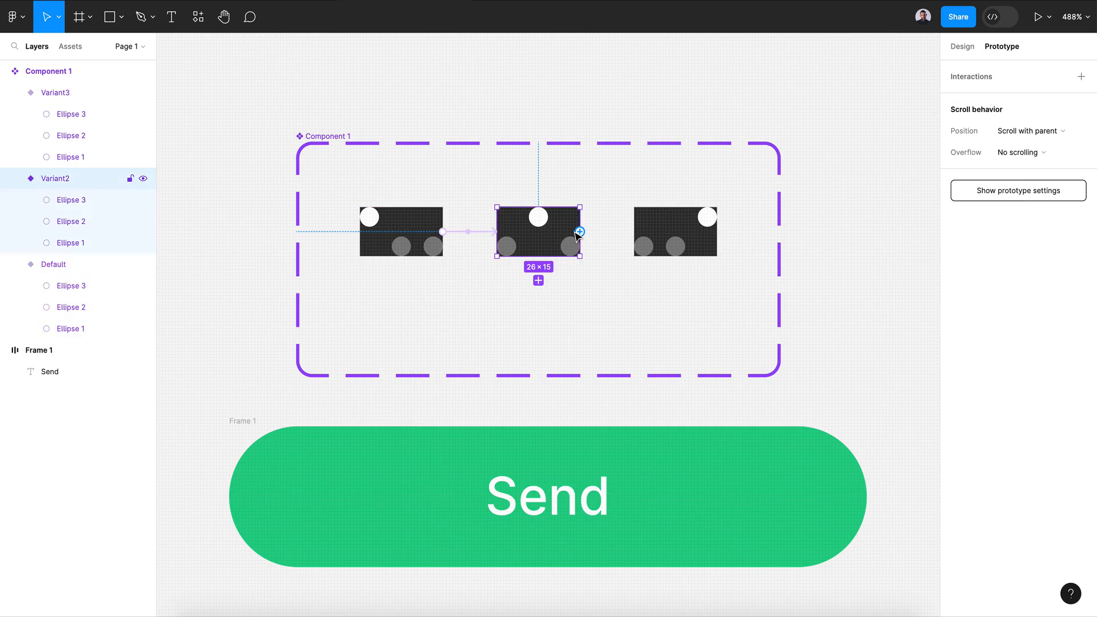
pyautogui.moveTo(580, 234); pyautogui.dragTo(673, 238)
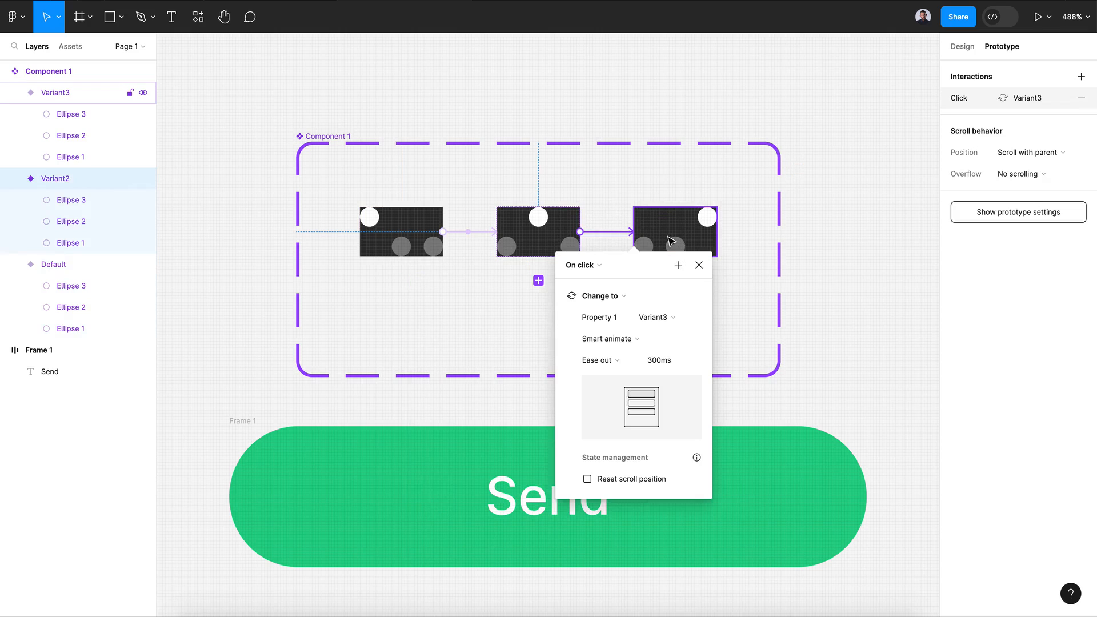
pyautogui.click(571, 264)
pyautogui.click(598, 432)
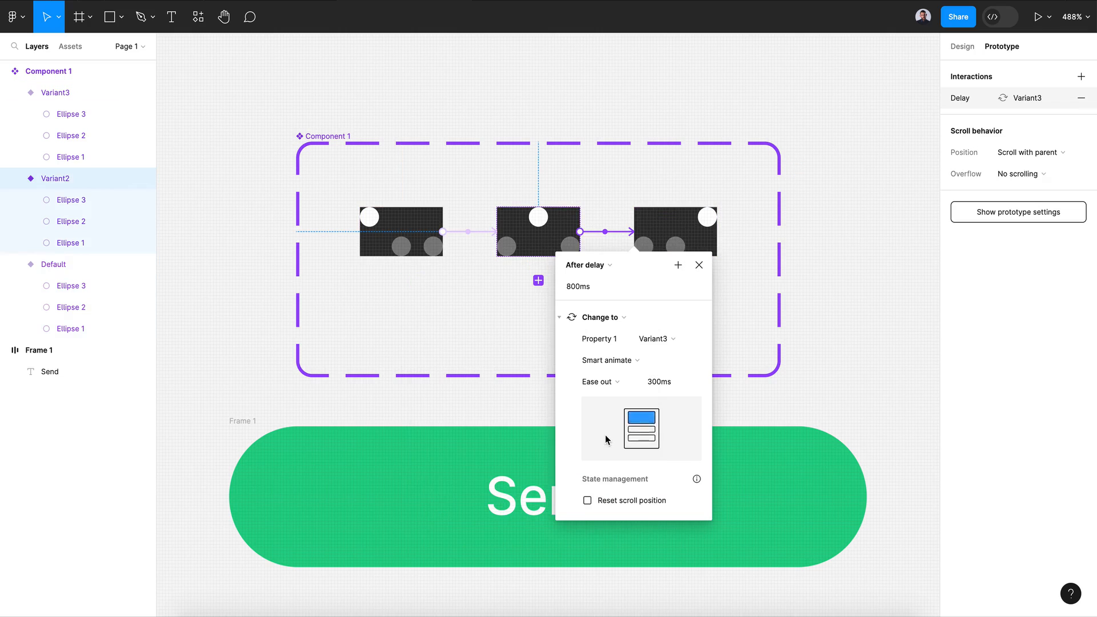
pyautogui.click(579, 288)
pyautogui.moveTo(580, 290); pyautogui.dragTo(559, 292)
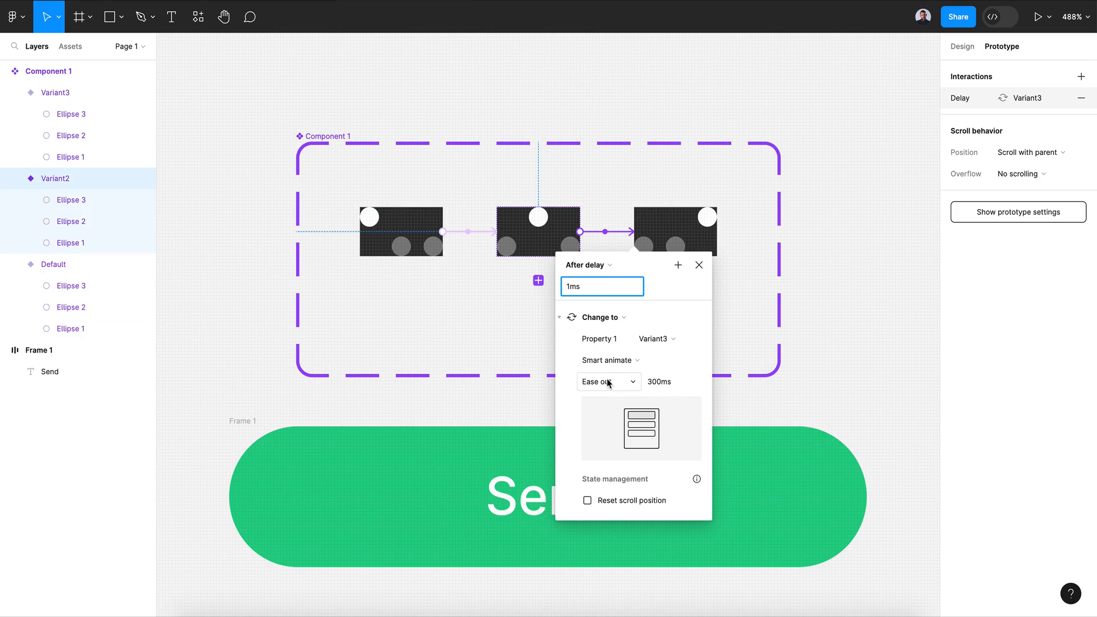
# Connect the third variant back to the default variant with an interaction that runs after a 1 ms delay.
pyautogui.click(657, 225)
pyautogui.moveTo(717, 232); pyautogui.dragTo(420, 236)
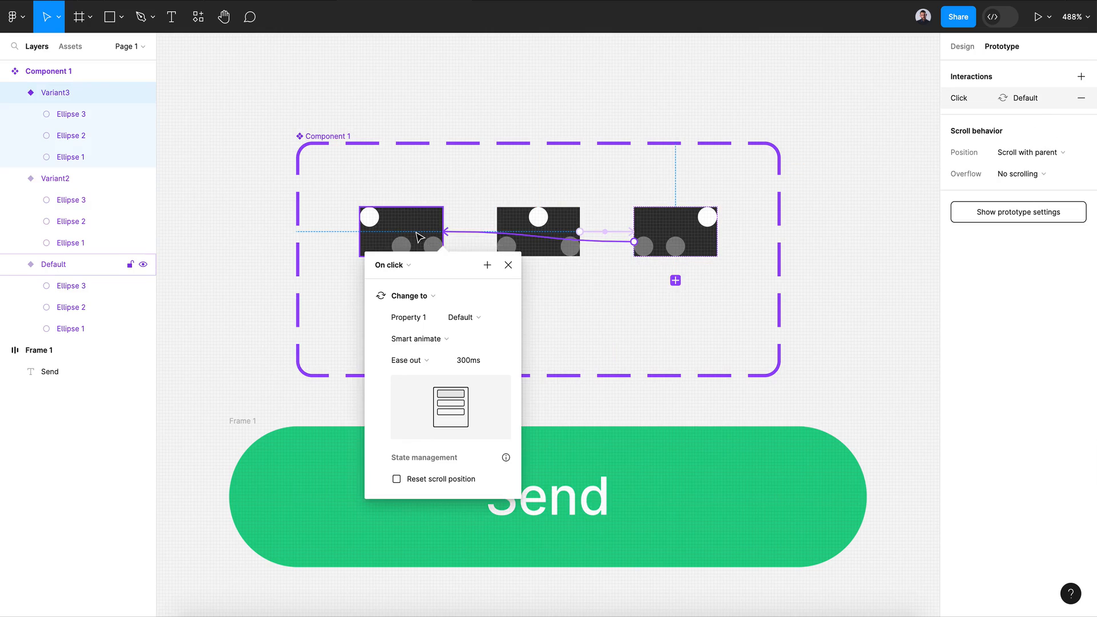
pyautogui.click(399, 264)
pyautogui.click(409, 432)
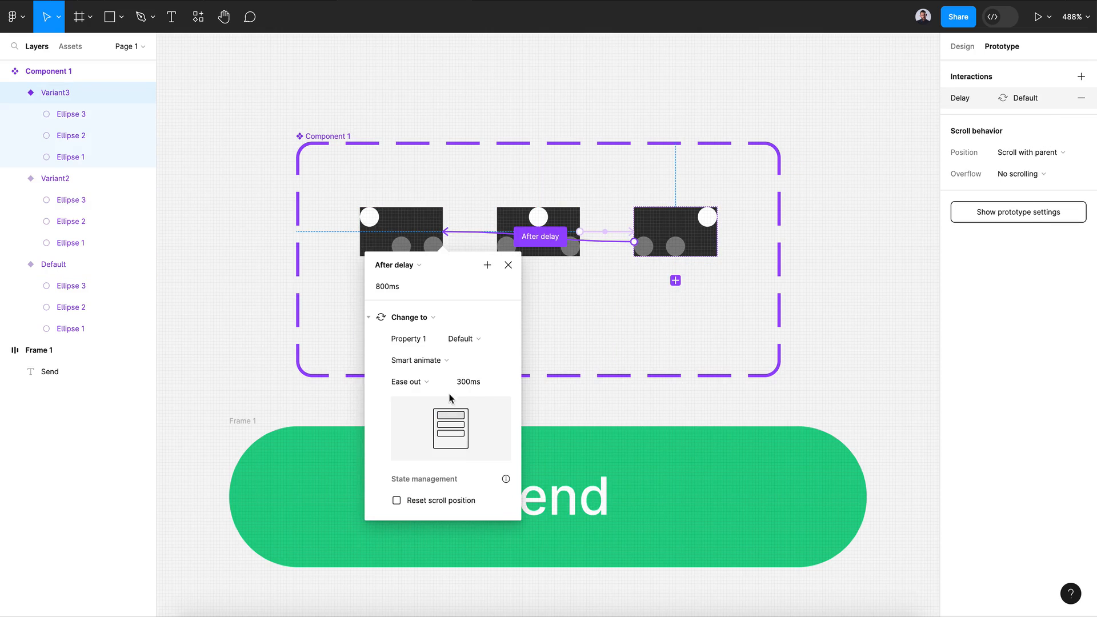
pyautogui.click(384, 286)
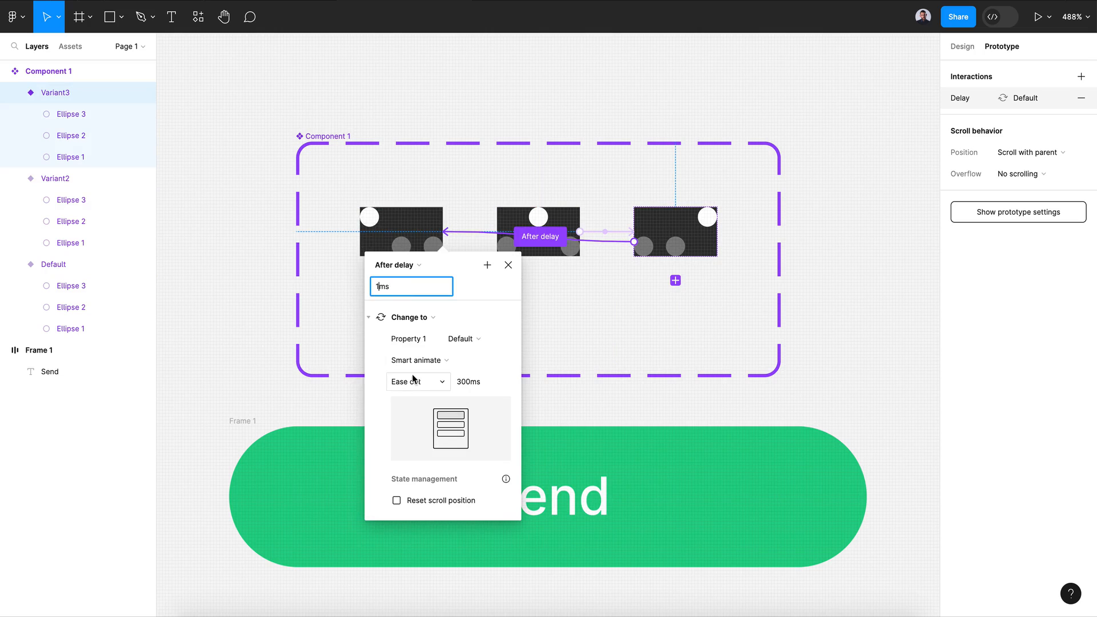
pyautogui.click(508, 264)
pyautogui.click(558, 341)
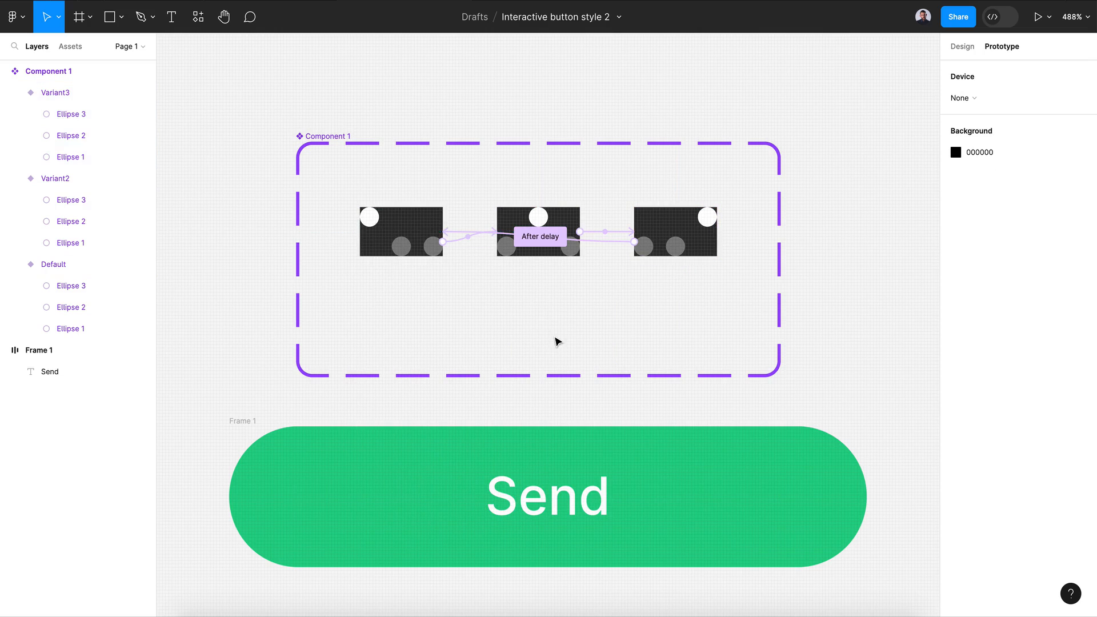
# Hide the dark background fill of all three dots variants.
pyautogui.click(421, 220)
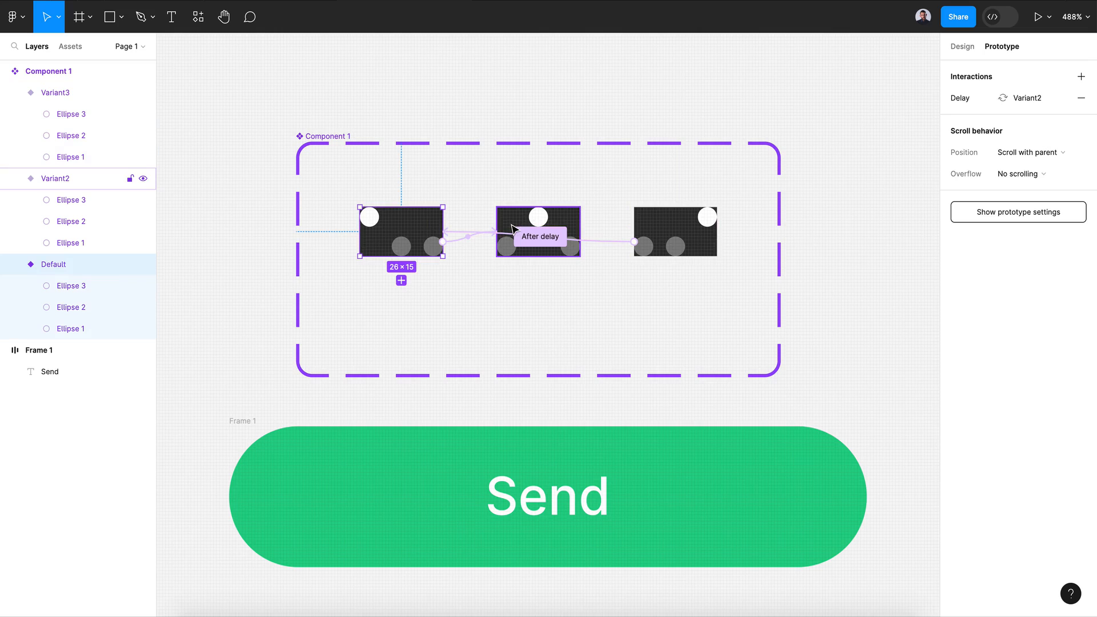
pyautogui.keyDown('shift'); pyautogui.click(512, 229); pyautogui.keyUp('shift')
pyautogui.keyDown('shift'); pyautogui.click(647, 229); pyautogui.keyUp('shift')
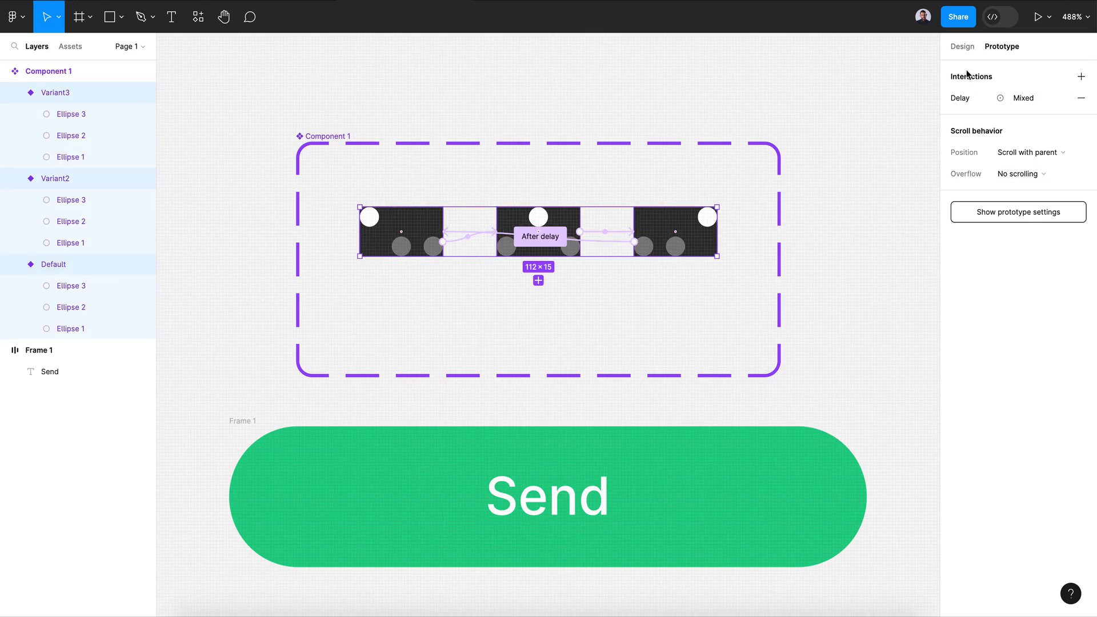
pyautogui.click(962, 47)
pyautogui.click(1060, 548)
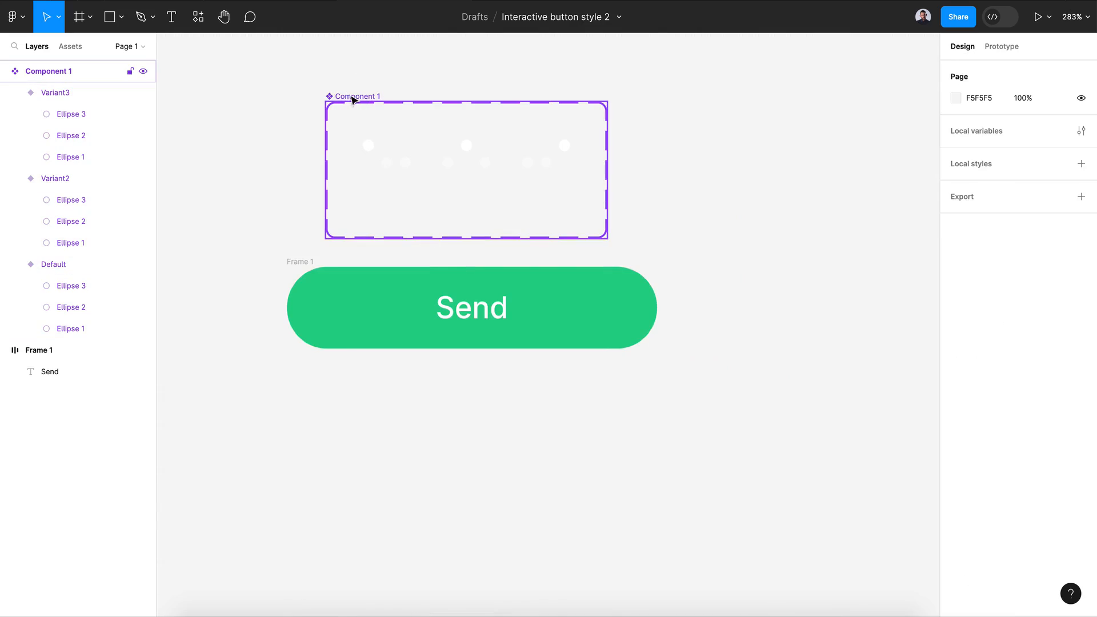
# Add a dark 2B2B2B fill to the dots component set.
pyautogui.click(353, 98)
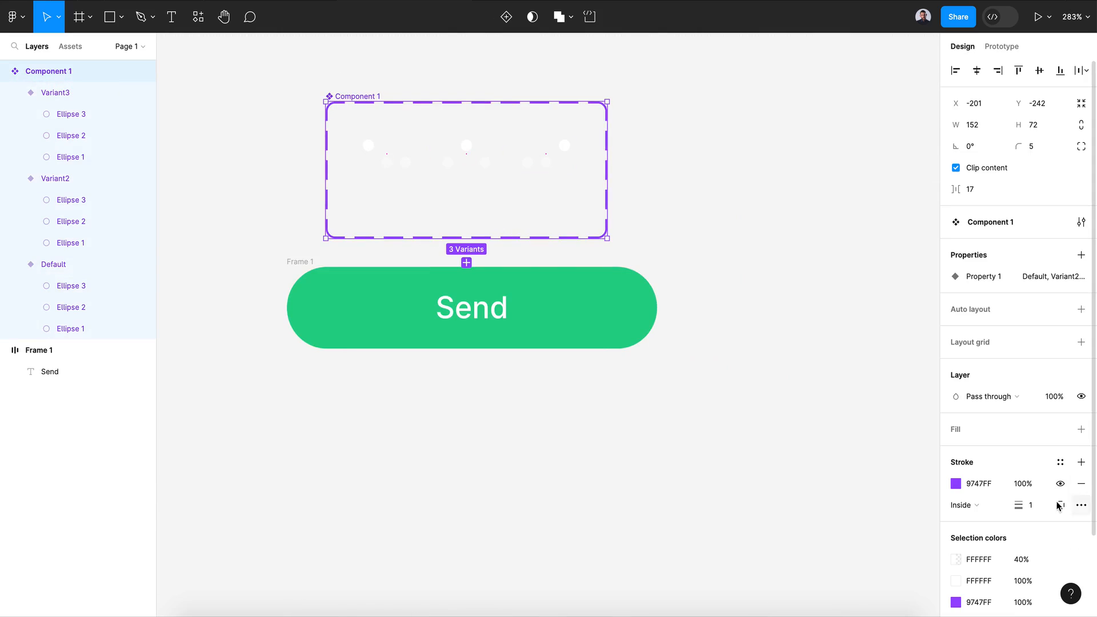
pyautogui.scroll(-3, 1008, 492)
pyautogui.click(1080, 360)
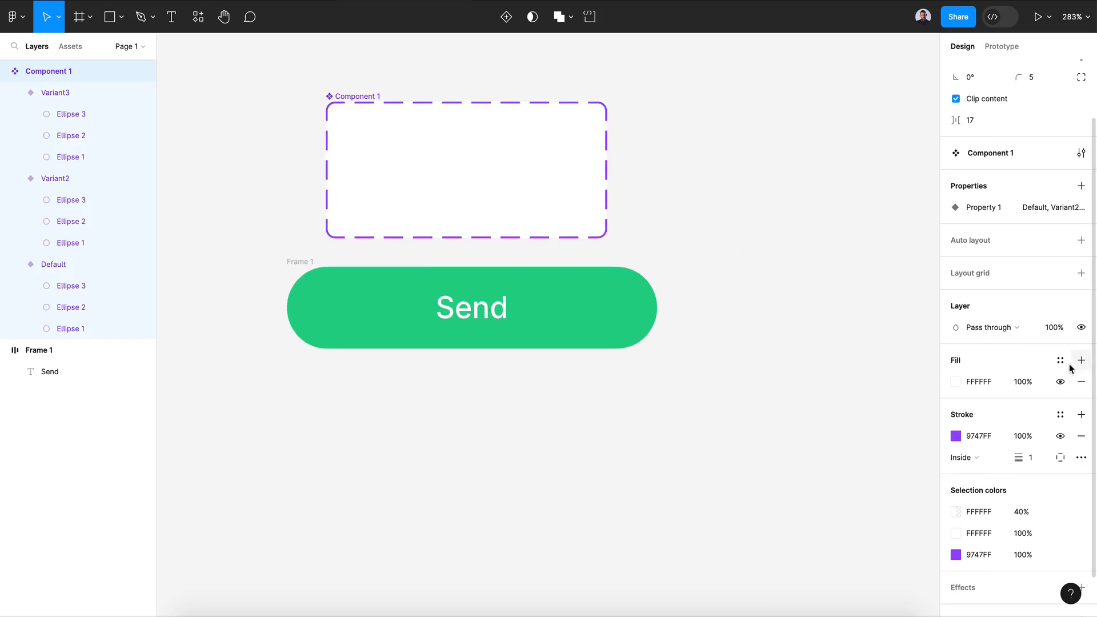
pyautogui.click(955, 381)
pyautogui.moveTo(854, 375); pyautogui.dragTo(774, 395)
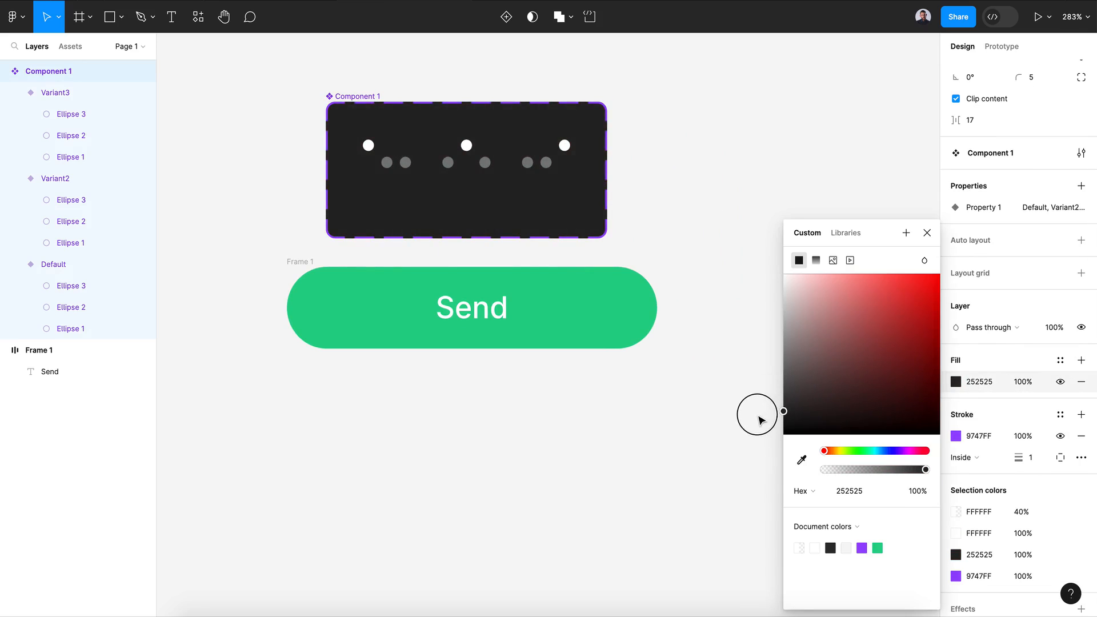
pyautogui.click(759, 420)
pyautogui.click(927, 232)
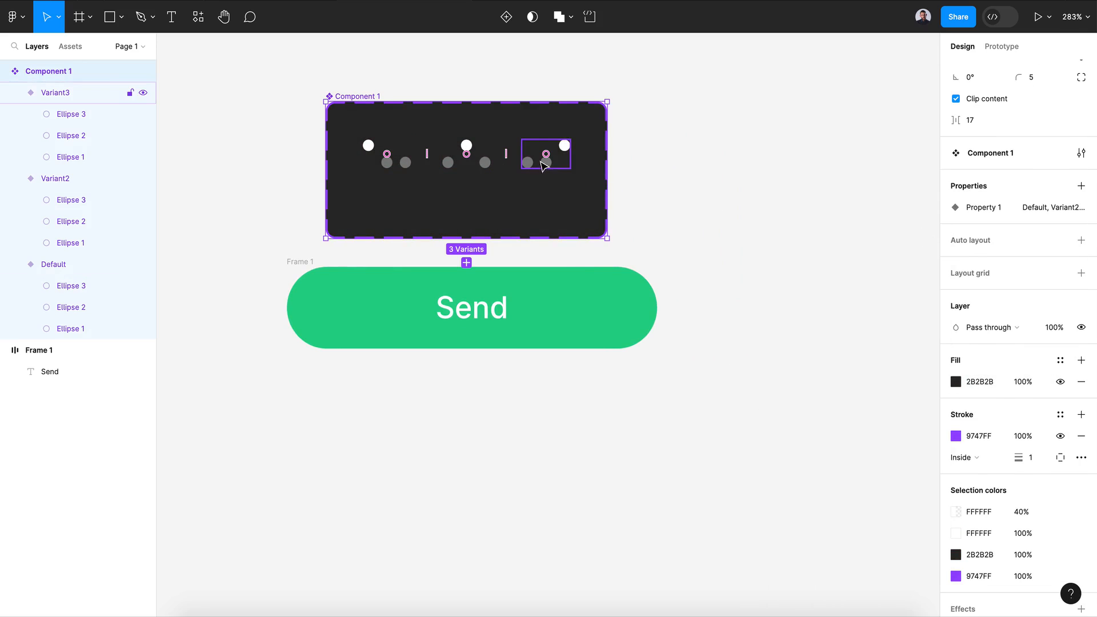
# Move the three dots variants down together to about the vertical middle of the component set.
pyautogui.click(407, 165)
pyautogui.click(489, 156)
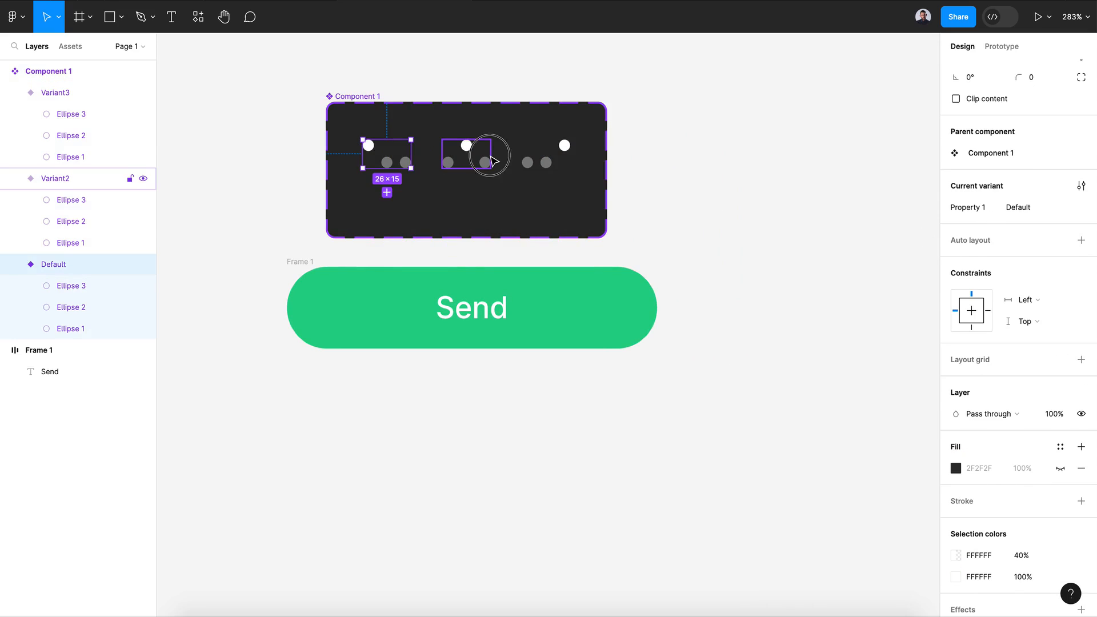
pyautogui.hotkey('ctrl', 'a')
pyautogui.moveTo(529, 154); pyautogui.dragTo(531, 173)
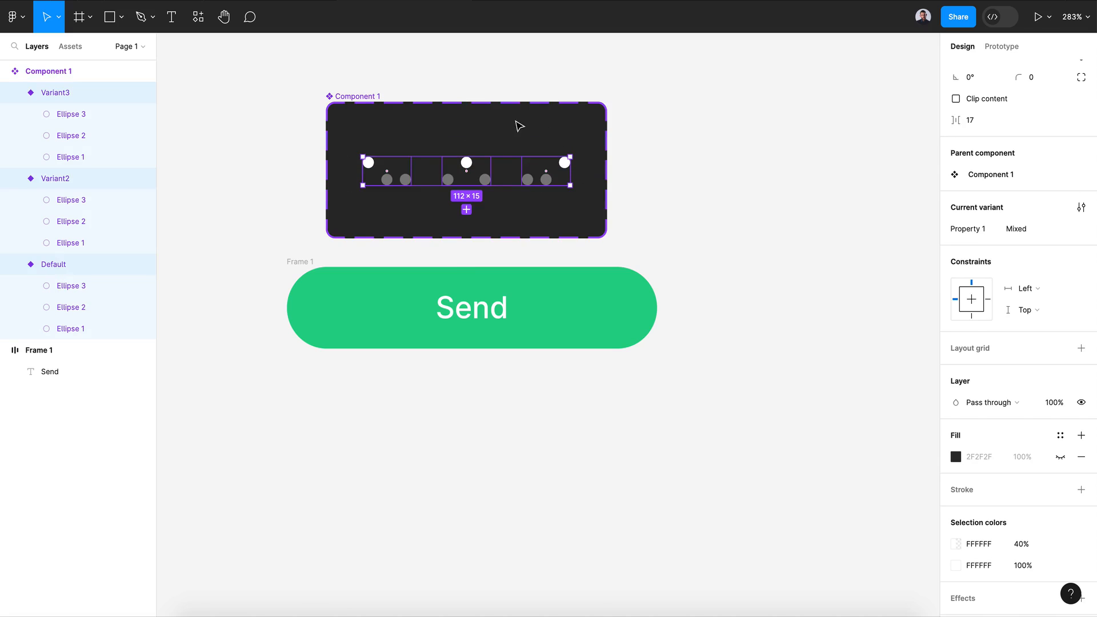
pyautogui.click(661, 188)
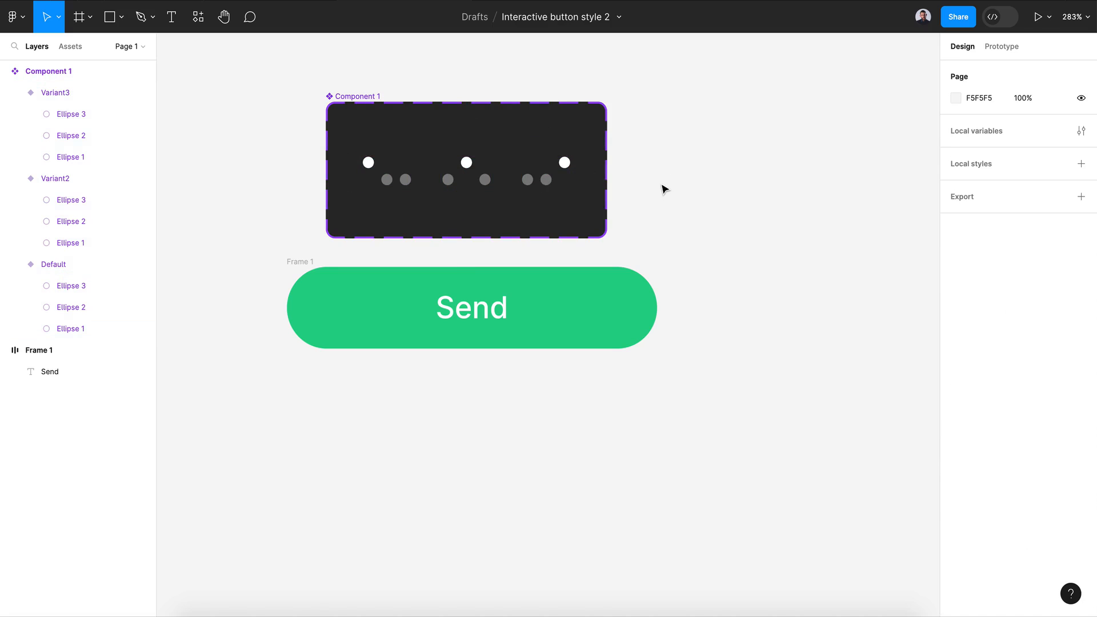
# Move the dots component set up to Y -250, farther above the Send button frame.
pyautogui.hscroll(3, 662, 188)
pyautogui.scroll(-2, 663, 189)
pyautogui.scroll(1, 663, 189)
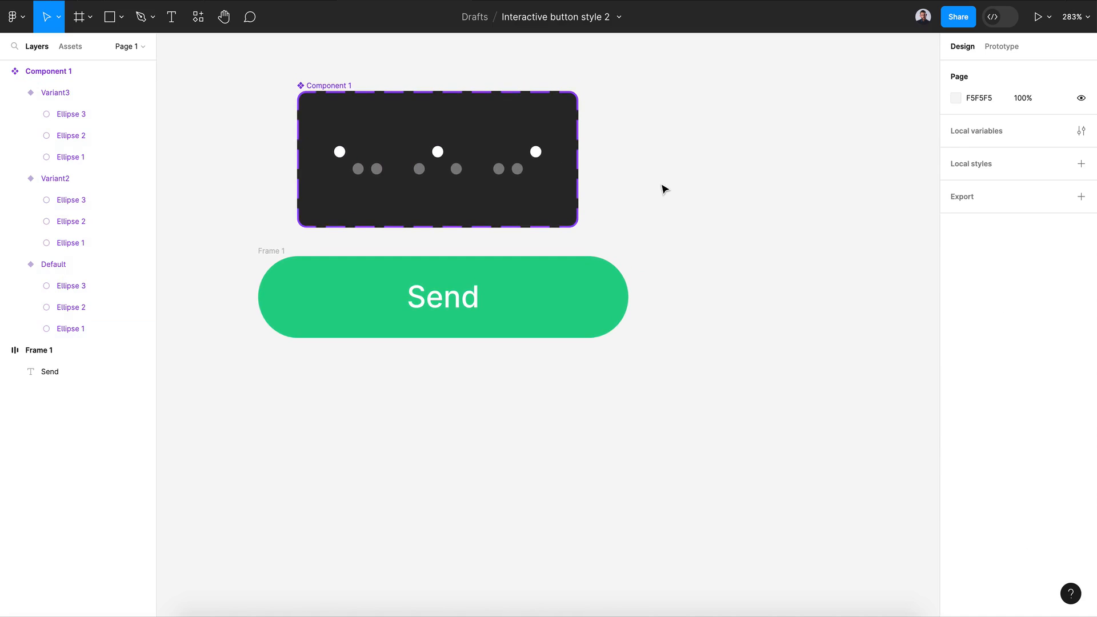
pyautogui.moveTo(332, 84); pyautogui.dragTo(332, 68)
pyautogui.hscroll(3, 630, 186)
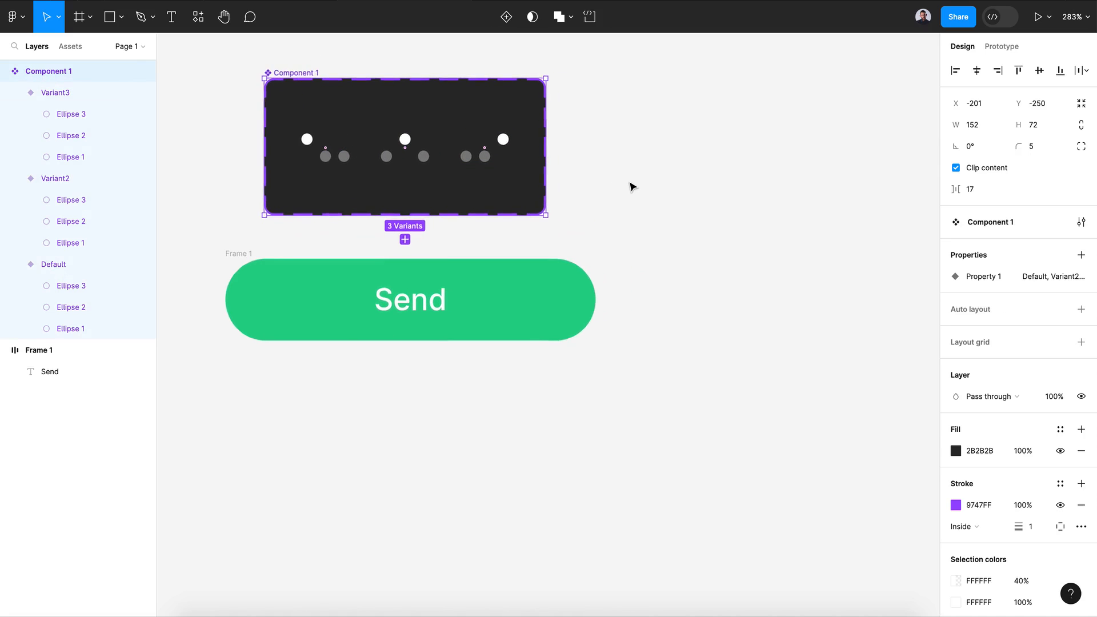
# Draw a test frame about 133 × 110 beside the dots component set and the Send button.
pyautogui.click(81, 17)
pyautogui.moveTo(670, 121)
pyautogui.mouseDown()
pyautogui.moveTo(857, 293)
pyautogui.moveTo(916, 330)
pyautogui.mouseUp()
# List the local component assets and rename the dots component set "Animated dots".
pyautogui.click(71, 47)
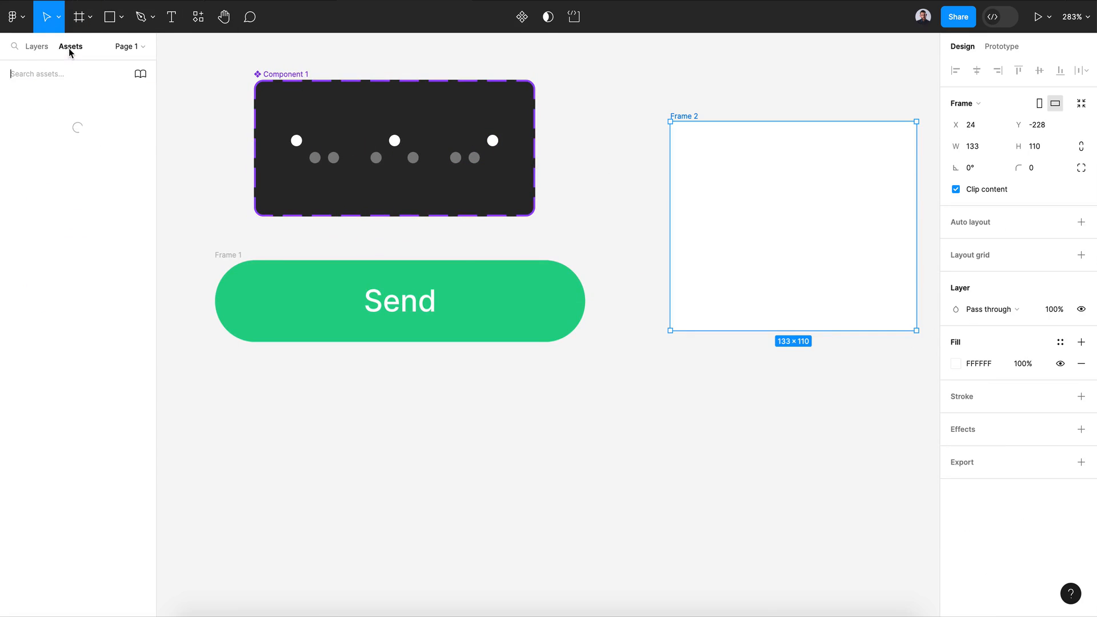
pyautogui.doubleClick(286, 75)
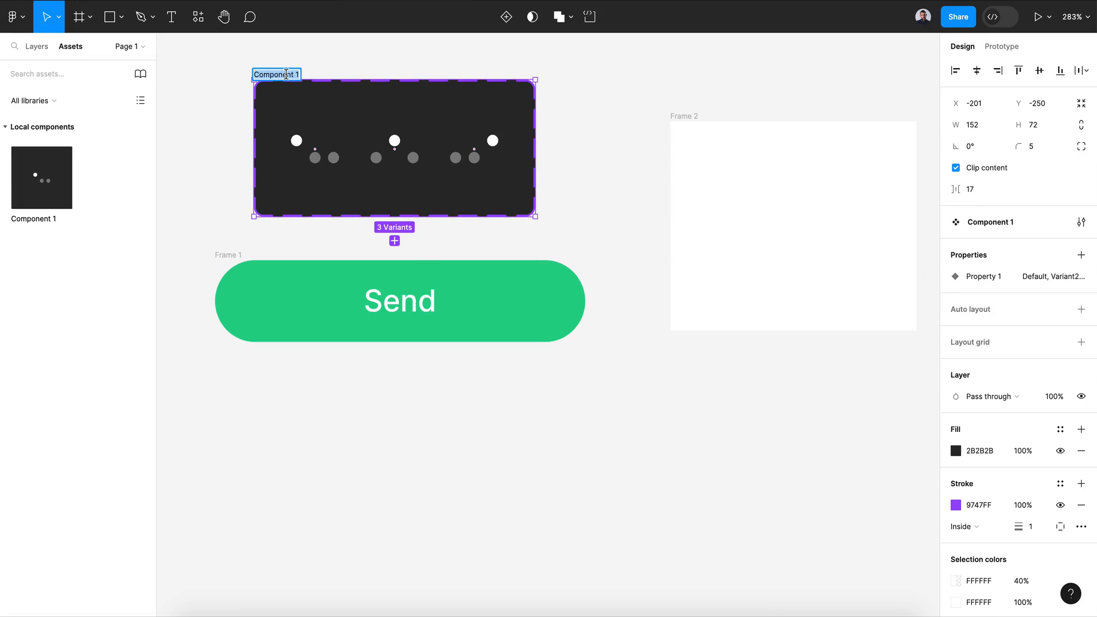
pyautogui.write('Animate')
pyautogui.write('d dots')
# Place an Animated dots instance near the middle of the white test frame.
pyautogui.moveTo(42, 178); pyautogui.dragTo(793, 232)
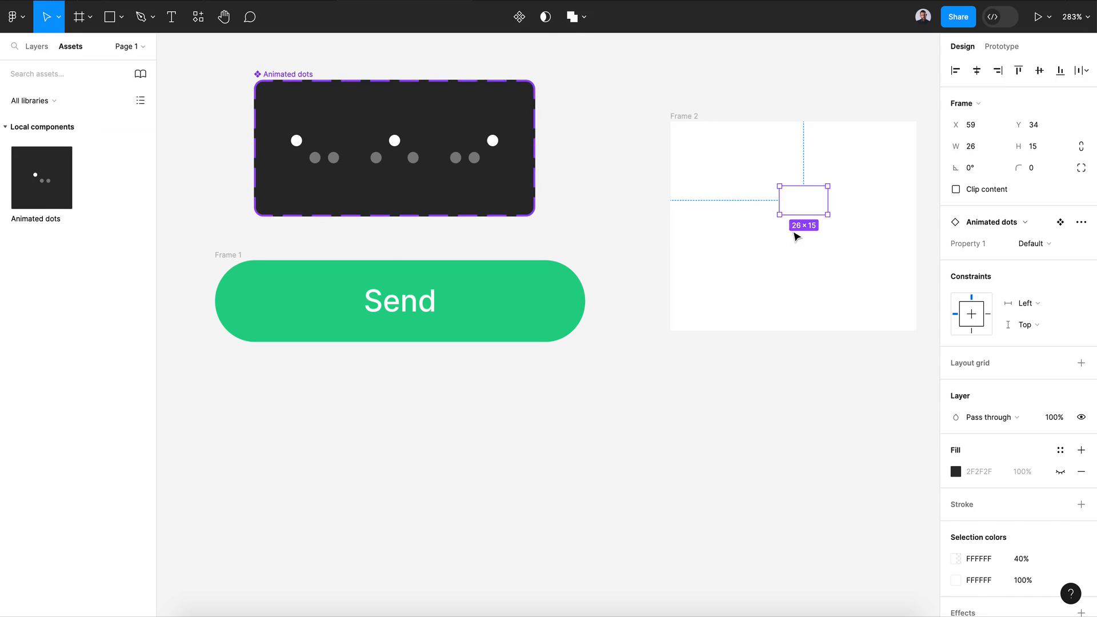
pyautogui.hscroll(2, 793, 232)
pyautogui.moveTo(728, 224); pyautogui.dragTo(713, 239)
# Change the test frame's fill to dark grey 4A4A4A.
pyautogui.click(644, 173)
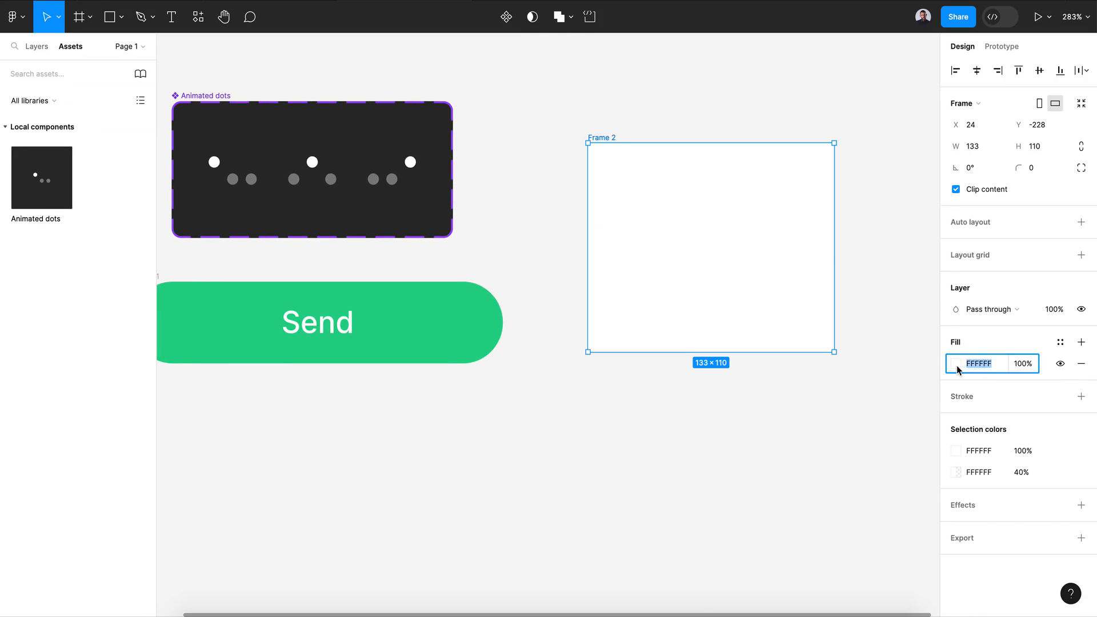
pyautogui.click(955, 364)
pyautogui.moveTo(880, 352); pyautogui.dragTo(783, 387)
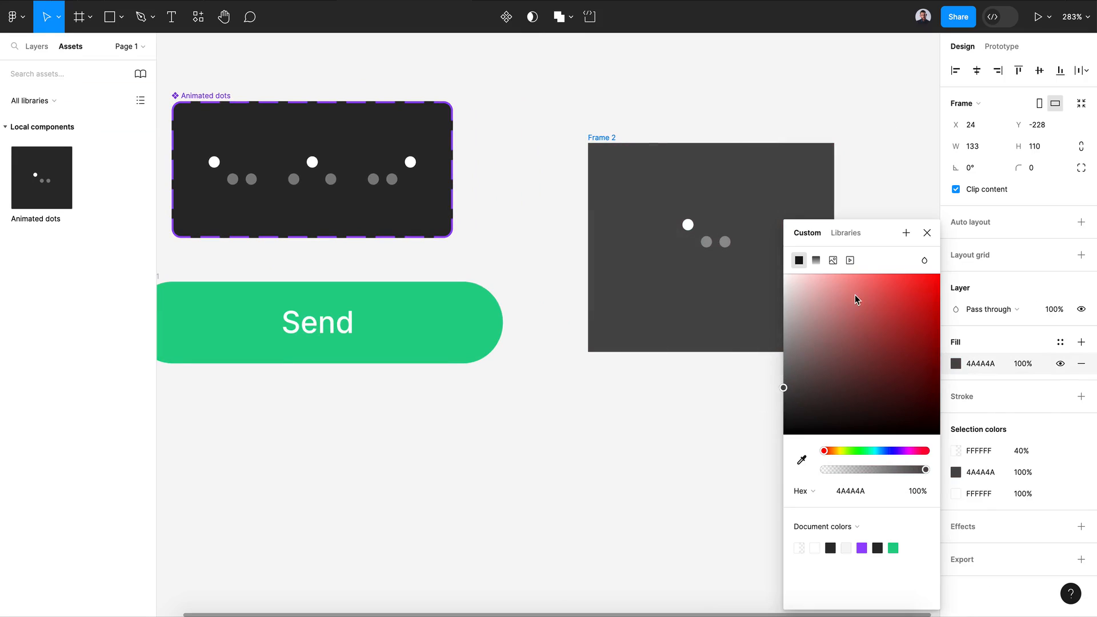
pyautogui.click(925, 234)
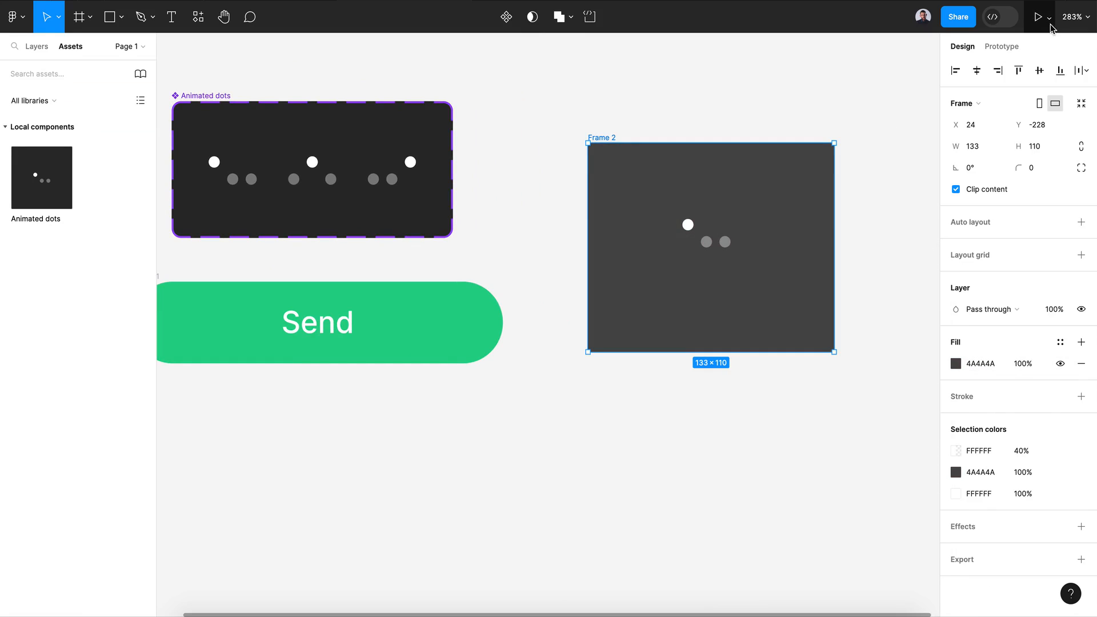
# Preview the test frame to watch the looping dots animation, and close the preview.
pyautogui.click(1050, 25)
pyautogui.click(1015, 68)
pyautogui.moveTo(478, 393); pyautogui.dragTo(607, 392)
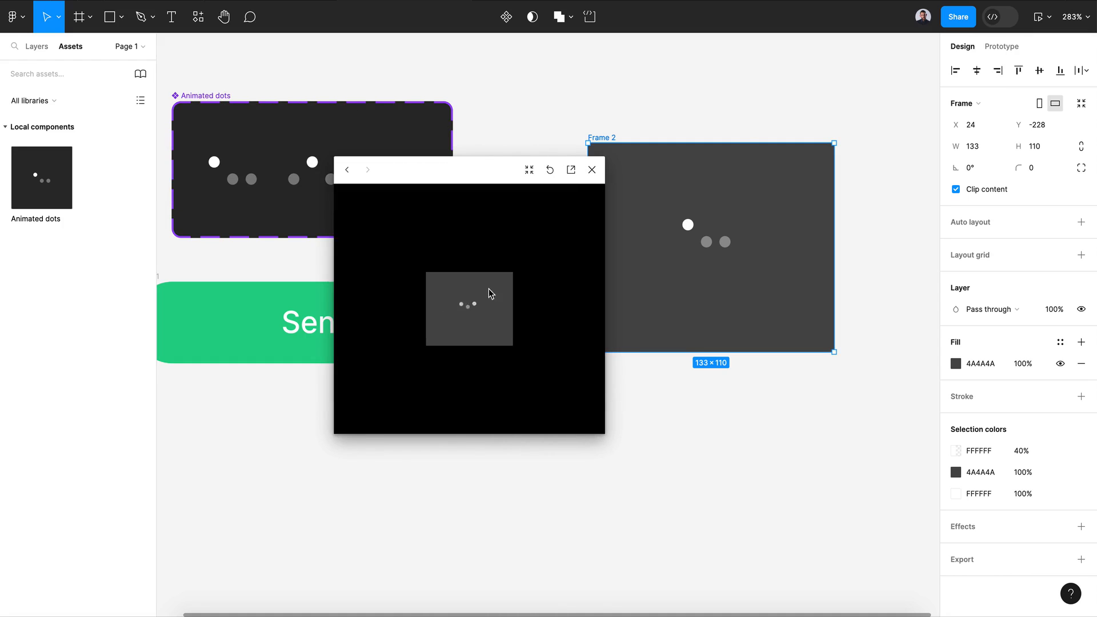
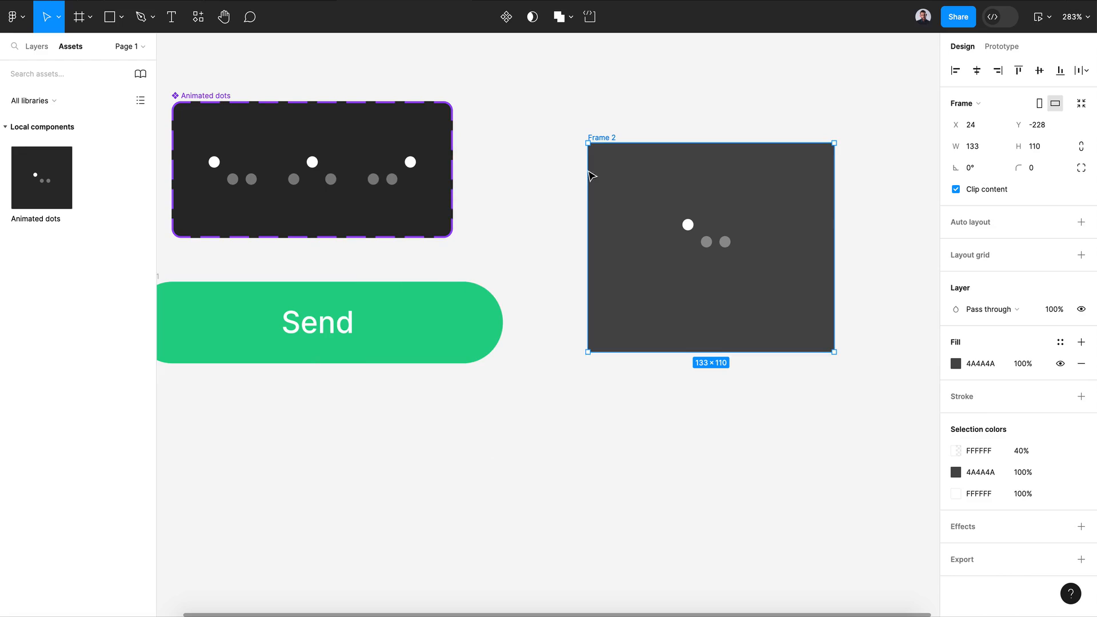
pyautogui.click(532, 240)
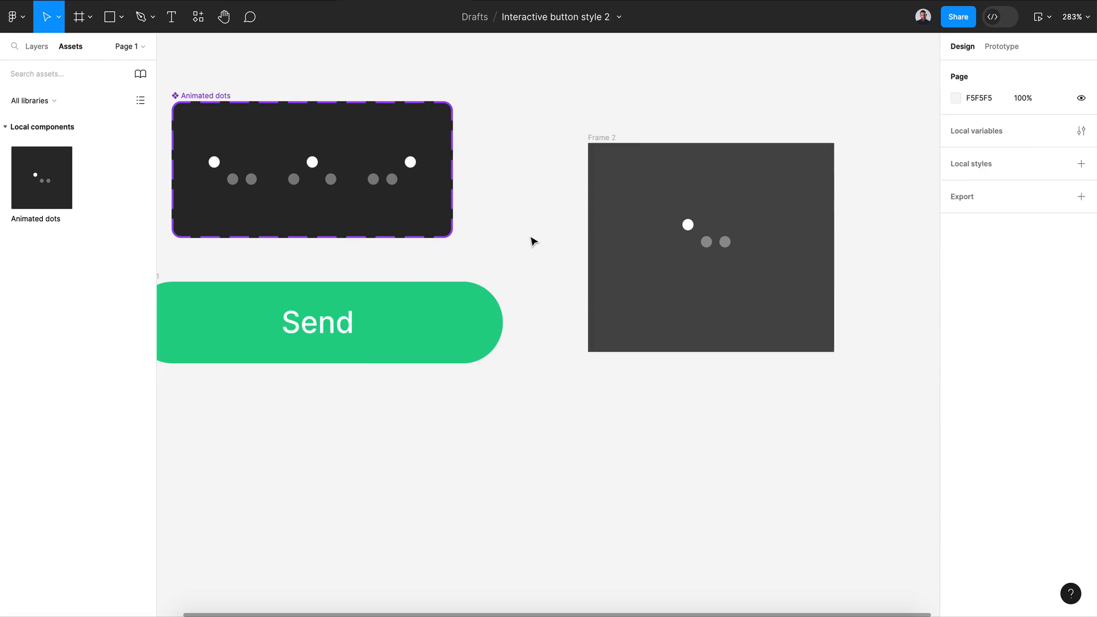
# Delete the test frame together with its dots instance.
pyautogui.scroll(-3, 738, 237)
pyautogui.click(734, 239)
pyautogui.click(675, 184)
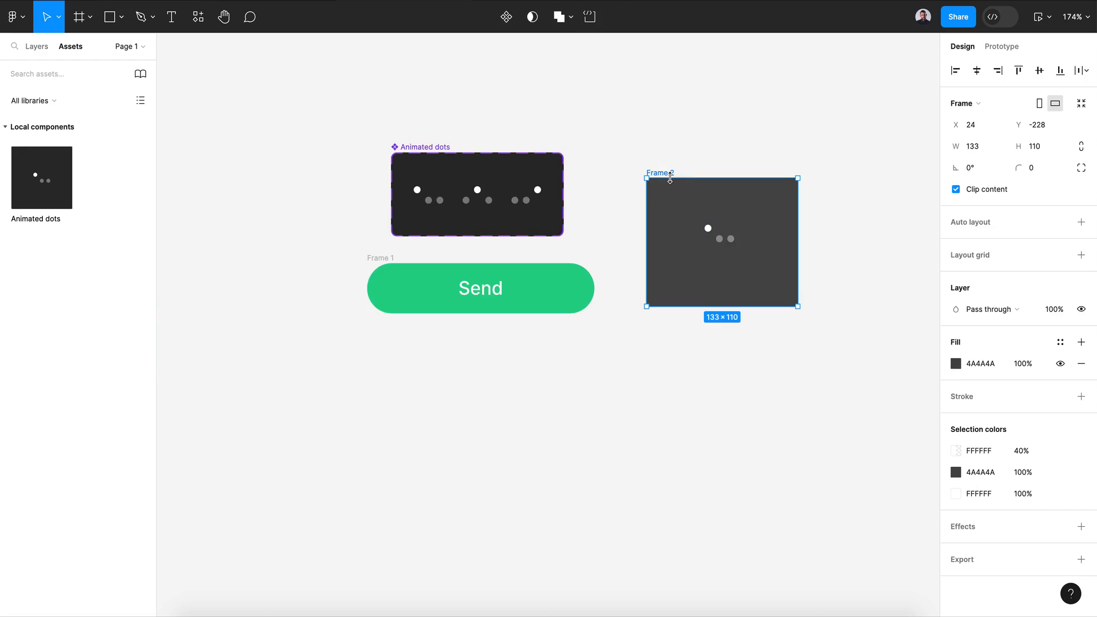
pyautogui.press('Delete')
# Rename the green Send button's frame "Button".
pyautogui.click(438, 301)
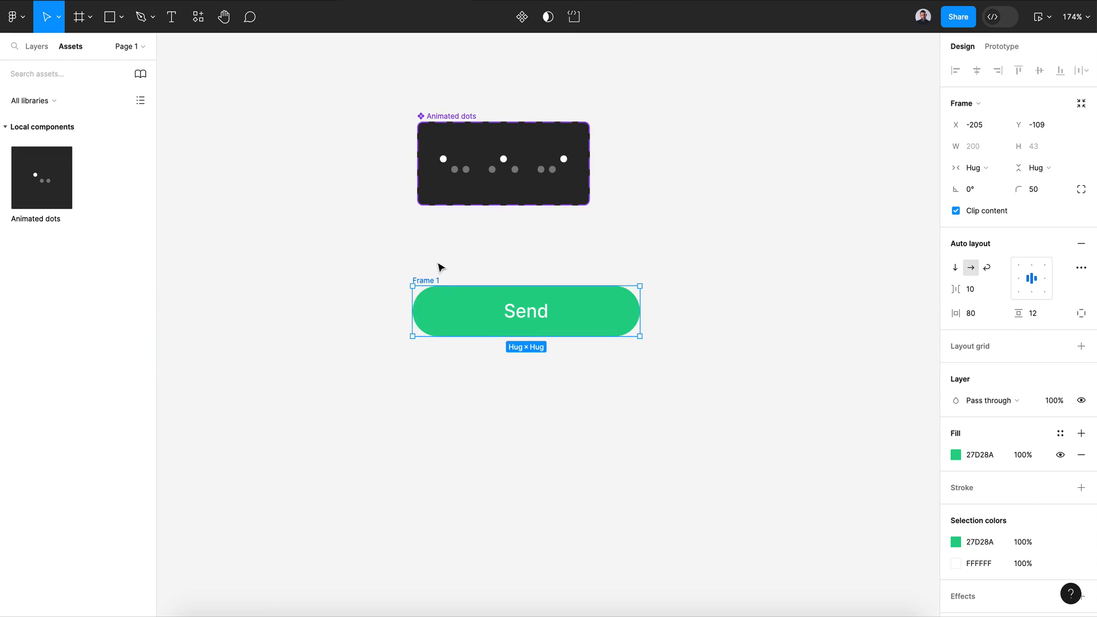
pyautogui.doubleClick(425, 280)
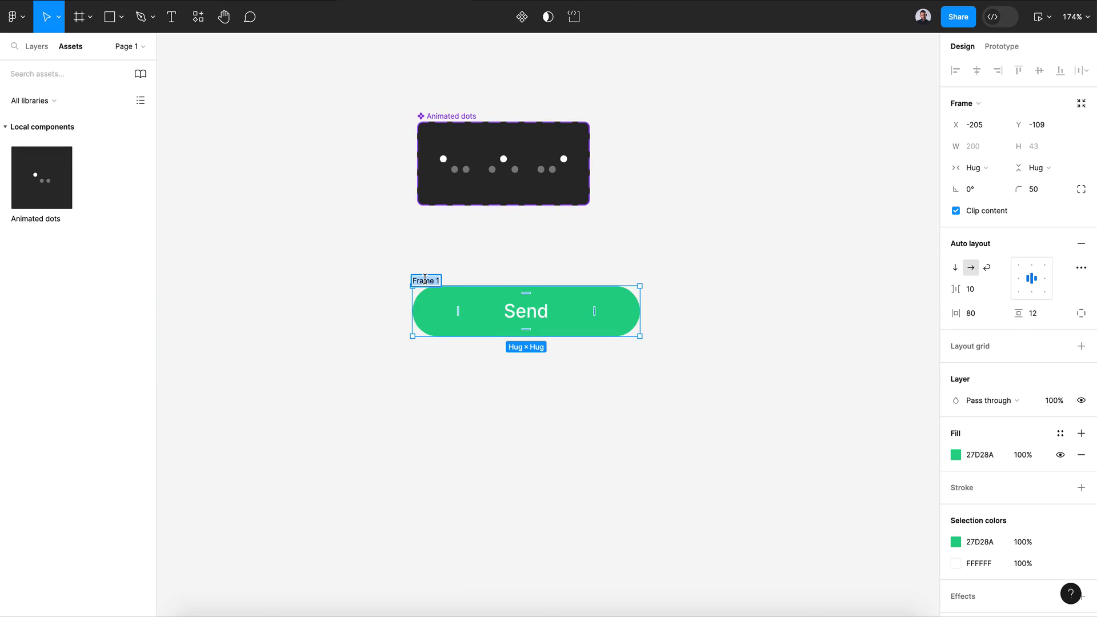
pyautogui.write('Button')
pyautogui.press('Return')
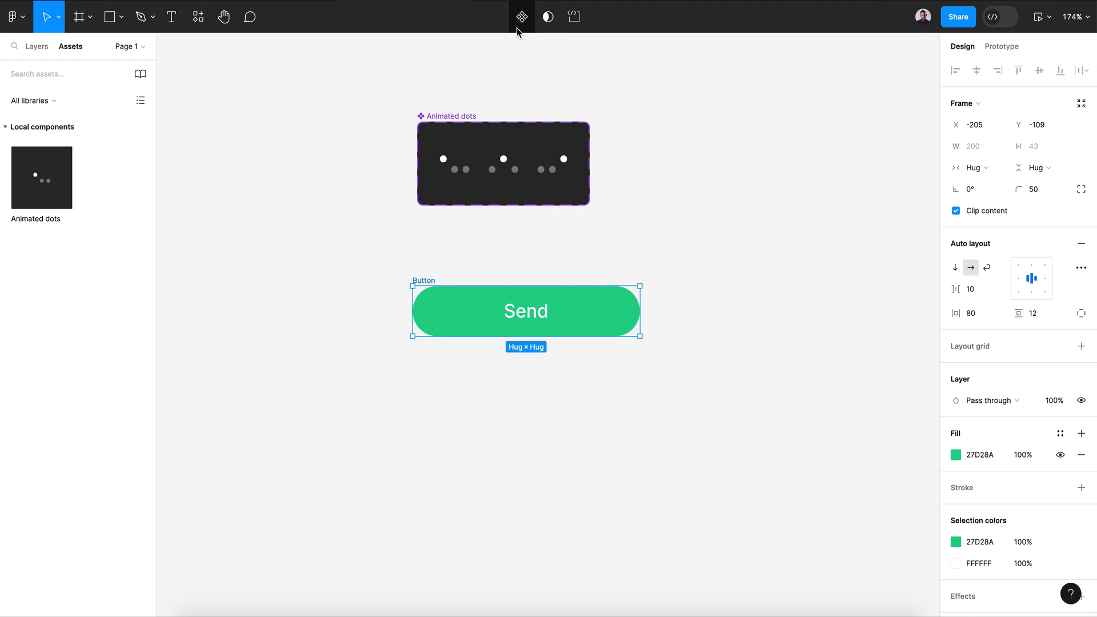
# Convert the Button frame into a component and add a second variant to it.
pyautogui.click(516, 30)
pyautogui.click(517, 27)
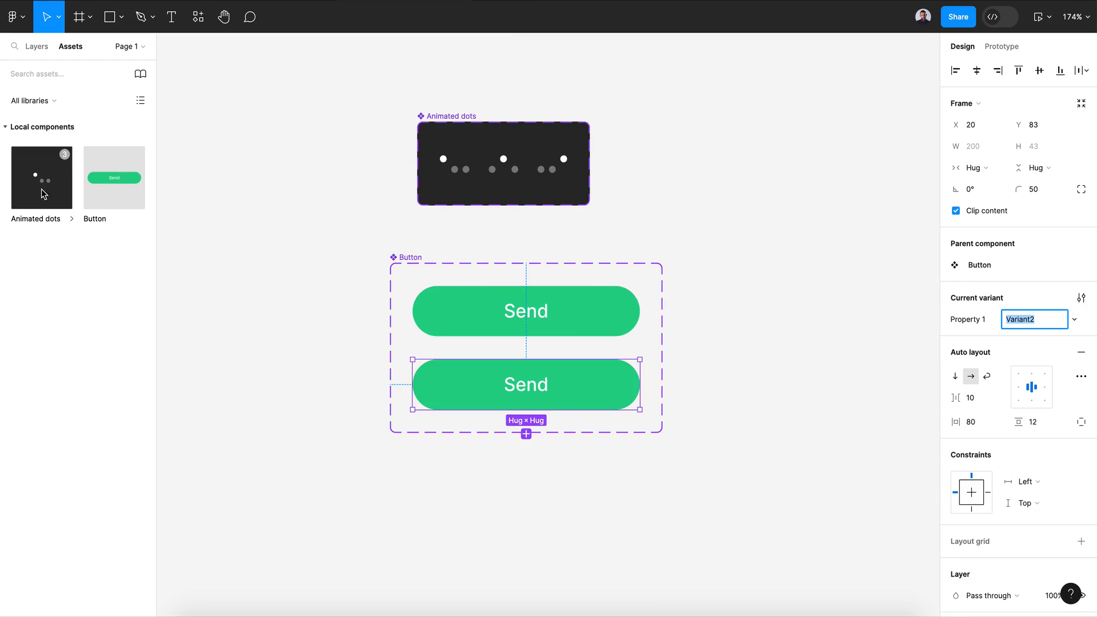
# Insert an Animated dots instance into the second button variant and hide that variant's Send text.
pyautogui.moveTo(59, 183); pyautogui.dragTo(569, 394)
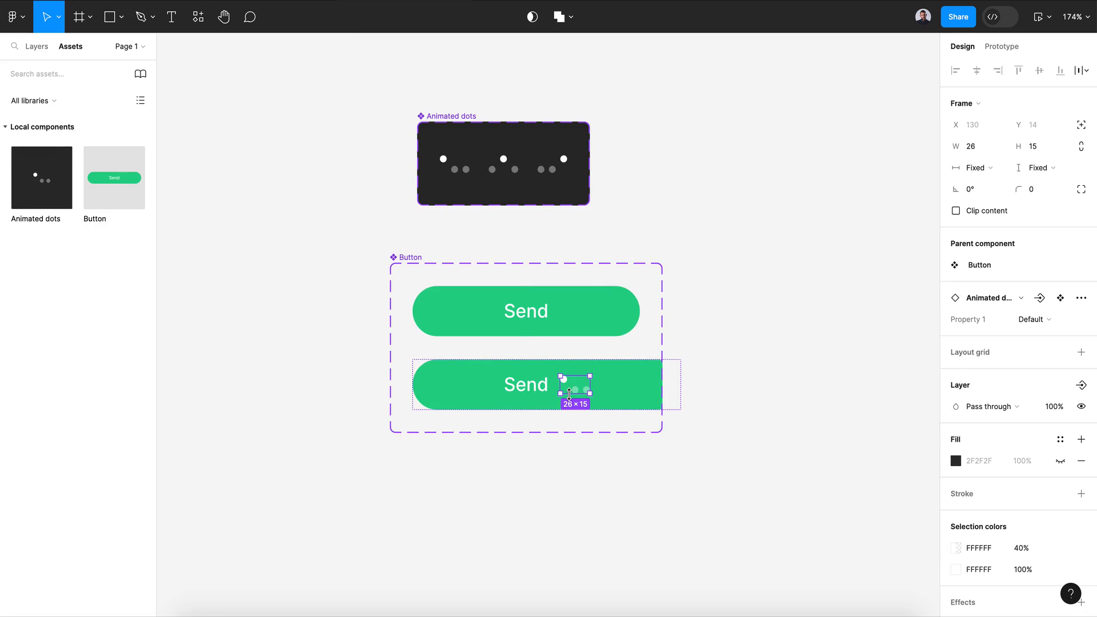
pyautogui.click(531, 396)
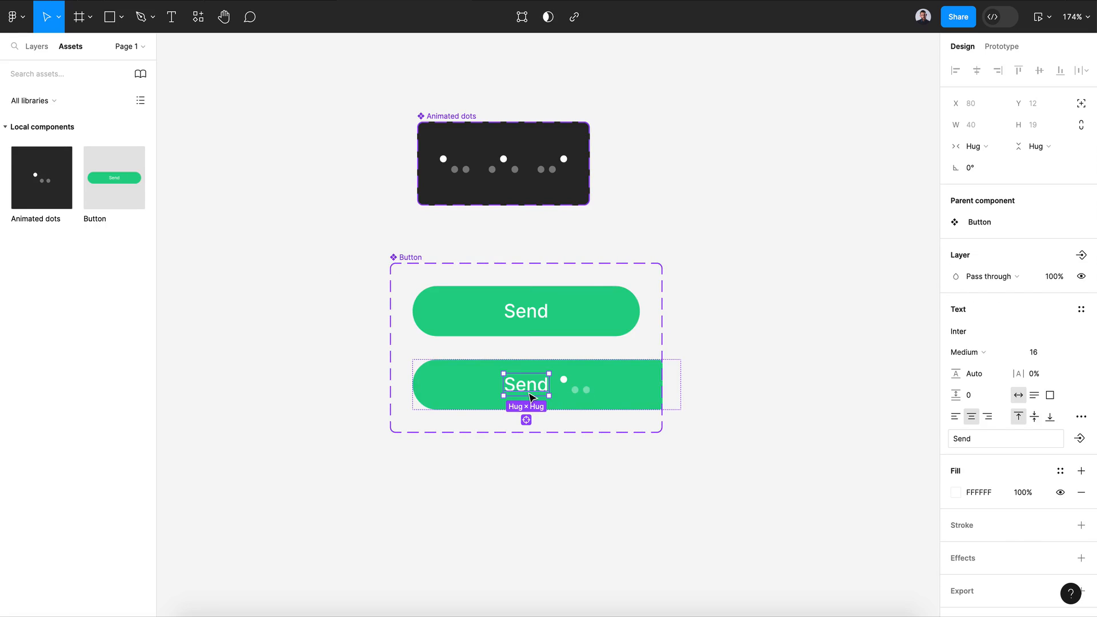
pyautogui.click(36, 53)
pyautogui.click(142, 115)
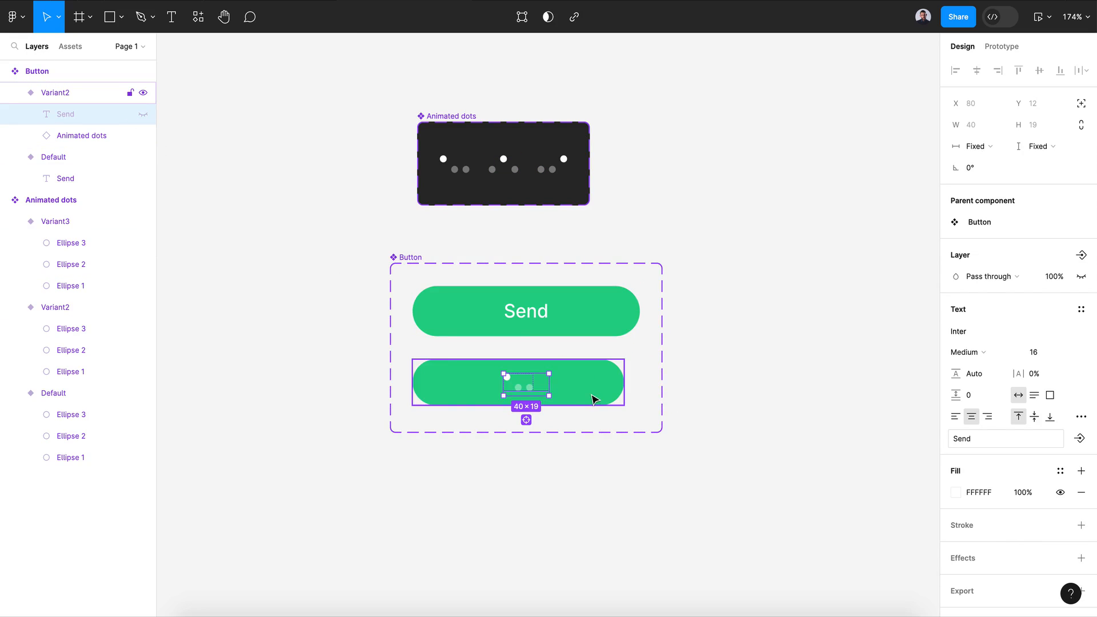
# Shrink the second button variant to a circle 44 wide and 44 high.
pyautogui.doubleClick(593, 395)
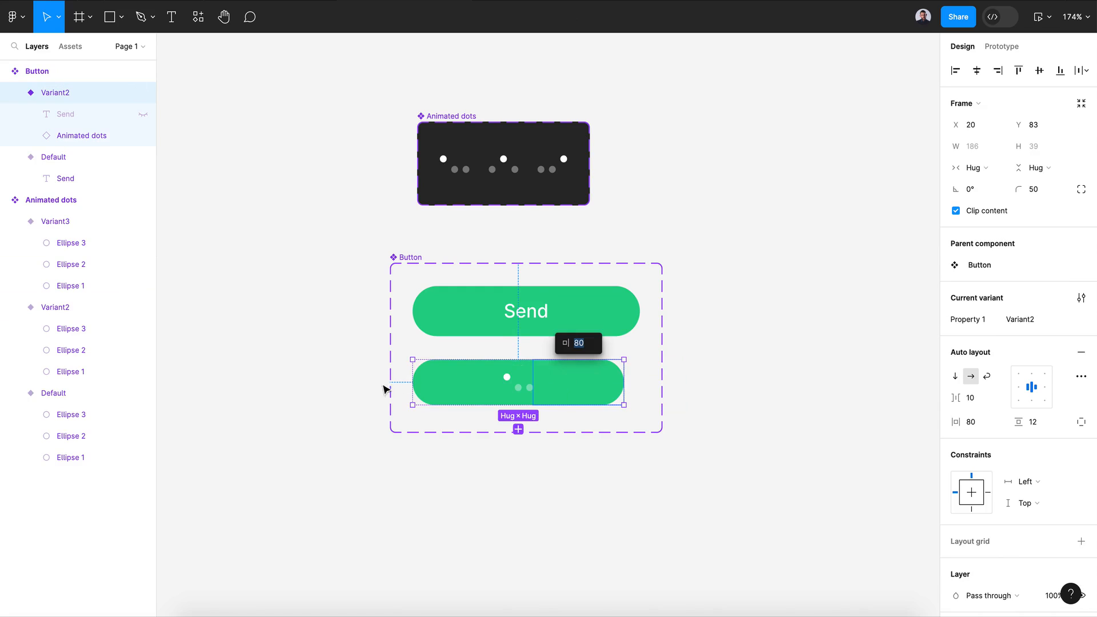
pyautogui.moveTo(624, 383); pyautogui.dragTo(554, 384)
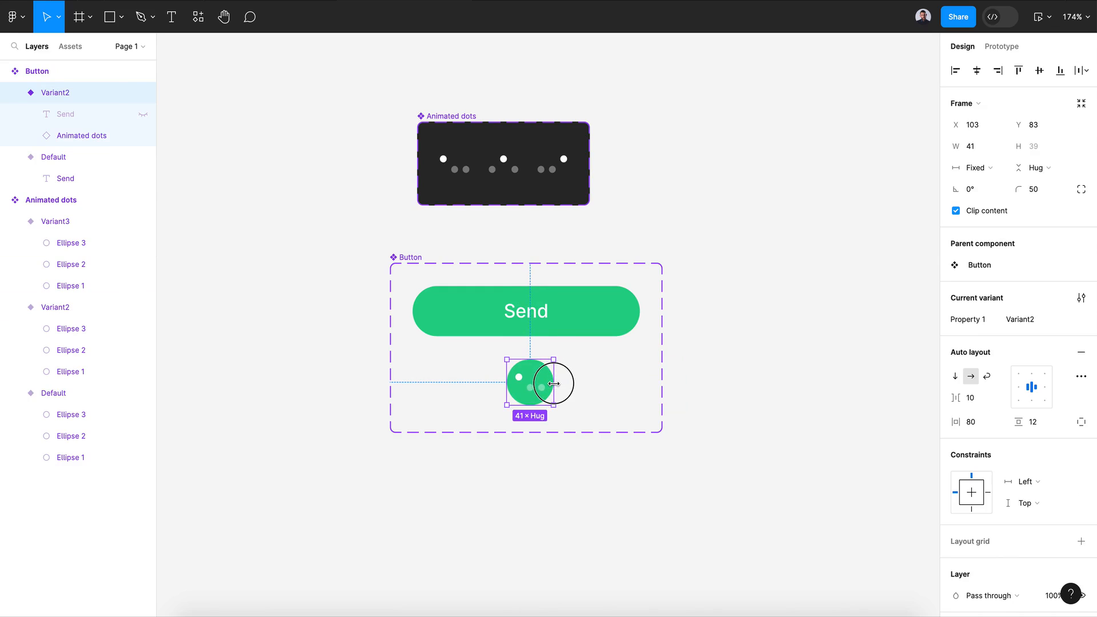
pyautogui.click(1042, 148)
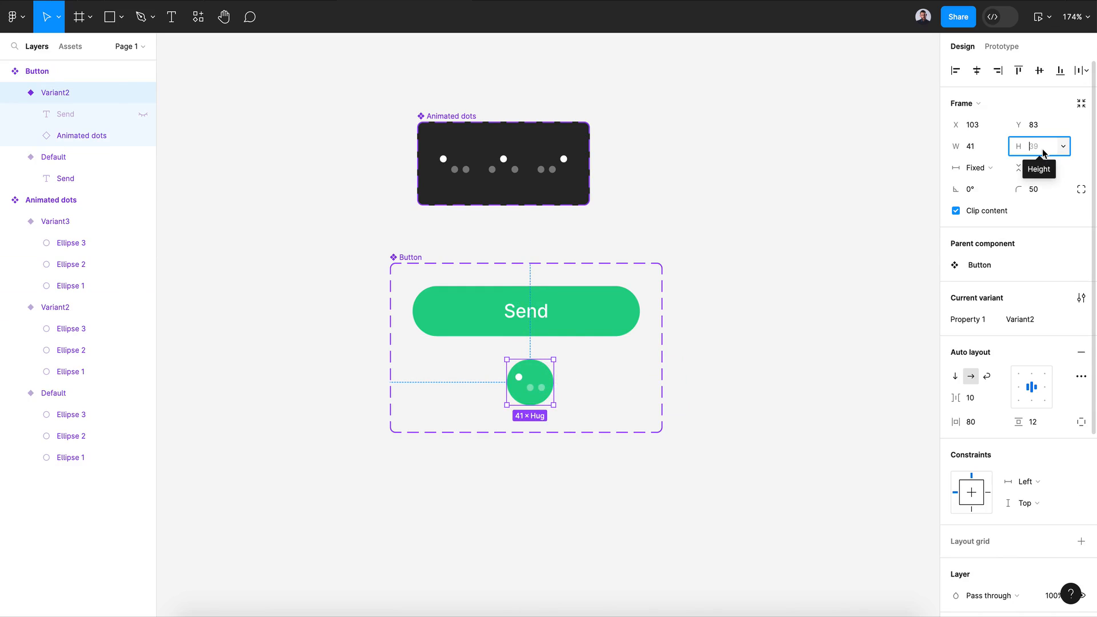
pyautogui.write('44')
pyautogui.press('Return')
pyautogui.click(986, 149)
pyautogui.write('4')
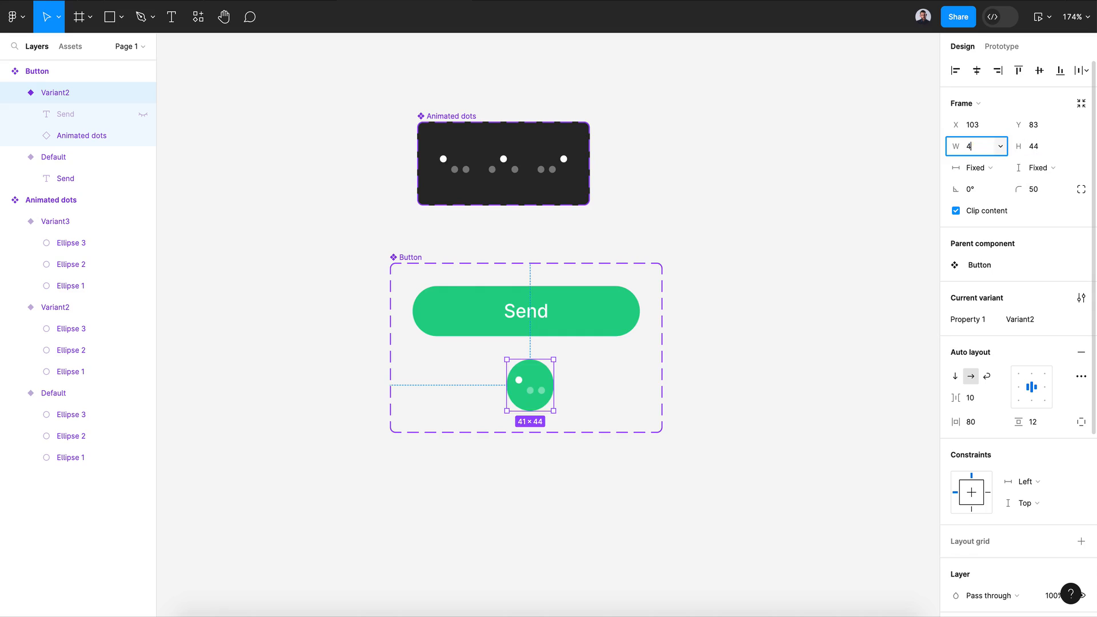
pyautogui.write('4')
pyautogui.press('Return')
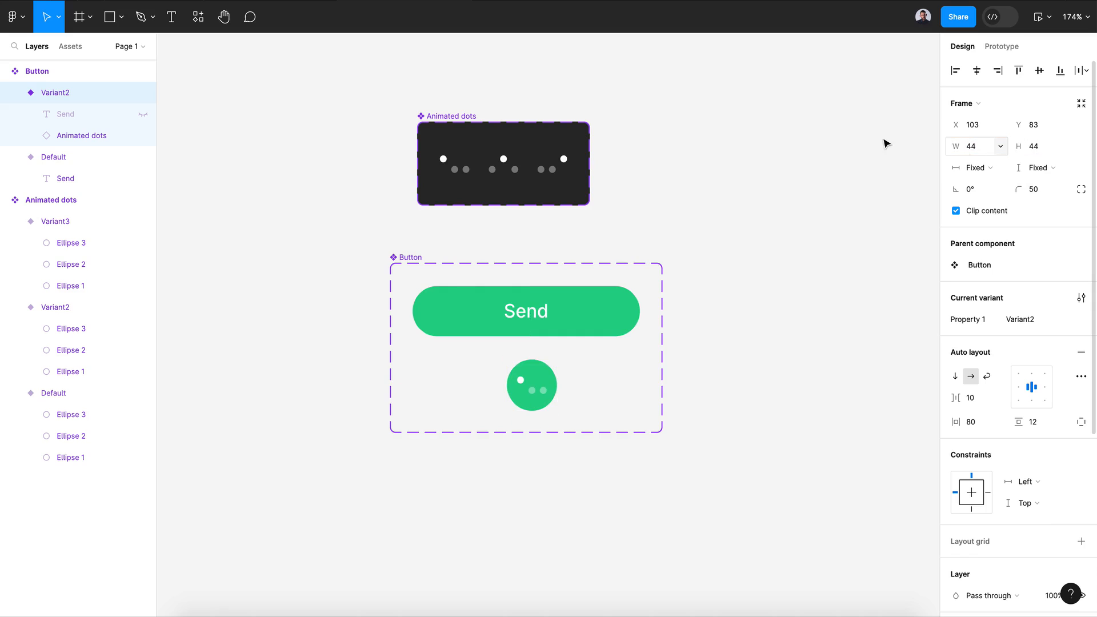
# Set the default button variant's height to 44.
pyautogui.click(571, 331)
pyautogui.click(1039, 149)
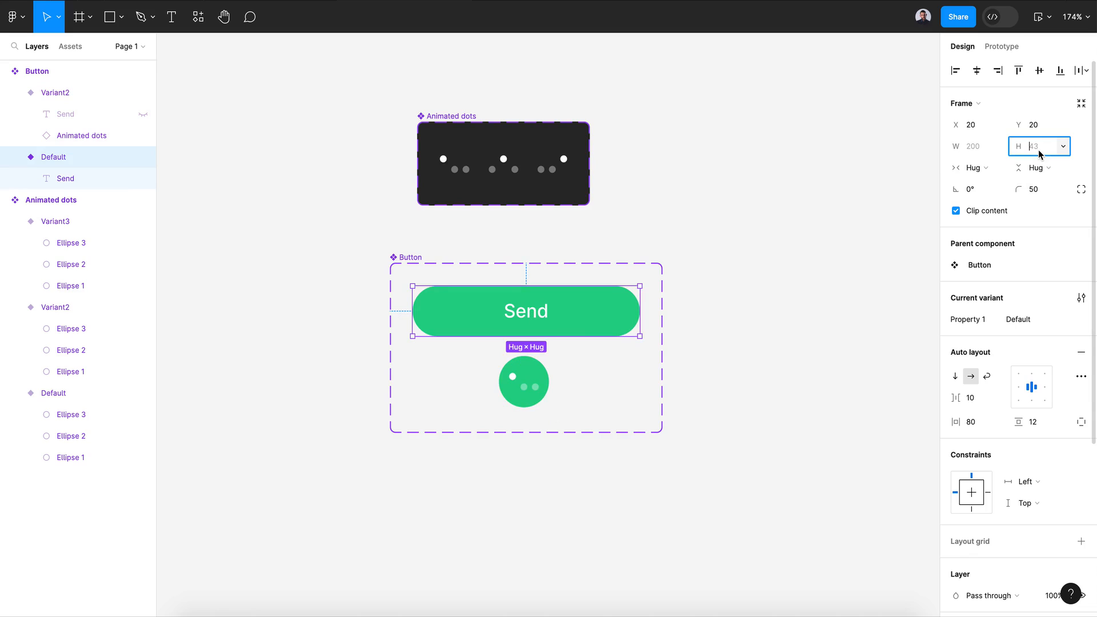
pyautogui.write('44')
pyautogui.press('Return')
# Add a third variant based on the circular one and widen it on both sides to 200 × 44.
pyautogui.click(524, 400)
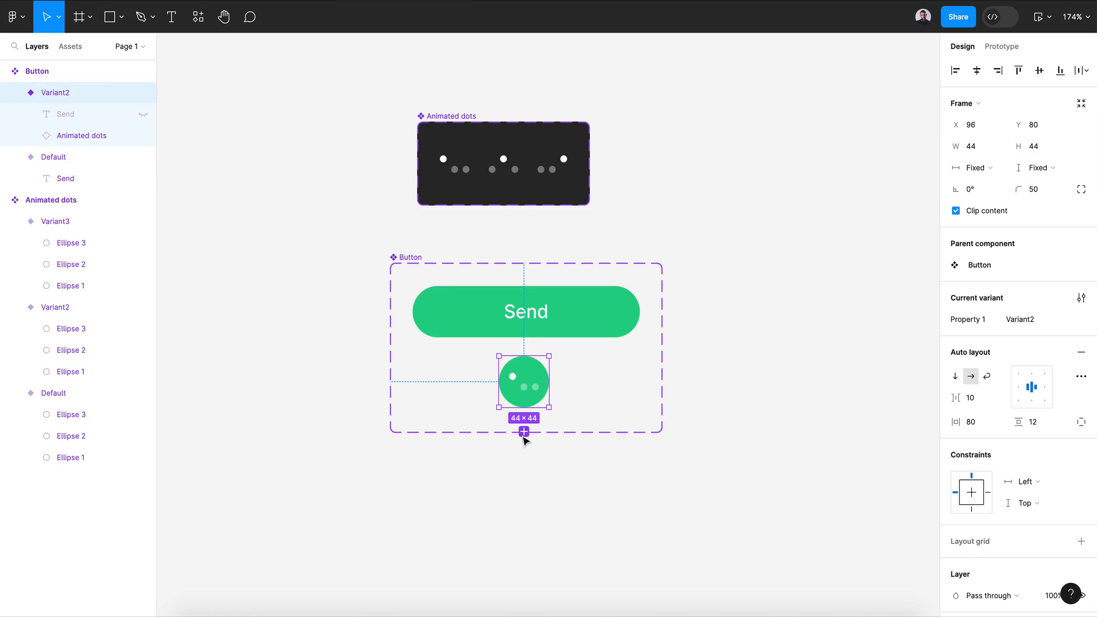
pyautogui.click(524, 432)
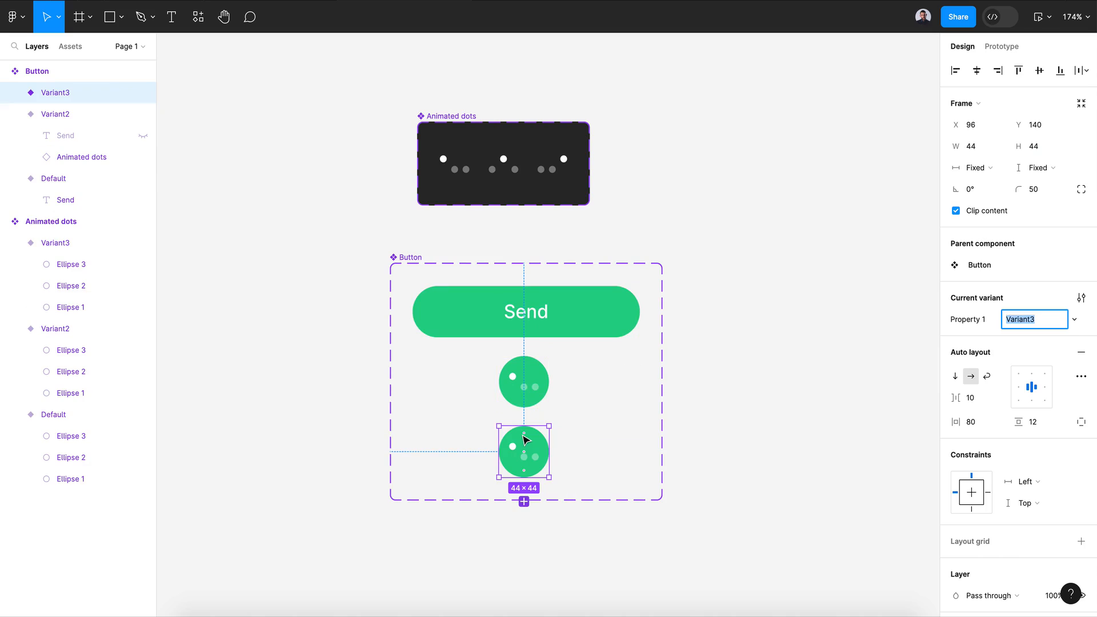
pyautogui.moveTo(547, 452); pyautogui.dragTo(639, 453)
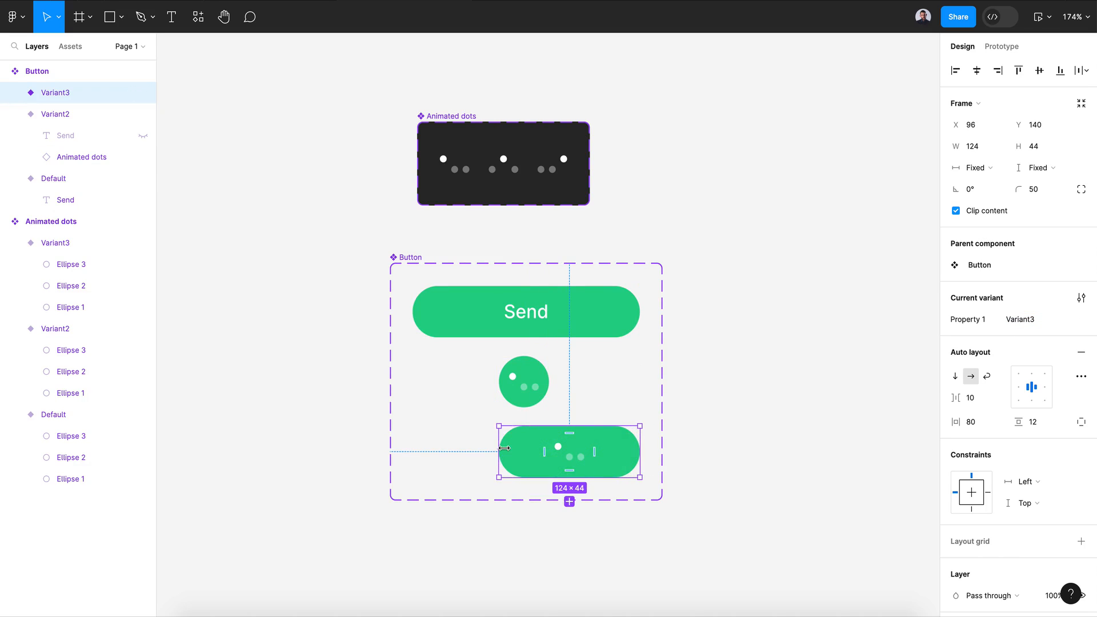
pyautogui.moveTo(498, 451); pyautogui.dragTo(412, 444)
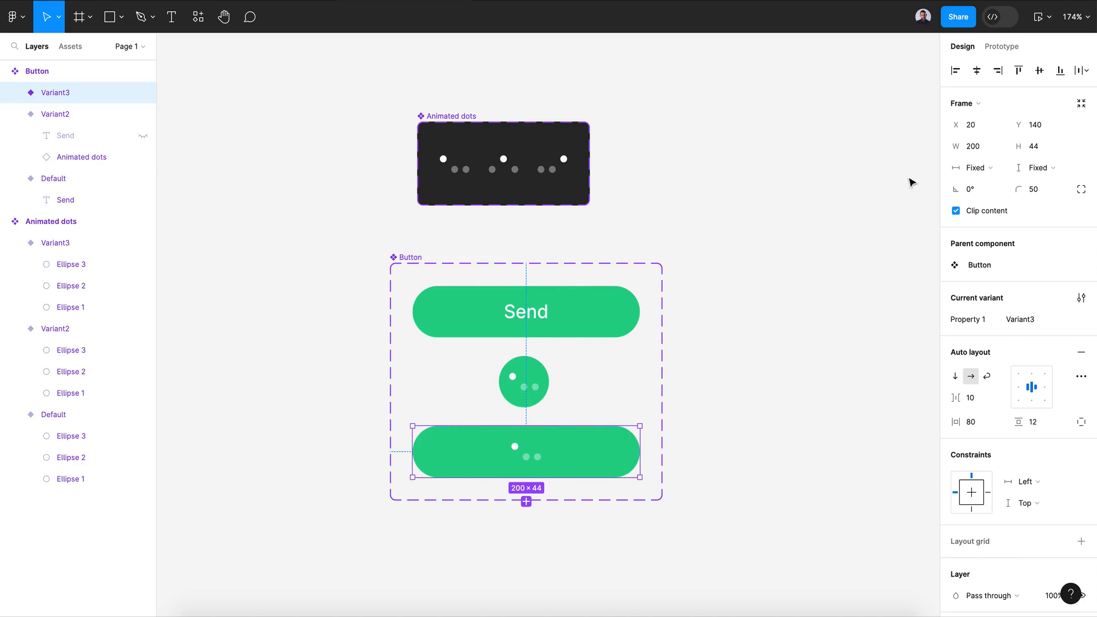
# Hide the dots instance in the third button variant and show its Send text.
pyautogui.click(527, 457)
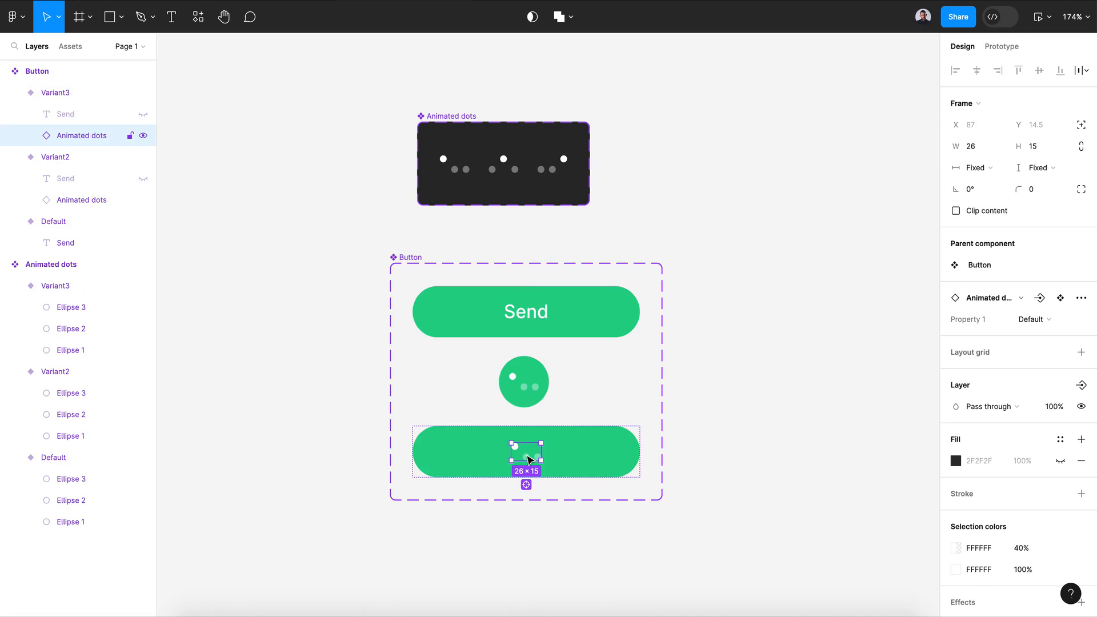
pyautogui.click(145, 136)
pyautogui.click(144, 116)
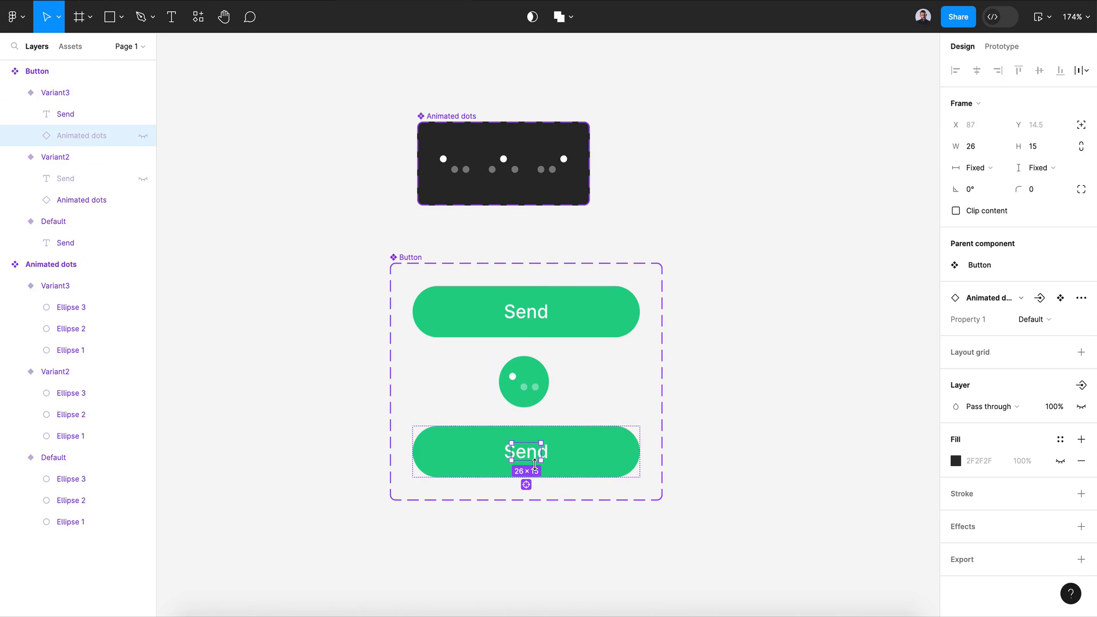
# Show the dots instance in the third button variant again, alongside the Send text.
pyautogui.click(536, 485)
pyautogui.click(526, 455)
pyautogui.click(84, 135)
pyautogui.click(142, 137)
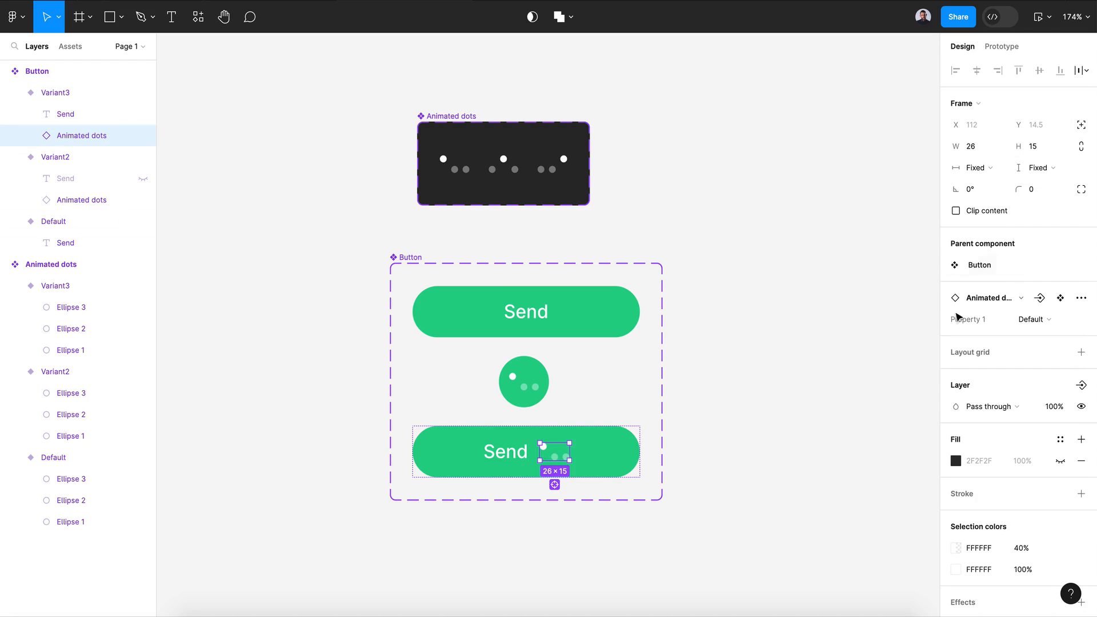
# Give the third variant's dots instance absolute position and shift it left to X 82, over the Send text.
pyautogui.click(1082, 128)
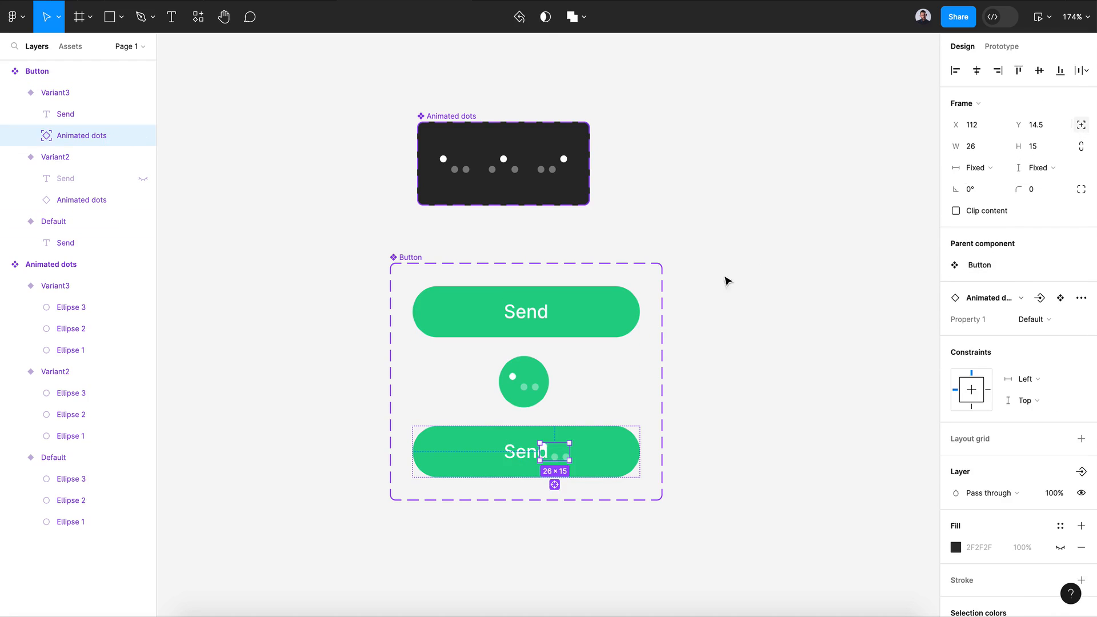
pyautogui.hotkey('shift', 'Left')
pyautogui.hotkey('shift', 'Left')
pyautogui.hotkey('shift', 'Left')
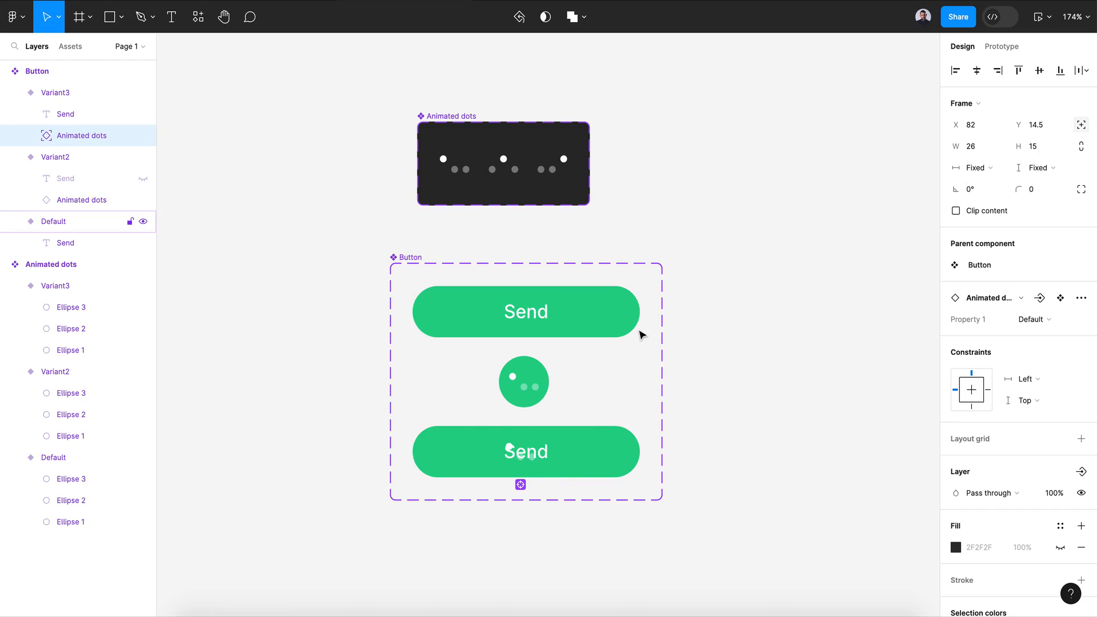
# Move the third variant's dots instance down, out of the button's visible area.
pyautogui.hotkey('shift', 'Up')
pyautogui.hotkey('shift', 'Up')
pyautogui.hotkey('shift', 'Up')
pyautogui.hotkey('shift', 'Down')
pyautogui.hotkey('shift', 'Down')
pyautogui.hotkey('shift', 'Down')
pyautogui.hotkey('shift', 'Down')
pyautogui.hotkey('shift', 'Down')
pyautogui.hotkey('shift', 'Down')
# Show the hidden Send text in the circular second button variant.
pyautogui.click(526, 451)
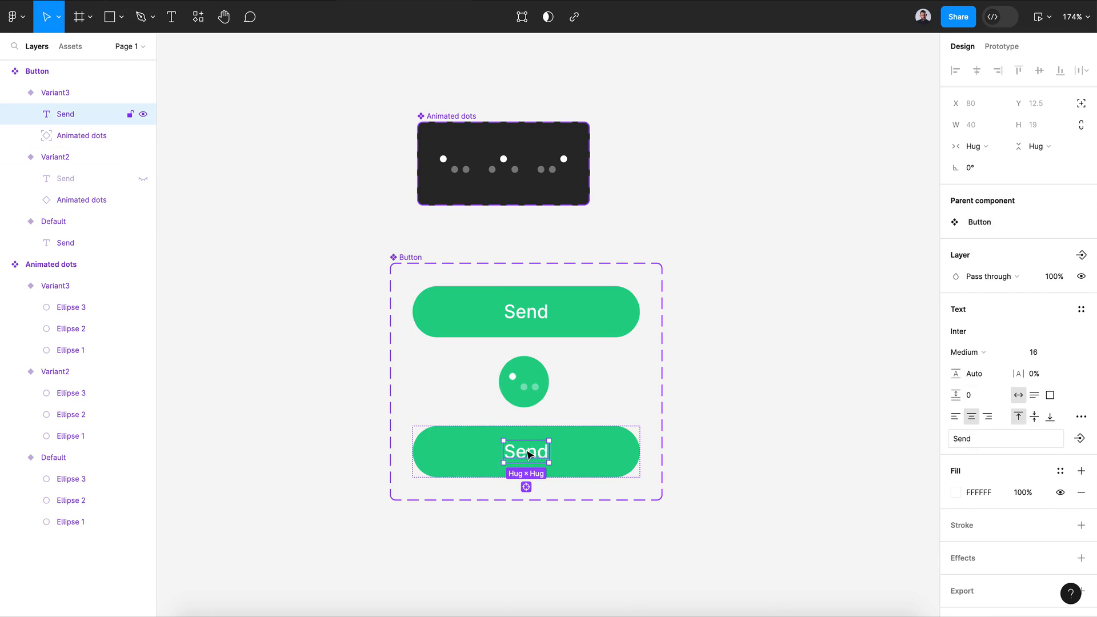
pyautogui.click(525, 384)
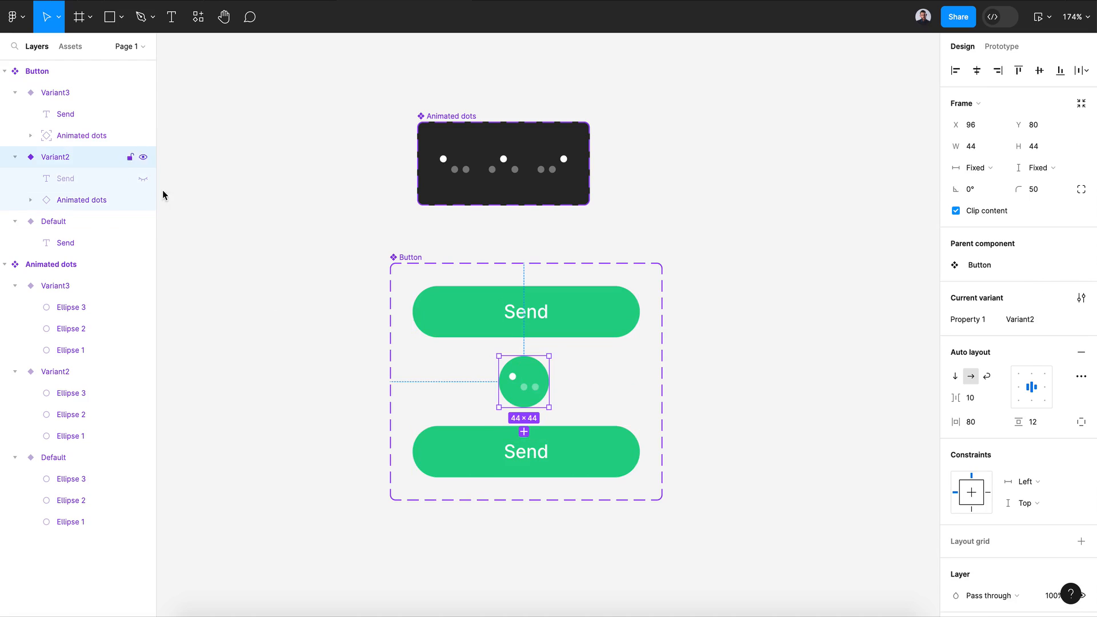
pyautogui.click(143, 179)
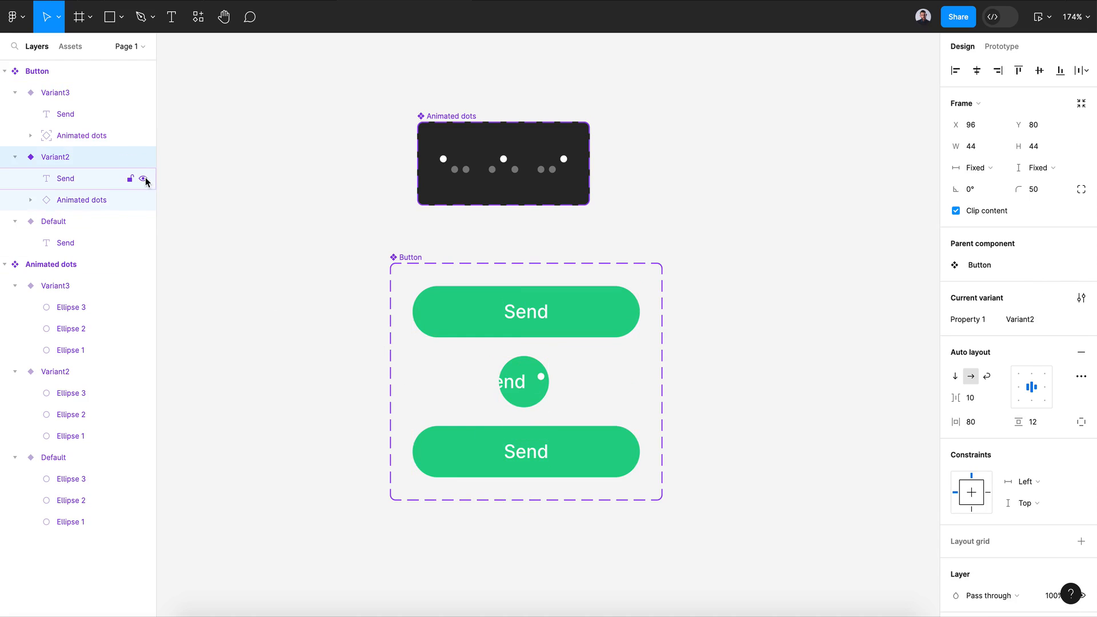
# Give the Send text in the circular second button variant absolute position and centre it horizontally in the circle.
pyautogui.click(68, 181)
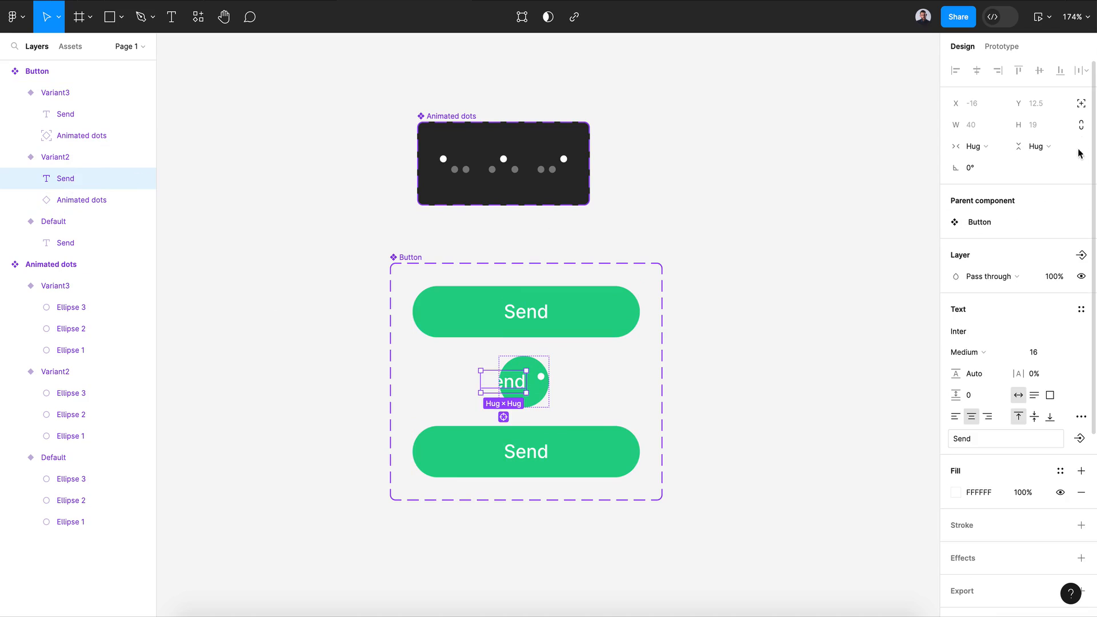
pyautogui.click(1079, 105)
pyautogui.click(976, 70)
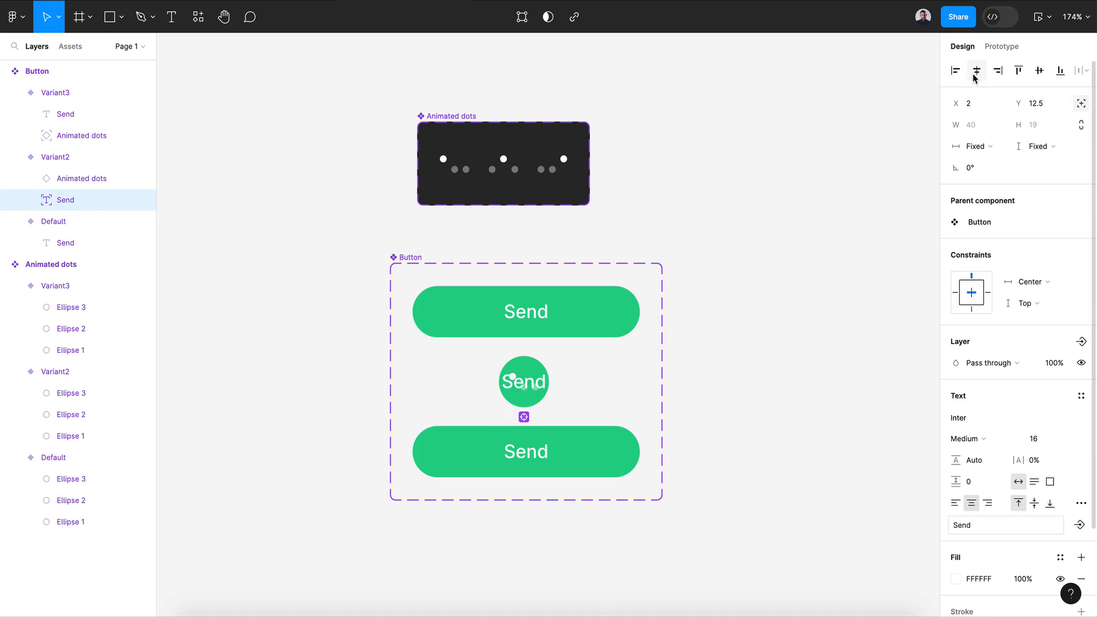
# Move the second variant's Send text up to Y -27.5, outside the circle's visible area.
pyautogui.hotkey('shift', 'Up')
pyautogui.hotkey('shift', 'Up')
pyautogui.hotkey('shift', 'Up')
pyautogui.hotkey('shift', 'Up')
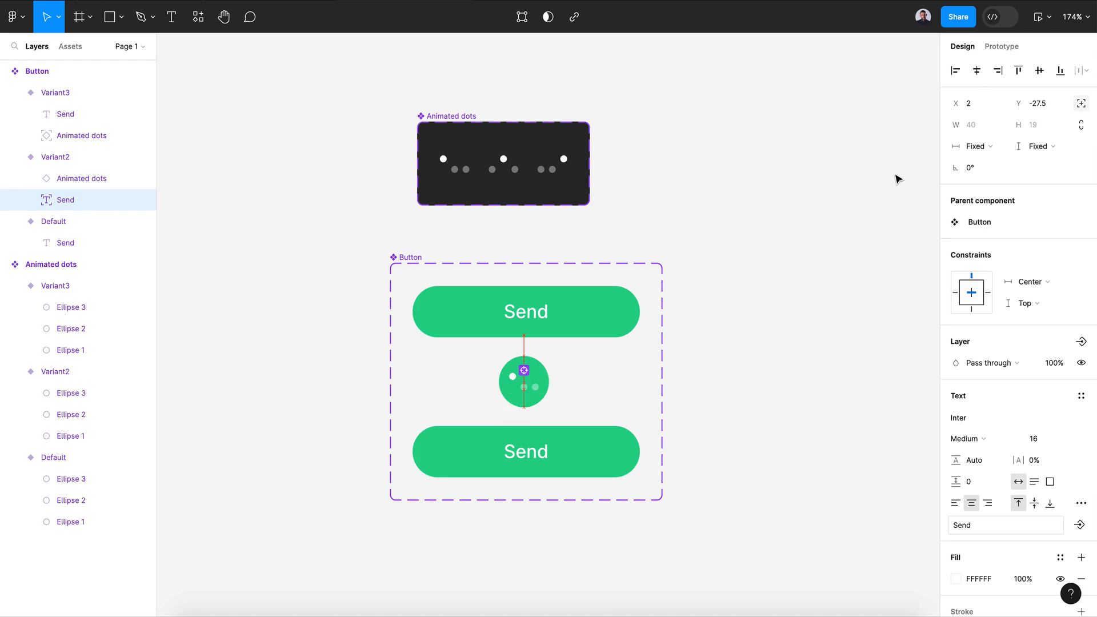
pyautogui.click(914, 181)
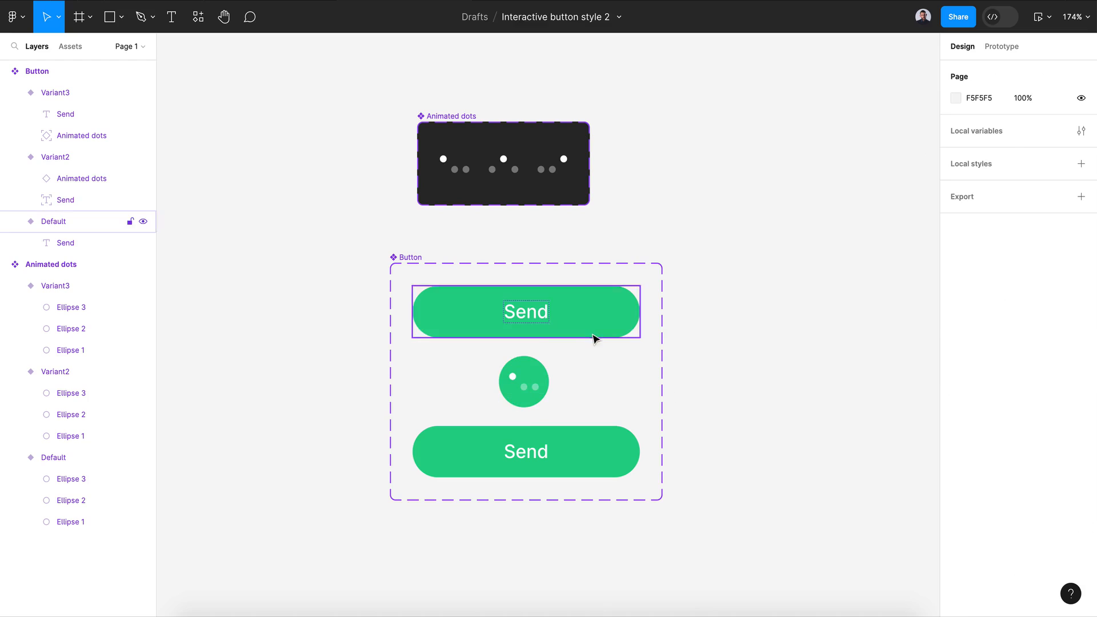
# Add an on-click prototype interaction from the Default button variant to Variant2, using Smart animate with Ease out at 300ms.
pyautogui.click(593, 338)
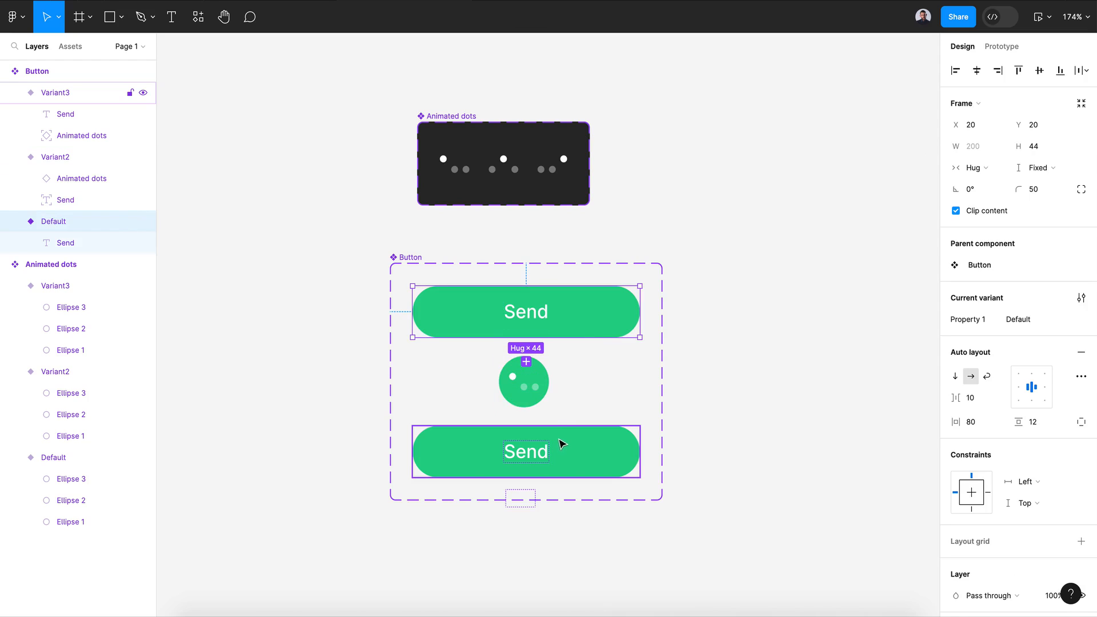
pyautogui.click(984, 47)
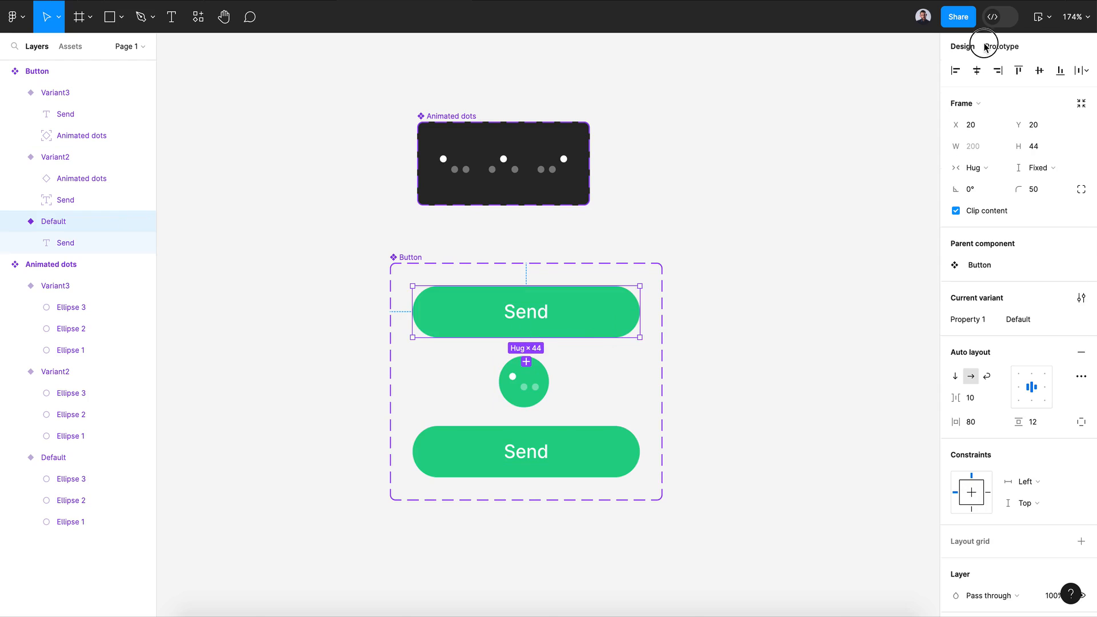
pyautogui.moveTo(526, 338); pyautogui.dragTo(527, 371)
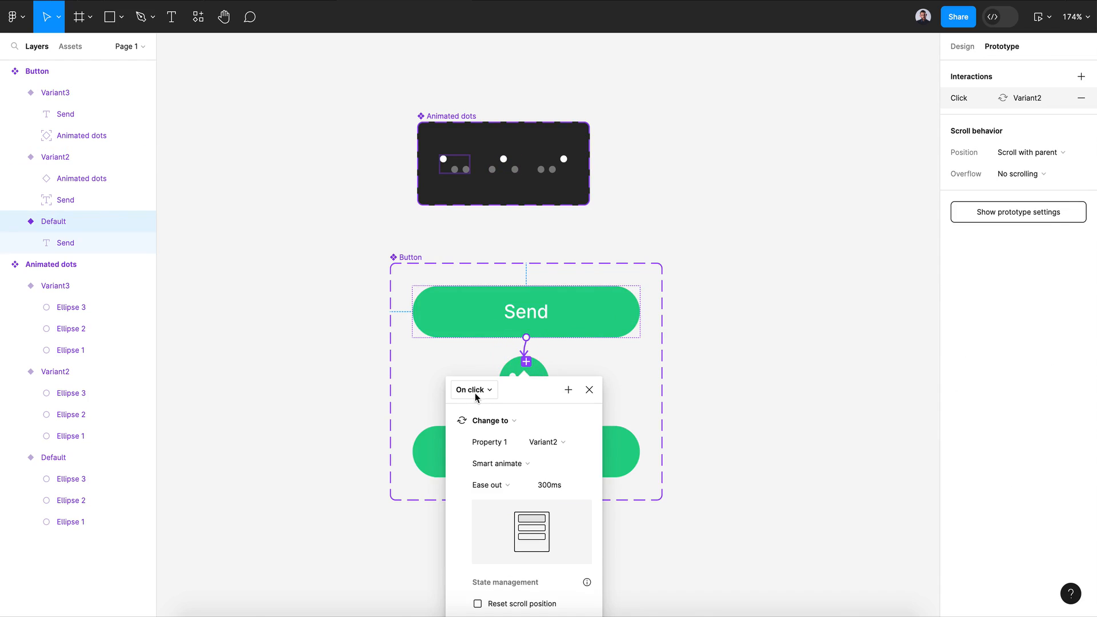
pyautogui.scroll(-5, 513, 443)
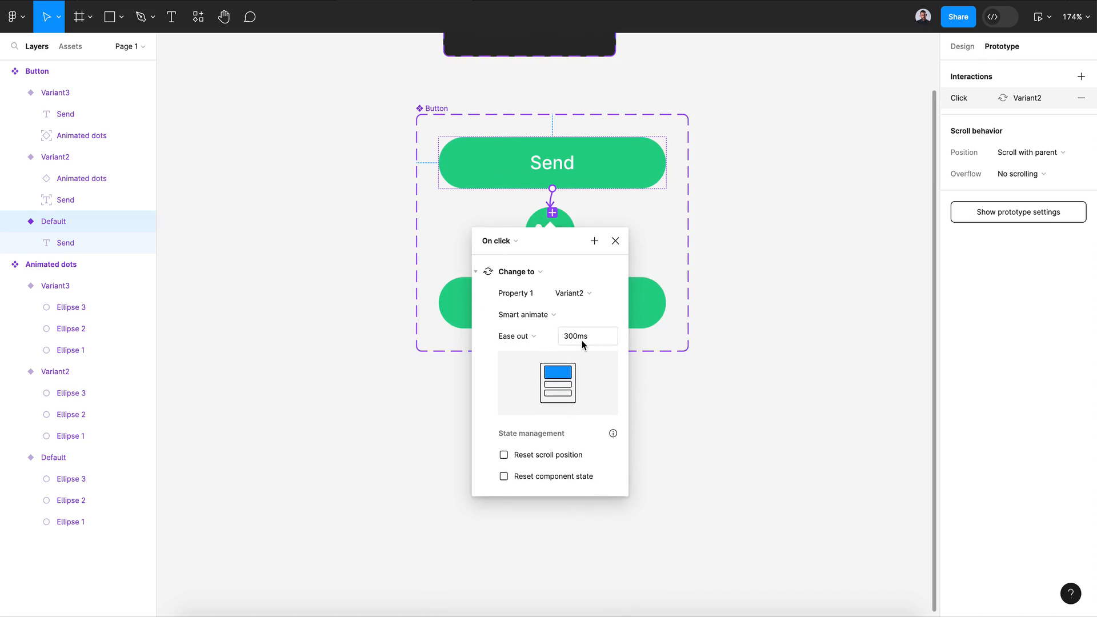
pyautogui.click(615, 240)
# Connect the circular Variant2 to Variant3 with an After delay interaction and set the delay to 1500ms.
pyautogui.click(550, 254)
pyautogui.moveTo(550, 265); pyautogui.dragTo(557, 298)
pyautogui.click(503, 311)
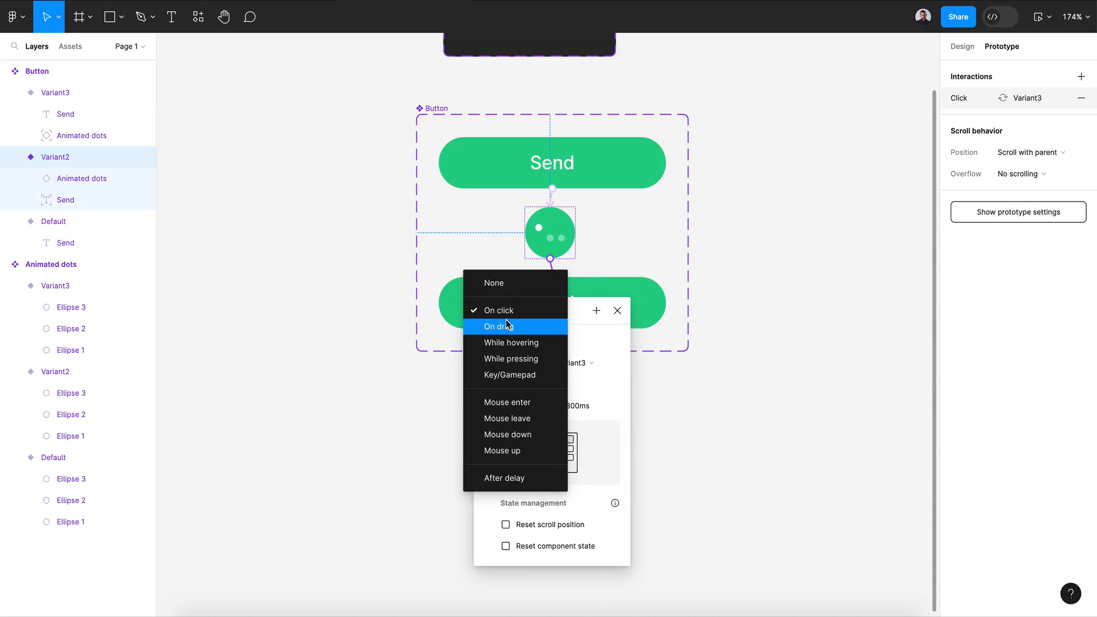
pyautogui.click(516, 480)
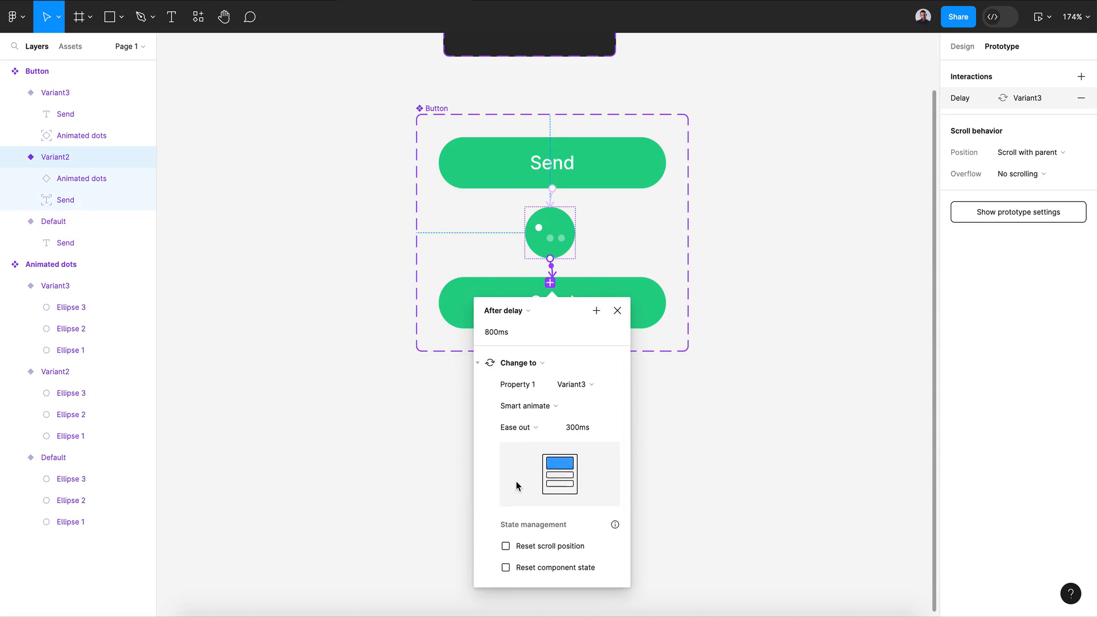
pyautogui.moveTo(495, 333); pyautogui.dragTo(481, 334)
pyautogui.write('15')
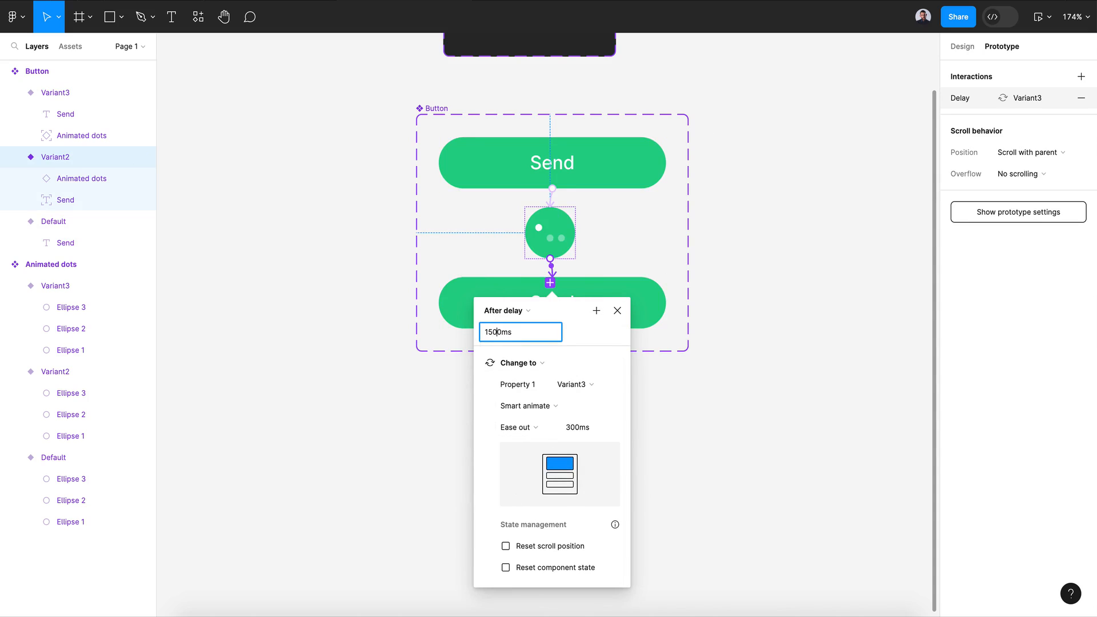
# Set the After delay trigger on the Button's Variant2 interaction to 1500 ms.
pyautogui.write('0')
pyautogui.click(592, 335)
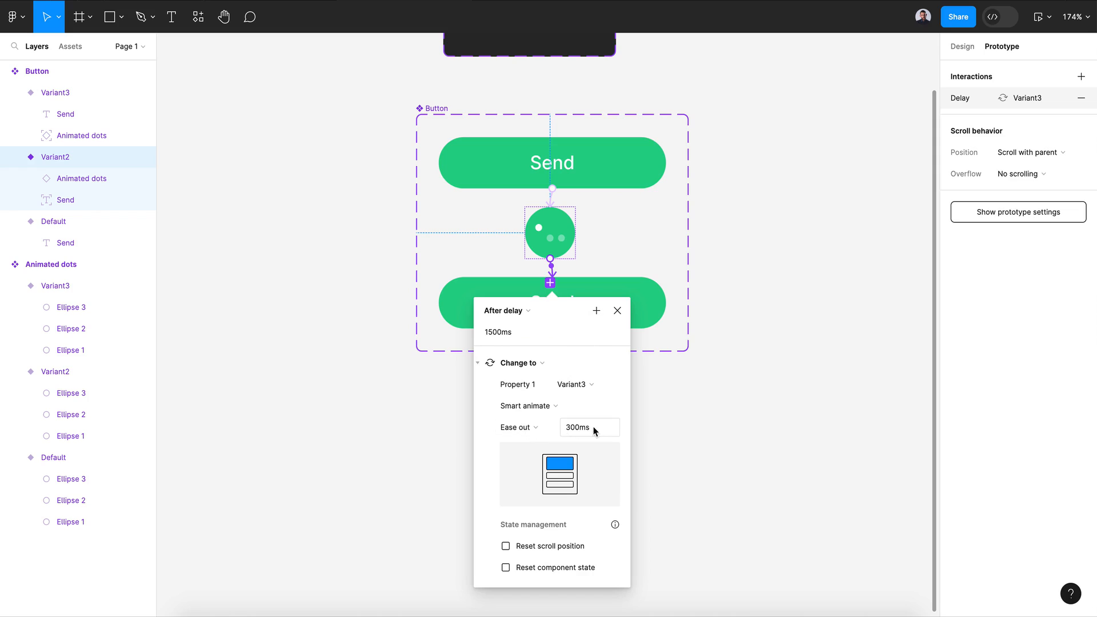
pyautogui.click(661, 398)
# Connect the Button's Variant3 back to Default with an On click interaction using Smart animate, Ease out, 300 ms.
pyautogui.click(636, 311)
pyautogui.click(666, 303)
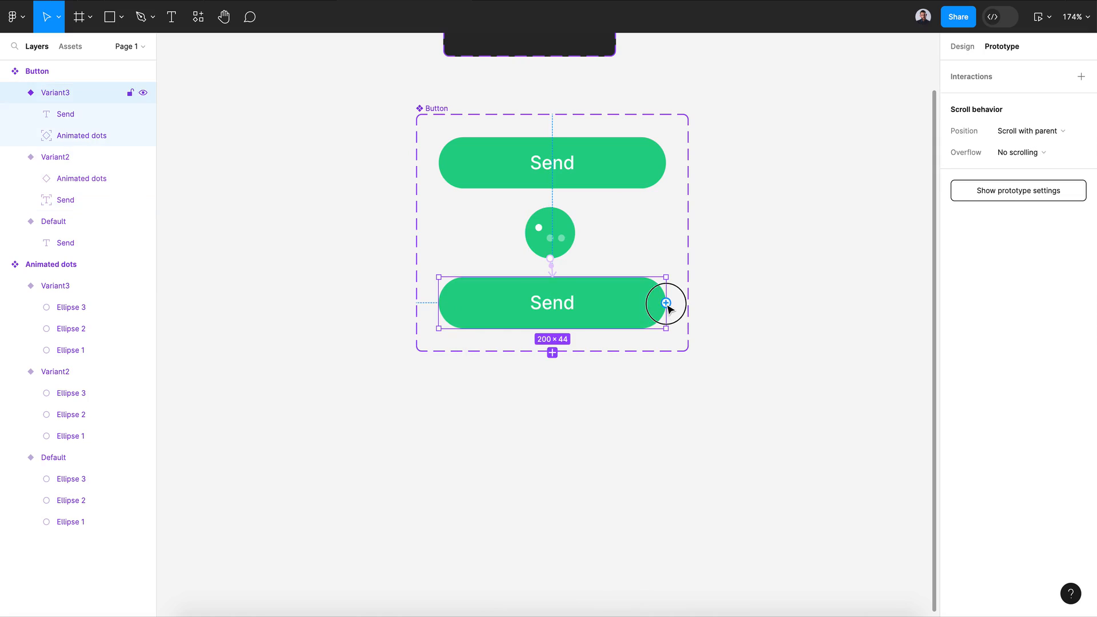
pyautogui.moveTo(666, 303); pyautogui.dragTo(660, 174)
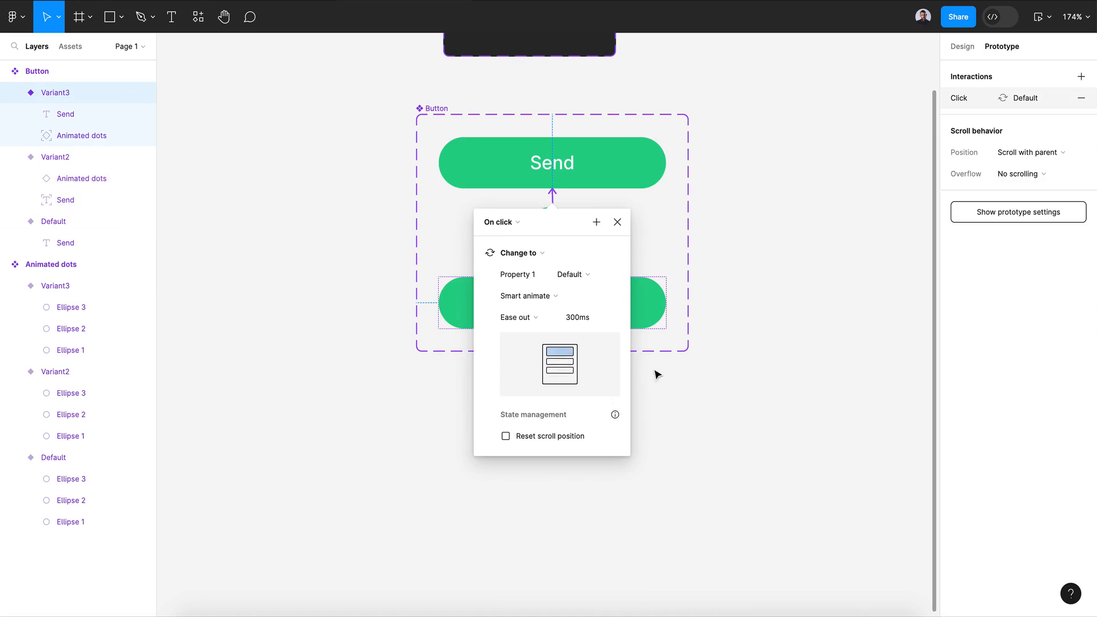
pyautogui.click(706, 380)
# Draw a frame of about 459 × 236 beside the Button component set.
pyautogui.scroll(-2, 706, 381)
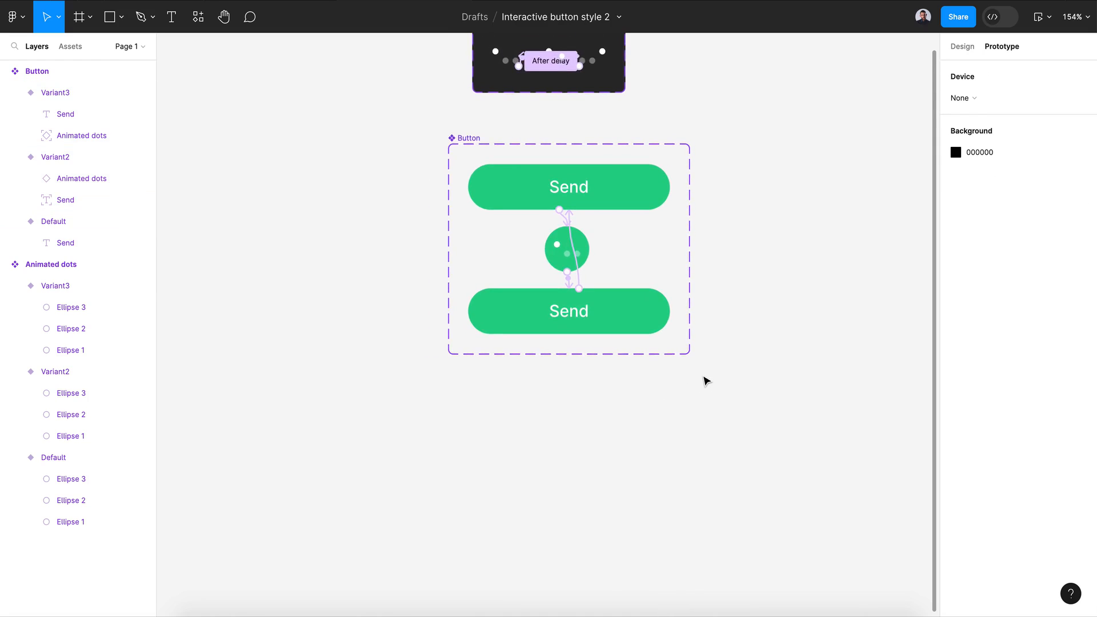
pyautogui.scroll(-5, 705, 380)
pyautogui.click(80, 18)
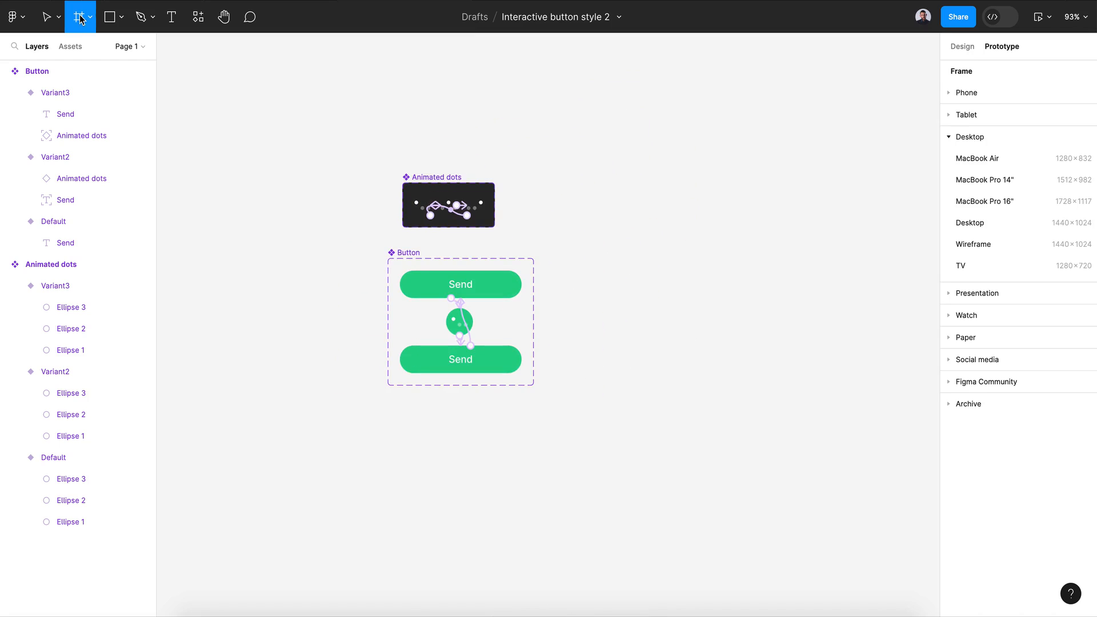
pyautogui.moveTo(580, 258); pyautogui.dragTo(827, 385)
pyautogui.hscroll(1, 691, 358)
pyautogui.scroll(-1, 691, 358)
pyautogui.moveTo(769, 367); pyautogui.dragTo(809, 385)
# Fill the new frame with the pale green DBFFD8.
pyautogui.click(962, 46)
pyautogui.click(955, 364)
pyautogui.click(844, 452)
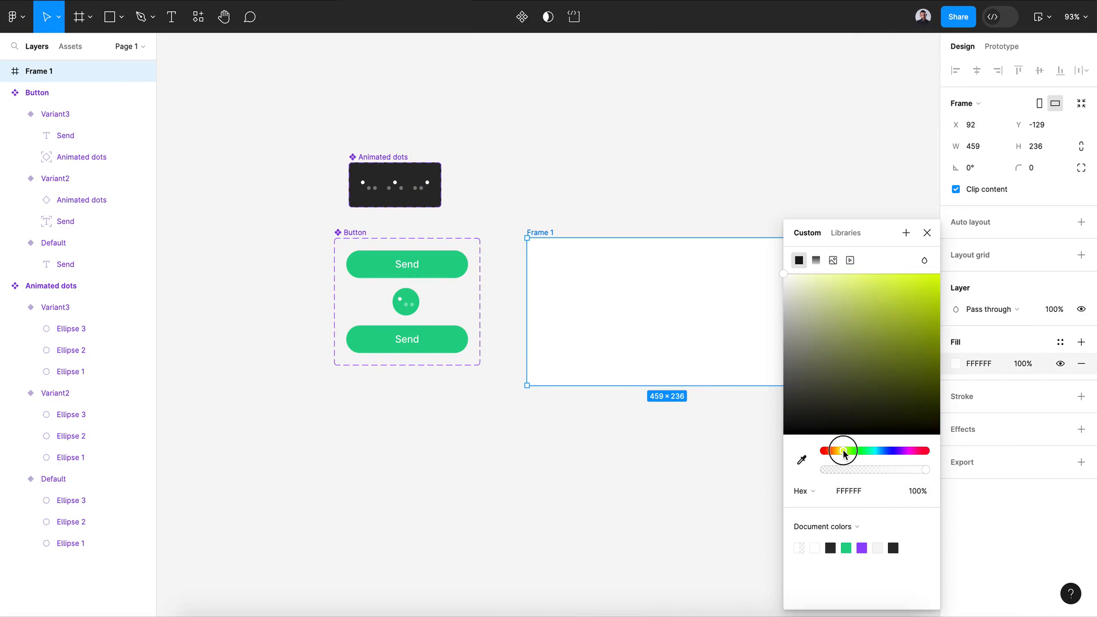
pyautogui.moveTo(844, 451); pyautogui.dragTo(855, 451)
pyautogui.click(836, 279)
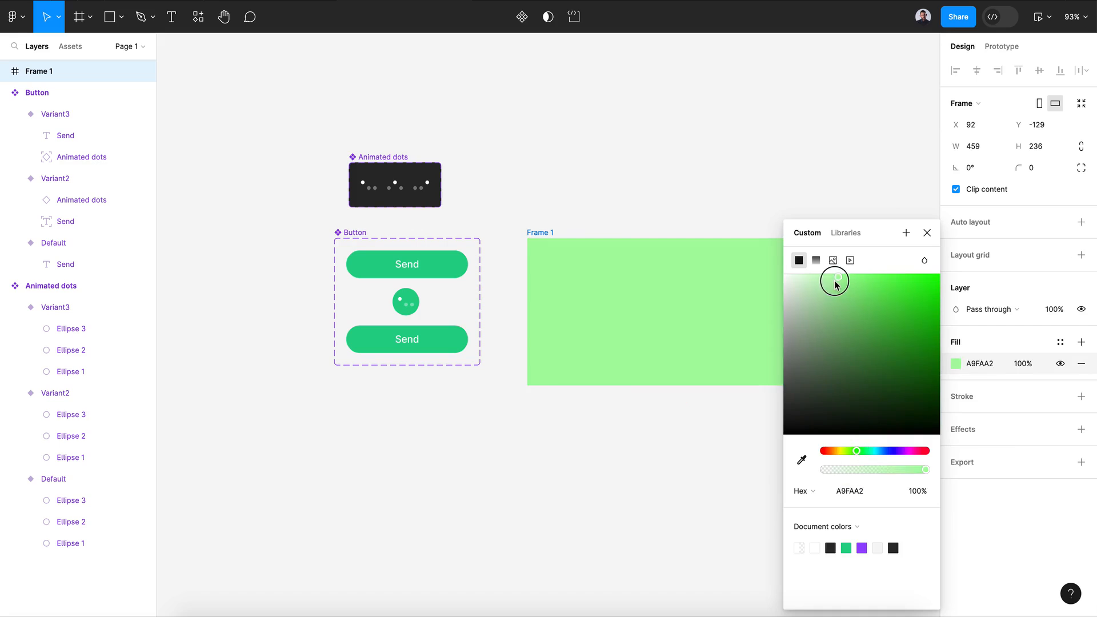
pyautogui.moveTo(834, 284); pyautogui.dragTo(806, 276)
pyautogui.click(926, 233)
# Place an instance of the local Button component in the centre of Frame 1.
pyautogui.click(72, 48)
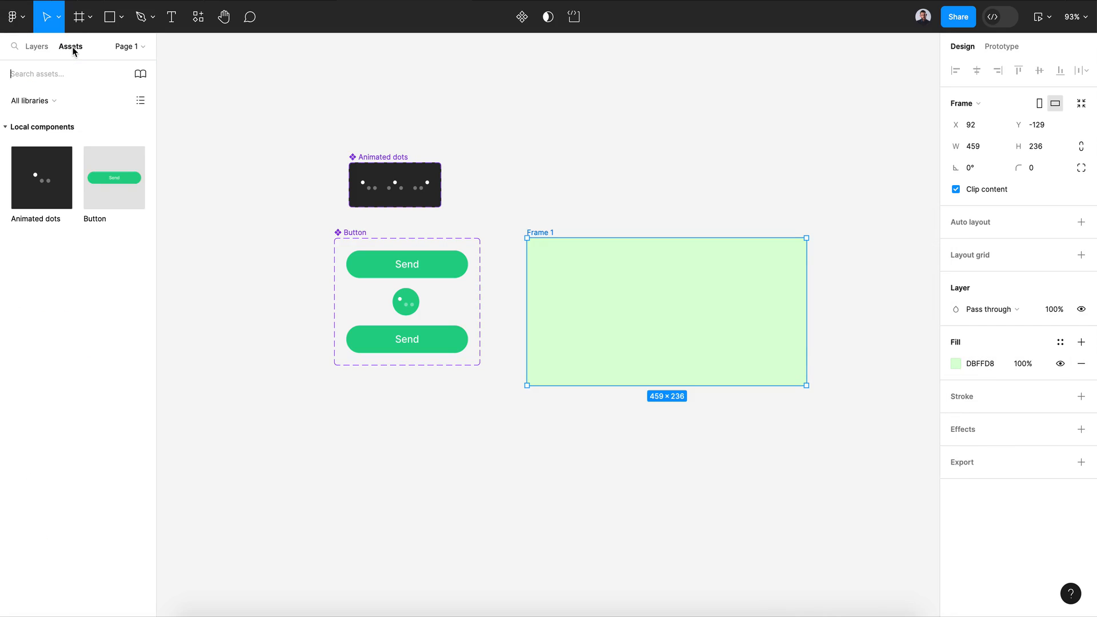
pyautogui.moveTo(95, 193); pyautogui.dragTo(648, 333)
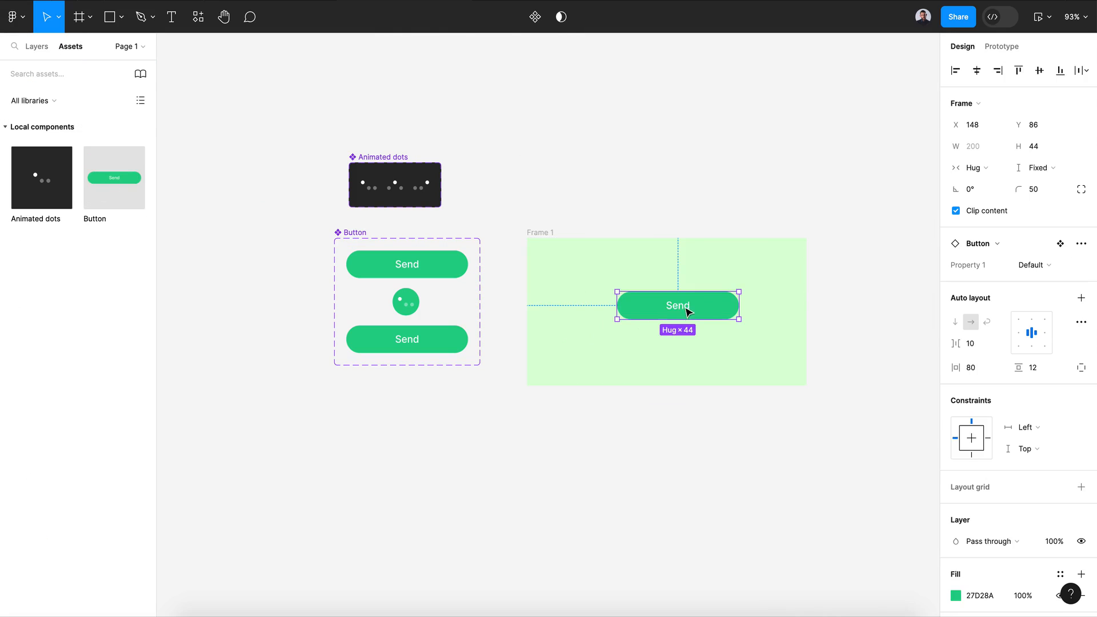
# Present Frame 1 as a prototype and test the Send button's loading animation.
pyautogui.click(542, 233)
pyautogui.click(1047, 17)
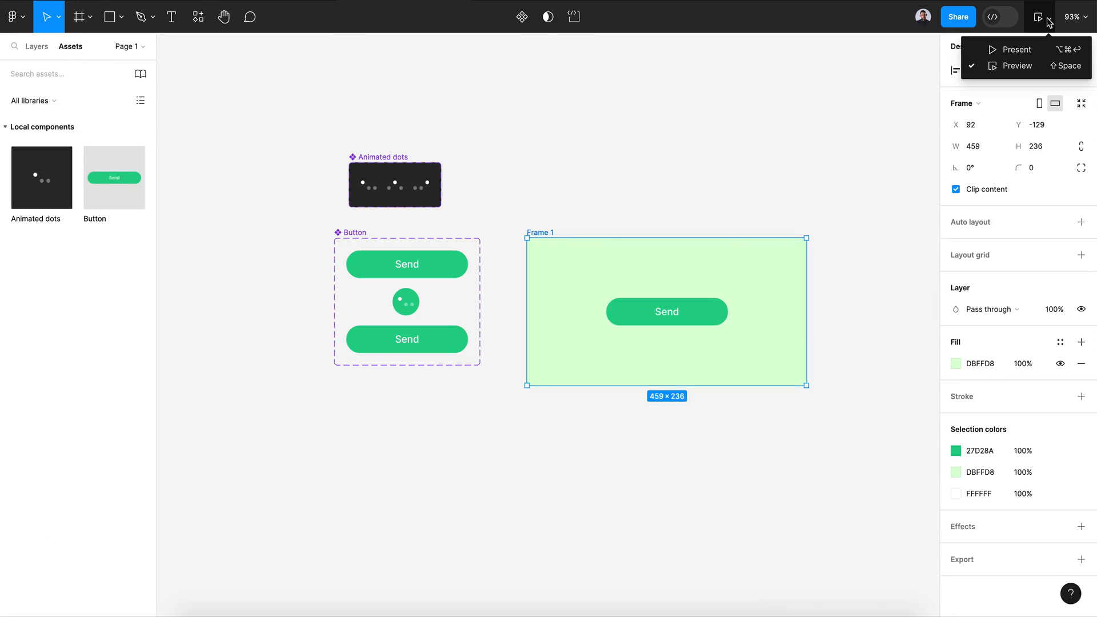
pyautogui.click(996, 50)
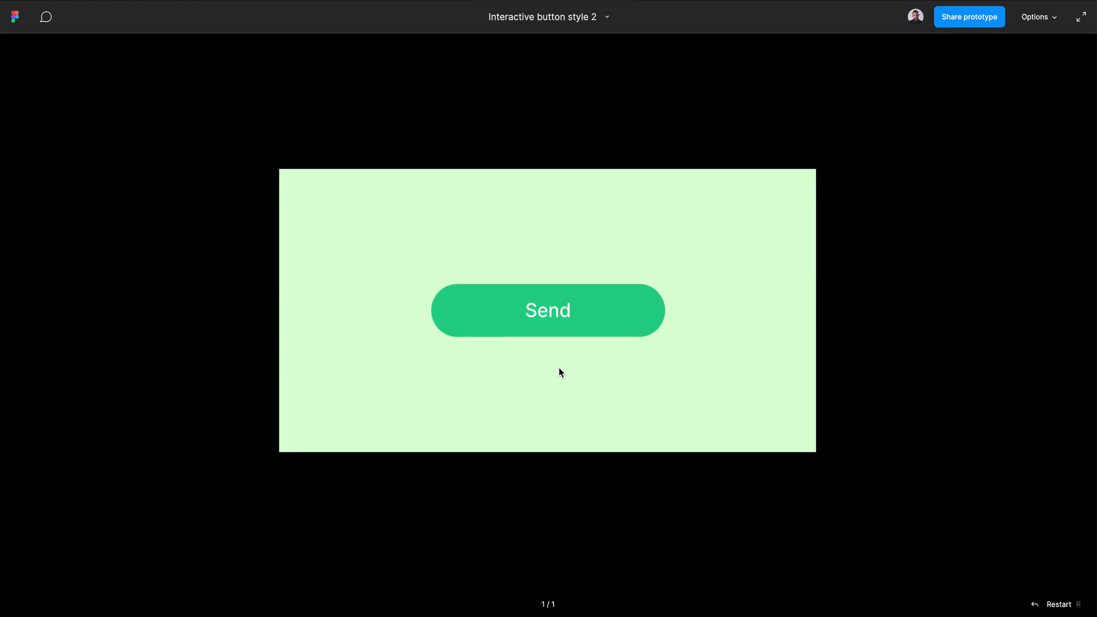
pyautogui.click(592, 329)
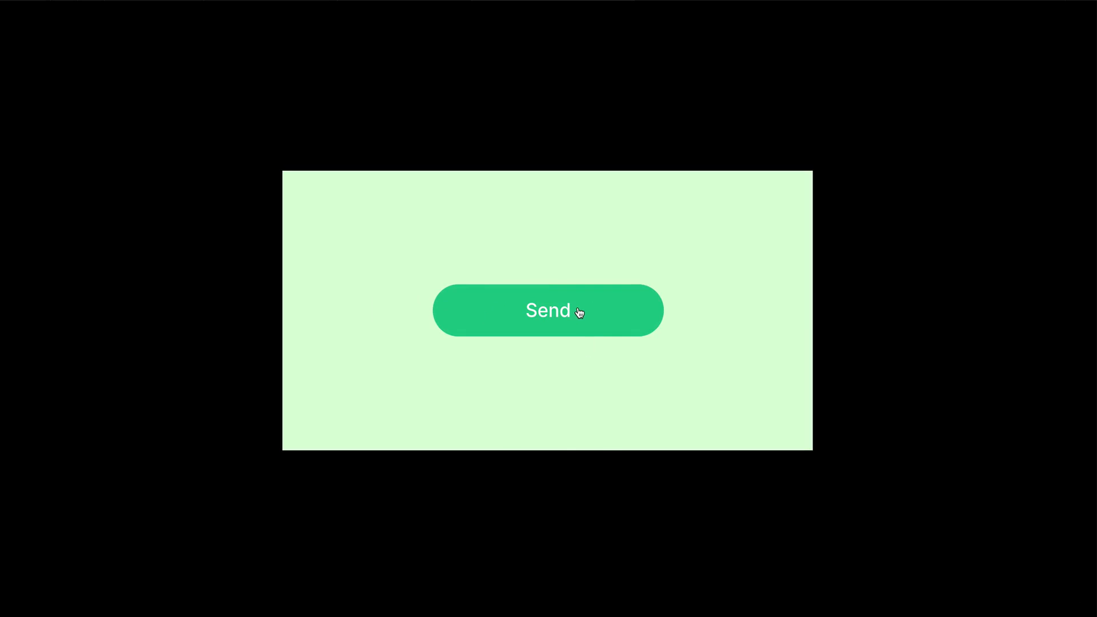
pyautogui.click(537, 312)
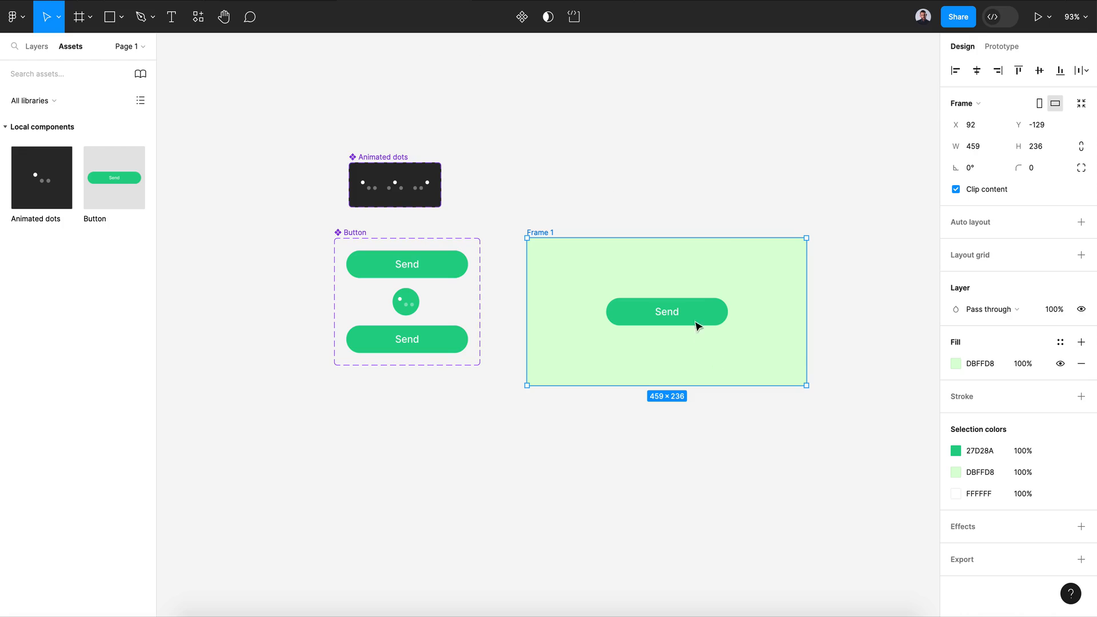
# Set the horizontal and vertical constraints of the Button instance in Frame 1 to Center.
pyautogui.click(696, 319)
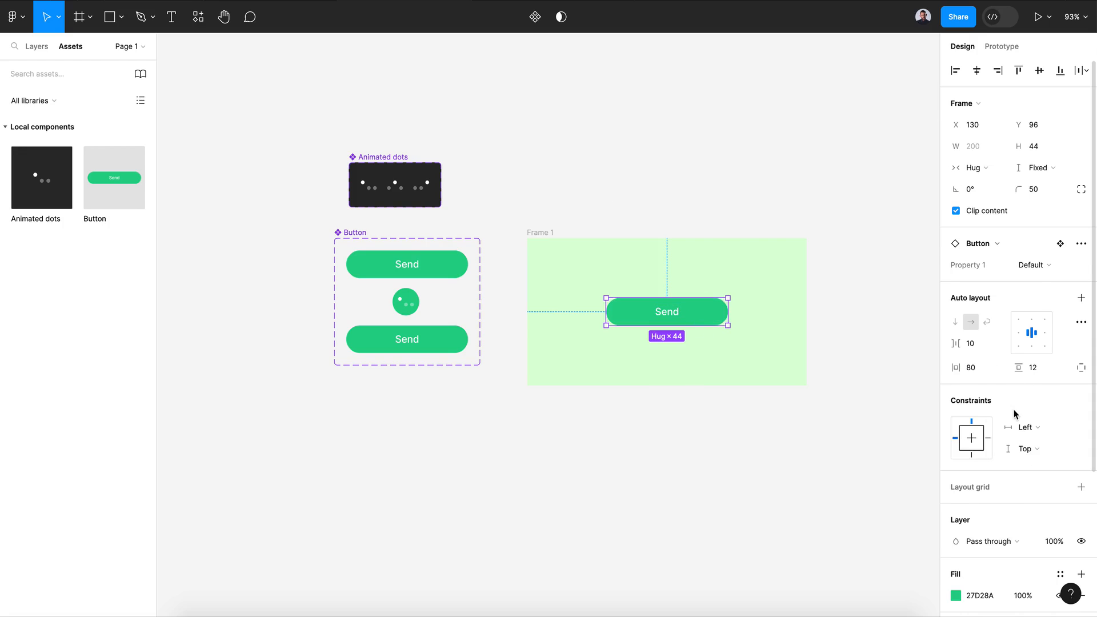
pyautogui.scroll(-1, 1014, 413)
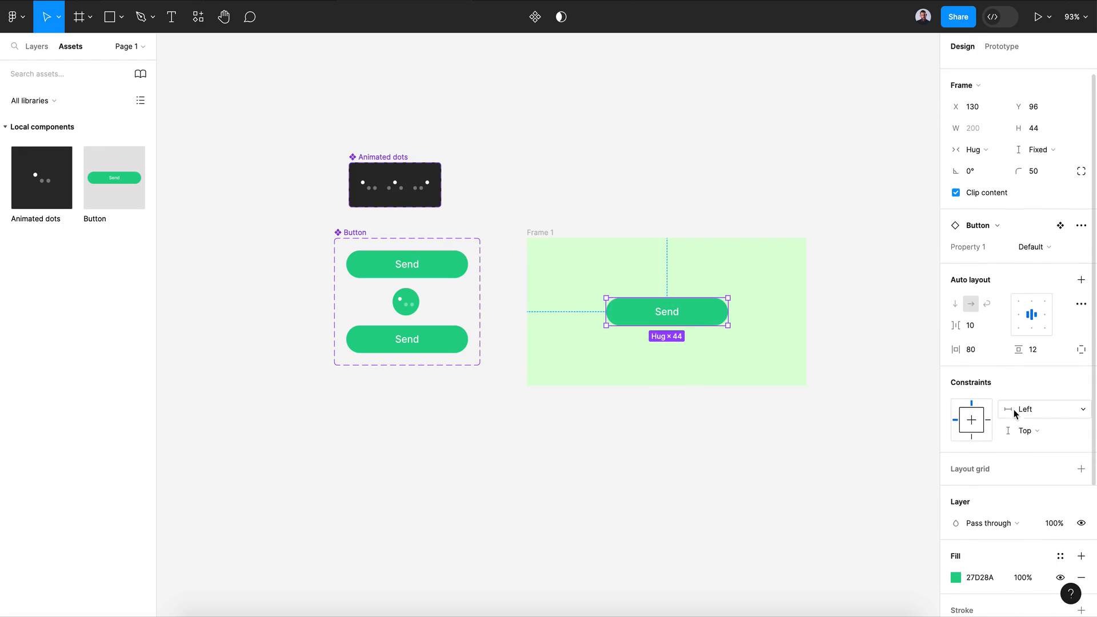
pyautogui.click(980, 421)
pyautogui.click(972, 424)
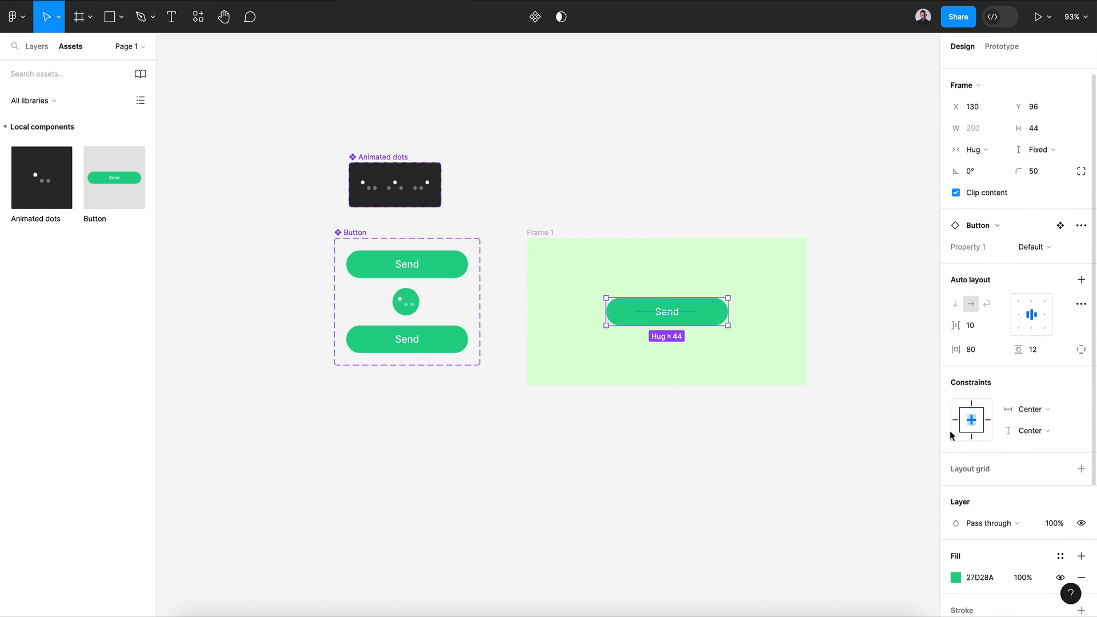
pyautogui.click(737, 453)
# Return to the running prototype and test the Send button's animation again with the centred constraints.
pyautogui.hotkey('ctrl', 'Tab')
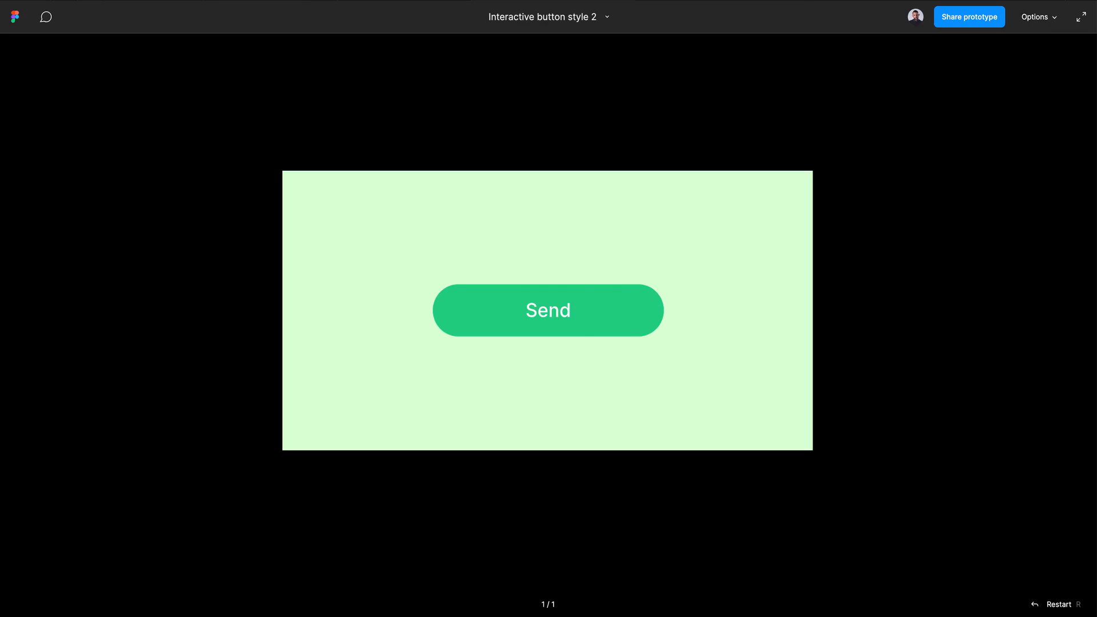
pyautogui.click(573, 330)
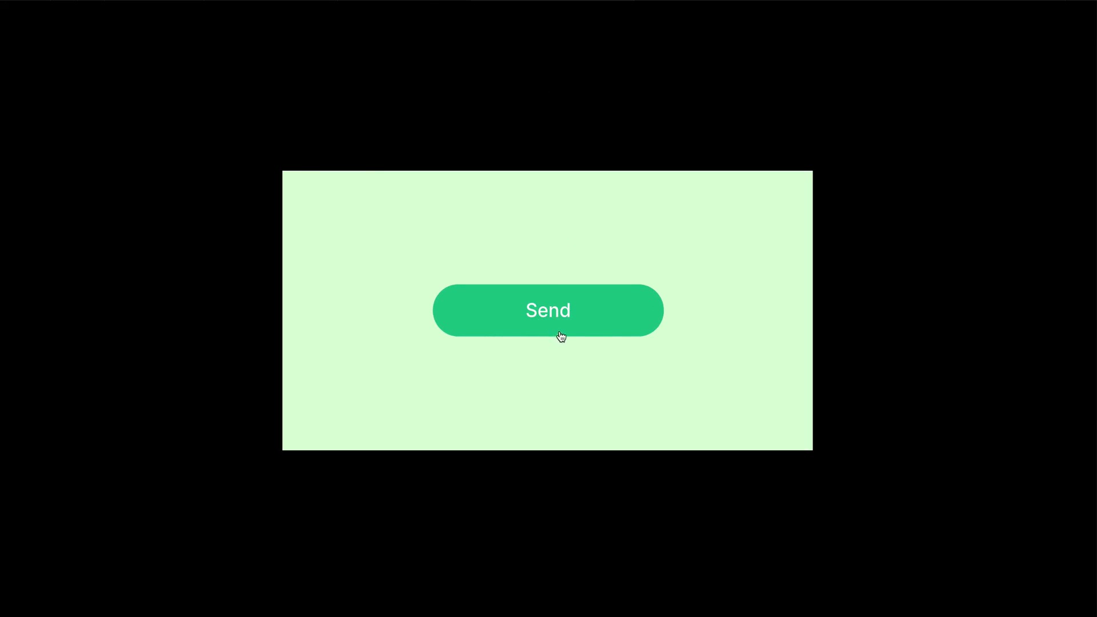
pyautogui.click(630, 326)
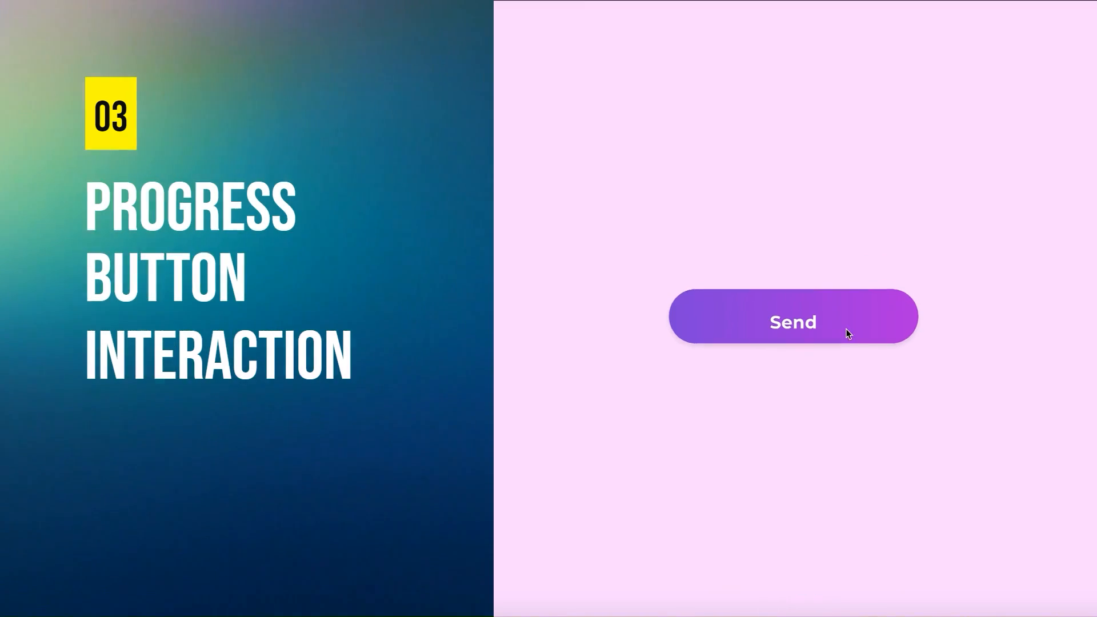
pyautogui.click(848, 333)
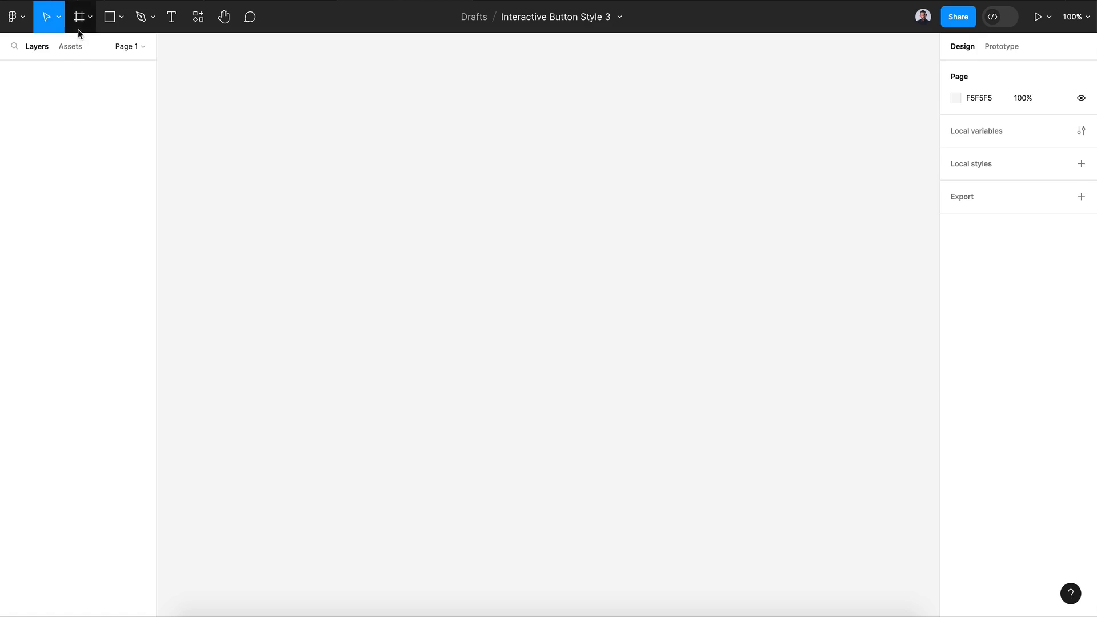
# Draw a frame on the empty canvas, size it to 200 × 44 and round its corners with a radius of 25.
pyautogui.click(80, 29)
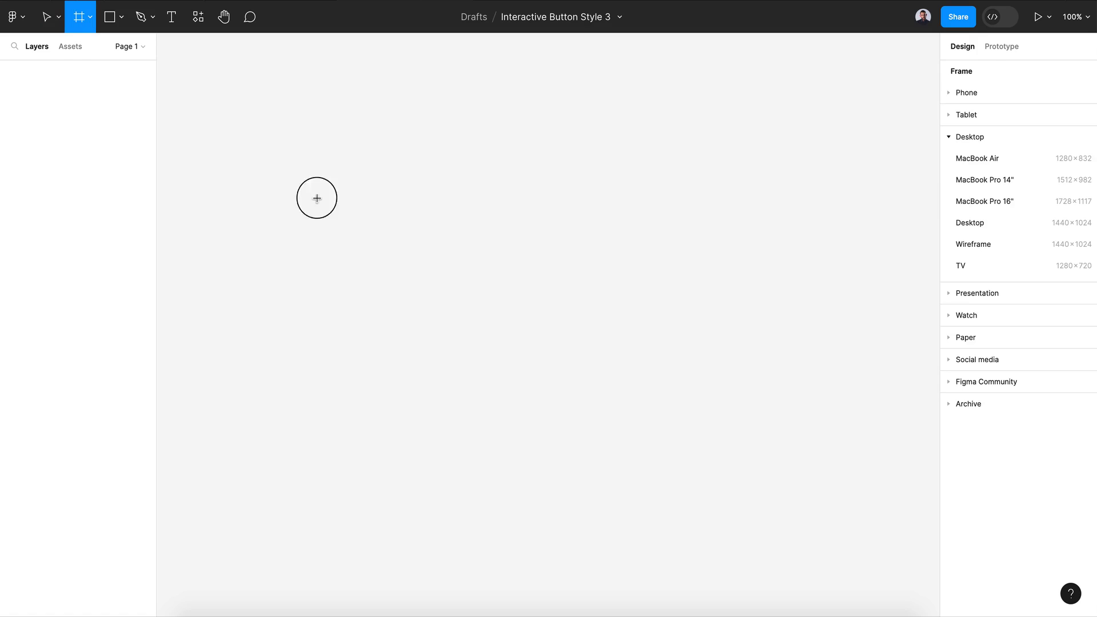
pyautogui.moveTo(317, 198); pyautogui.dragTo(597, 261)
pyautogui.click(975, 147)
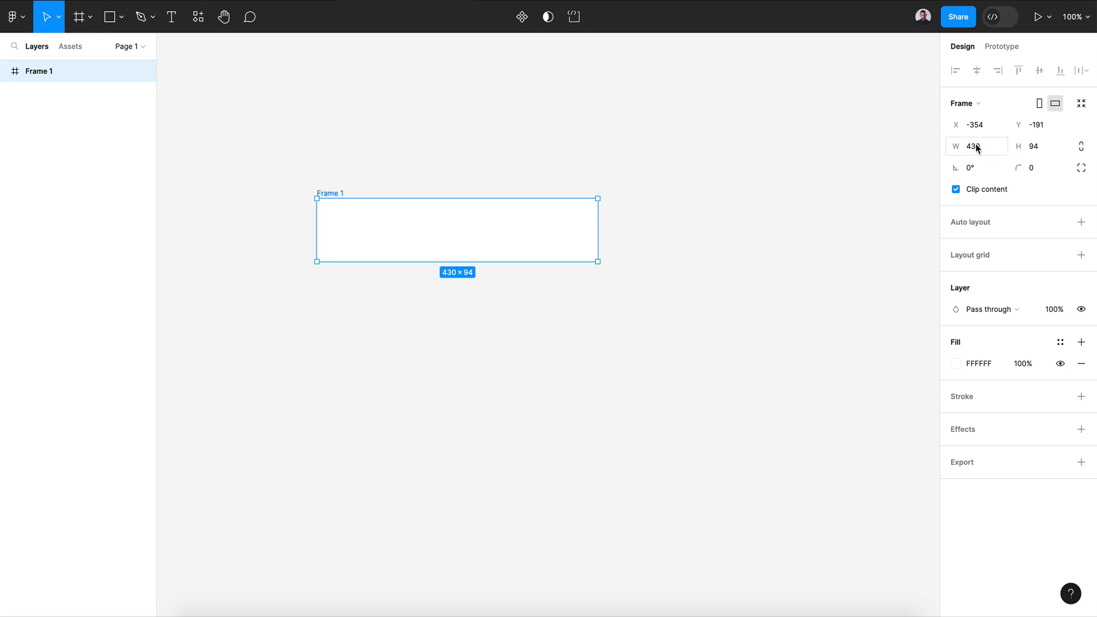
pyautogui.write('200')
pyautogui.click(1038, 147)
pyautogui.write('44')
pyautogui.press('Return')
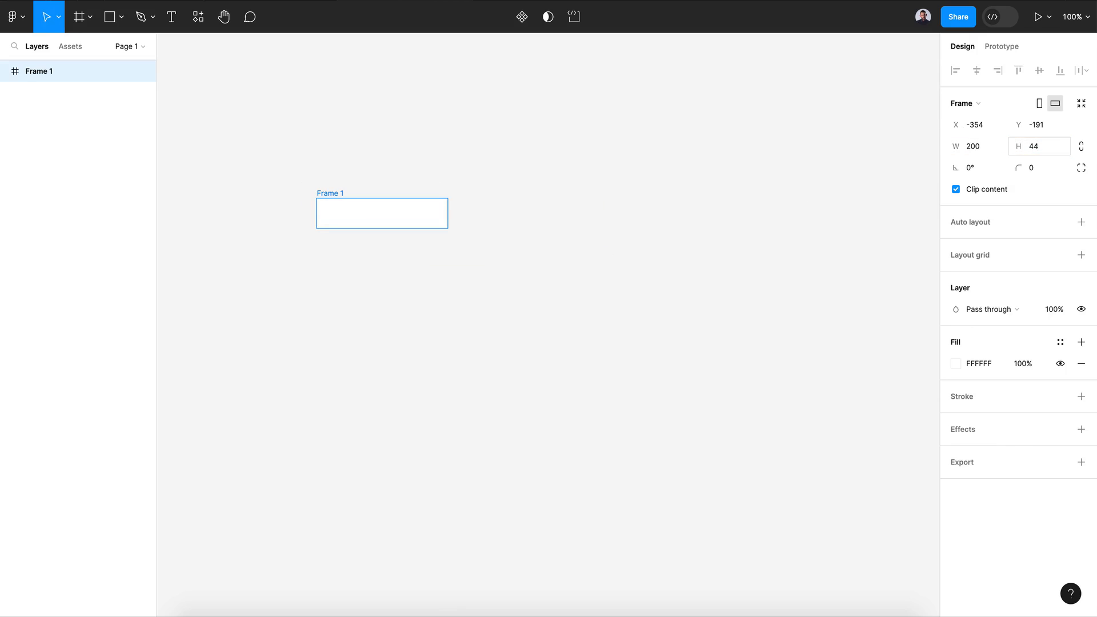
pyautogui.click(1039, 172)
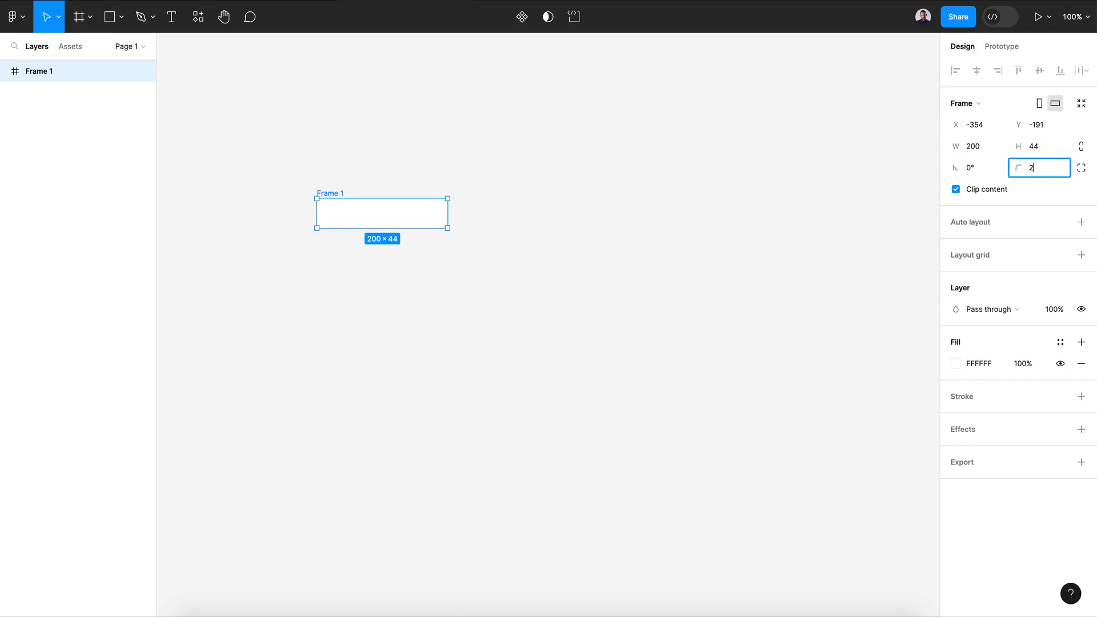
pyautogui.press('Return')
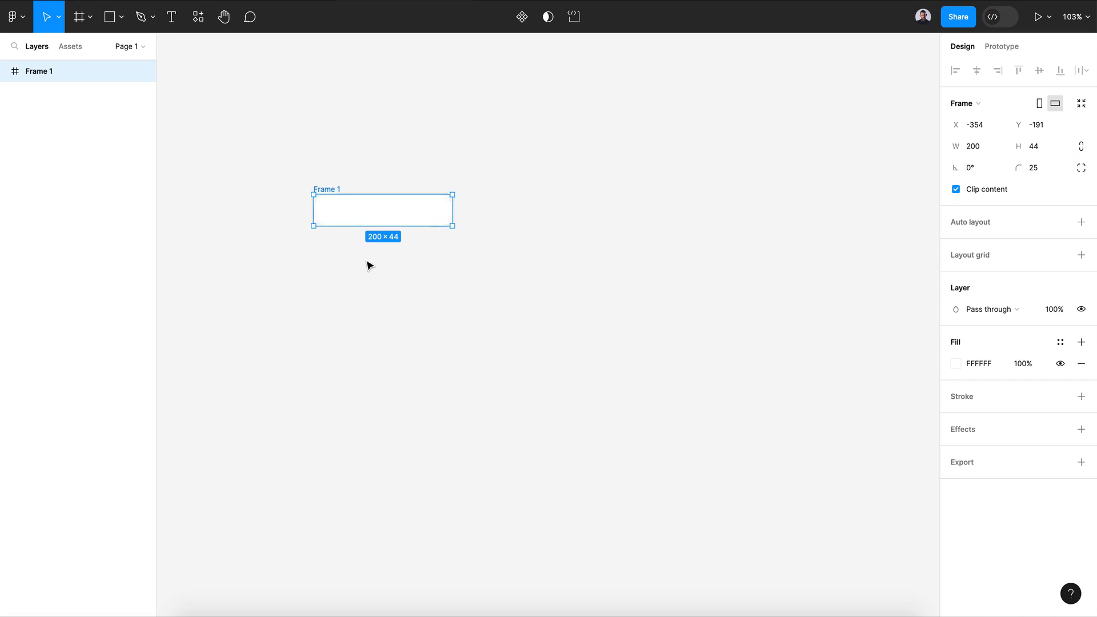
# Rename the rounded frame to Button.
pyautogui.scroll(5, 368, 265)
pyautogui.scroll(3, 369, 264)
pyautogui.hscroll(-3, 368, 265)
pyautogui.doubleClick(318, 172)
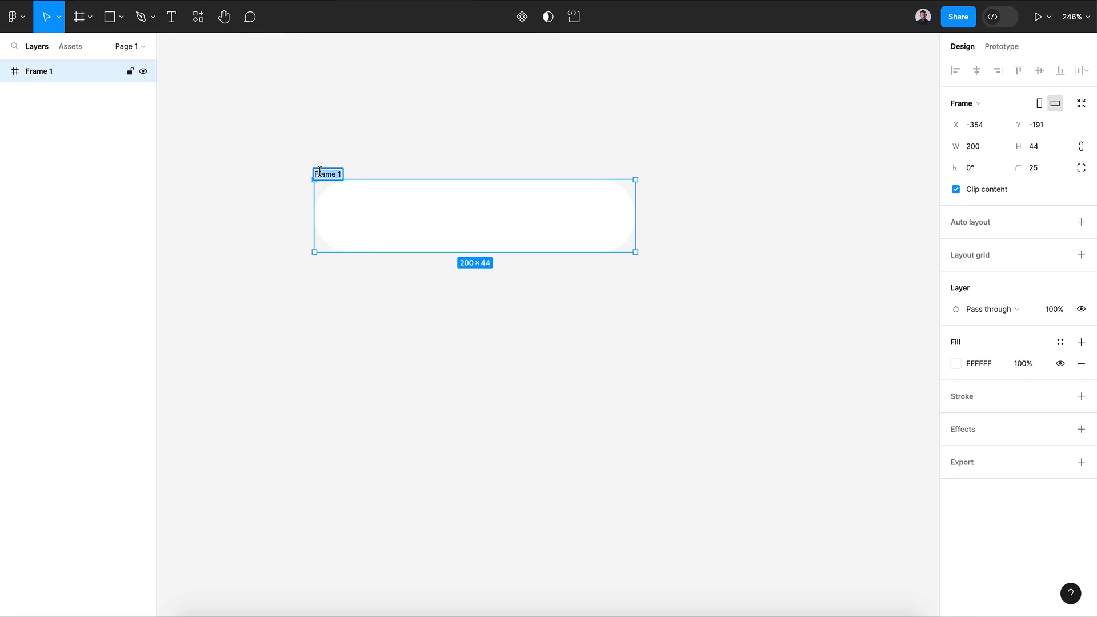
pyautogui.write('button')
pyautogui.press('Return')
# Fill the Button frame with a linear gradient running slightly diagonally from light purple on its left to dark purple on its right.
pyautogui.click(955, 363)
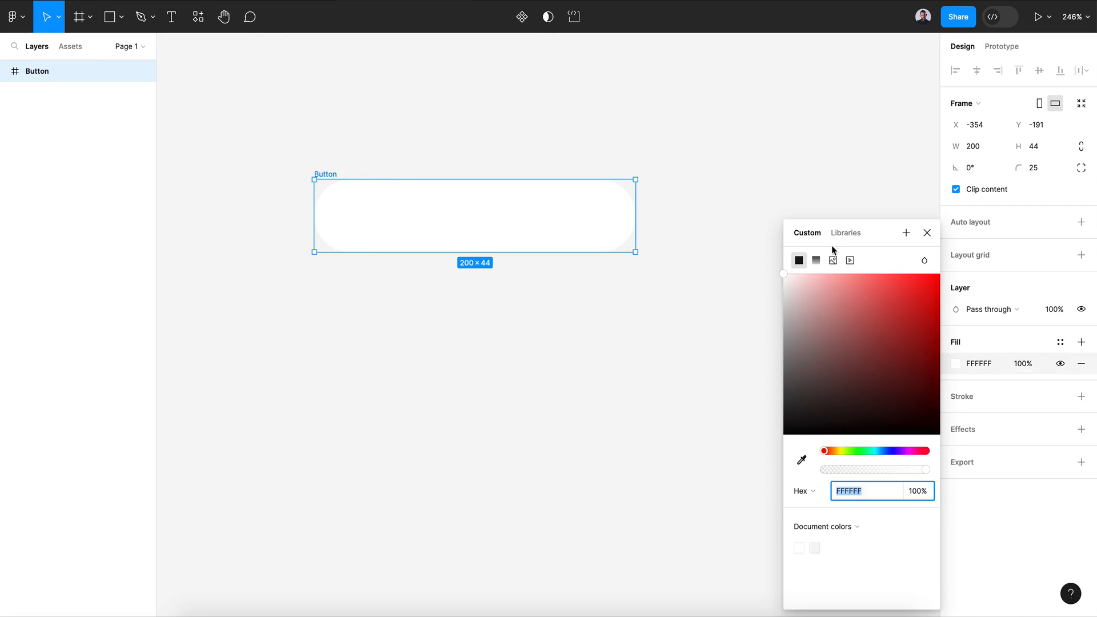
pyautogui.click(816, 261)
pyautogui.moveTo(475, 243); pyautogui.dragTo(635, 244)
pyautogui.moveTo(437, 177); pyautogui.dragTo(337, 189)
pyautogui.moveTo(869, 451); pyautogui.dragTo(903, 452)
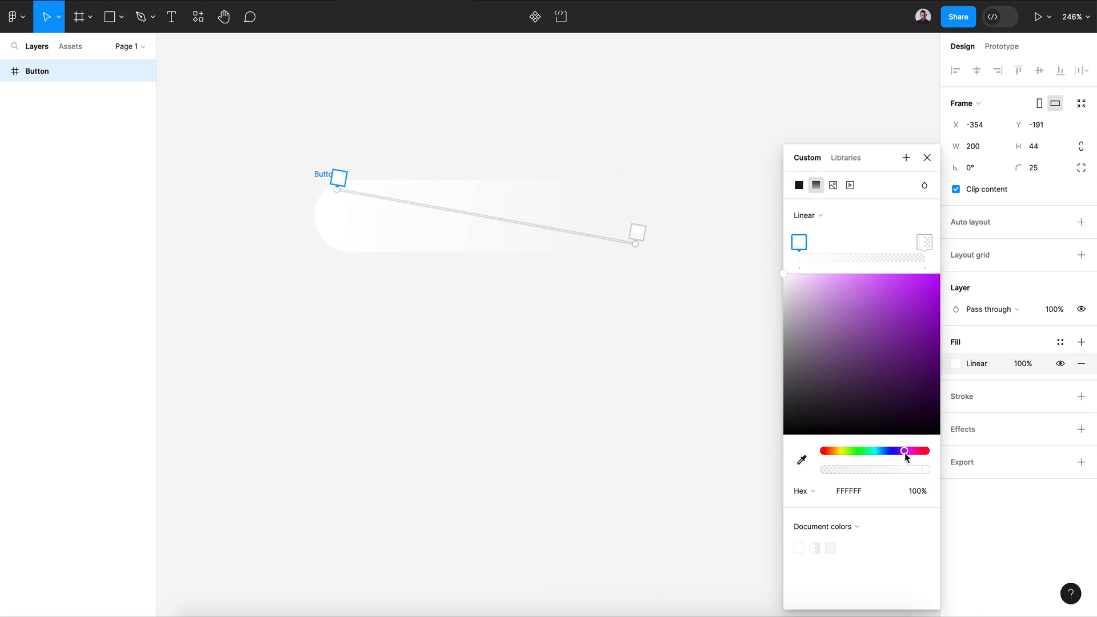
pyautogui.moveTo(909, 349); pyautogui.dragTo(928, 323)
pyautogui.click(926, 157)
pyautogui.click(620, 382)
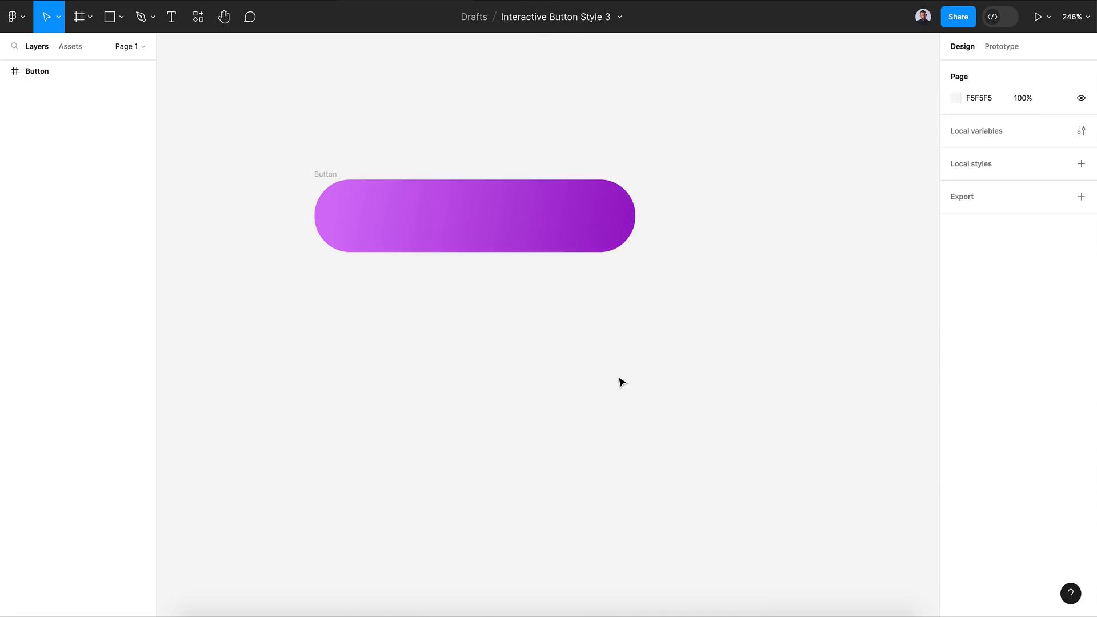
# Add the text "Send" inside the purple Button frame.
pyautogui.hscroll(-2, 621, 382)
pyautogui.click(172, 20)
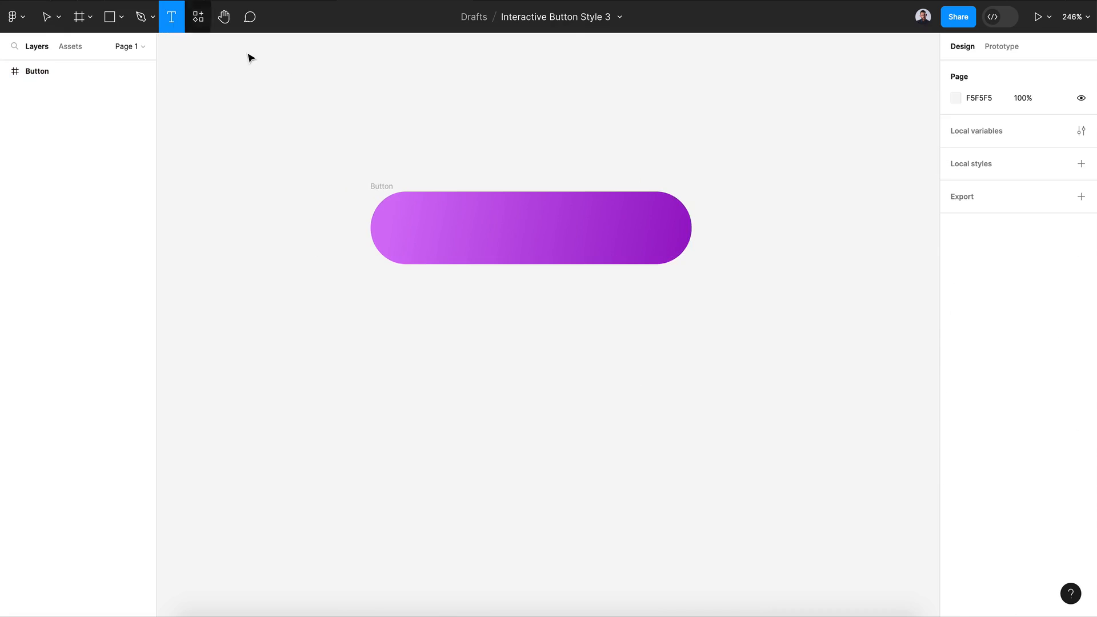
pyautogui.click(513, 224)
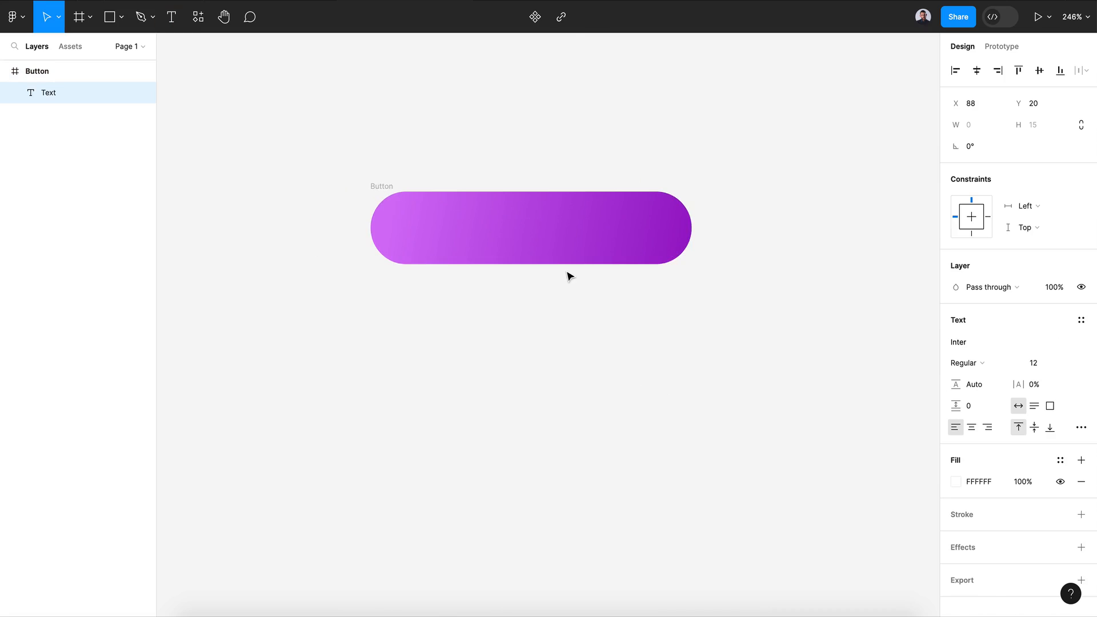
pyautogui.write('Send')
pyautogui.press('Escape')
# Set the Send text to size 16, Medium weight, and centre it horizontally and vertically in the button.
pyautogui.click(1055, 372)
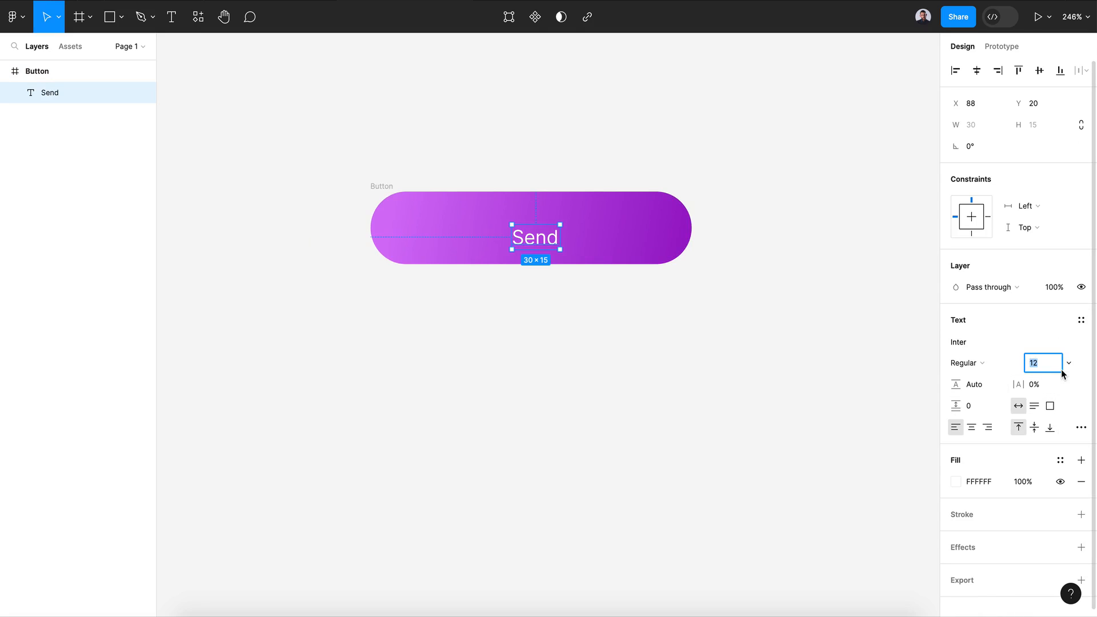
pyautogui.click(1062, 368)
pyautogui.click(1055, 427)
pyautogui.click(965, 363)
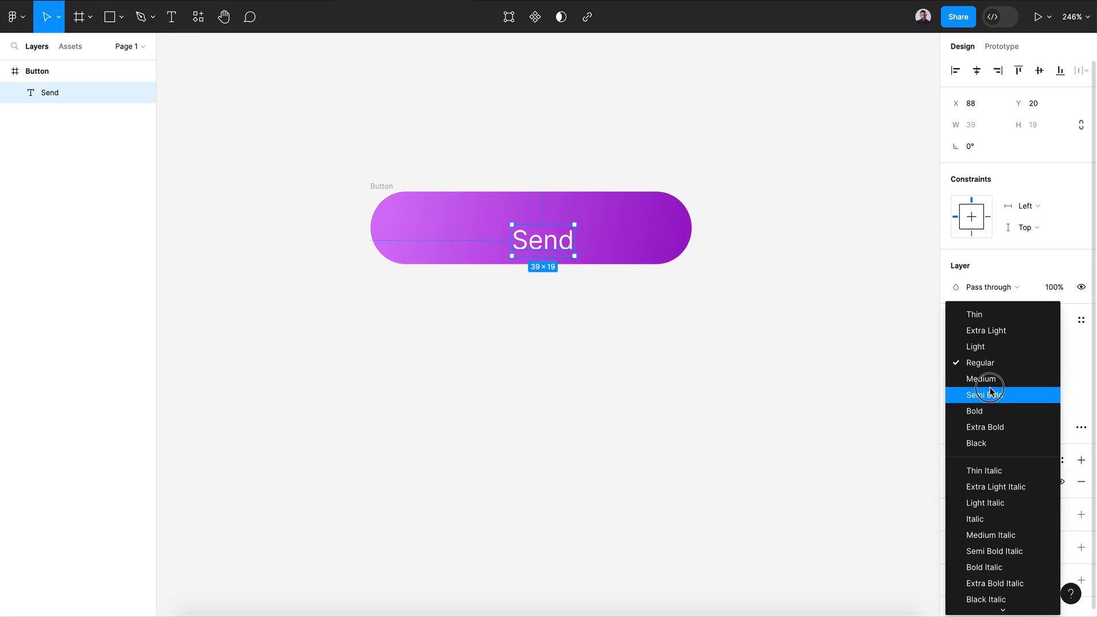
pyautogui.click(981, 378)
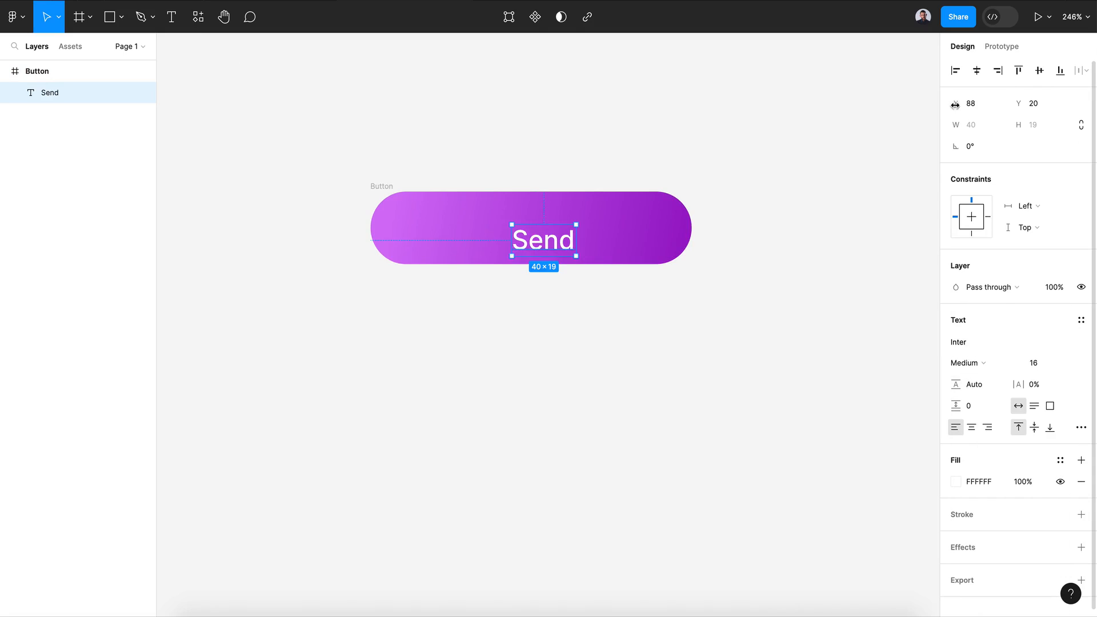
pyautogui.click(976, 70)
pyautogui.click(1037, 72)
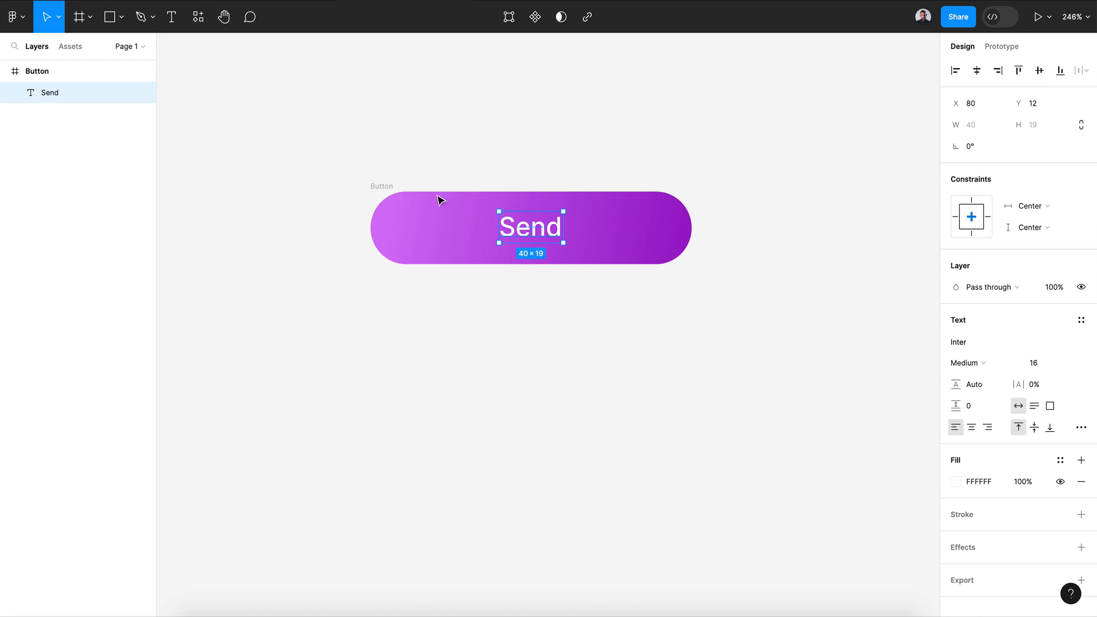
# Add auto layout to the purple Button frame.
pyautogui.click(383, 186)
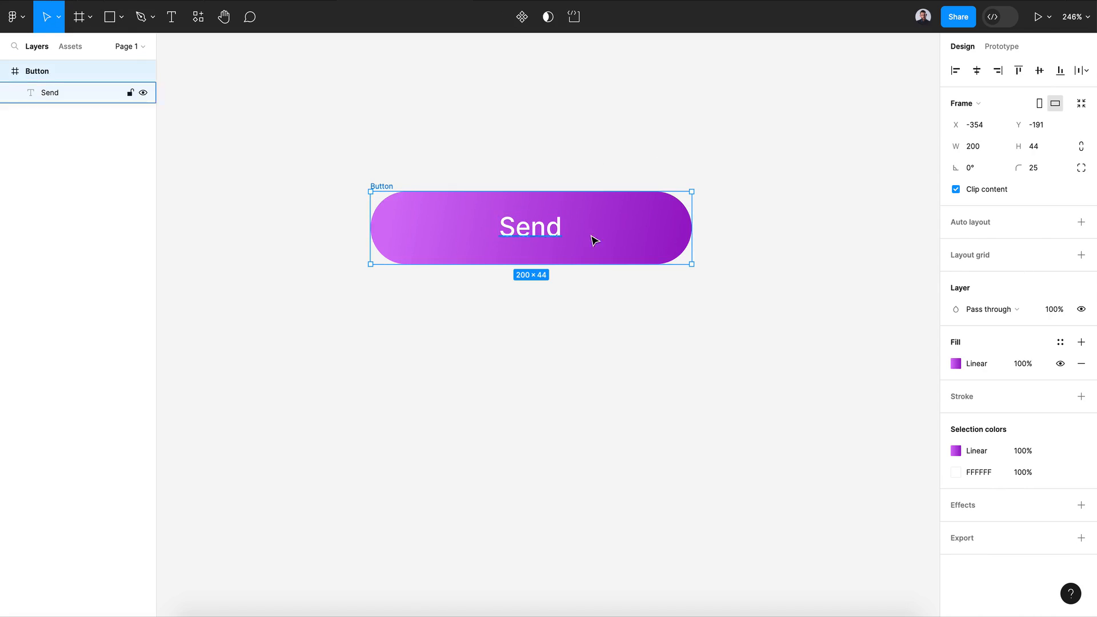
pyautogui.click(1080, 222)
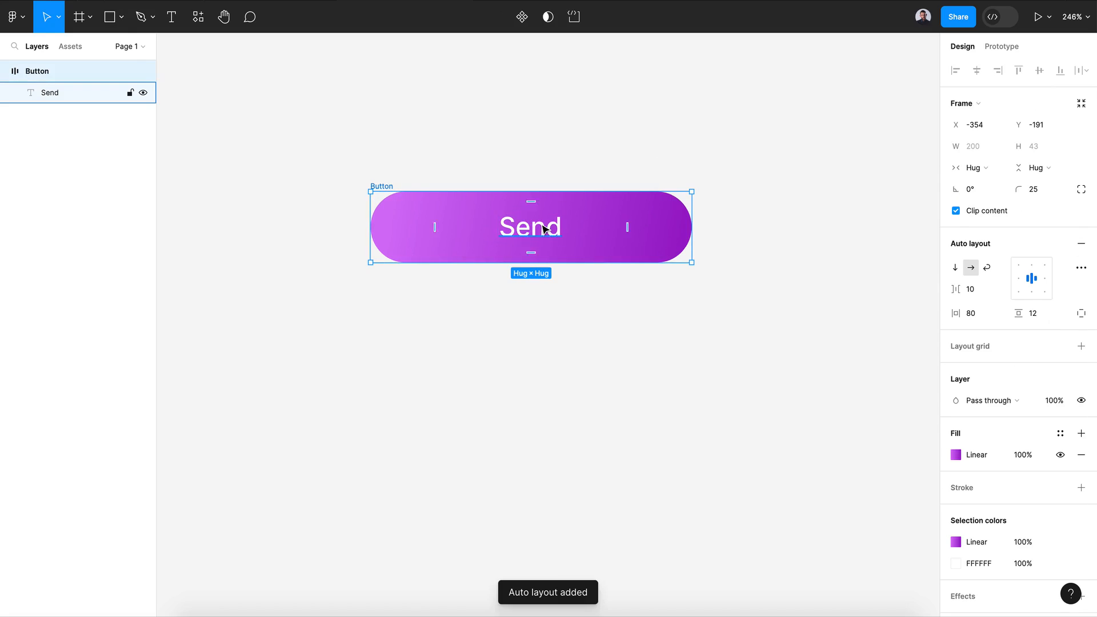
pyautogui.click(521, 229)
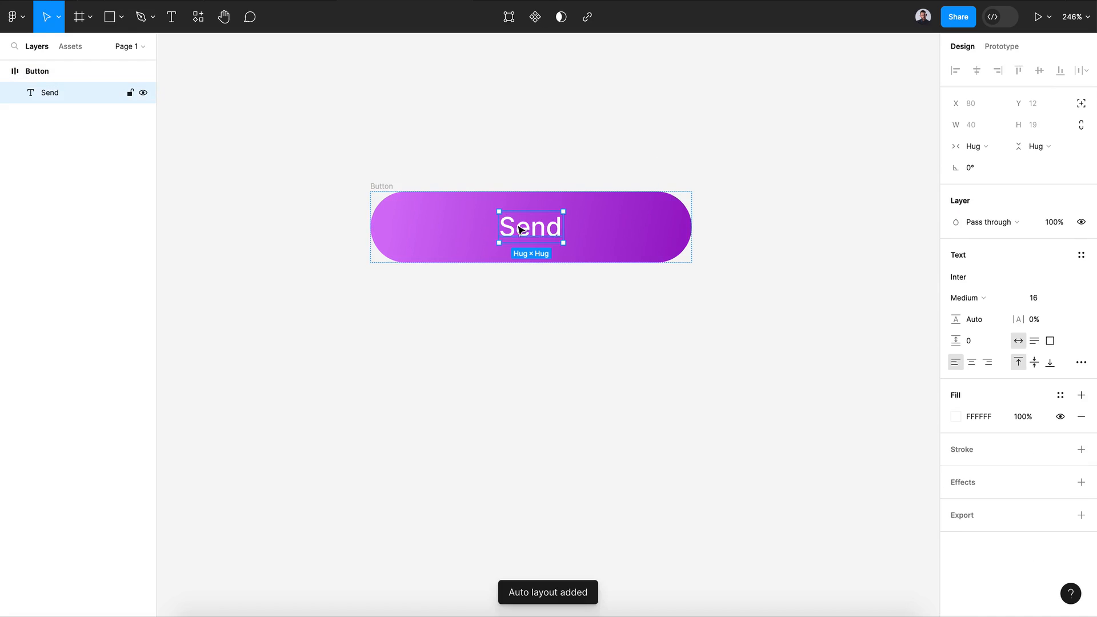
pyautogui.click(1081, 105)
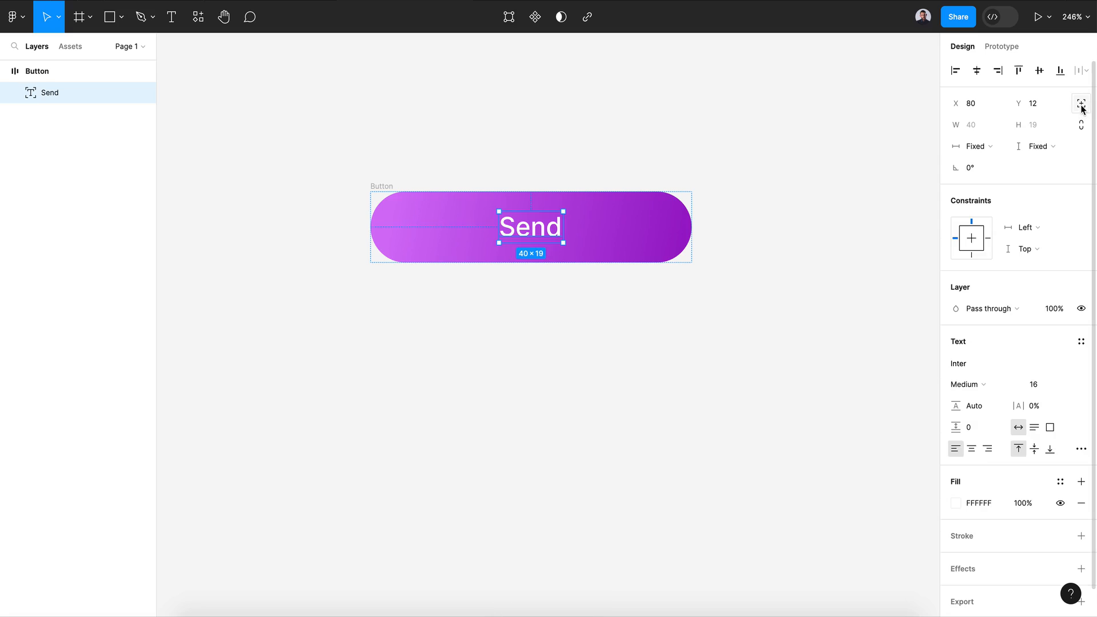
pyautogui.click(103, 26)
pyautogui.moveTo(370, 188)
pyautogui.mouseDown()
pyautogui.moveTo(685, 194)
pyautogui.moveTo(672, 257)
pyautogui.mouseUp()
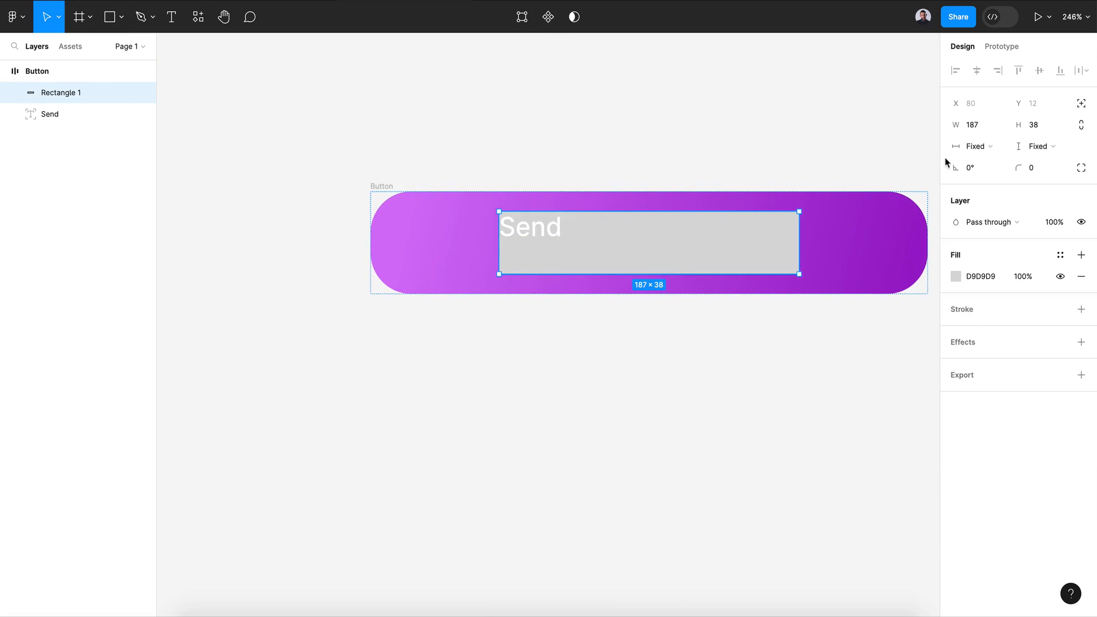
pyautogui.click(1080, 103)
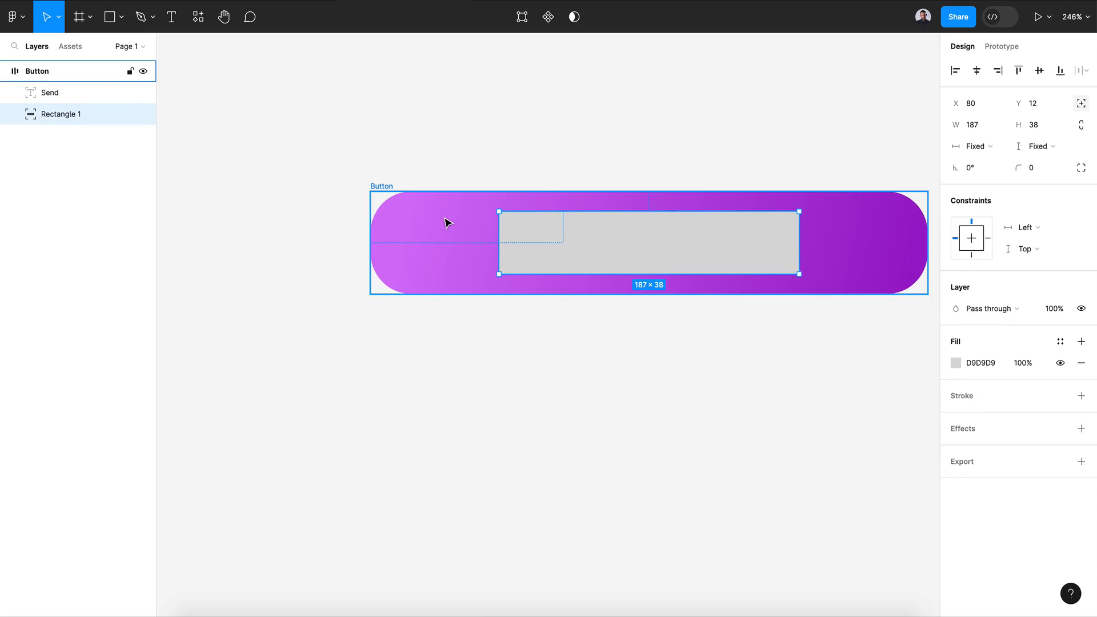
pyautogui.press('Delete')
# Change the Button frame's horizontal and vertical resizing from Hug to Fixed.
pyautogui.click(418, 213)
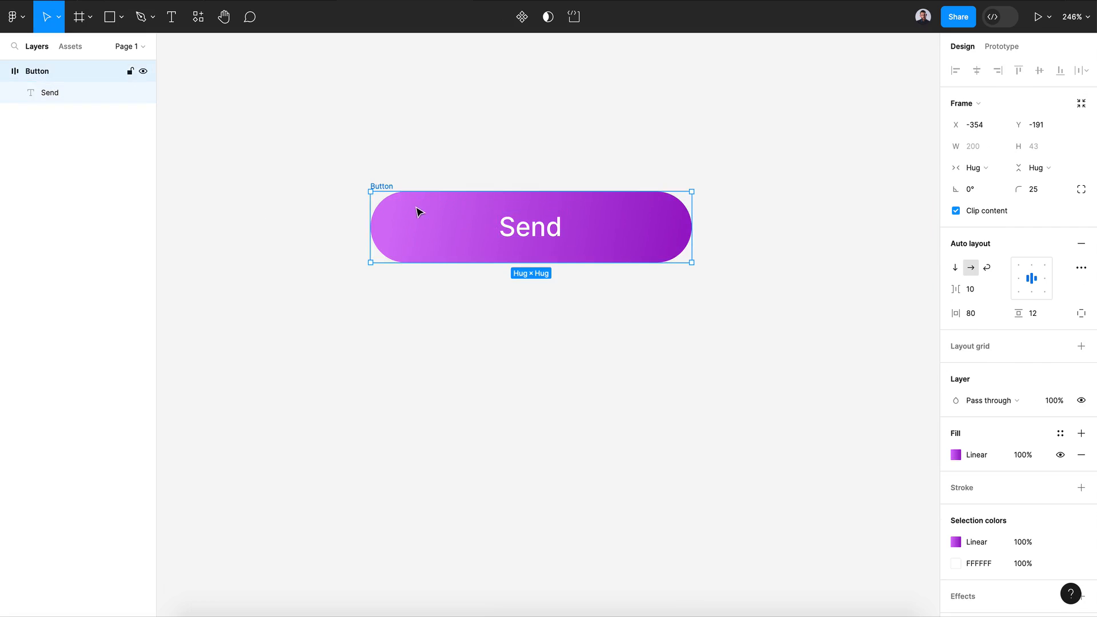
pyautogui.click(978, 170)
pyautogui.click(978, 154)
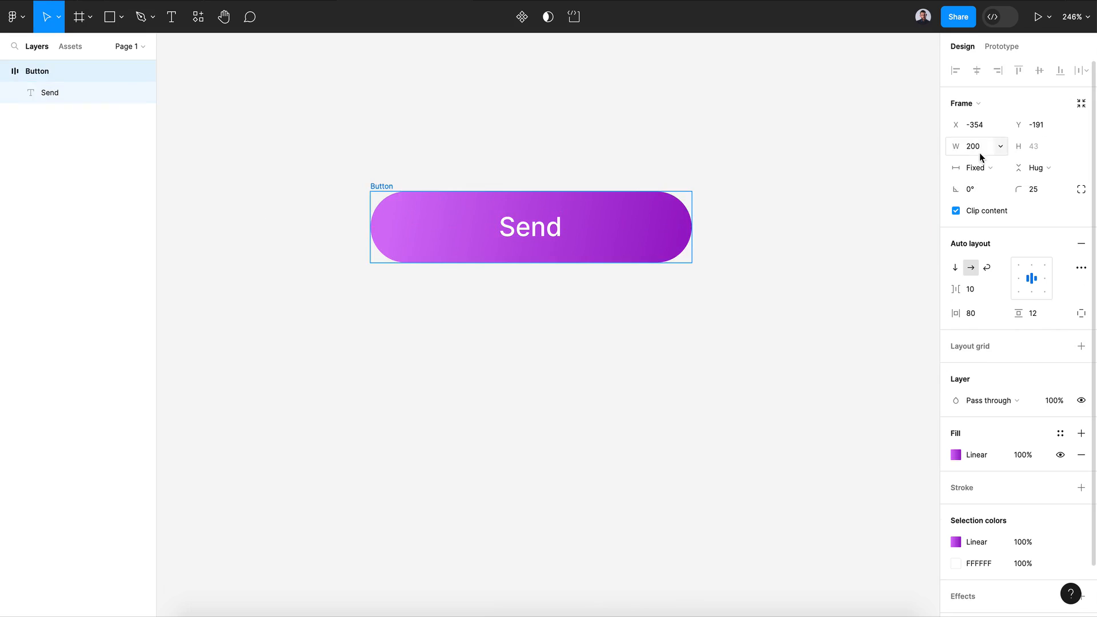
pyautogui.click(1039, 167)
pyautogui.click(1036, 148)
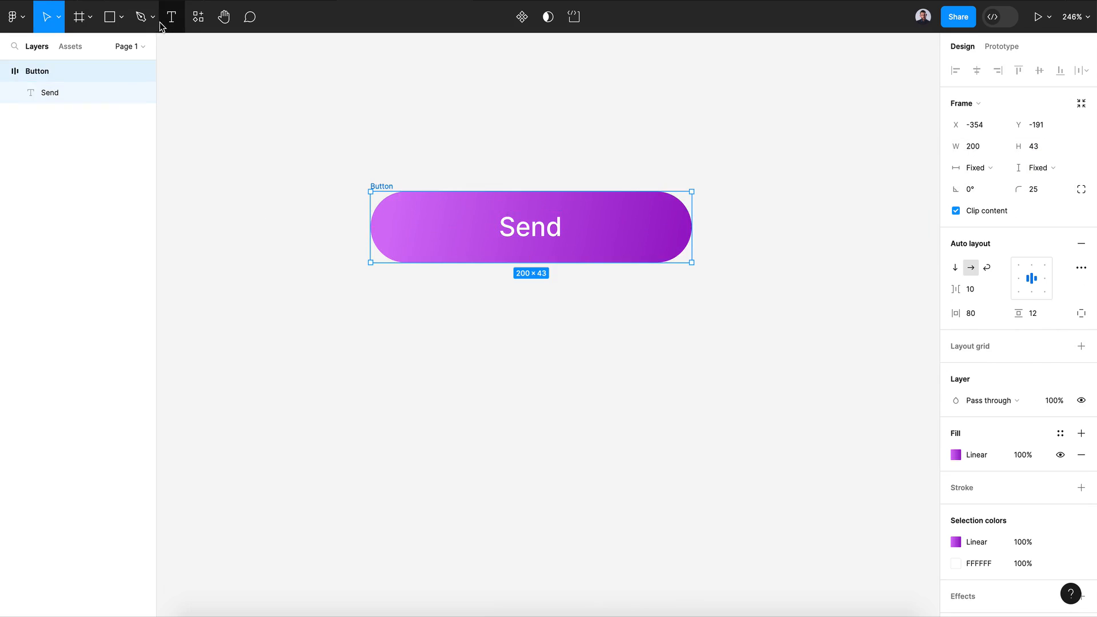
# Draw a rectangle about 46 × 35 inside the Button, position it absolutely, and place it behind the Send text.
pyautogui.click(110, 19)
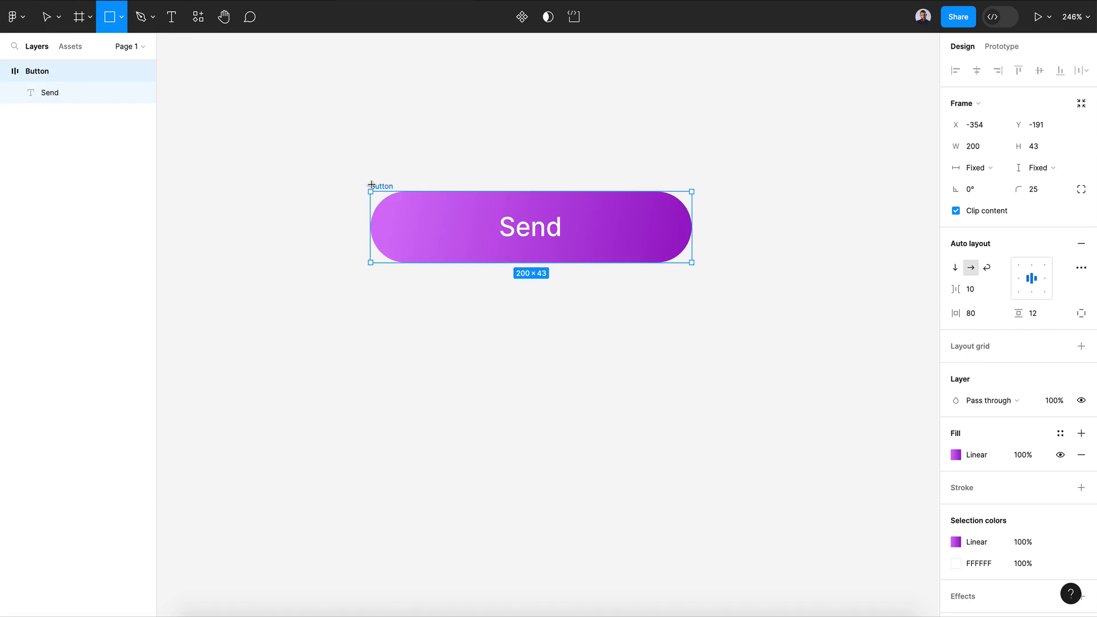
pyautogui.moveTo(374, 187); pyautogui.dragTo(444, 252)
pyautogui.click(1080, 104)
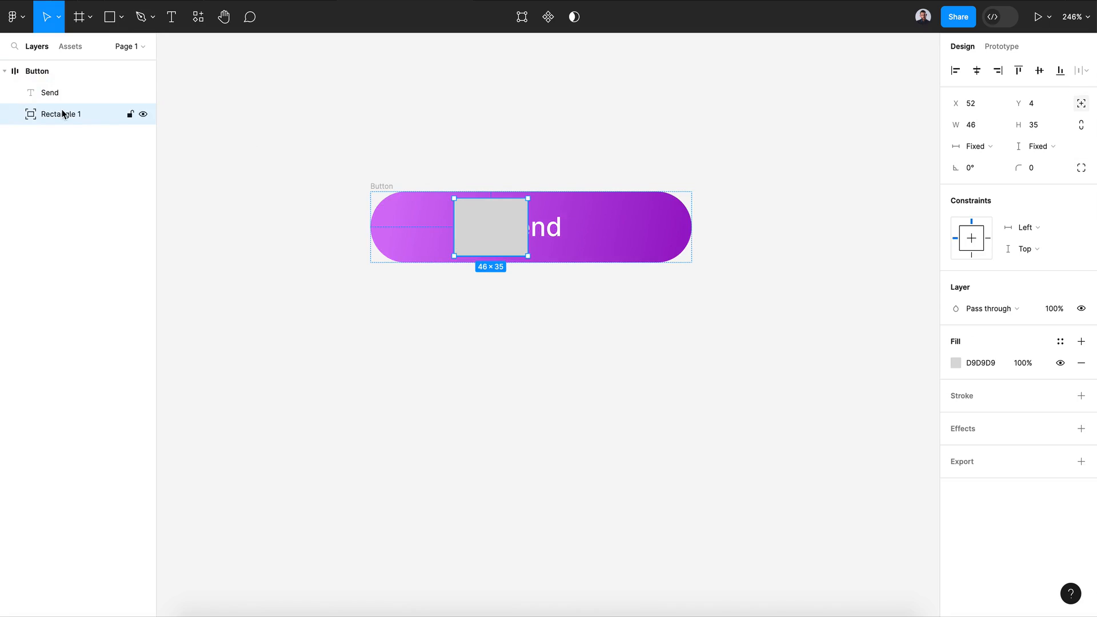
pyautogui.moveTo(62, 113); pyautogui.dragTo(63, 90)
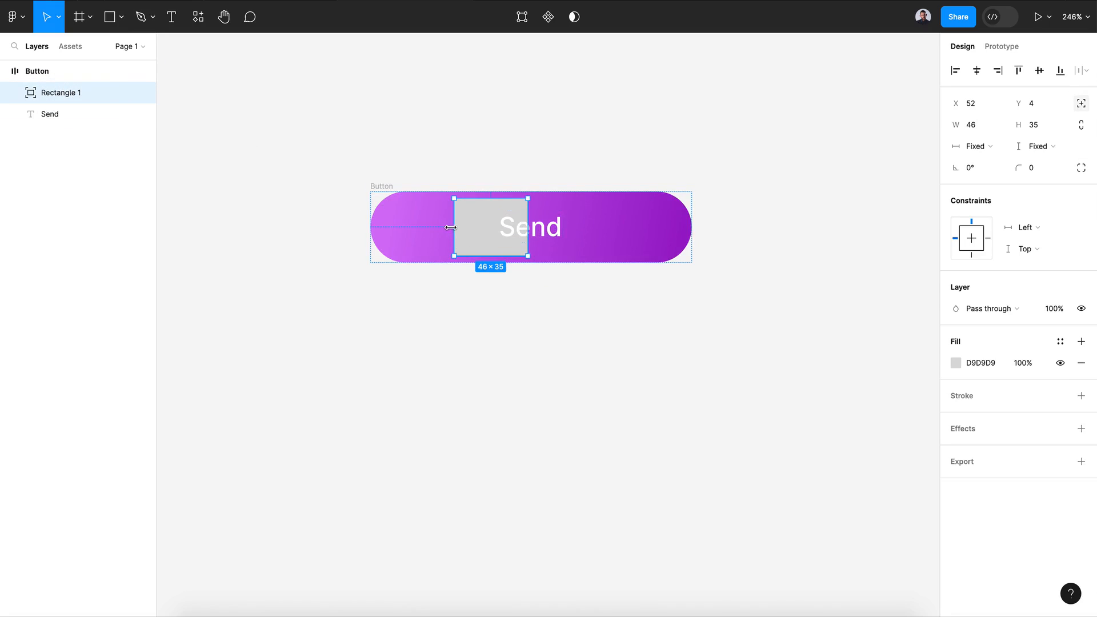
# Stretch the rectangle on all sides to cover the whole button at 200 × 43.
pyautogui.moveTo(451, 227); pyautogui.dragTo(370, 227)
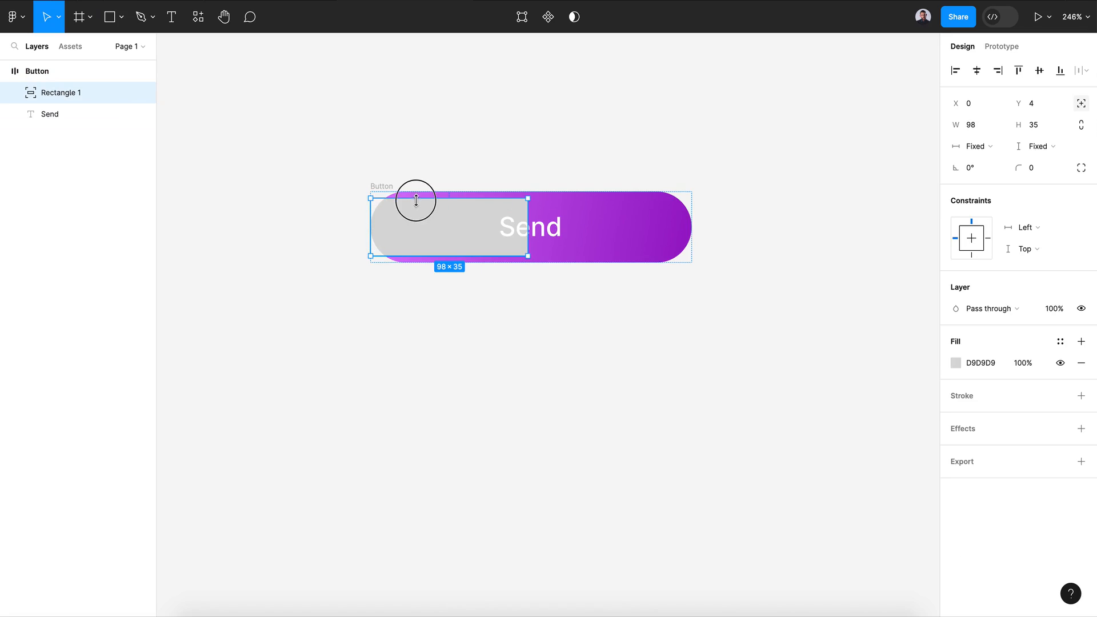
pyautogui.moveTo(415, 199); pyautogui.dragTo(414, 192)
pyautogui.moveTo(438, 256); pyautogui.dragTo(441, 263)
pyautogui.moveTo(528, 232); pyautogui.dragTo(692, 233)
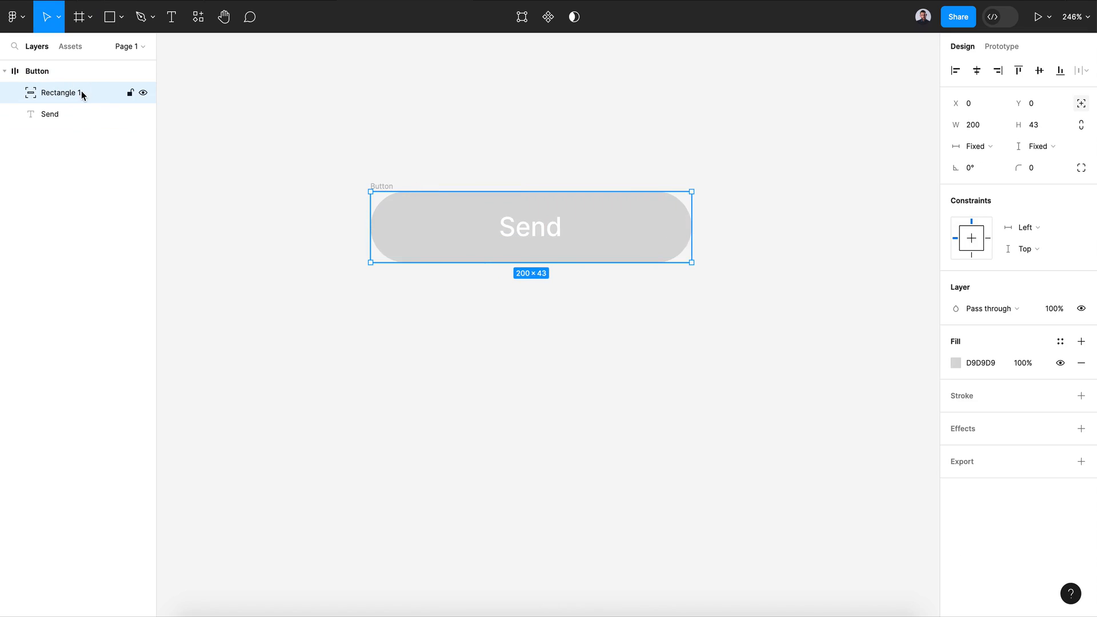
# Fill the rectangle with white FFFFFF and hide its layer.
pyautogui.click(955, 362)
pyautogui.moveTo(851, 323); pyautogui.dragTo(744, 250)
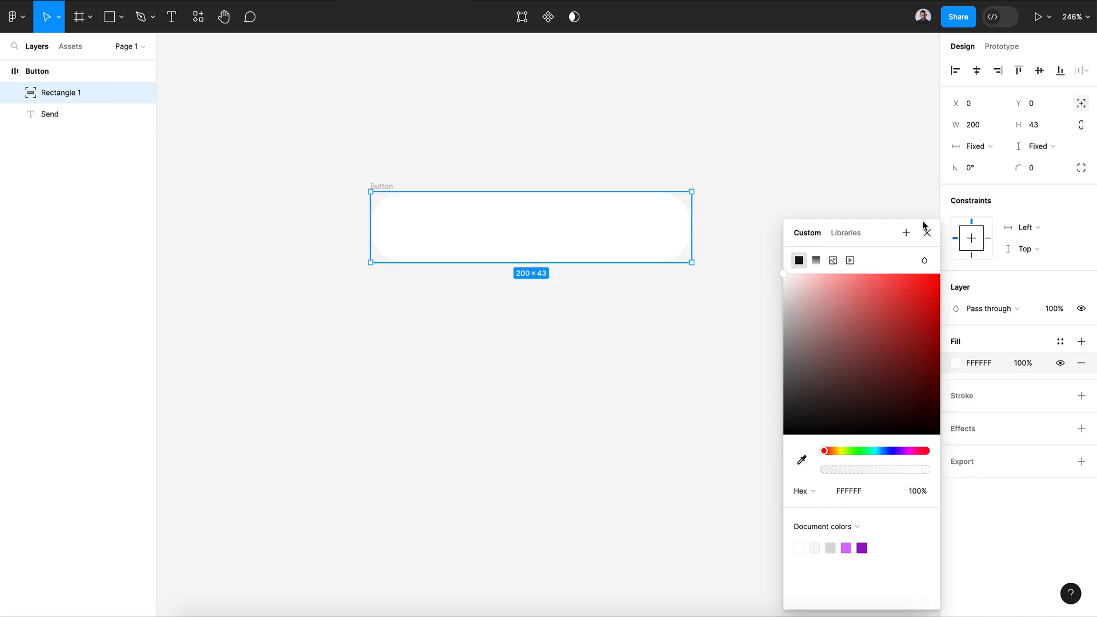
pyautogui.click(925, 232)
pyautogui.click(142, 94)
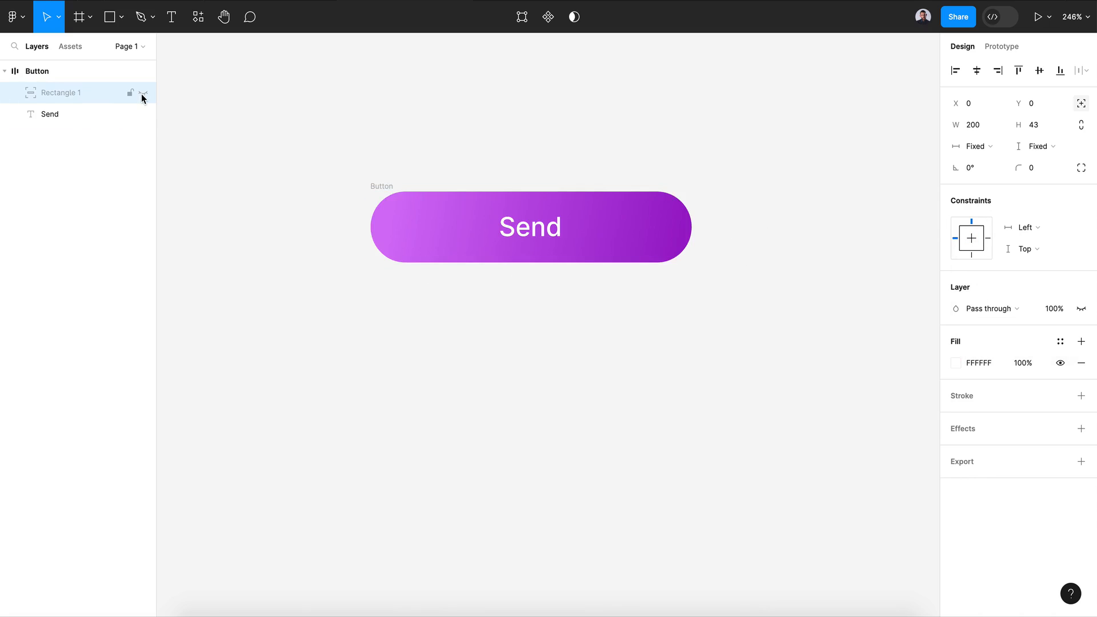
# Turn the Button frame into a component and add a second variant, keeping its default name.
pyautogui.click(483, 167)
pyautogui.click(386, 186)
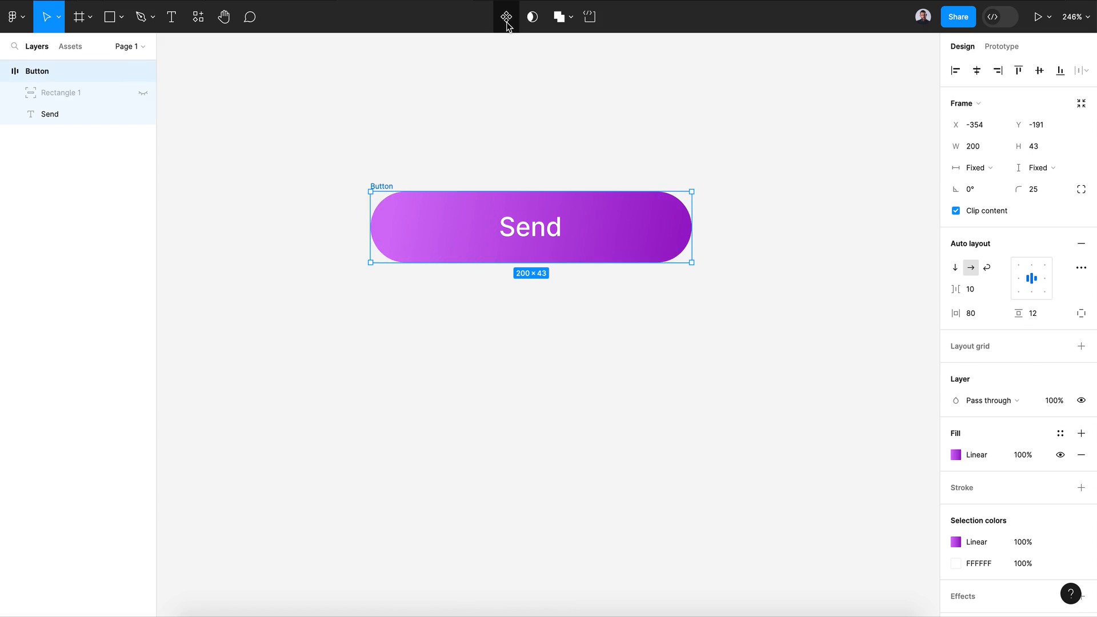
pyautogui.click(506, 18)
pyautogui.click(506, 17)
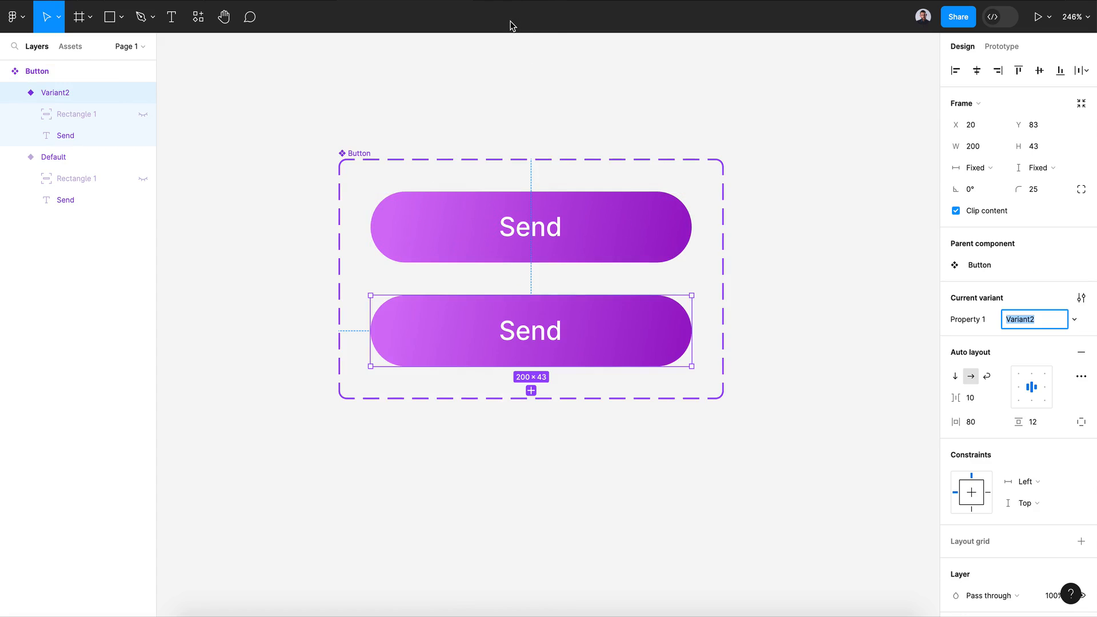
pyautogui.press('Escape')
# Reduce the second variant's height to 16.
pyautogui.click(597, 360)
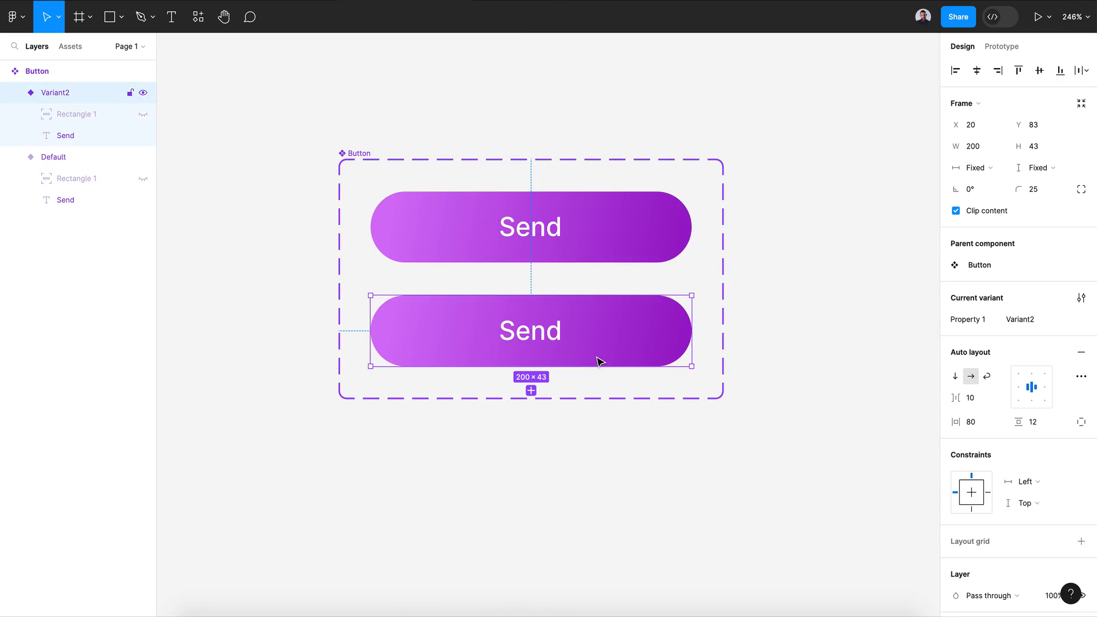
pyautogui.moveTo(1021, 153); pyautogui.dragTo(987, 154)
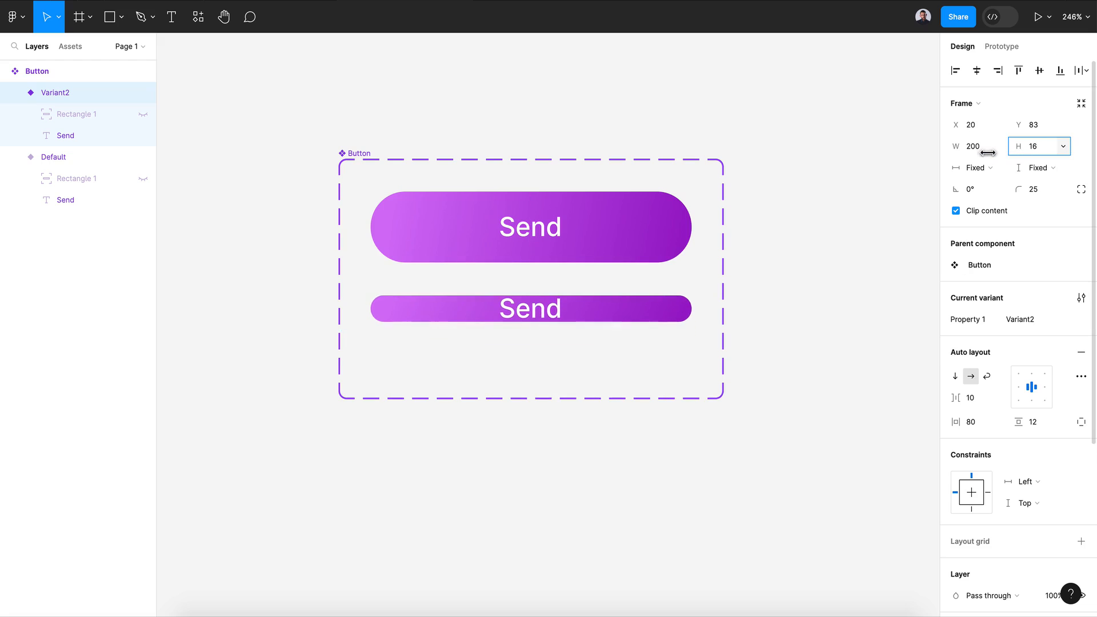
# Position the second variant's Send text absolutely and move it down until it leaves the thin bar's visible area.
pyautogui.click(549, 318)
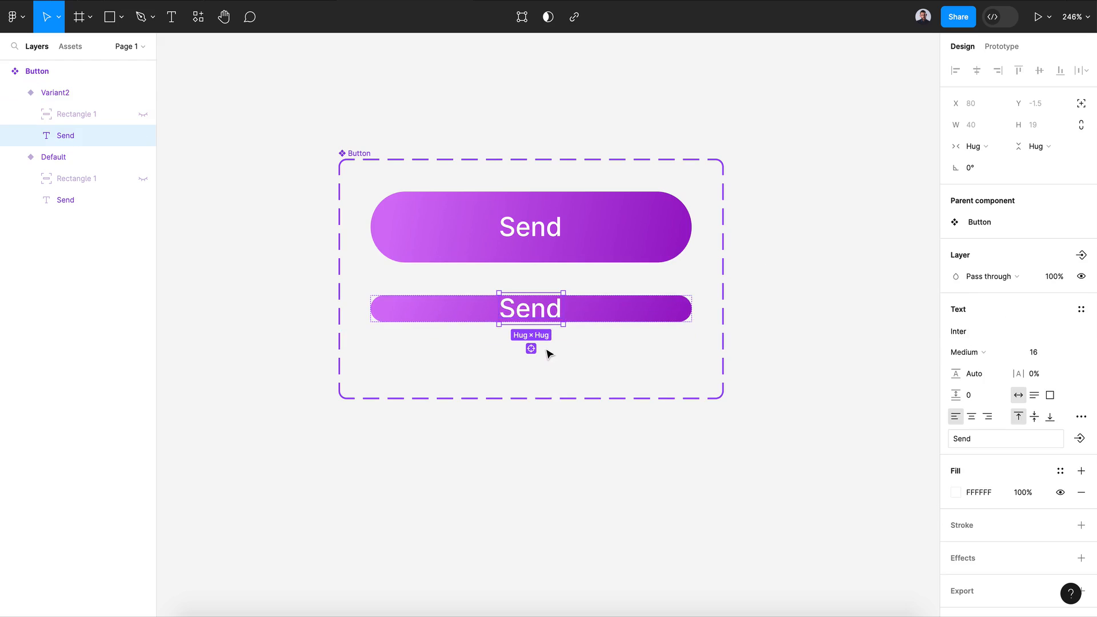
pyautogui.click(1080, 111)
pyautogui.press('Down')
pyautogui.press('Down')
pyautogui.press('Down')
pyautogui.press('Down')
pyautogui.press('Down')
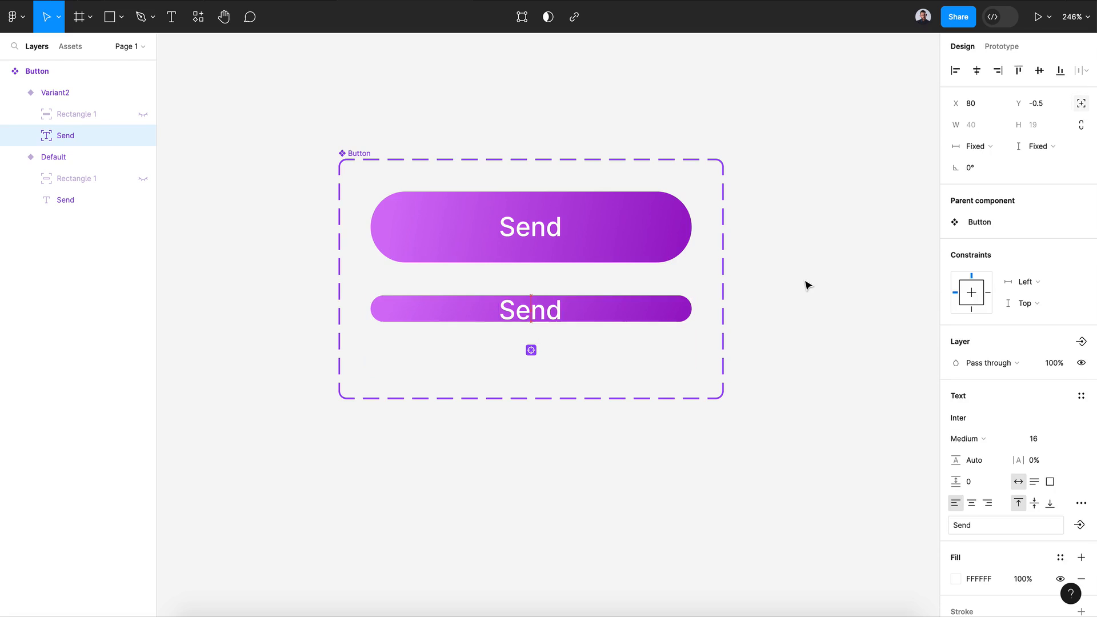
# Show the second variant's hidden rectangle, reduce its height to 16 to match the bar, and hide it again.
pyautogui.click(96, 114)
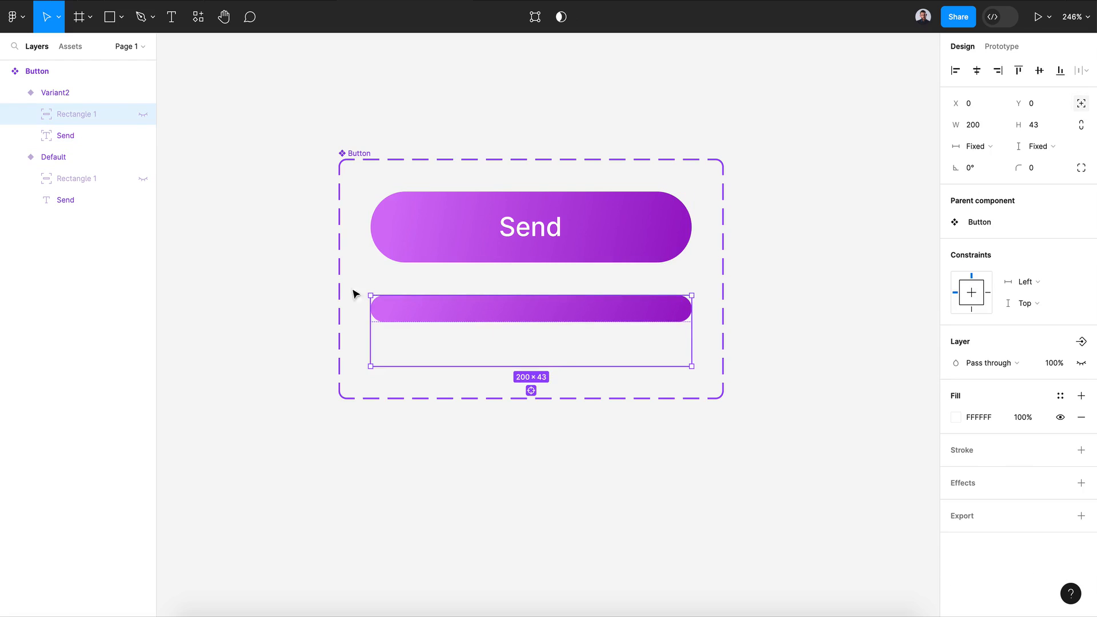
pyautogui.click(142, 114)
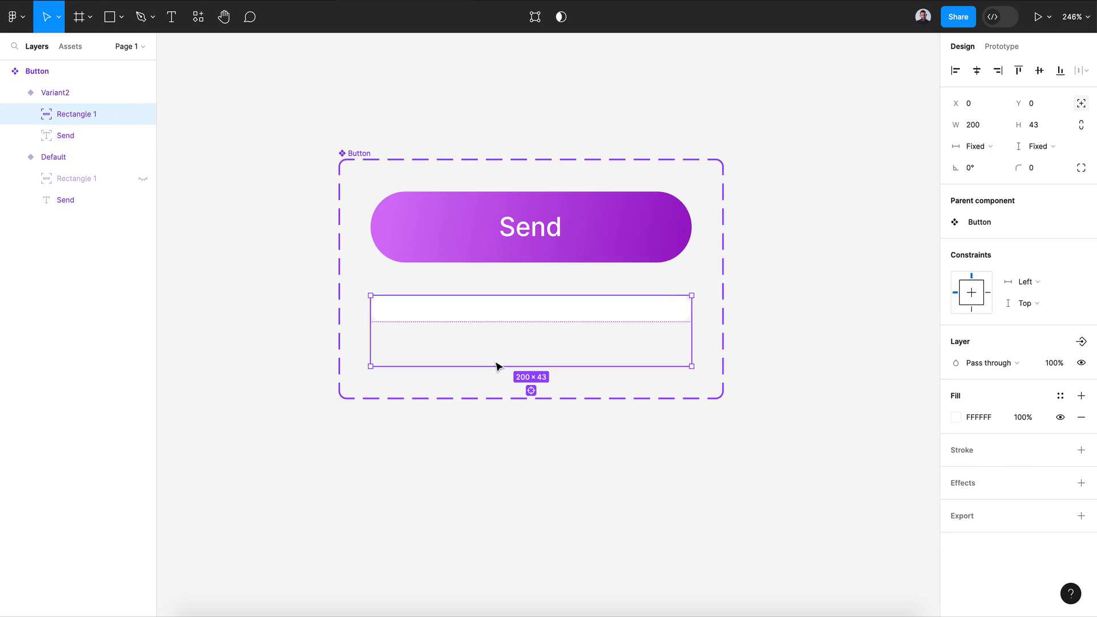
pyautogui.moveTo(496, 366); pyautogui.dragTo(494, 326)
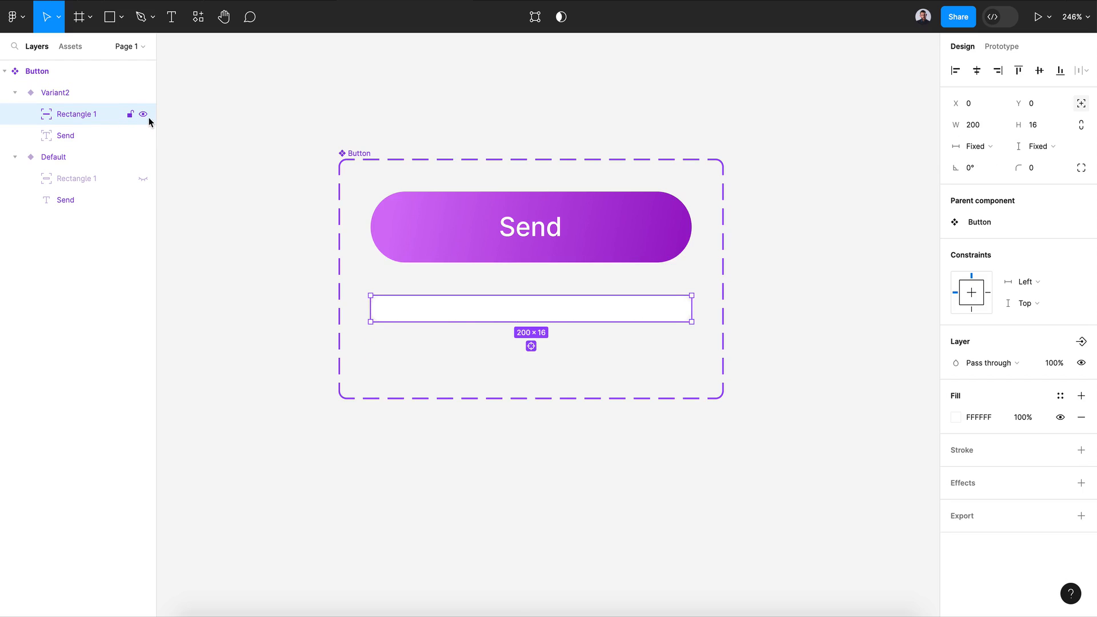
pyautogui.click(146, 118)
# Add a third variant based on the thin purple bar of Variant2.
pyautogui.click(90, 93)
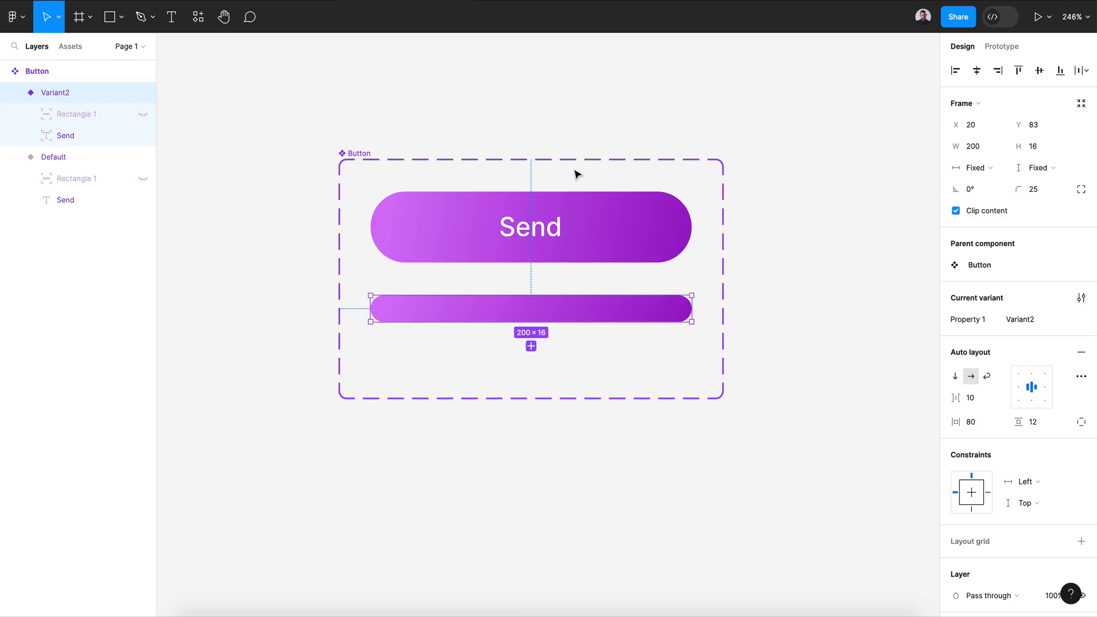
pyautogui.click(531, 346)
pyautogui.click(121, 141)
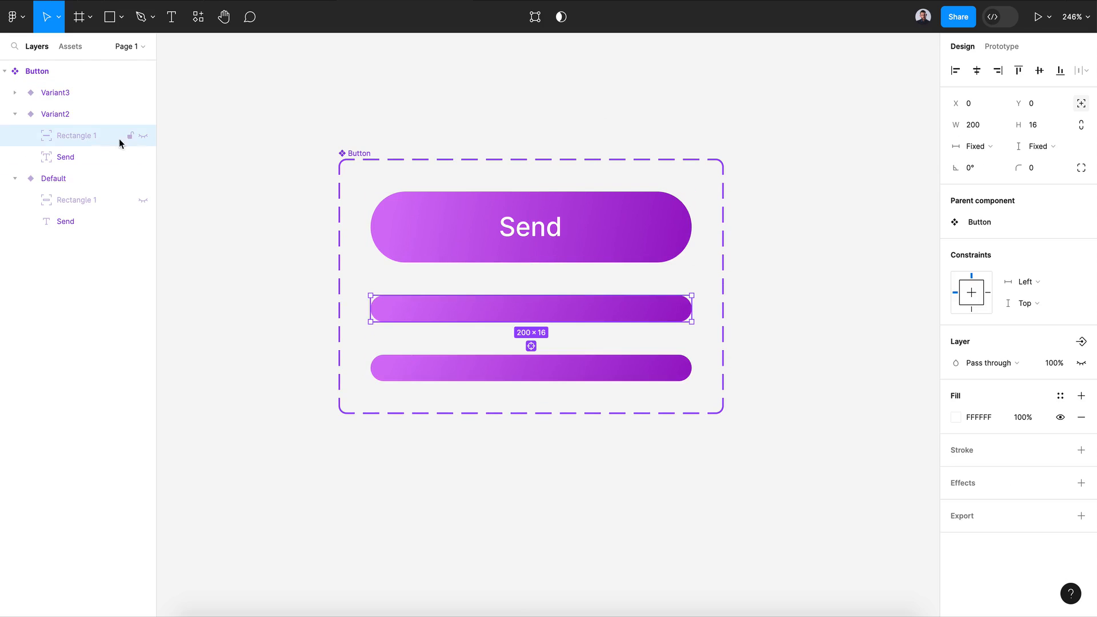
pyautogui.click(143, 136)
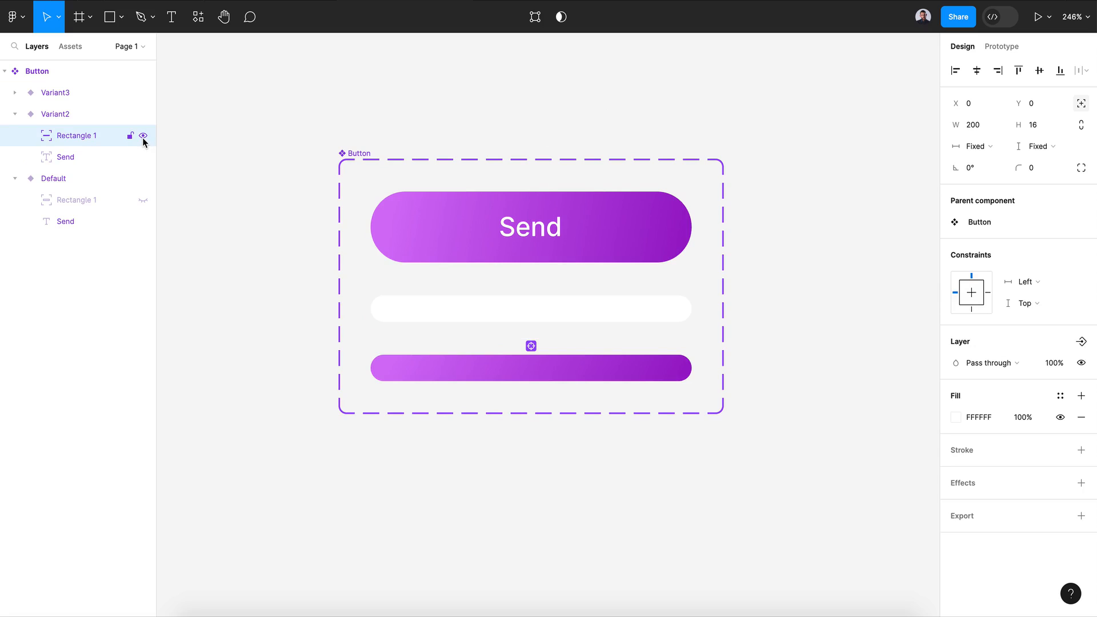
pyautogui.click(143, 137)
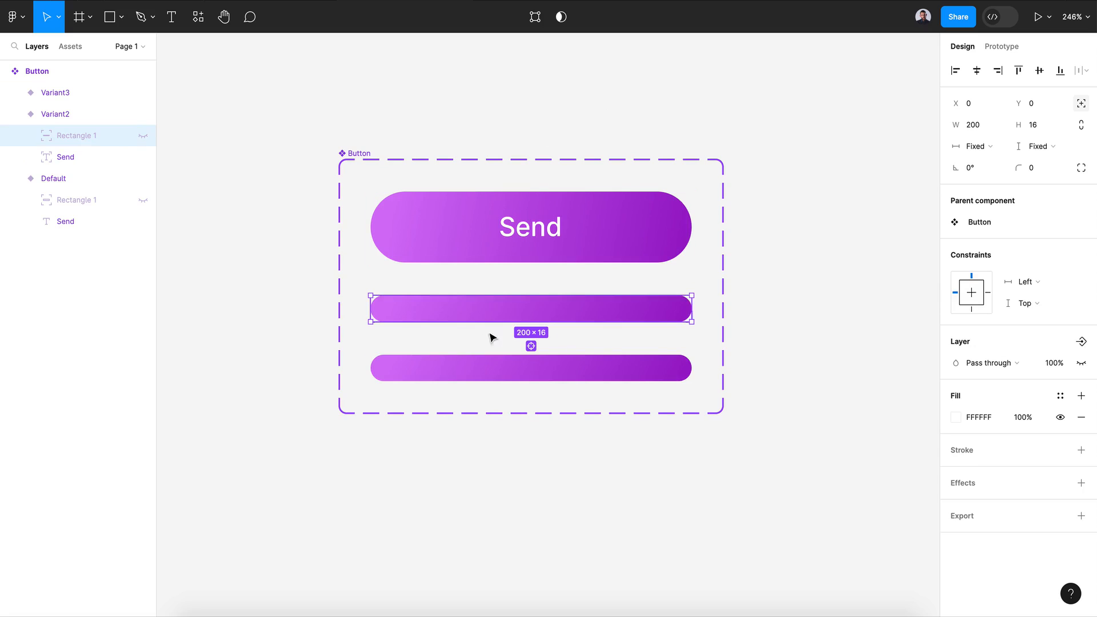
# Make the white rectangle visible in Variant3.
pyautogui.click(469, 370)
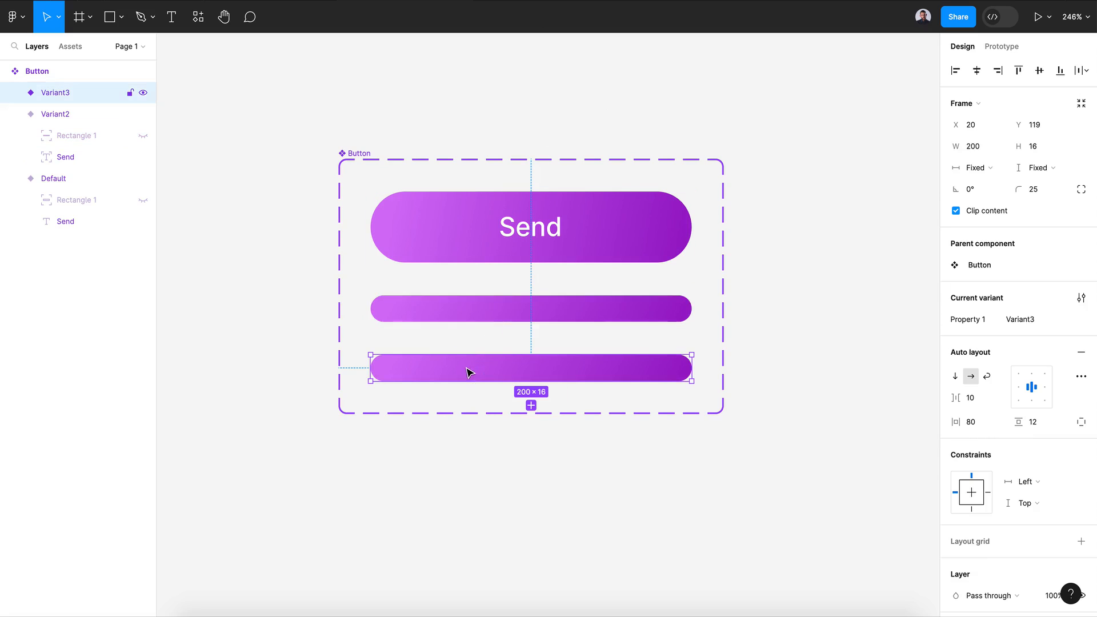
pyautogui.click(15, 92)
pyautogui.click(143, 114)
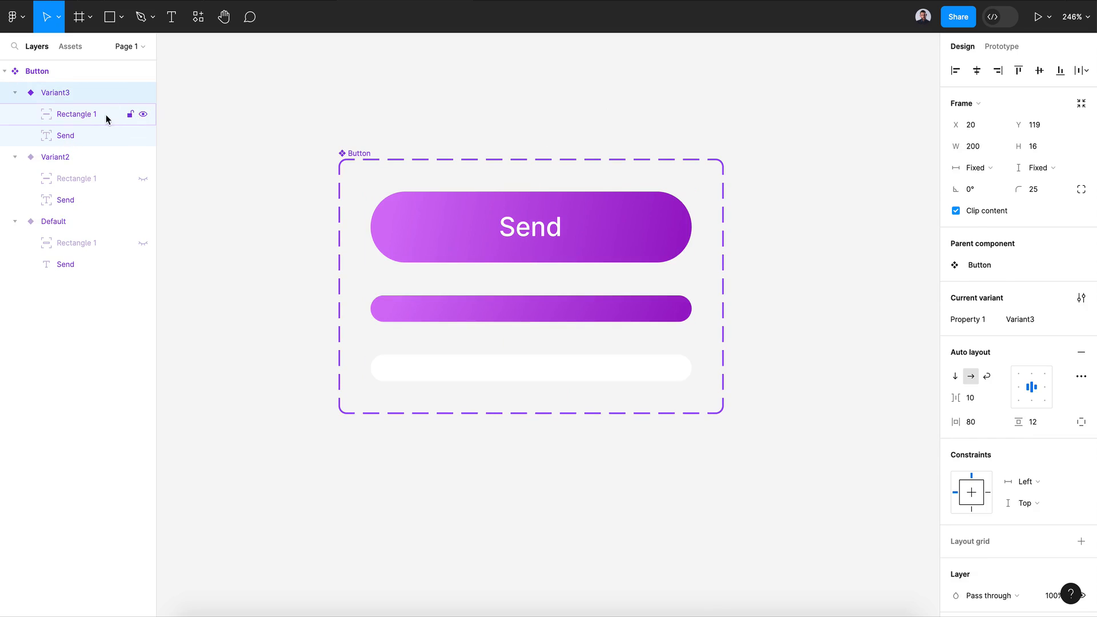
pyautogui.click(106, 119)
pyautogui.moveTo(692, 368); pyautogui.dragTo(425, 374)
pyautogui.hotkey('ctrl', 'z')
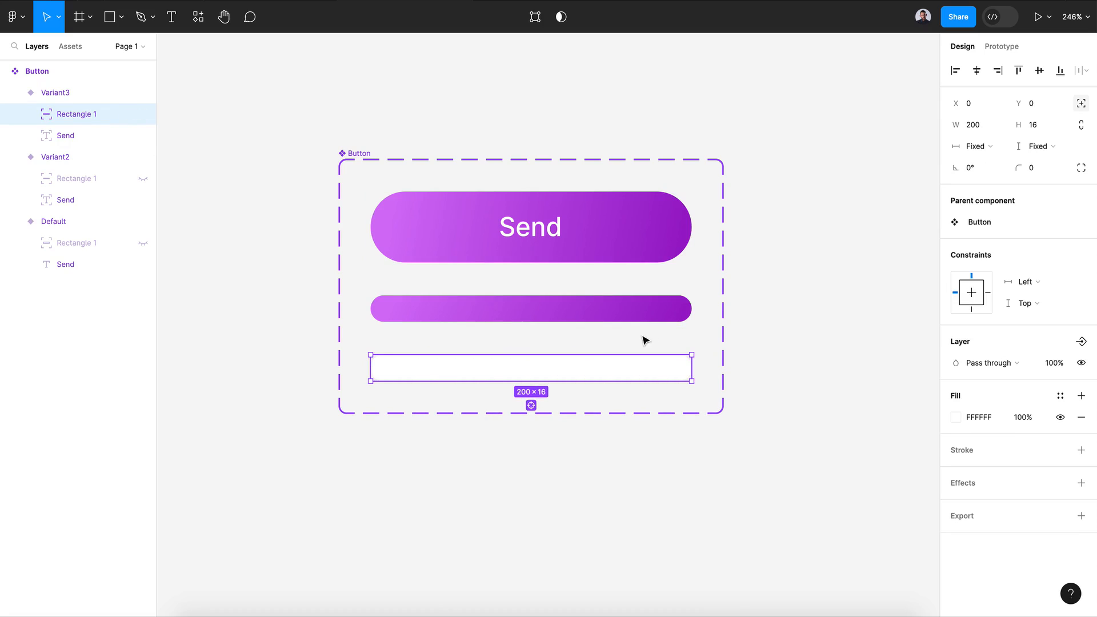
# Make Variant2's white rectangle visible and narrow it from its right edge to 13 wide.
pyautogui.click(485, 318)
pyautogui.click(98, 183)
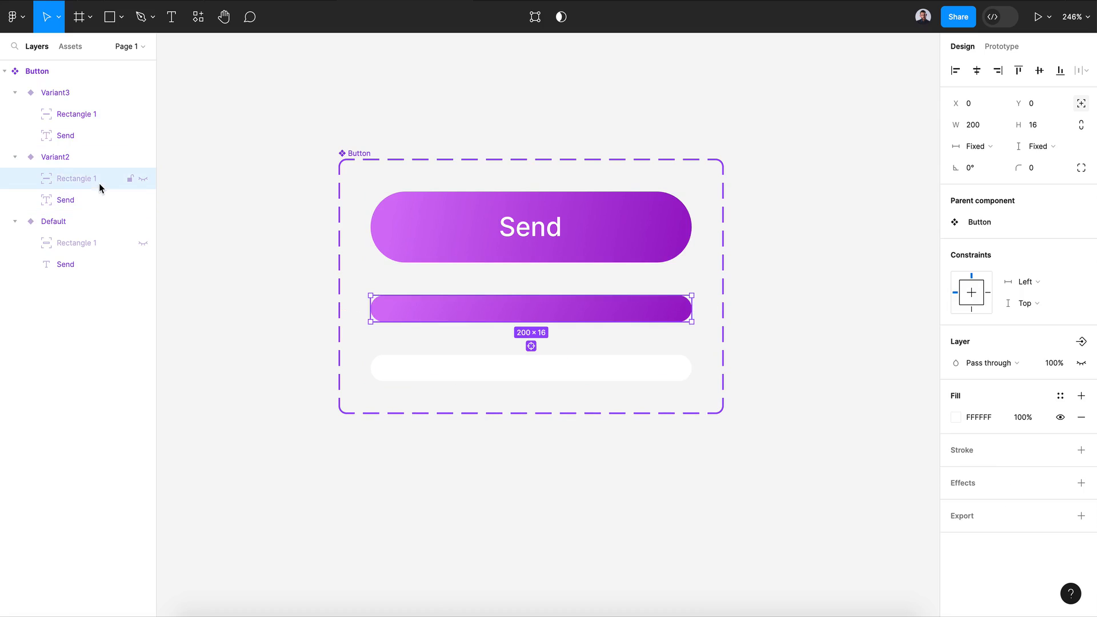
pyautogui.click(142, 179)
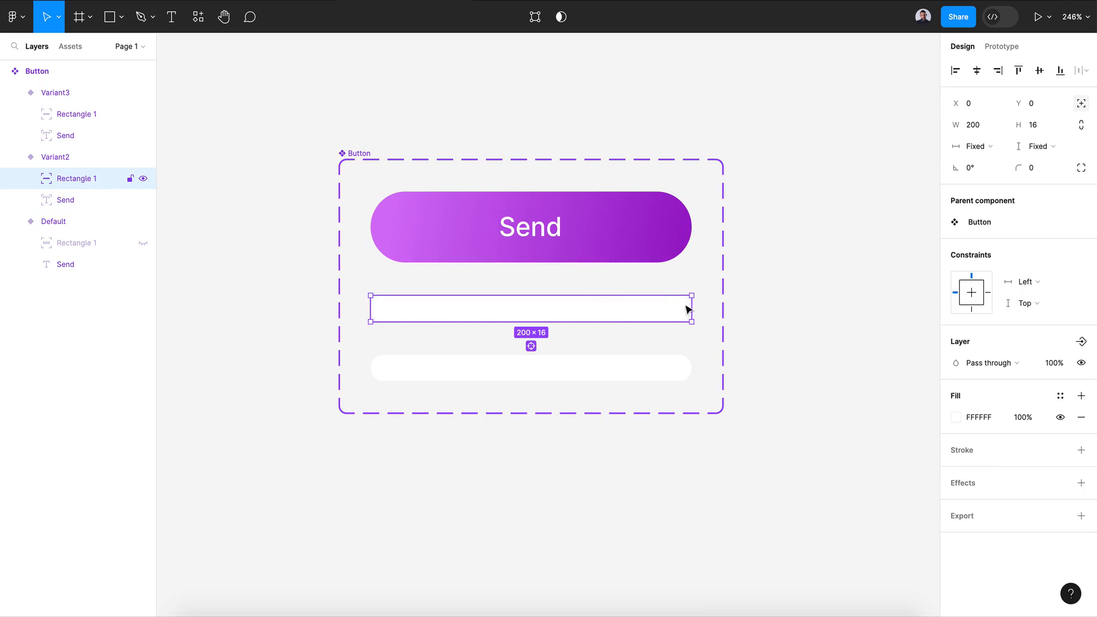
pyautogui.moveTo(690, 308); pyautogui.dragTo(393, 312)
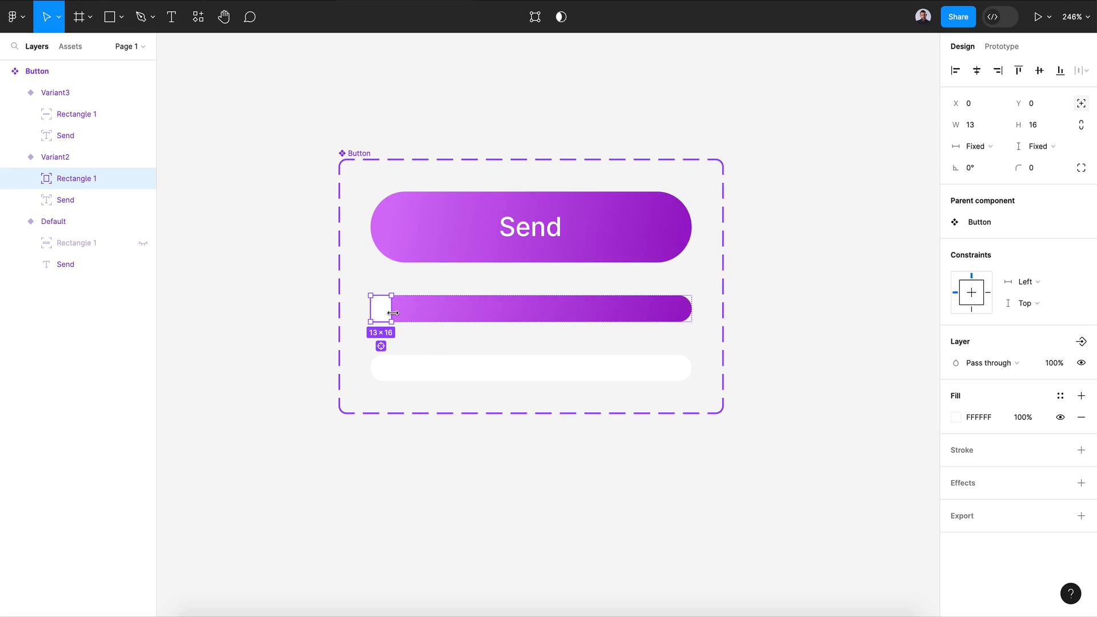
# Narrow Variant2's white rectangle to 10 wide and shift it 10 px left, just outside the bar.
pyautogui.moveTo(393, 312); pyautogui.dragTo(386, 313)
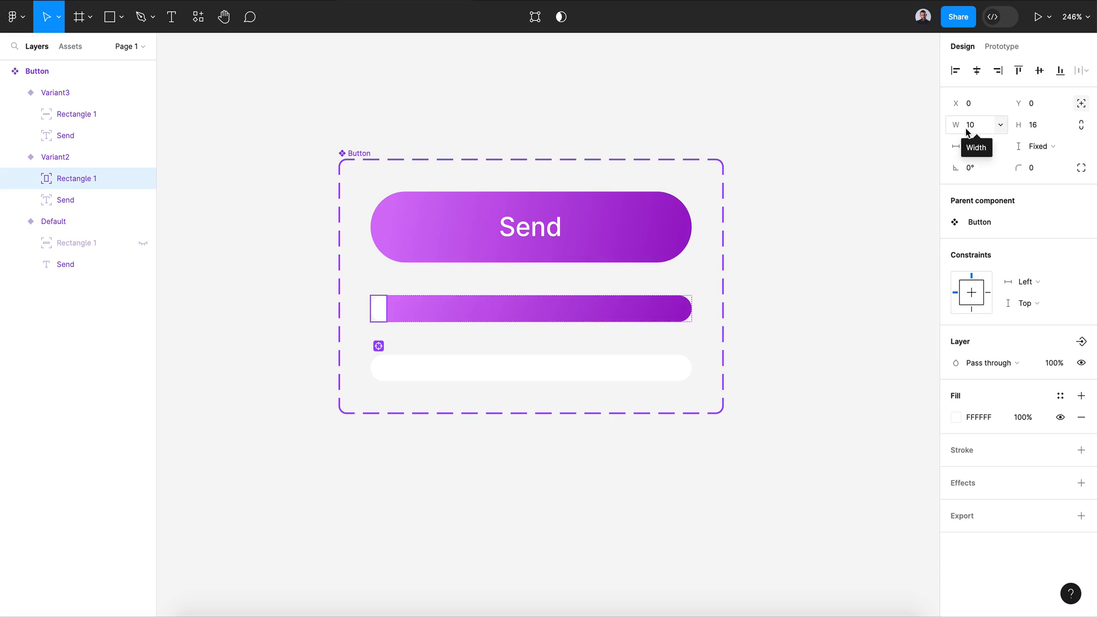
pyautogui.hotkey('shift', 'Left')
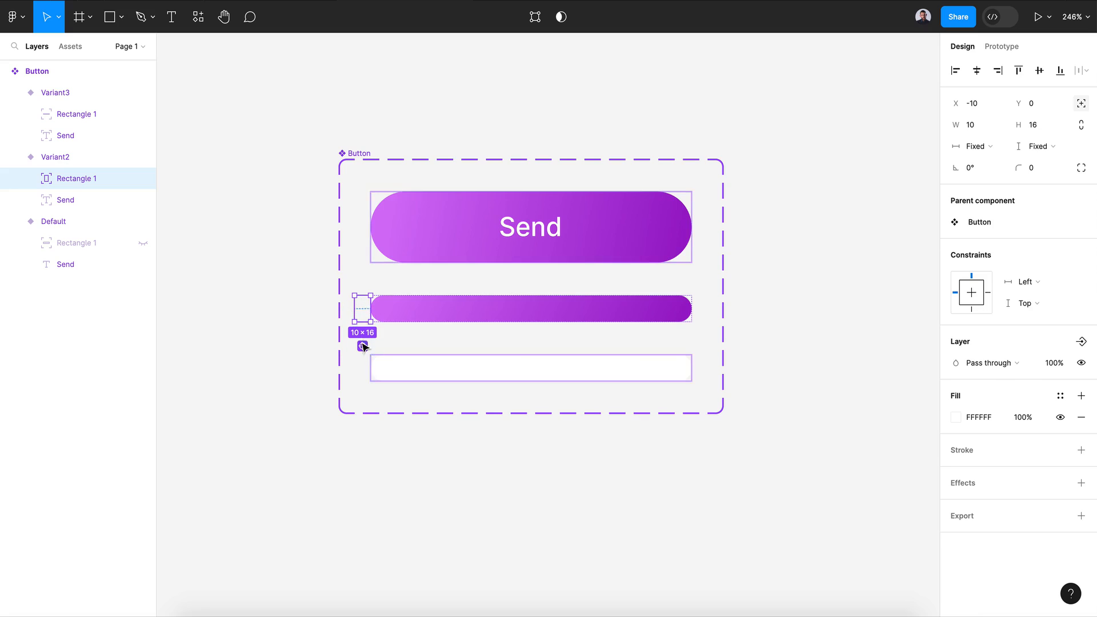
pyautogui.press('alt+super+a')
# Add an inside stroke with a weight of 3 to Variant3.
pyautogui.doubleClick(494, 366)
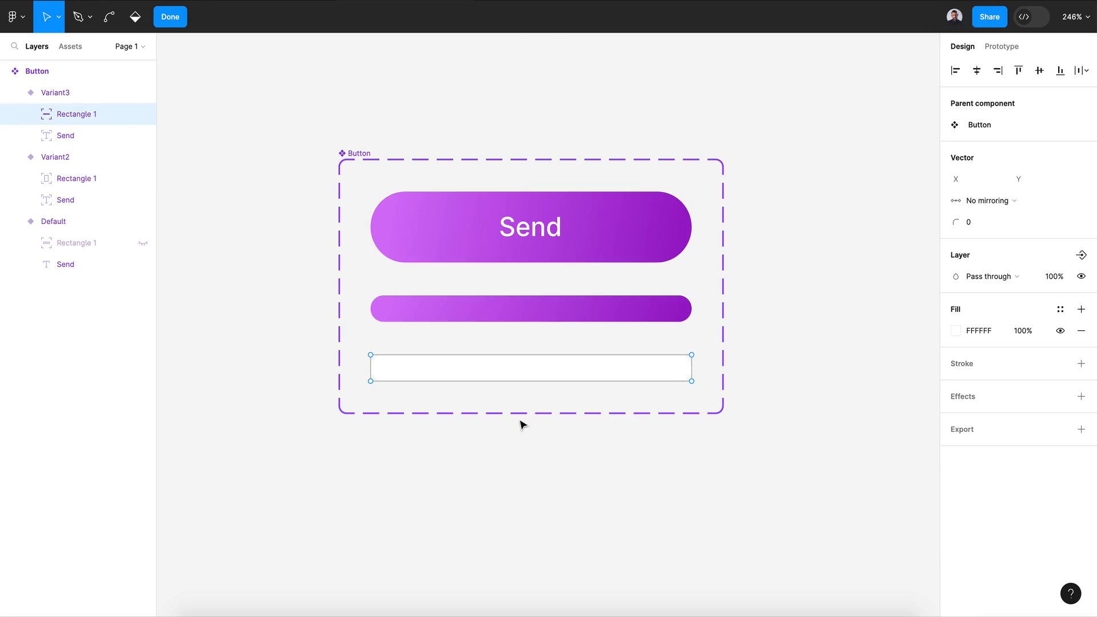
pyautogui.click(170, 16)
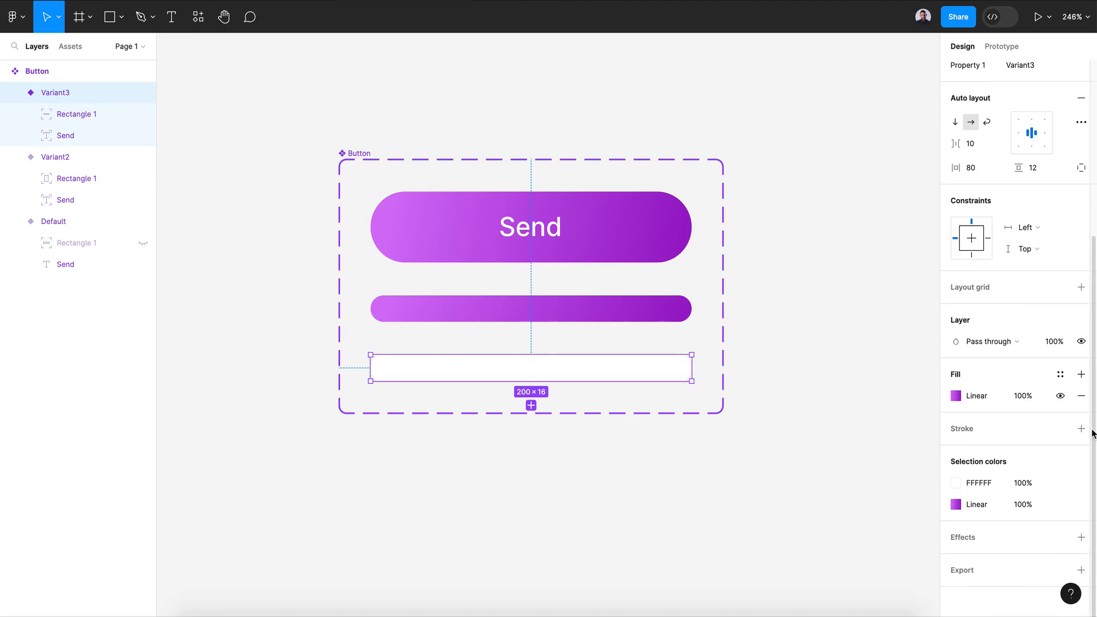
pyautogui.click(1080, 428)
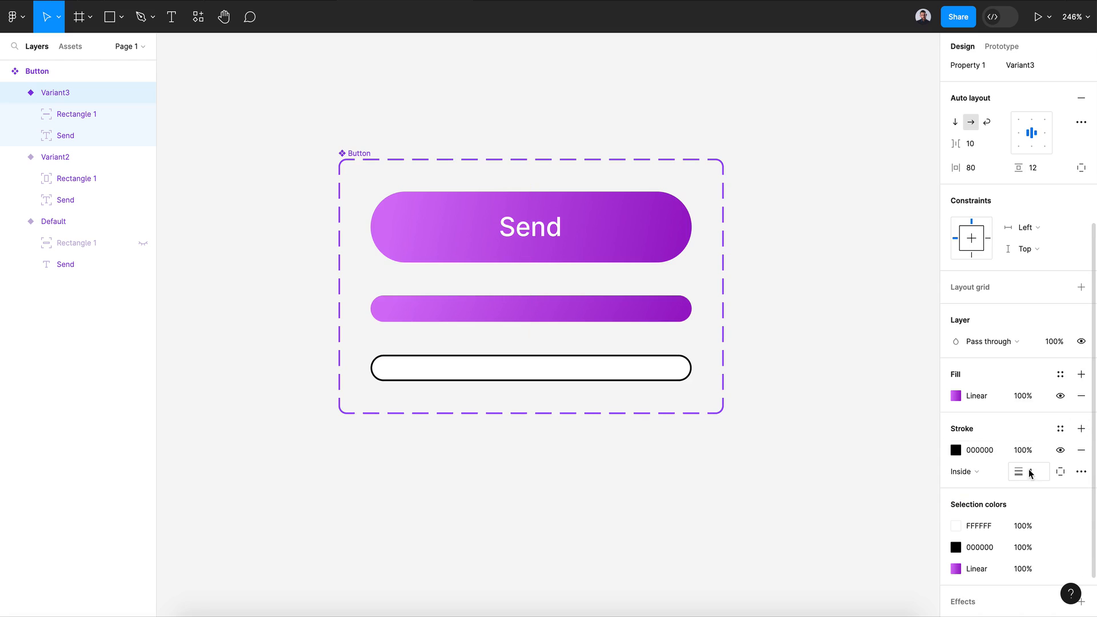
pyautogui.click(1030, 473)
pyautogui.write('3')
# Give Variant3's stroke a left-to-right linear gradient from light purple to 9A17C8 and make the stroke thinner.
pyautogui.click(955, 450)
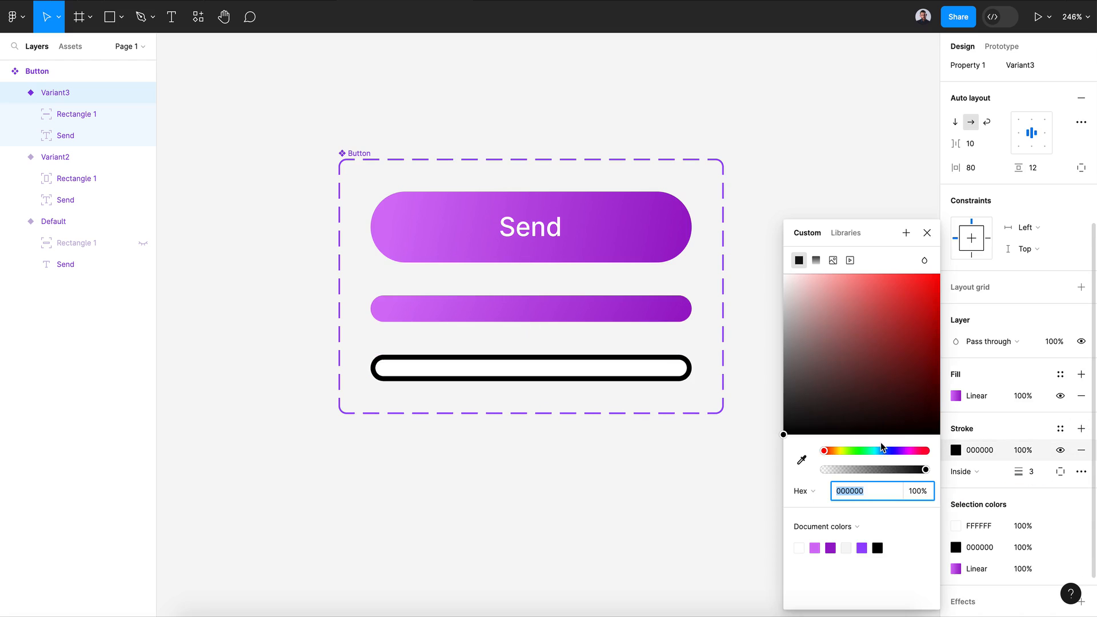
pyautogui.click(816, 260)
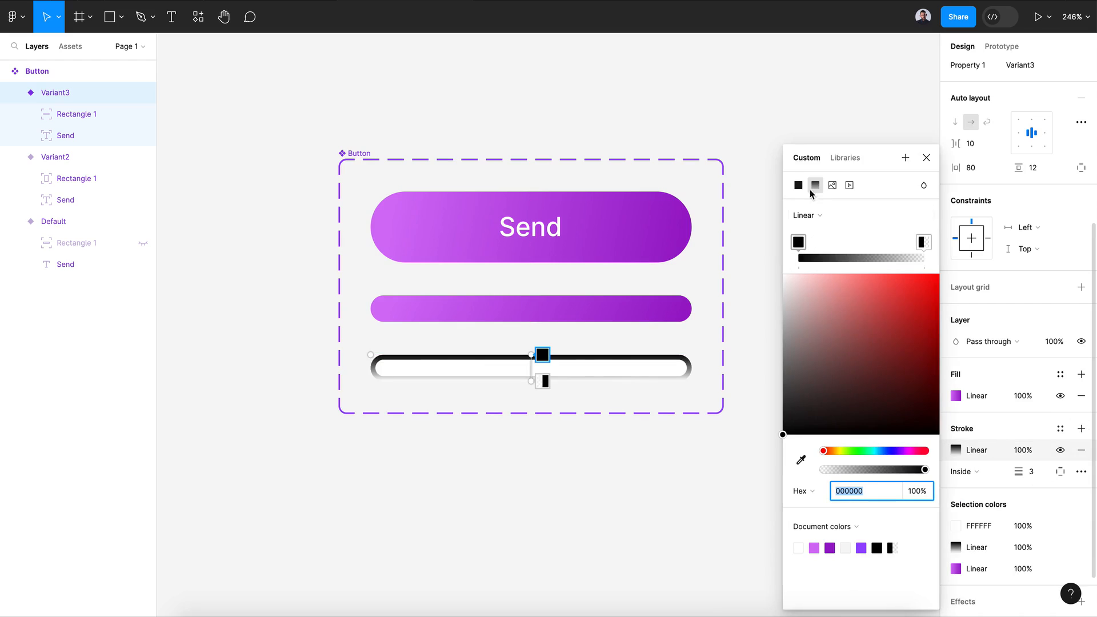
pyautogui.click(798, 242)
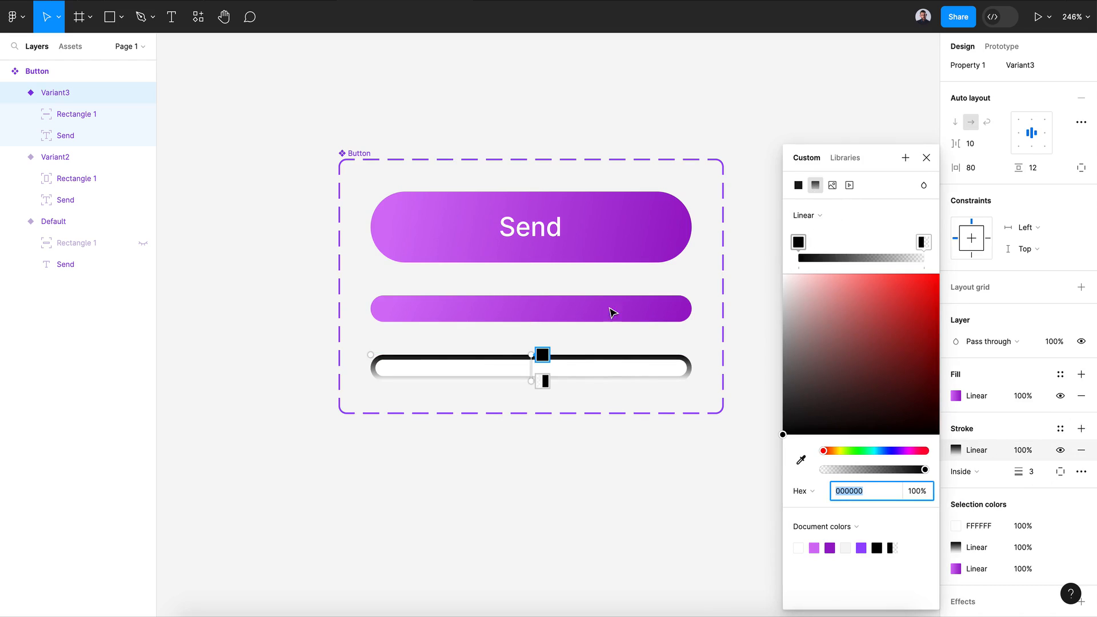
pyautogui.moveTo(509, 357); pyautogui.dragTo(410, 357)
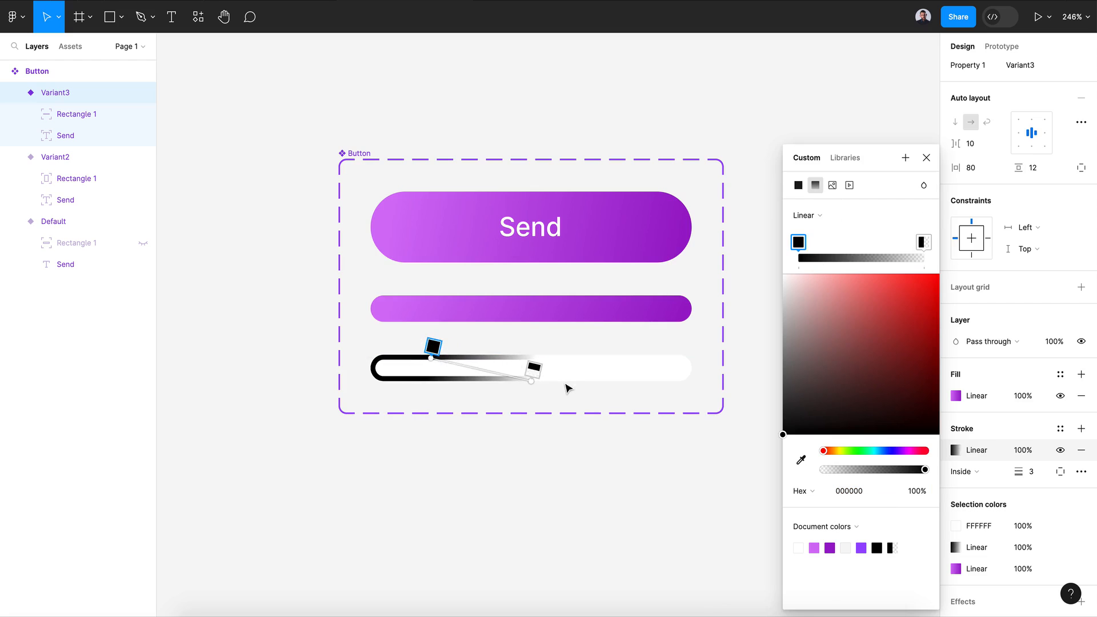
pyautogui.moveTo(533, 383); pyautogui.dragTo(650, 385)
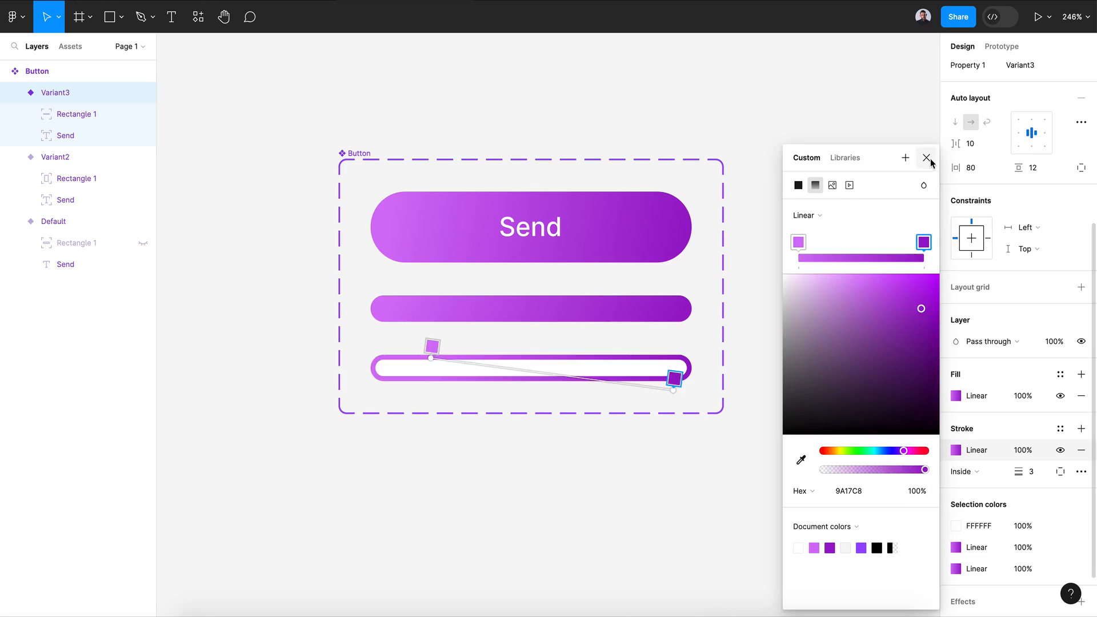
pyautogui.click(926, 158)
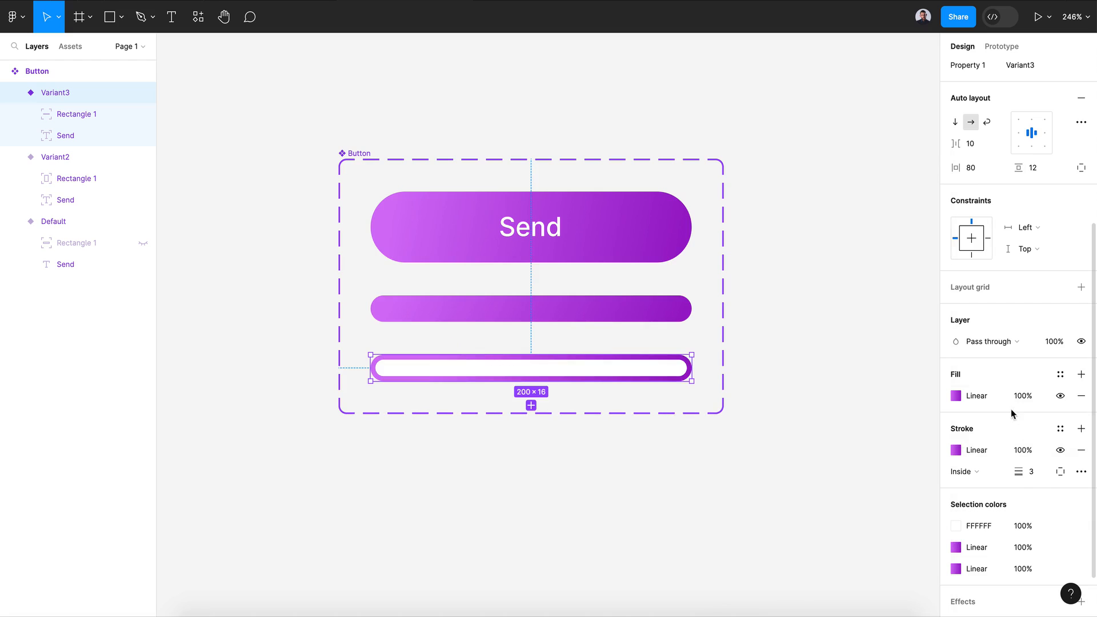
pyautogui.moveTo(1021, 481); pyautogui.dragTo(1016, 482)
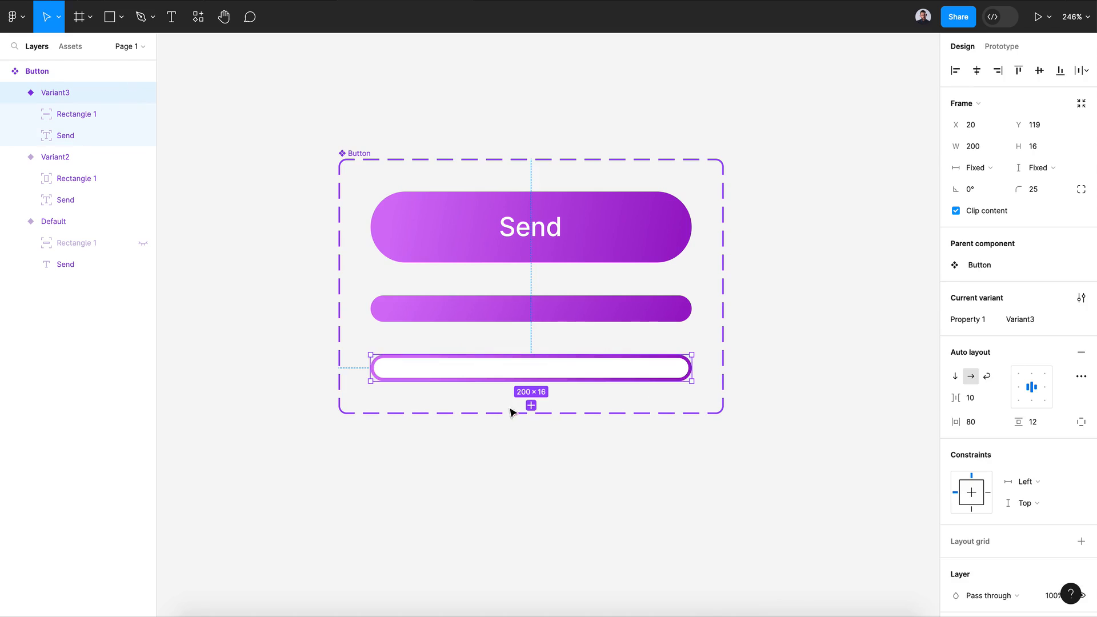
# Add a fourth variant based on Variant3 and set its height to 44.
pyautogui.click(536, 408)
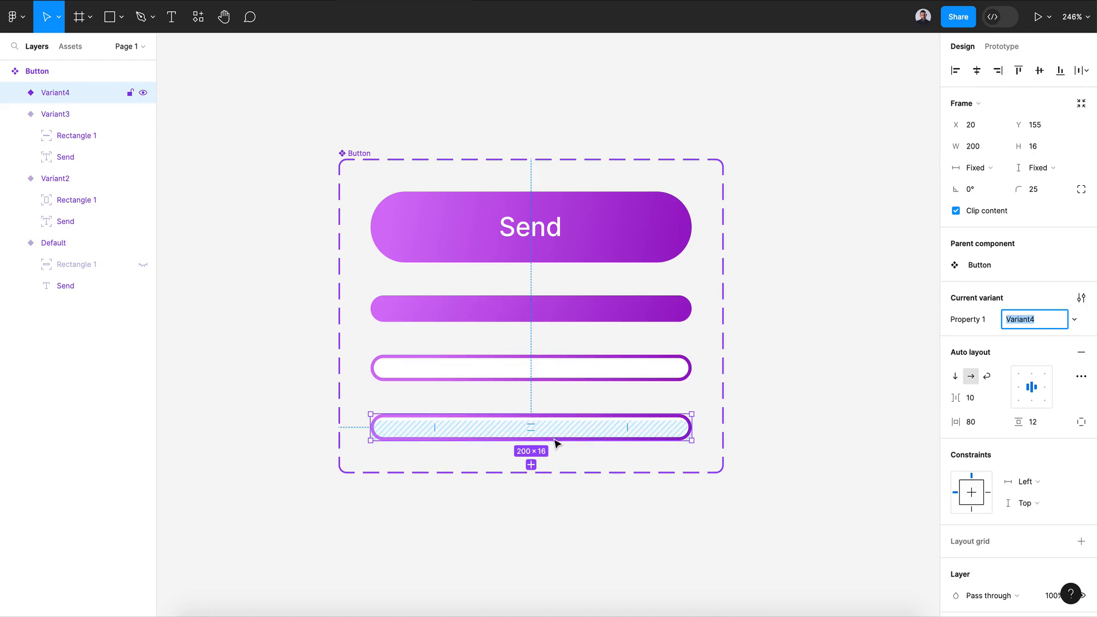
pyautogui.moveTo(1021, 149); pyautogui.dragTo(1056, 150)
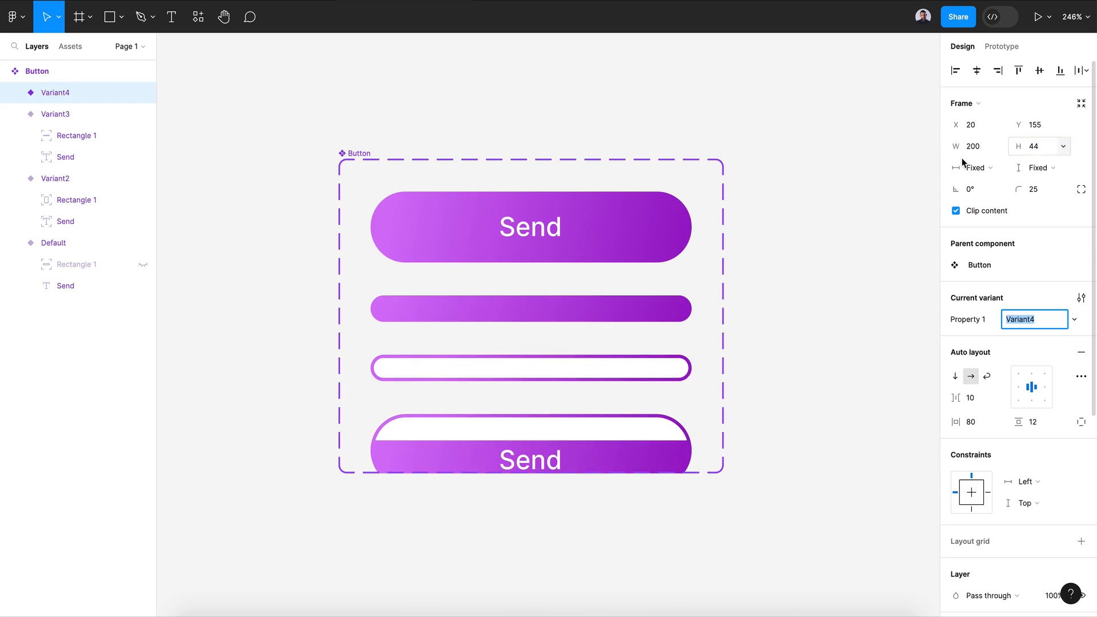
# Extend the Button component set downward to 223 high and stretch Variant4's white rectangle to a height of 44.
pyautogui.click(338, 161)
pyautogui.moveTo(362, 472); pyautogui.dragTo(362, 526)
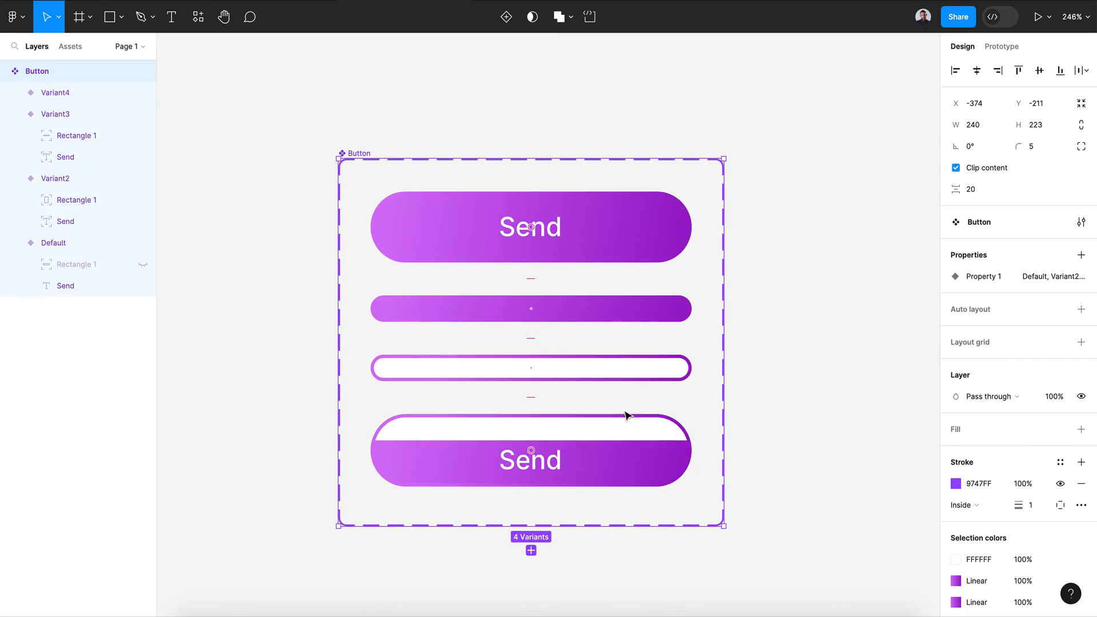
pyautogui.doubleClick(631, 428)
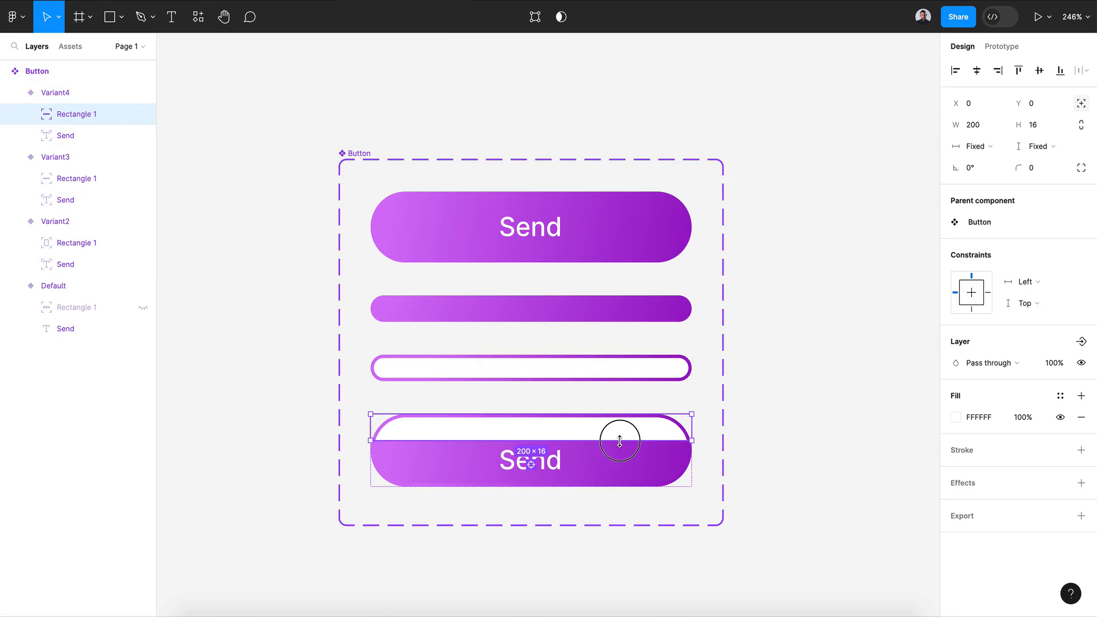
pyautogui.moveTo(620, 440); pyautogui.dragTo(621, 486)
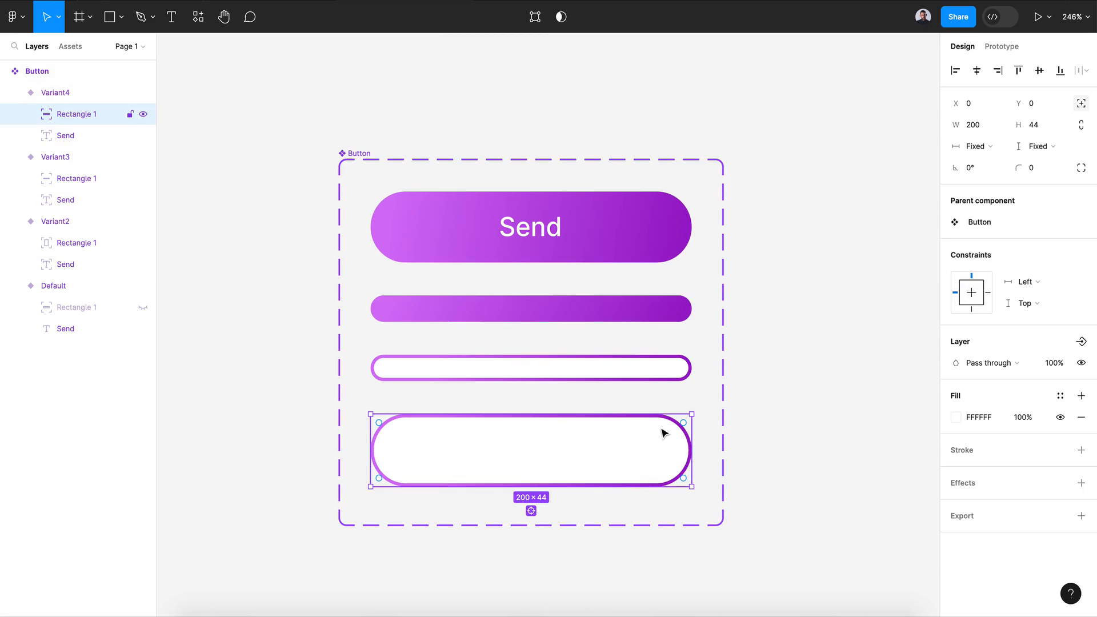
# Recolour Variant4's Send text to purple 9A17C8 and centre it vertically in the button.
pyautogui.click(96, 144)
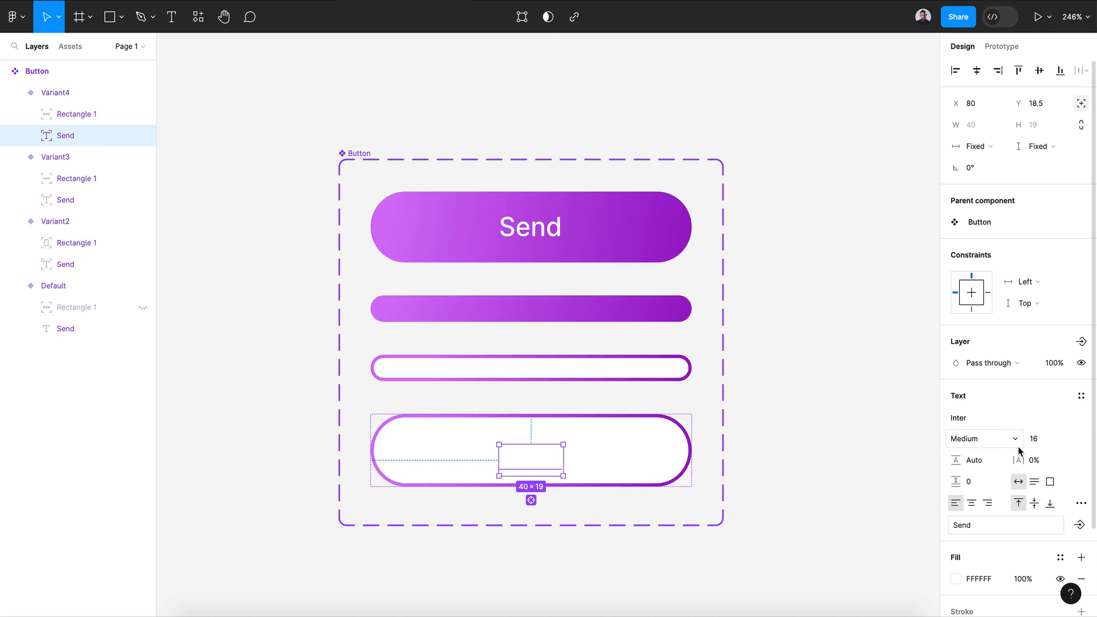
pyautogui.scroll(-3, 1020, 453)
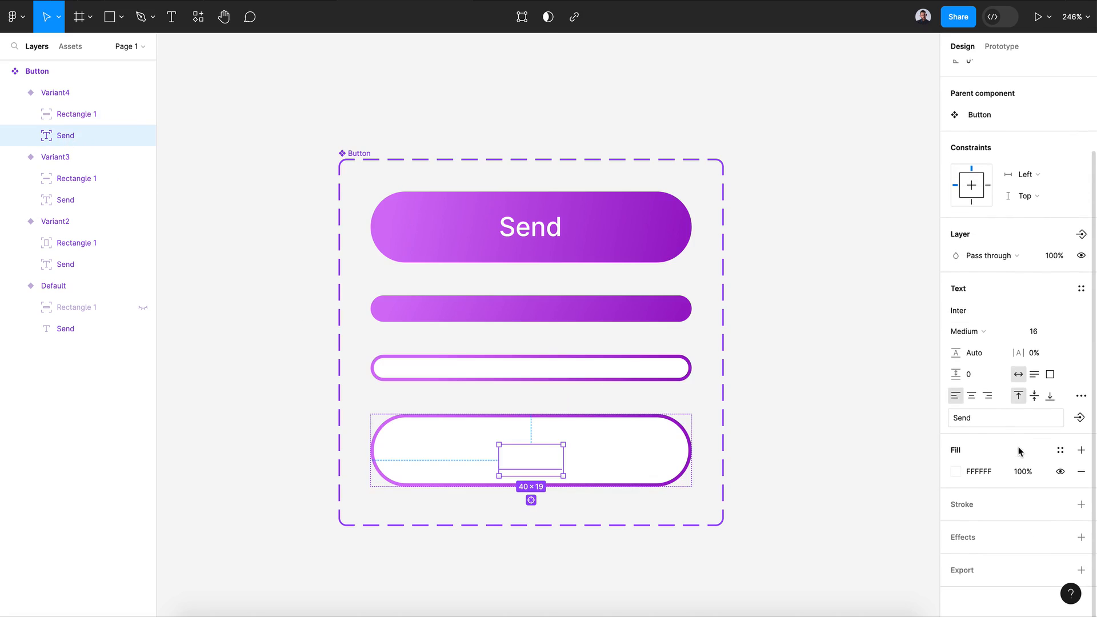
pyautogui.click(955, 471)
pyautogui.click(830, 548)
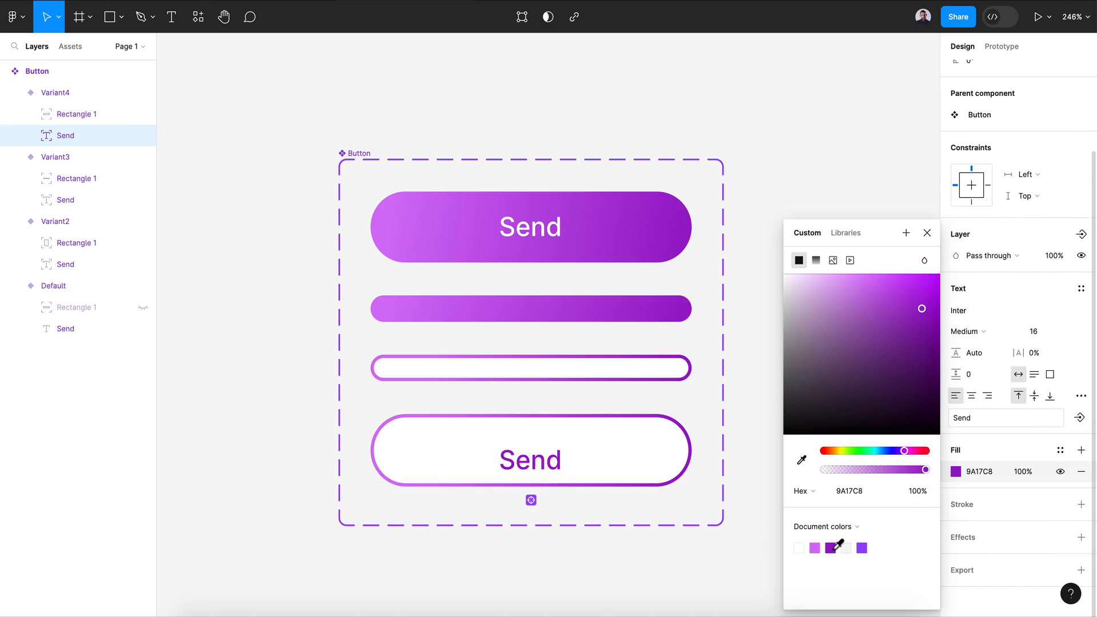
pyautogui.click(927, 232)
pyautogui.scroll(3, 945, 114)
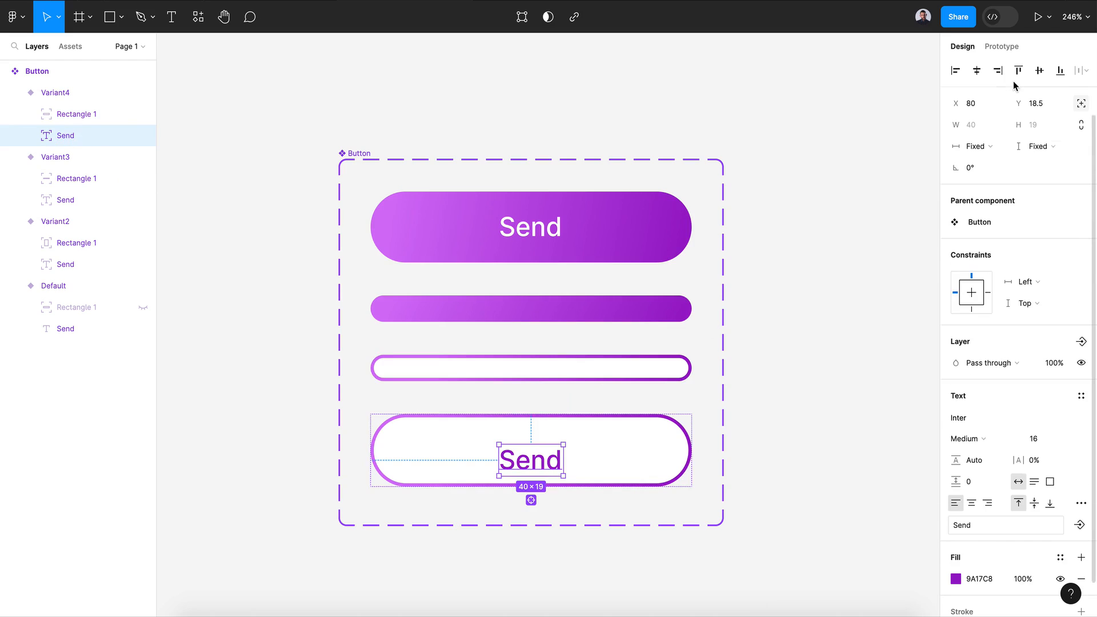
pyautogui.click(1041, 73)
pyautogui.click(845, 377)
# Link the Default variant to Variant2 on click, using Smart animate with Ease in.
pyautogui.scroll(-1, 845, 377)
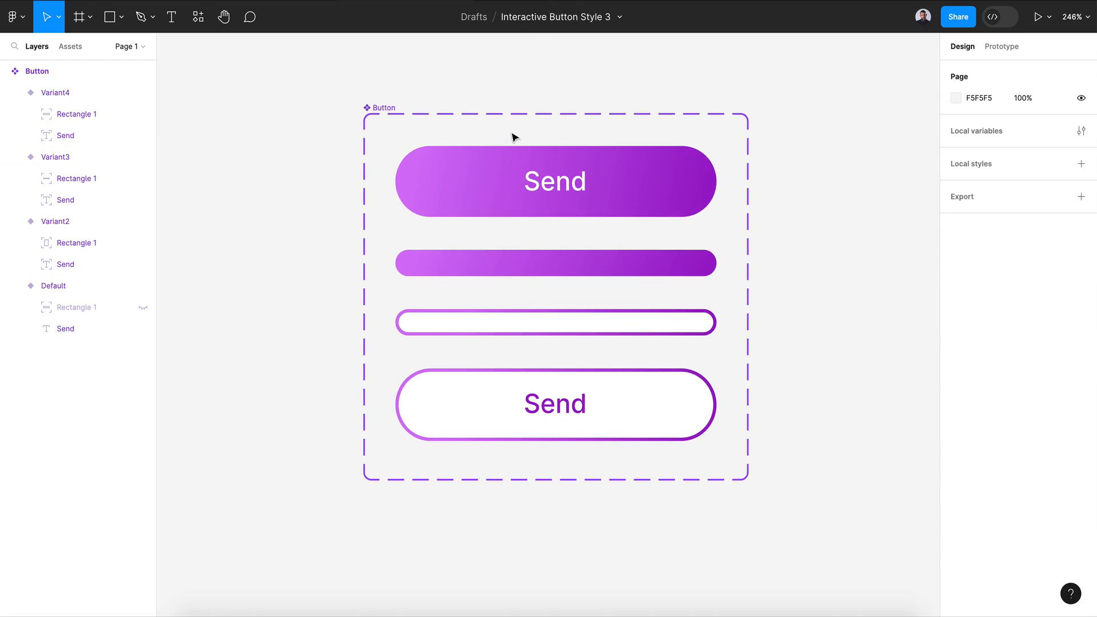
pyautogui.click(441, 174)
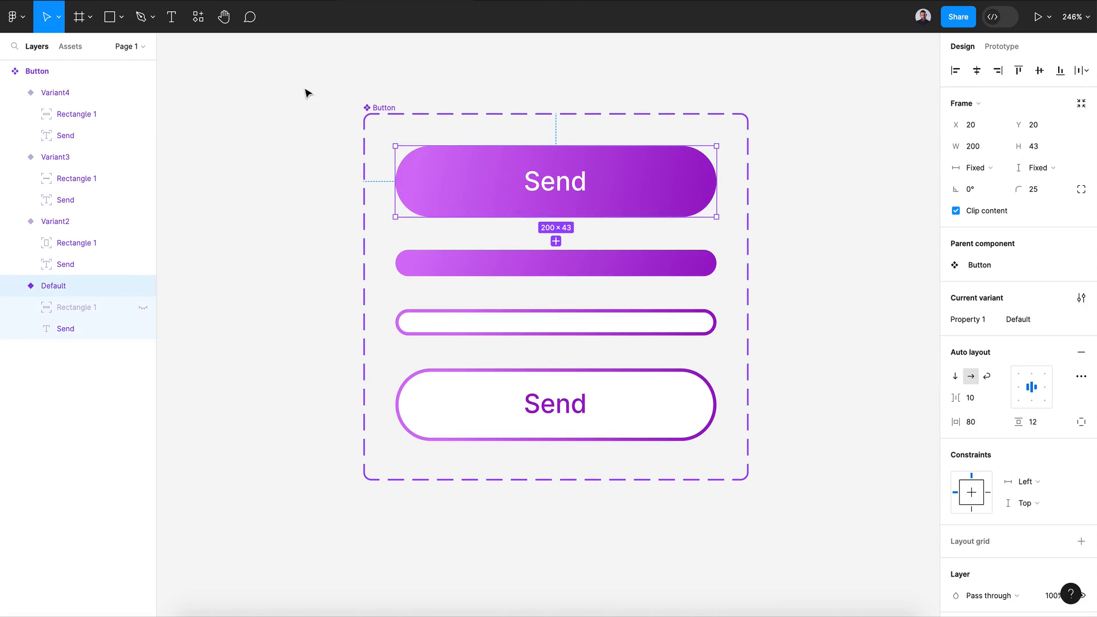
pyautogui.click(994, 48)
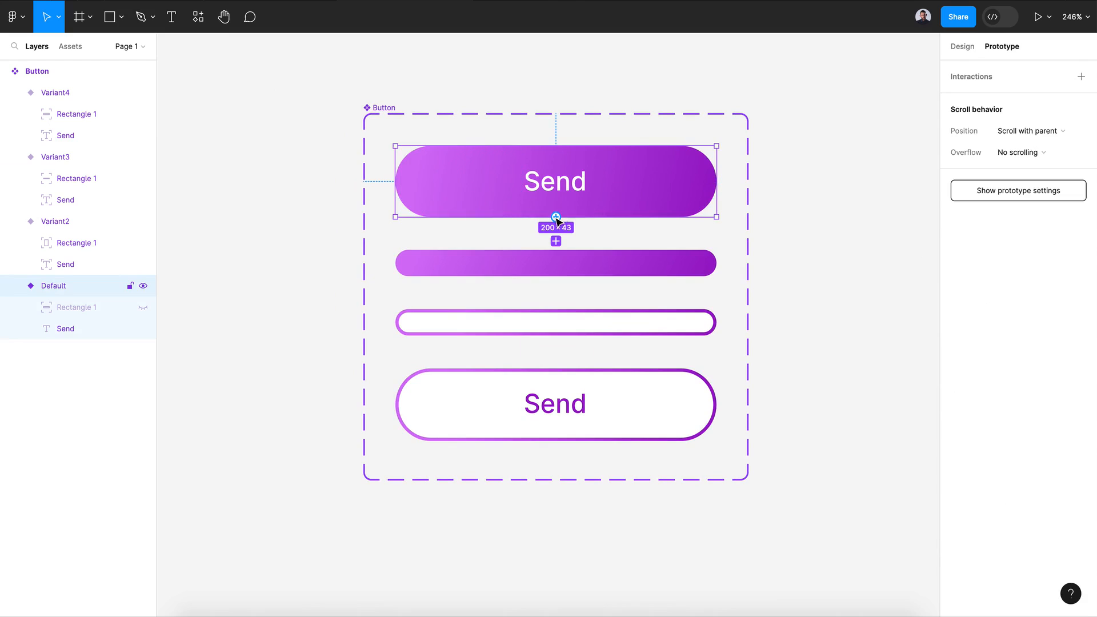
pyautogui.moveTo(555, 218); pyautogui.dragTo(572, 267)
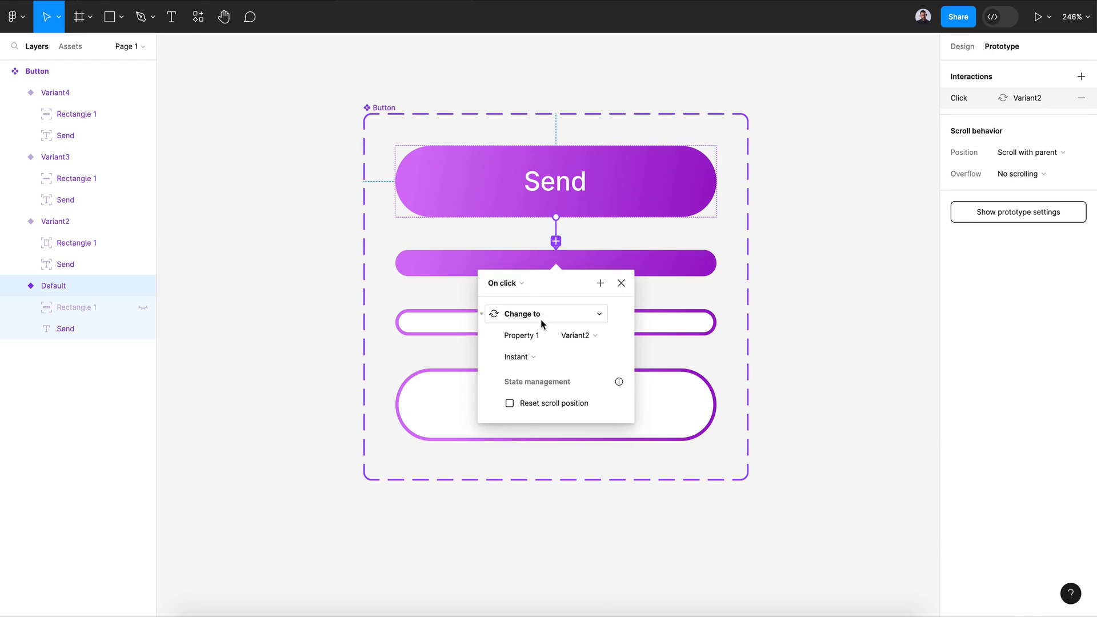
pyautogui.click(538, 358)
pyautogui.click(541, 387)
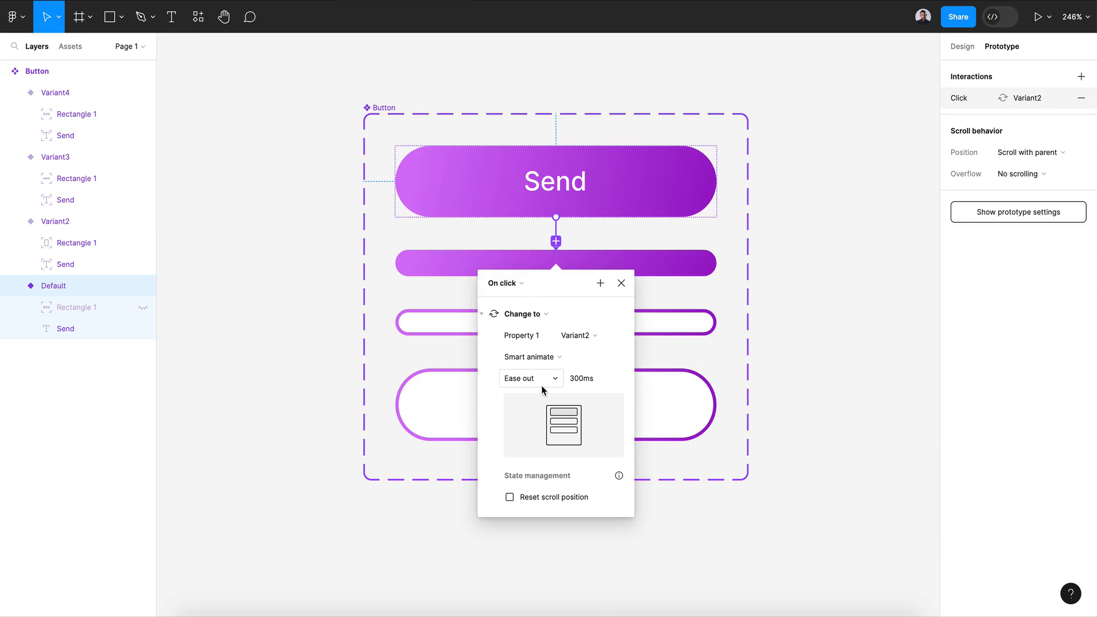
pyautogui.click(542, 386)
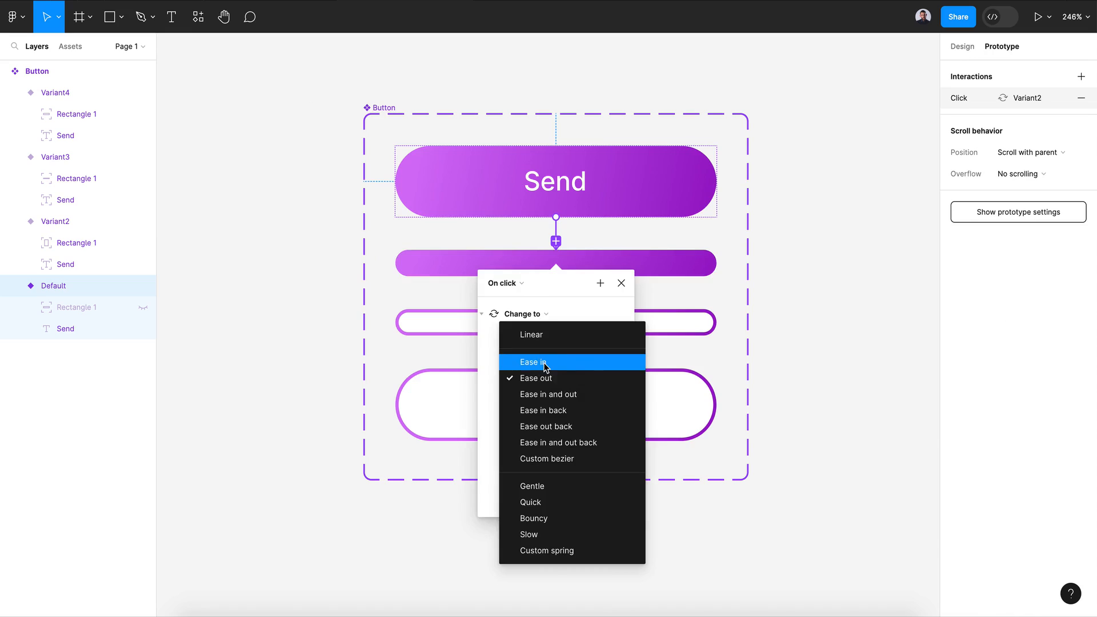
pyautogui.click(543, 359)
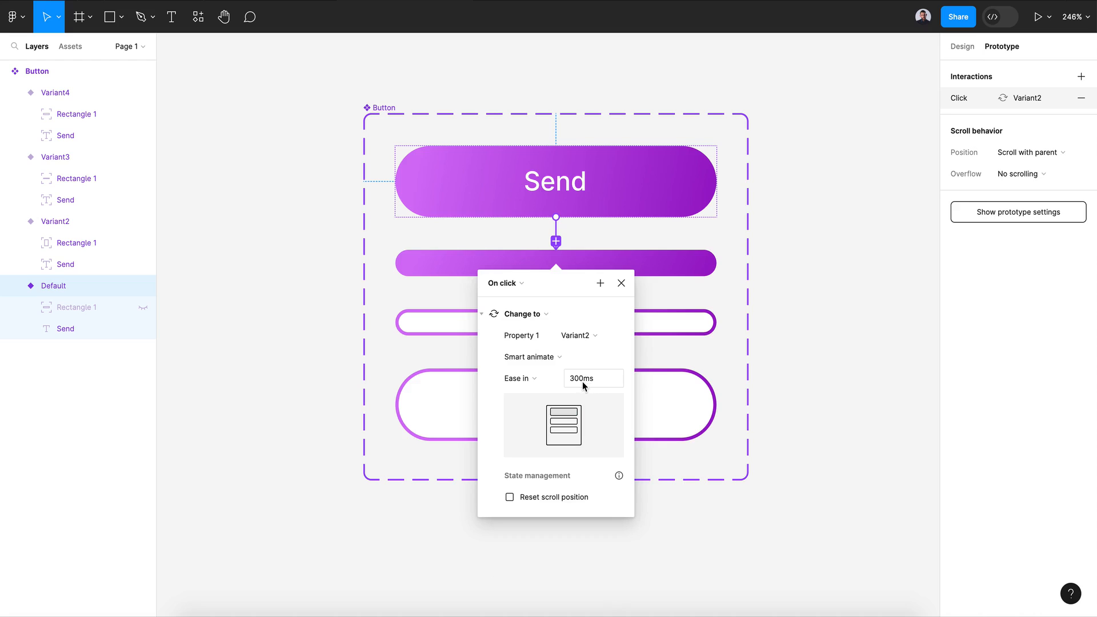
pyautogui.click(622, 284)
# Link Variant2 to Variant3 after a 1 ms delay, using Smart animate with Ease in over 1500 ms.
pyautogui.click(588, 273)
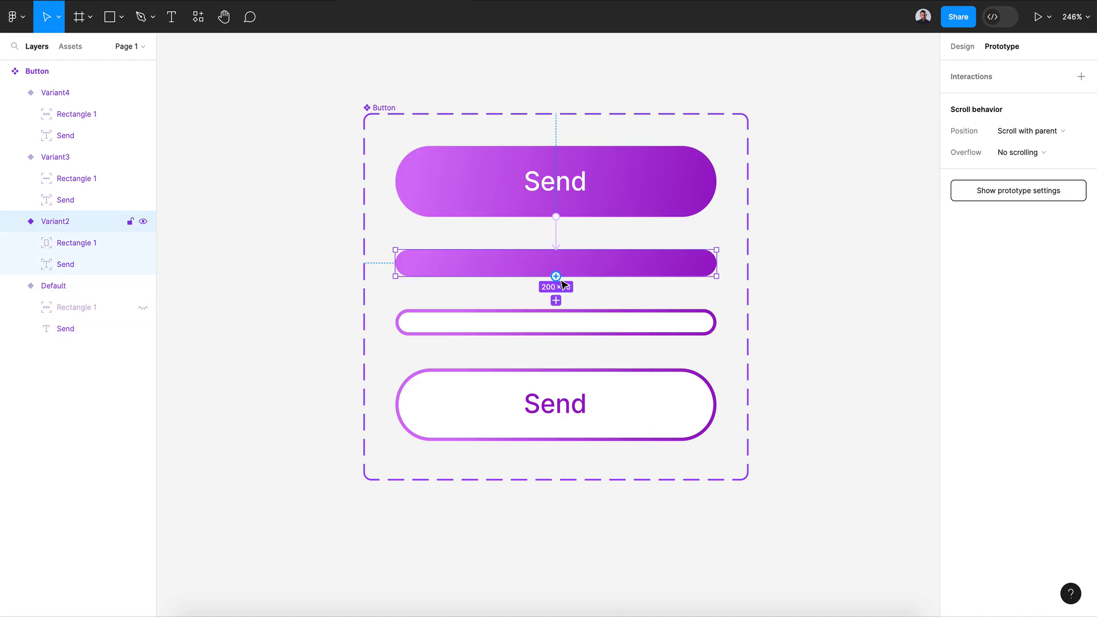
pyautogui.moveTo(555, 276); pyautogui.dragTo(556, 324)
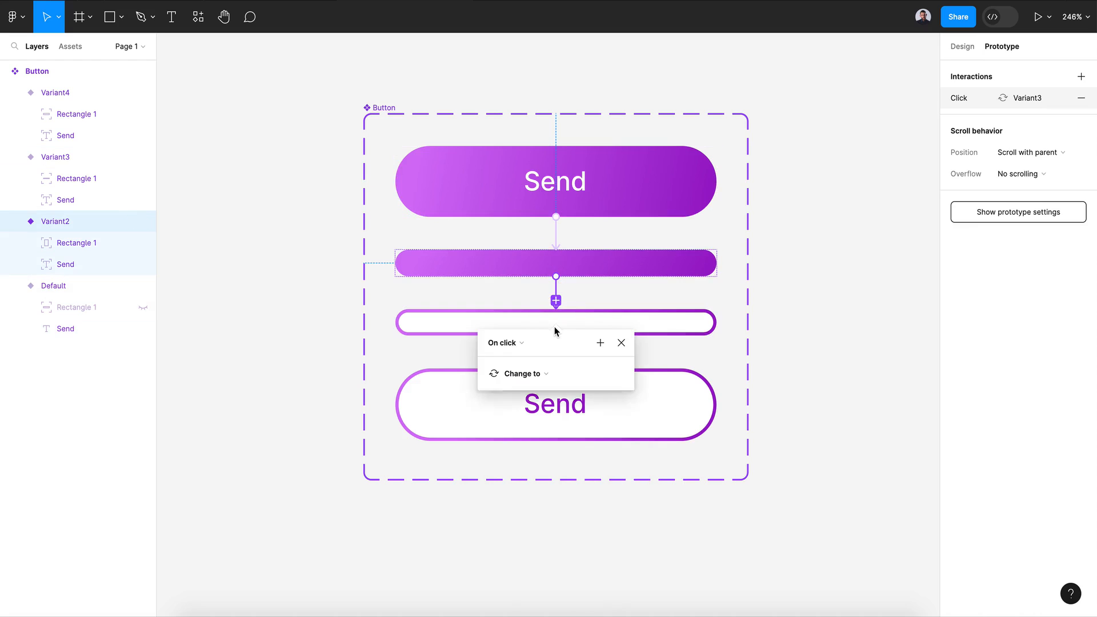
pyautogui.click(501, 343)
pyautogui.click(500, 509)
pyautogui.click(480, 364)
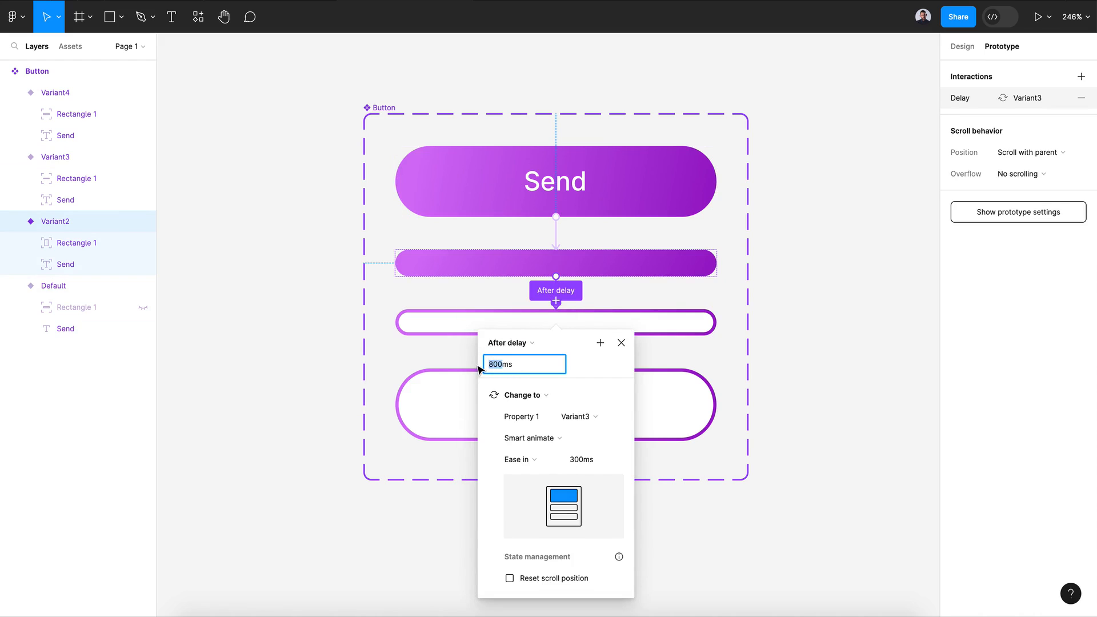
pyautogui.click(599, 380)
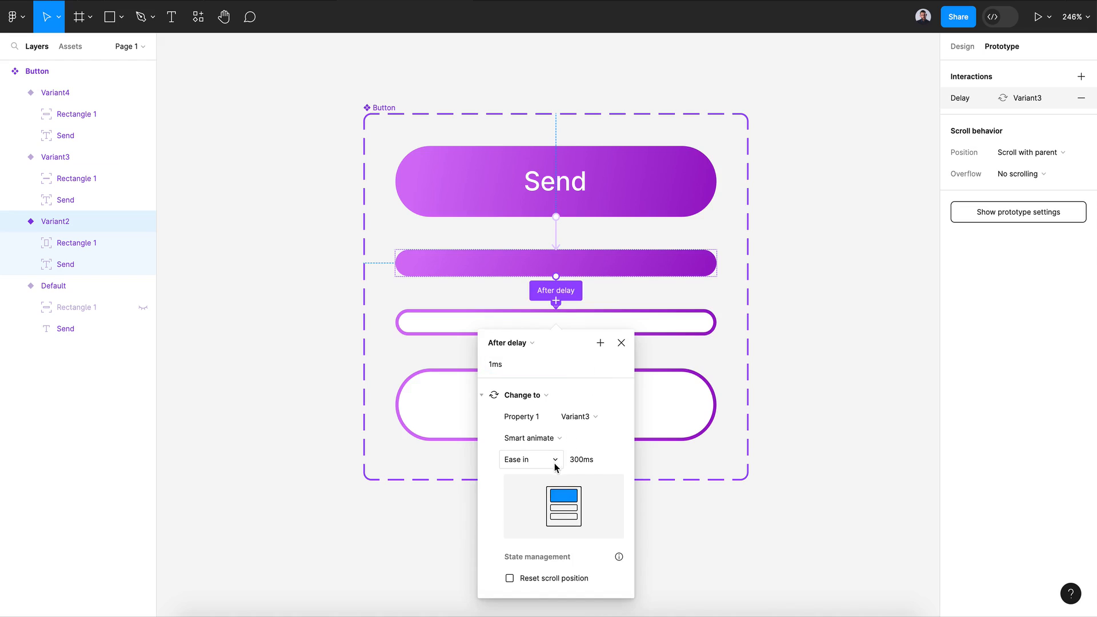
pyautogui.click(576, 466)
pyautogui.moveTo(574, 460); pyautogui.dragTo(570, 461)
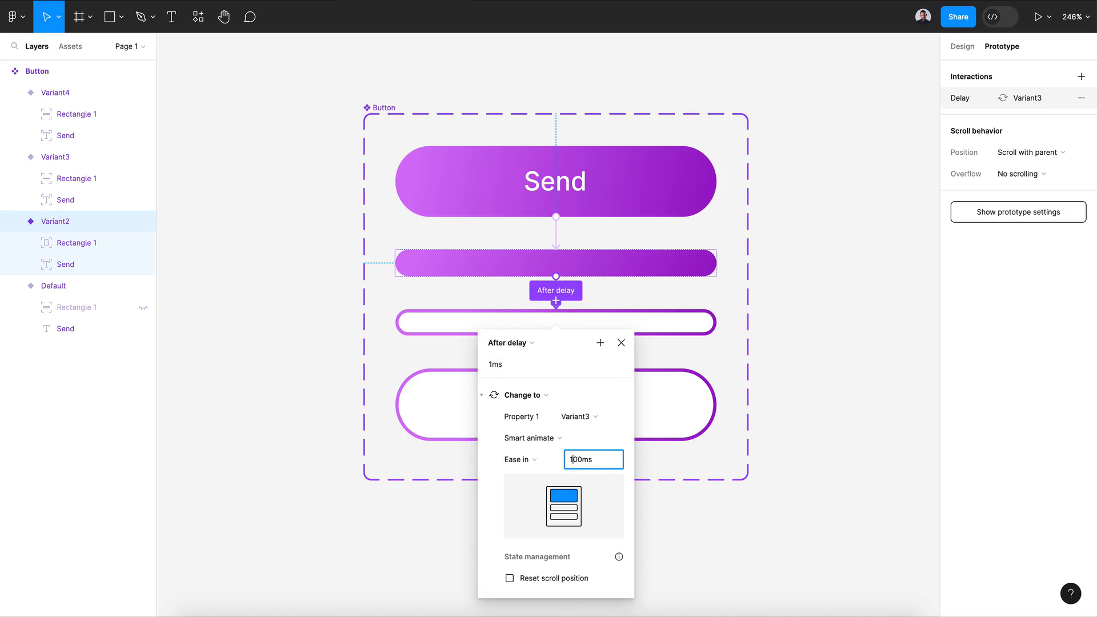
pyautogui.press('Escape')
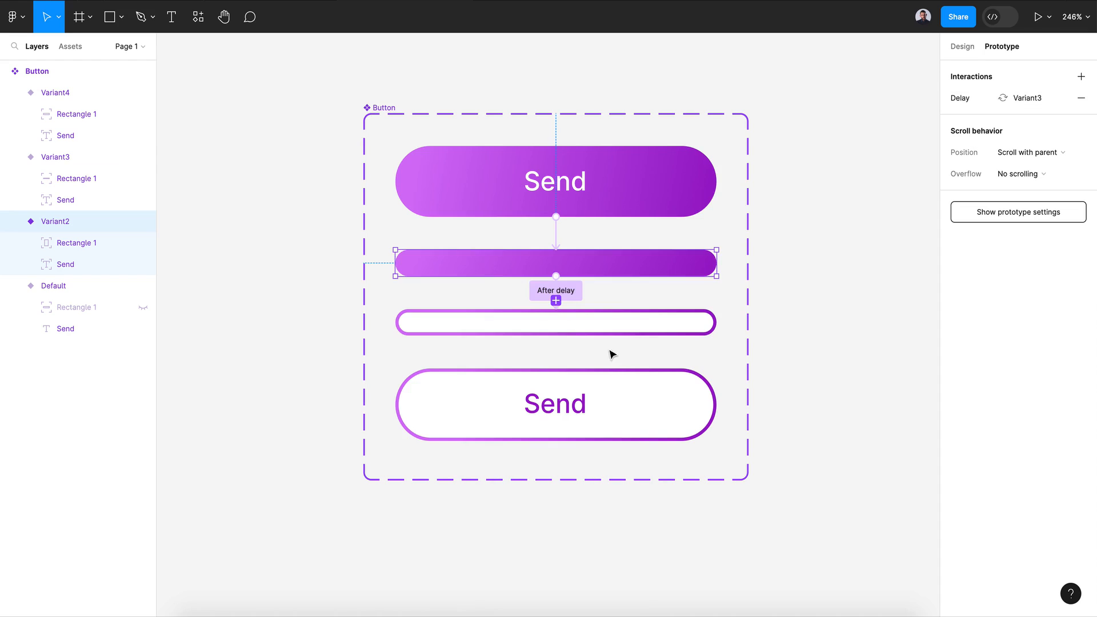
# Link Variant3 to Variant4 after a 1 ms delay, using Smart animate with Ease in over 500 ms.
pyautogui.click(562, 341)
pyautogui.moveTo(558, 342); pyautogui.dragTo(557, 386)
pyautogui.click(505, 402)
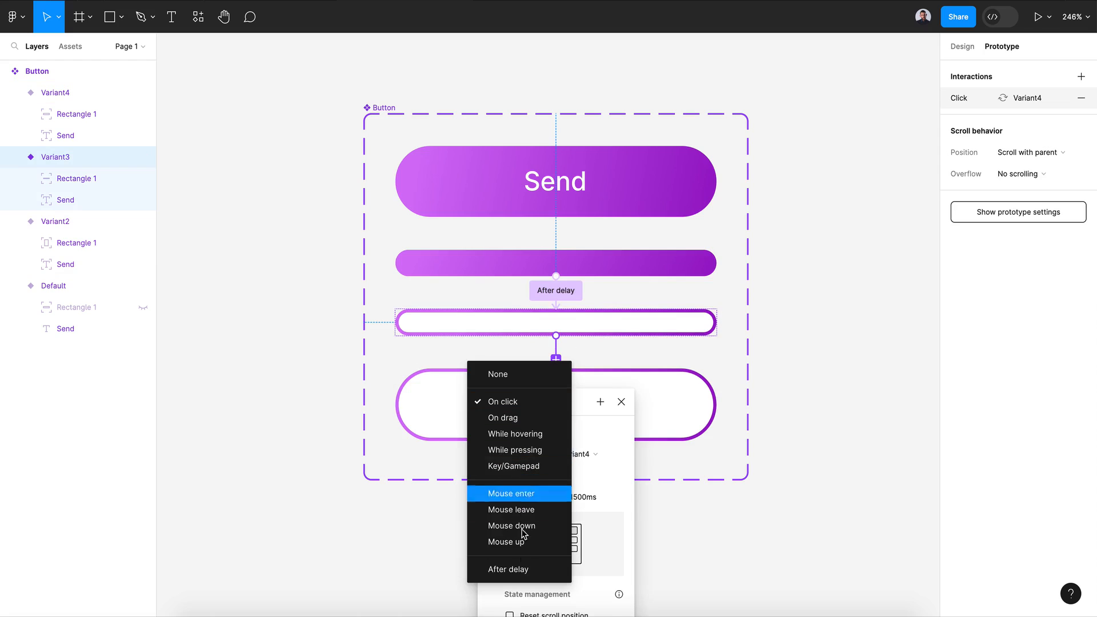
pyautogui.click(523, 571)
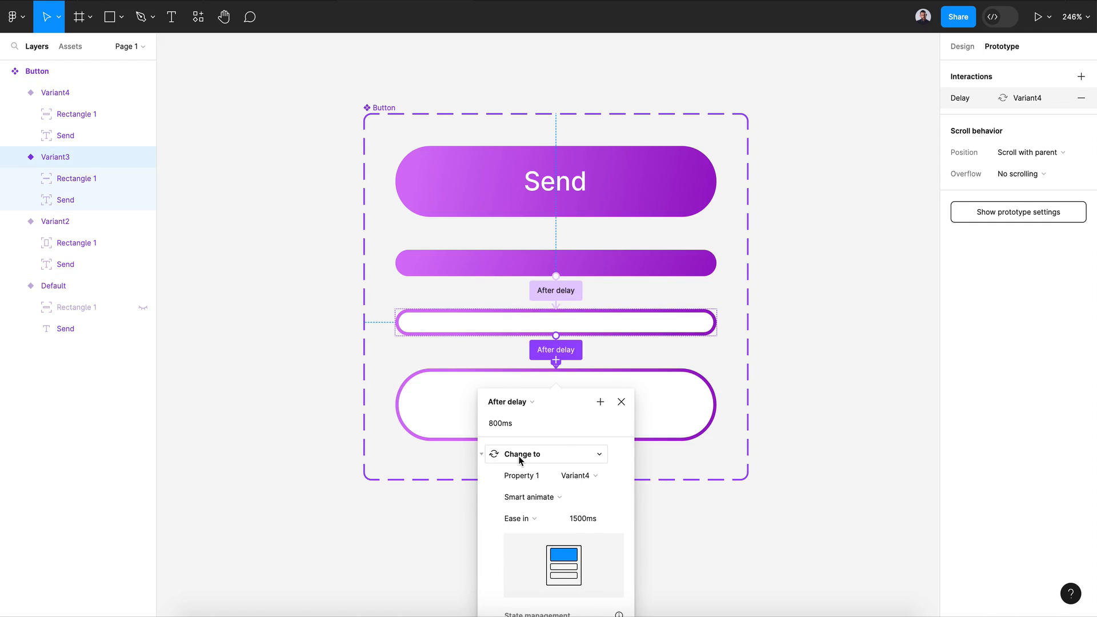
pyautogui.moveTo(503, 422); pyautogui.dragTo(483, 425)
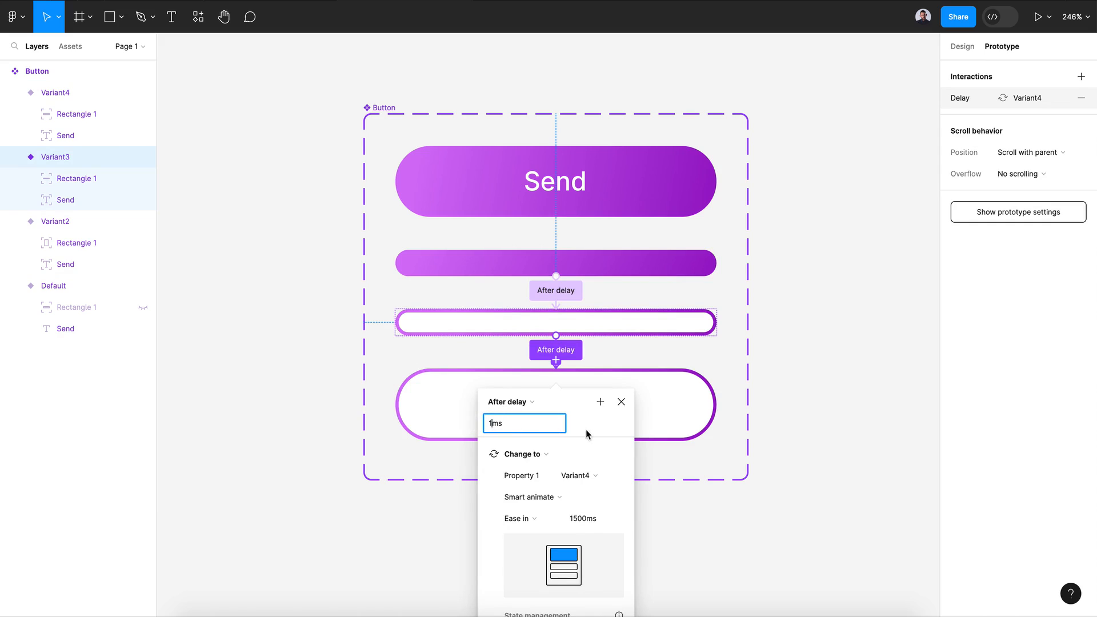
pyautogui.press('Return')
pyautogui.moveTo(574, 516); pyautogui.dragTo(514, 511)
pyautogui.press('BackSpace')
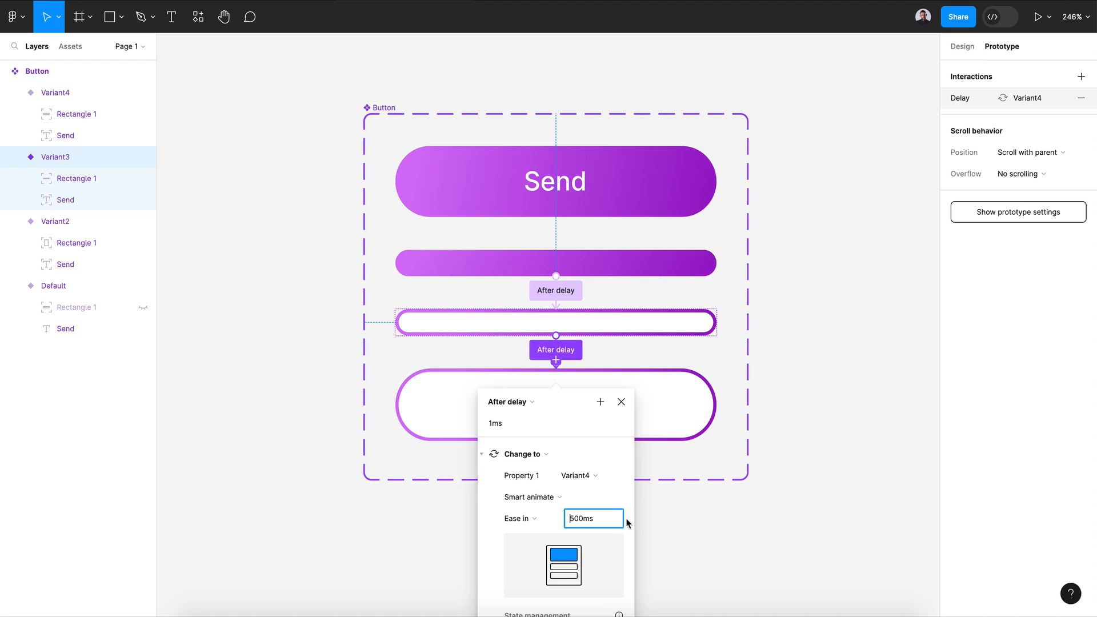
pyautogui.press('Return')
pyautogui.scroll(-3, 631, 516)
pyautogui.click(632, 254)
pyautogui.scroll(2, 633, 262)
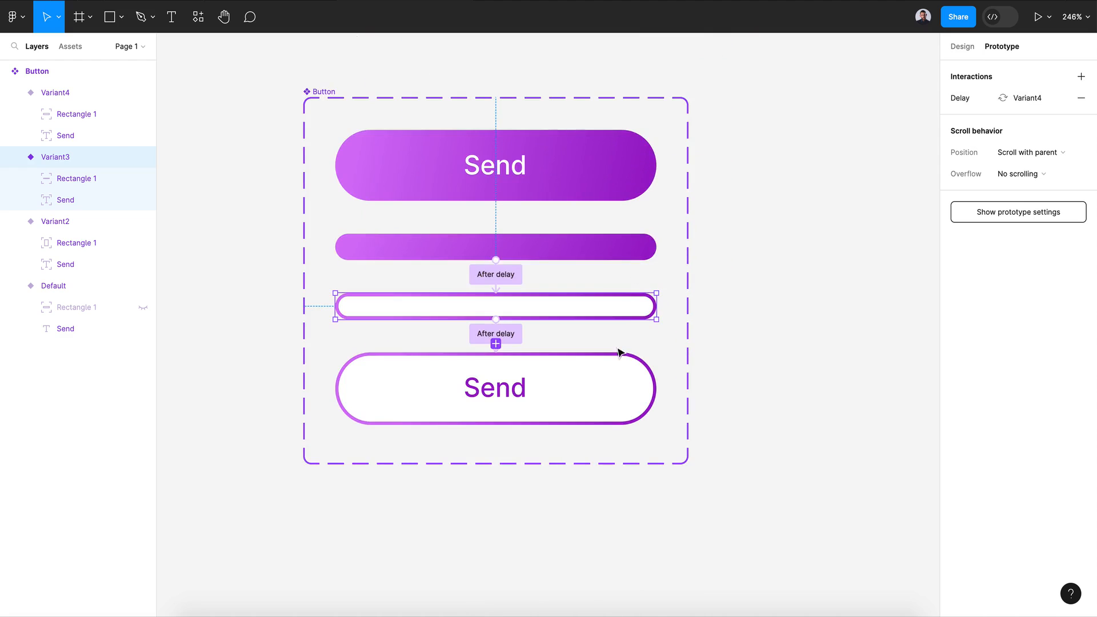
# Link Variant4 back to the Default variant on click, using Smart animate with Ease in over 500 ms.
pyautogui.click(619, 394)
pyautogui.moveTo(656, 389); pyautogui.dragTo(647, 180)
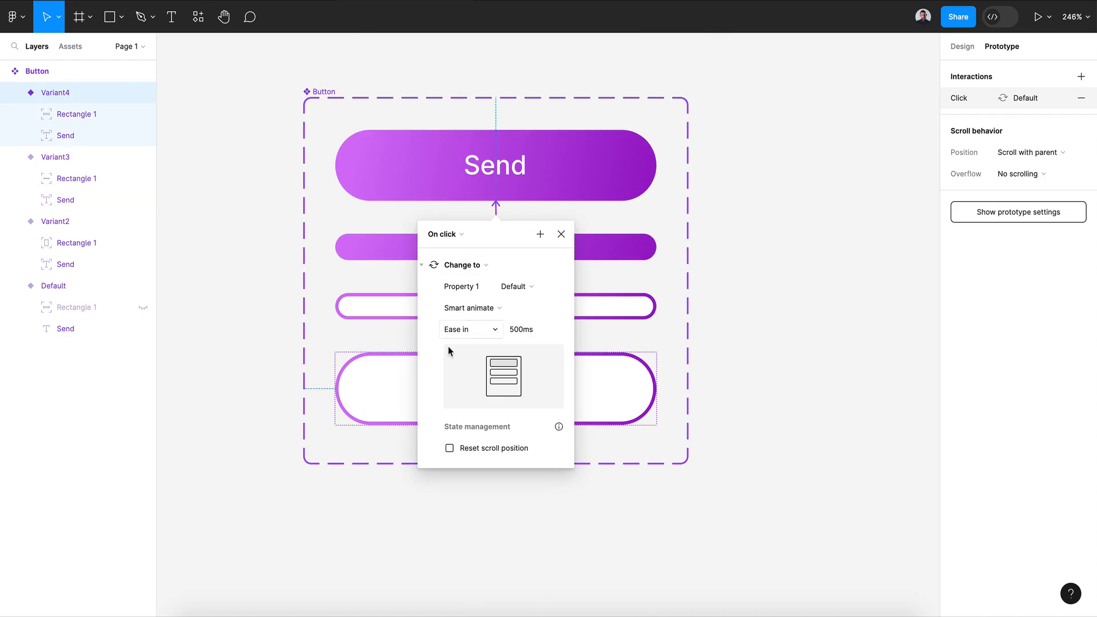
pyautogui.click(559, 232)
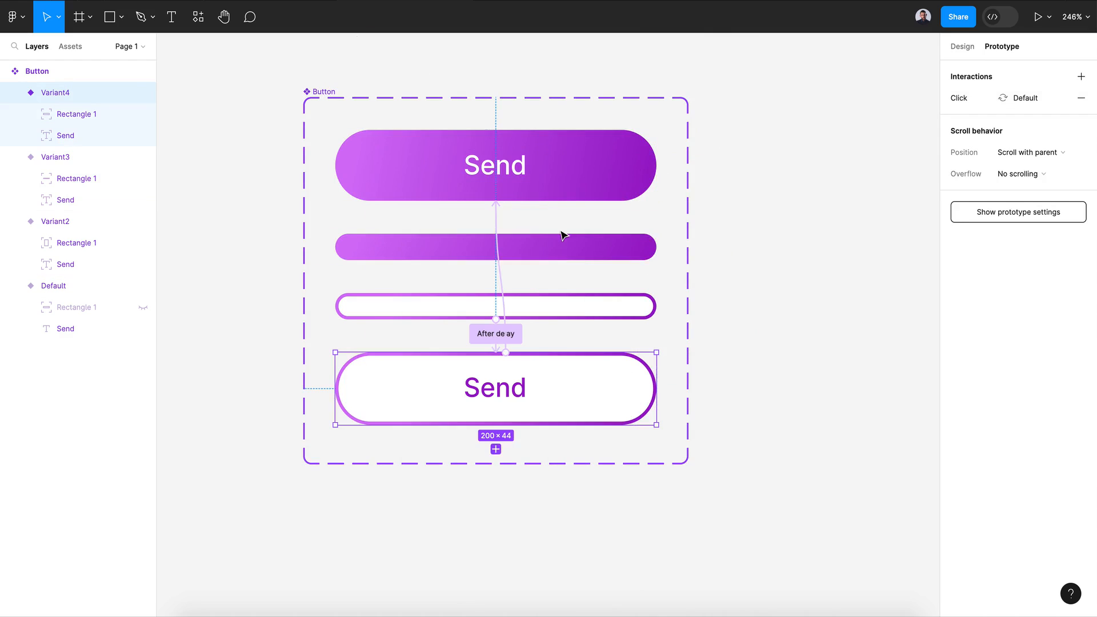
pyautogui.click(753, 354)
# Draw a frame about 515 by 263 to the right of the Button component set.
pyautogui.scroll(-5, 753, 354)
pyautogui.hscroll(5, 757, 355)
pyautogui.scroll(-1, 757, 356)
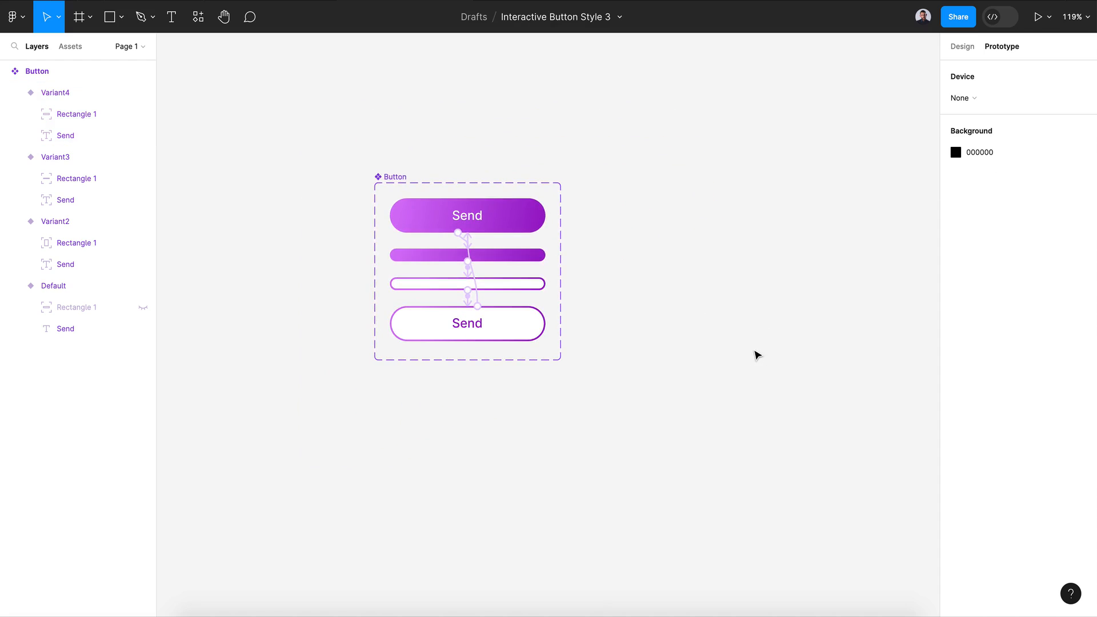
pyautogui.click(90, 17)
pyautogui.click(77, 49)
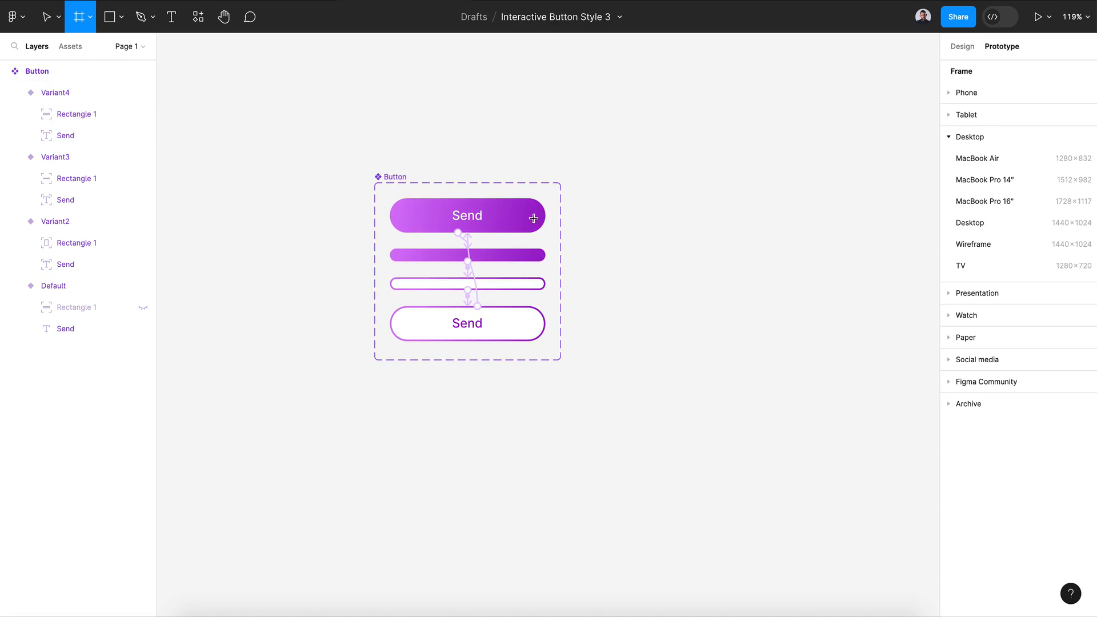
pyautogui.moveTo(599, 182); pyautogui.dragTo(908, 392)
pyautogui.hotkey('alt', '8')
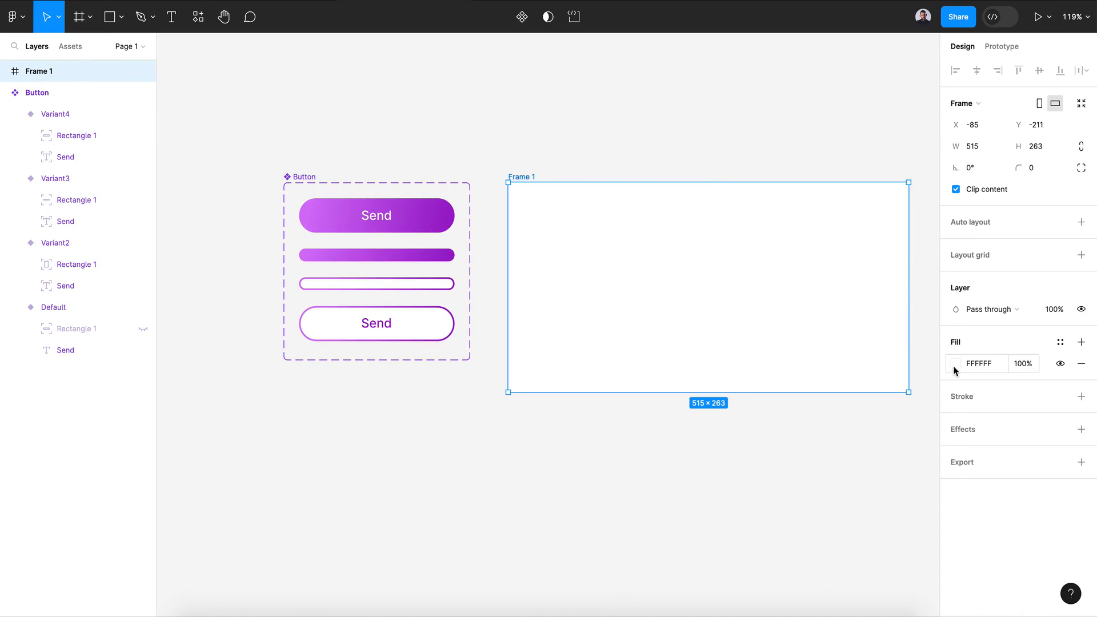
# Fill the new frame with pale lilac F9EAFF.
pyautogui.click(955, 363)
pyautogui.click(830, 548)
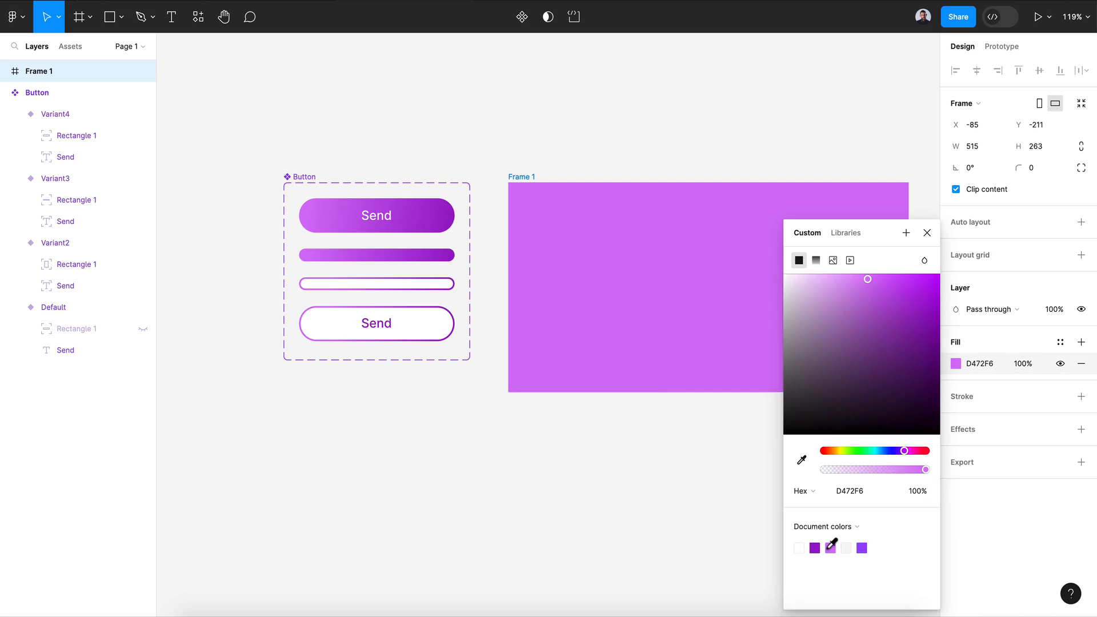
pyautogui.moveTo(855, 305); pyautogui.dragTo(797, 275)
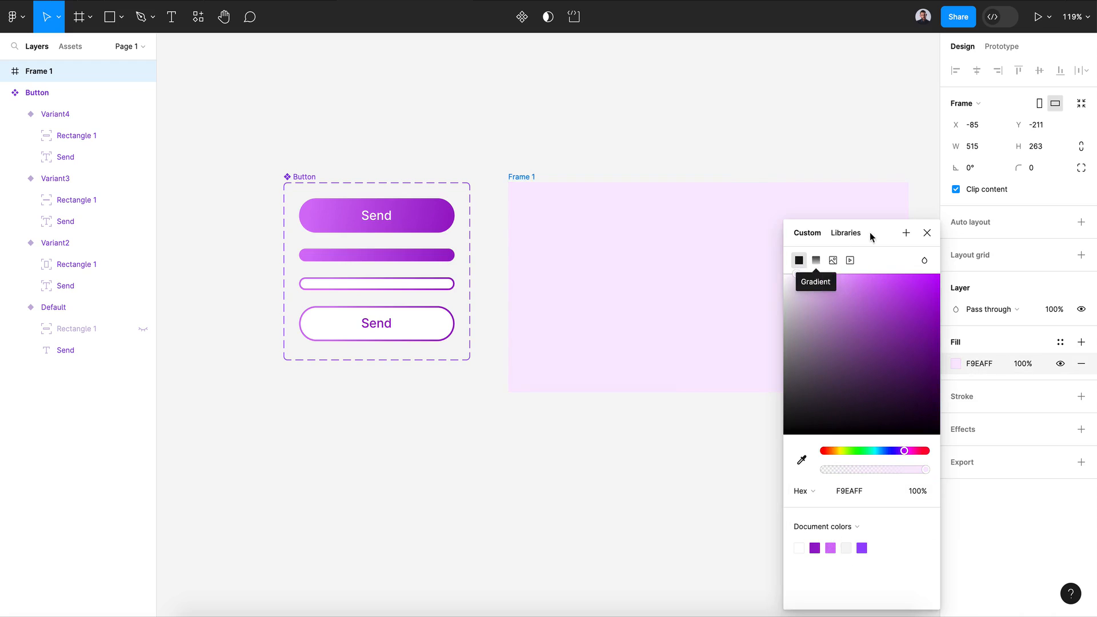
pyautogui.click(927, 234)
# Place an instance of the local Button component in the centre of the lilac frame.
pyautogui.click(69, 47)
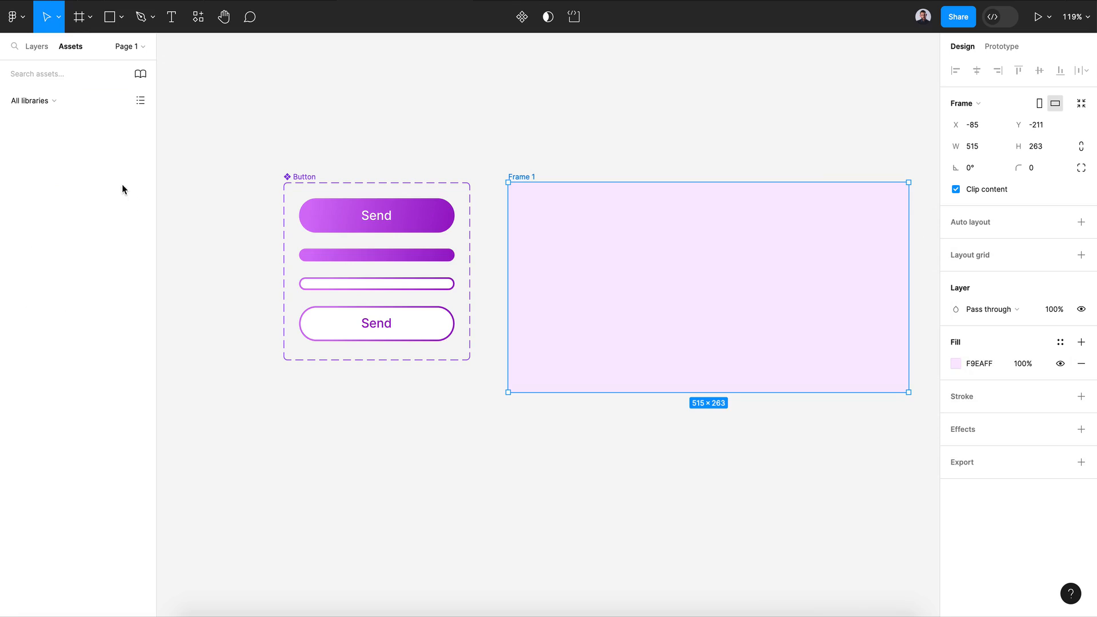
pyautogui.moveTo(114, 165); pyautogui.dragTo(721, 297)
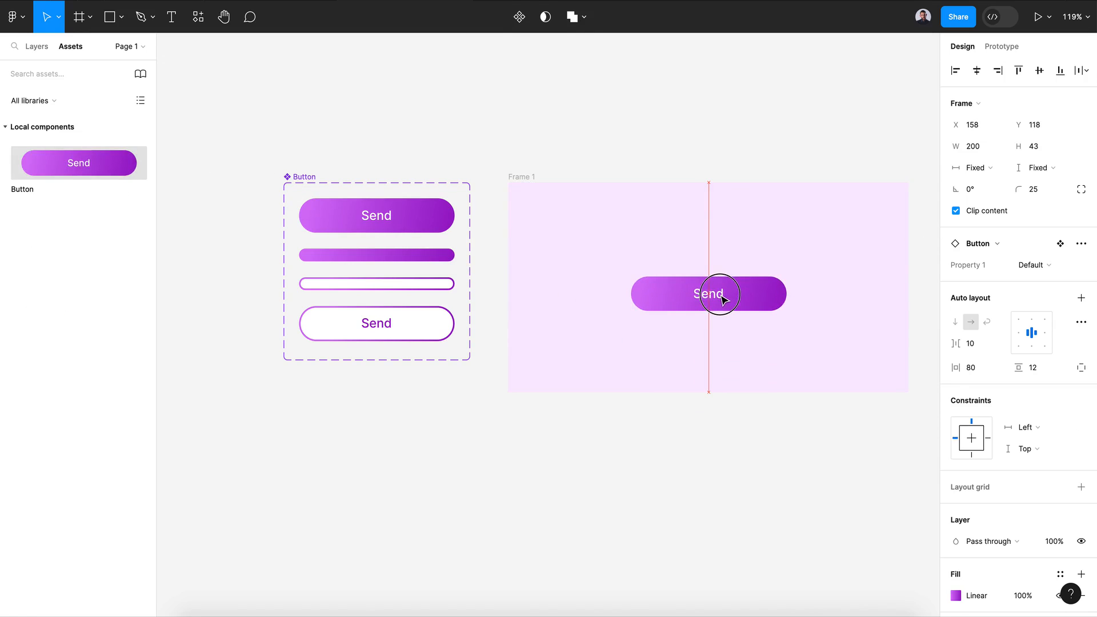
pyautogui.moveTo(721, 295); pyautogui.dragTo(721, 293)
# Present the lilac frame as a prototype and trigger the Send button to test its animation.
pyautogui.click(799, 234)
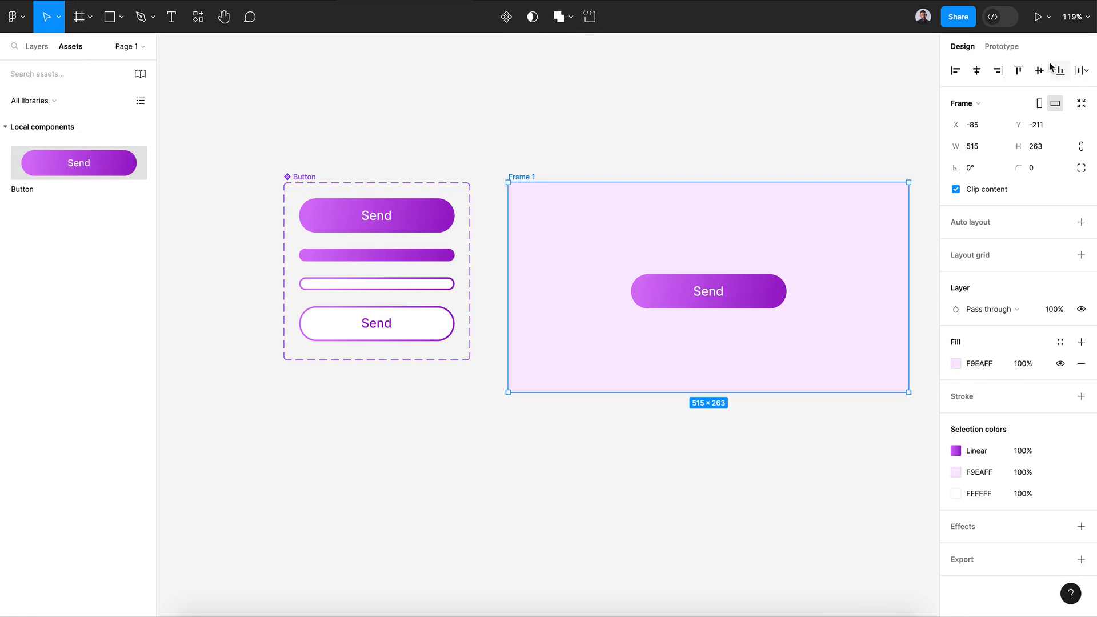
pyautogui.click(1035, 23)
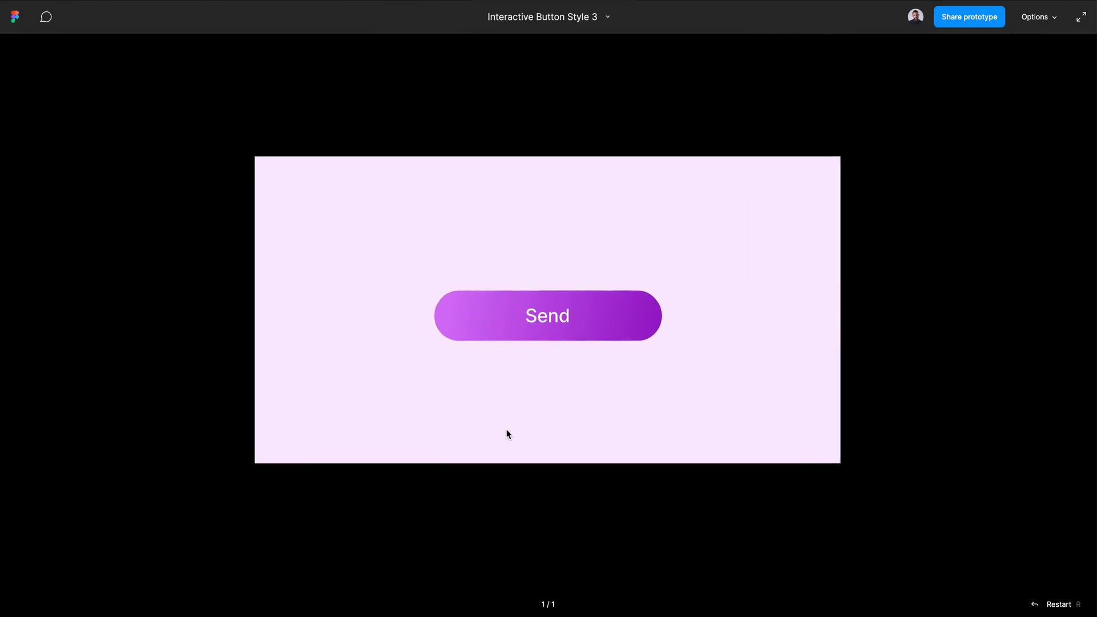
pyautogui.click(621, 341)
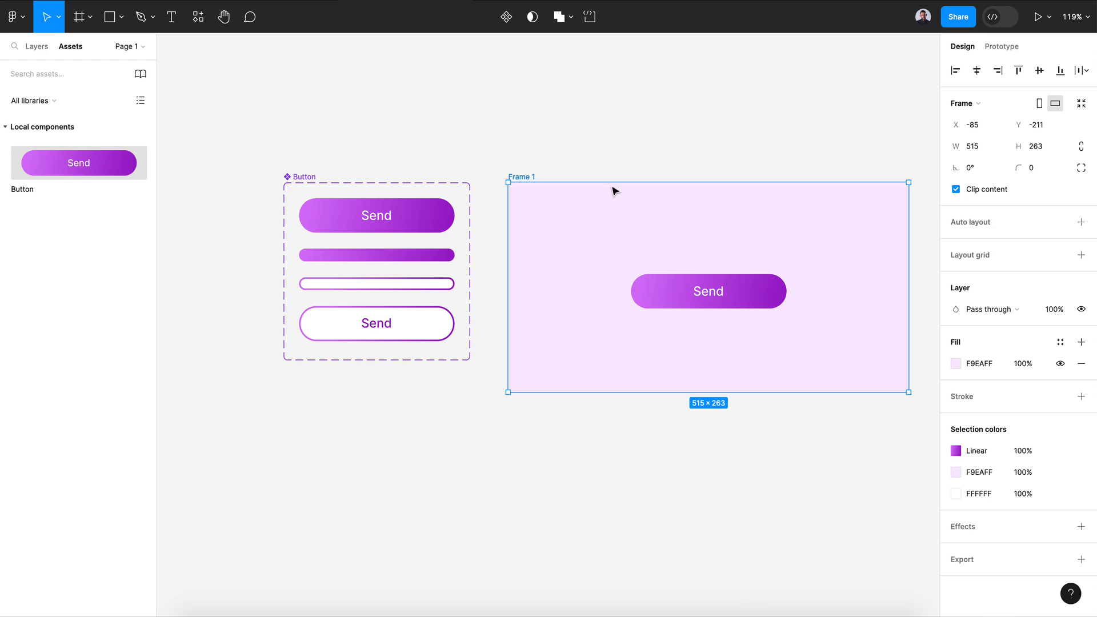
# Set the Button instance's horizontal and vertical constraints to Center.
pyautogui.click(680, 309)
pyautogui.click(1017, 433)
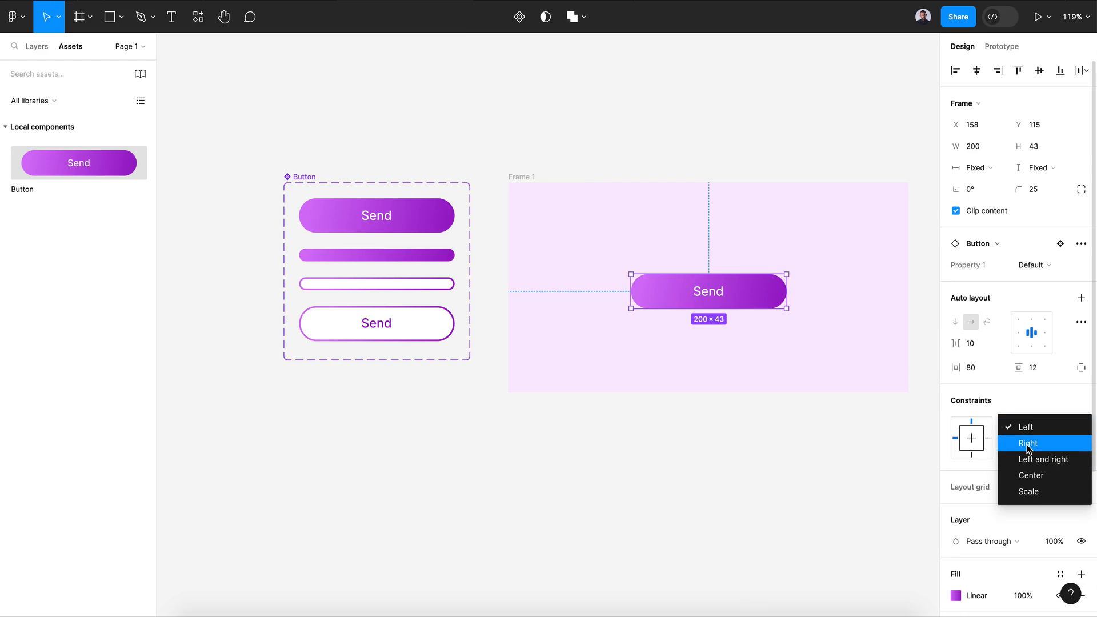
pyautogui.click(1029, 476)
pyautogui.click(1028, 449)
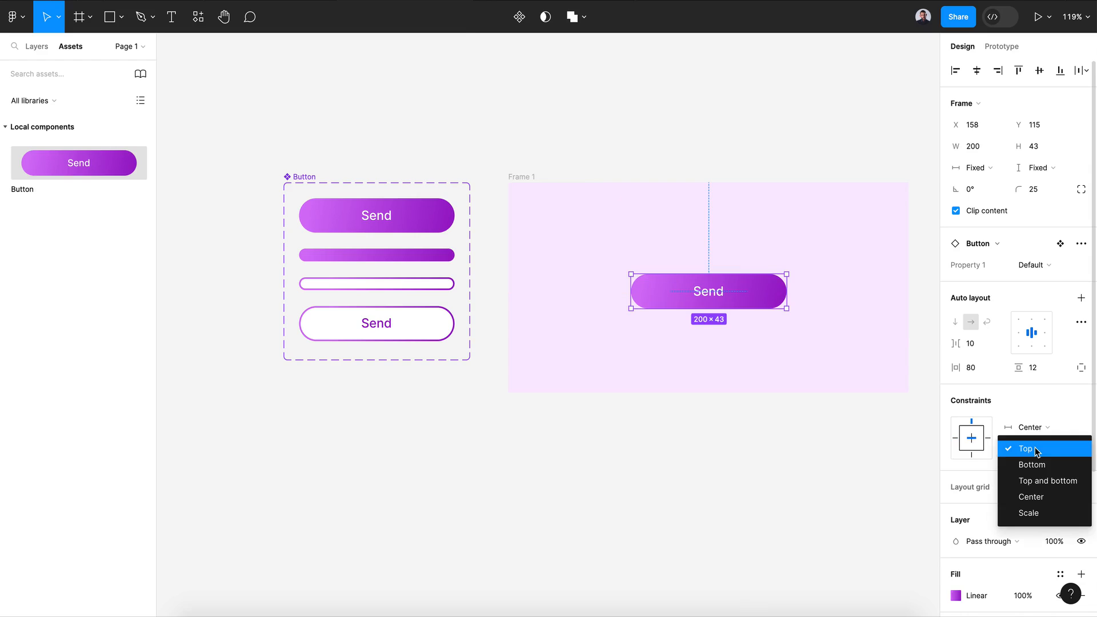
pyautogui.click(1043, 495)
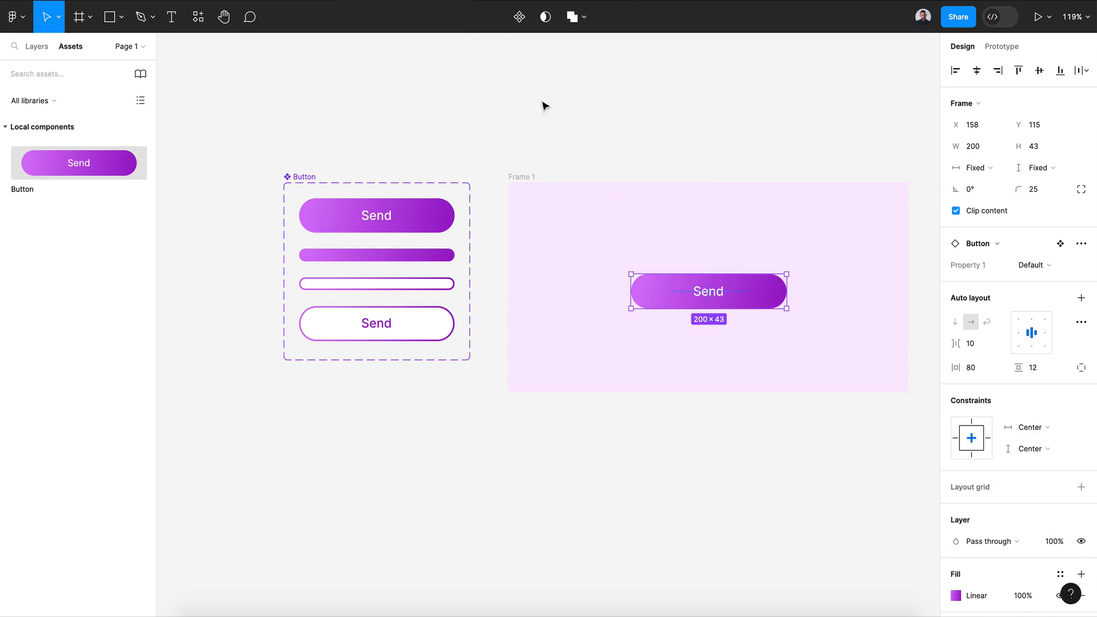
# Return to the prototype preview and test the Send button's animation with the centred constraints.
pyautogui.hotkey('ctrl', 'Tab')
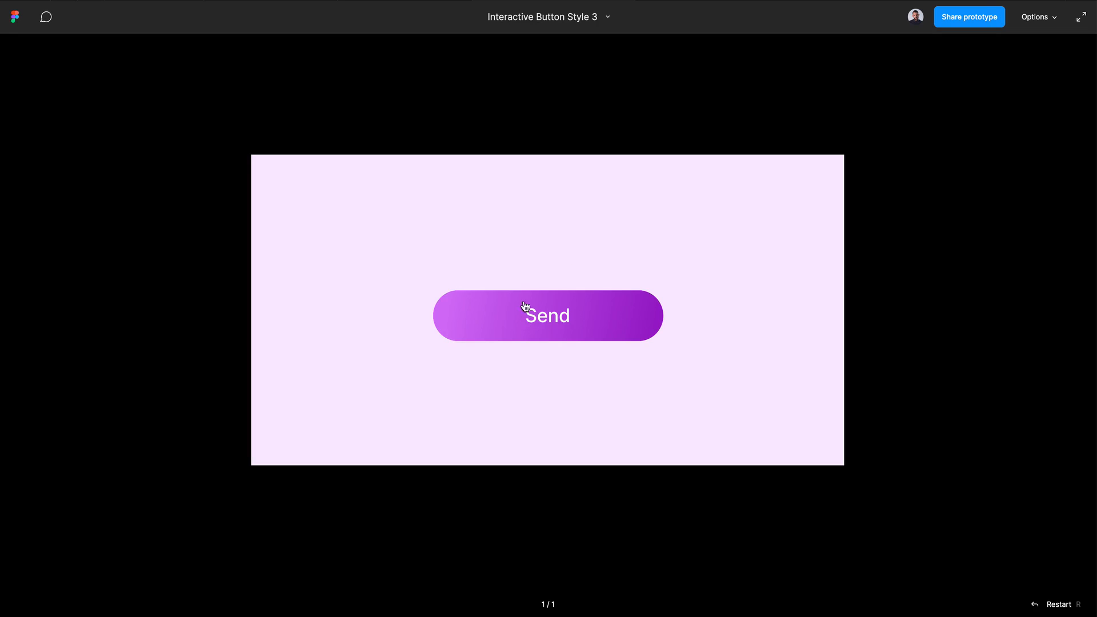
pyautogui.click(569, 331)
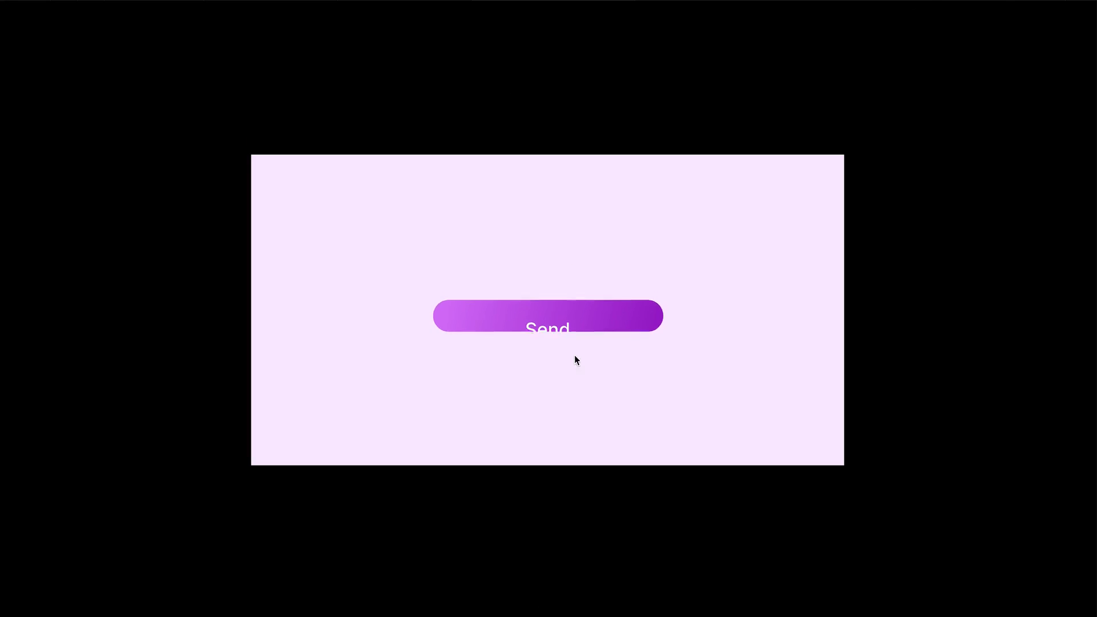
pyautogui.click(593, 313)
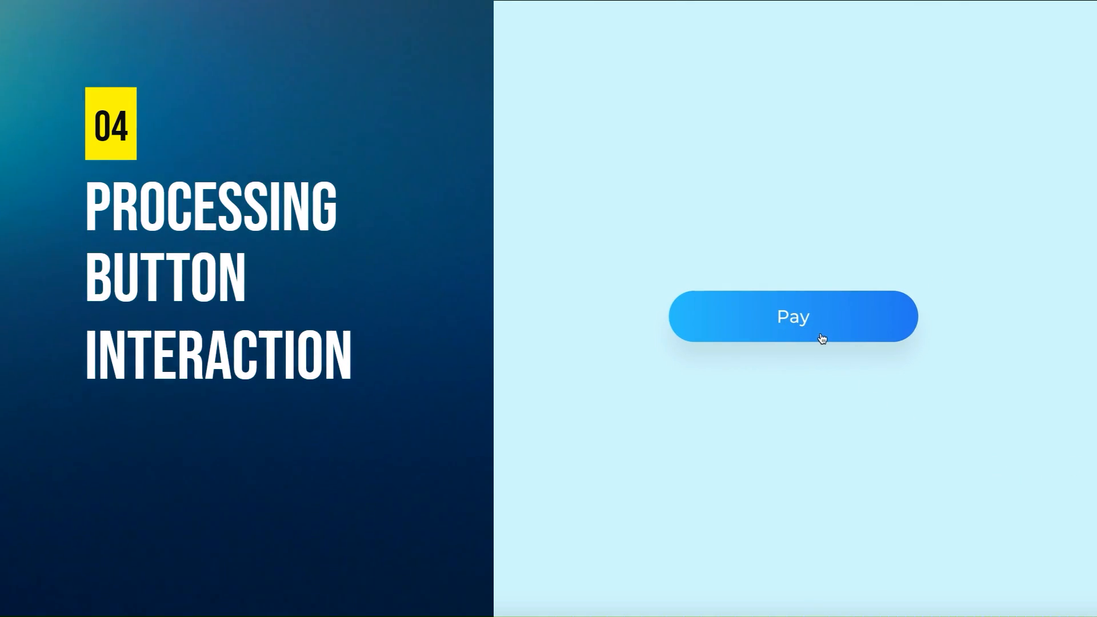
pyautogui.click(820, 332)
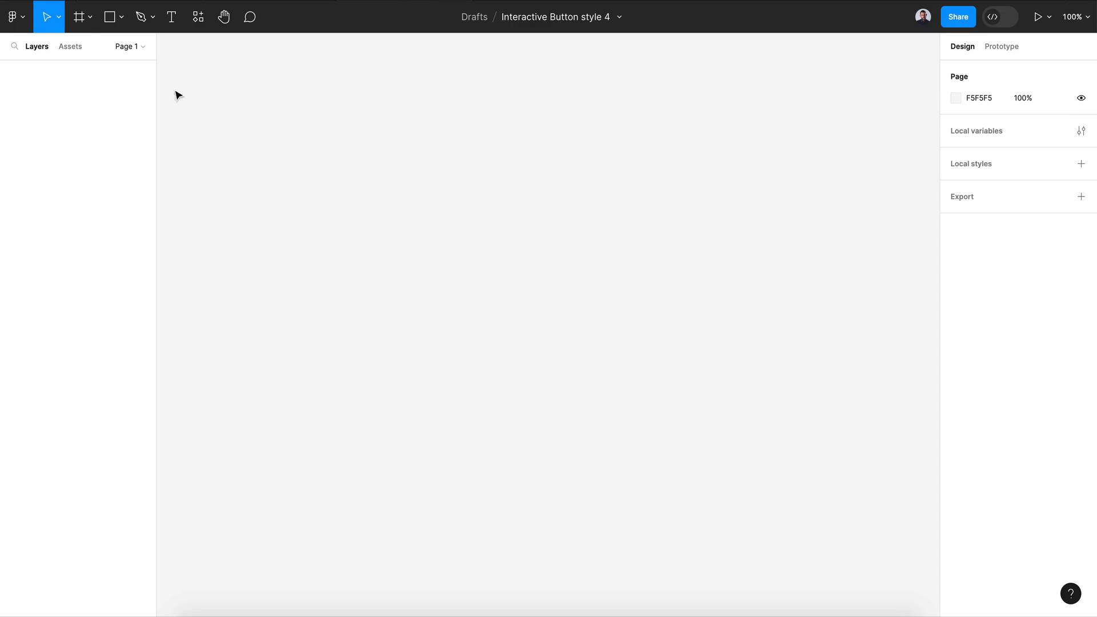
# Draw a frame on the empty canvas of Interactive Button style 4 and size it to 200 by 44.
pyautogui.click(81, 22)
pyautogui.moveTo(366, 184)
pyautogui.mouseDown()
pyautogui.moveTo(583, 257)
pyautogui.moveTo(634, 267)
pyautogui.moveTo(646, 242)
pyautogui.mouseUp()
pyautogui.click(989, 152)
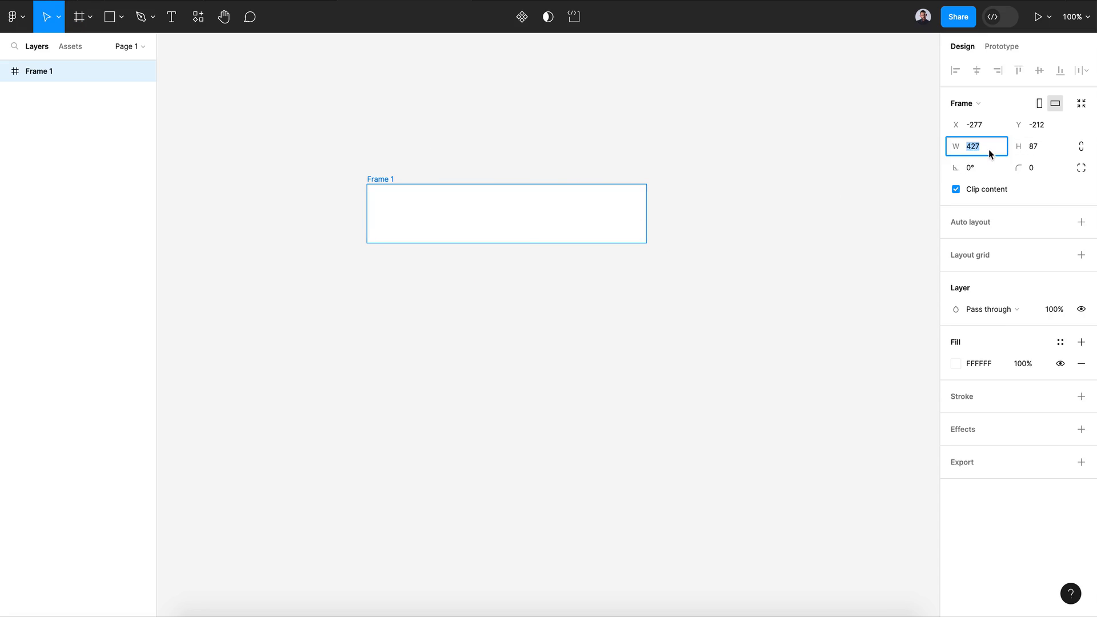
pyautogui.write('200')
pyautogui.click(1054, 147)
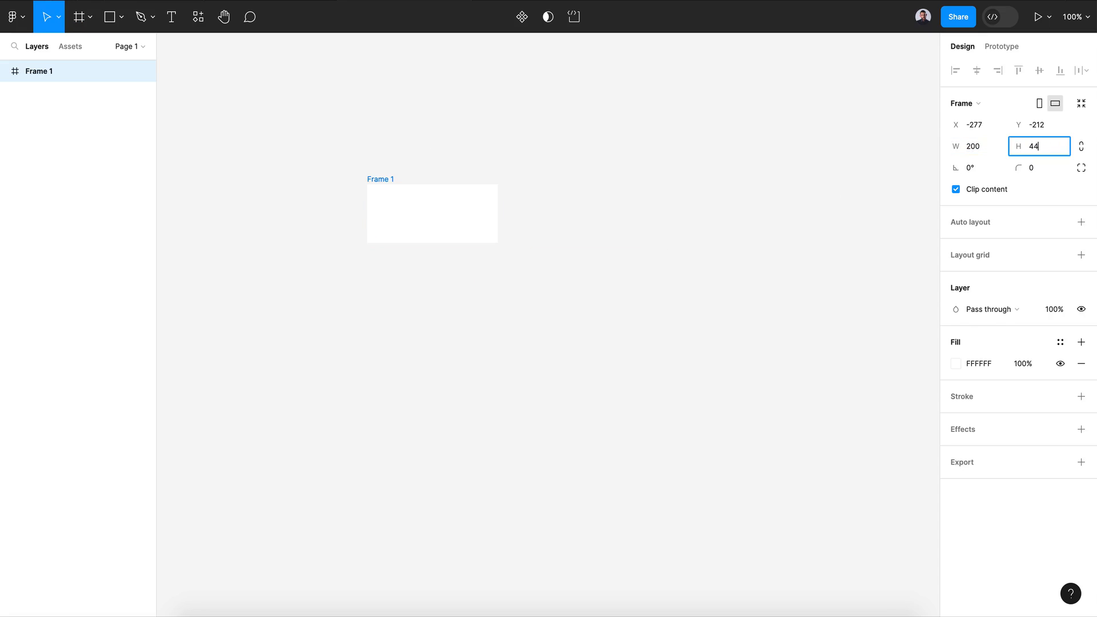
pyautogui.press('Return')
# Set the frame's corner radius to 25 and add auto layout to it.
pyautogui.click(1059, 169)
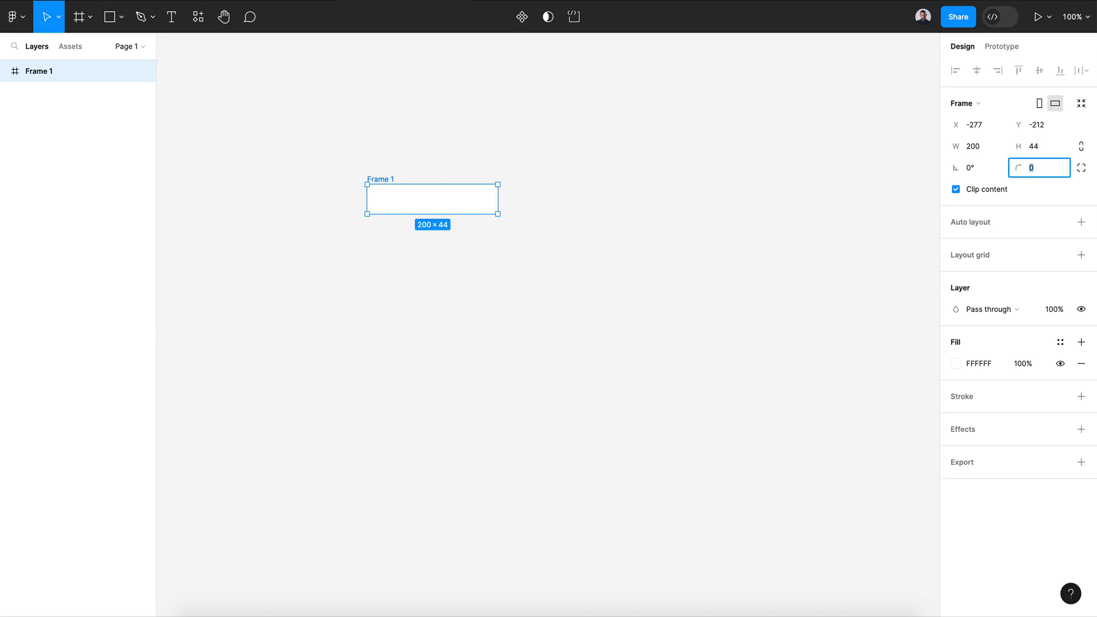
pyautogui.write('25')
pyautogui.press('Return')
pyautogui.click(525, 237)
pyautogui.scroll(2, 402, 238)
pyautogui.scroll(5, 402, 238)
pyautogui.click(498, 188)
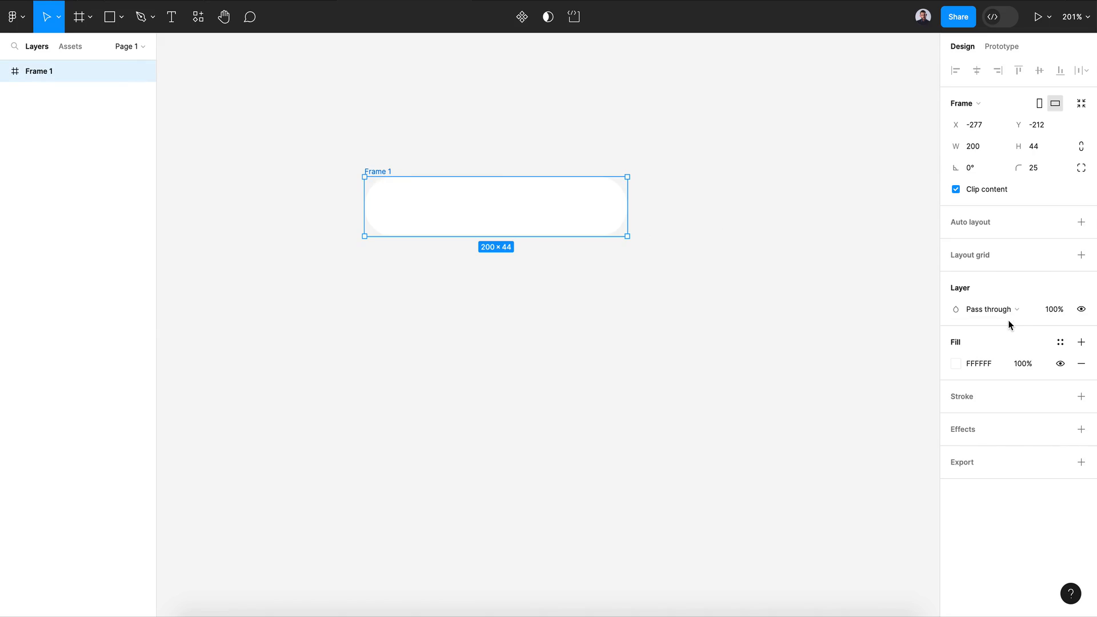
pyautogui.click(1079, 224)
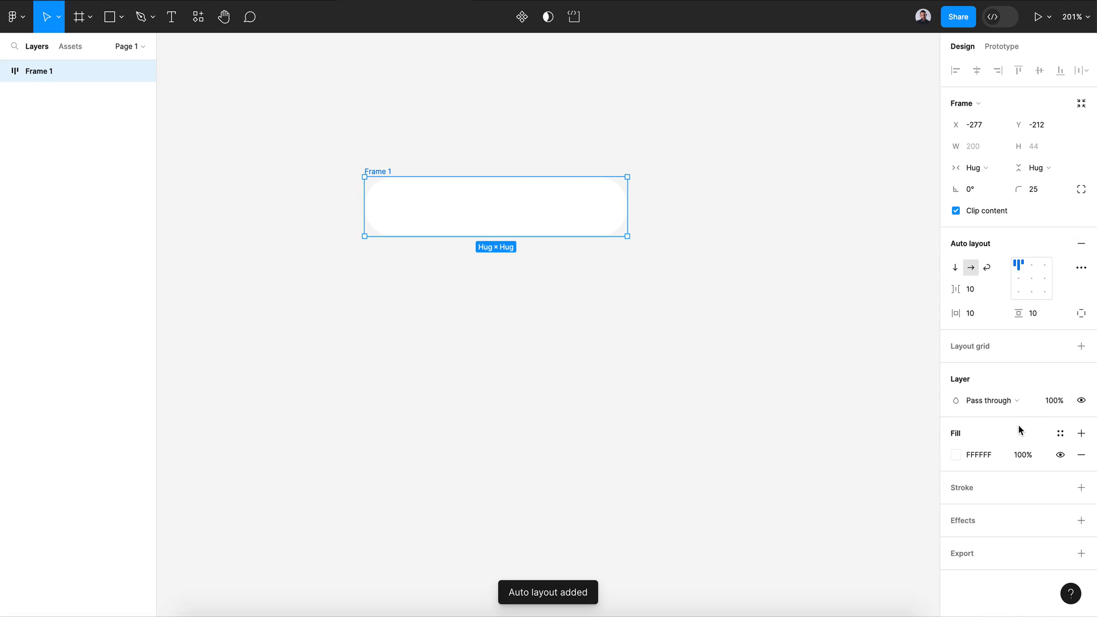
# Give the rounded frame a linear gradient fill running from light blue on its left to darker blue on its right.
pyautogui.click(960, 456)
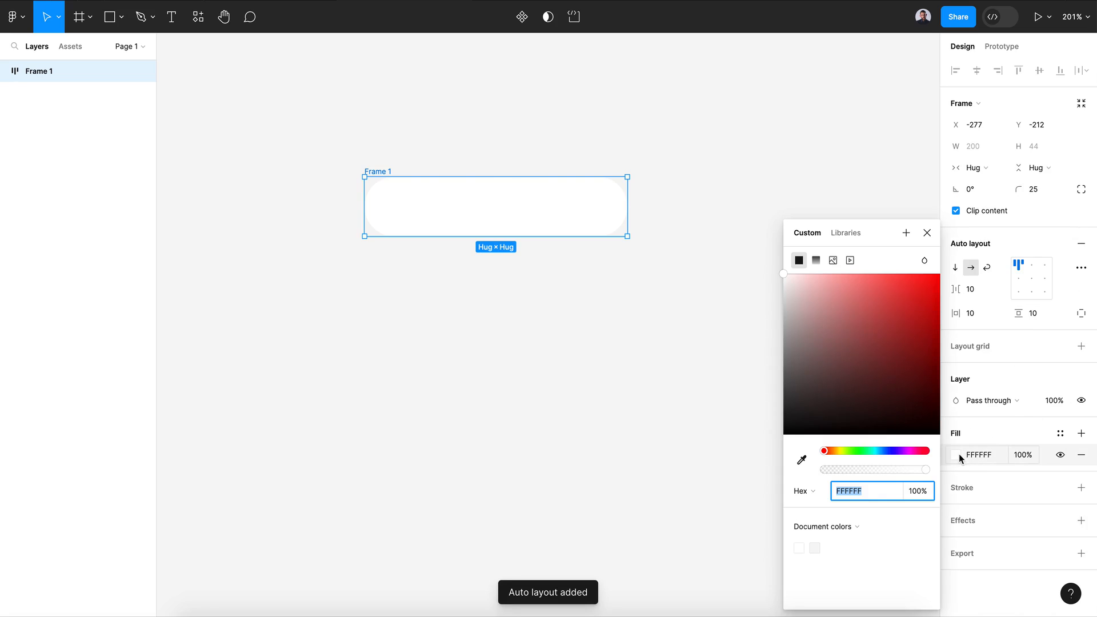
pyautogui.click(817, 260)
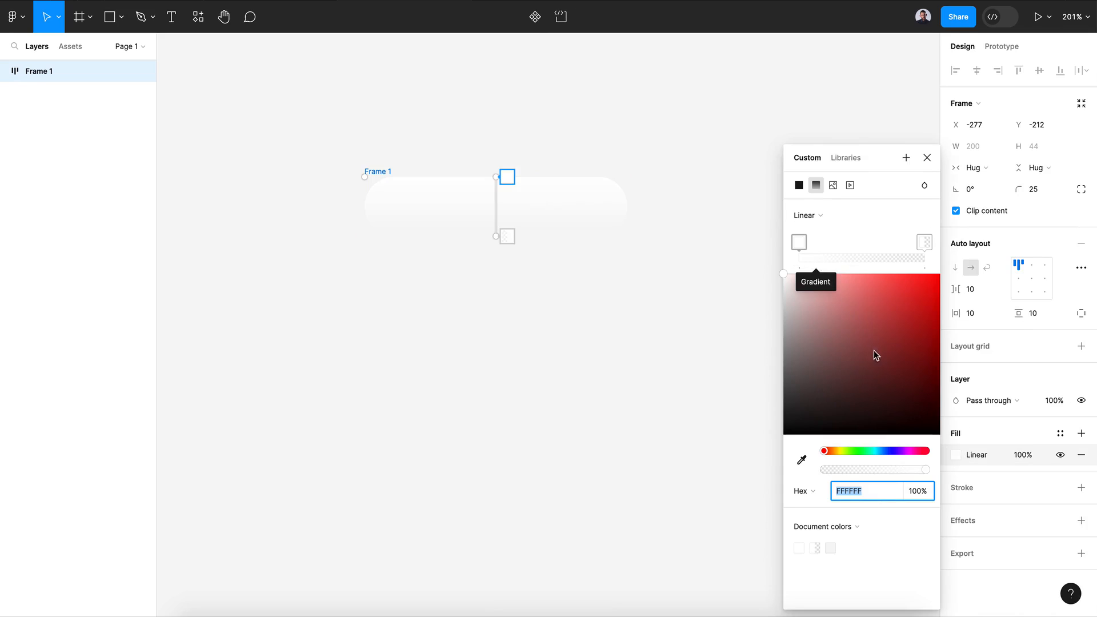
pyautogui.moveTo(852, 451); pyautogui.dragTo(875, 451)
pyautogui.click(904, 310)
pyautogui.moveTo(910, 315); pyautogui.dragTo(923, 288)
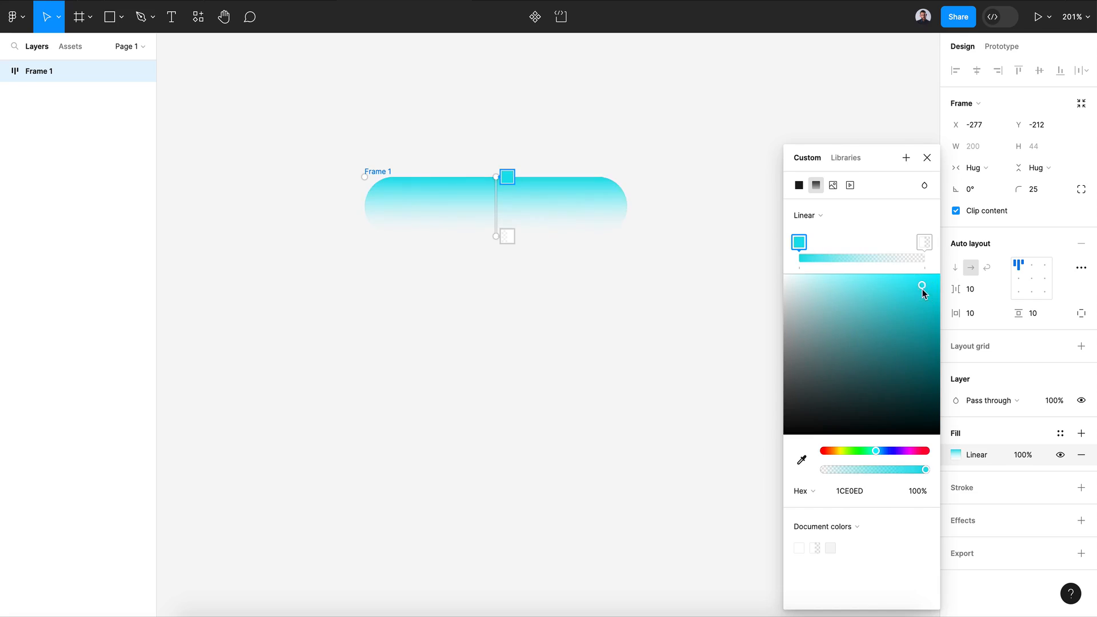
pyautogui.click(925, 242)
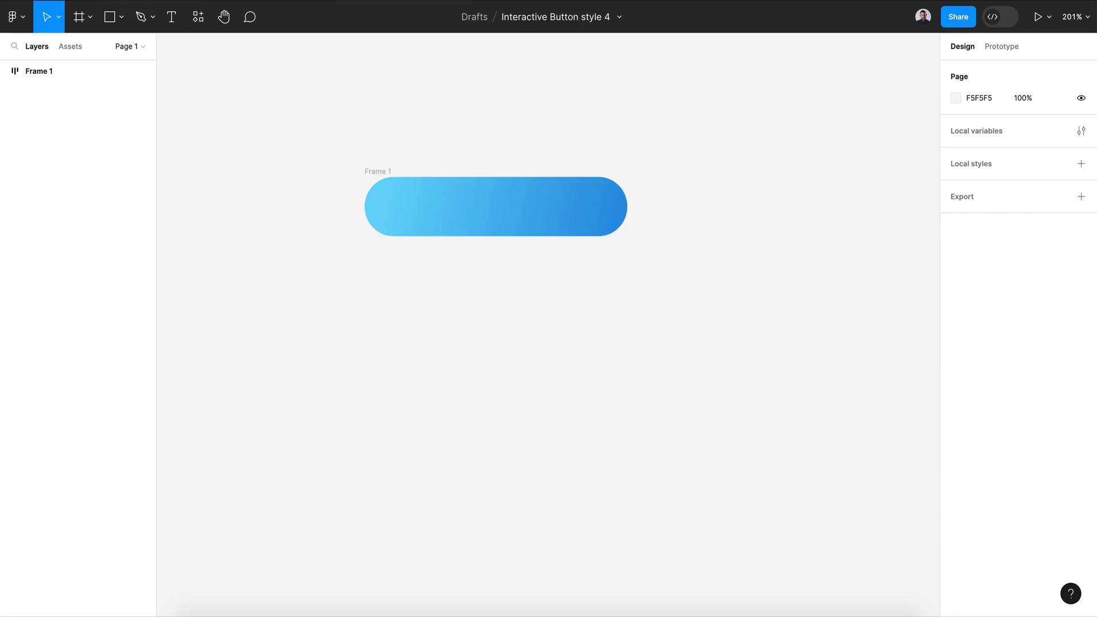
pyautogui.click(171, 18)
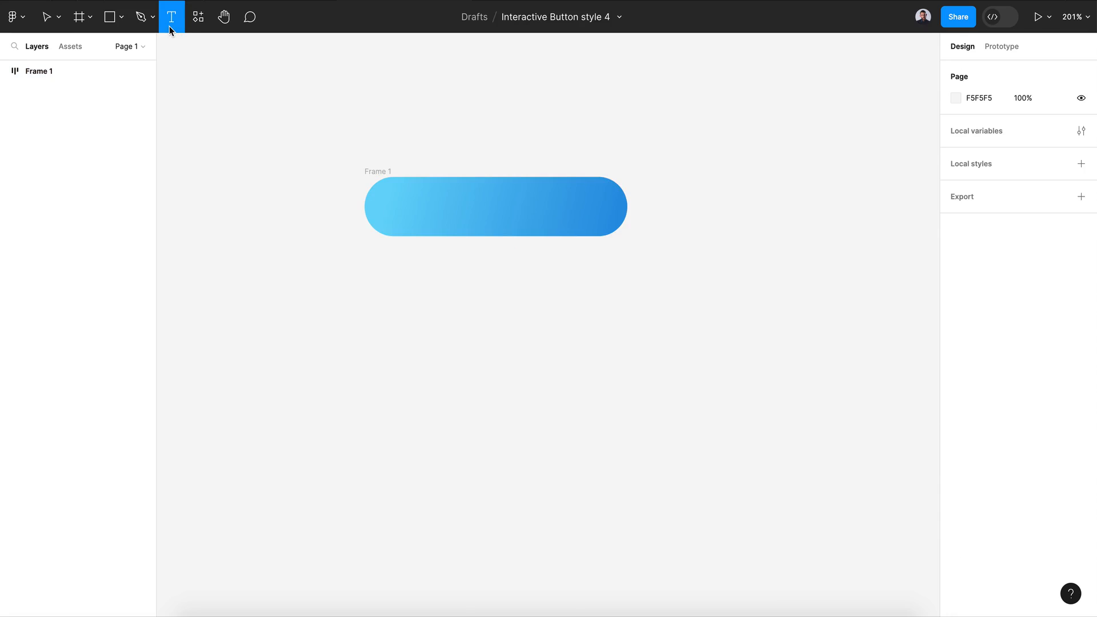
pyautogui.click(484, 202)
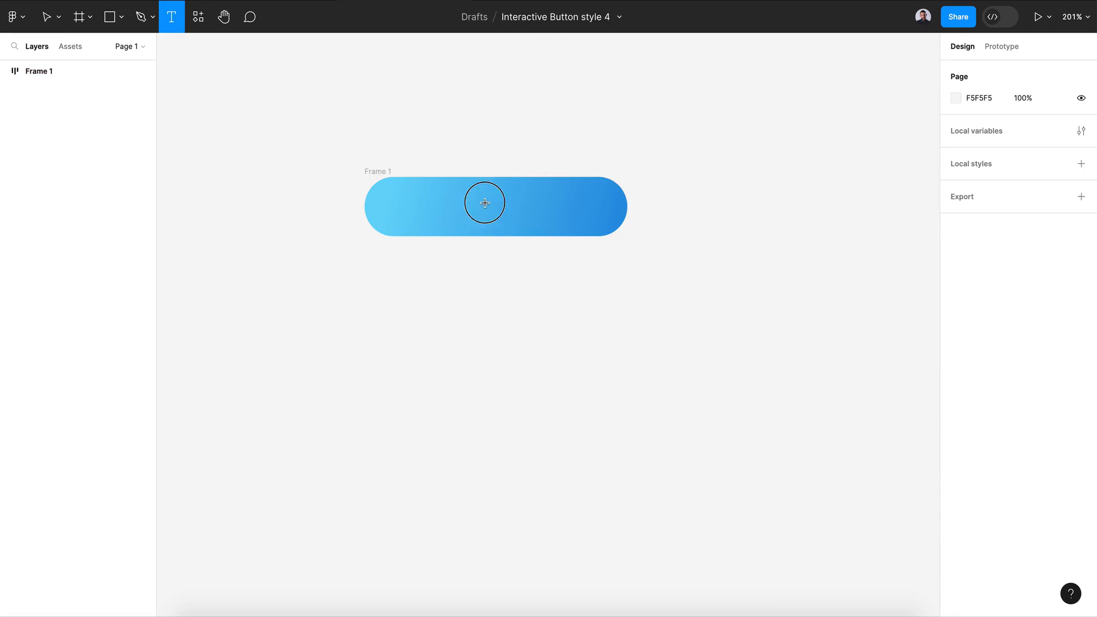
pyautogui.click(518, 310)
# Set both the width and height resizing of the blue gradient frame to fixed.
pyautogui.click(406, 211)
pyautogui.click(989, 153)
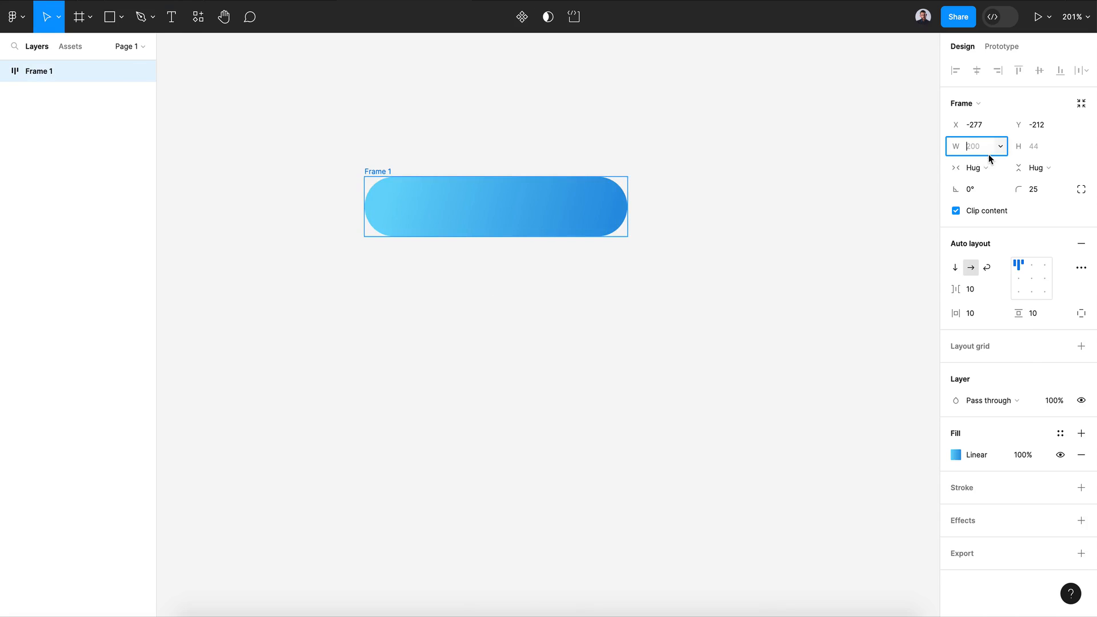
pyautogui.click(985, 167)
pyautogui.click(986, 152)
pyautogui.click(1034, 168)
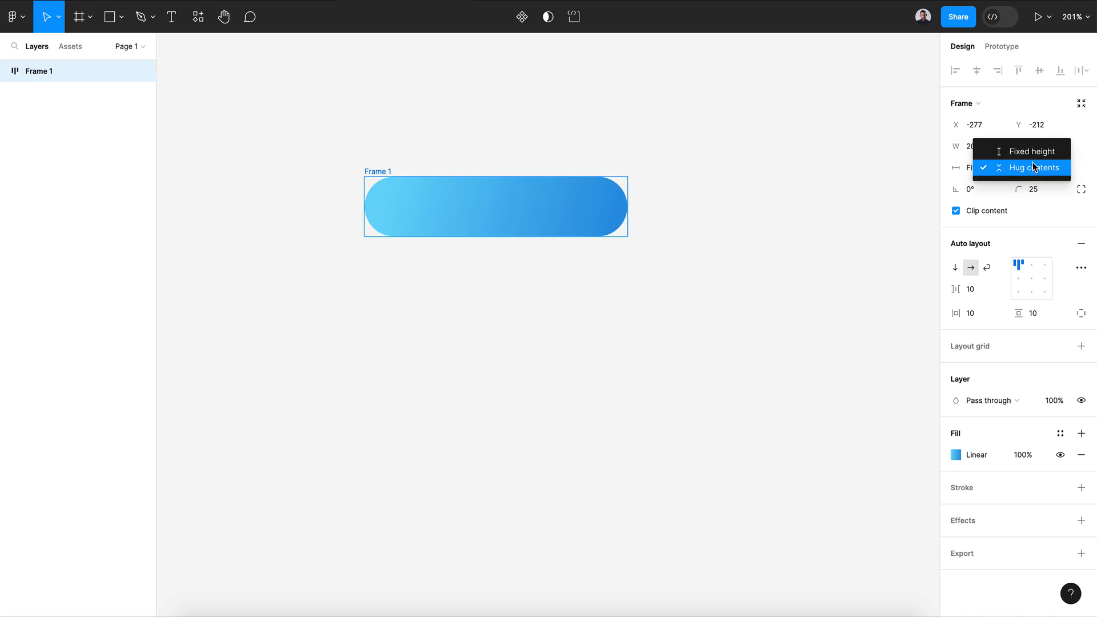
pyautogui.click(1033, 168)
# Add the text "Pay" inside the blue frame and centre the auto layout's alignment in both directions.
pyautogui.press('t')
pyautogui.click(494, 208)
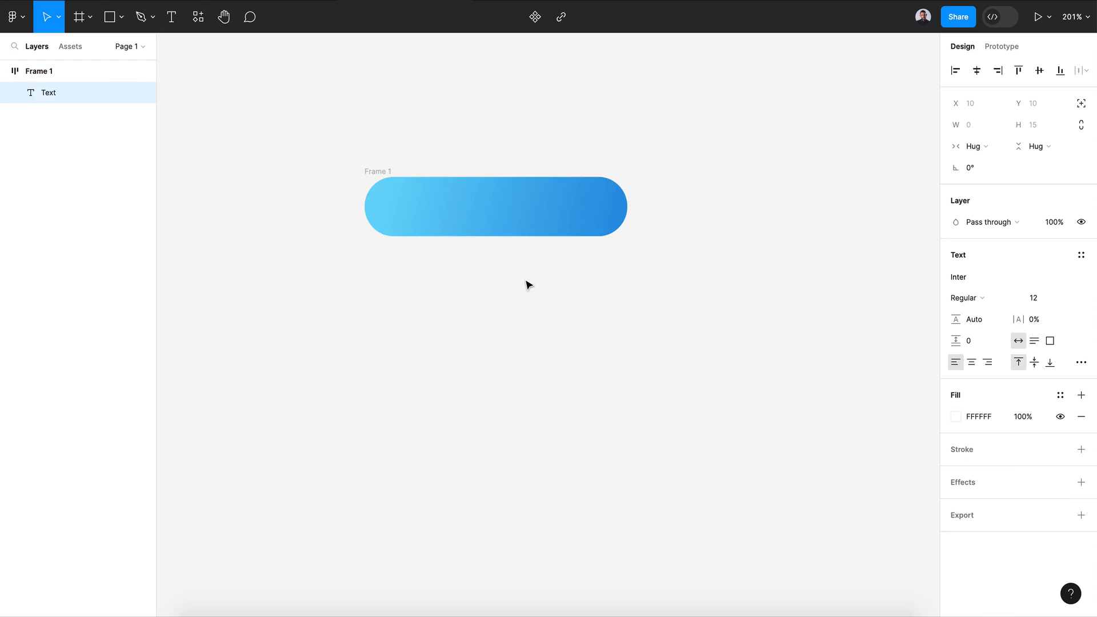
pyautogui.write('Pay')
pyautogui.press('Escape')
pyautogui.press('Escape')
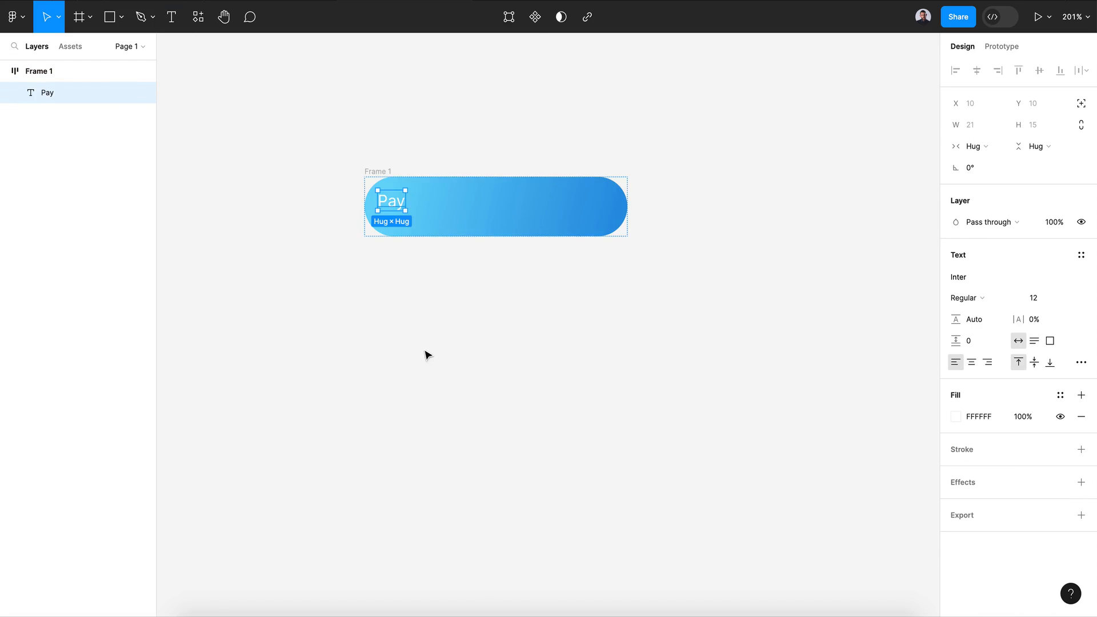
pyautogui.click(1031, 278)
# Format the Pay text in Inter Medium at size 16.
pyautogui.doubleClick(502, 207)
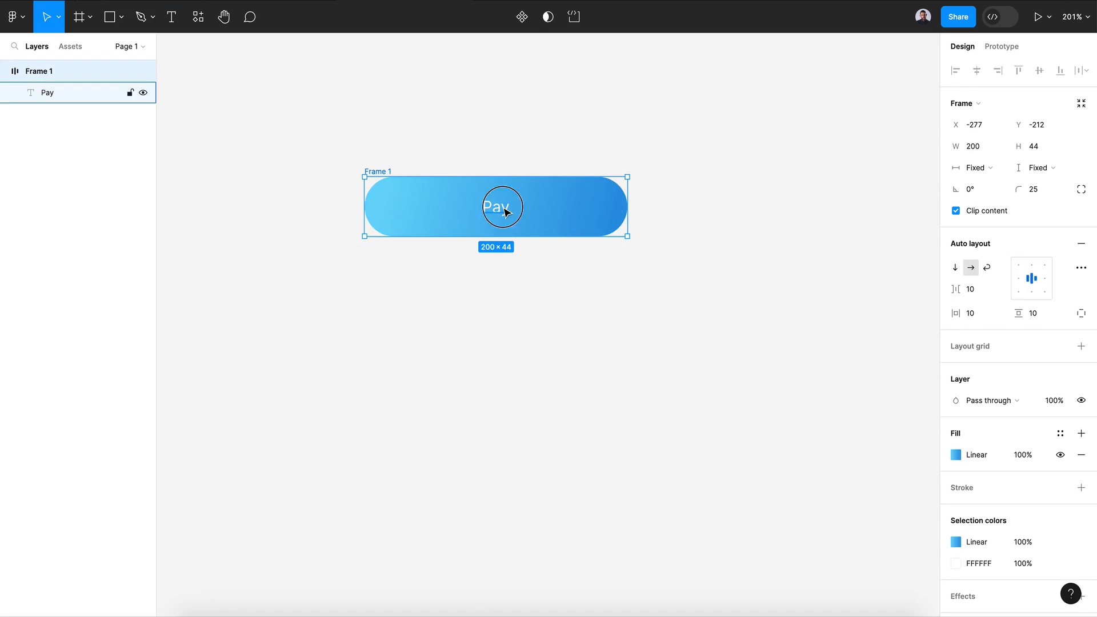
pyautogui.doubleClick(502, 207)
pyautogui.click(1065, 298)
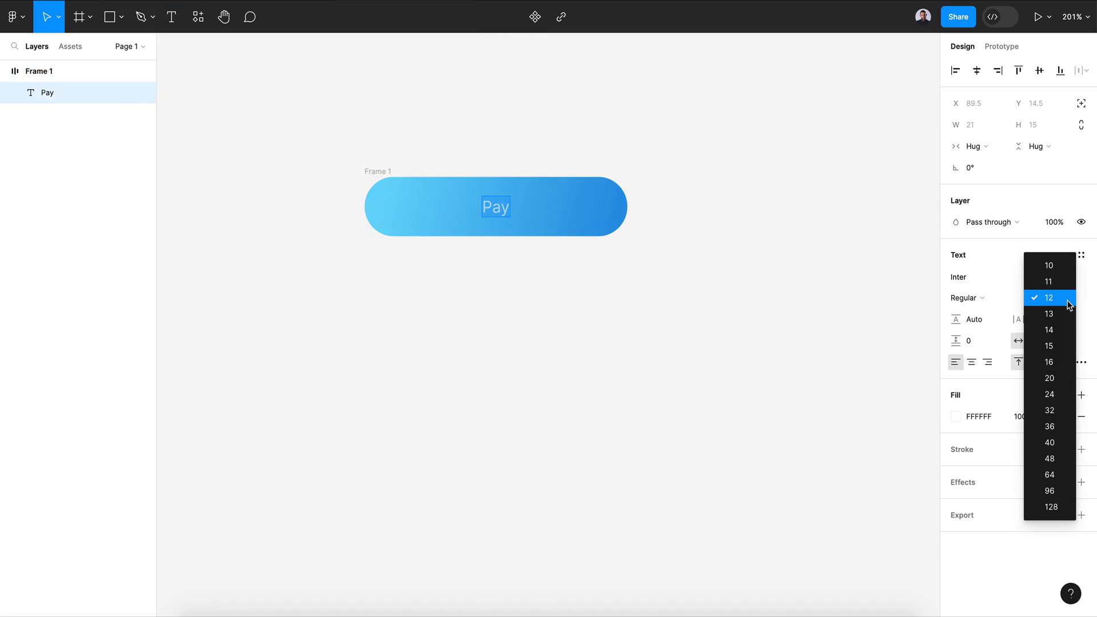
pyautogui.click(1062, 360)
pyautogui.click(1012, 304)
pyautogui.click(1003, 322)
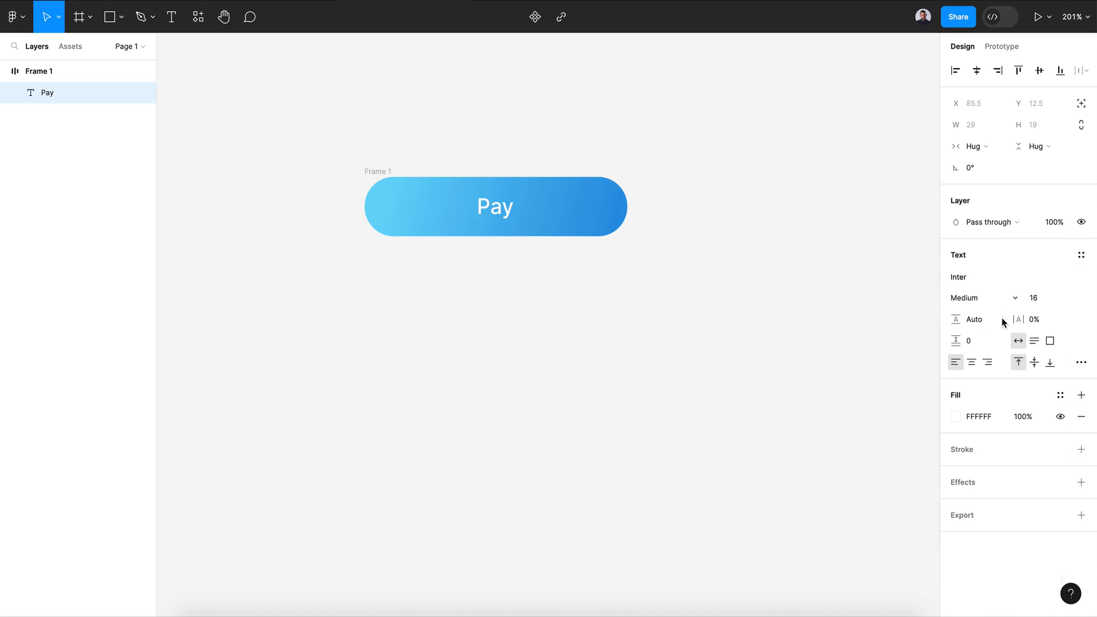
# Switch to the Cards Tutorials prototype and play the reference Pay button's interaction.
pyautogui.click(431, 191)
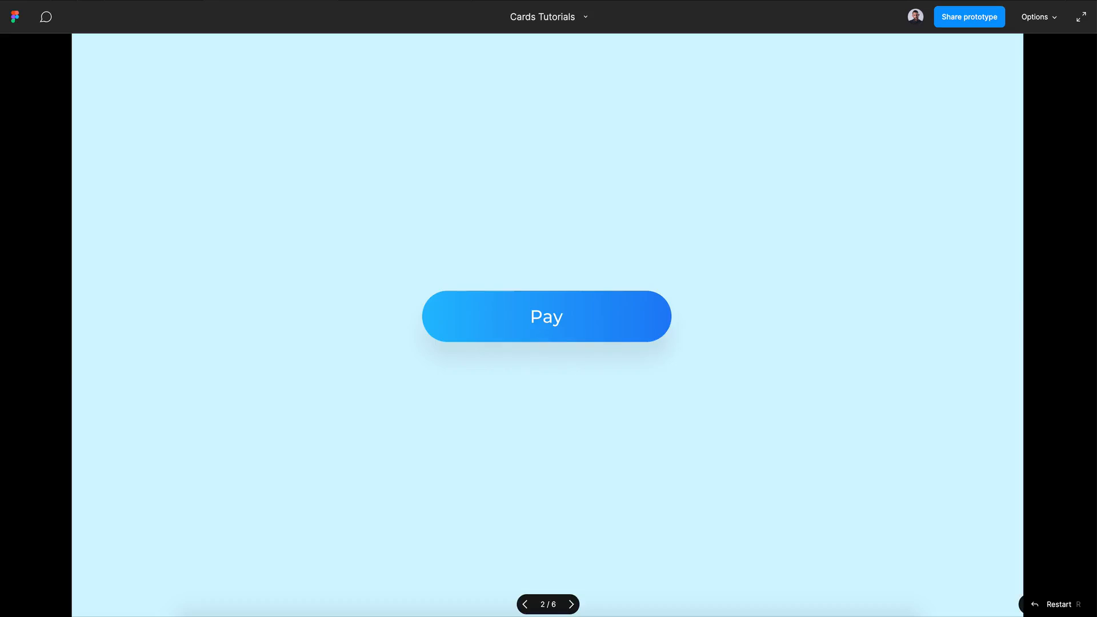
pyautogui.click(637, 328)
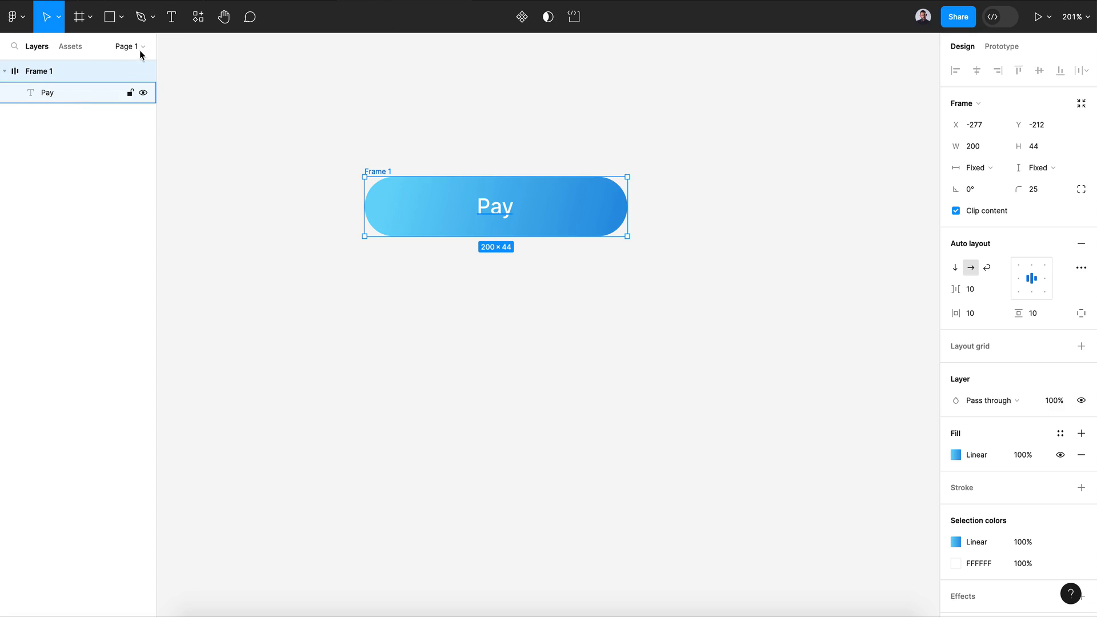
# Draw a rectangle about 109 by 44 inside the button frame and give it absolute position.
pyautogui.click(114, 24)
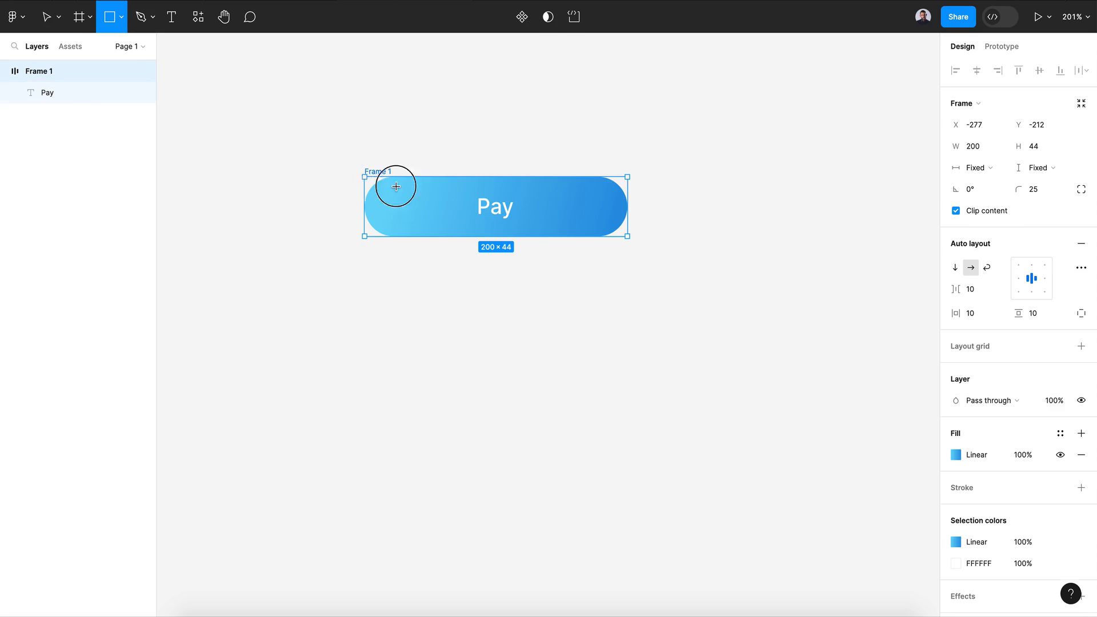
pyautogui.moveTo(392, 186); pyautogui.dragTo(508, 235)
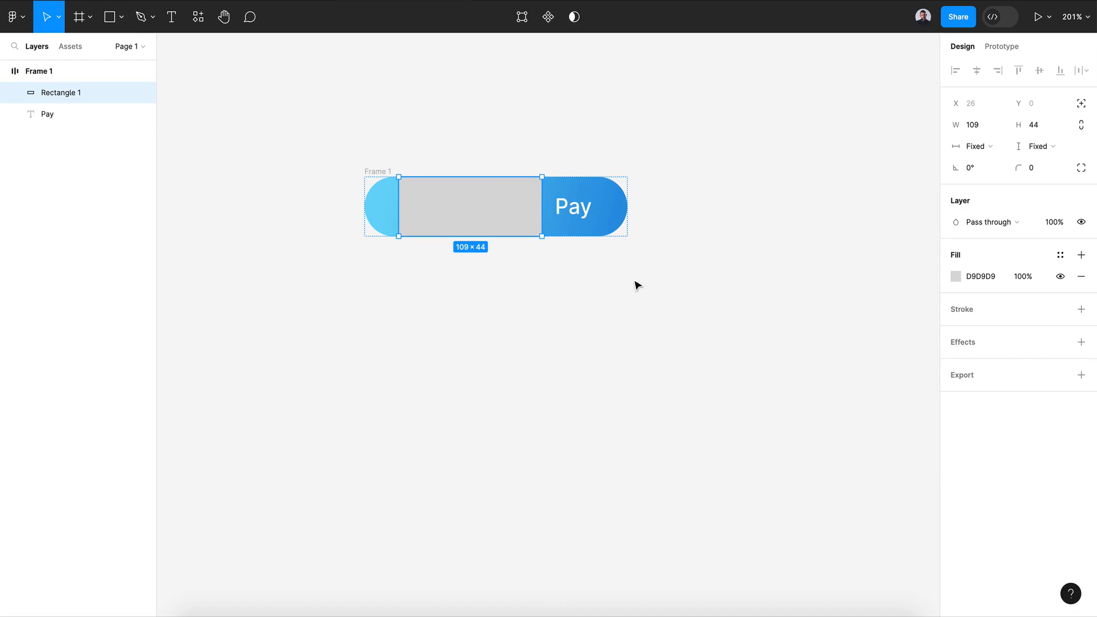
pyautogui.click(1081, 105)
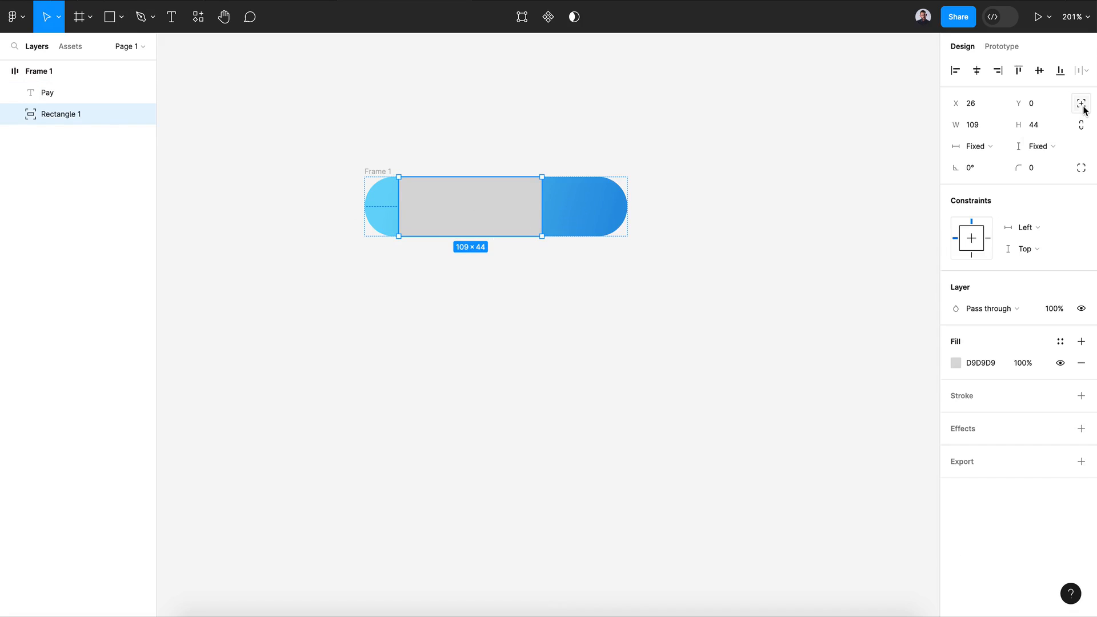
# Change the rectangle's fill to white, FFFFFF.
pyautogui.click(955, 363)
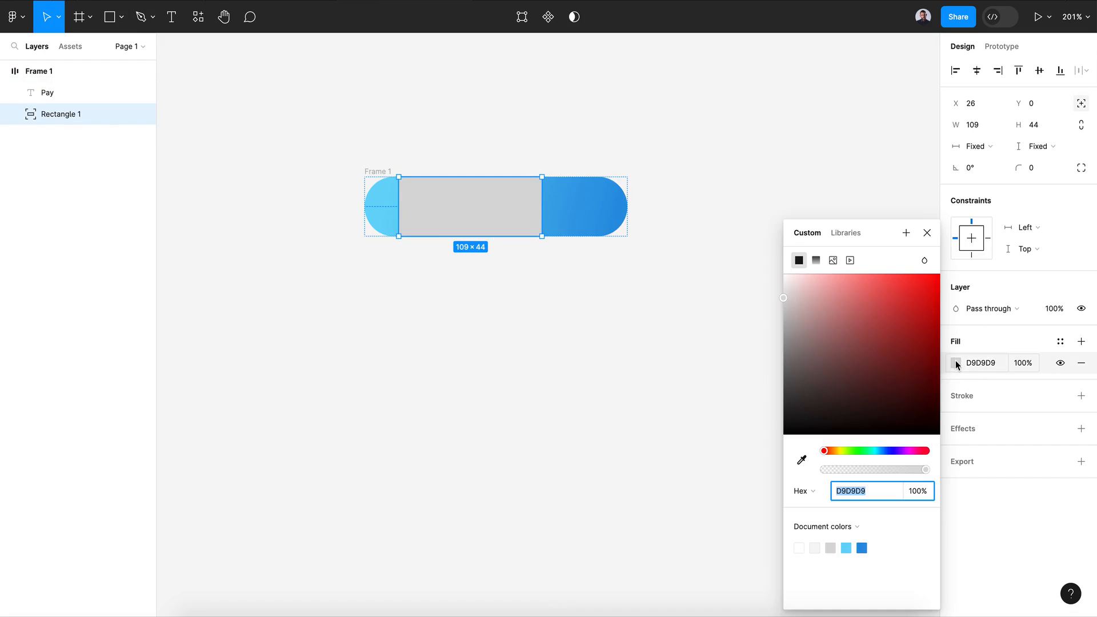
pyautogui.moveTo(867, 331); pyautogui.dragTo(799, 247)
pyautogui.click(926, 233)
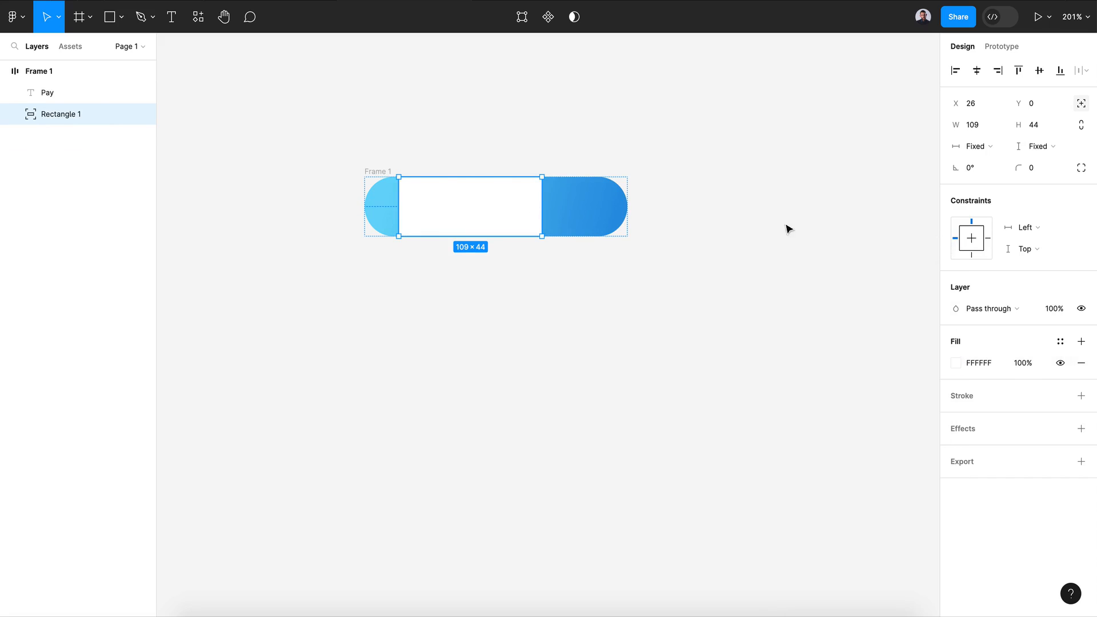
# Reorder the white rectangle above the Pay text and stretch it to 200 by 44 so it covers the whole button.
pyautogui.moveTo(98, 122); pyautogui.dragTo(49, 104)
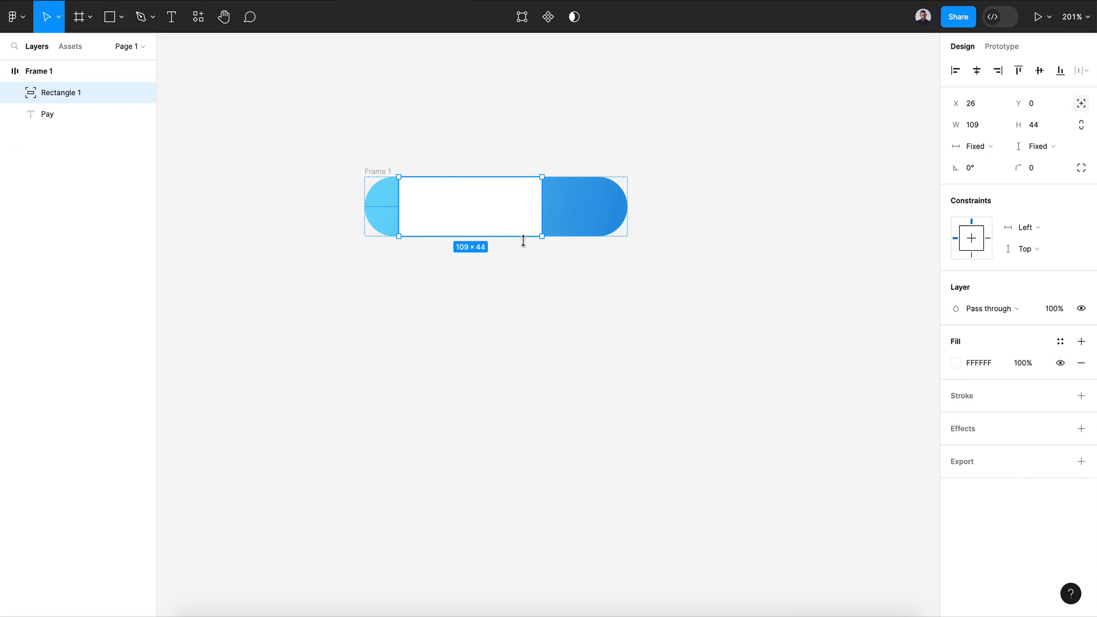
pyautogui.moveTo(398, 218); pyautogui.dragTo(364, 217)
pyautogui.moveTo(541, 220); pyautogui.dragTo(627, 225)
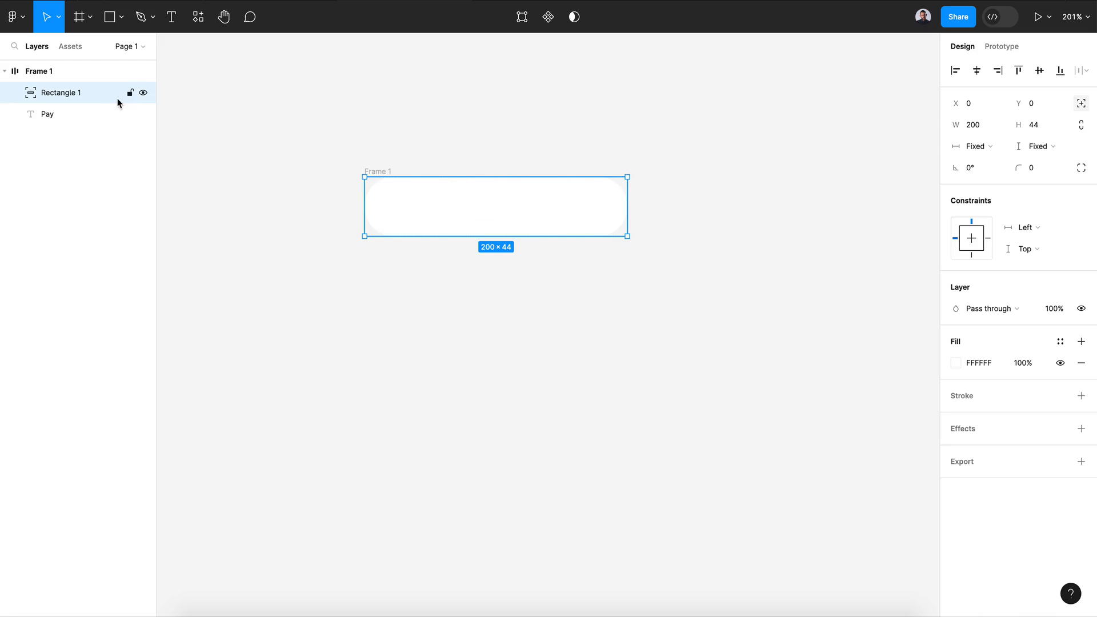
# Hide the white rectangle and move it straight up above the button to Y -46.
pyautogui.click(143, 93)
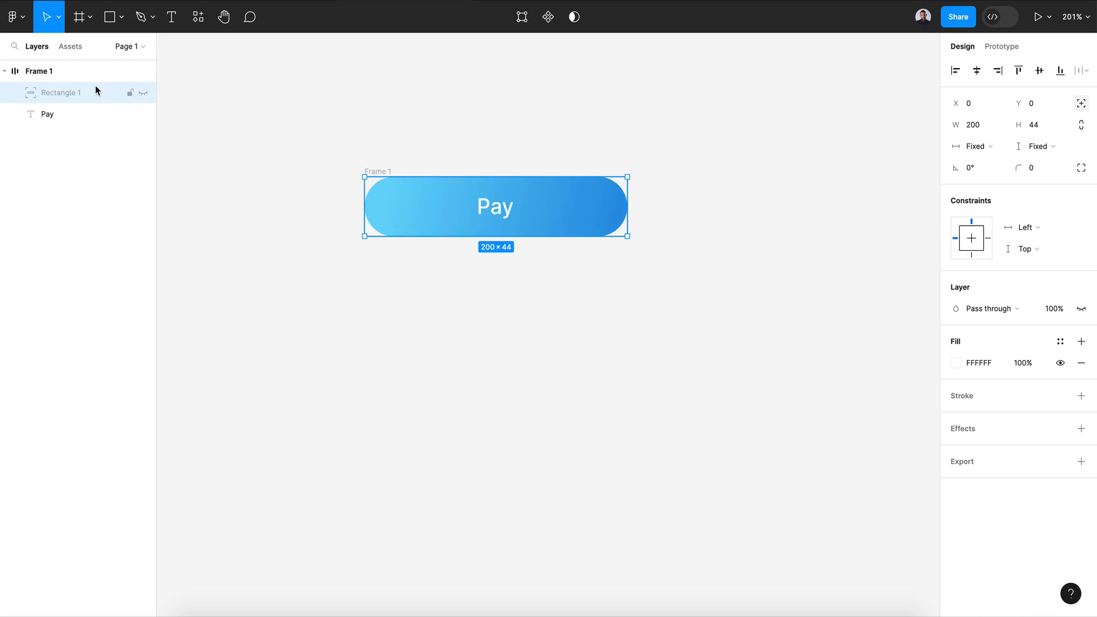
pyautogui.hotkey('shift', 'Up')
pyautogui.hotkey('shift', 'Up')
pyautogui.hotkey('shift', 'Up')
pyautogui.hotkey('shift', 'Up')
pyautogui.hotkey('shift', 'Up')
pyautogui.hotkey('shift', 'Up')
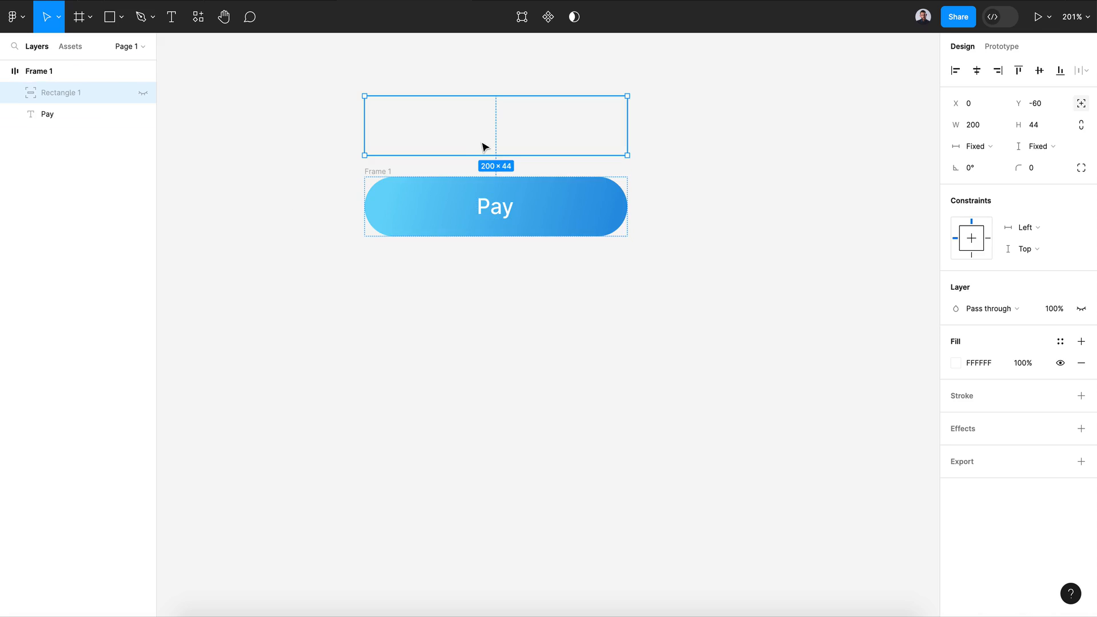
pyautogui.hotkey('shift', 'Down')
pyautogui.press('Down')
pyautogui.press('Down')
pyautogui.press('Down')
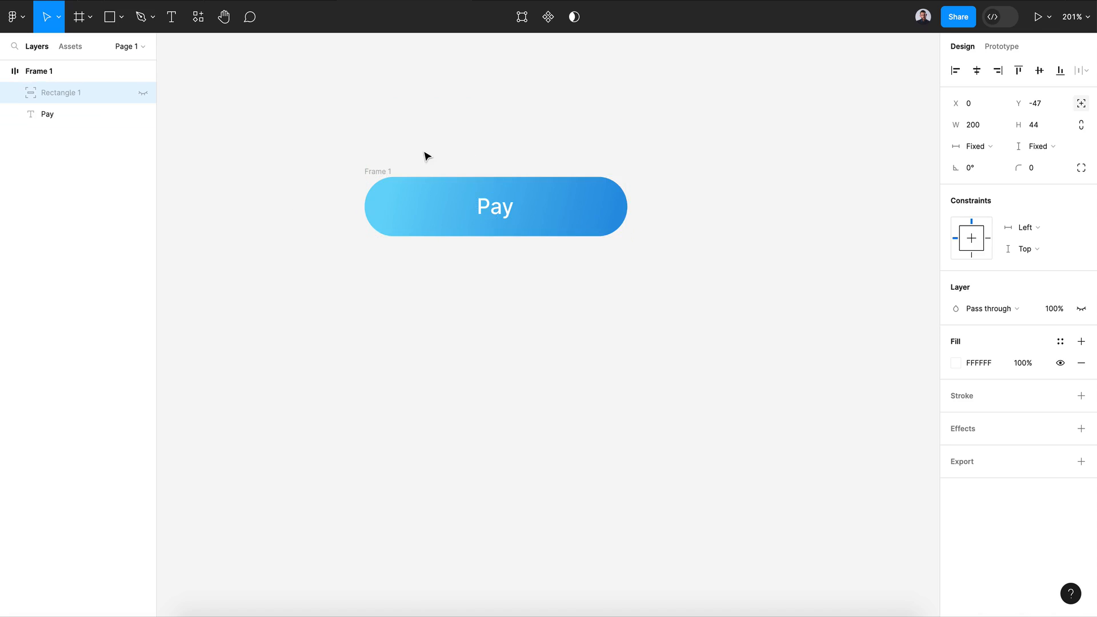
pyautogui.press('Down')
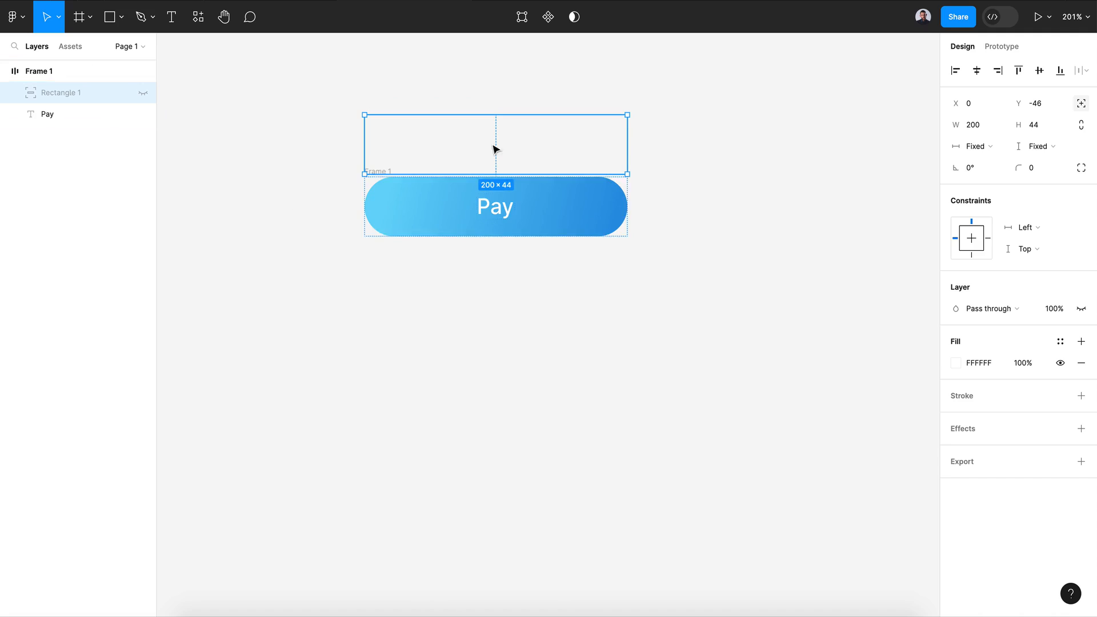
# Make the white rectangle above the button visible again and deselect it.
pyautogui.hotkey('ctrl', 'shift', 'h')
pyautogui.click(143, 94)
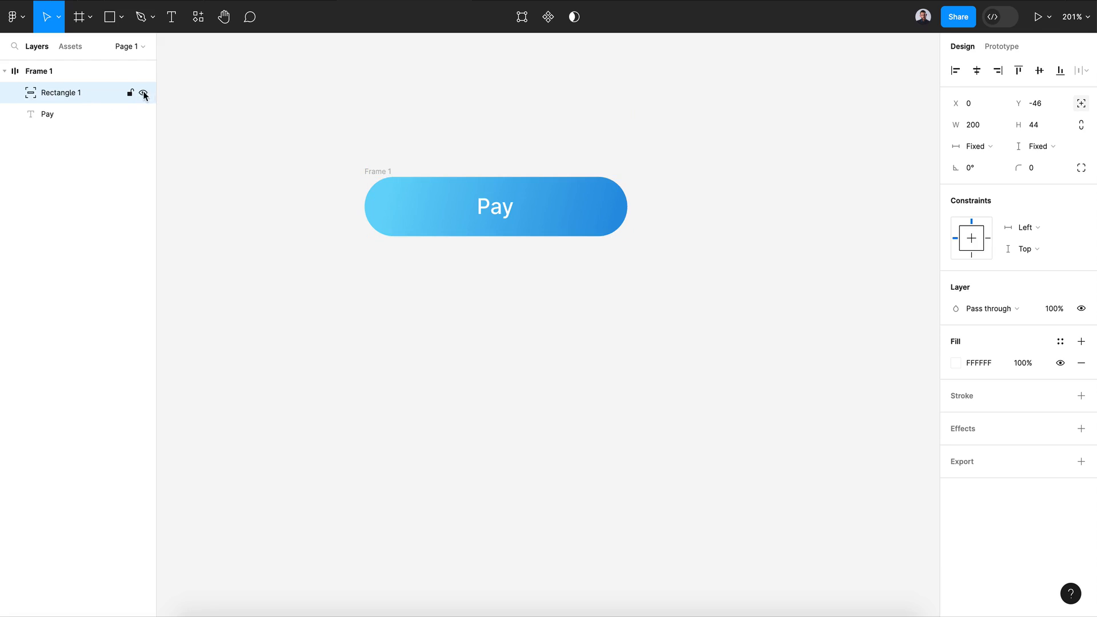
pyautogui.click(142, 93)
pyautogui.click(143, 94)
pyautogui.click(485, 294)
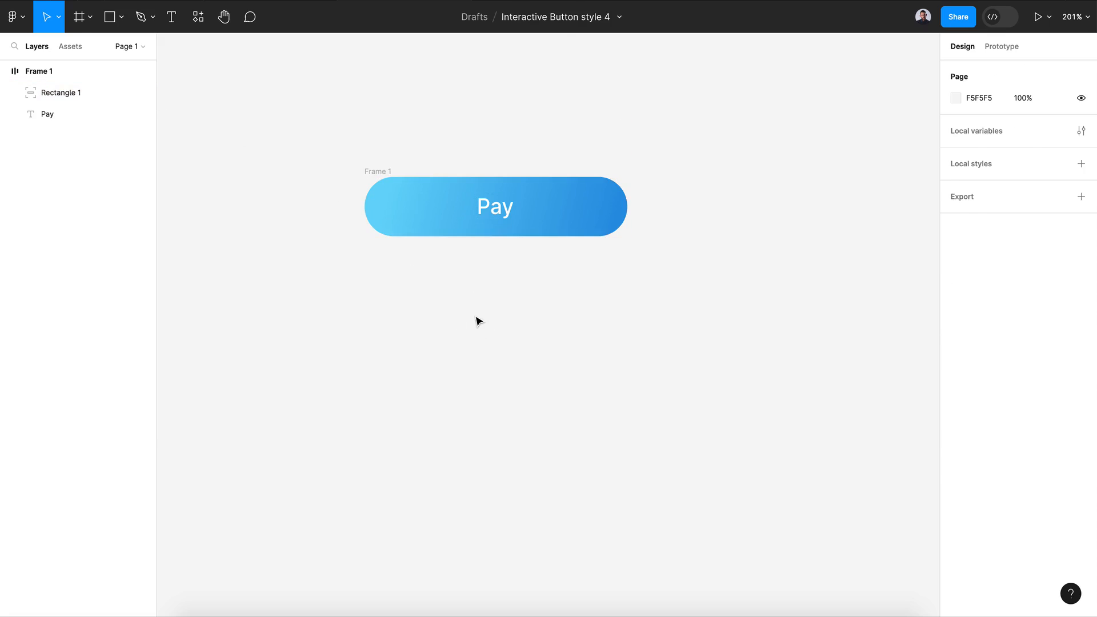
# Replay the reference button's payment sequence in the Cards Tutorials prototype.
pyautogui.click(387, 172)
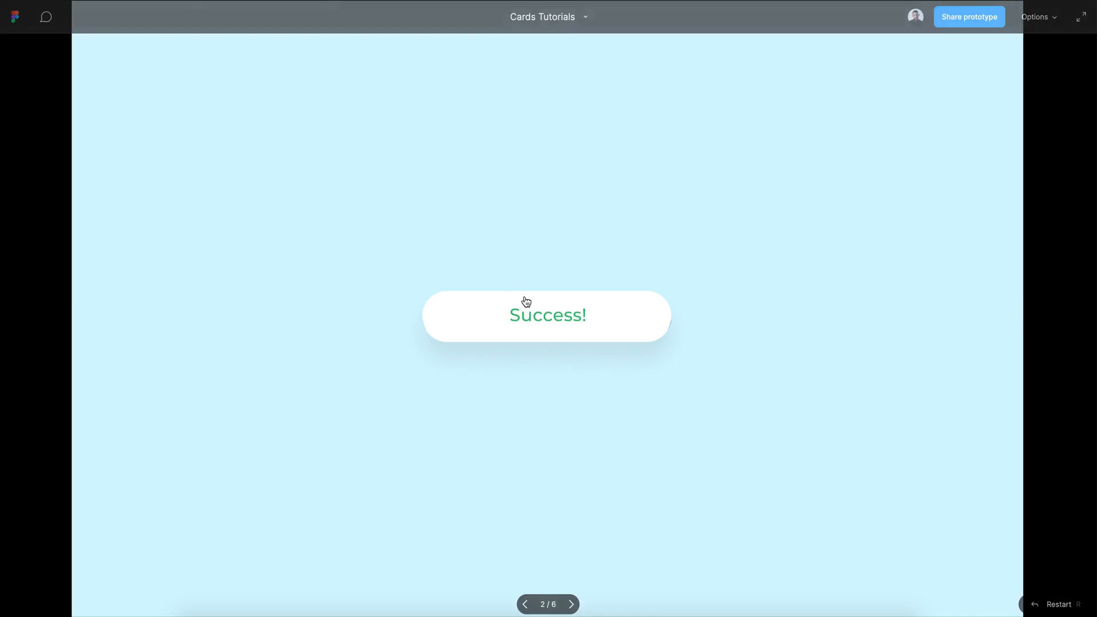
pyautogui.click(579, 321)
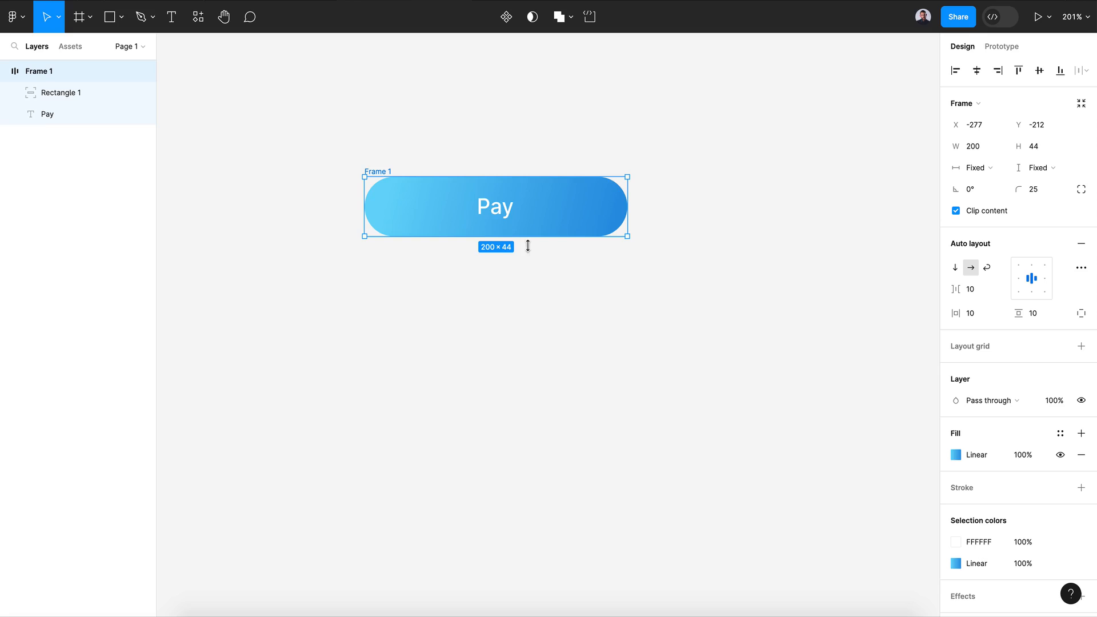
# Duplicate the Pay text inside the button and change the copy's wording to "Processing".
pyautogui.click(487, 210)
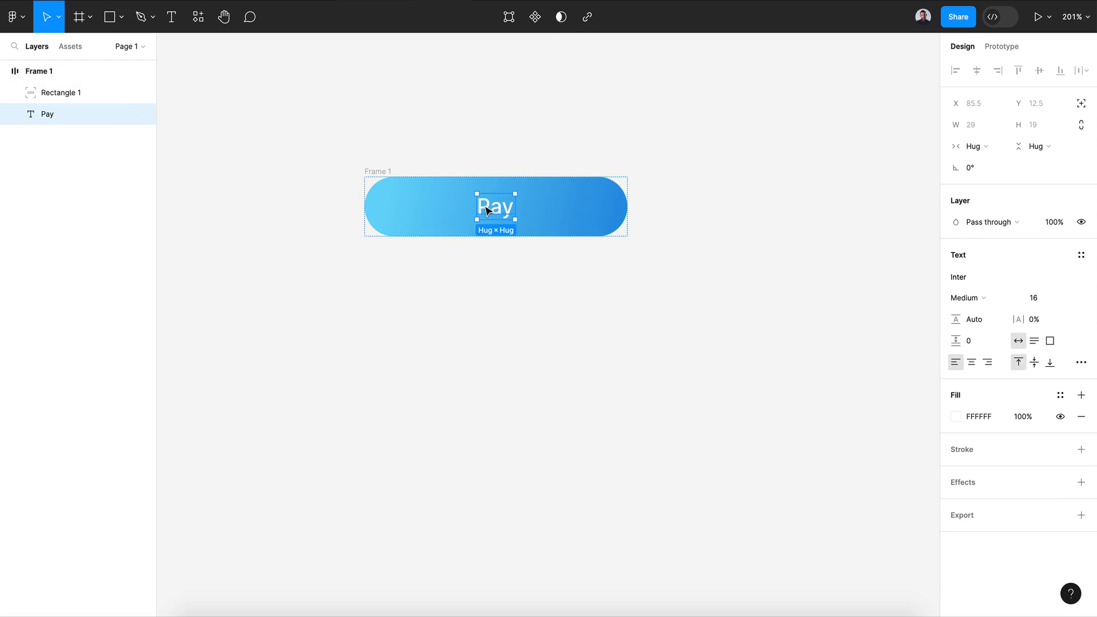
pyautogui.hotkey('ctrl', 'd')
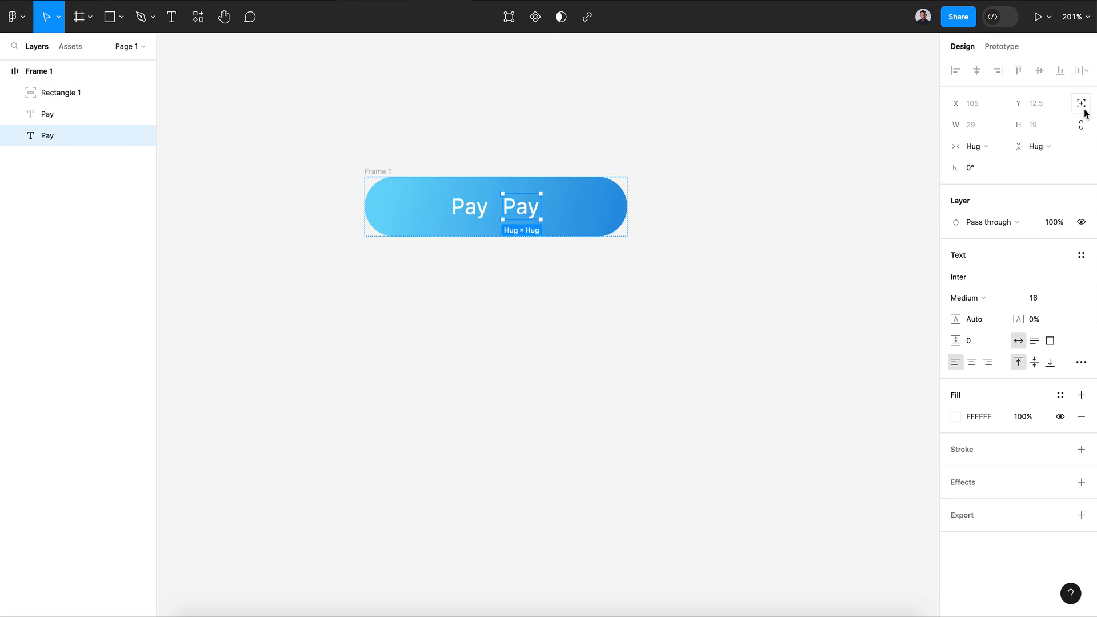
pyautogui.doubleClick(517, 214)
pyautogui.write('Pro')
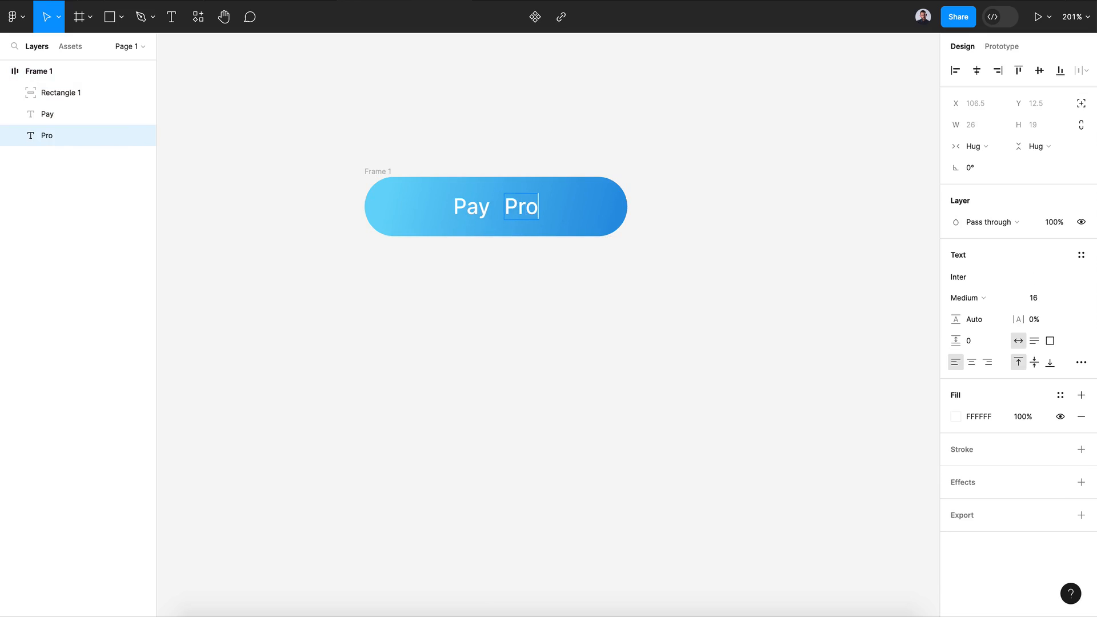
pyautogui.write('cessing')
pyautogui.press('Escape')
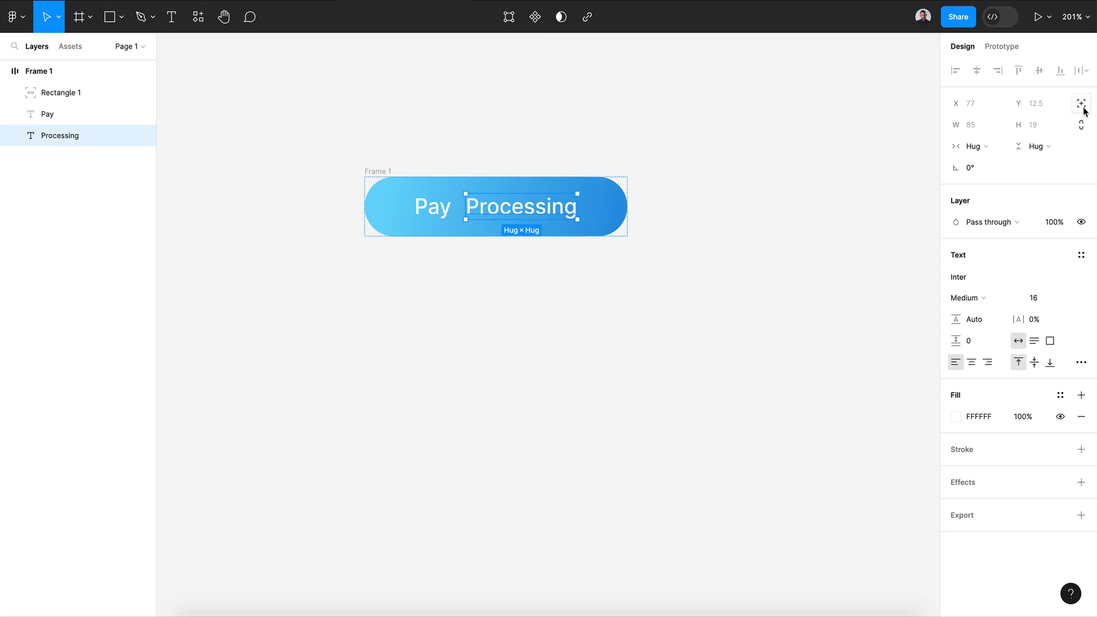
# Give the Processing text absolute position centred horizontally in the button, and hide the Pay text.
pyautogui.click(1081, 105)
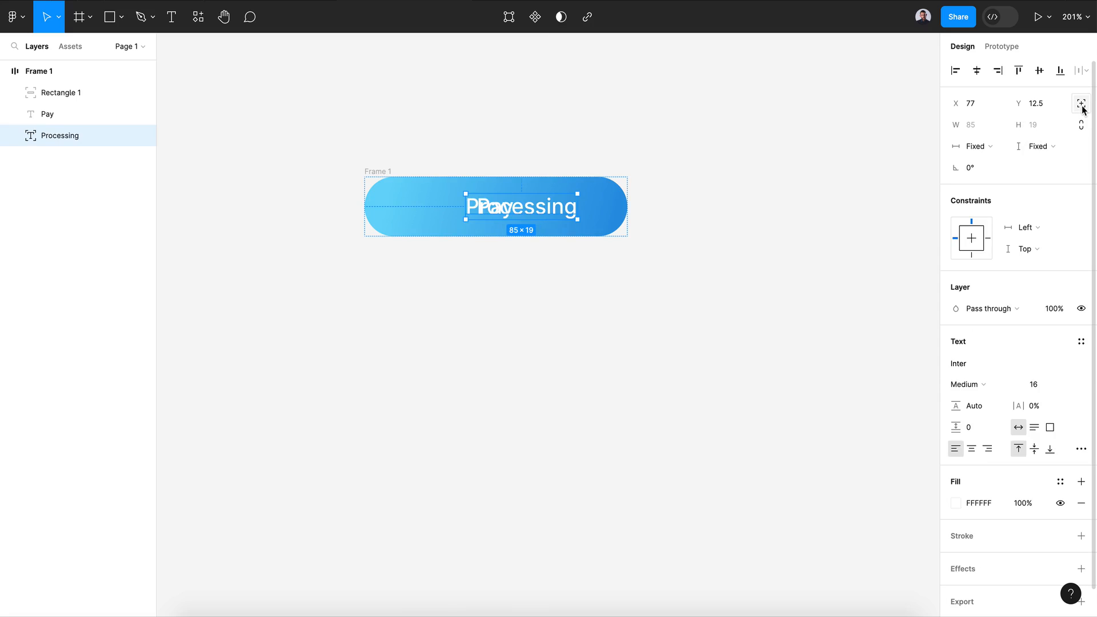
pyautogui.click(976, 70)
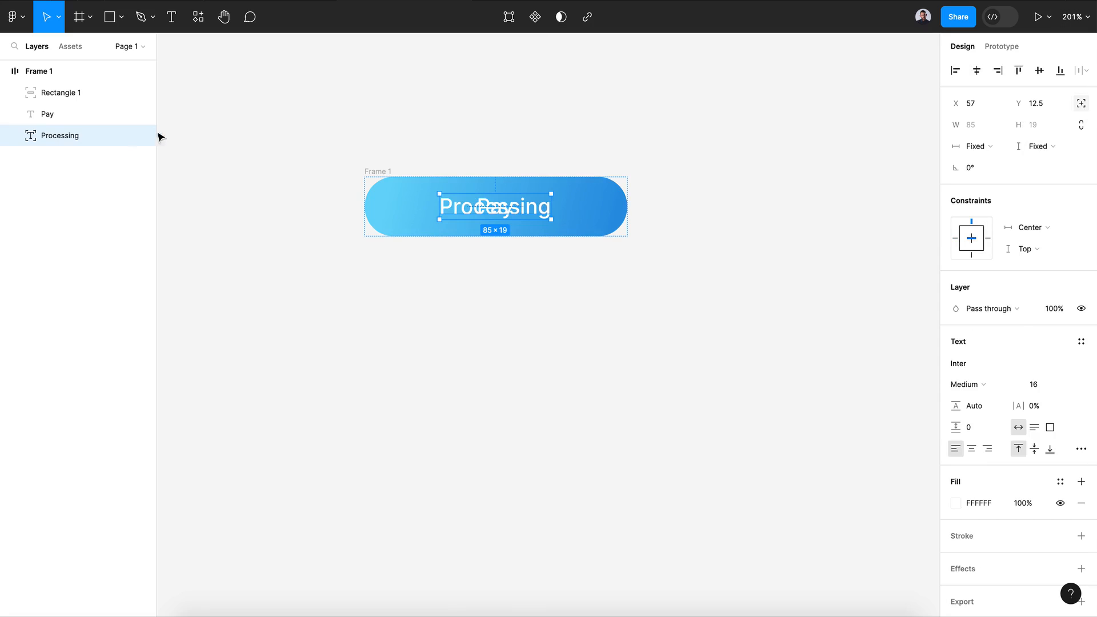
pyautogui.click(63, 118)
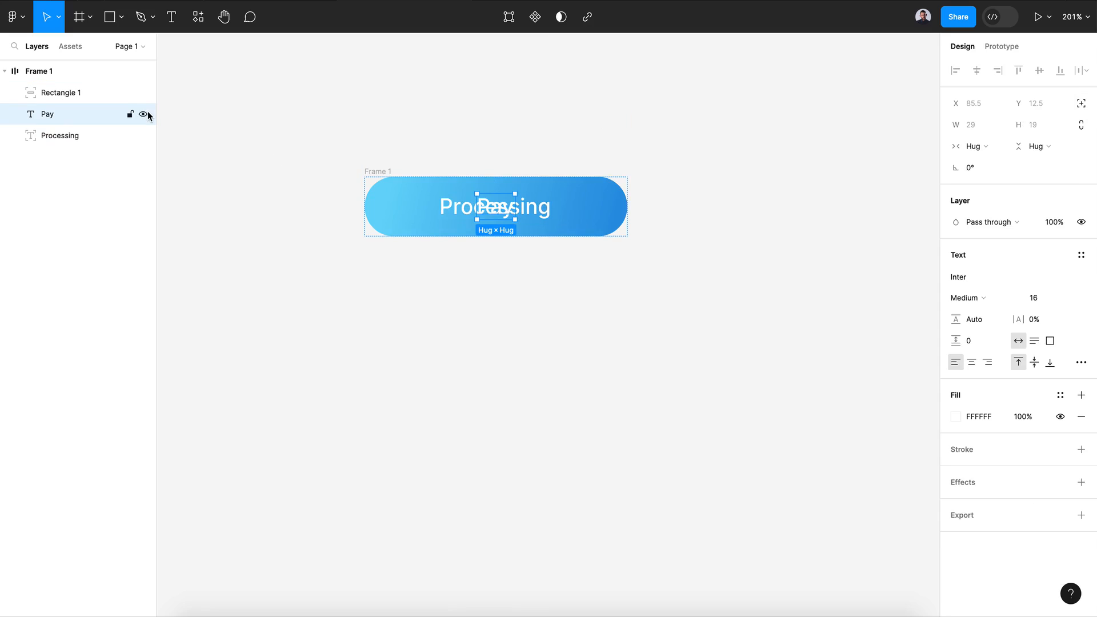
pyautogui.click(146, 114)
# Deselect the Processing text and return to the Cards Tutorials prototype to examine the button's Success state.
pyautogui.click(519, 218)
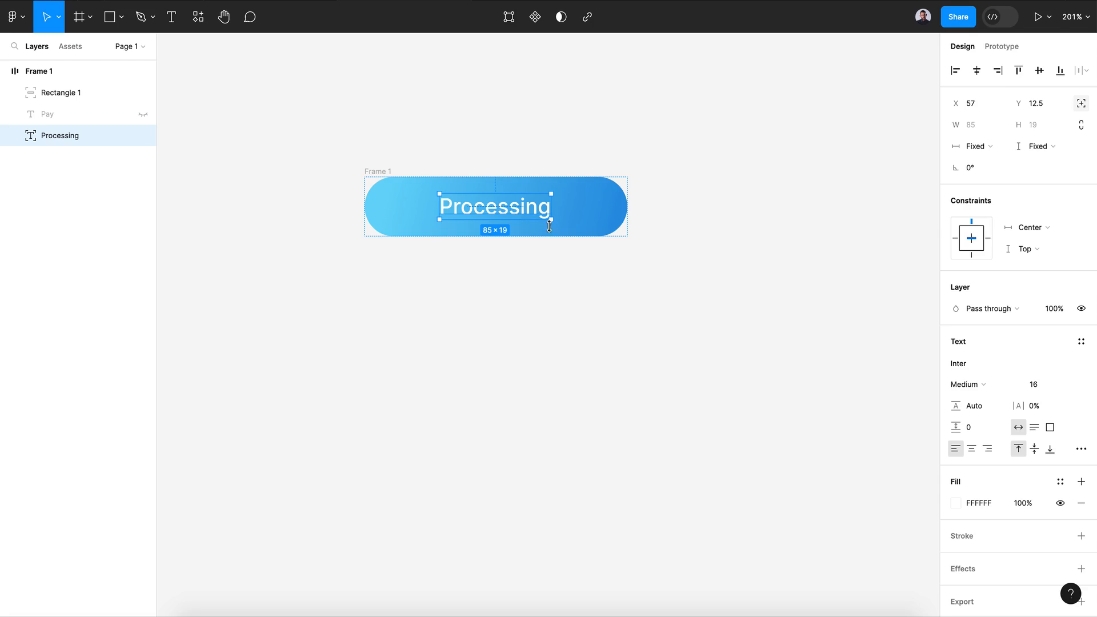
pyautogui.click(261, 105)
pyautogui.scroll(3, 263, 105)
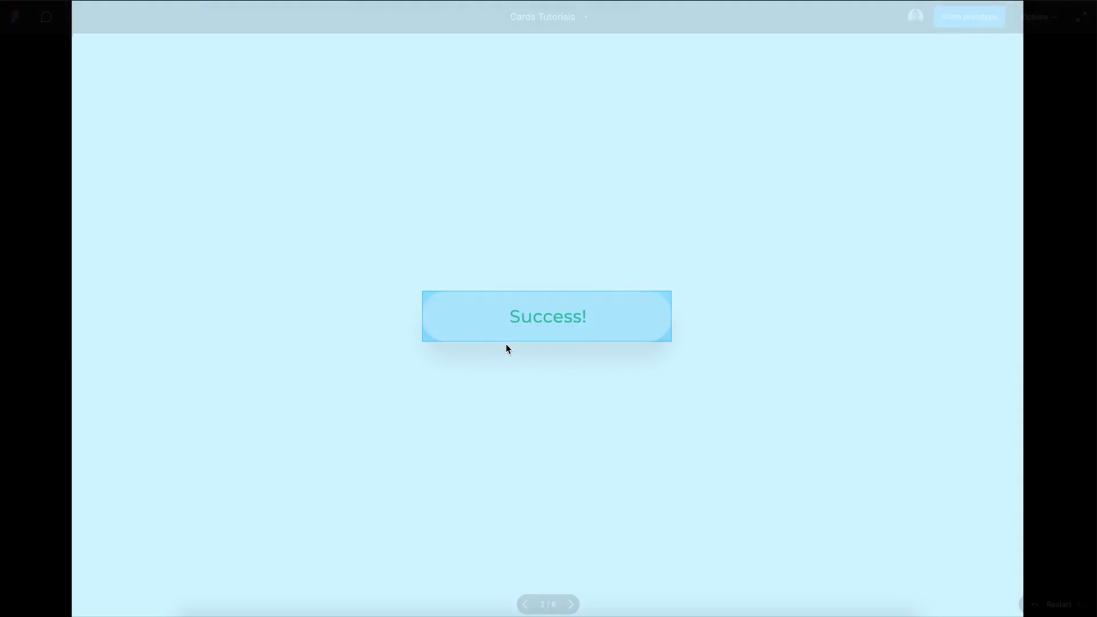
# Draw a small ellipse on the empty canvas above the button and set its width and height to 3.
pyautogui.click(504, 331)
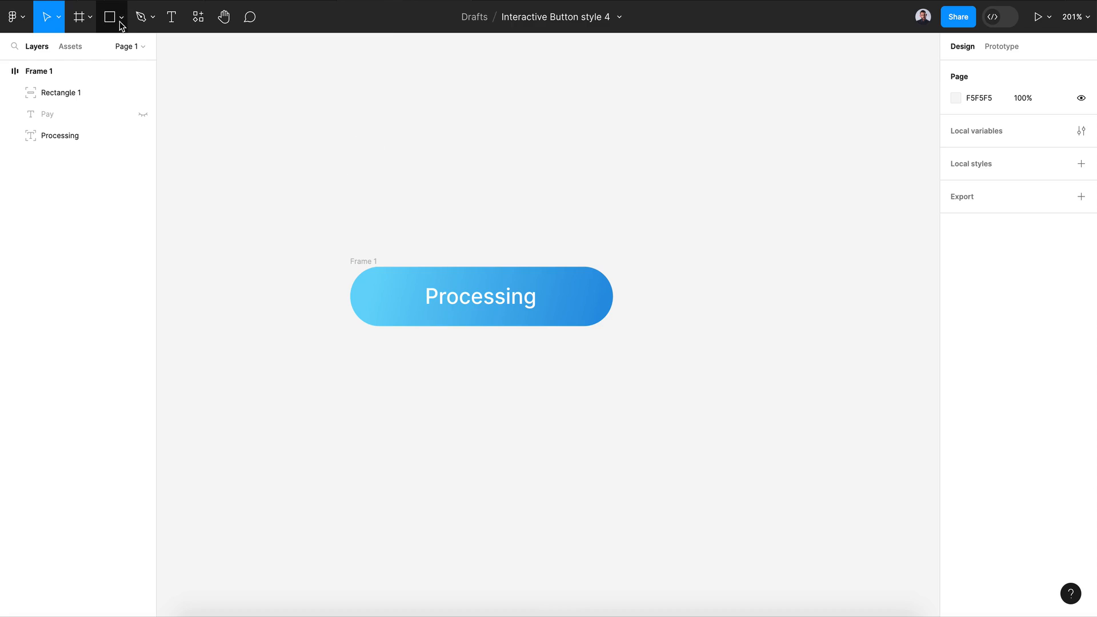
pyautogui.click(120, 22)
pyautogui.click(117, 95)
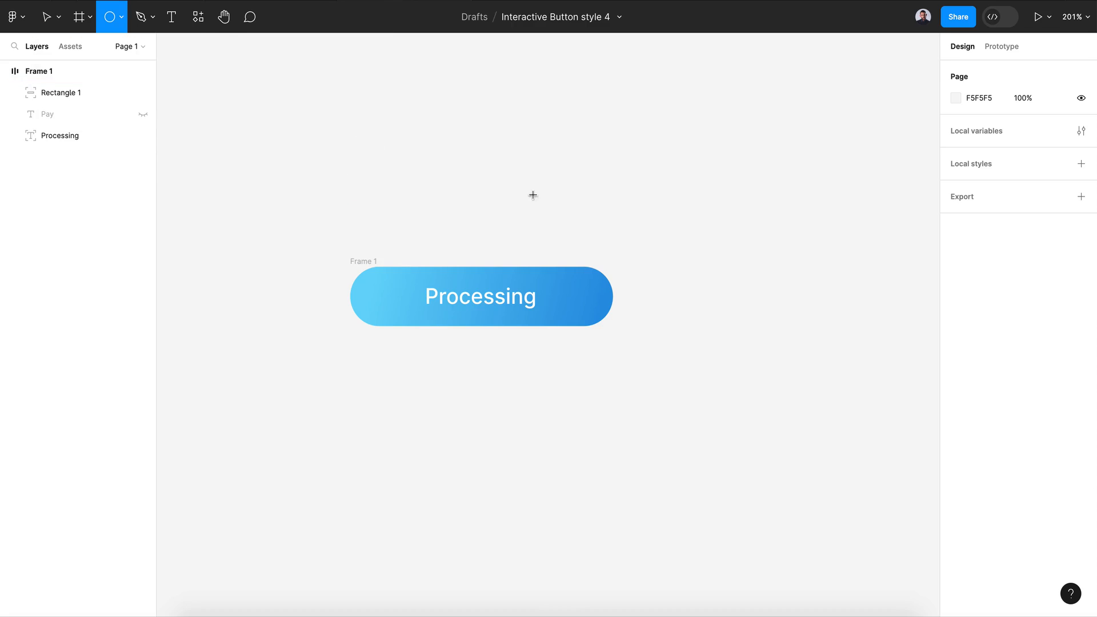
pyautogui.moveTo(379, 133); pyautogui.dragTo(392, 145)
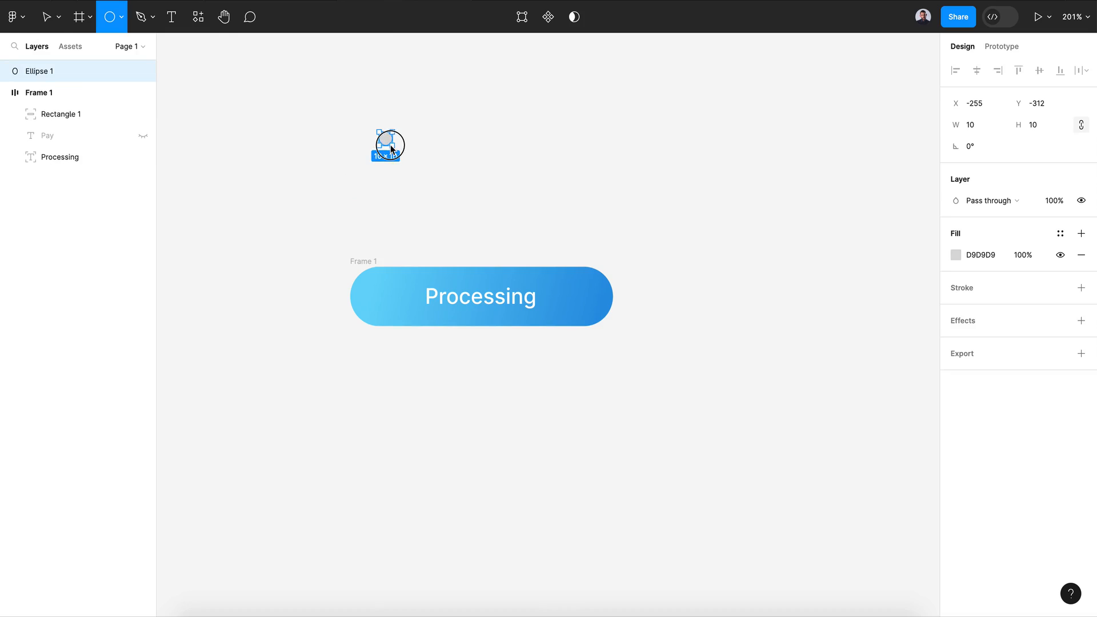
pyautogui.click(969, 126)
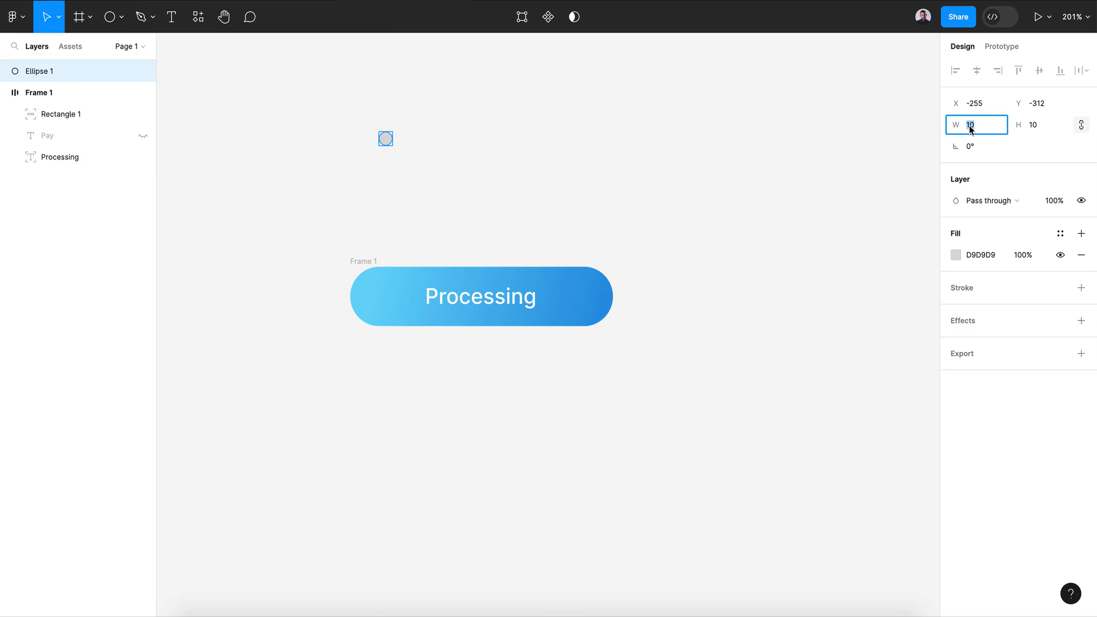
pyautogui.press('Tab')
pyautogui.write('3')
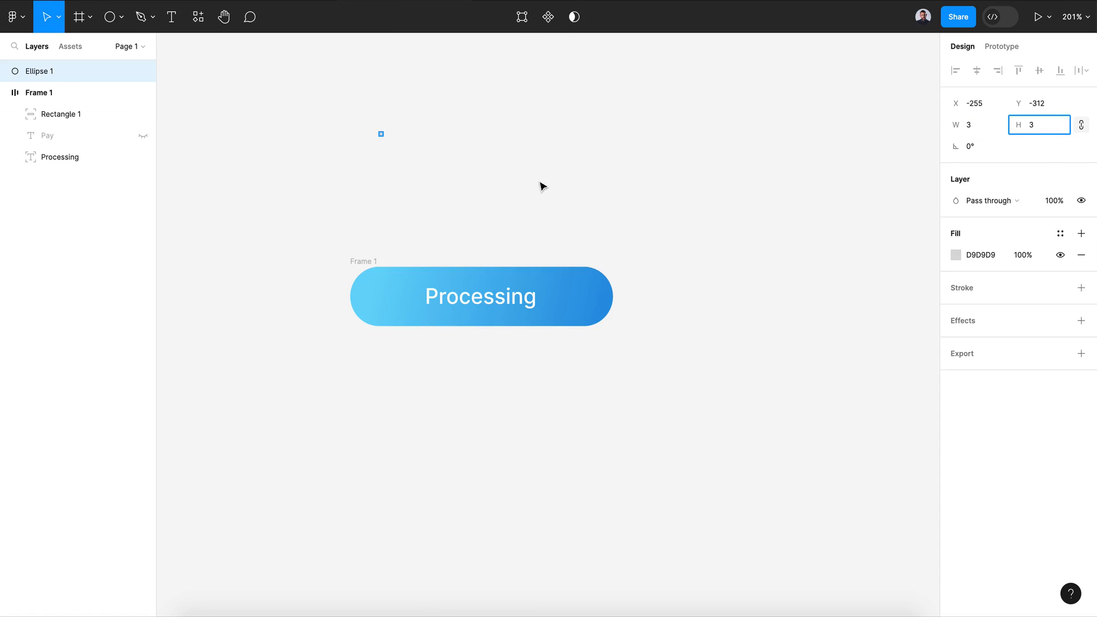
pyautogui.click(542, 186)
# Set the small ellipse's solid fill to dark grey 3D3D3D.
pyautogui.scroll(5, 394, 163)
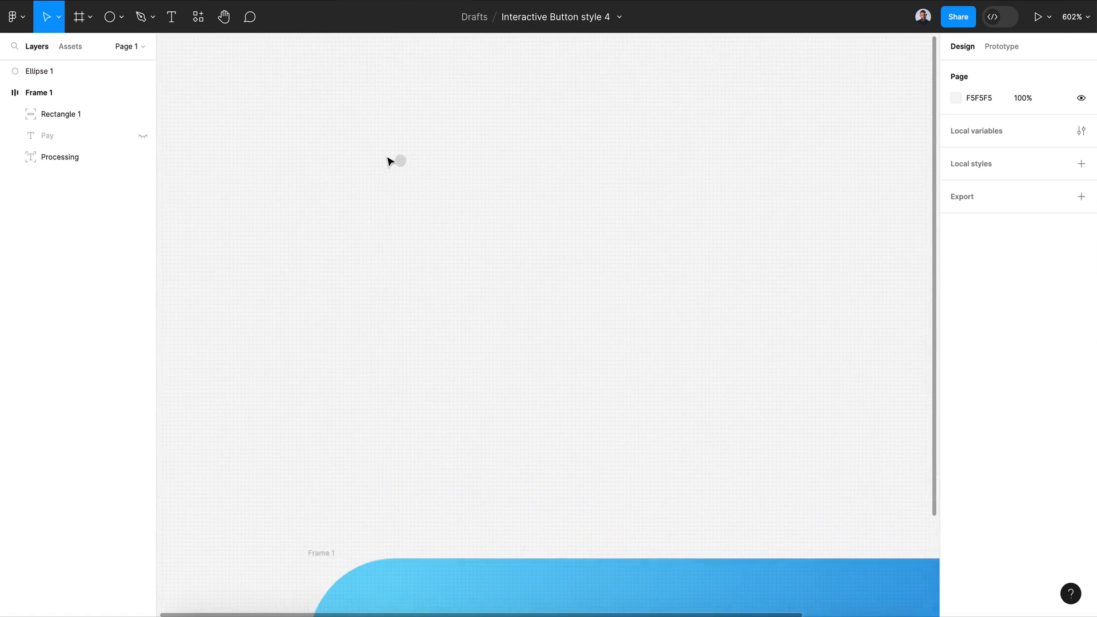
pyautogui.click(453, 211)
pyautogui.click(402, 166)
pyautogui.click(954, 255)
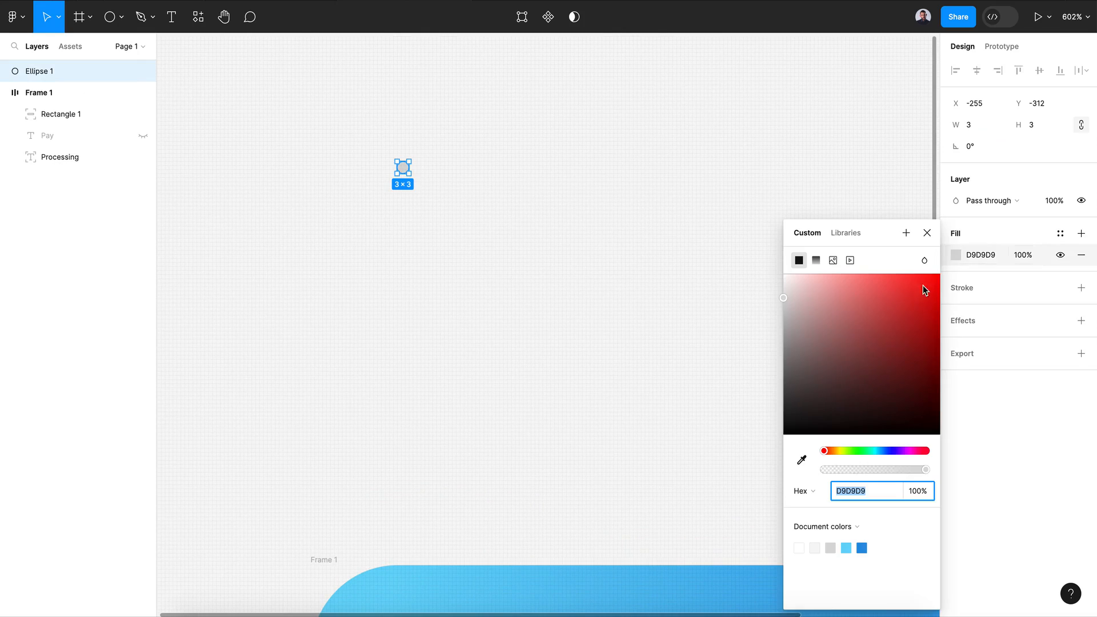
pyautogui.moveTo(845, 354); pyautogui.dragTo(780, 400)
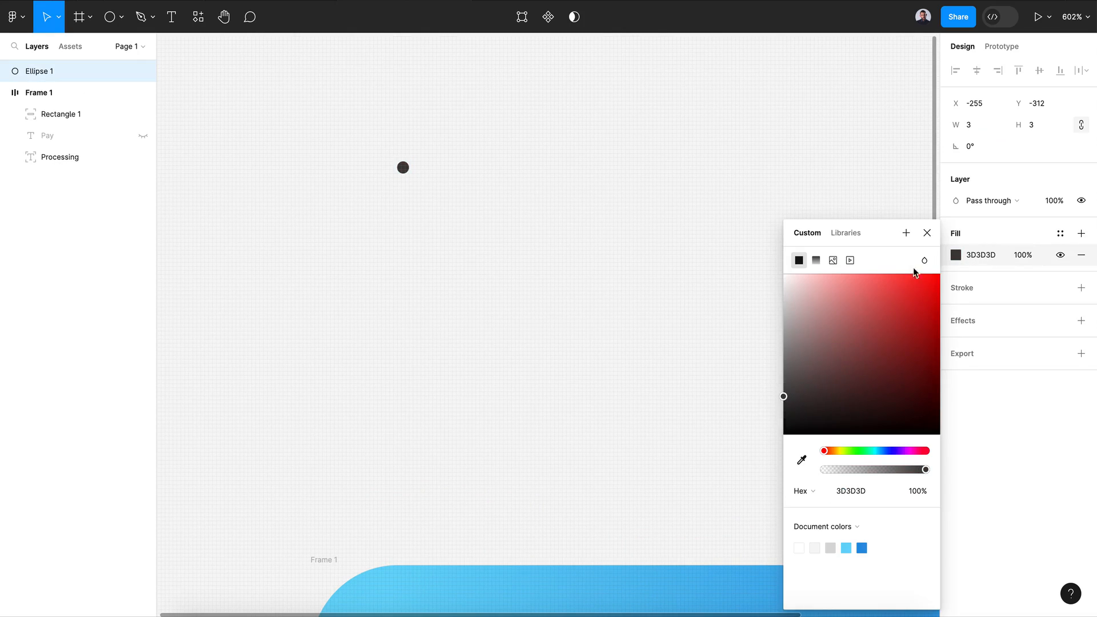
pyautogui.press('Escape')
# Duplicate the dark dot twice and arrange the three dots in a horizontal row with gaps of 7.
pyautogui.hotkey('ctrl', 'd')
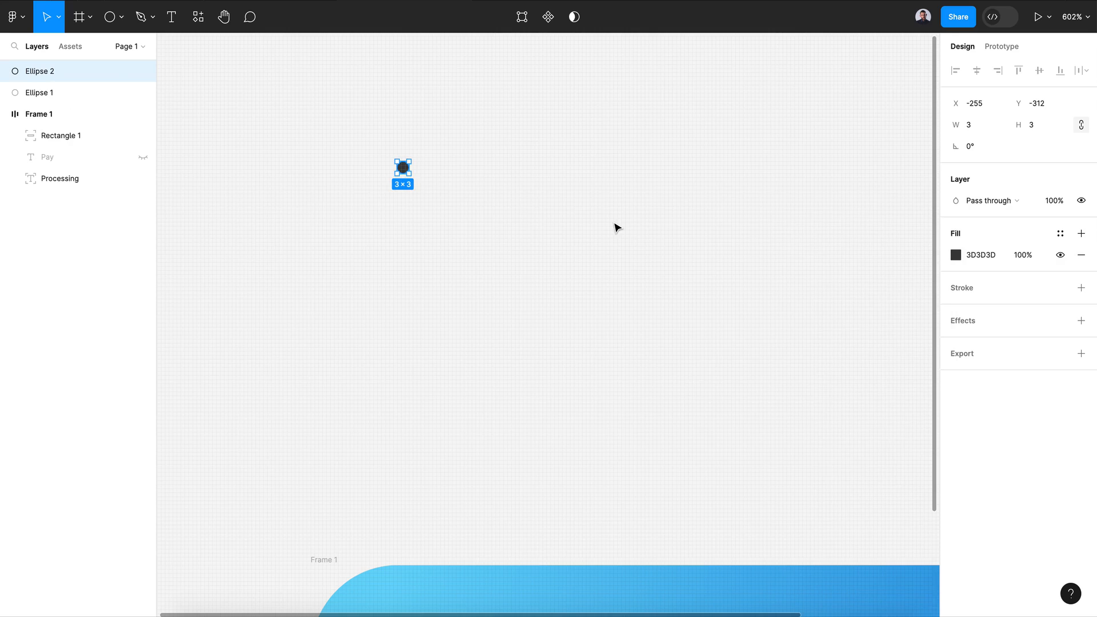
pyautogui.hotkey('ctrl', 'd')
pyautogui.keyDown('shift'); pyautogui.click(61, 69); pyautogui.keyUp('shift')
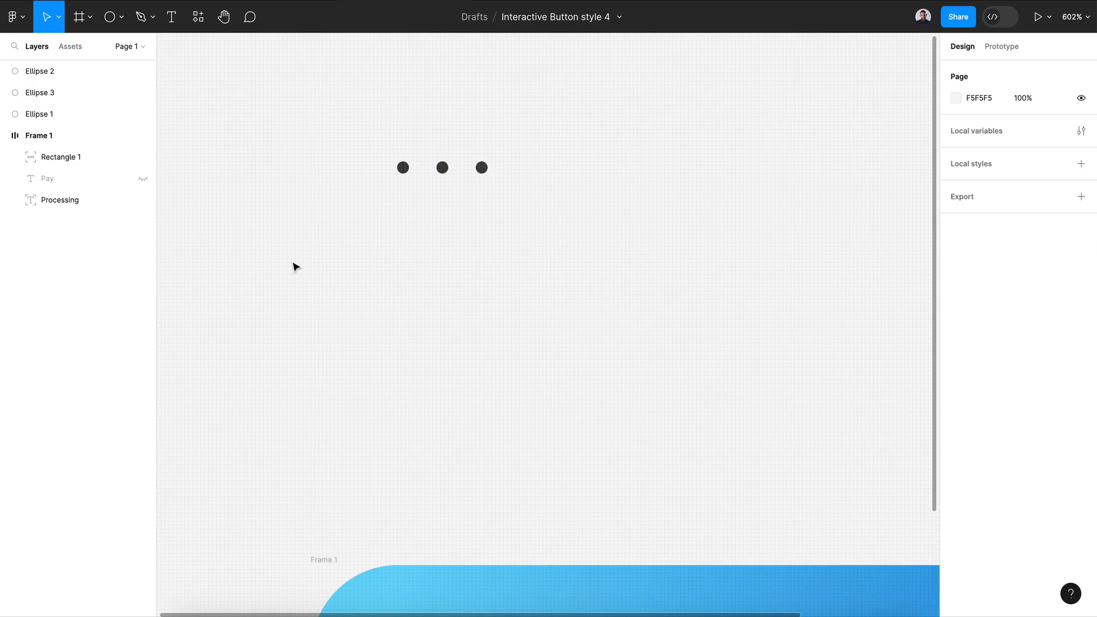
# Combine the three dark dots into a single component.
pyautogui.moveTo(316, 140); pyautogui.dragTo(592, 257)
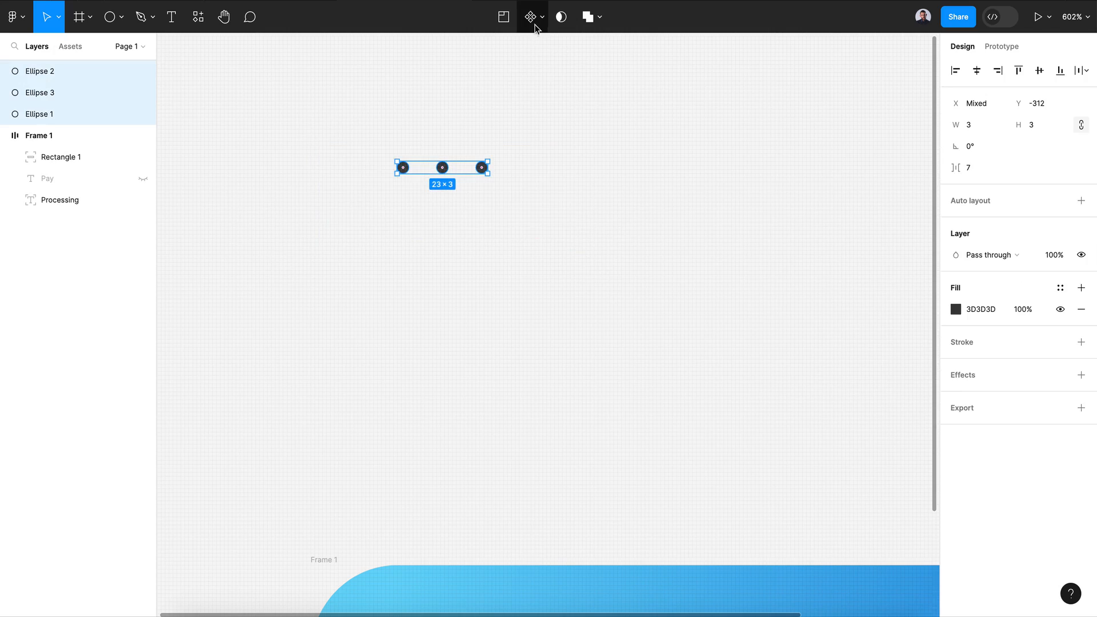
pyautogui.click(540, 17)
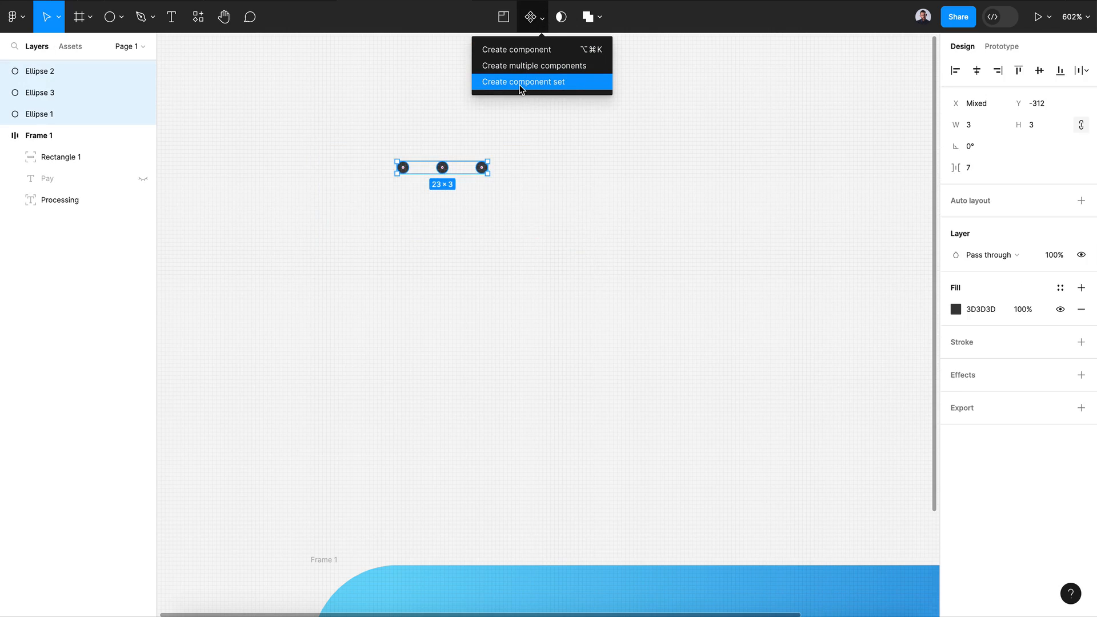
pyautogui.click(521, 51)
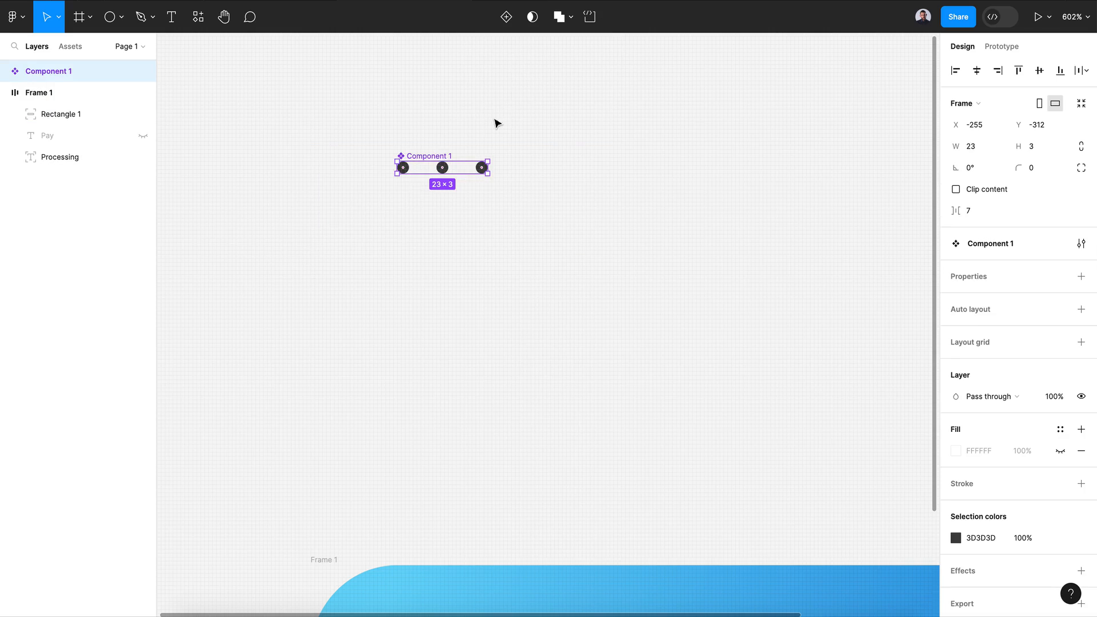
# Set the horizontal and vertical constraints of all three dots inside the component to Center.
pyautogui.click(5, 71)
pyautogui.click(80, 92)
pyautogui.keyDown('shift'); pyautogui.click(80, 135); pyautogui.keyUp('shift')
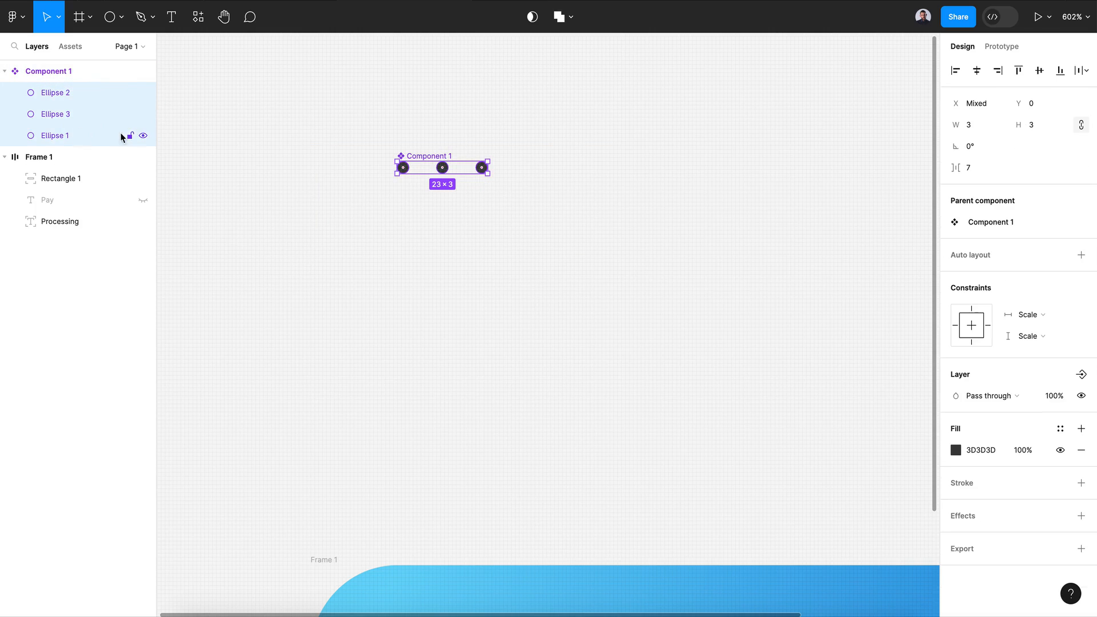
pyautogui.click(1051, 315)
pyautogui.click(1043, 303)
pyautogui.click(1029, 336)
pyautogui.click(1029, 318)
# Set the dots component's height to 10.
pyautogui.click(74, 77)
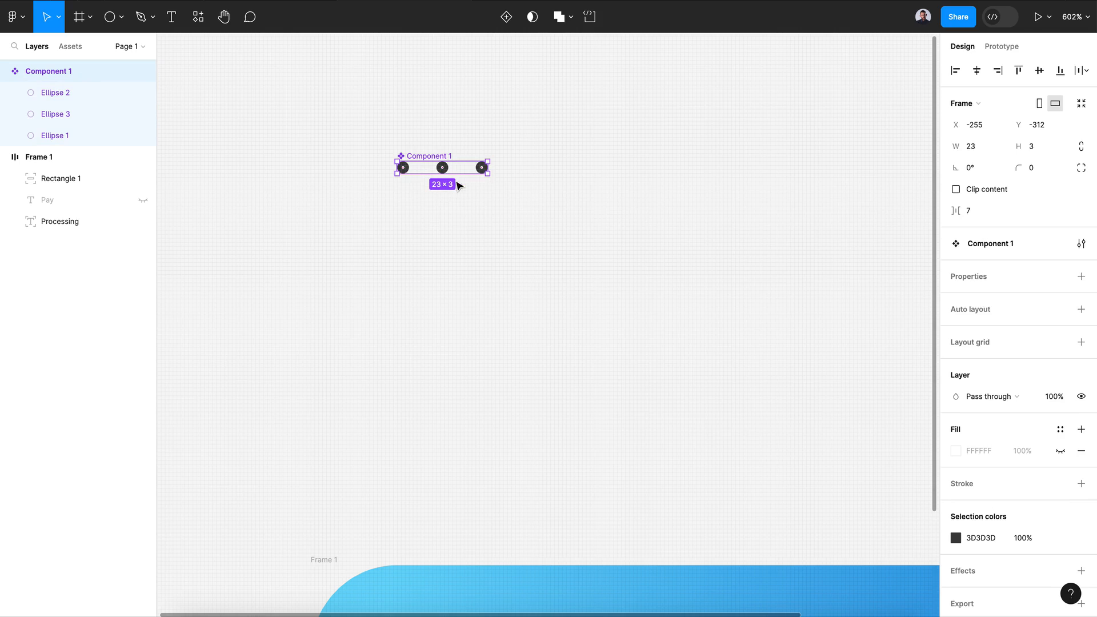
pyautogui.moveTo(456, 173); pyautogui.dragTo(456, 198)
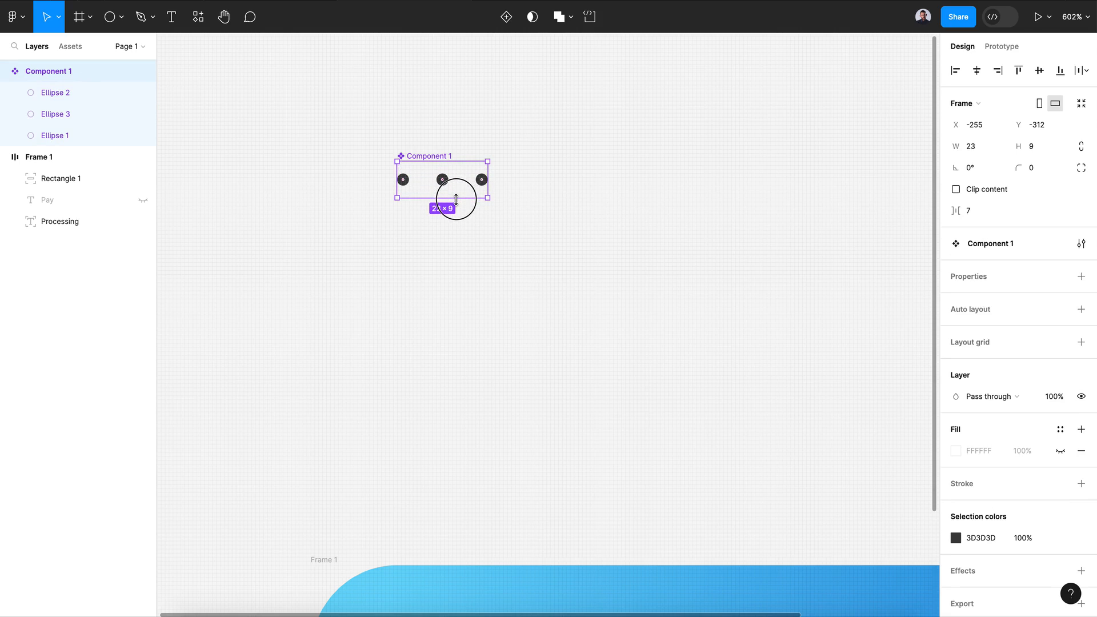
pyautogui.click(1040, 153)
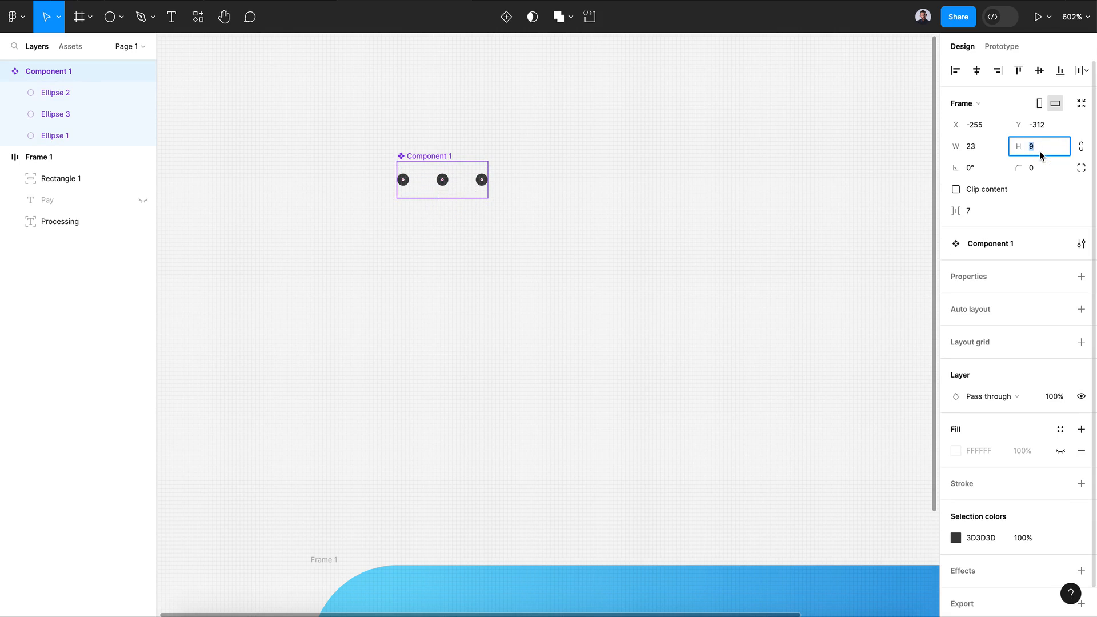
pyautogui.write('10')
pyautogui.press('Return')
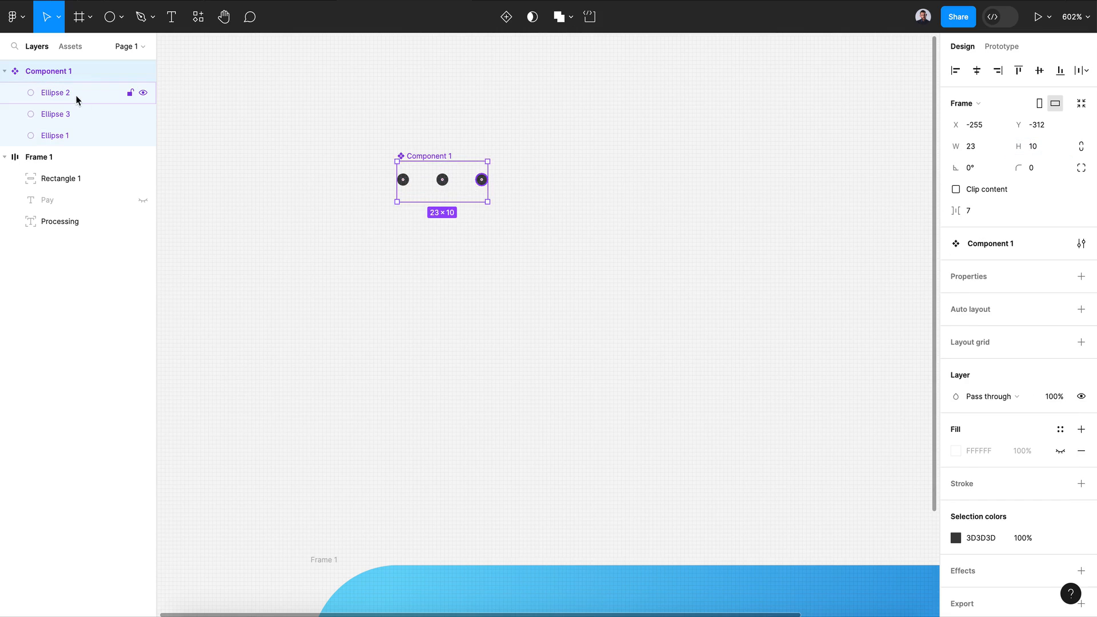
# Move all three dots down to the component's bottom edge, at Y 7.
pyautogui.click(75, 93)
pyautogui.keyDown('shift'); pyautogui.click(78, 129); pyautogui.keyUp('shift')
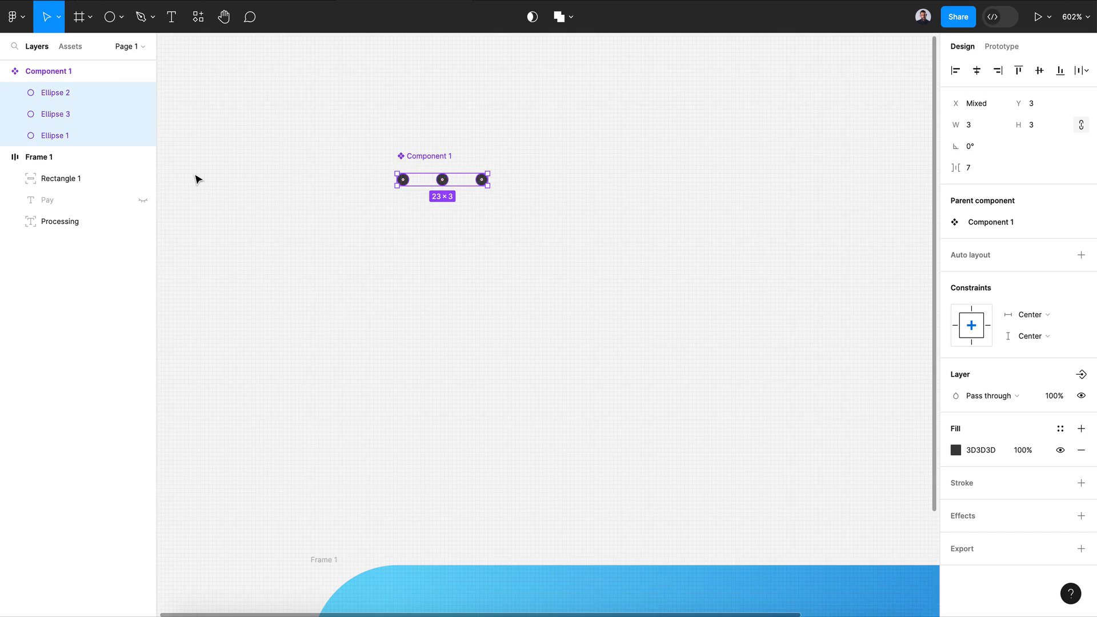
pyautogui.hotkey('shift', 'Down')
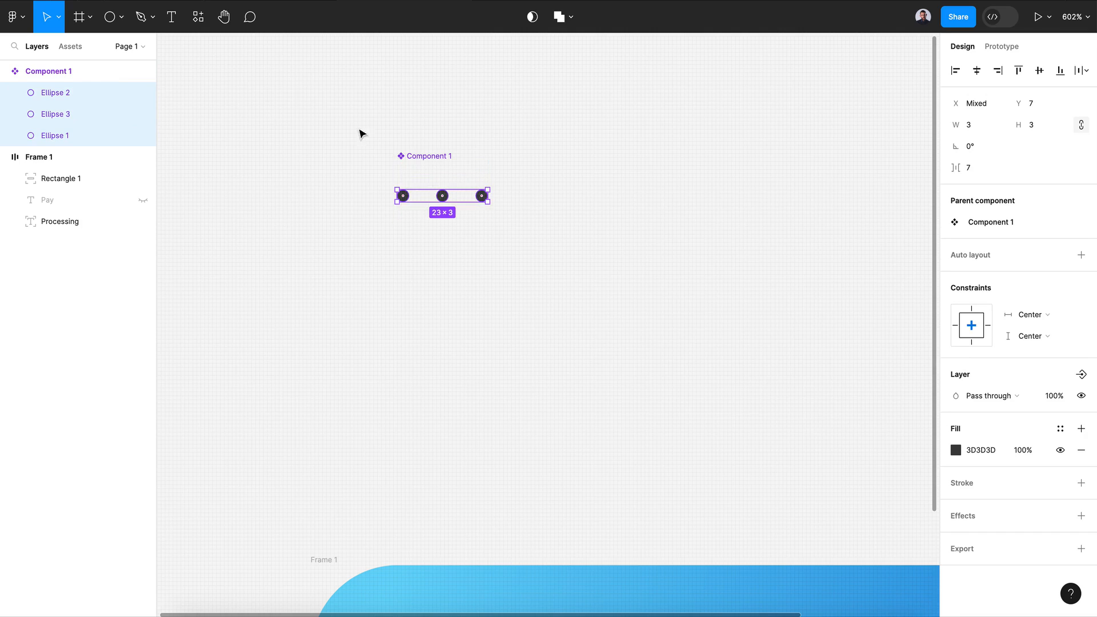
# Align the first dot of the row to the top edge of the component.
pyautogui.click(440, 151)
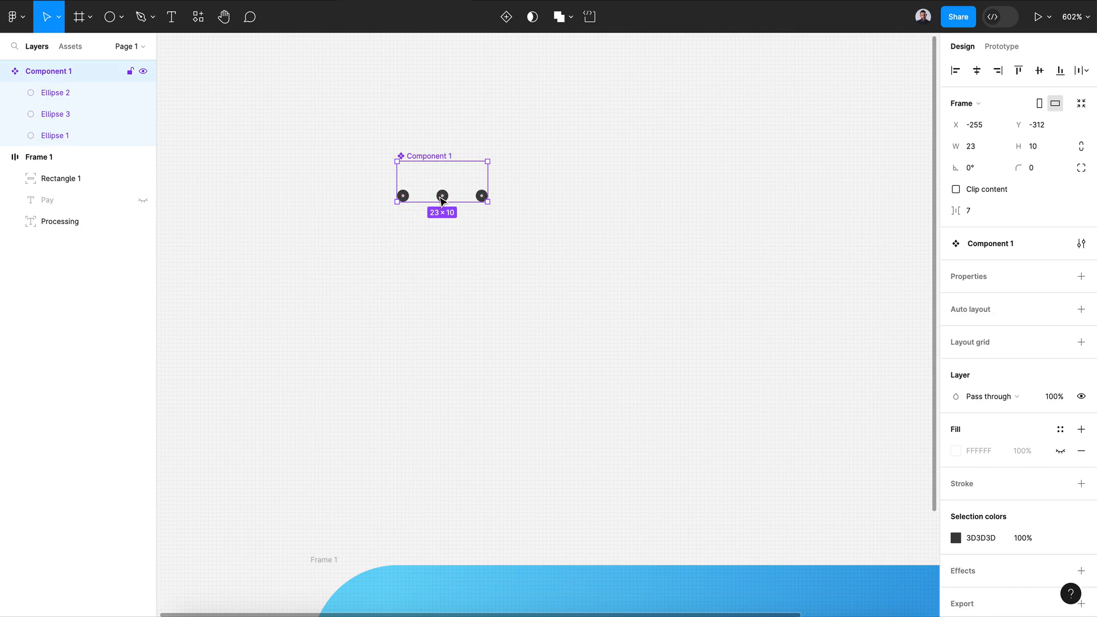
pyautogui.click(465, 289)
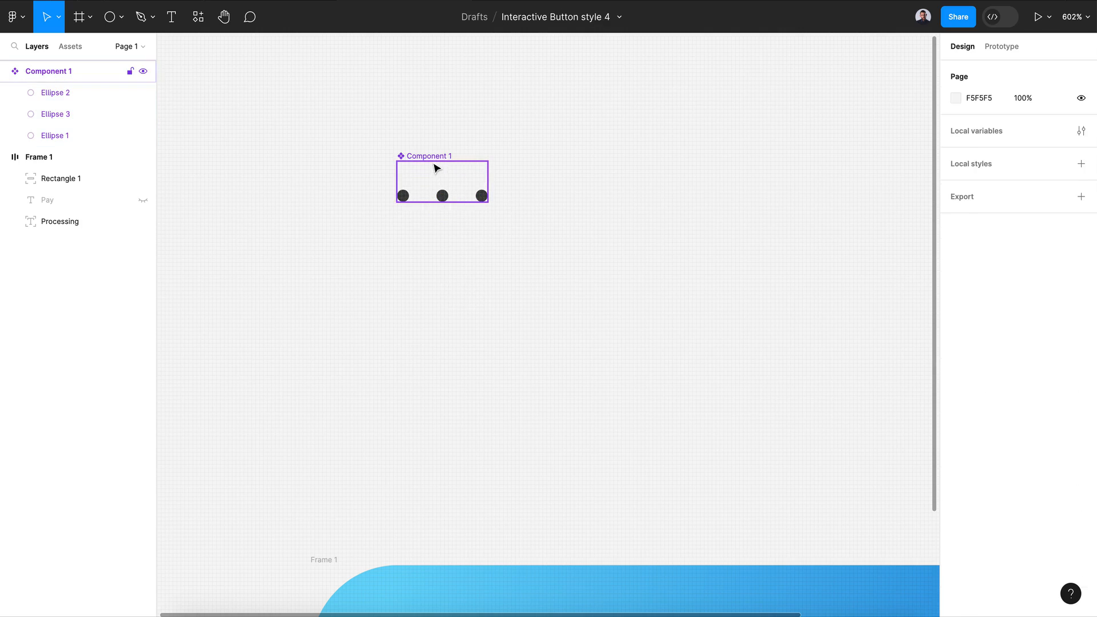
pyautogui.click(435, 166)
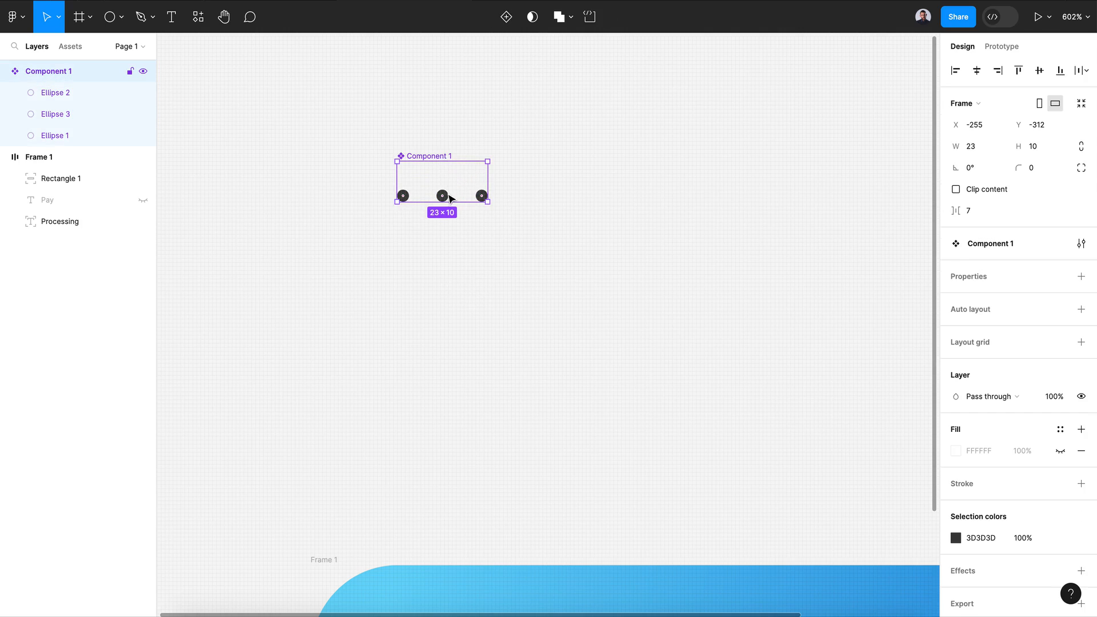
pyautogui.click(403, 196)
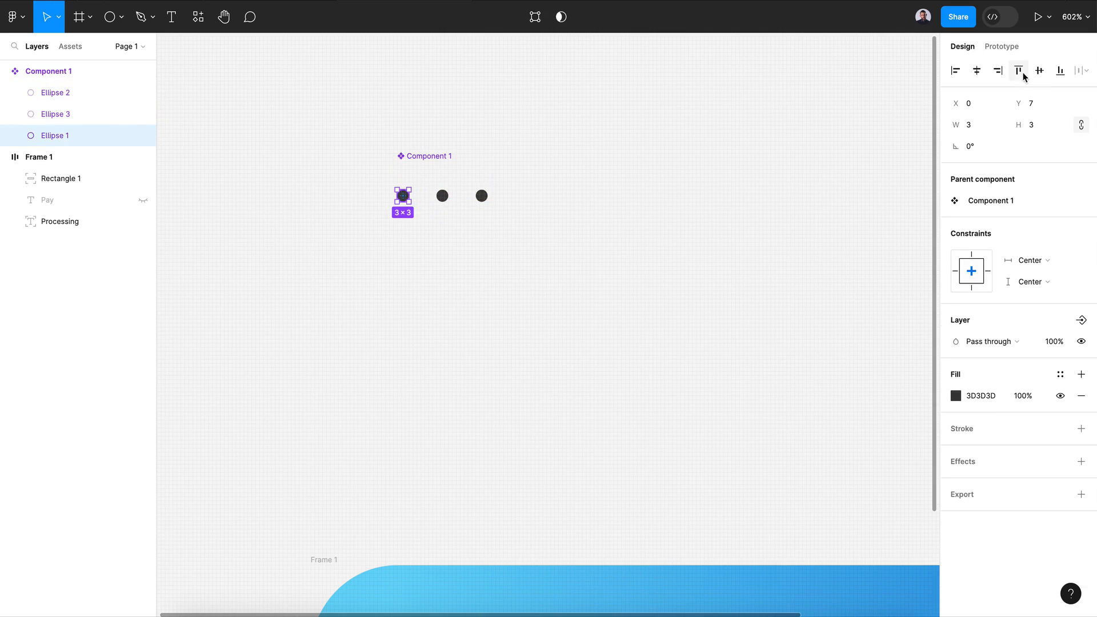
pyautogui.click(1018, 70)
# Reduce the fill opacity of the middle and last dots to 40%.
pyautogui.click(442, 196)
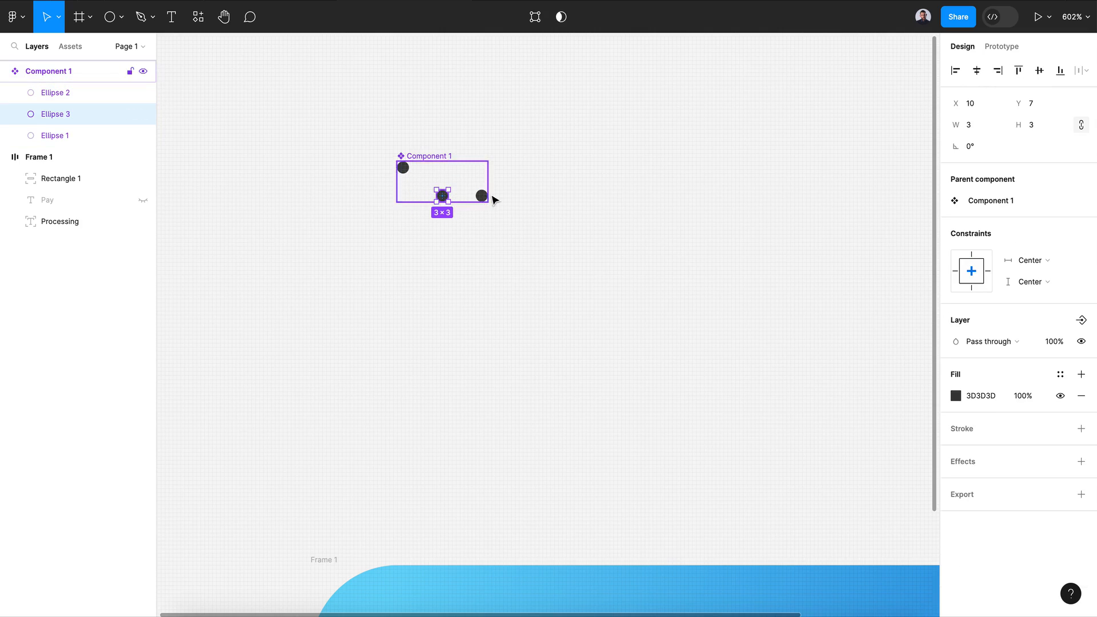
pyautogui.keyDown('shift'); pyautogui.click(481, 196); pyautogui.keyUp('shift')
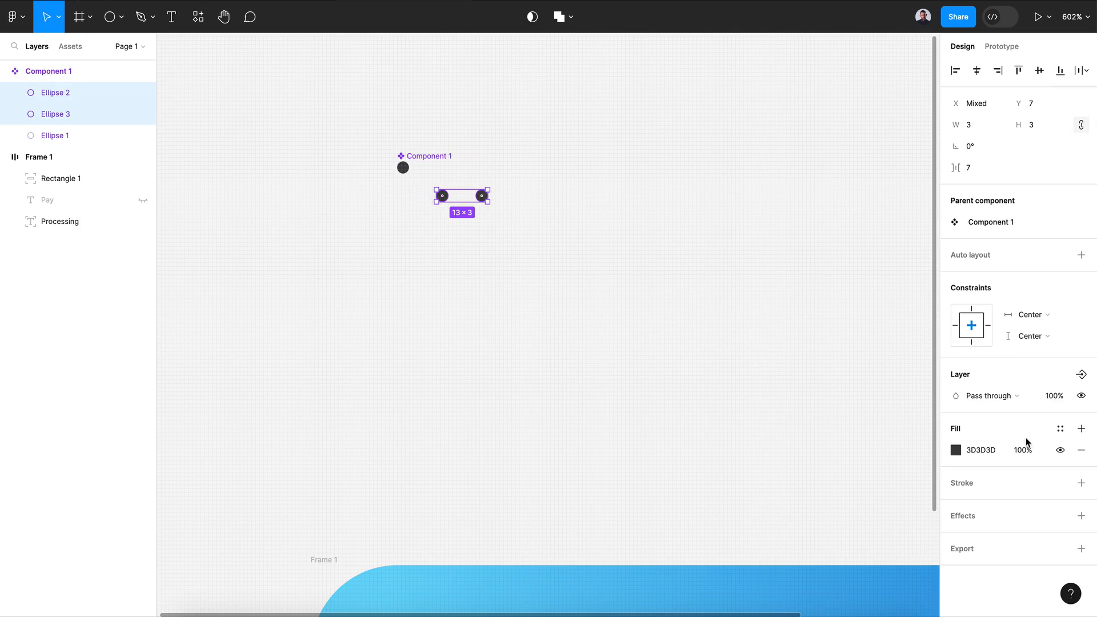
pyautogui.moveTo(1023, 450); pyautogui.dragTo(996, 455)
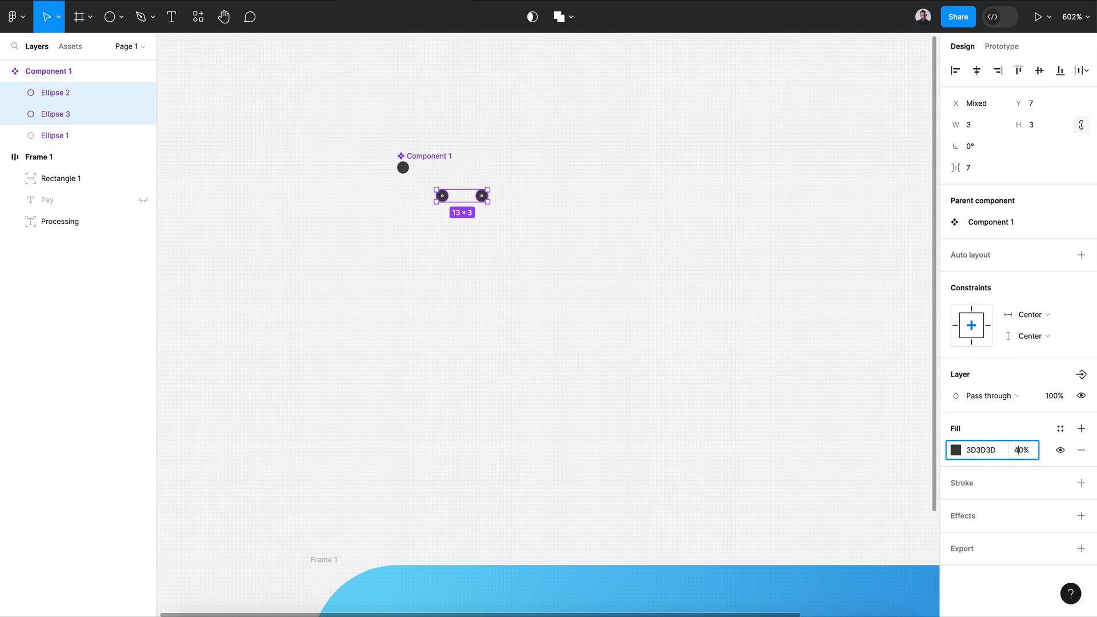
pyautogui.press('Return')
pyautogui.click(621, 385)
# Add a second variant to the dots component and widen the component set to about 127.
pyautogui.click(425, 157)
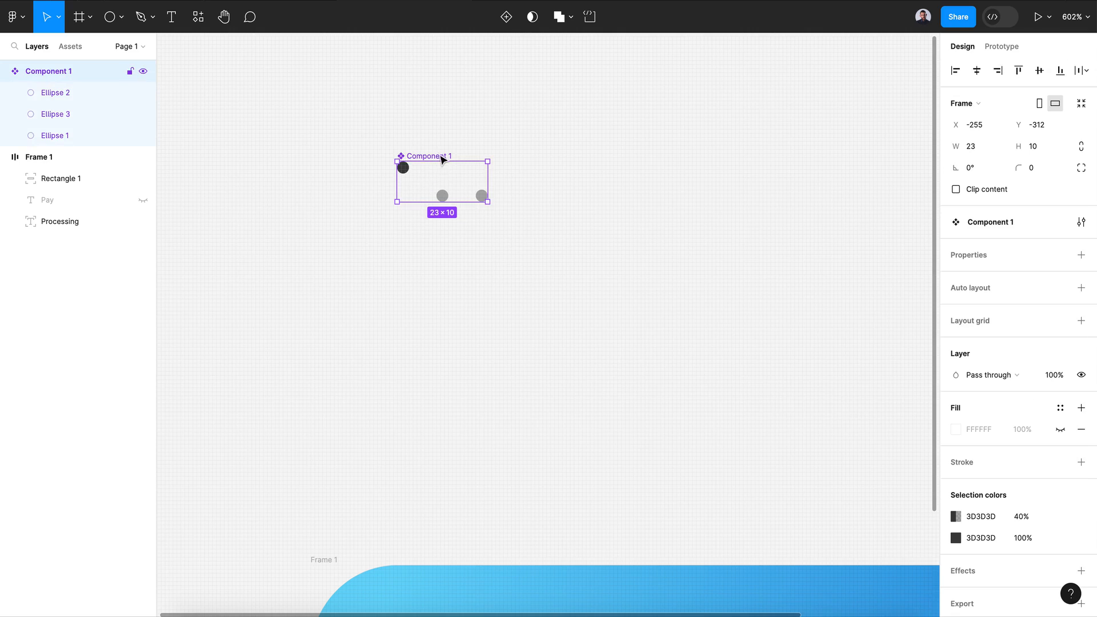
pyautogui.click(505, 17)
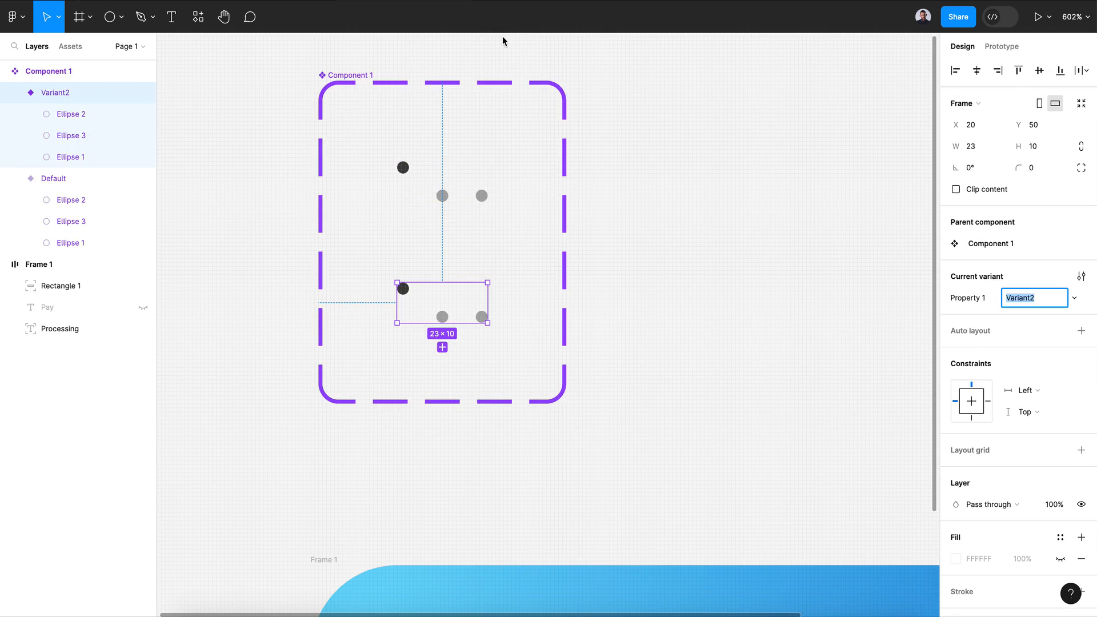
pyautogui.click(414, 83)
pyautogui.moveTo(565, 200); pyautogui.dragTo(818, 202)
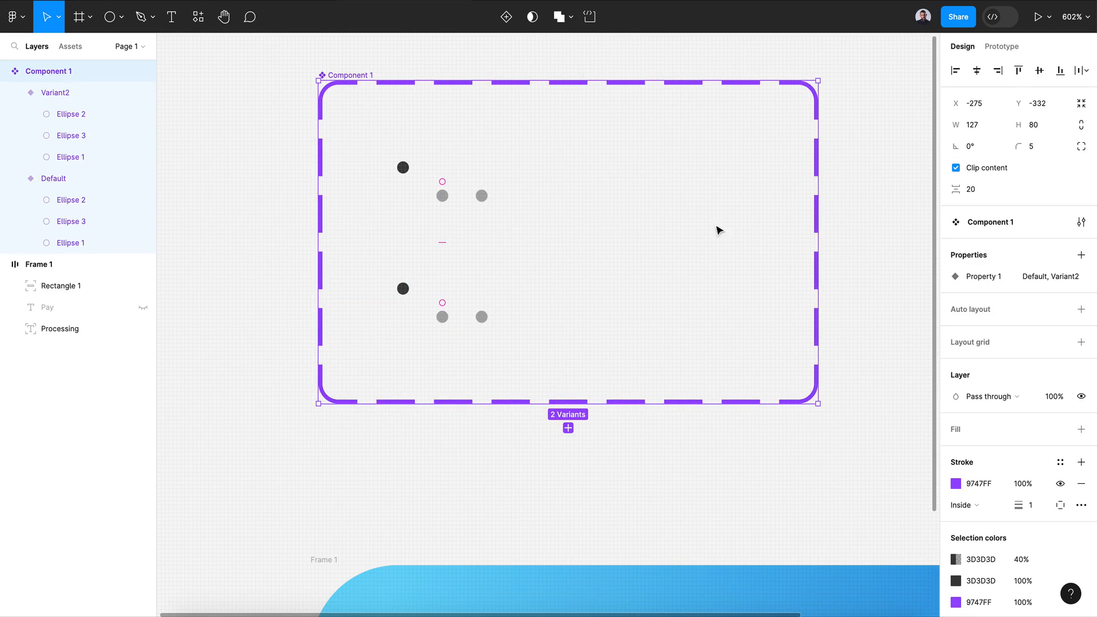
# Place the second variant beside the default one, at about X 55 and Y 19 in the component set.
pyautogui.moveTo(460, 311); pyautogui.dragTo(588, 185)
pyautogui.click(406, 186)
pyautogui.click(576, 189)
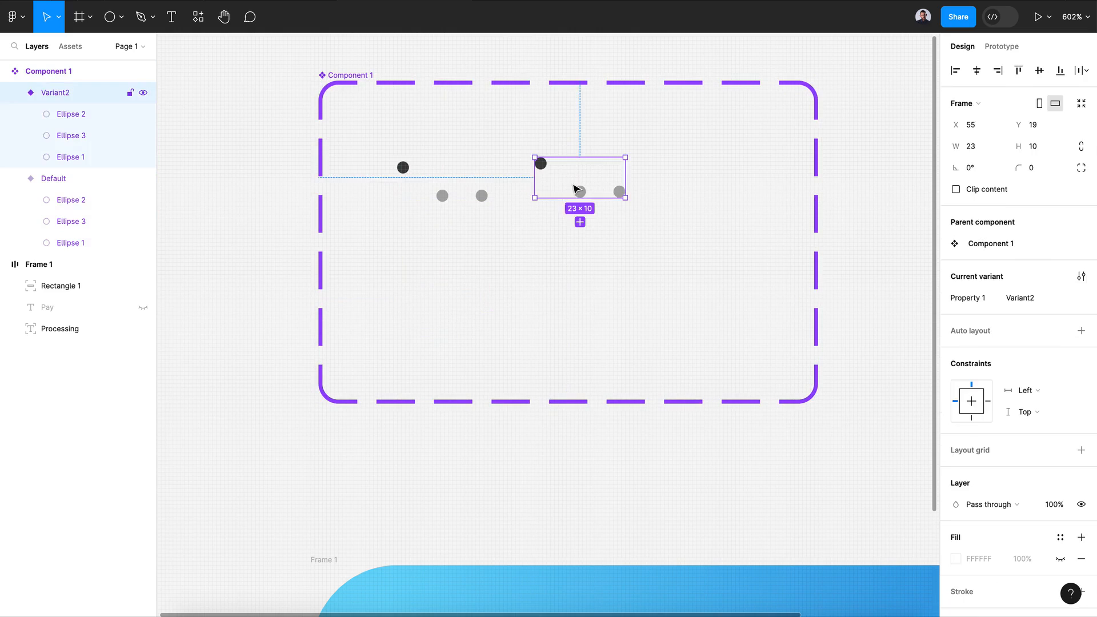
# Align the first dot of the second variant to the variant's bottom edge.
pyautogui.doubleClick(543, 165)
pyautogui.click(1060, 71)
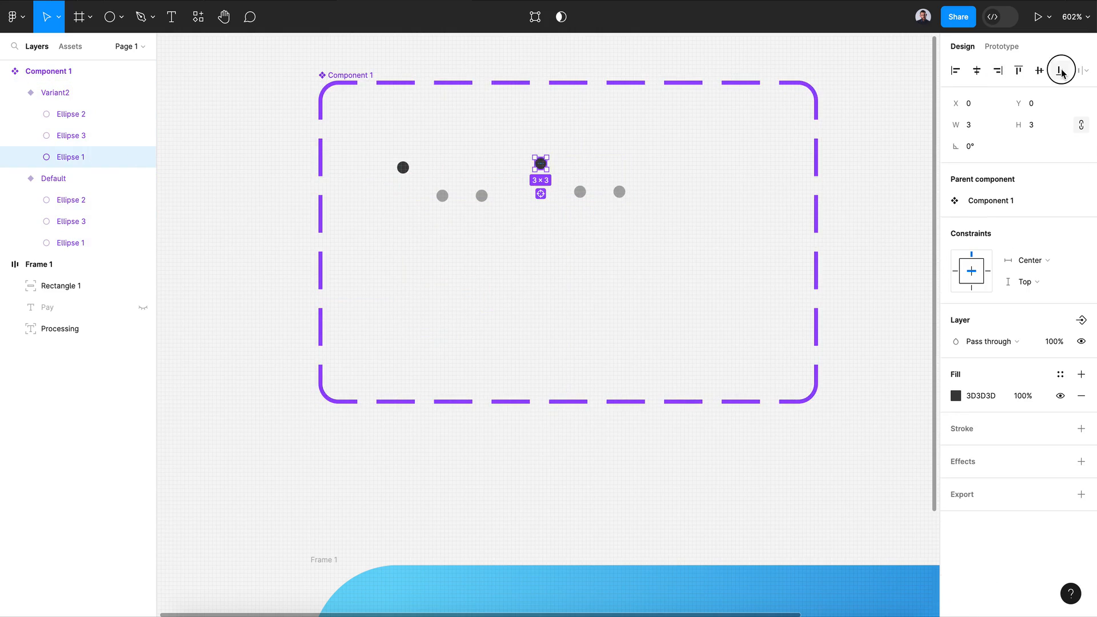
# Align the middle dot of the second variant to its top edge and set its fill opacity to 100%.
pyautogui.click(582, 195)
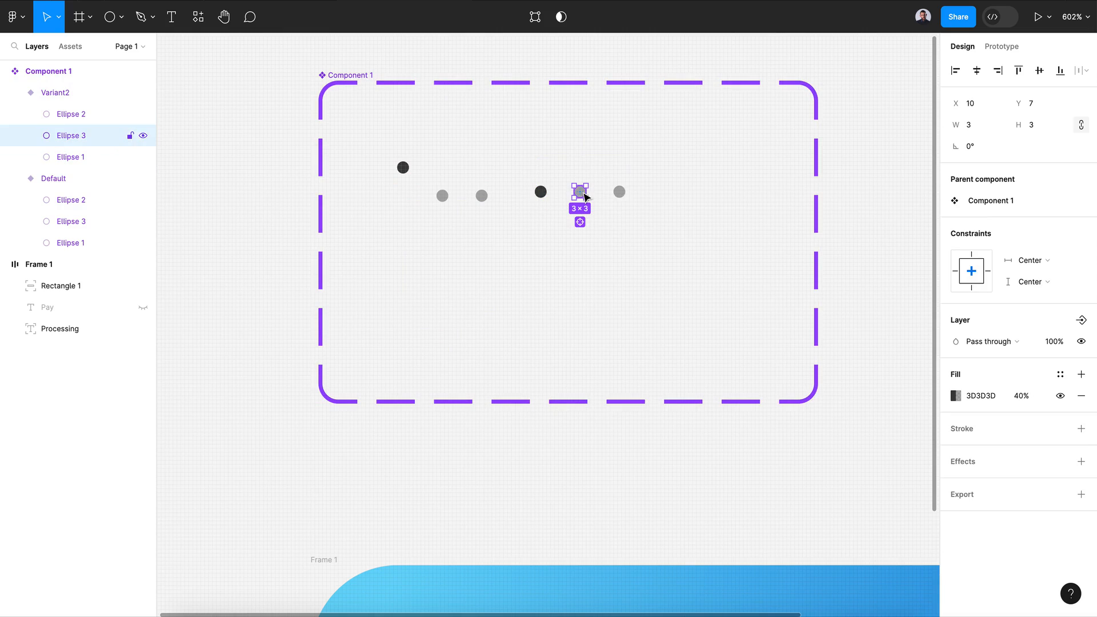
pyautogui.click(1017, 74)
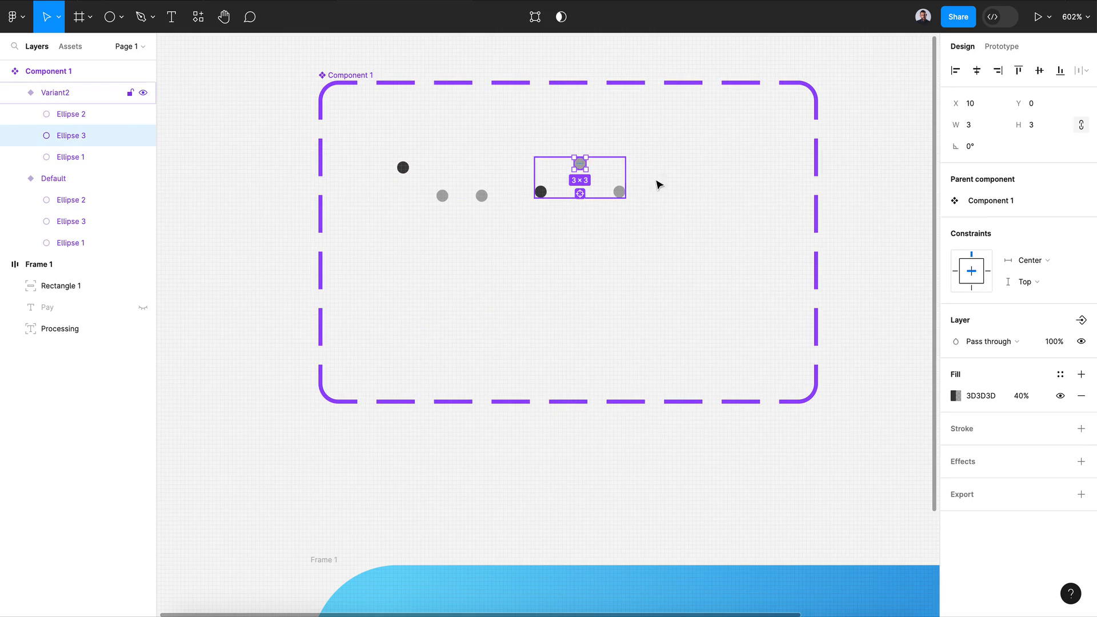
pyautogui.click(1012, 395)
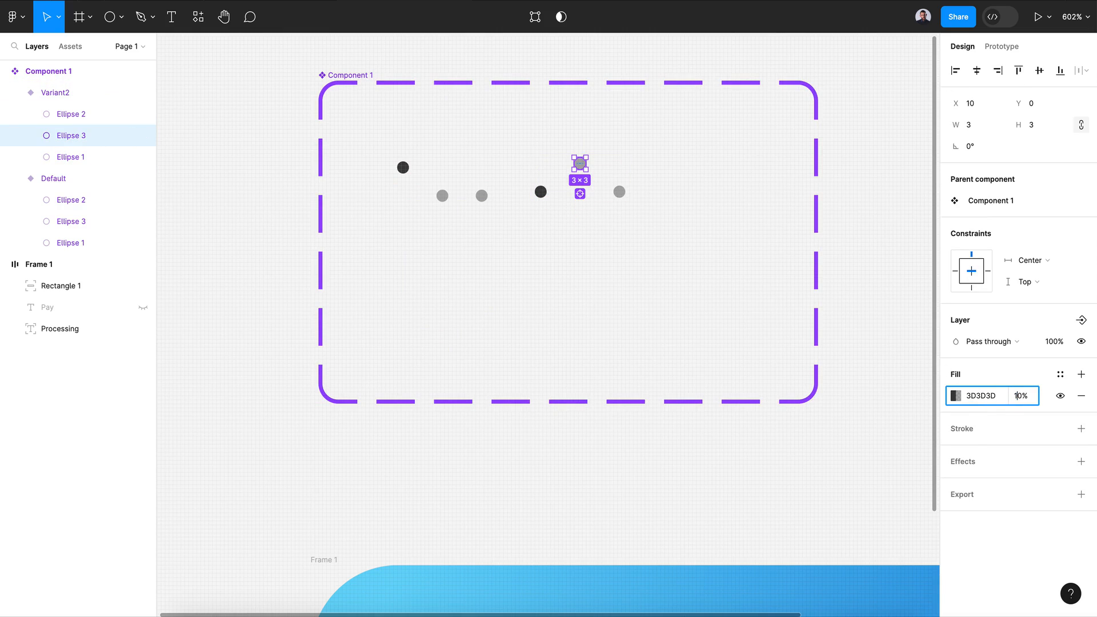
pyautogui.press('Return')
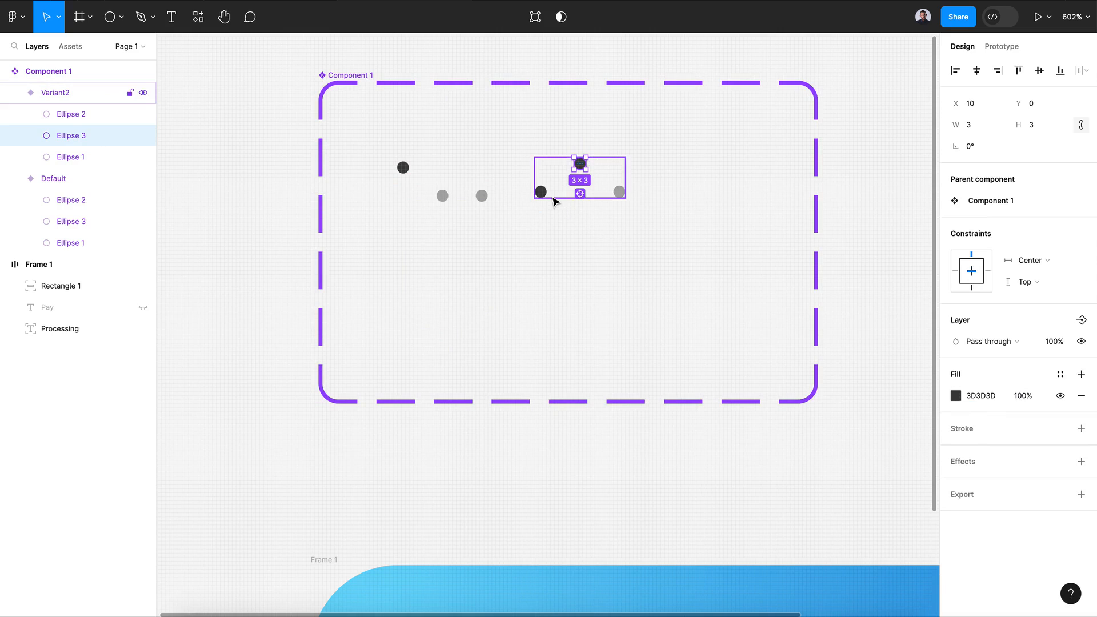
# Reduce the fill opacity of the second variant's first dot to 40%.
pyautogui.click(540, 193)
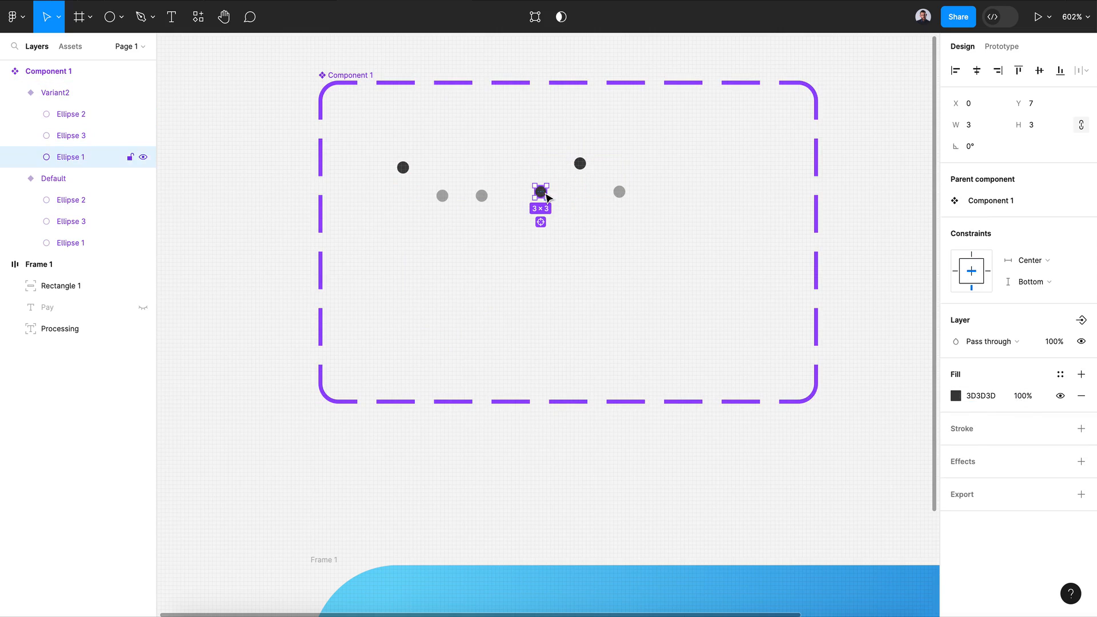
pyautogui.click(1020, 396)
pyautogui.write('40')
pyautogui.press('Return')
pyautogui.press('Escape')
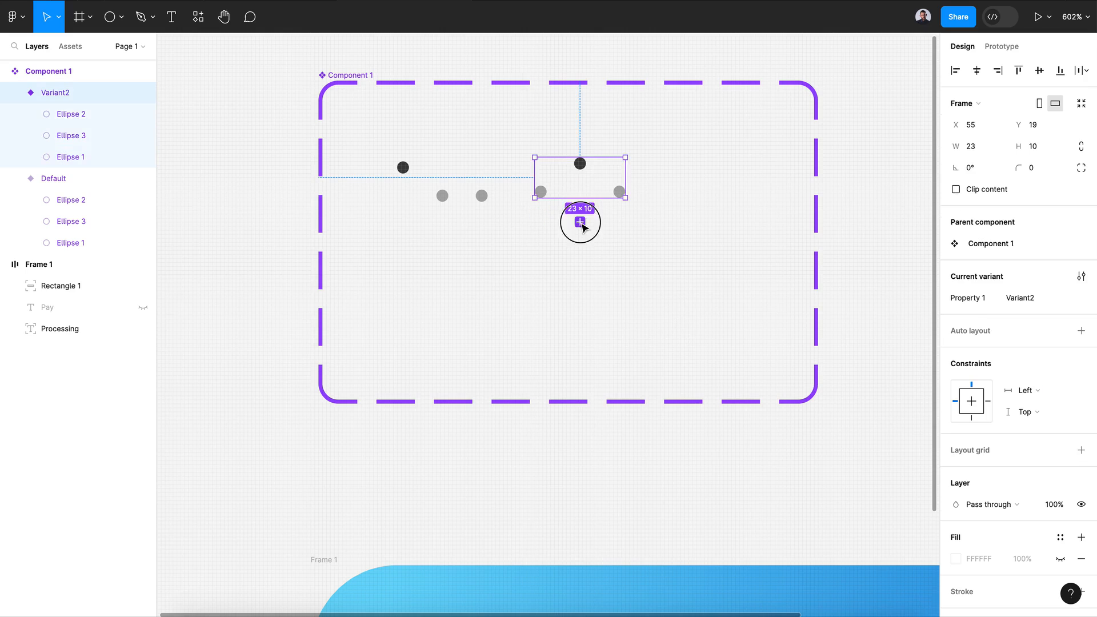
# Add a third variant and align its middle dot to the bottom edge with a fill opacity of 40%.
pyautogui.click(580, 224)
pyautogui.click(717, 164)
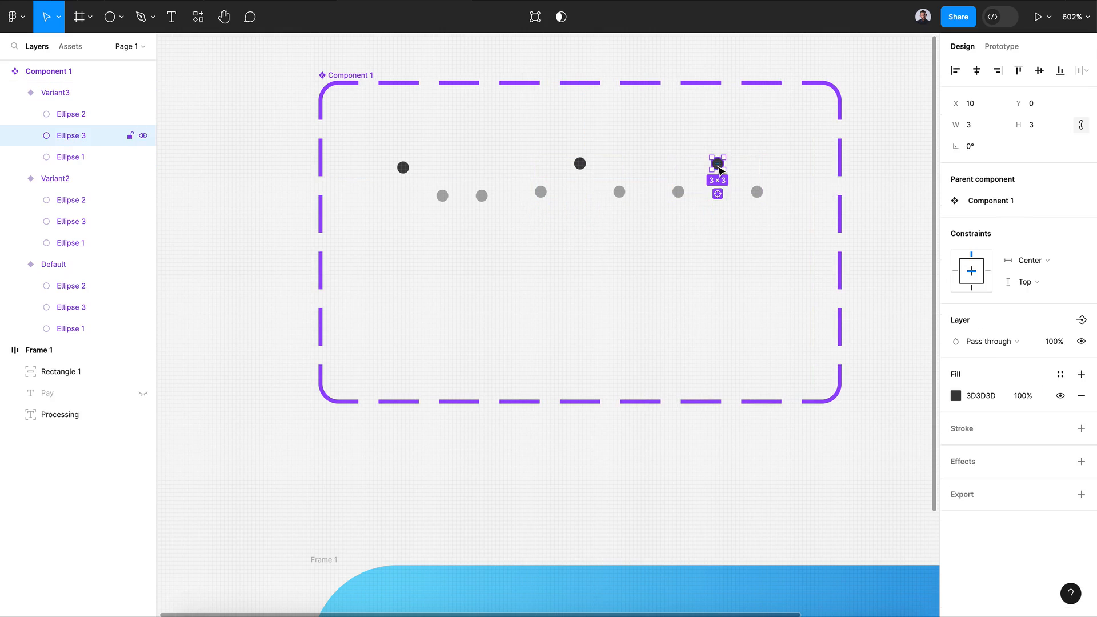
pyautogui.click(1060, 71)
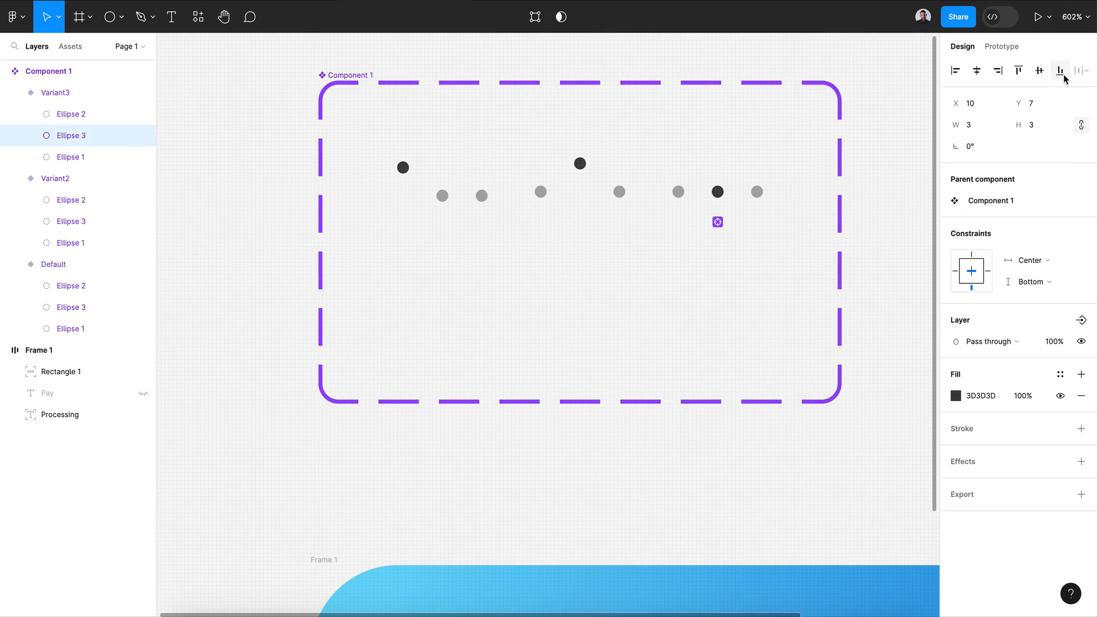
pyautogui.click(1022, 396)
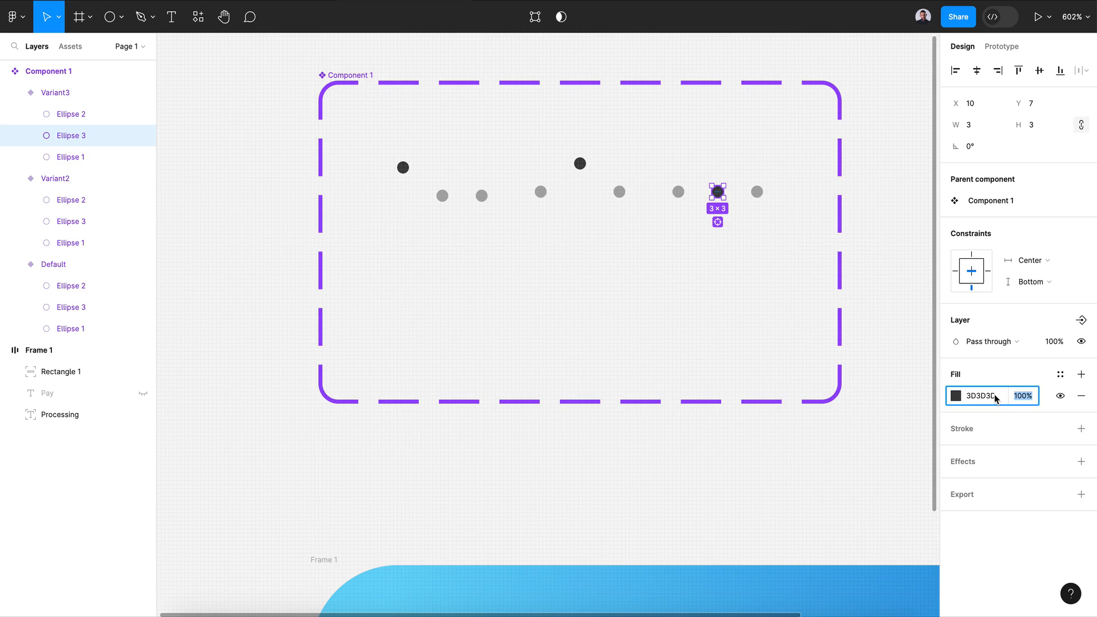
pyautogui.write('40')
pyautogui.press('Return')
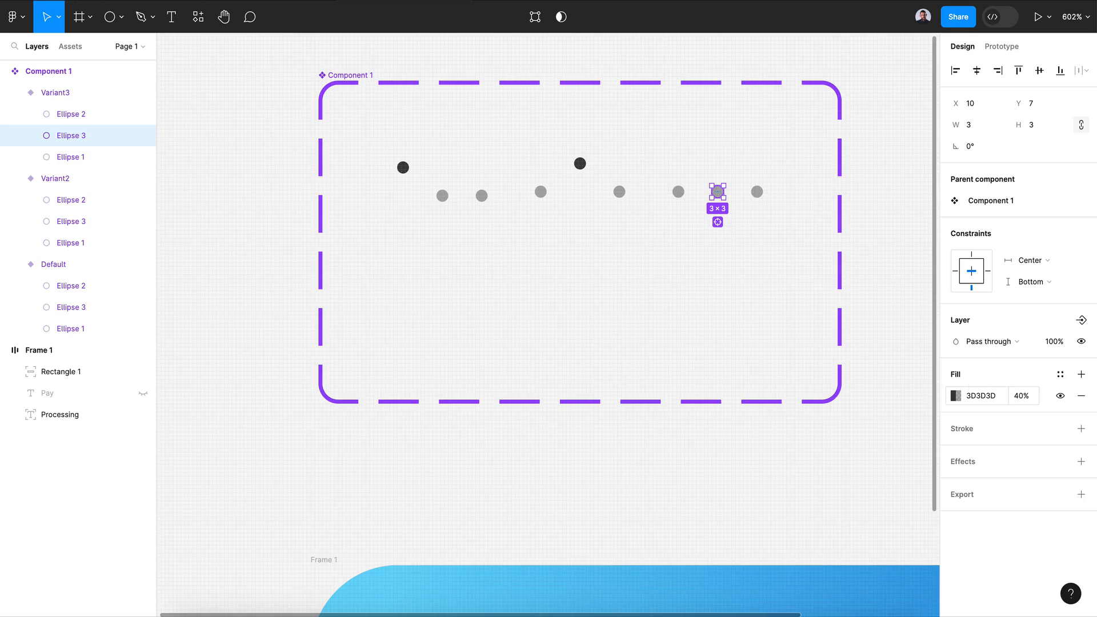
# Align the third variant's last dot to its top edge at 100% fill opacity, and shorten the component set to a height of about 51.
pyautogui.click(72, 113)
pyautogui.click(1018, 70)
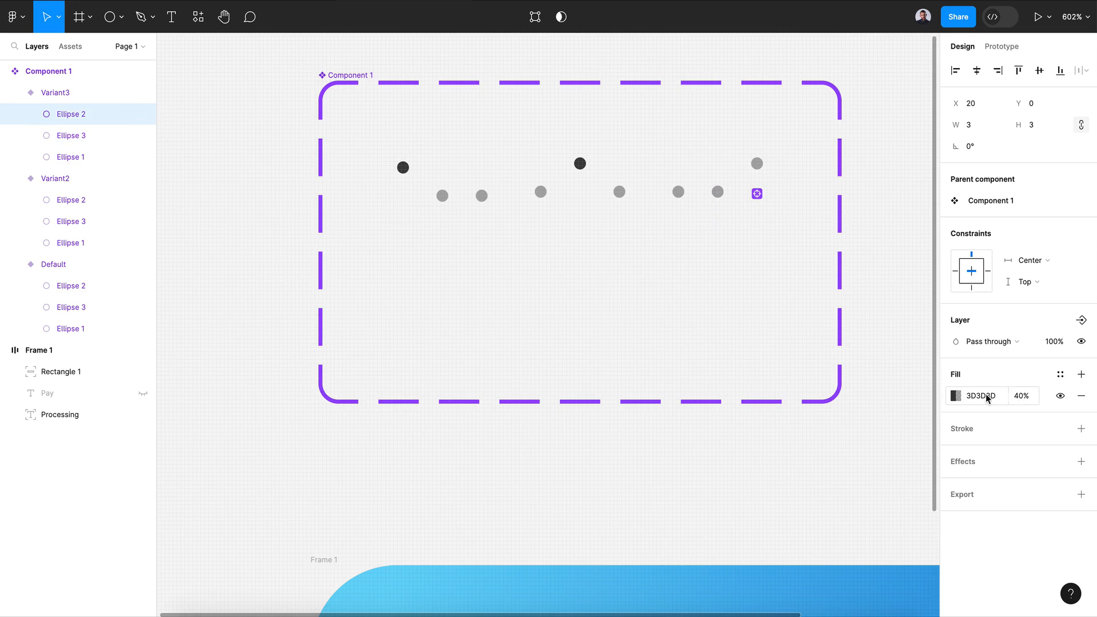
pyautogui.moveTo(1020, 398); pyautogui.dragTo(1010, 398)
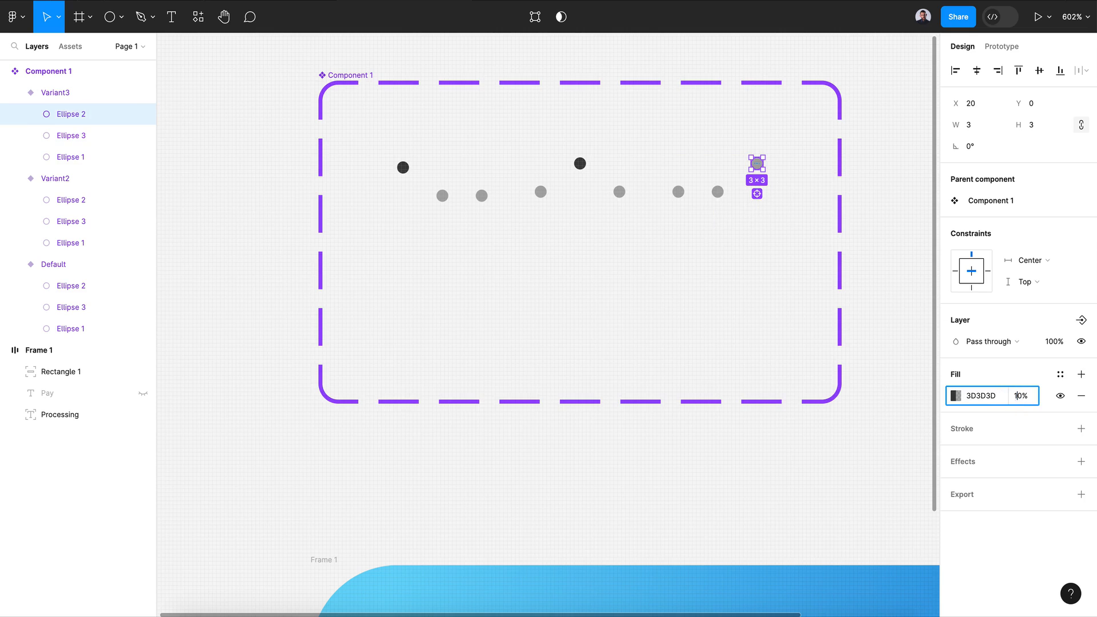
pyautogui.press('Return')
pyautogui.click(666, 320)
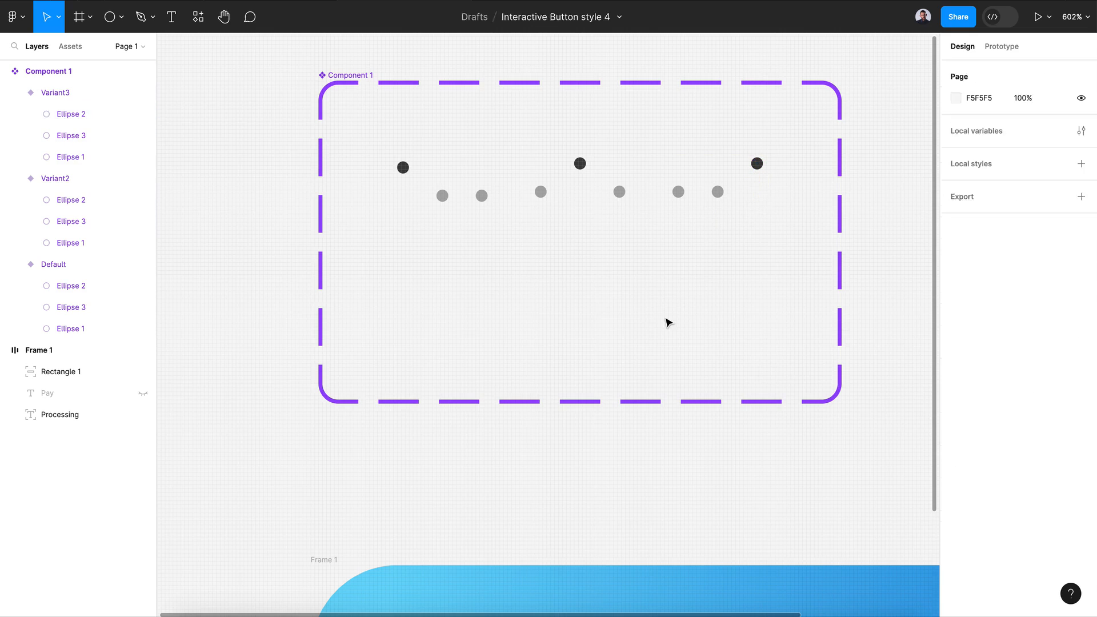
pyautogui.moveTo(571, 403); pyautogui.dragTo(567, 286)
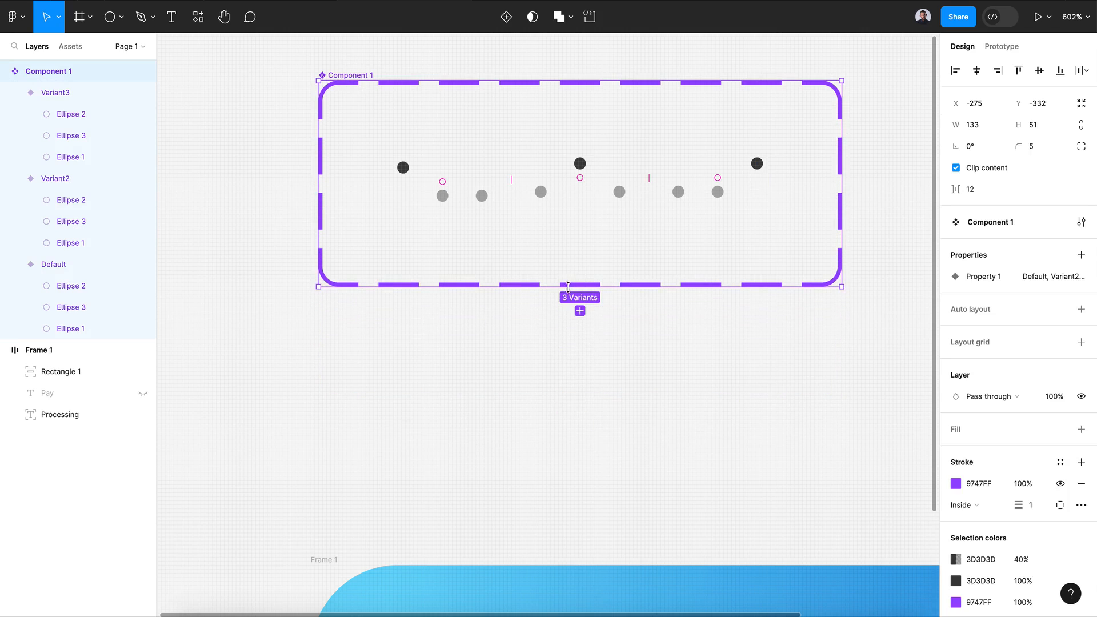
# Connect the Default variant to Variant2 with an After delay trigger of 1 ms and a Smart animate, Ease out, 300 ms transition.
pyautogui.click(461, 191)
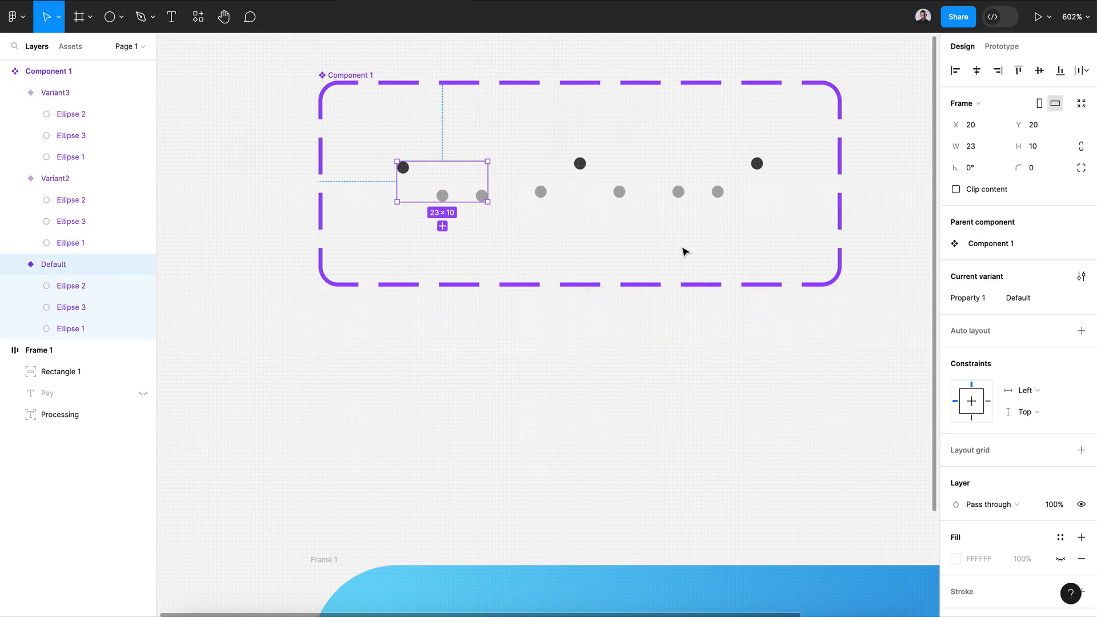
pyautogui.hscroll(1, 684, 252)
pyautogui.click(989, 49)
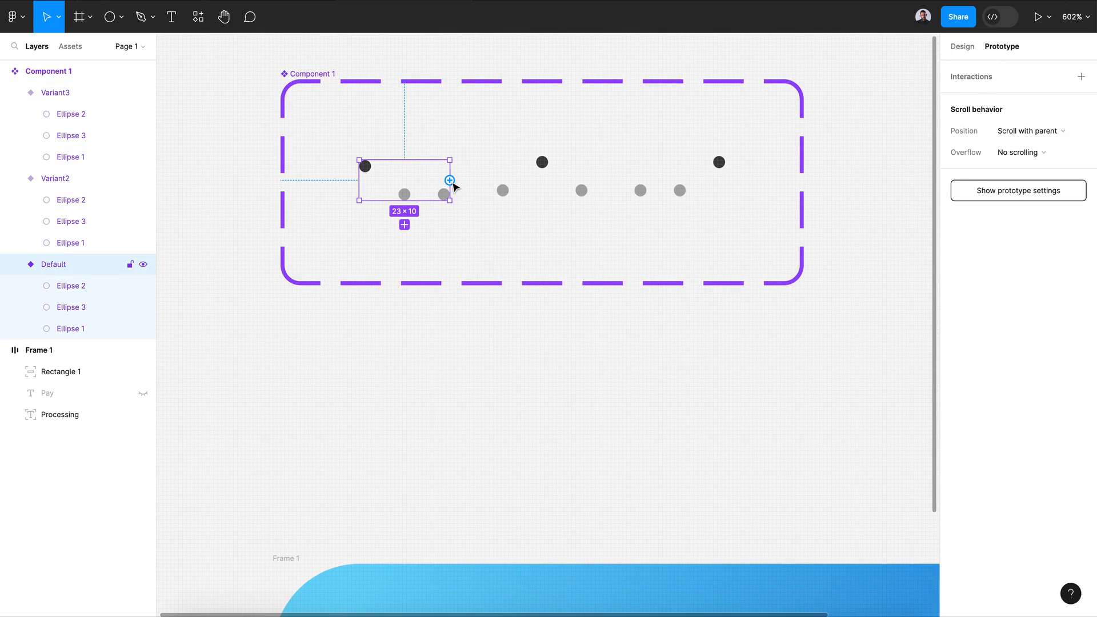
pyautogui.moveTo(450, 180); pyautogui.dragTo(505, 190)
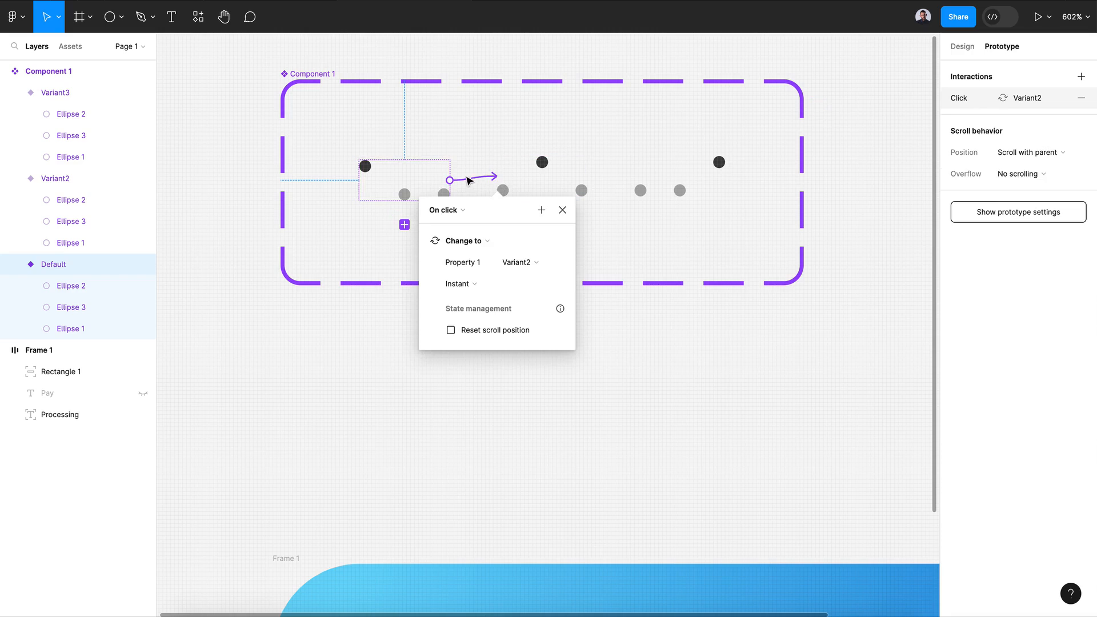
pyautogui.click(460, 210)
pyautogui.click(466, 379)
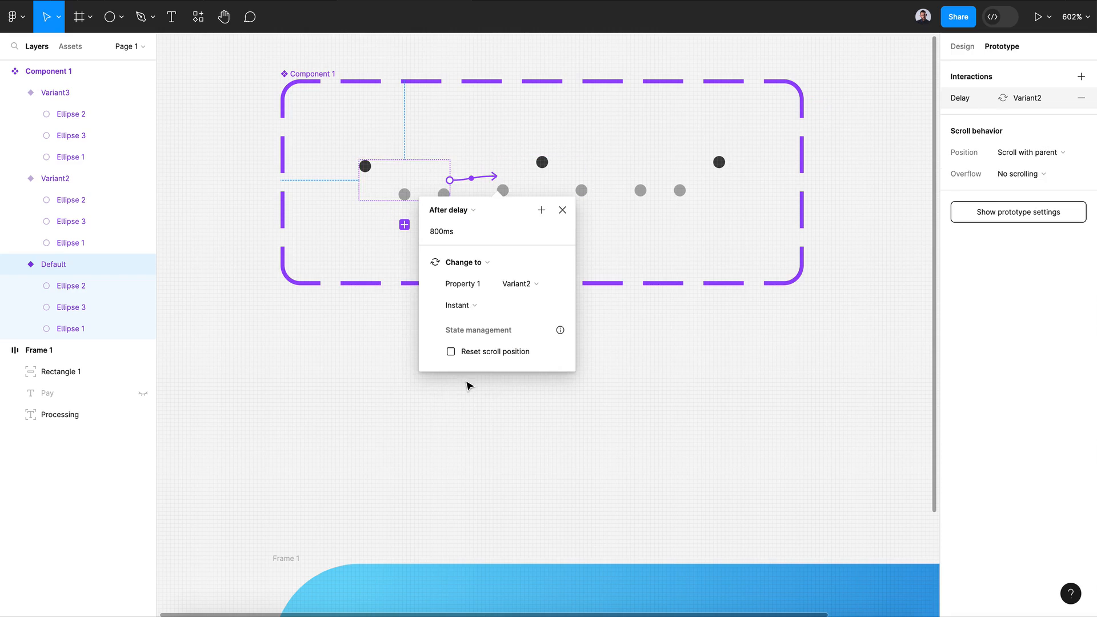
pyautogui.click(443, 231)
pyautogui.write('1')
pyautogui.click(493, 337)
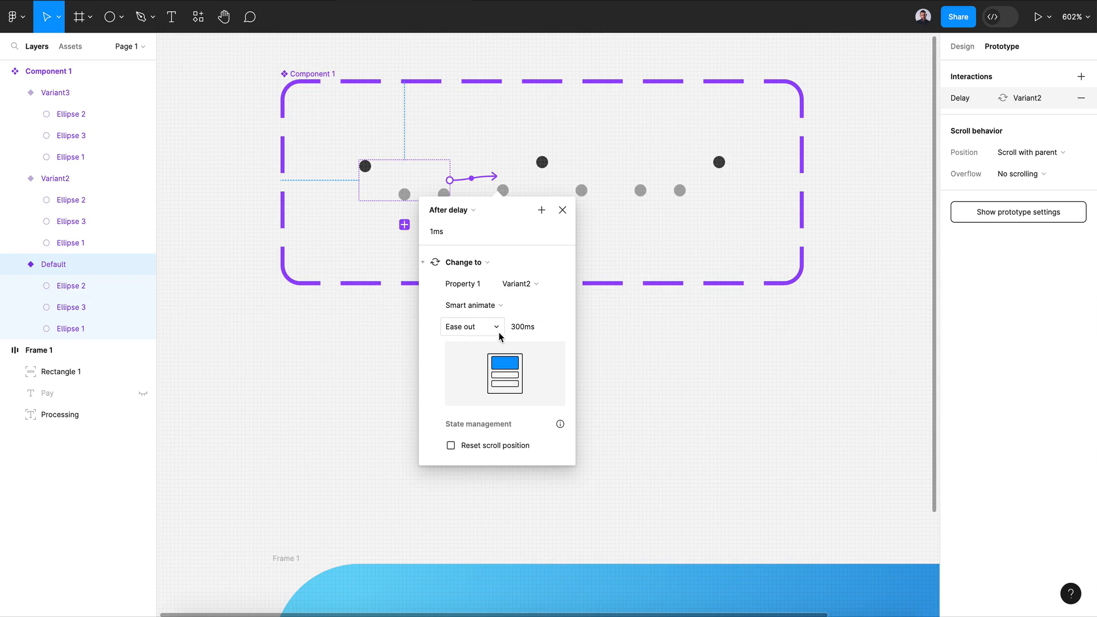
pyautogui.click(562, 210)
# Connect Variant2 to Variant3 with an After delay trigger of 1 ms, using the 300 ms Smart animate transition.
pyautogui.click(551, 177)
pyautogui.moveTo(588, 177); pyautogui.dragTo(646, 177)
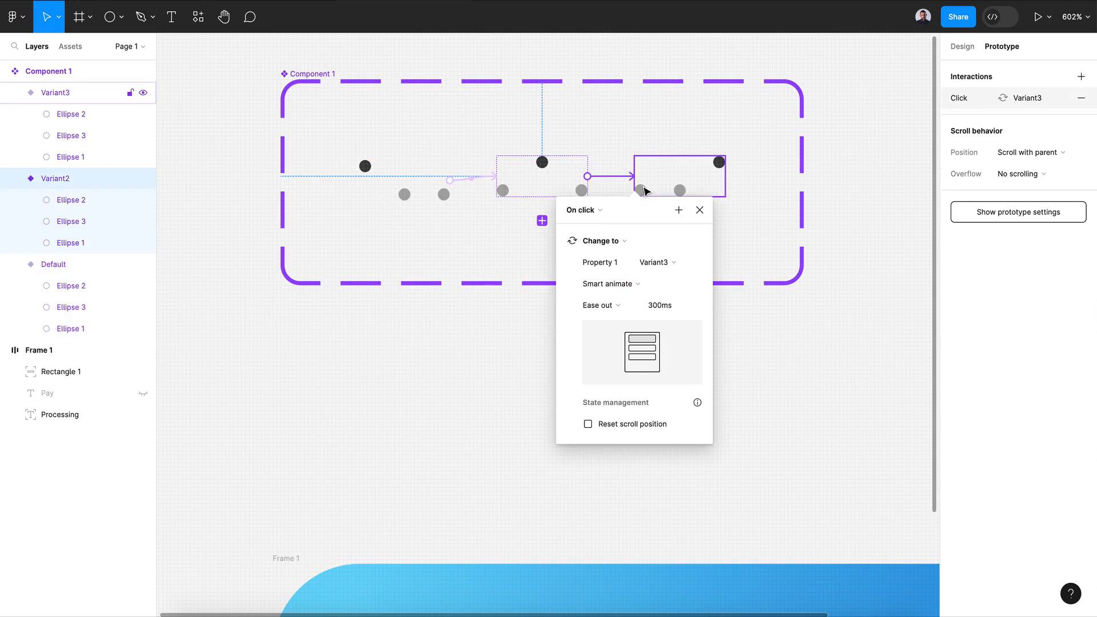
pyautogui.click(581, 220)
pyautogui.click(591, 376)
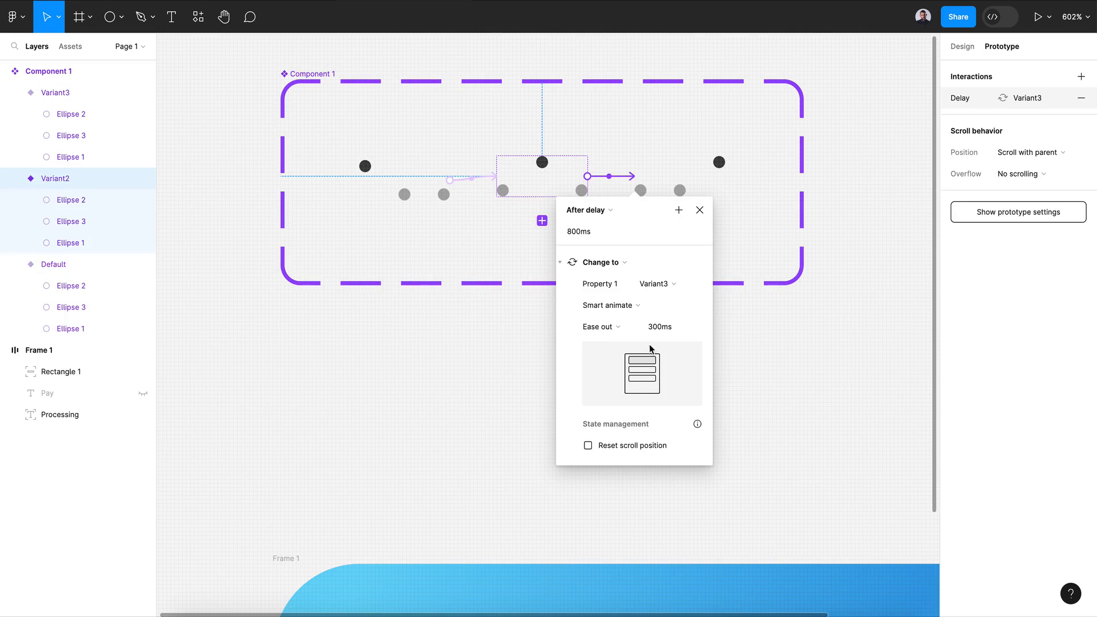
pyautogui.moveTo(581, 232); pyautogui.dragTo(567, 233)
pyautogui.write('1')
pyautogui.click(656, 239)
# Connect Variant3 back to the Default variant with an After delay trigger and the 300 ms Smart animate transition.
pyautogui.click(674, 191)
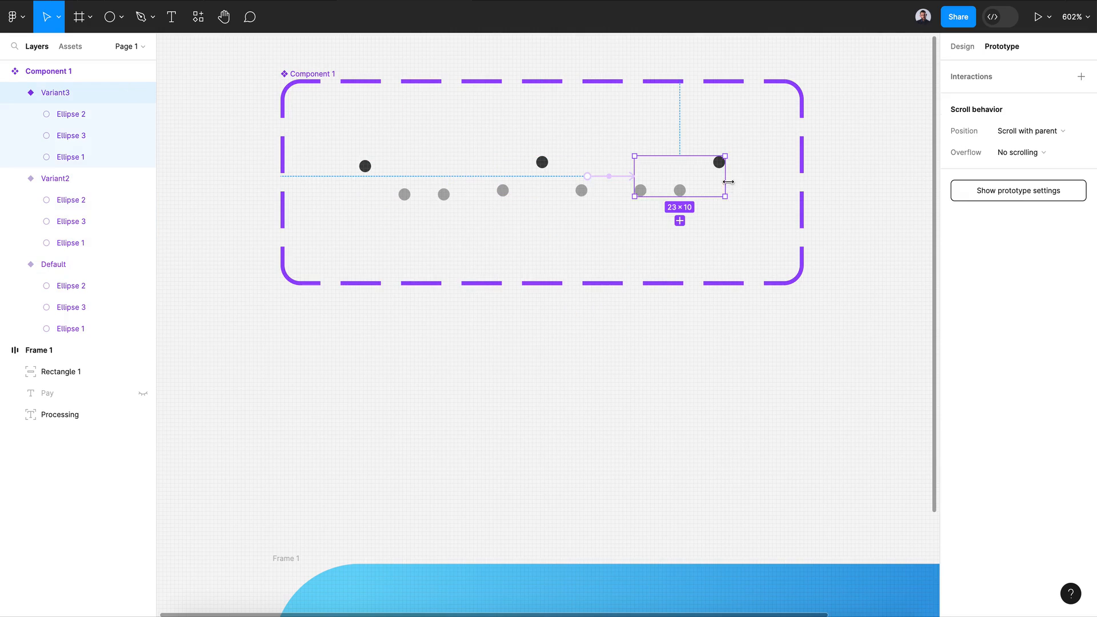
pyautogui.moveTo(722, 172); pyautogui.dragTo(405, 189)
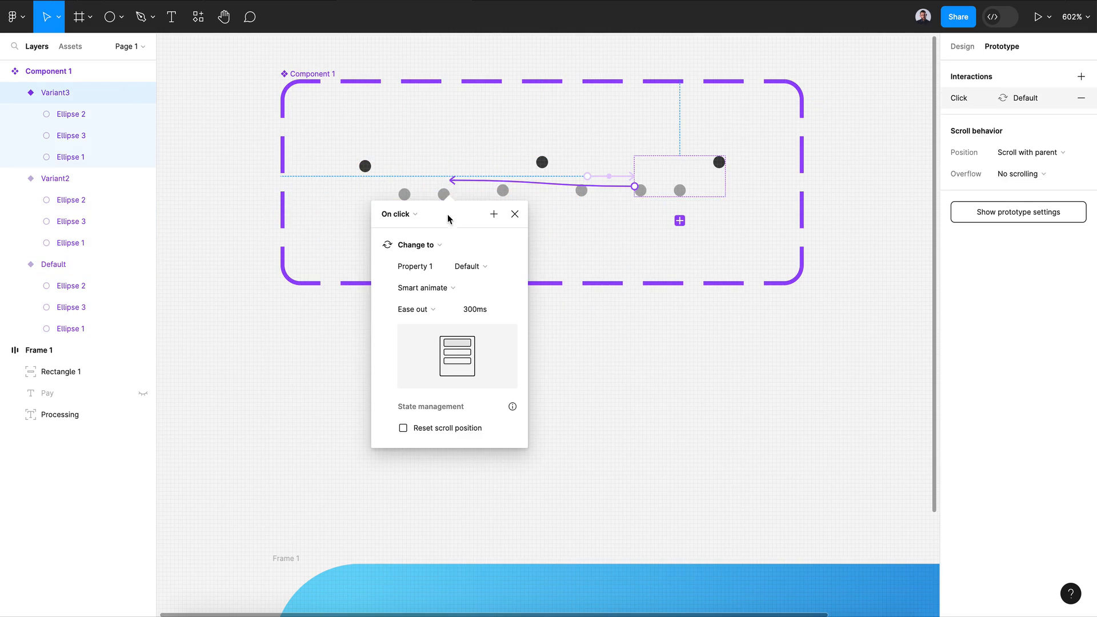
pyautogui.click(423, 214)
pyautogui.click(415, 381)
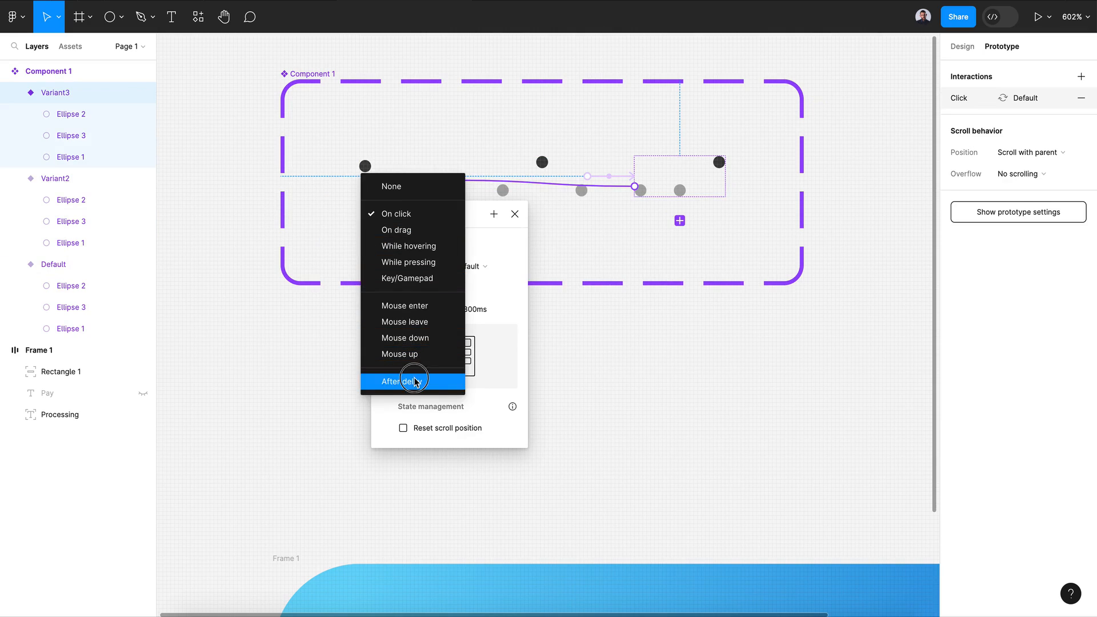
pyautogui.click(381, 235)
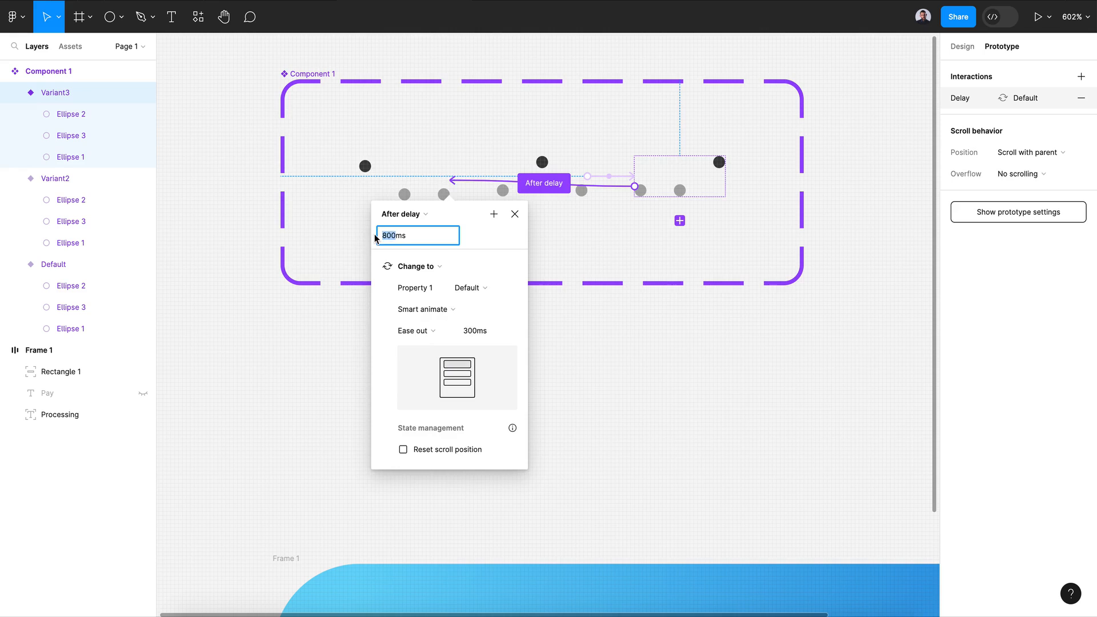
pyautogui.click(651, 384)
# Create a frame of about 122 × 68 beside the component set and place an instance of the dots component at its centre.
pyautogui.scroll(-5, 649, 382)
pyautogui.hscroll(3, 648, 382)
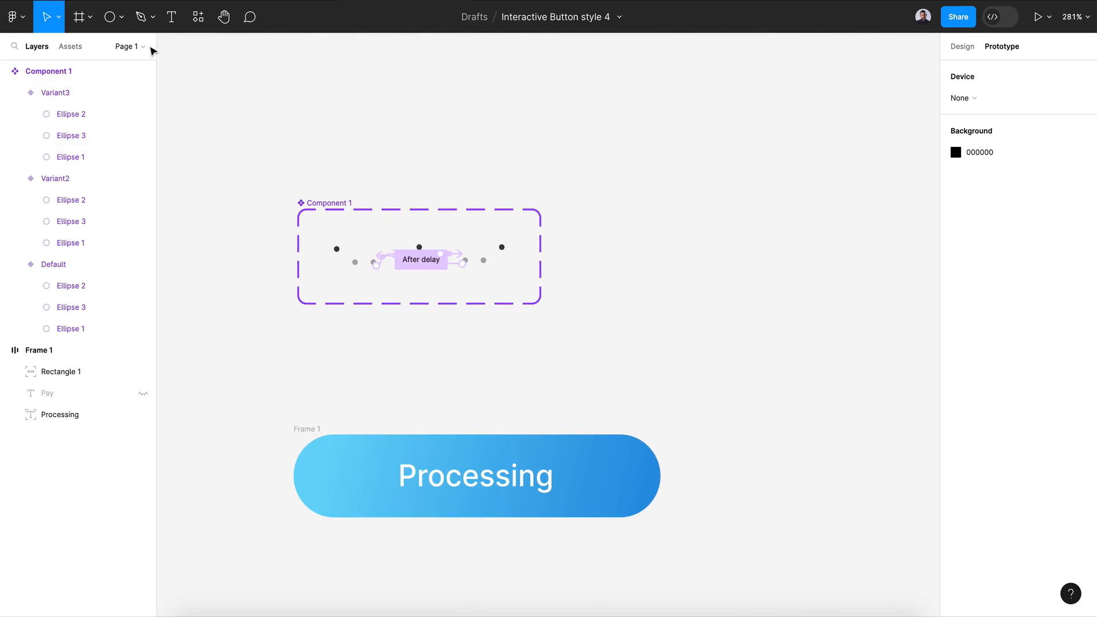
pyautogui.click(81, 17)
pyautogui.moveTo(603, 222); pyautogui.dragTo(827, 349)
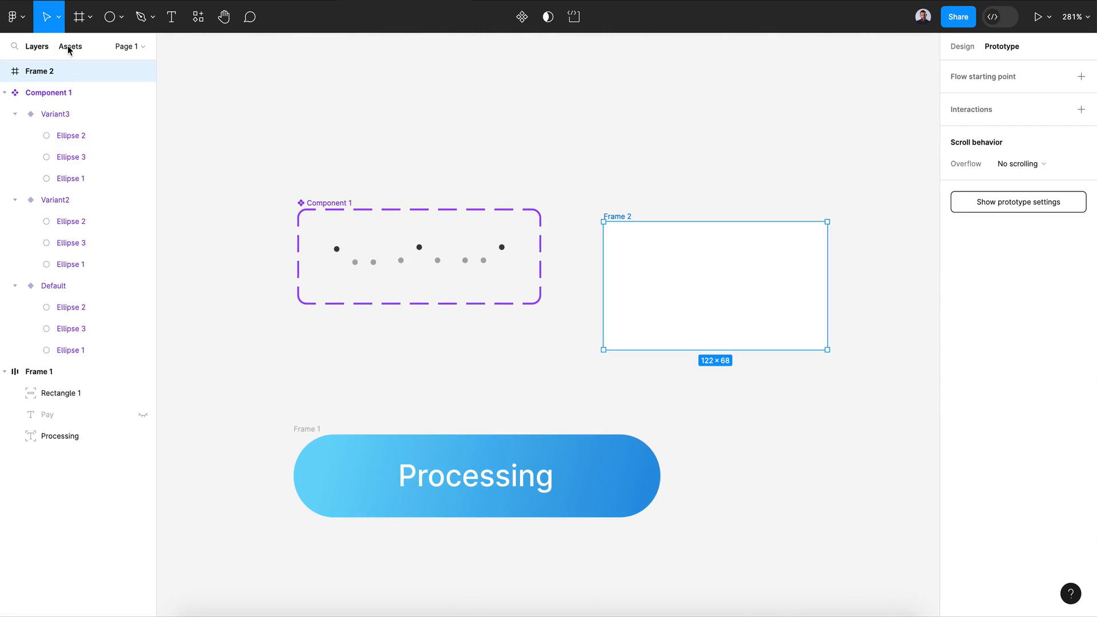
pyautogui.click(70, 48)
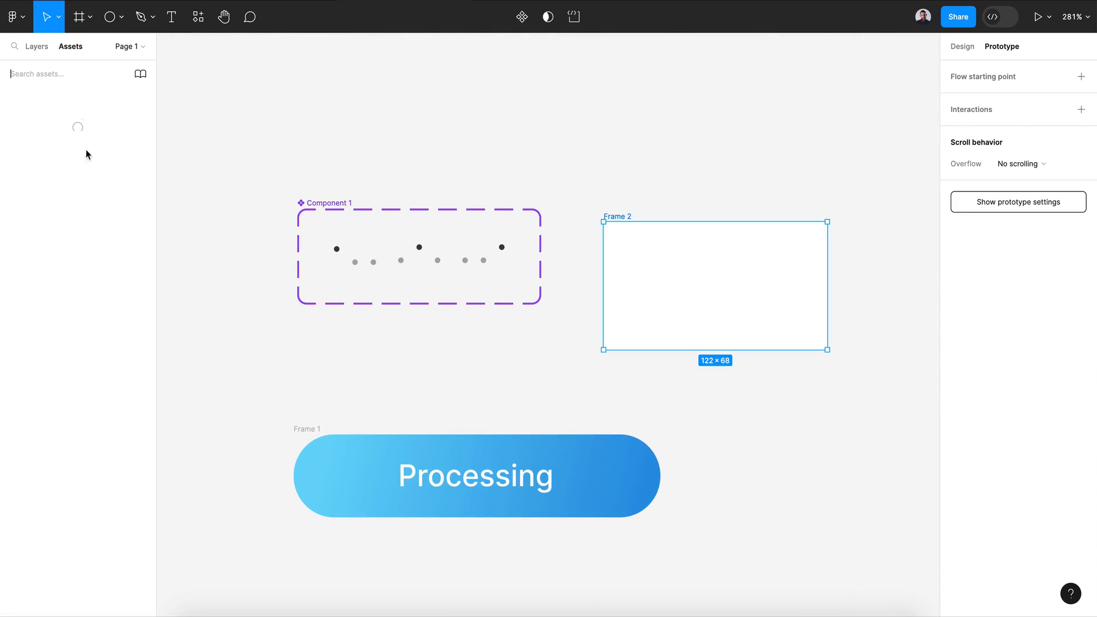
pyautogui.moveTo(73, 183); pyautogui.dragTo(710, 291)
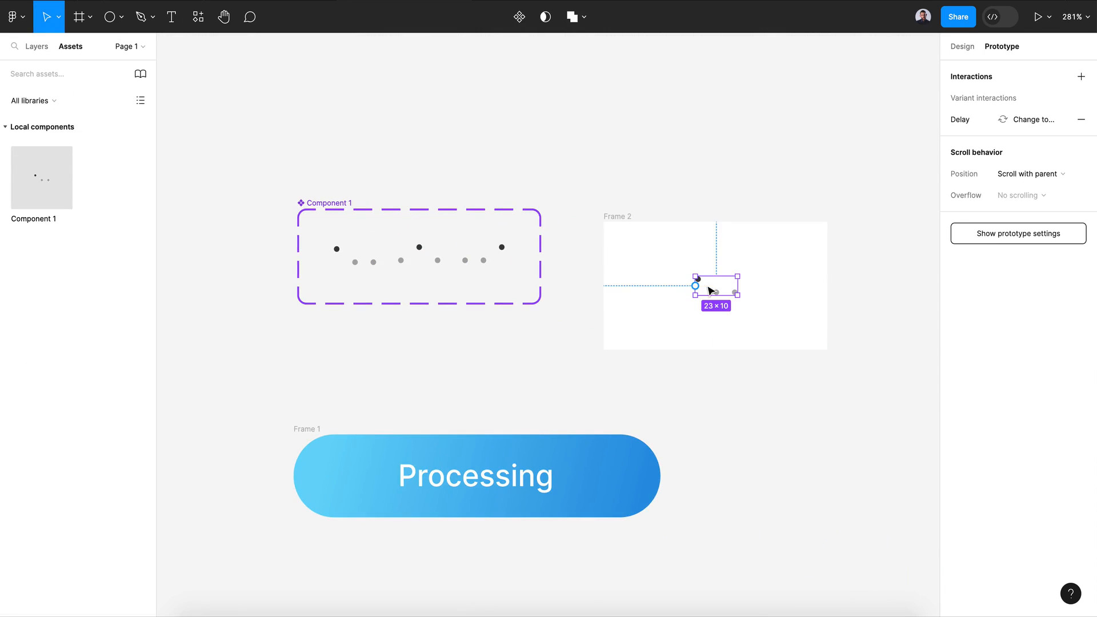
pyautogui.click(750, 381)
# Rename the dots component set as "Three dots animation".
pyautogui.click(617, 216)
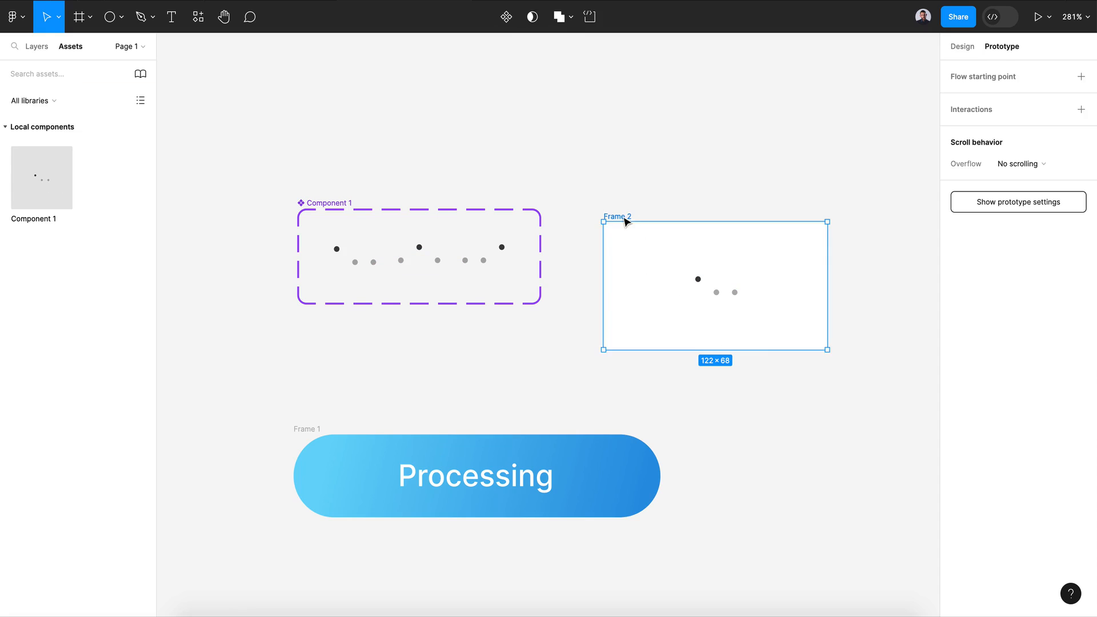
pyautogui.click(337, 201)
pyautogui.doubleClick(335, 202)
pyautogui.write('Three')
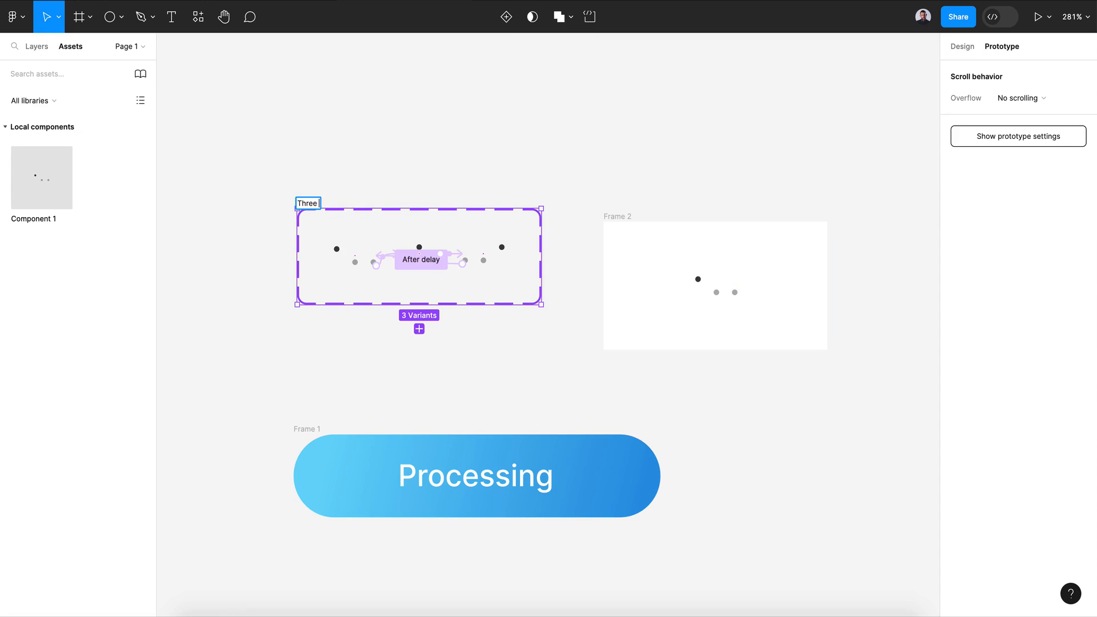
pyautogui.write(' dots animation')
pyautogui.press('Return')
# Preview the dots animation by presenting the test frame, and return to the design file.
pyautogui.click(615, 211)
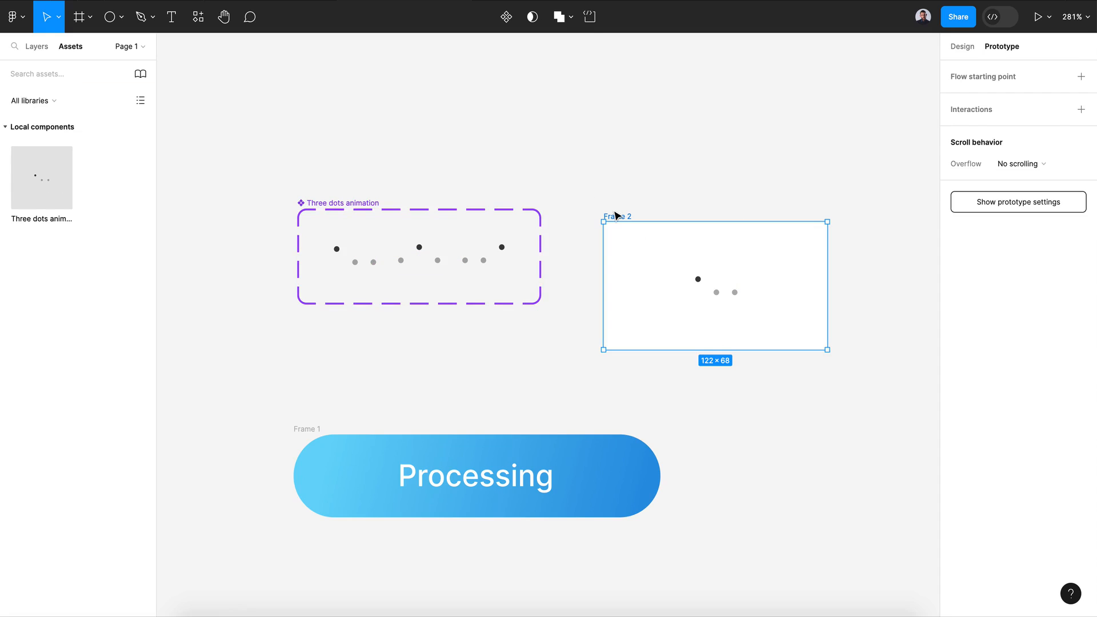
pyautogui.click(1037, 18)
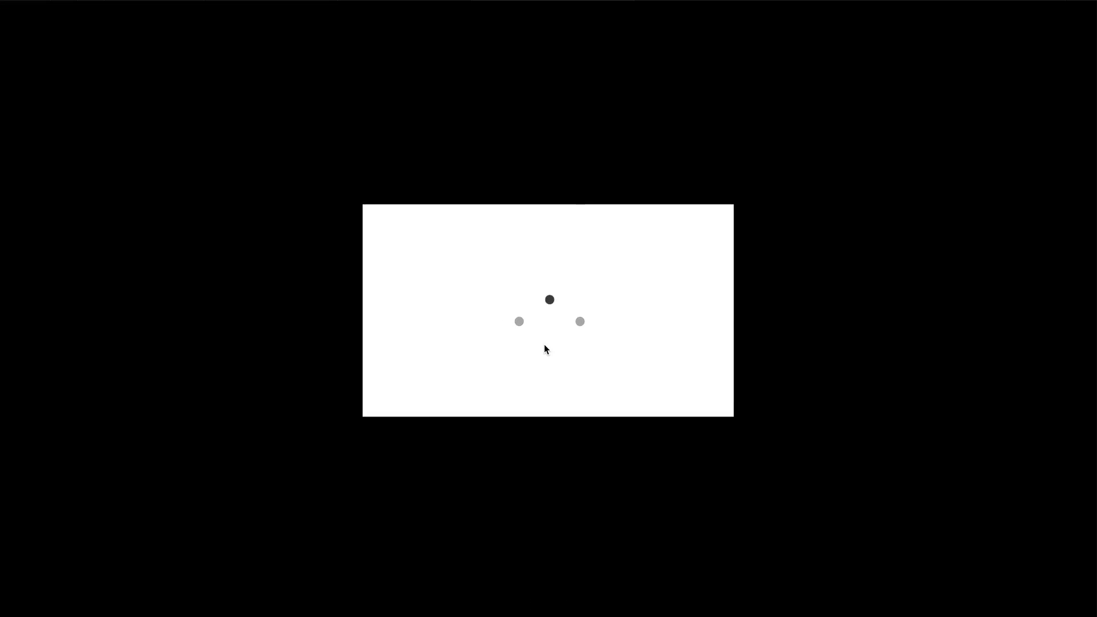
pyautogui.click(631, 0)
pyautogui.click(583, 115)
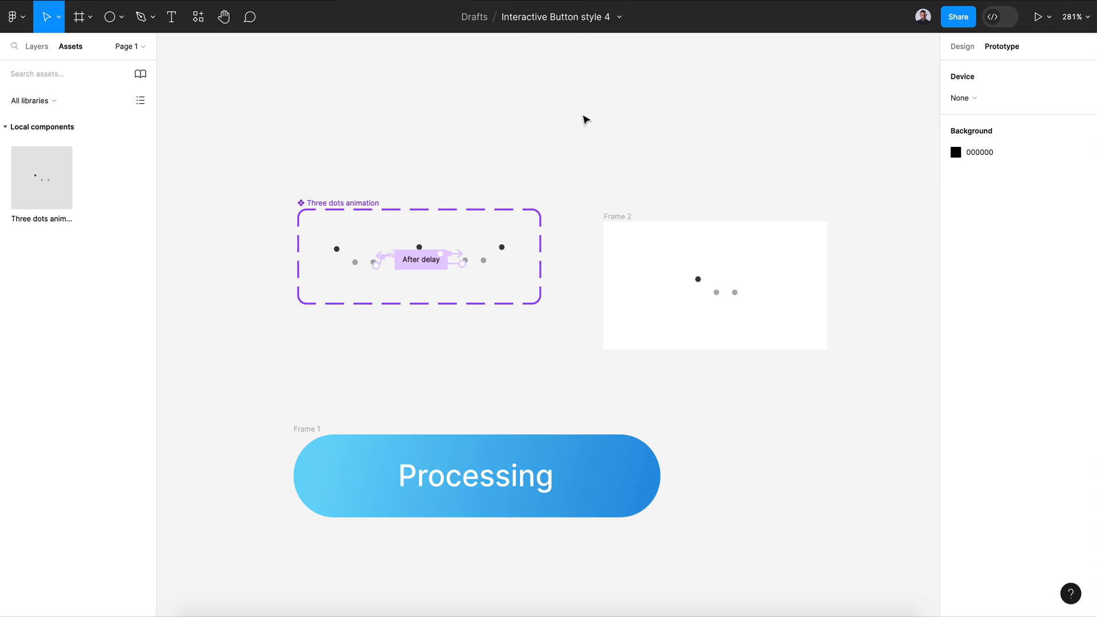
# Move the dots instance from the test frame into the blue Processing button.
pyautogui.scroll(-4, 583, 115)
pyautogui.hscroll(-3, 582, 115)
pyautogui.moveTo(790, 195)
pyautogui.mouseDown()
pyautogui.moveTo(778, 191)
pyautogui.moveTo(651, 390)
pyautogui.mouseUp()
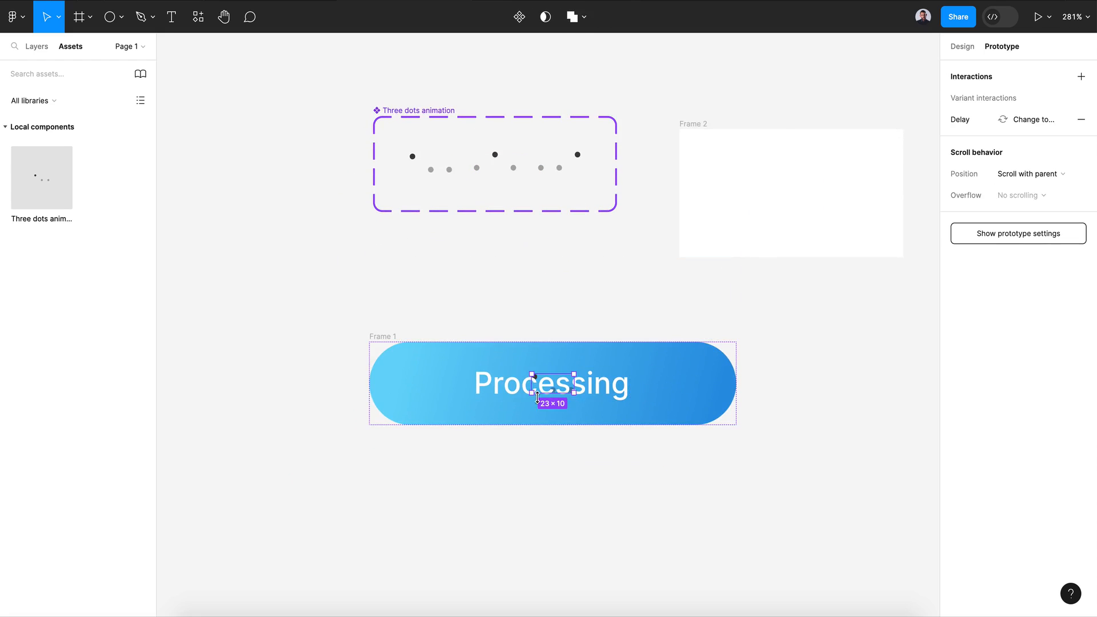
# Give the dots instance absolute position and place it just after the Processing text at X 135.5, keeping the pair centred in the button.
pyautogui.hotkey('shift', 'e')
pyautogui.click(1082, 126)
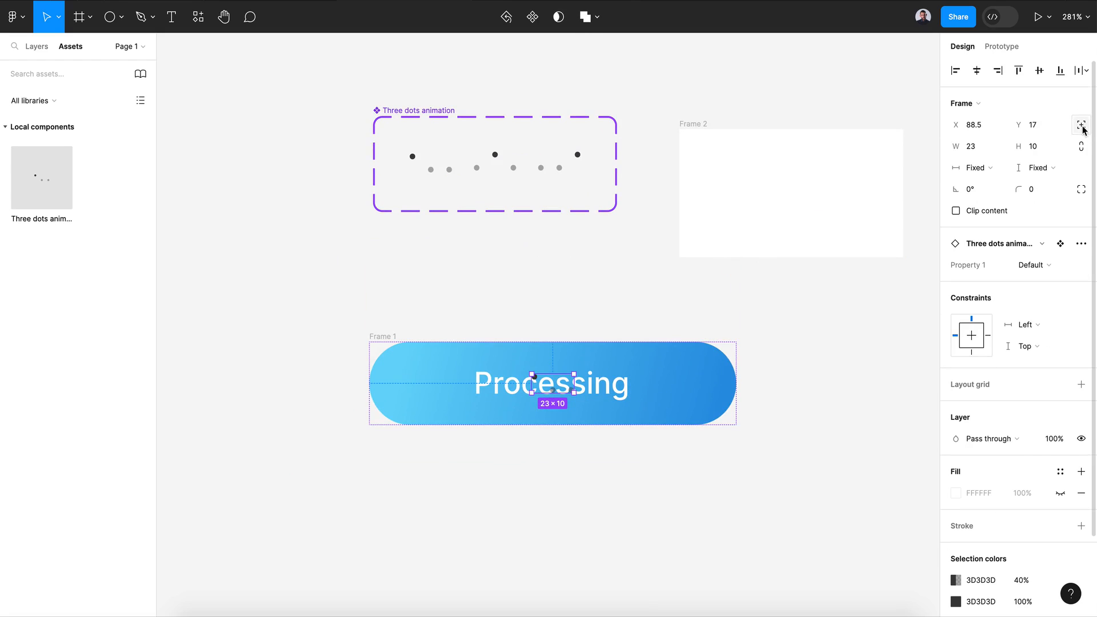
pyautogui.hotkey('shift', 'Right')
pyautogui.hotkey('shift', 'Right')
pyautogui.hotkey('shift', 'Right')
pyautogui.hotkey('shift', 'Right')
pyautogui.hotkey('shift', 'Right')
pyautogui.hotkey('shift', 'Right')
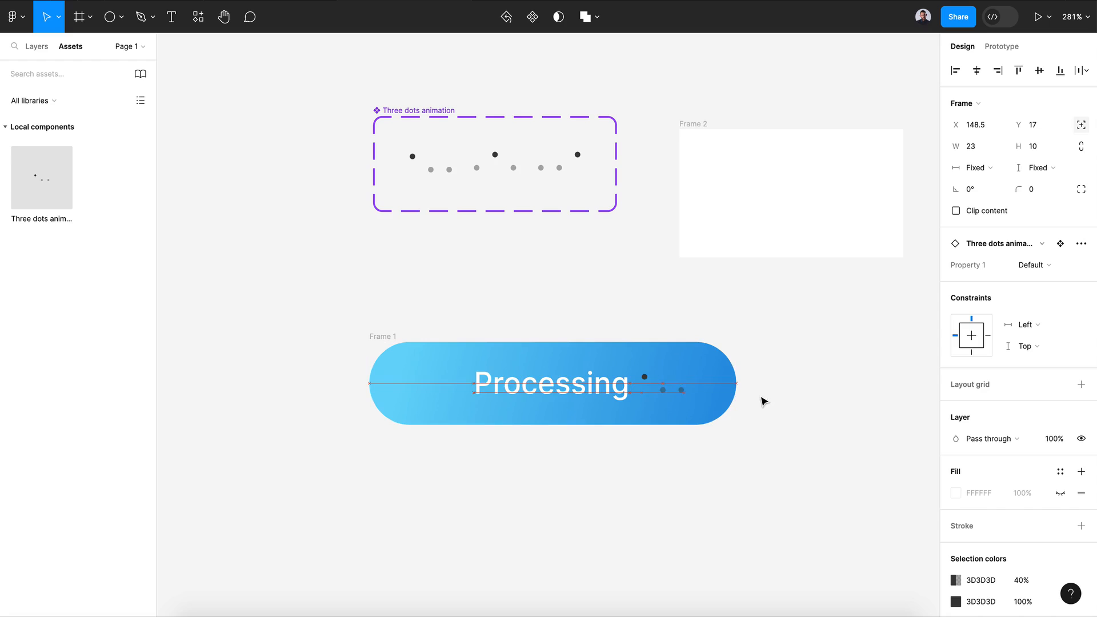
pyautogui.moveTo(613, 393); pyautogui.dragTo(595, 398)
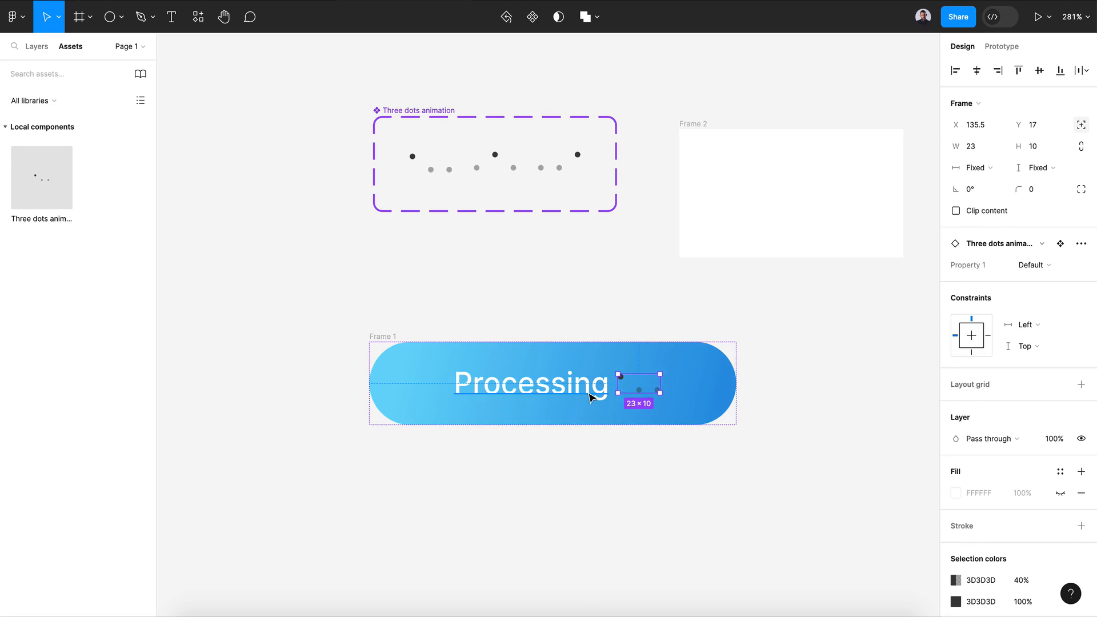
# Set the Processing text's fill to dark grey 3A3A3A.
pyautogui.click(585, 398)
pyautogui.scroll(-2, 991, 431)
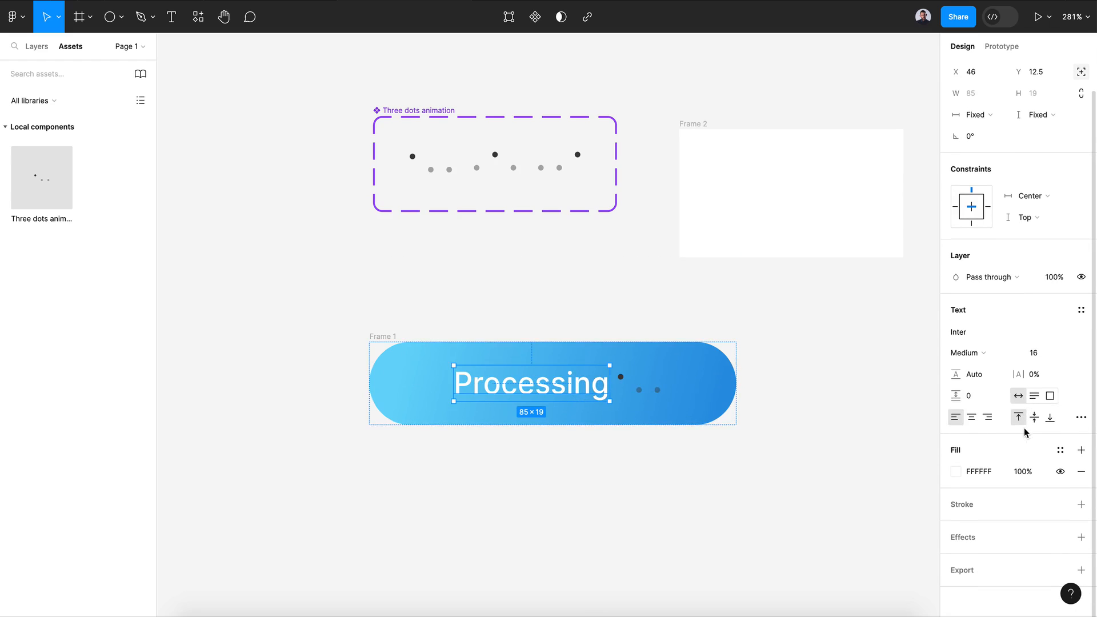
pyautogui.click(958, 474)
pyautogui.moveTo(787, 372); pyautogui.dragTo(767, 400)
pyautogui.click(926, 233)
# Move the Processing text and the dots instance together 40 px up, out of the button's clipped area.
pyautogui.click(36, 47)
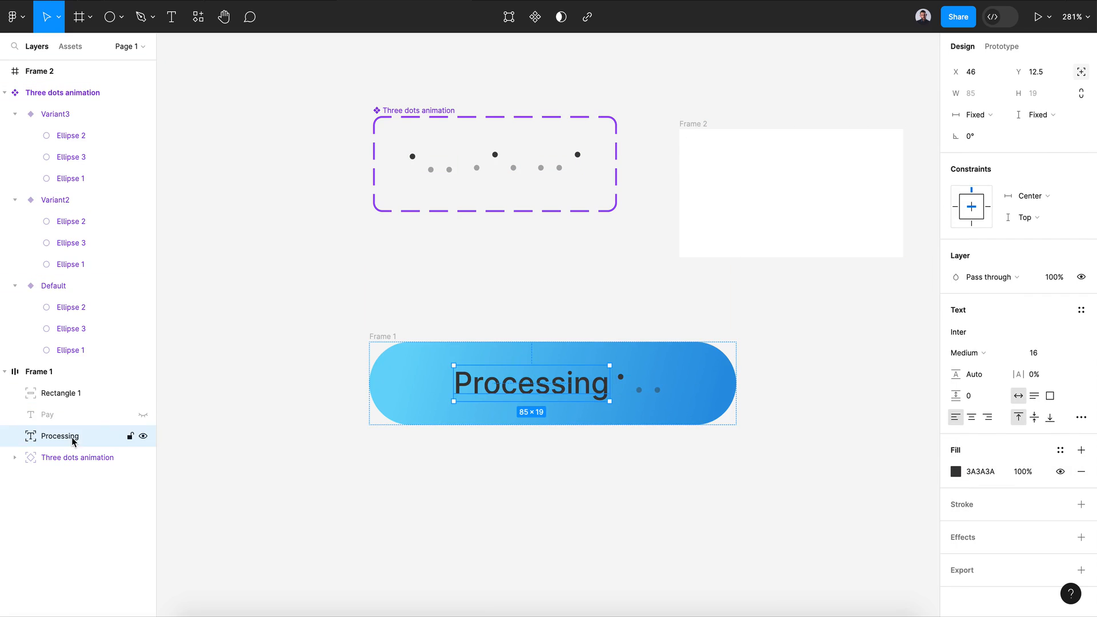
pyautogui.keyDown('shift'); pyautogui.click(74, 457); pyautogui.keyUp('shift')
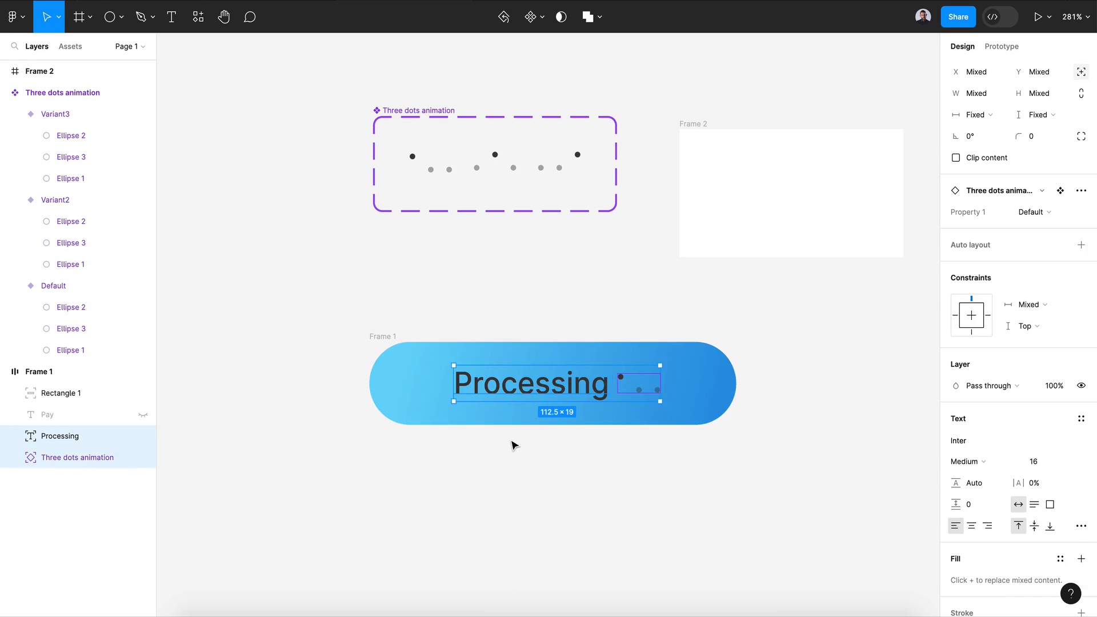
pyautogui.hotkey('shift', 'Up')
pyautogui.hotkey('shift', 'Up')
pyautogui.hotkey('shift', 'Up')
pyautogui.hotkey('shift', 'Up')
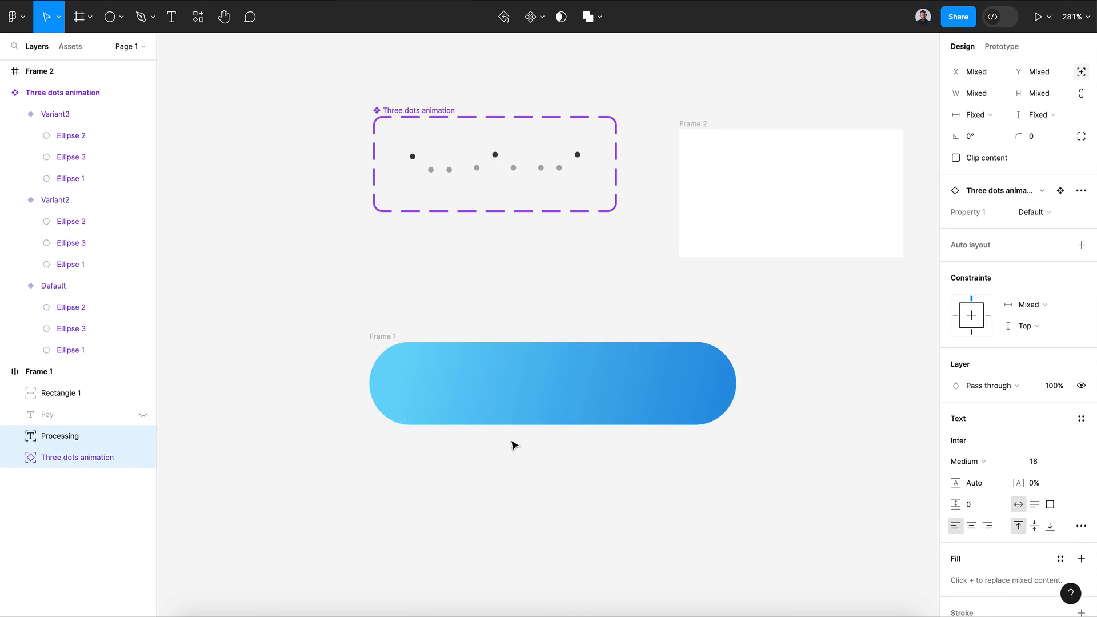
# Make the hidden Pay text layer of the button visible.
pyautogui.click(143, 414)
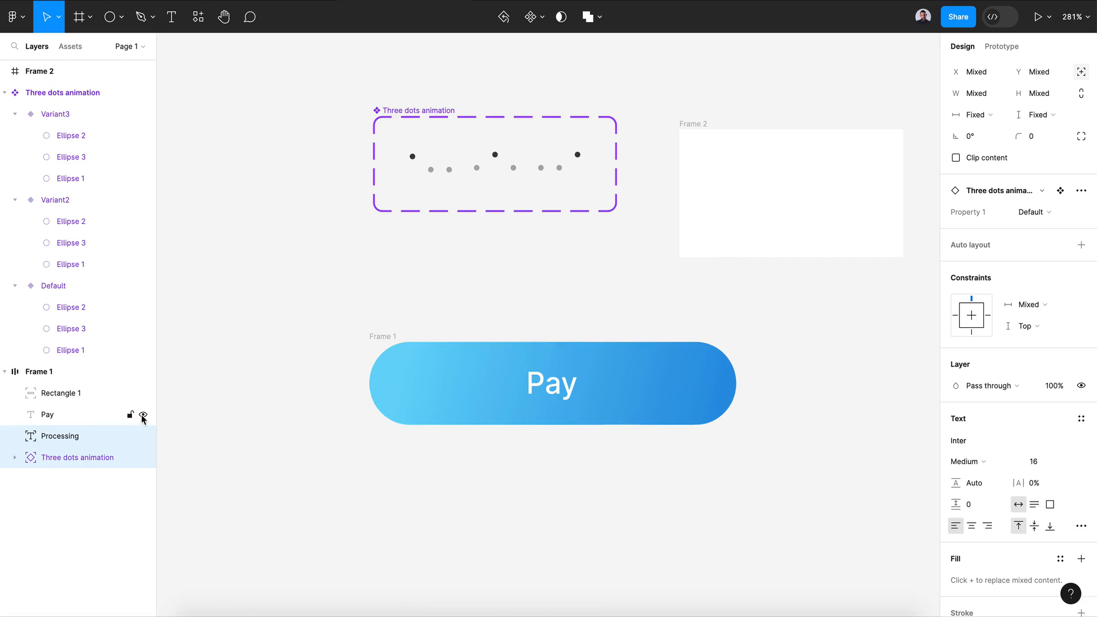
pyautogui.click(85, 418)
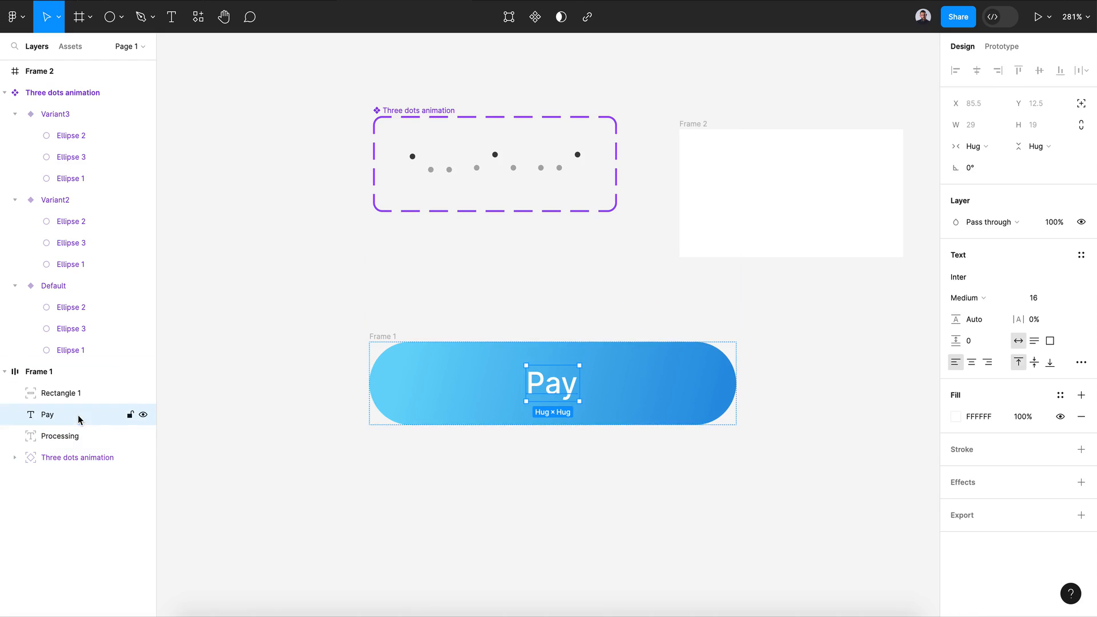
pyautogui.click(563, 471)
pyautogui.scroll(-3, 562, 470)
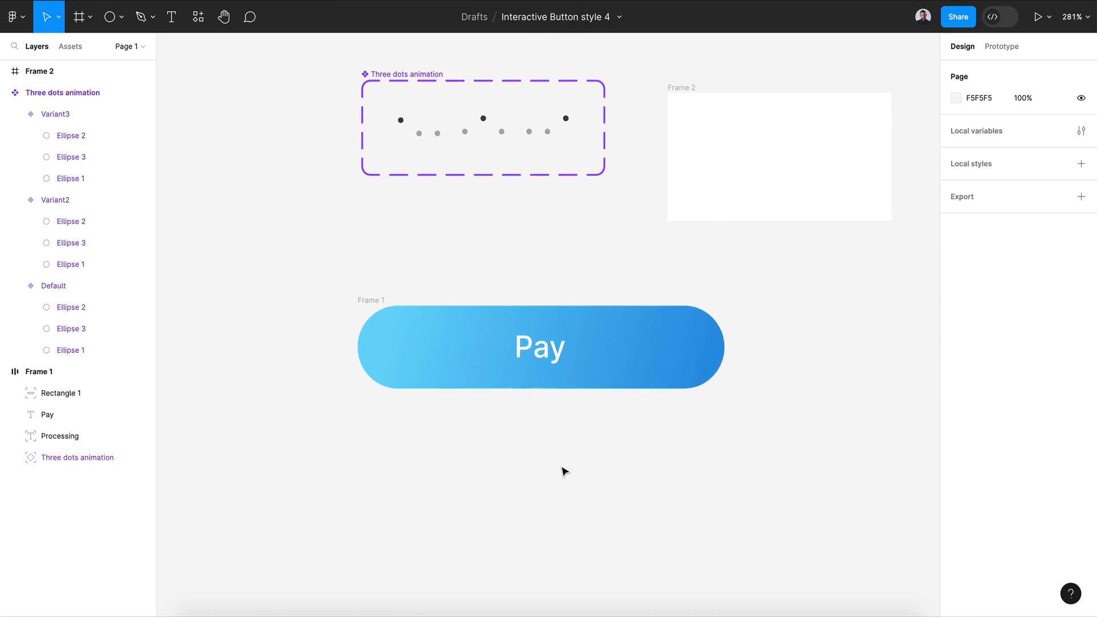
# Duplicate the Pay text inside the button and change the copy's wording to "Success!".
pyautogui.click(536, 350)
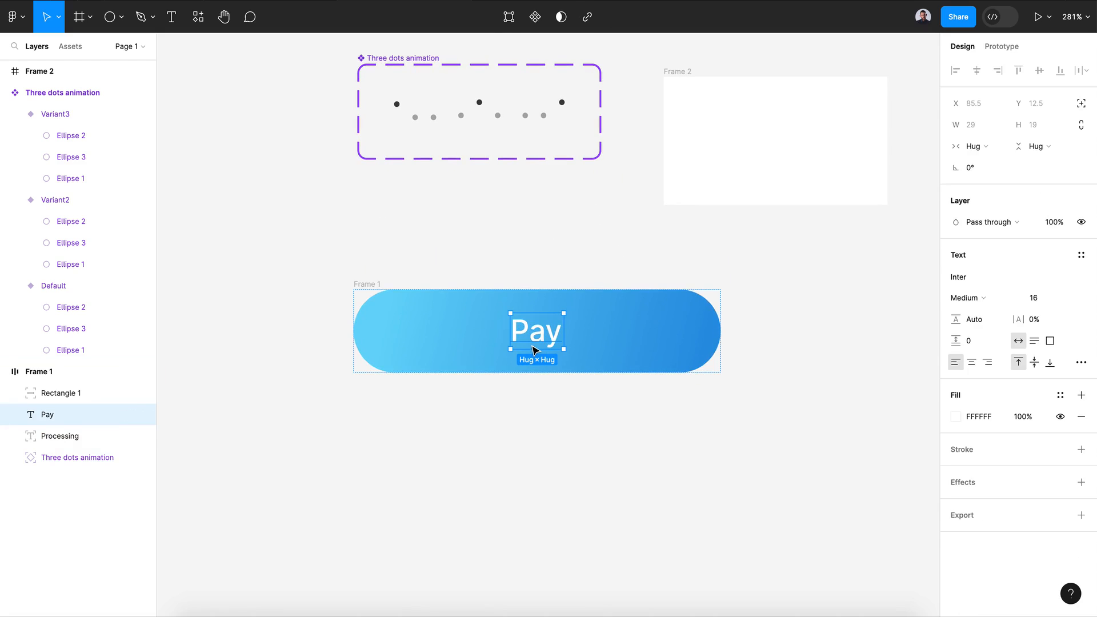
pyautogui.hotkey('ctrl', 'd')
pyautogui.doubleClick(577, 334)
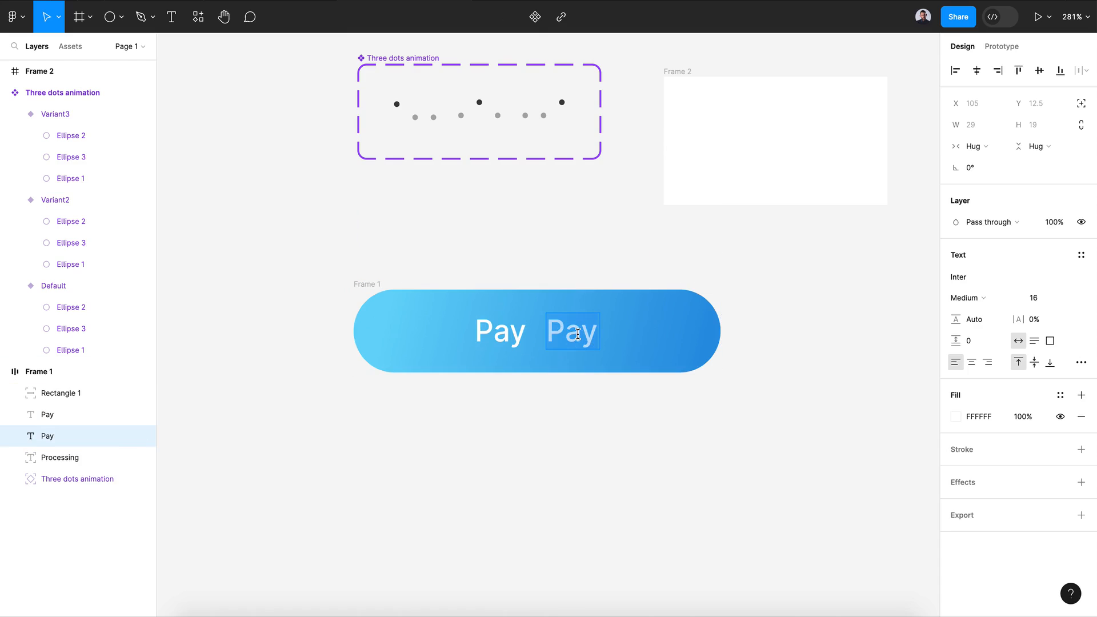
pyautogui.write('Success')
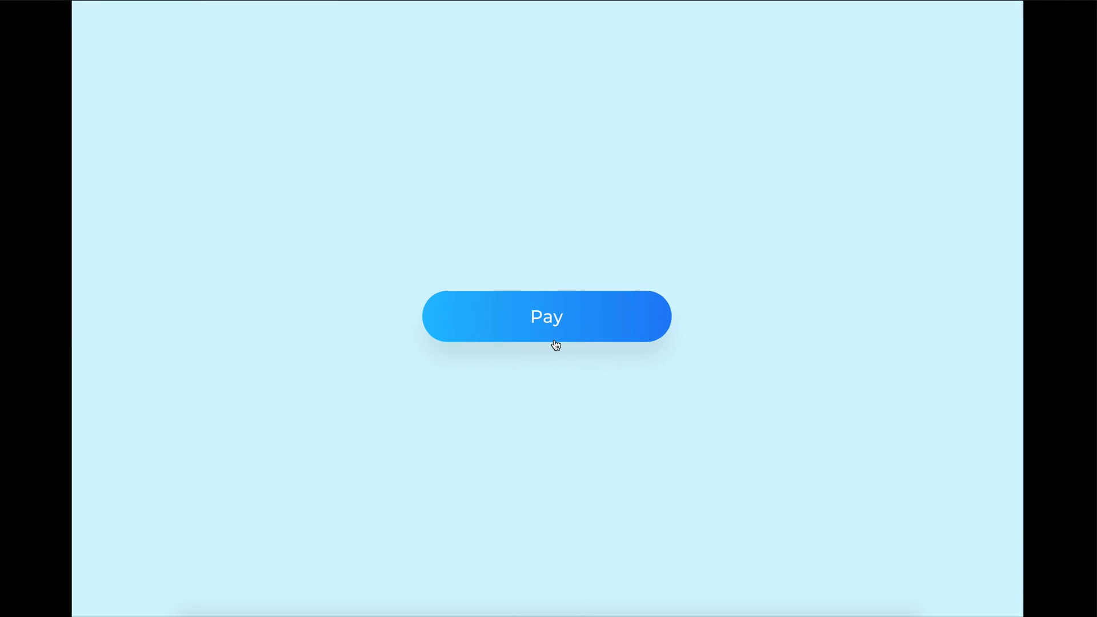
pyautogui.click(554, 340)
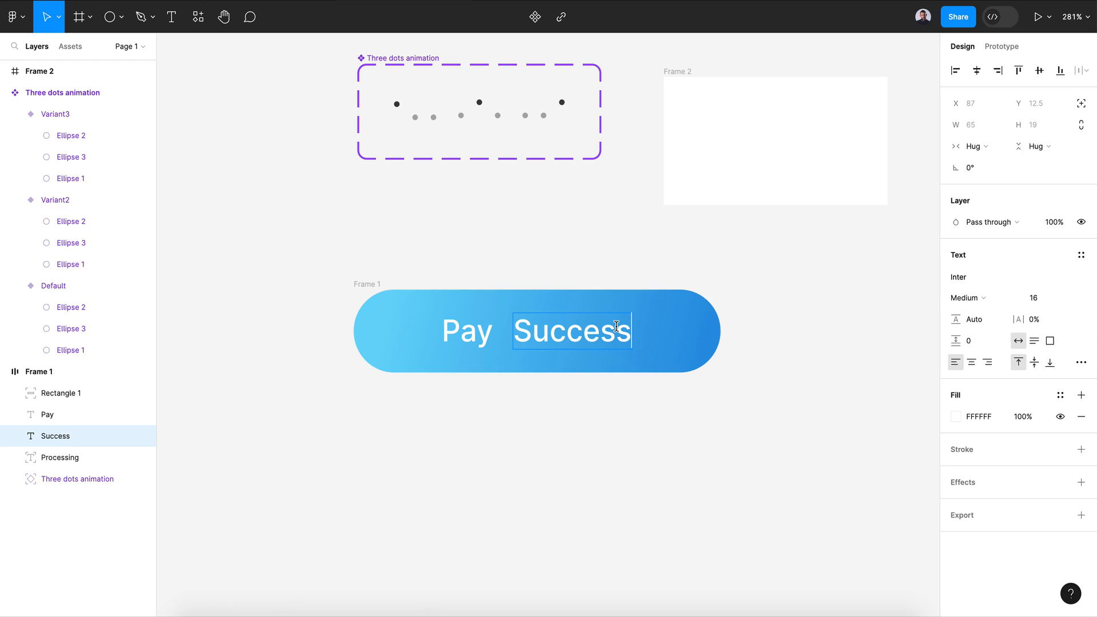
pyautogui.write('!')
pyautogui.press('Escape')
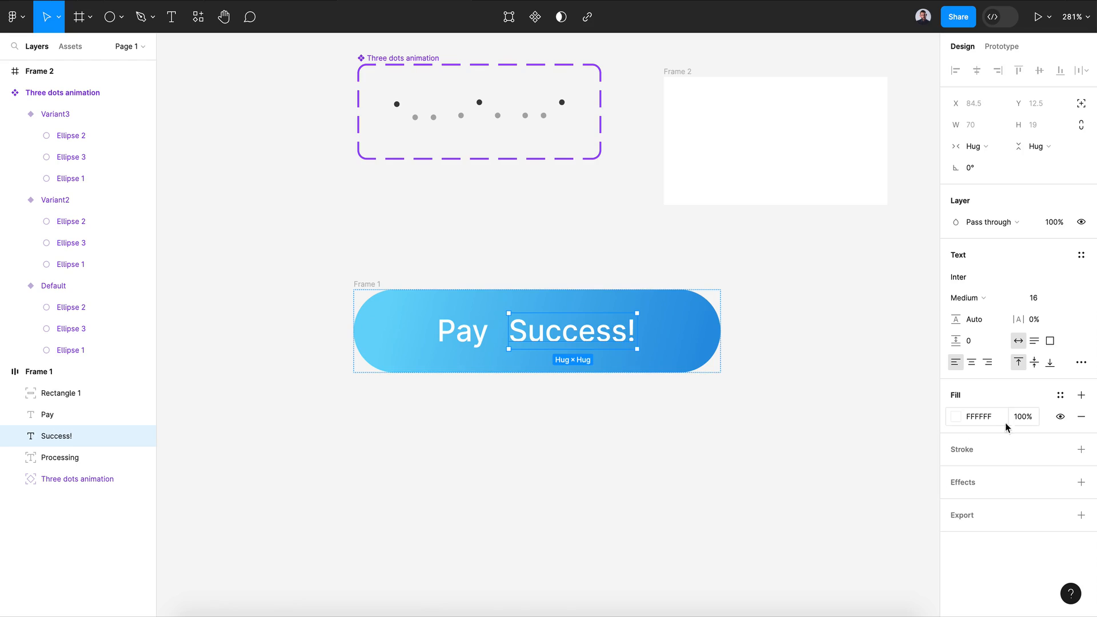
# Set the Success! text's fill to green 1EE46D.
pyautogui.click(962, 418)
pyautogui.click(961, 417)
pyautogui.click(864, 450)
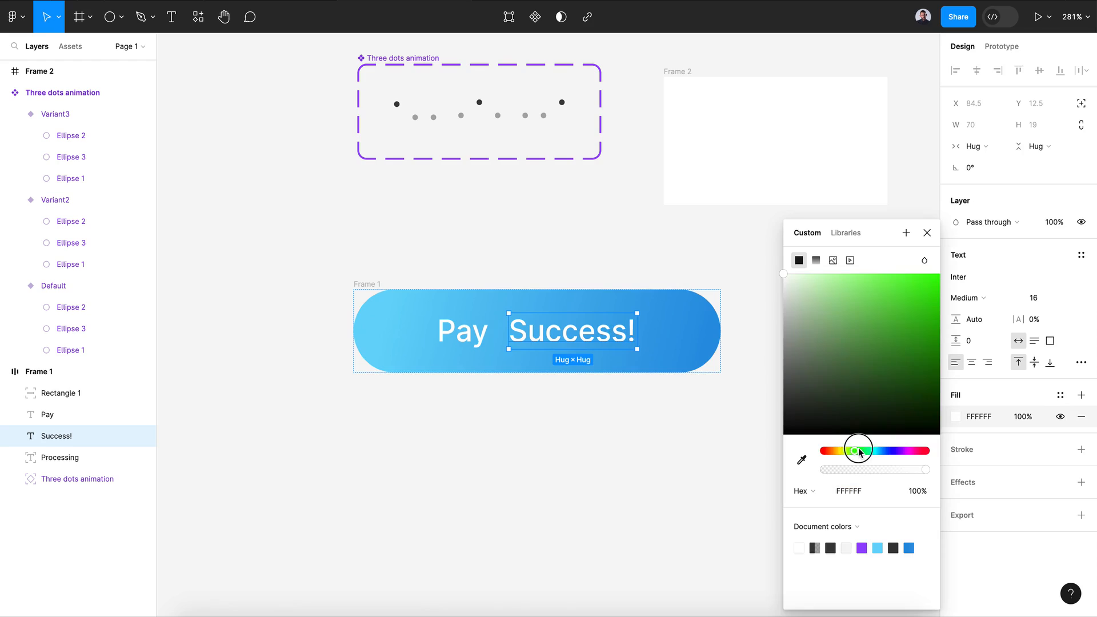
pyautogui.moveTo(932, 327); pyautogui.dragTo(919, 291)
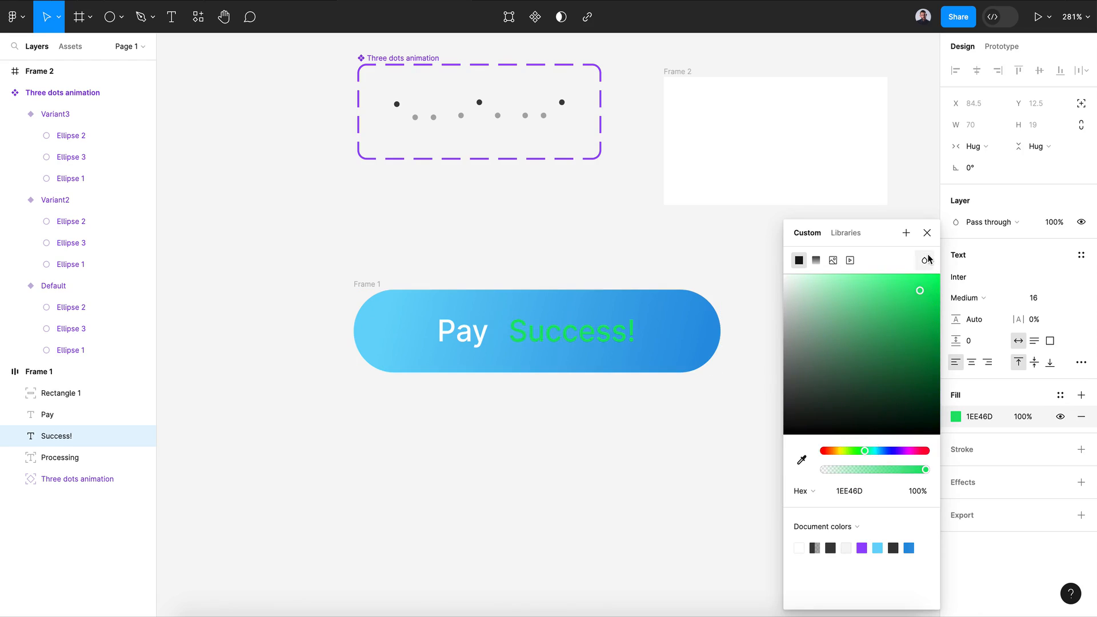
pyautogui.click(926, 233)
# Give the Success! text absolute position, centre it horizontally in the button and move it up out of view to Y -27.5.
pyautogui.click(1081, 103)
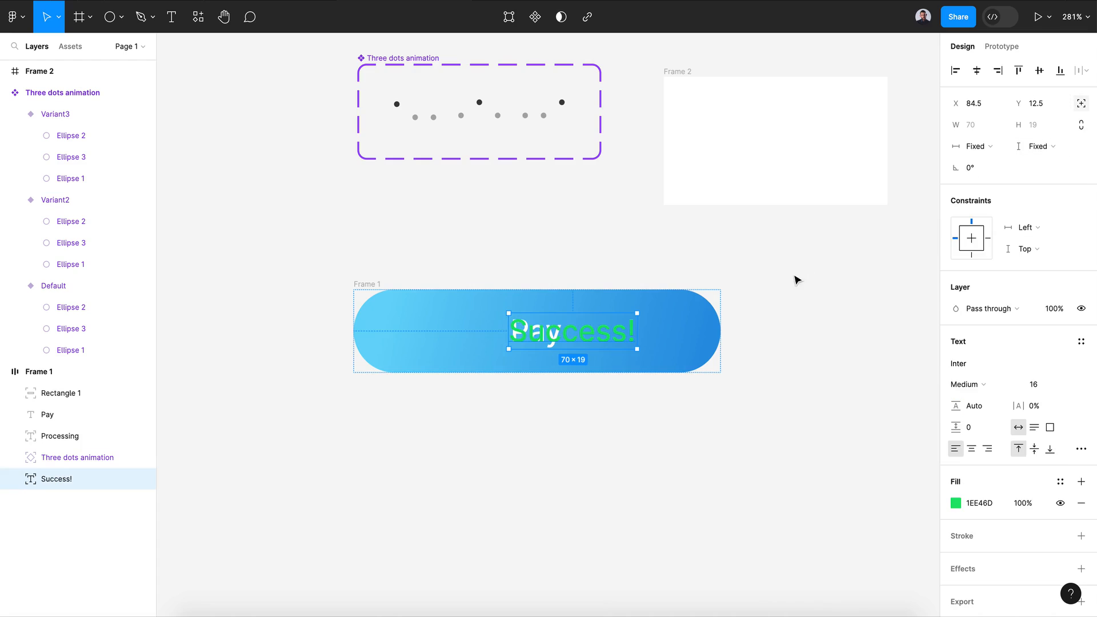
pyautogui.click(976, 70)
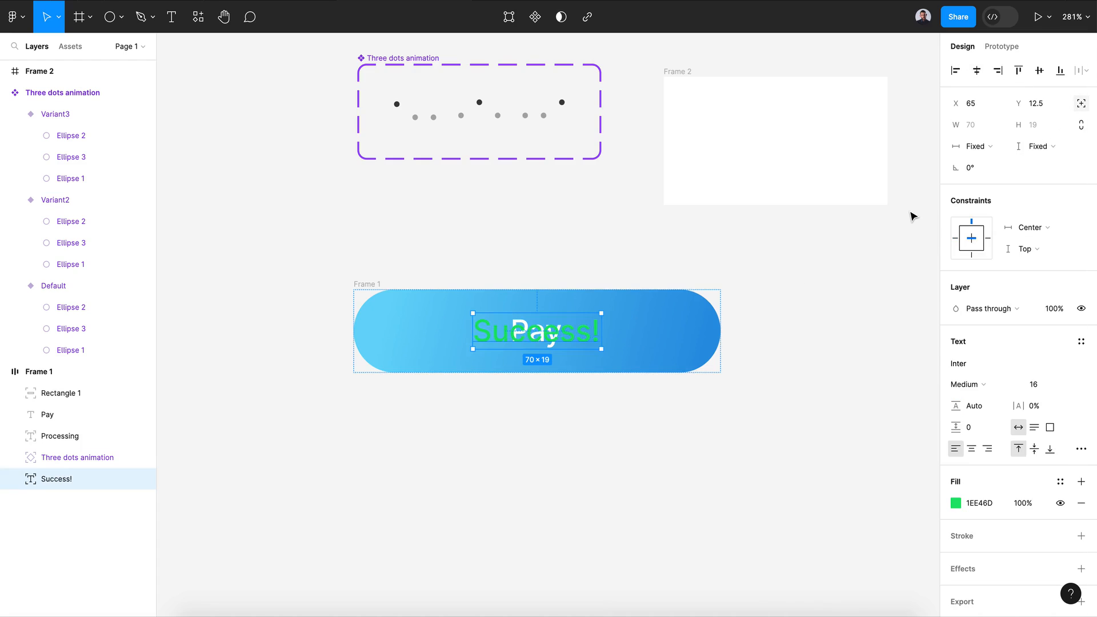
pyautogui.hotkey('shift', 'Up')
pyautogui.hotkey('shift', 'Up')
pyautogui.hotkey('shift', 'Up')
pyautogui.hotkey('shift', 'Up')
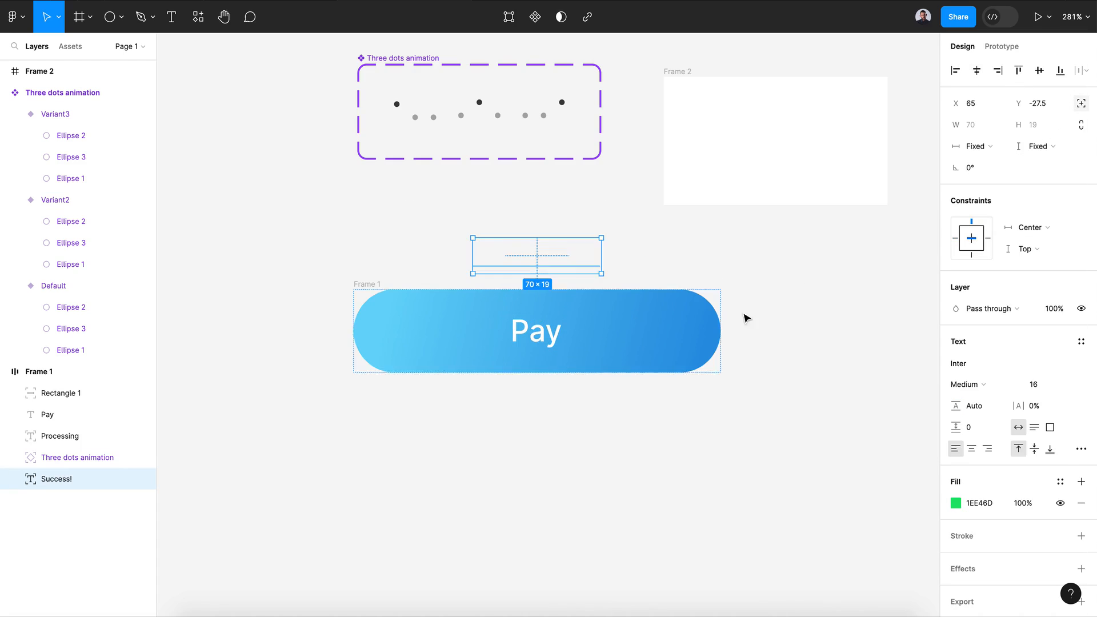
# Rename the button frame from its default name to "Button".
pyautogui.click(655, 440)
pyautogui.scroll(-3, 571, 371)
pyautogui.click(451, 266)
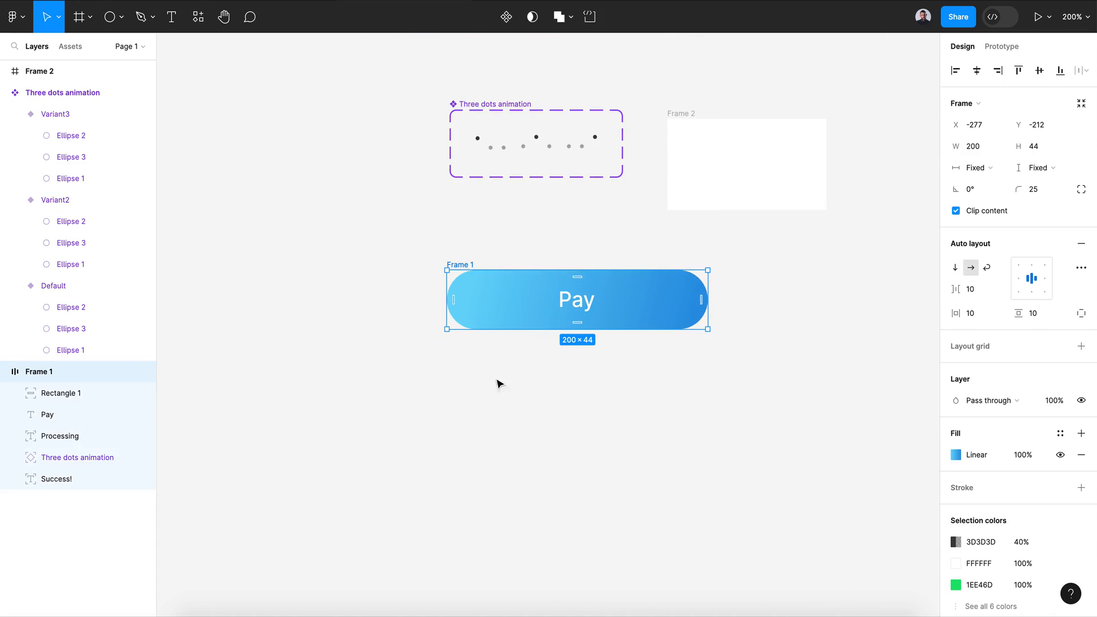
pyautogui.doubleClick(460, 264)
pyautogui.write('Button')
pyautogui.press('Return')
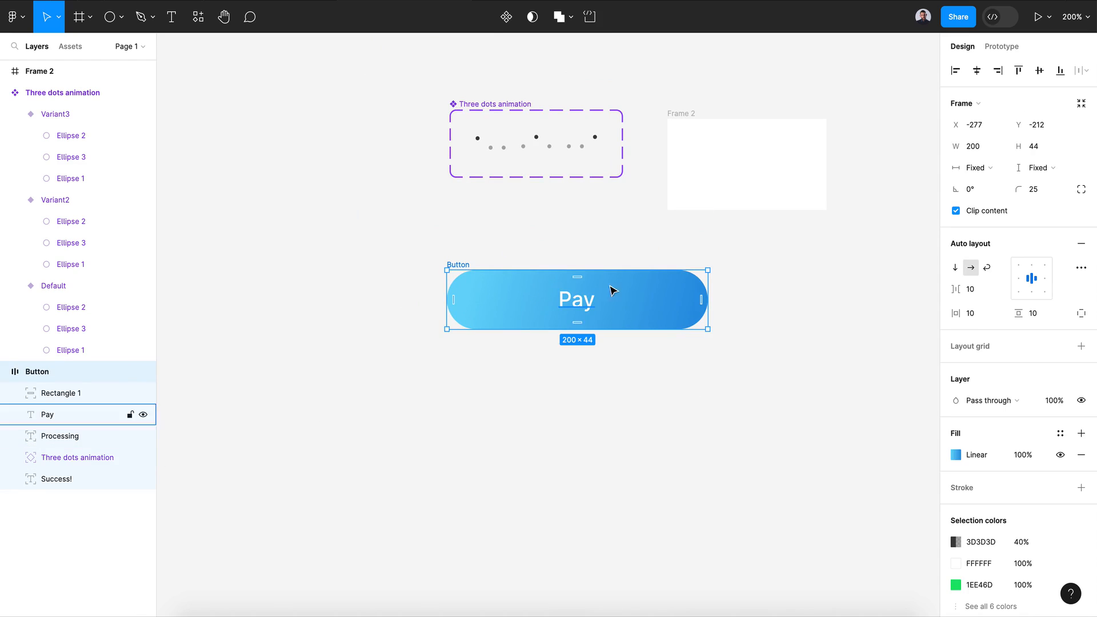
# Turn the Button frame into a component and add a second variant to it.
pyautogui.click(540, 402)
pyautogui.click(457, 266)
pyautogui.scroll(-1, 549, 387)
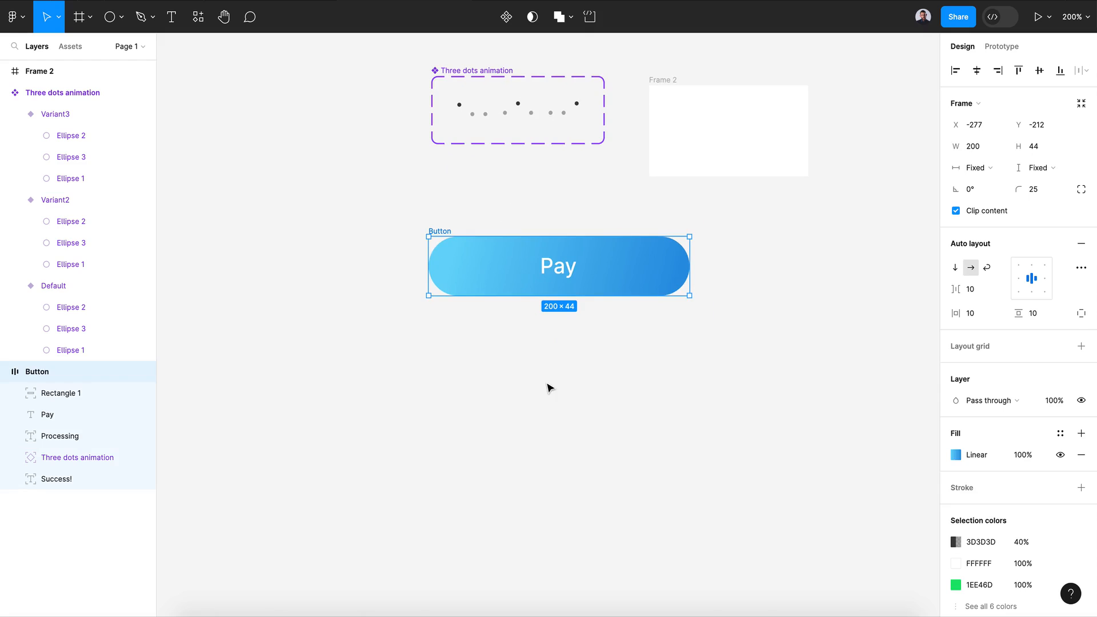
pyautogui.click(508, 25)
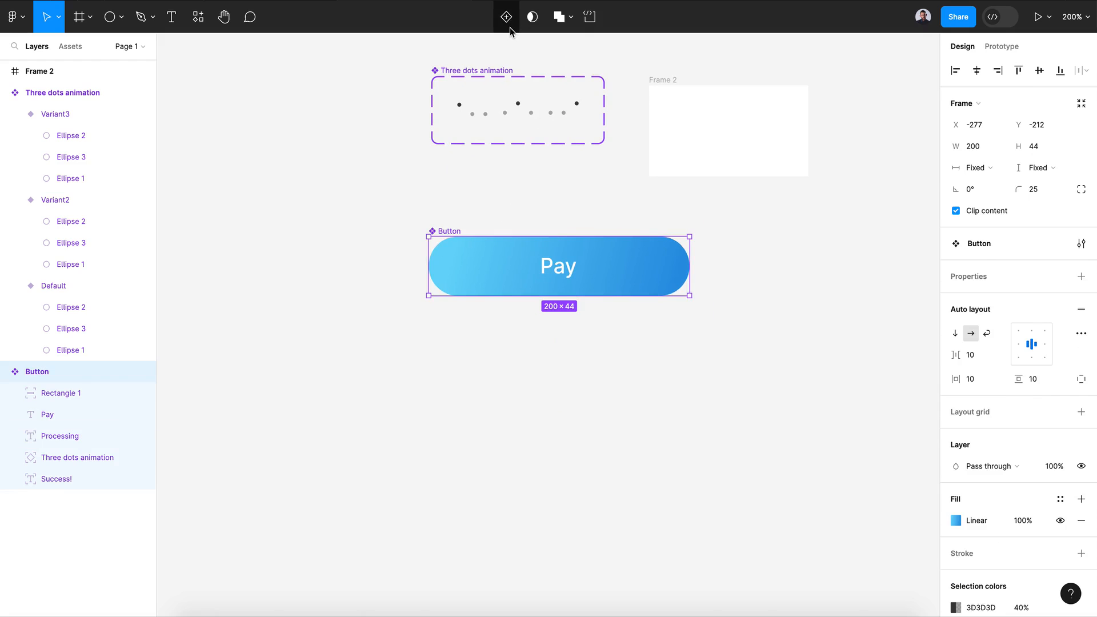
pyautogui.click(510, 27)
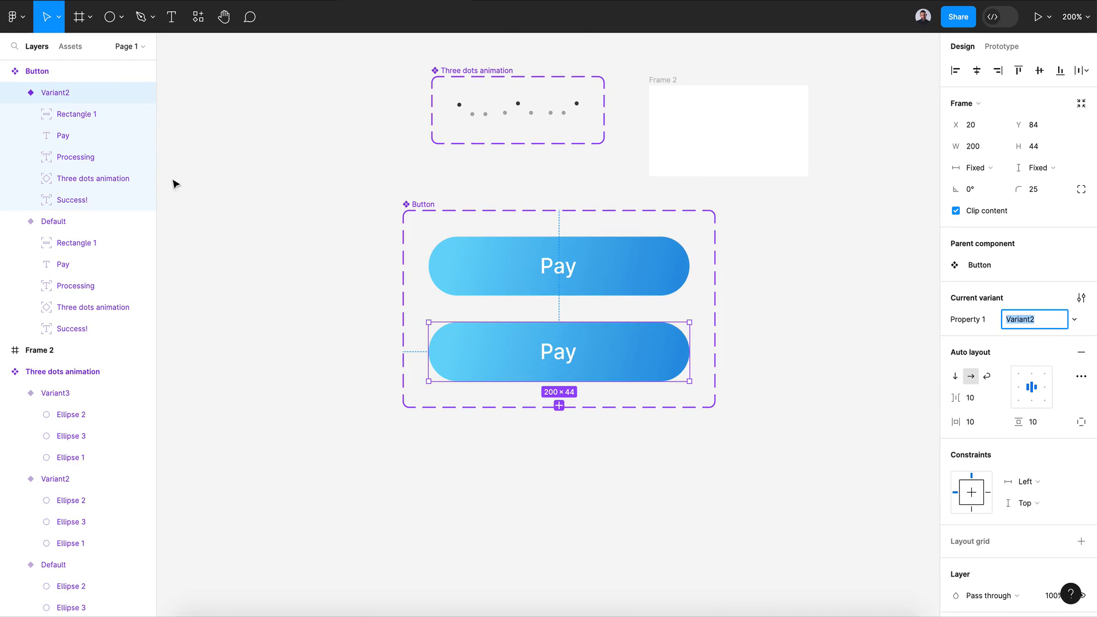
# Try to move the second variant's Rectangle 1, Pay, Processing and Three dots animation layers down together into the button.
pyautogui.click(83, 122)
pyautogui.click(78, 125)
pyautogui.click(77, 124)
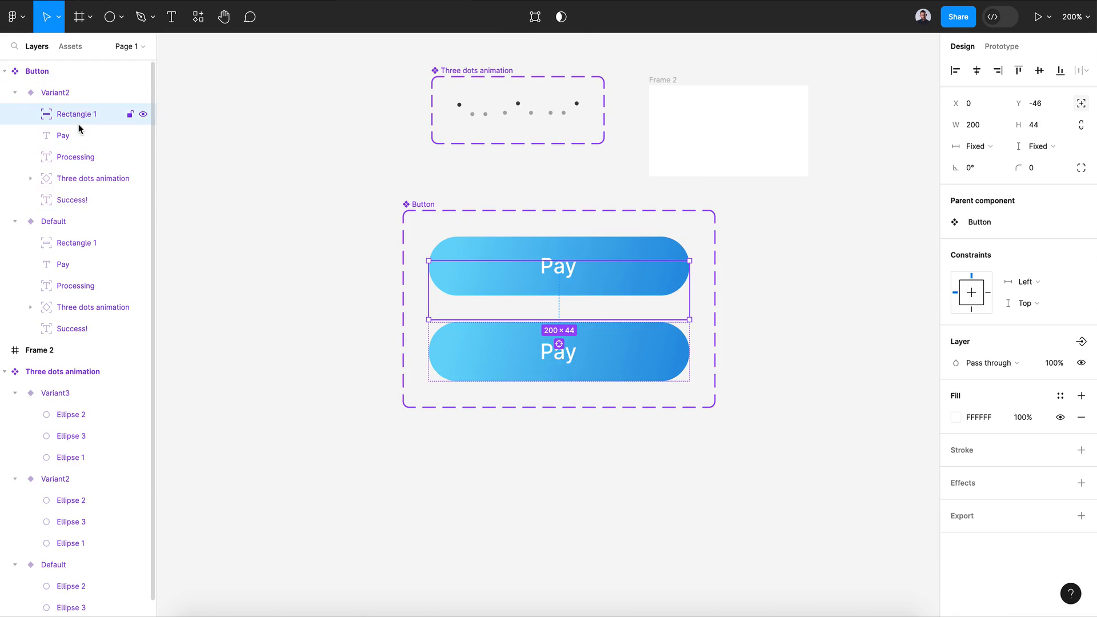
pyautogui.keyDown('shift'); pyautogui.click(78, 131); pyautogui.keyUp('shift')
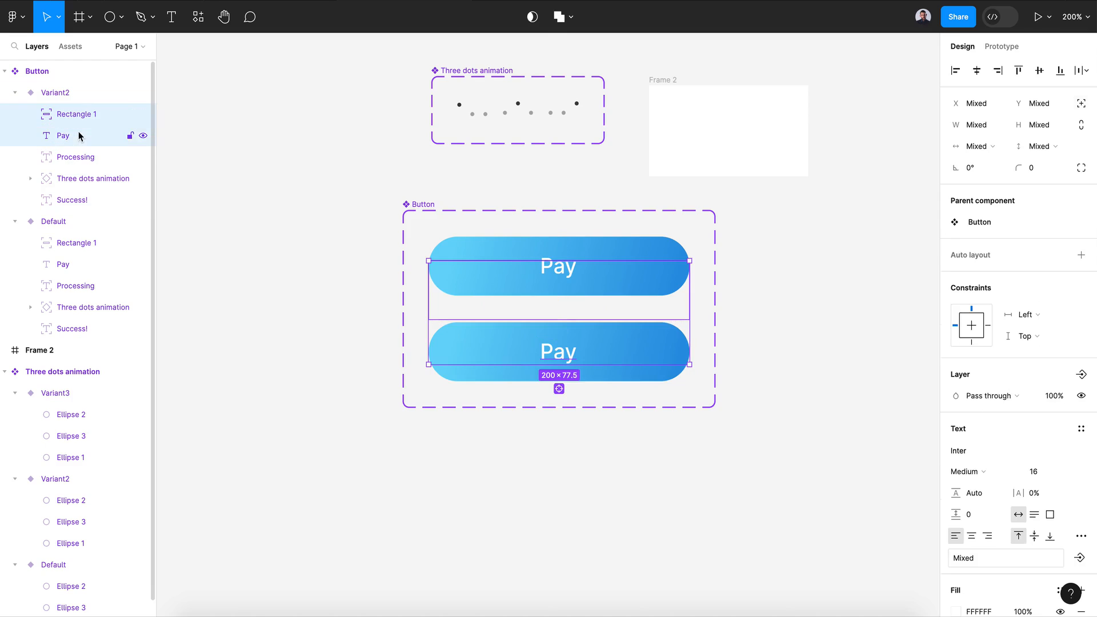
pyautogui.click(69, 117)
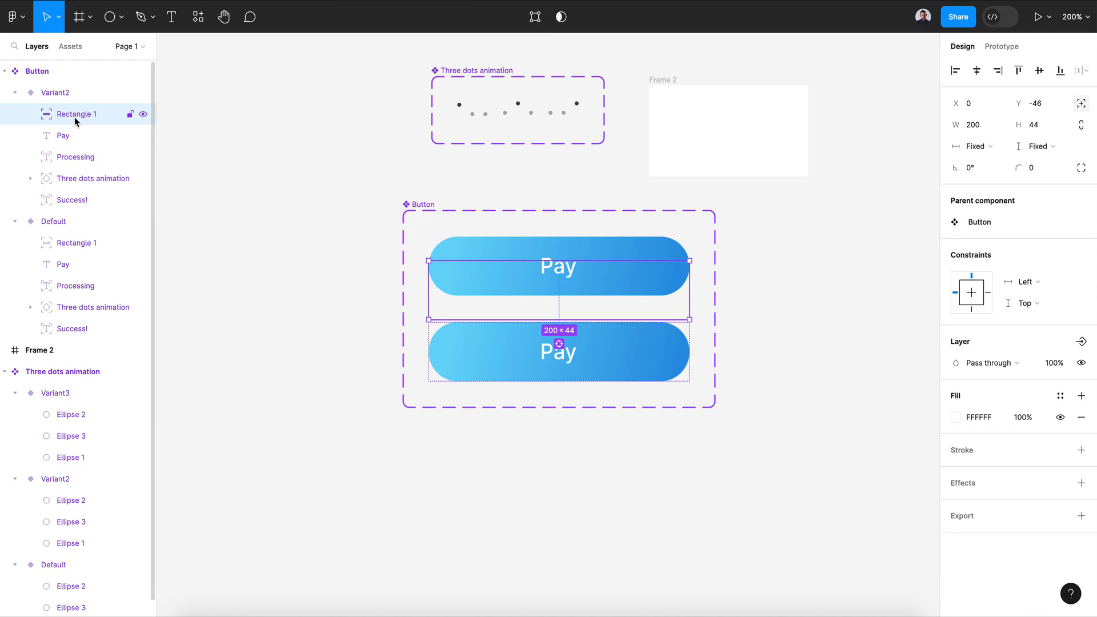
pyautogui.keyDown('shift'); pyautogui.click(61, 139); pyautogui.keyUp('shift')
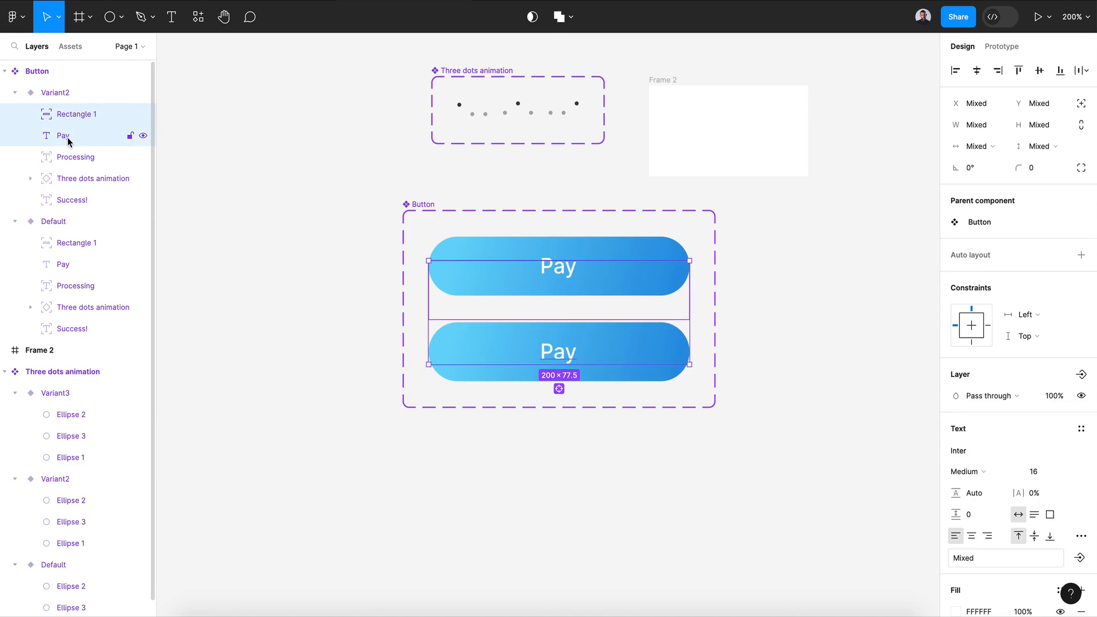
pyautogui.keyDown('shift'); pyautogui.click(79, 157); pyautogui.keyUp('shift')
pyautogui.keyDown('shift'); pyautogui.click(73, 178); pyautogui.keyUp('shift')
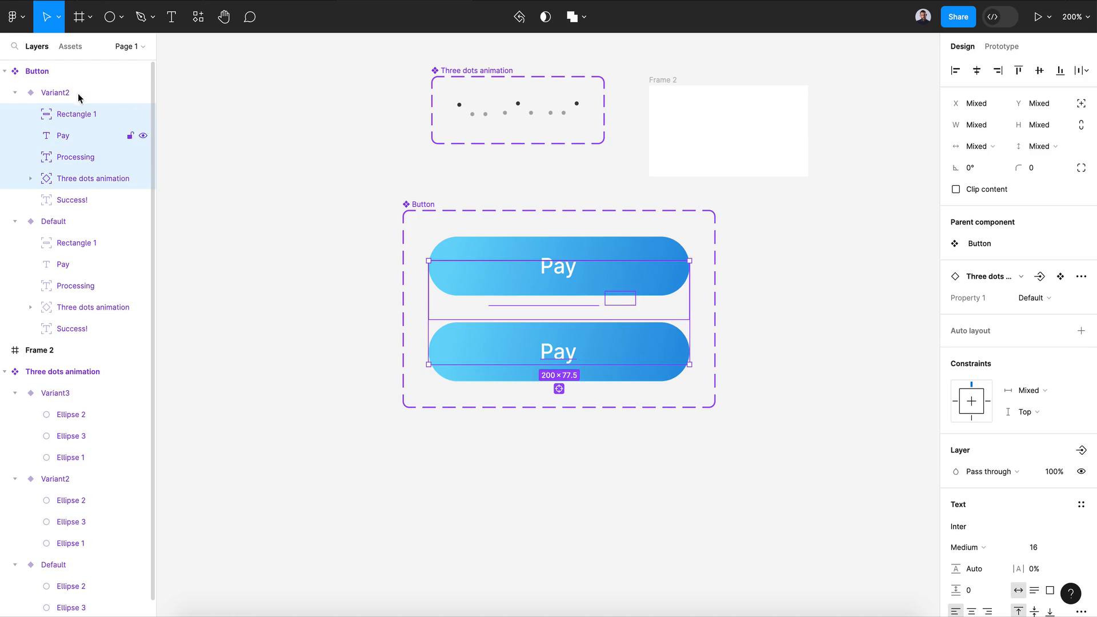
pyautogui.hotkey('shift', 'Down')
pyautogui.hotkey('shift', 'Down')
pyautogui.hotkey('shift', 'Down')
pyautogui.hotkey('shift', 'Down')
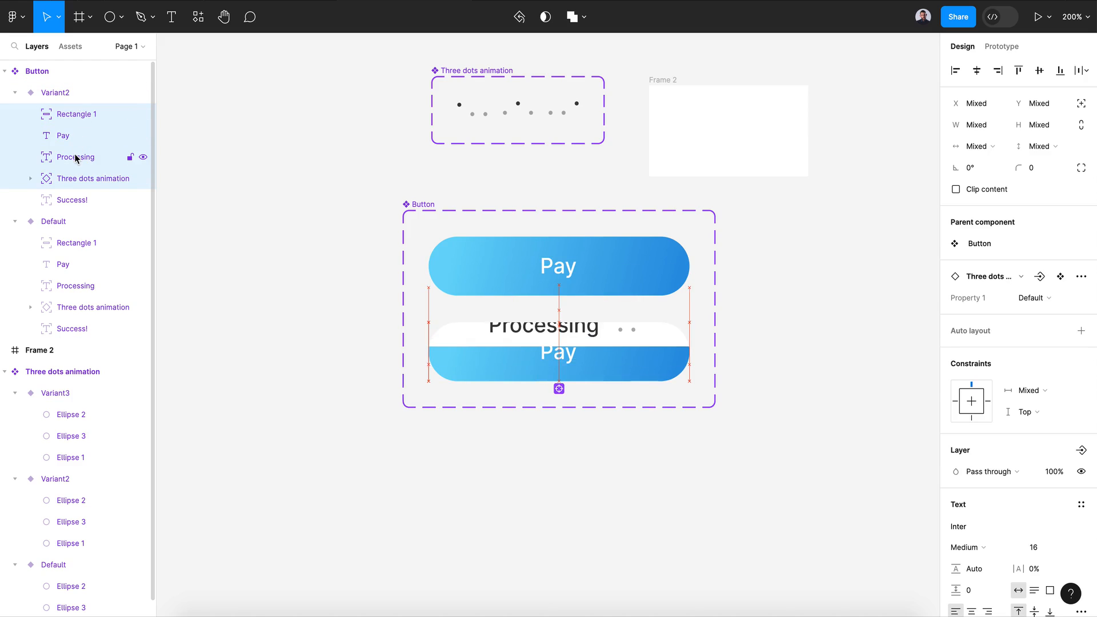
pyautogui.press('Down')
pyautogui.press('Down')
pyautogui.press('Down')
pyautogui.press('Down')
pyautogui.press('Down')
pyautogui.press('Down')
pyautogui.press('Down')
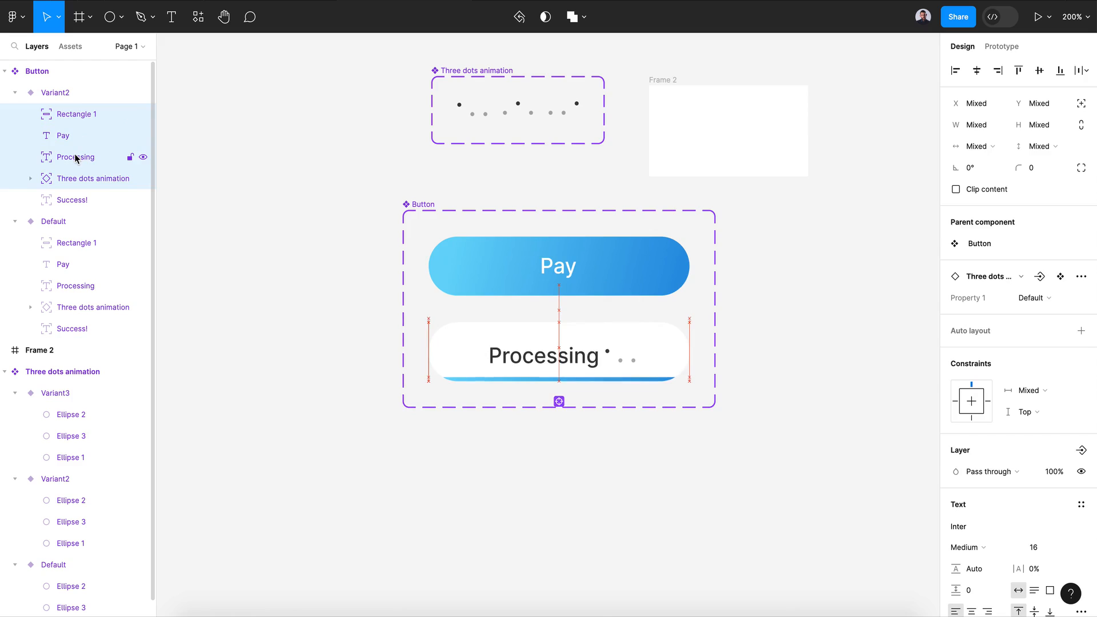
# Undo the downward move of the second variant's layers.
pyautogui.hotkey('ctrl', 'z')
pyautogui.hotkey('ctrl', 'z')
pyautogui.hotkey('ctrl', 'z')
pyautogui.hotkey('ctrl', 'z')
pyautogui.hotkey('ctrl', 'z')
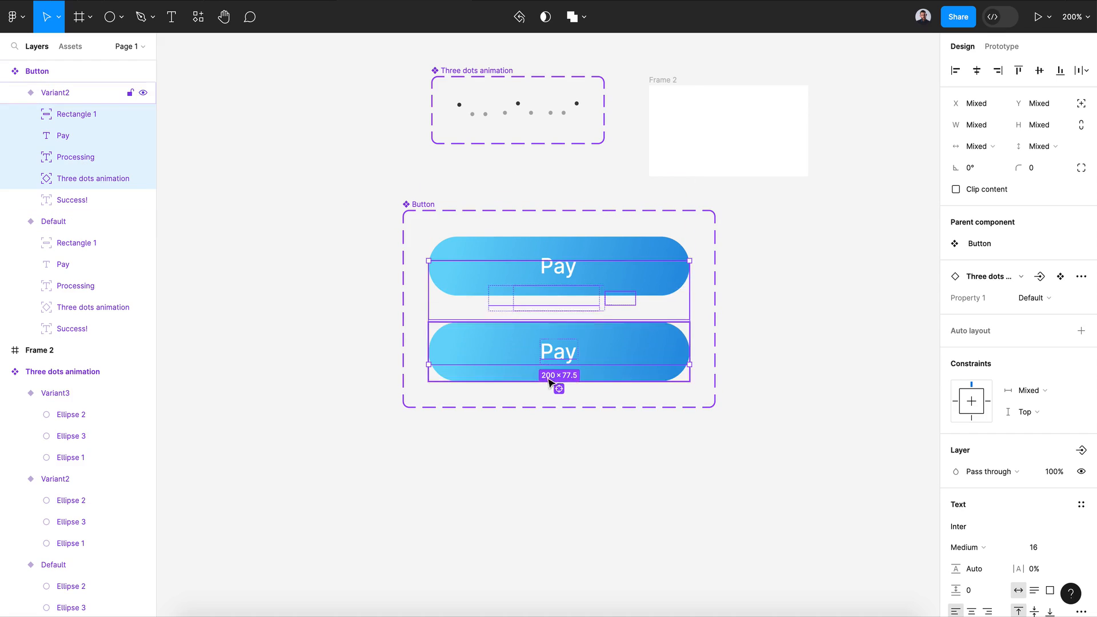
# Give the Pay text in the second Button variant absolute position.
pyautogui.click(559, 355)
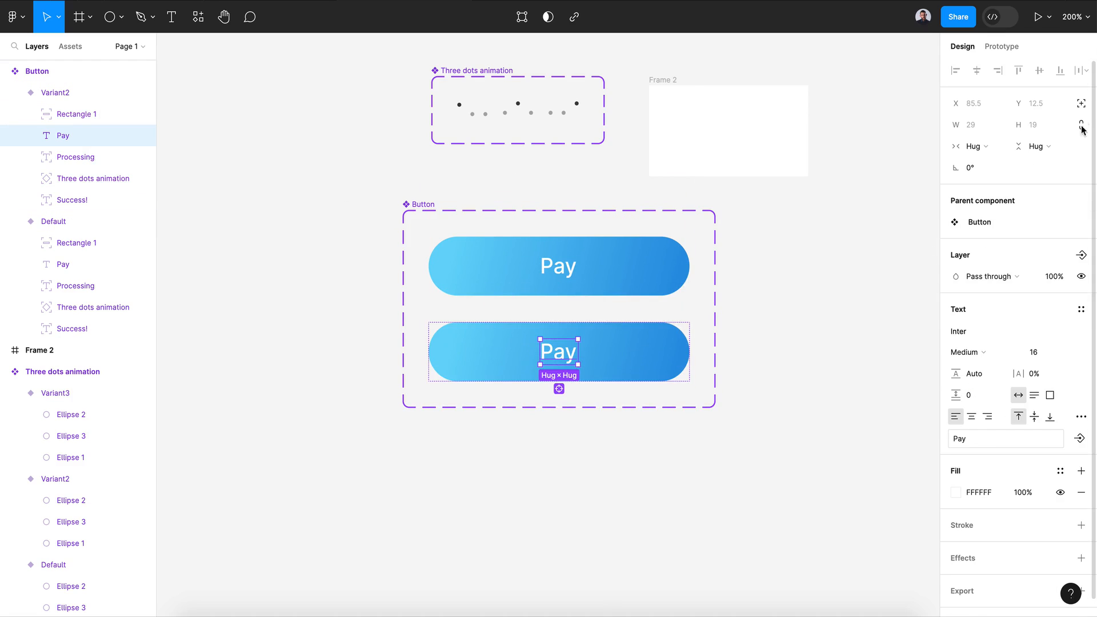
pyautogui.click(1083, 105)
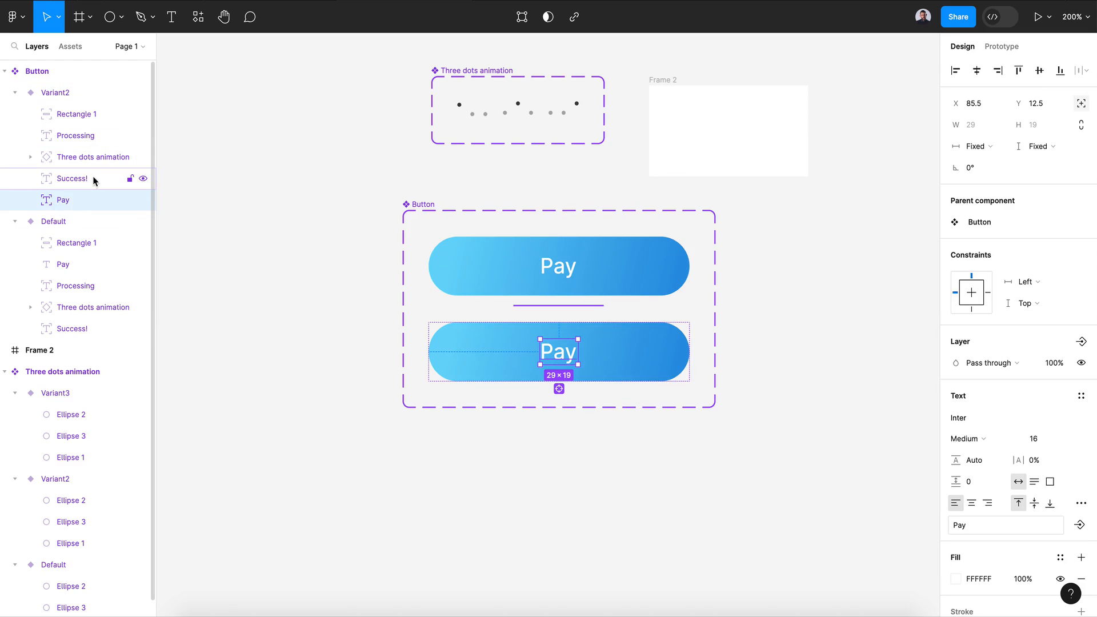
# Move the second variant's Rectangle 1, Processing, Three dots animation and Pay layers down together until Rectangle 1 covers the button.
pyautogui.click(91, 137)
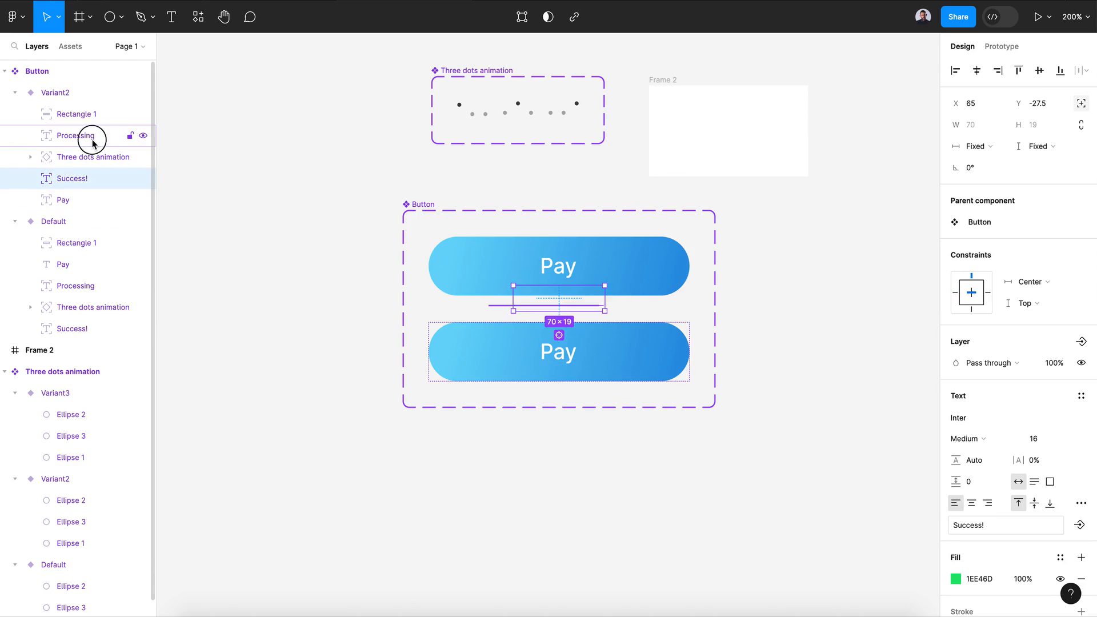
pyautogui.click(94, 113)
pyautogui.keyDown('shift'); pyautogui.click(92, 197); pyautogui.keyUp('shift')
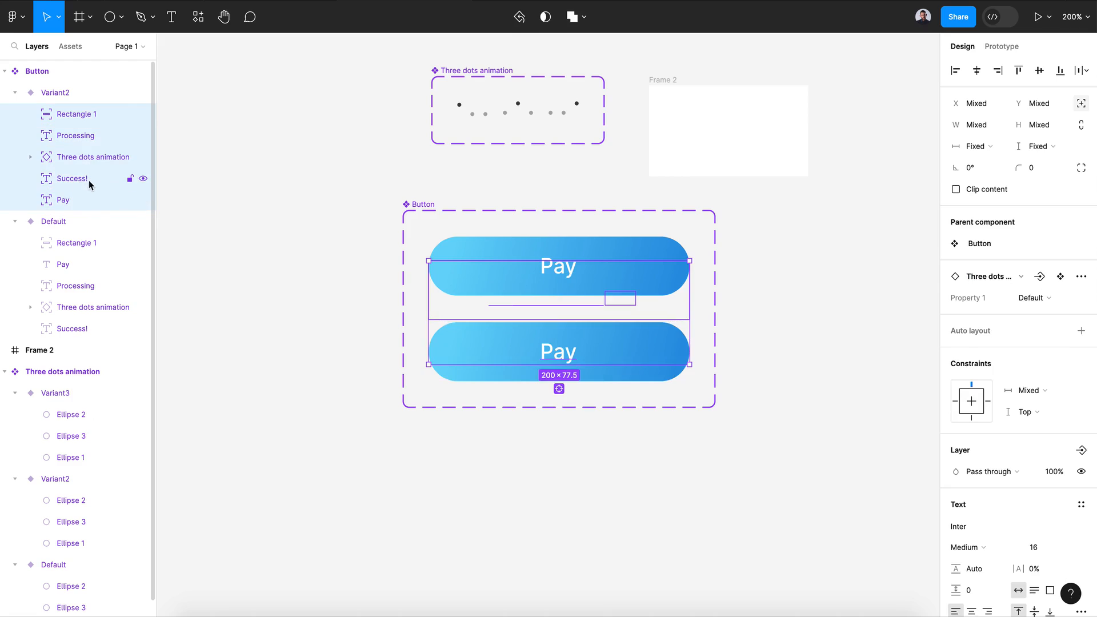
pyautogui.rightClick(88, 180)
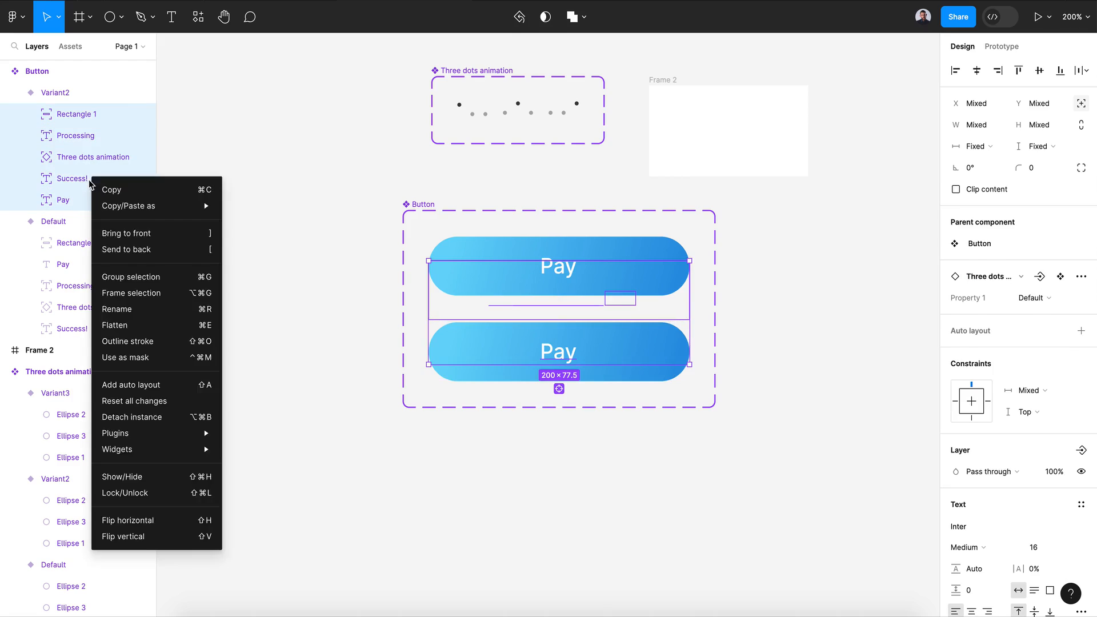
pyautogui.click(88, 157)
pyautogui.keyDown('shift'); pyautogui.click(86, 116); pyautogui.keyUp('shift')
pyautogui.keyDown('super'); pyautogui.click(93, 197); pyautogui.keyUp('super')
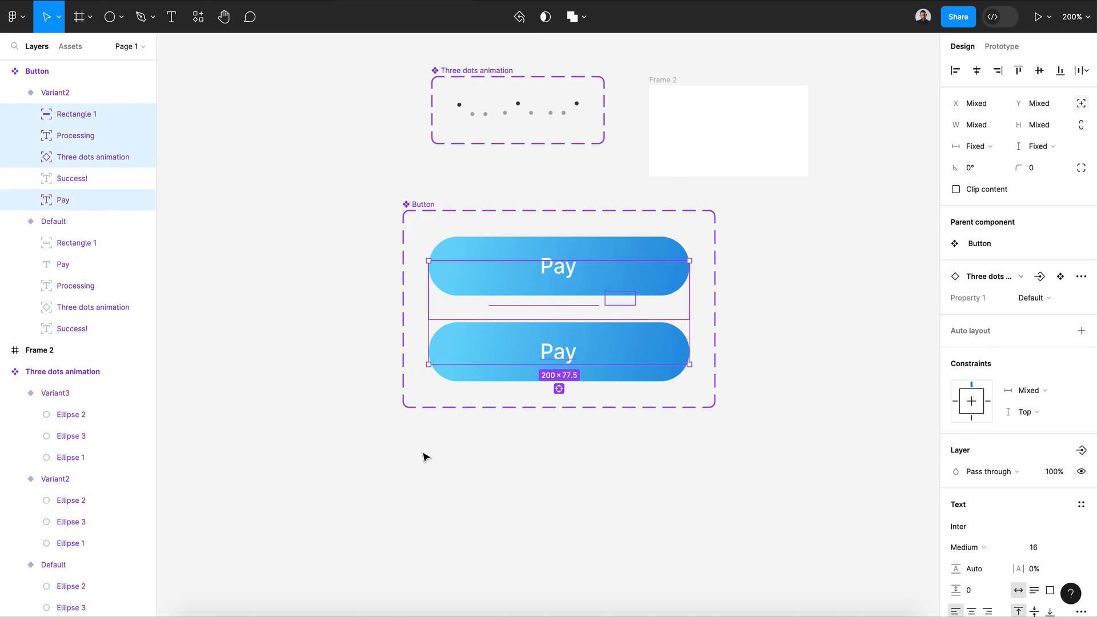
pyautogui.hotkey('shift', 'Down')
pyautogui.hotkey('shift', 'Down')
pyautogui.hotkey('shift', 'Down')
pyautogui.hotkey('shift', 'Down')
pyautogui.press('Down')
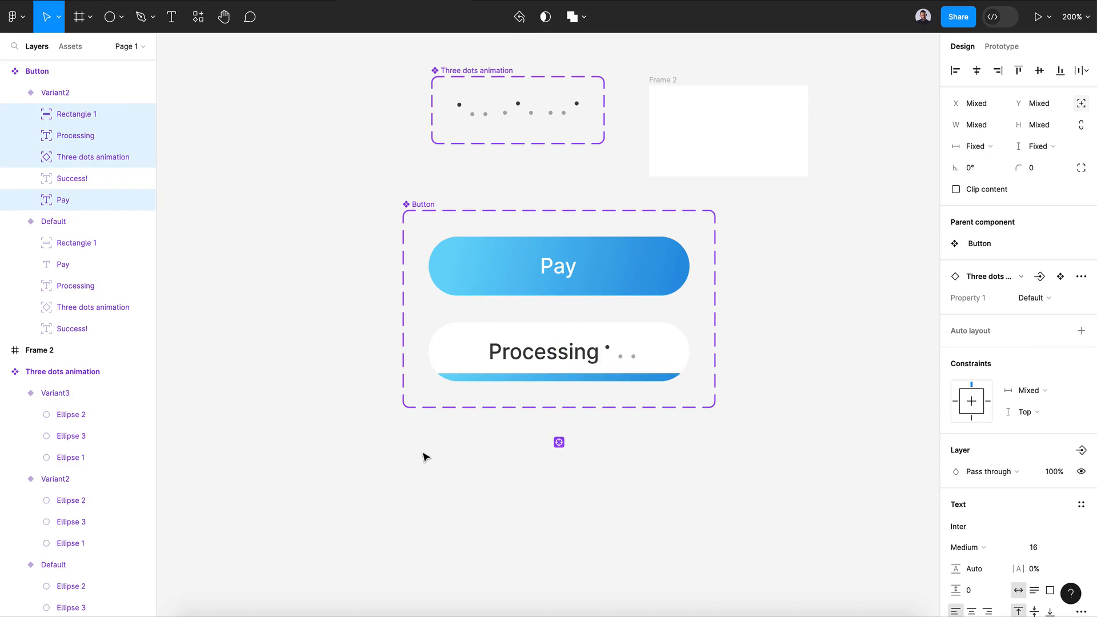
pyautogui.press('Down')
pyautogui.press('Down')
pyautogui.press('Down')
pyautogui.press('Down')
pyautogui.press('Down')
pyautogui.press('Down')
pyautogui.press('Down')
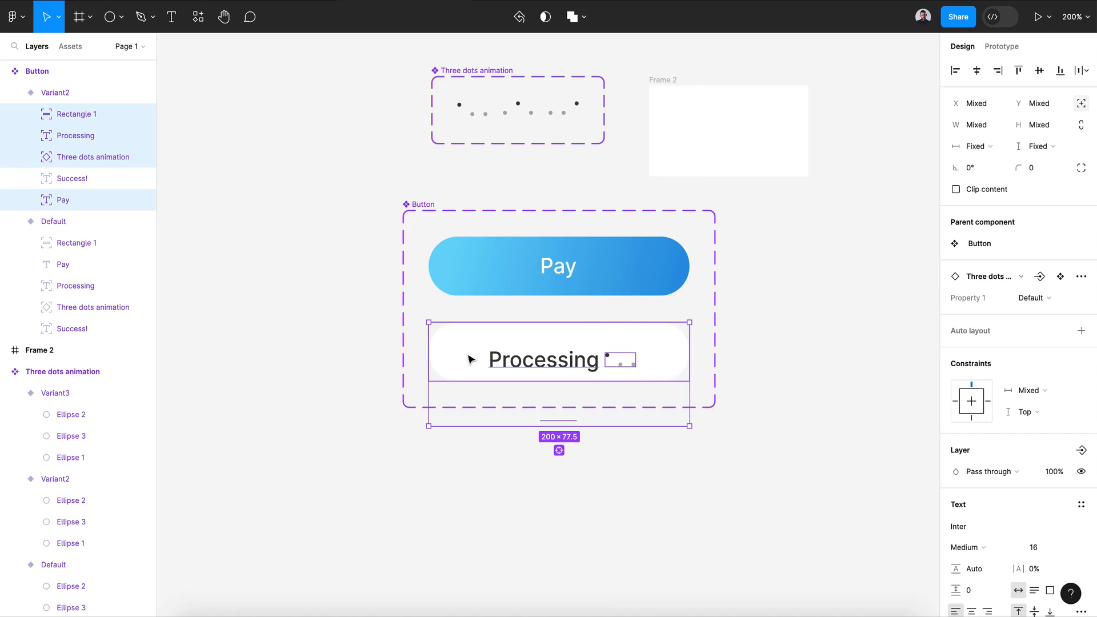
# Nudge the second variant's Processing text and dots animation up together until the text sits at Y 12.5.
pyautogui.click(79, 157)
pyautogui.keyDown('shift'); pyautogui.click(77, 136); pyautogui.keyUp('shift')
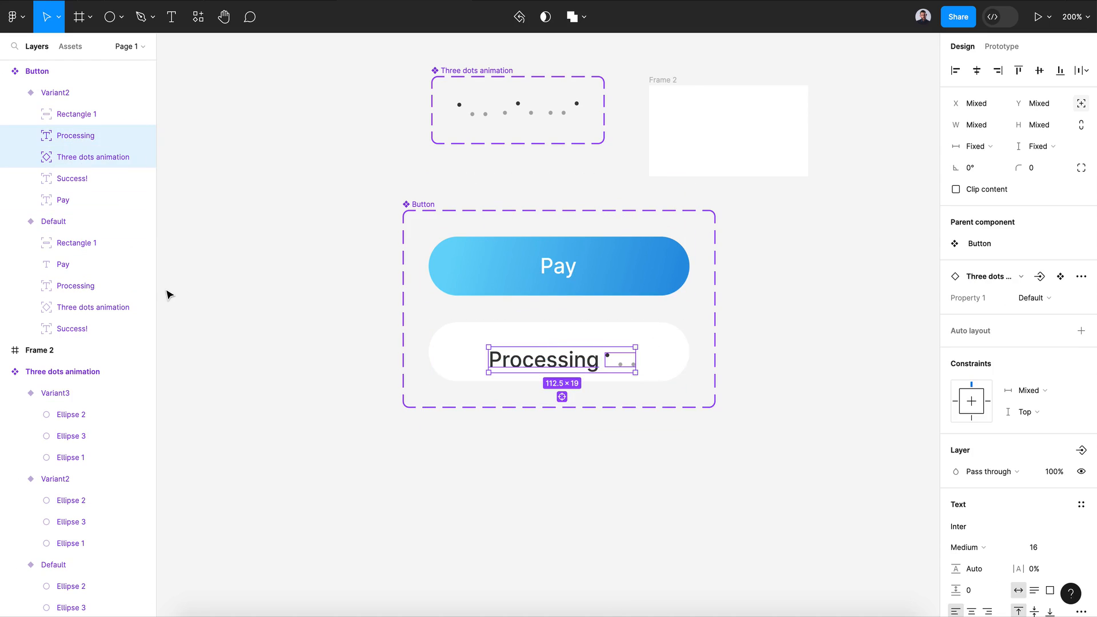
pyautogui.press('Up')
pyautogui.press('Up')
pyautogui.press('Up')
pyautogui.press('Up')
pyautogui.press('Up')
pyautogui.press('Up')
pyautogui.press('Up')
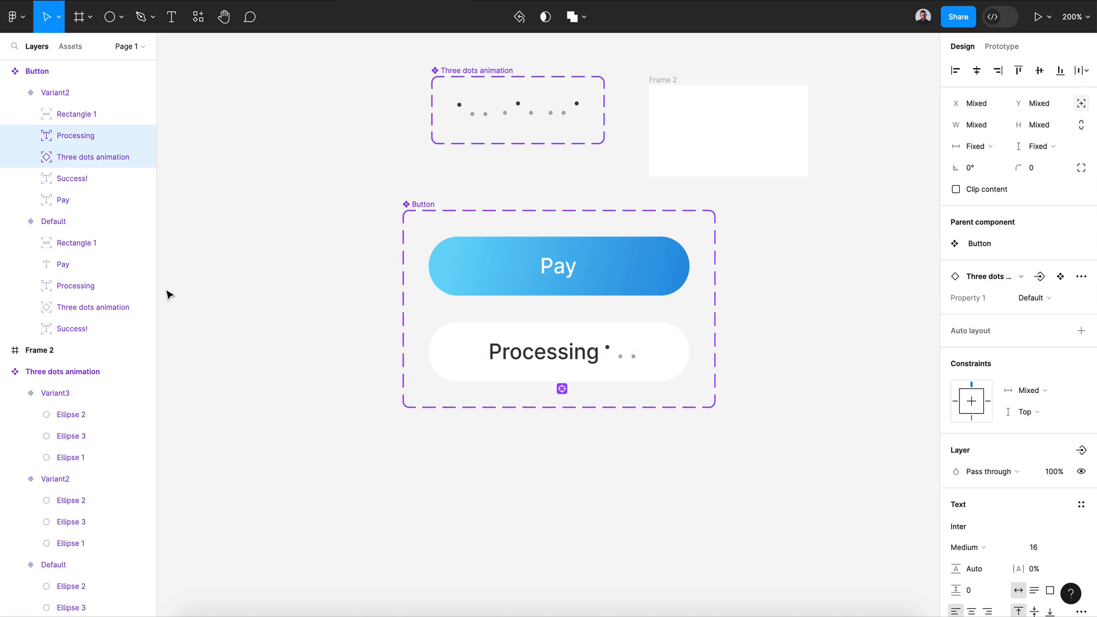
# Add a third variant to the Button component set.
pyautogui.click(526, 451)
pyautogui.scroll(-4, 526, 450)
pyautogui.click(549, 307)
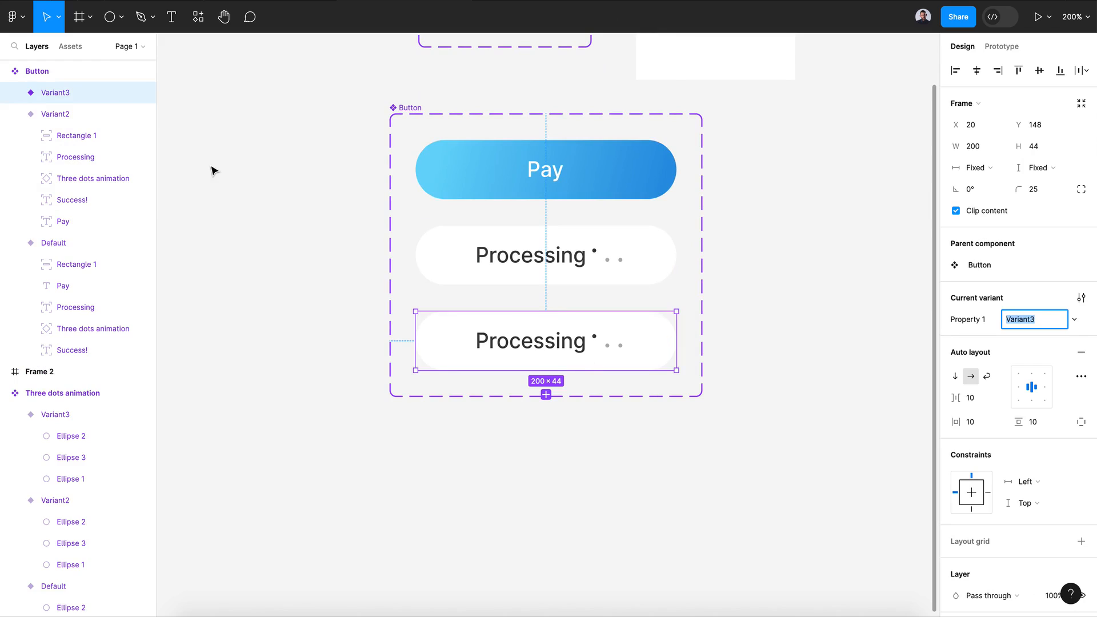
# Move the third variant's Processing text and Three dots animation down 40 px together, out of the button.
pyautogui.click(15, 94)
pyautogui.click(82, 116)
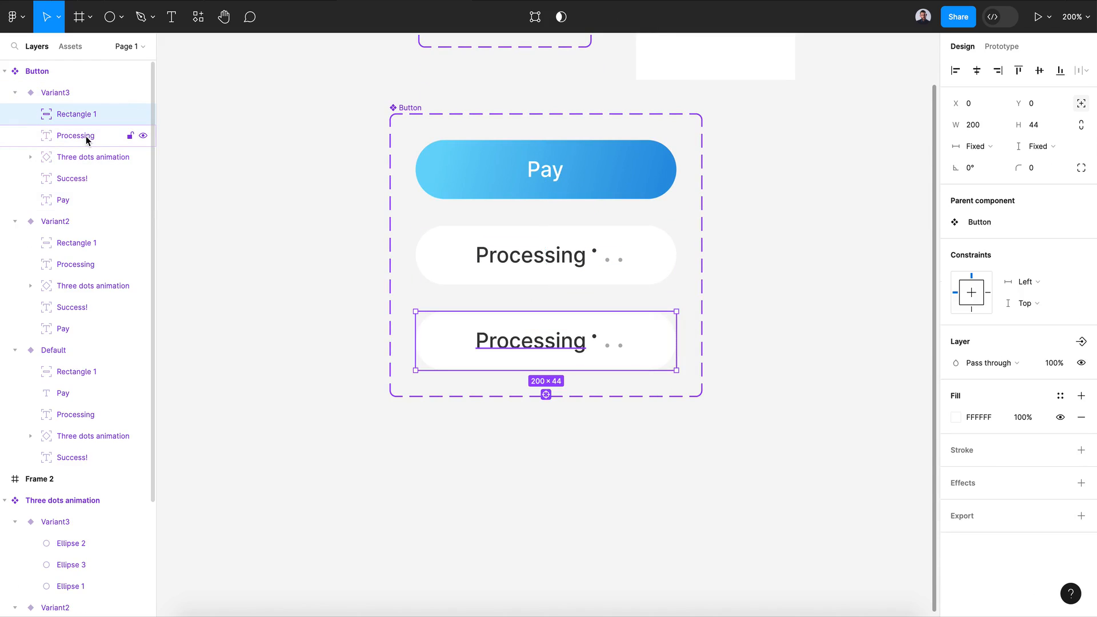
pyautogui.click(86, 135)
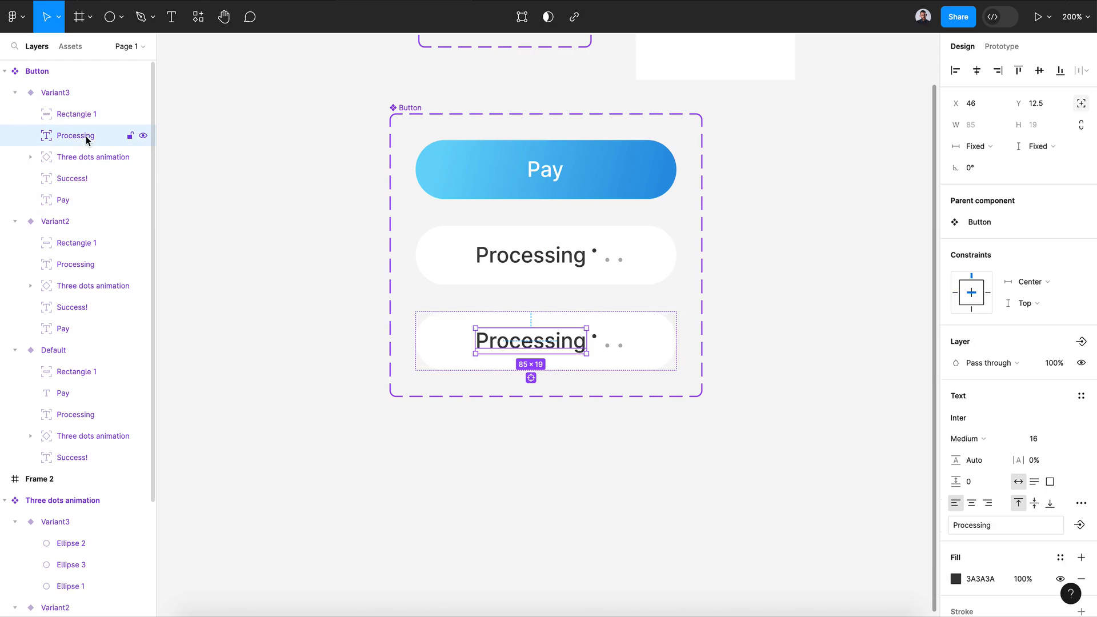
pyautogui.keyDown('shift'); pyautogui.click(611, 348); pyautogui.keyUp('shift')
pyautogui.hotkey('shift', 'Down')
pyautogui.hotkey('shift', 'Down')
pyautogui.hotkey('shift', 'Down')
pyautogui.hotkey('shift', 'Down')
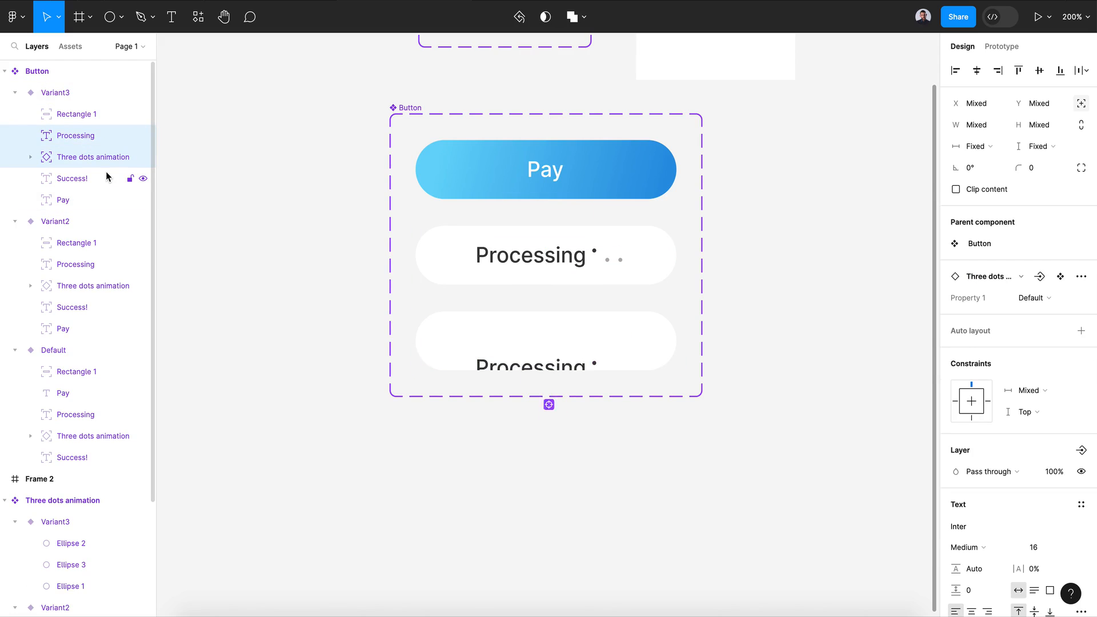
# Move the third variant's Success! text down 40 px into the button, to Y 12.5.
pyautogui.click(88, 178)
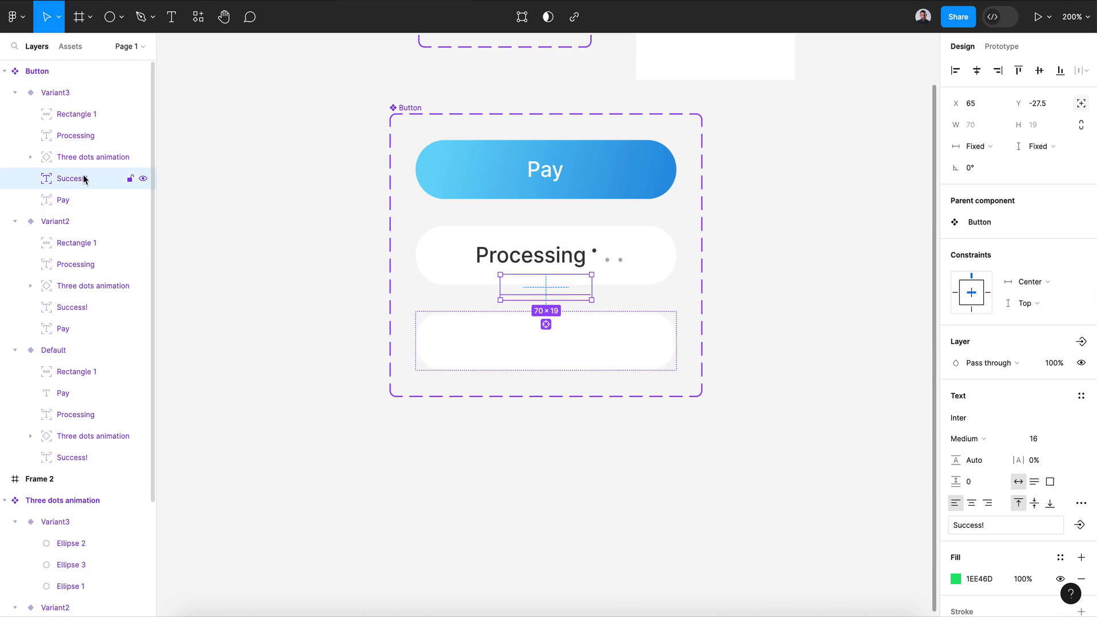
pyautogui.hotkey('shift', 'Down')
pyautogui.hotkey('shift', 'Down')
pyautogui.hotkey('shift', 'Down')
pyautogui.hotkey('shift', 'Down')
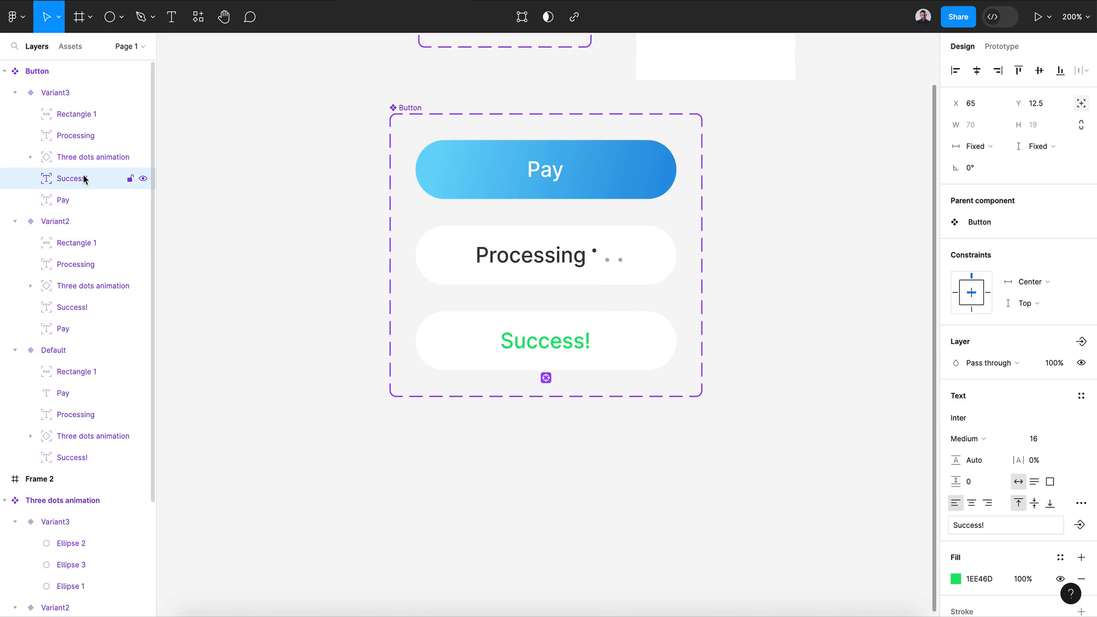
pyautogui.click(515, 425)
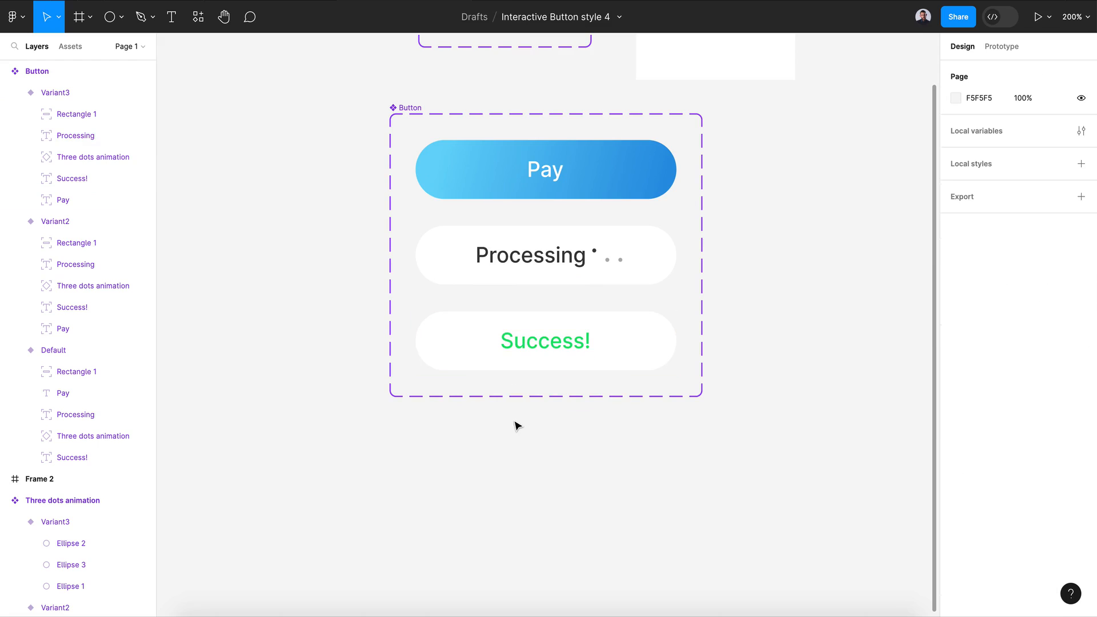
# Add a drop shadow effect to all three Button variants together.
pyautogui.scroll(-1, 516, 424)
pyautogui.click(619, 194)
pyautogui.keyDown('shift'); pyautogui.click(625, 272); pyautogui.keyUp('shift')
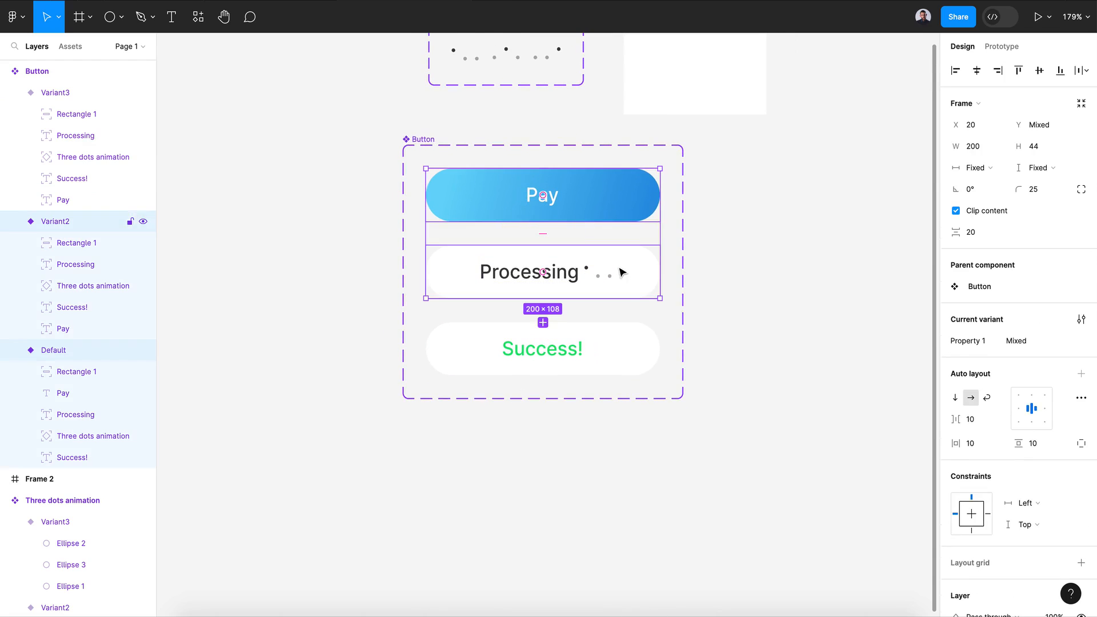
pyautogui.keyDown('shift'); pyautogui.click(631, 355); pyautogui.keyUp('shift')
pyautogui.scroll(-5, 1068, 519)
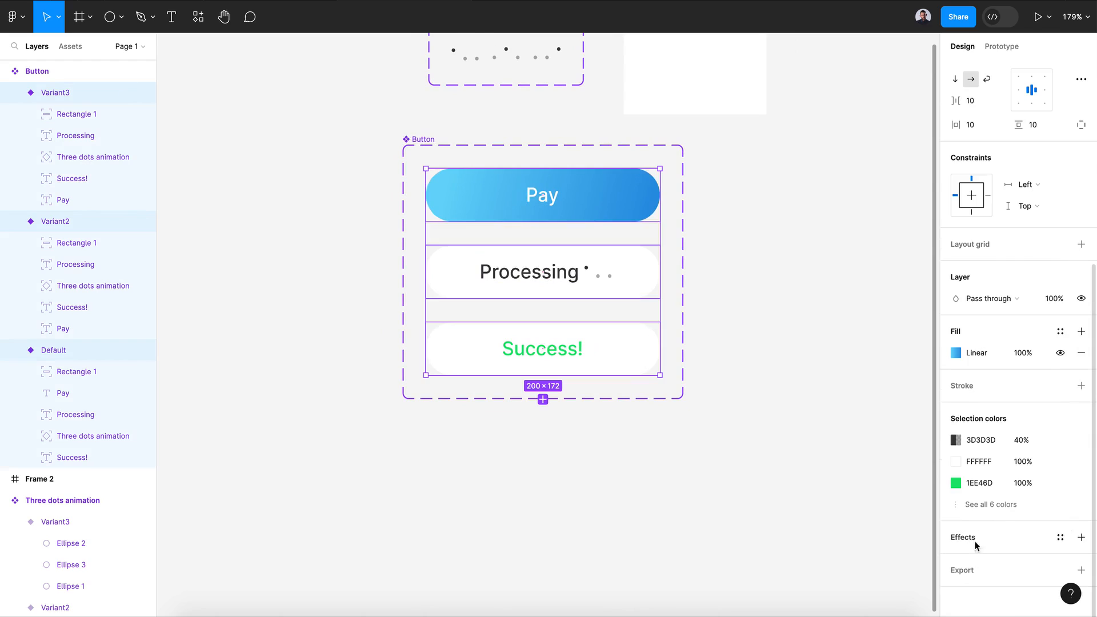
pyautogui.click(1081, 538)
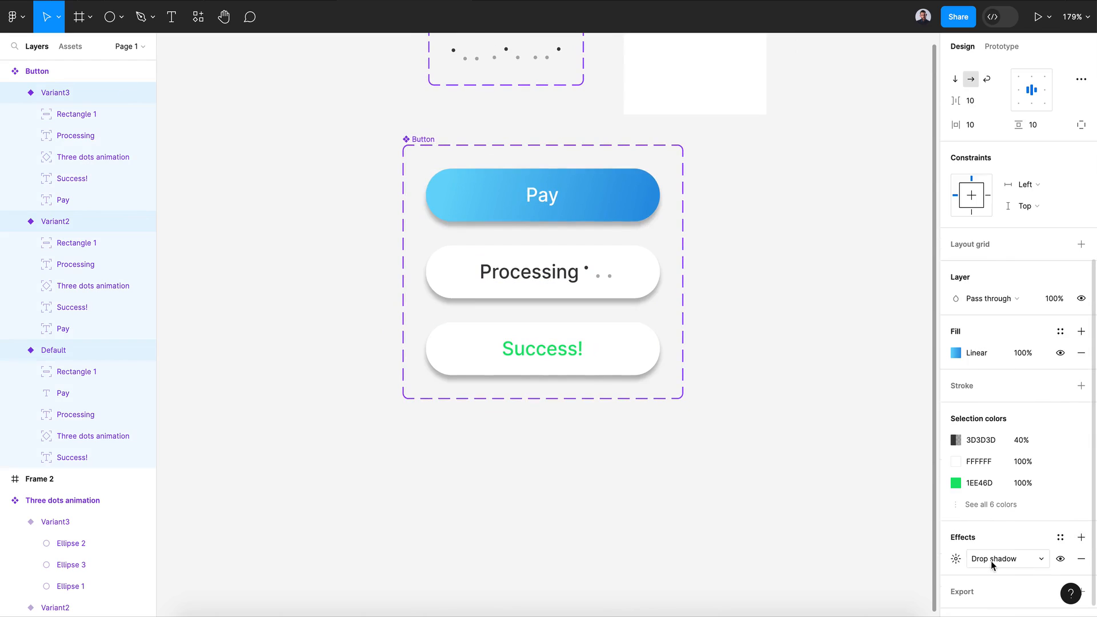
# Set the variants' drop shadow to blur 8 and 5% opacity.
pyautogui.click(955, 559)
pyautogui.moveTo(881, 522); pyautogui.dragTo(931, 522)
pyautogui.click(861, 562)
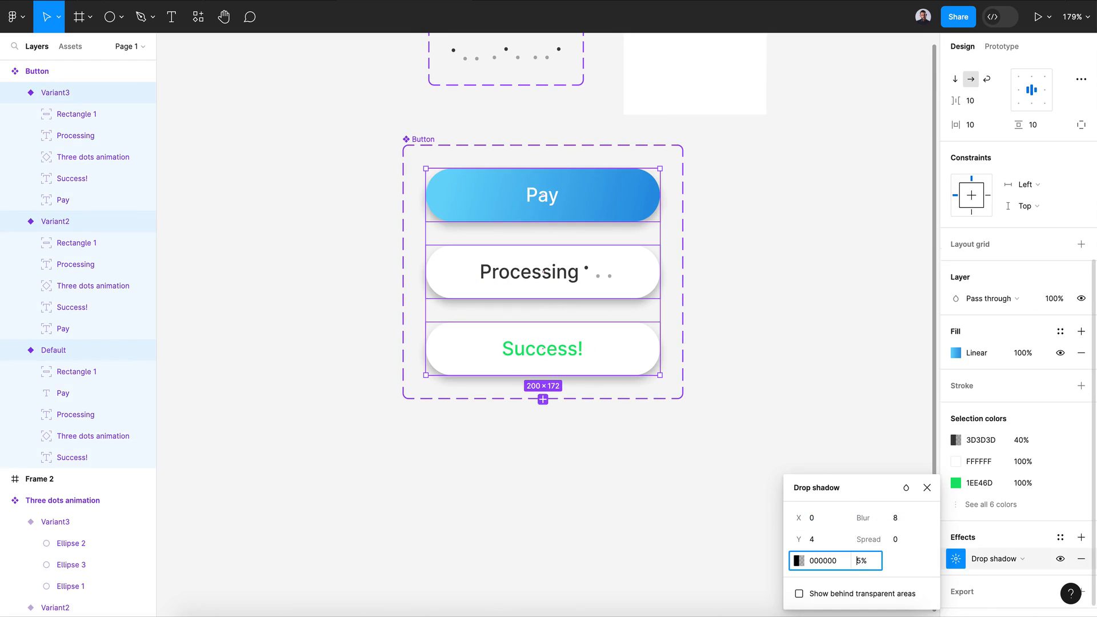
pyautogui.click(642, 475)
# Delete the empty Frame 2 and draw a new frame of about 521 × 316 beside the Button component set.
pyautogui.scroll(-5, 589, 452)
pyautogui.click(632, 166)
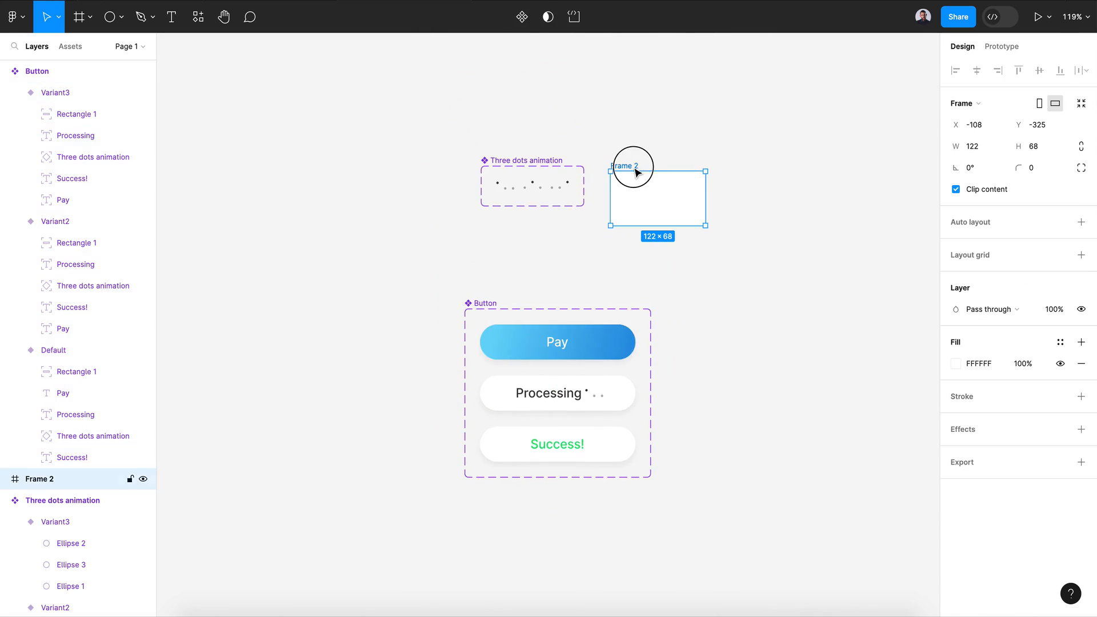
pyautogui.press('Delete')
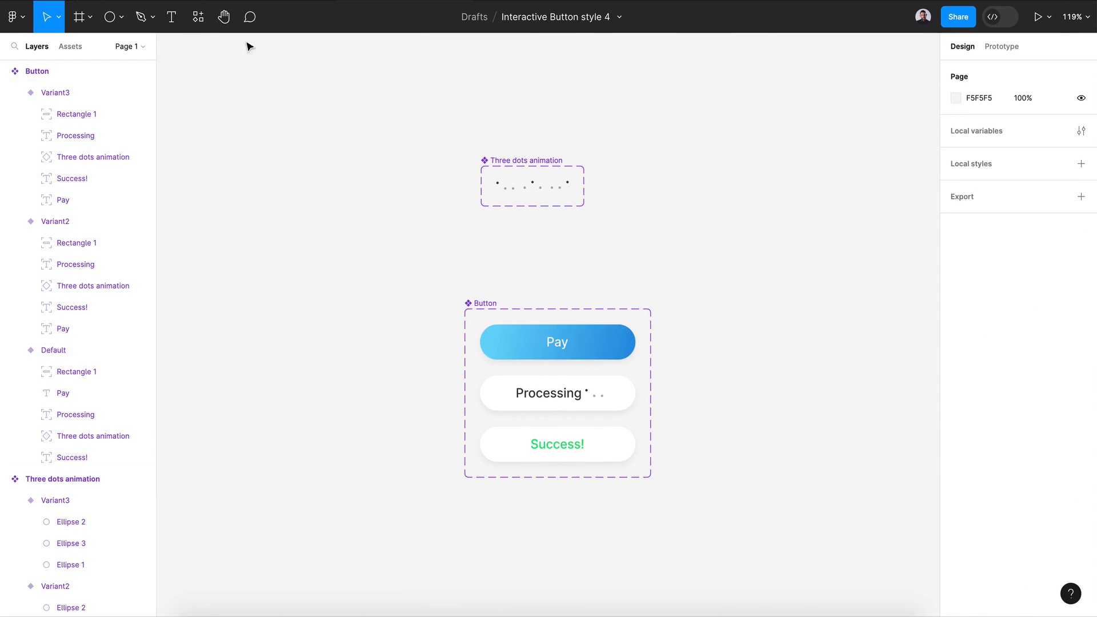
pyautogui.click(78, 19)
pyautogui.moveTo(491, 309); pyautogui.dragTo(896, 560)
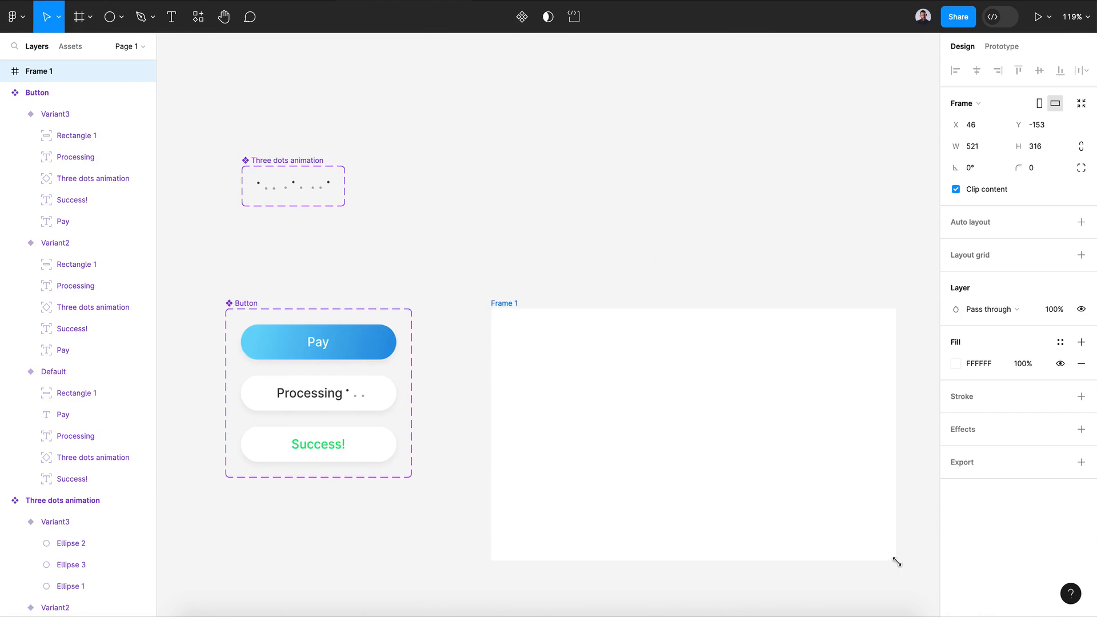
# Fill the new frame with the grey colour CDCDCD.
pyautogui.scroll(-1, 675, 479)
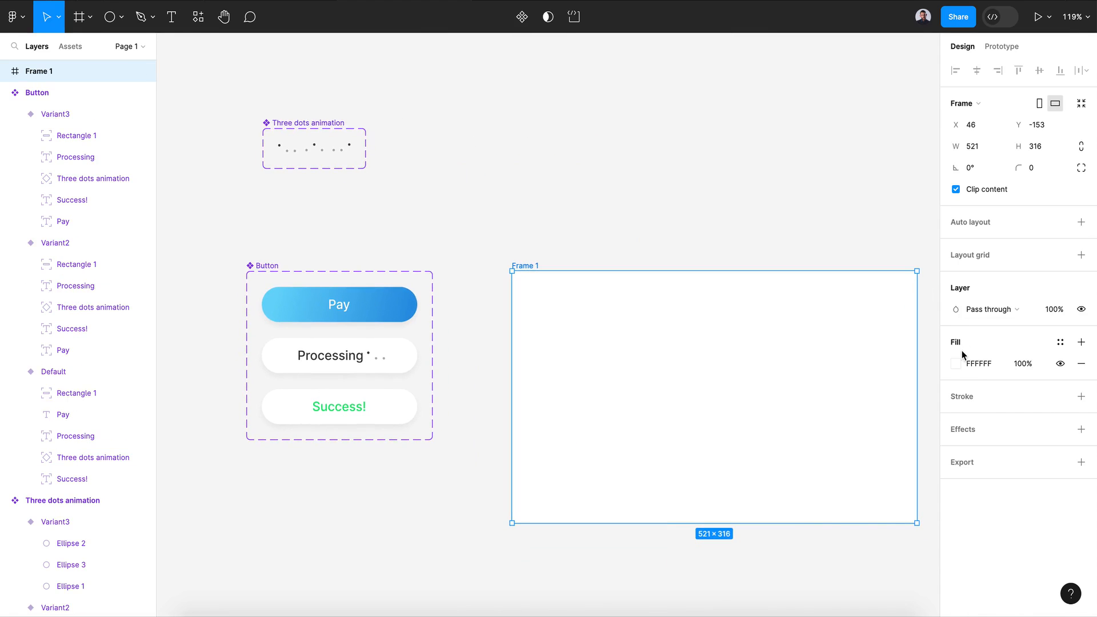
pyautogui.click(954, 364)
pyautogui.moveTo(791, 348); pyautogui.dragTo(784, 306)
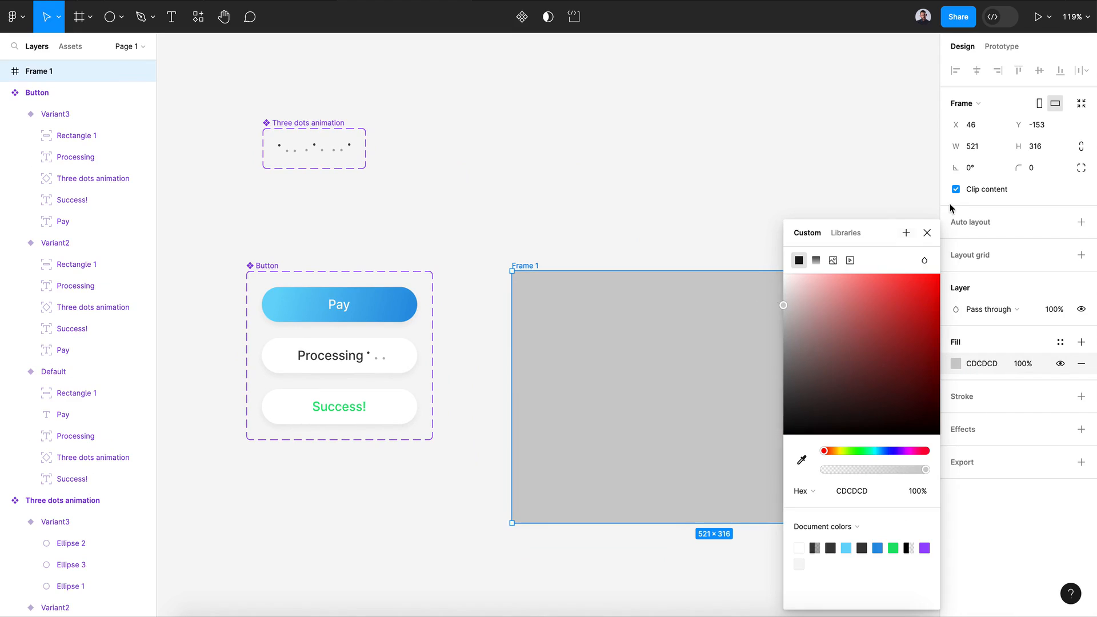
pyautogui.click(927, 232)
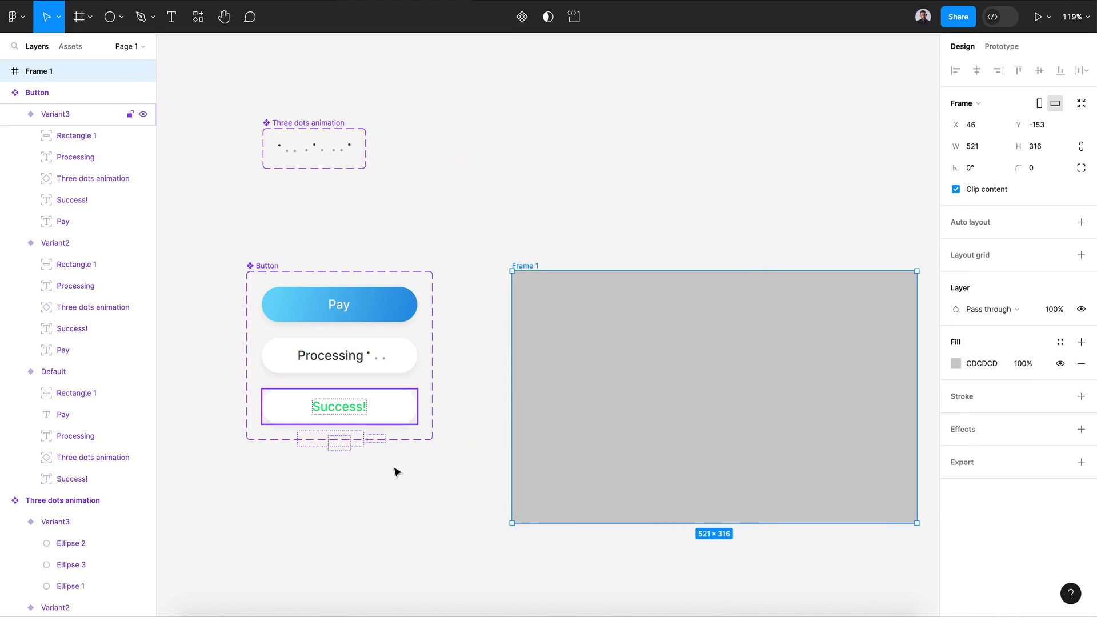
pyautogui.click(372, 489)
# Add an on-click prototype interaction that changes the Button's Default variant to Variant2.
pyautogui.hscroll(-2, 375, 490)
pyautogui.scroll(-1, 375, 490)
pyautogui.scroll(-3, 373, 489)
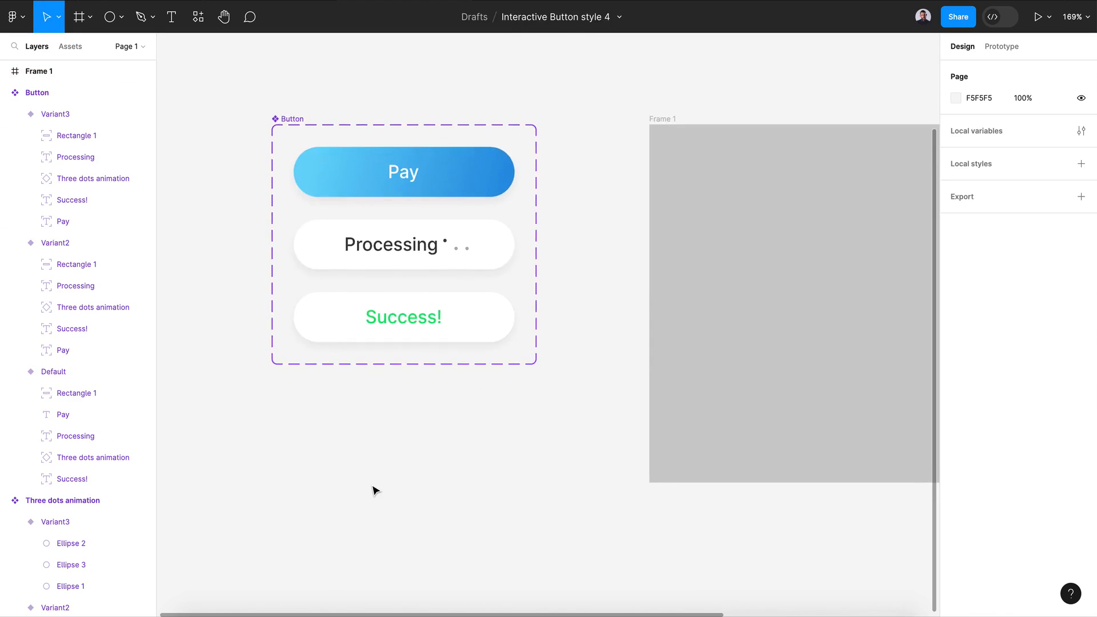
pyautogui.scroll(3, 372, 489)
pyautogui.click(475, 255)
pyautogui.click(1000, 46)
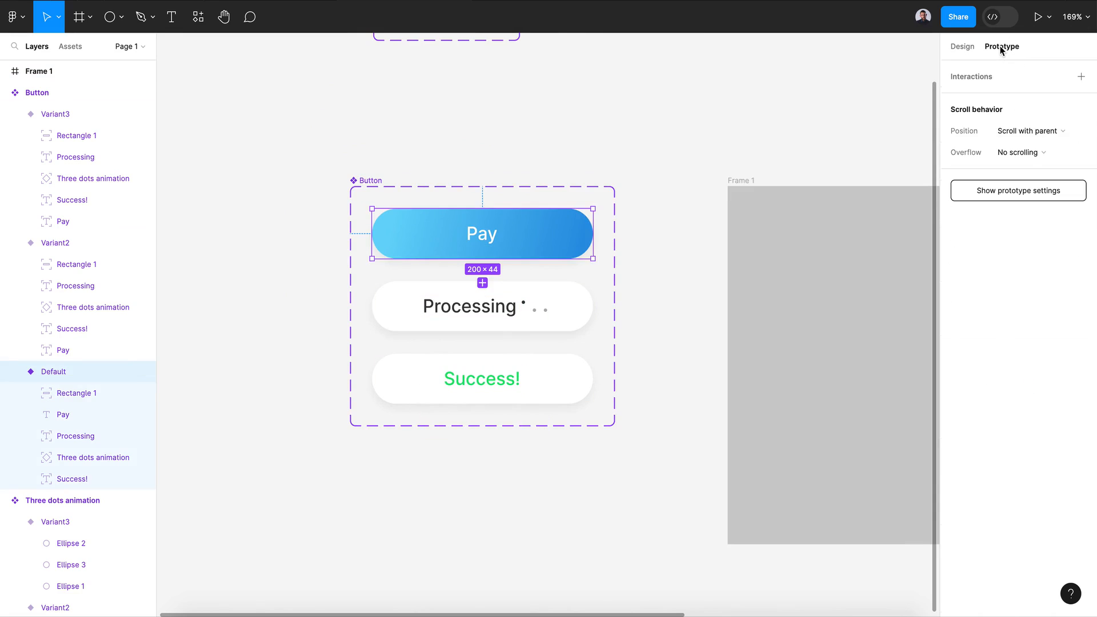
pyautogui.moveTo(482, 259); pyautogui.dragTo(480, 310)
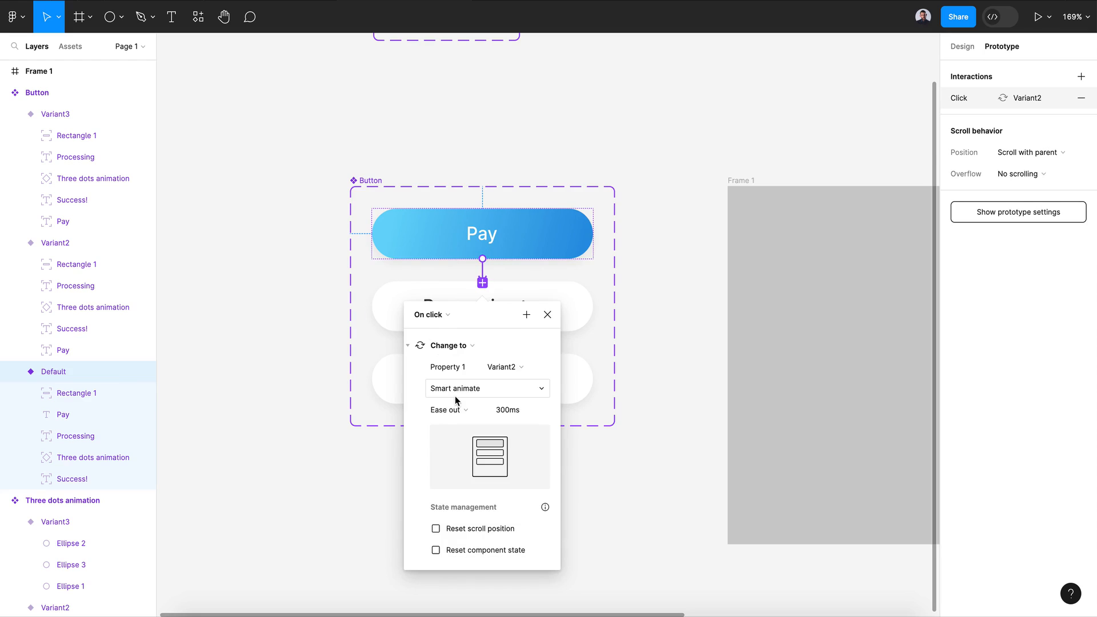
# Give the Default-to-Variant2 smart animation a custom easing curve of about 0.67, 0.19, 0.2, 0.96 and a 500 ms duration.
pyautogui.click(445, 409)
pyautogui.click(486, 490)
pyautogui.moveTo(458, 522); pyautogui.dragTo(501, 522)
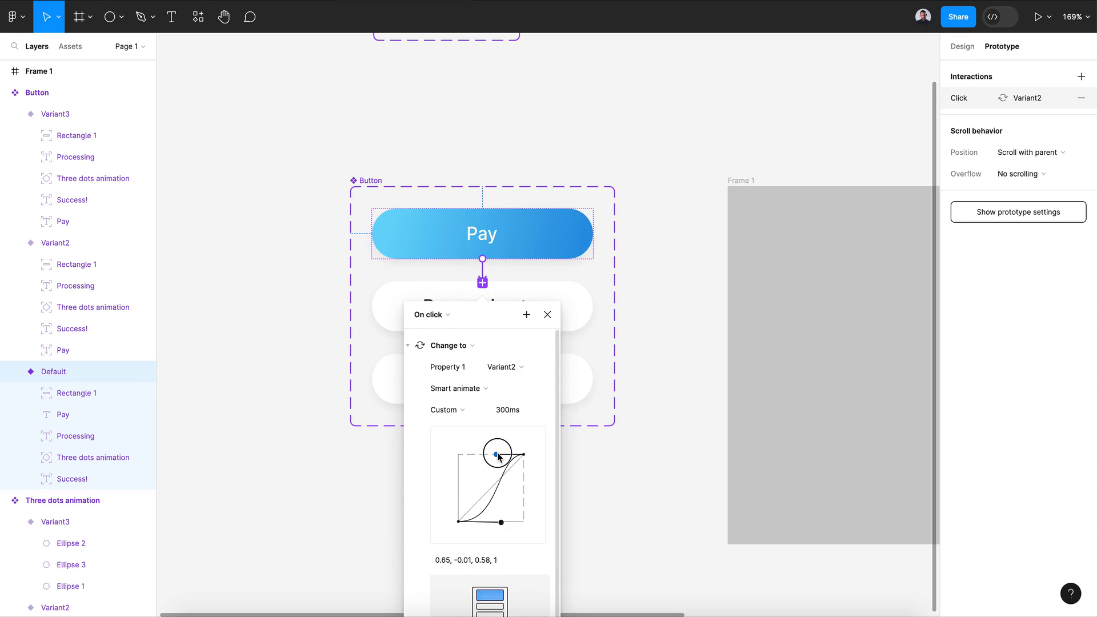
pyautogui.moveTo(497, 457); pyautogui.dragTo(478, 458)
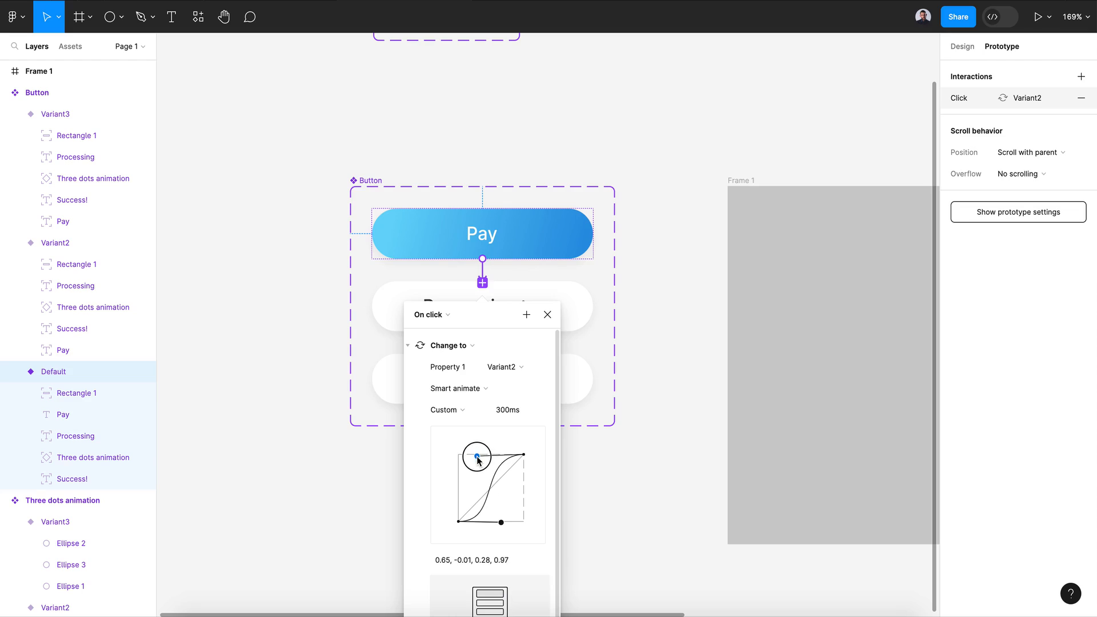
pyautogui.moveTo(501, 522); pyautogui.dragTo(502, 509)
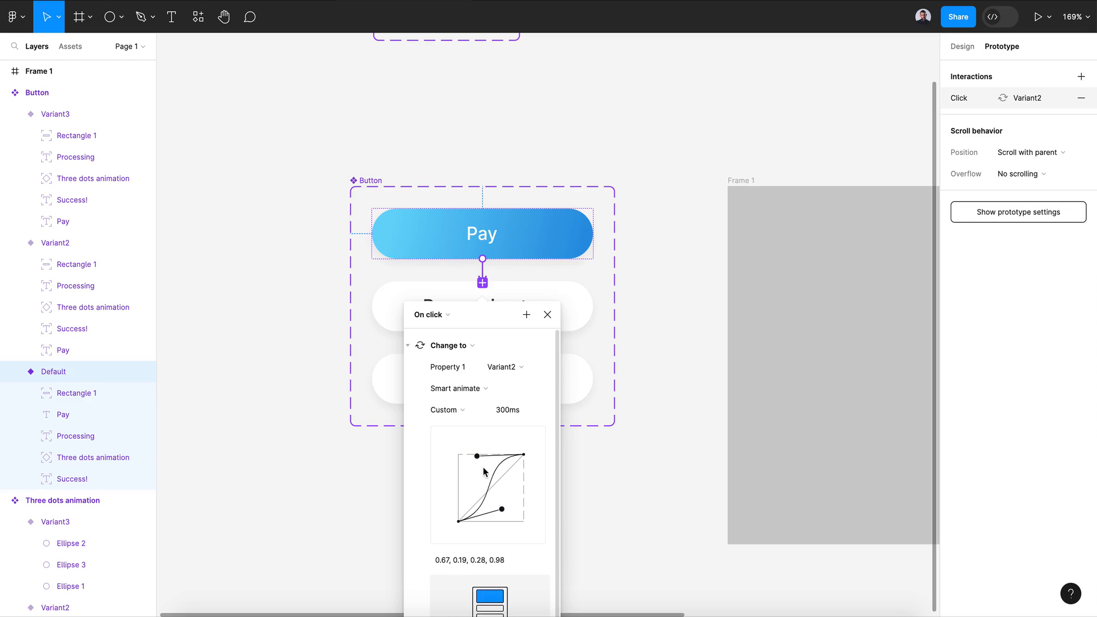
pyautogui.moveTo(479, 462); pyautogui.dragTo(473, 459)
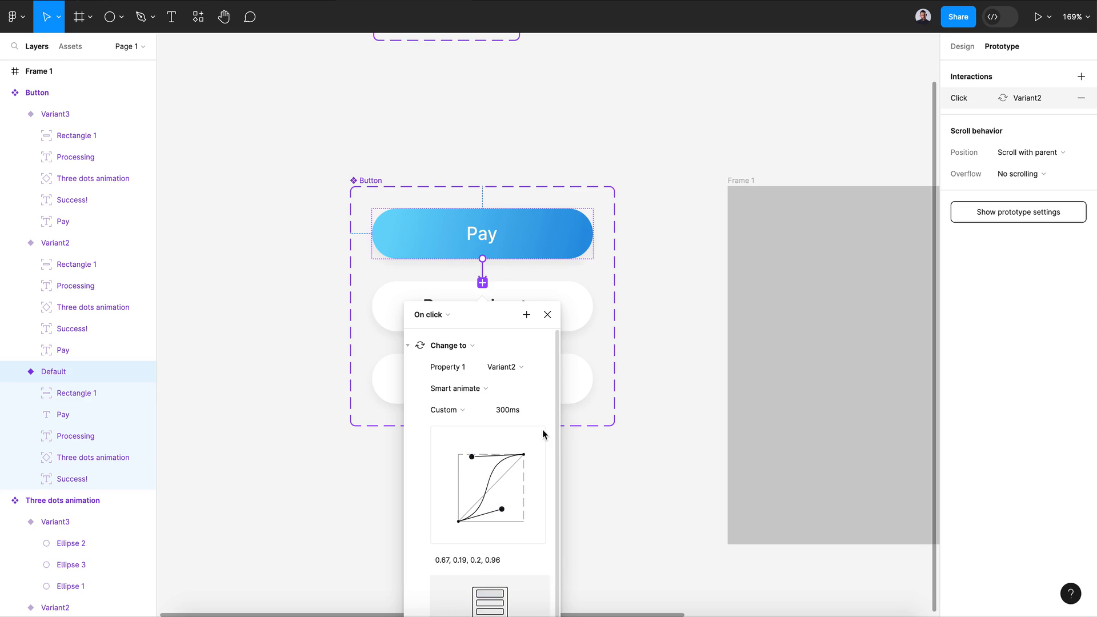
pyautogui.moveTo(500, 411); pyautogui.dragTo(493, 412)
pyautogui.write('5')
# Add a prototype interaction that changes the Button's Variant2 to Variant3 and set its trigger to After delay.
pyautogui.click(496, 306)
pyautogui.moveTo(487, 335); pyautogui.dragTo(484, 367)
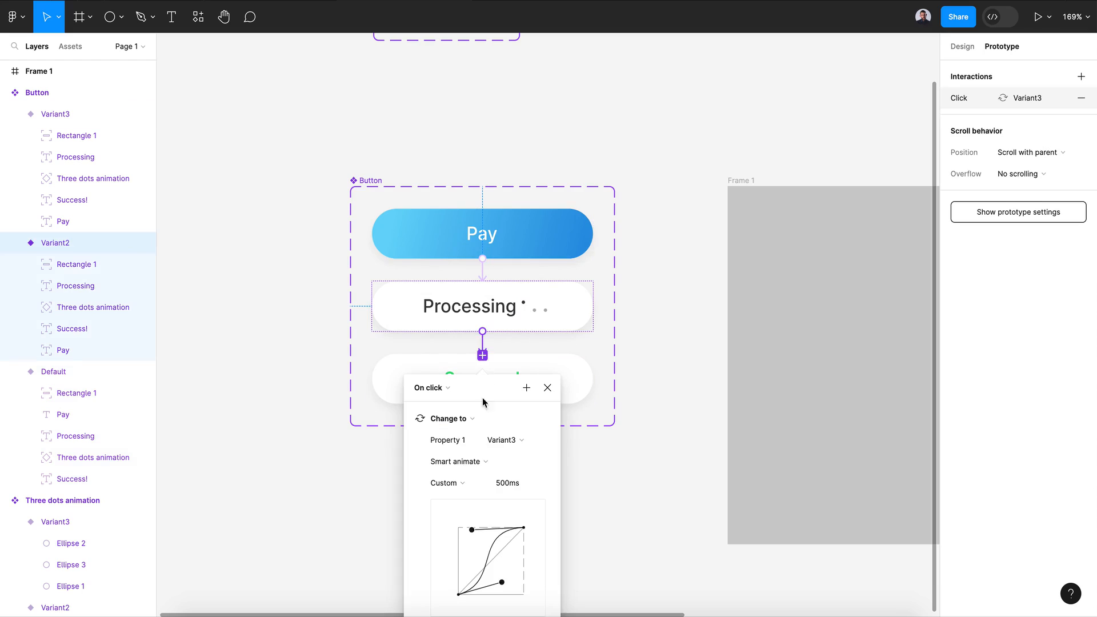
pyautogui.click(431, 388)
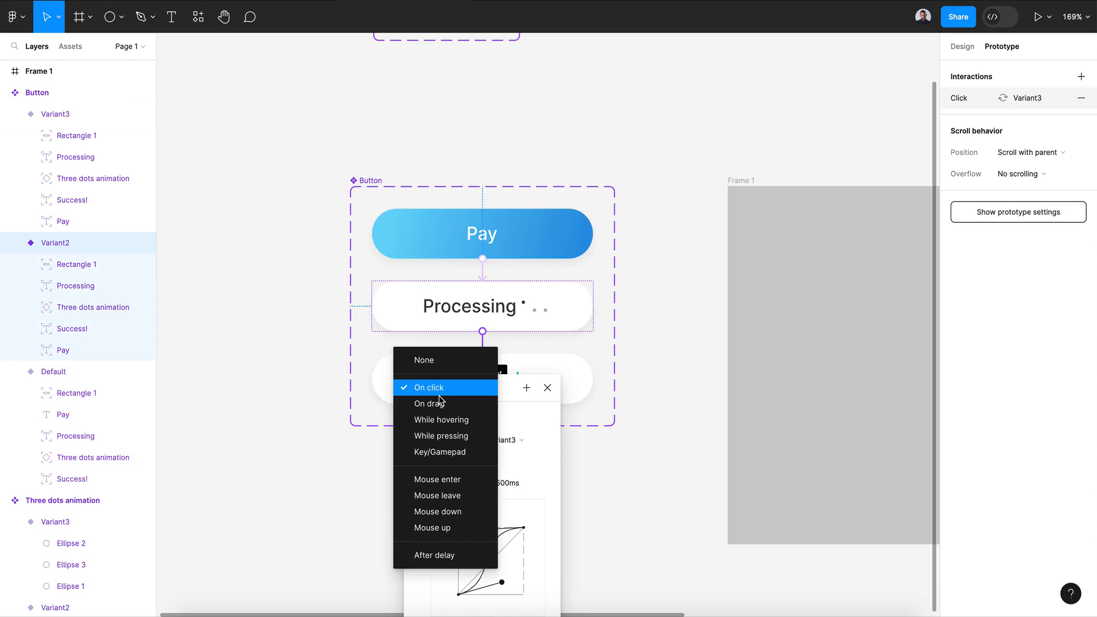
pyautogui.click(434, 555)
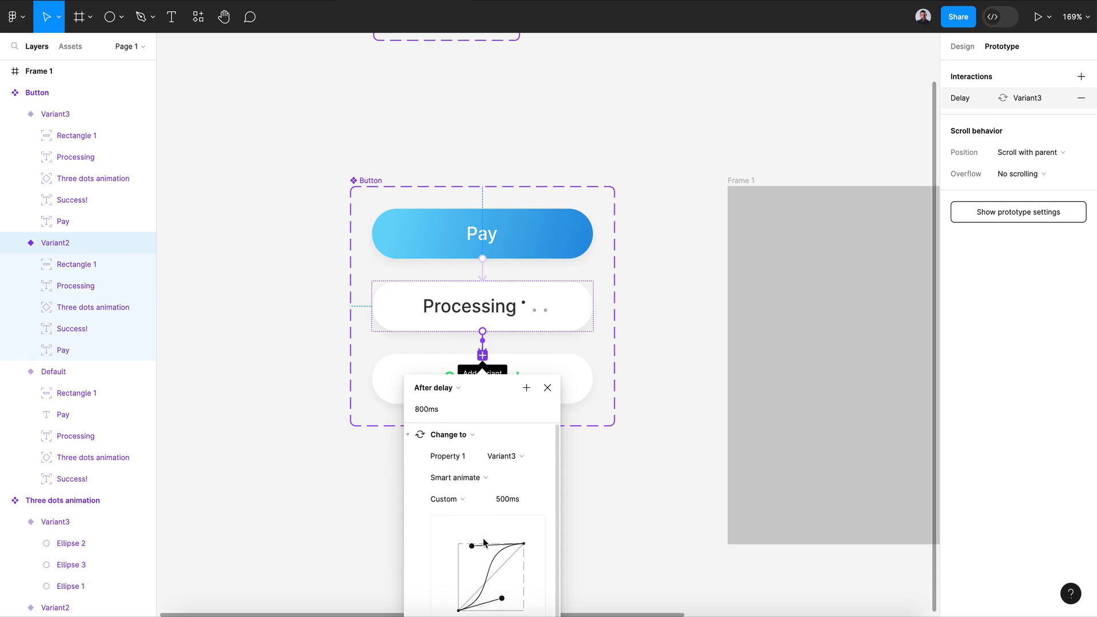
# Set the delay before the Button's Variant2 changes to Variant3 to 2000 ms.
pyautogui.click(425, 411)
pyautogui.moveTo(426, 410); pyautogui.dragTo(403, 409)
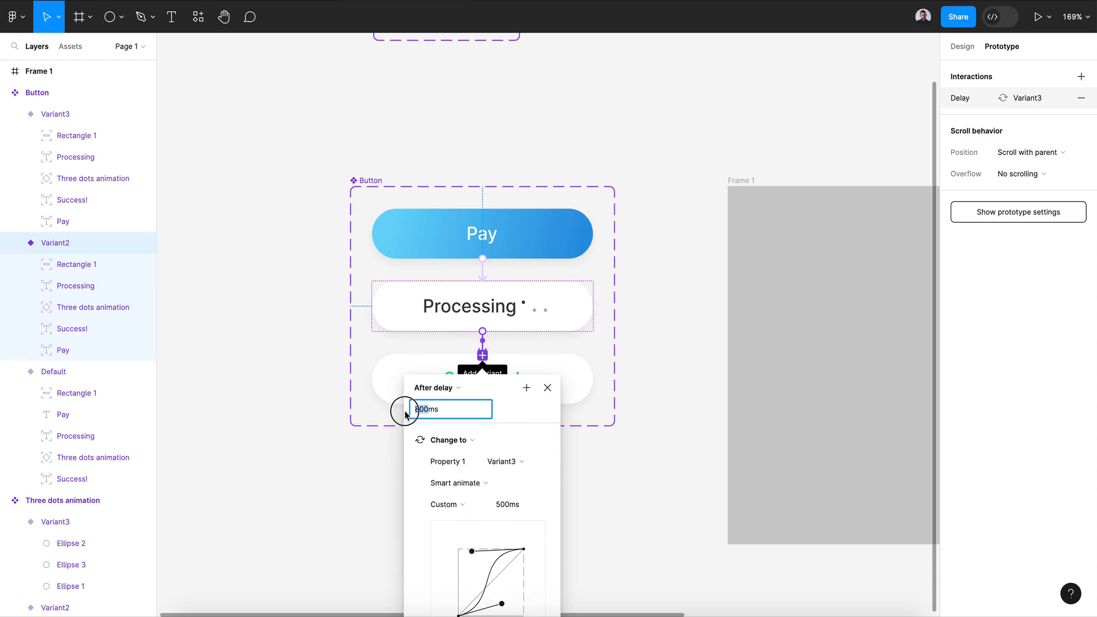
pyautogui.write('1')
pyautogui.moveTo(419, 411); pyautogui.dragTo(411, 411)
pyautogui.press('Return')
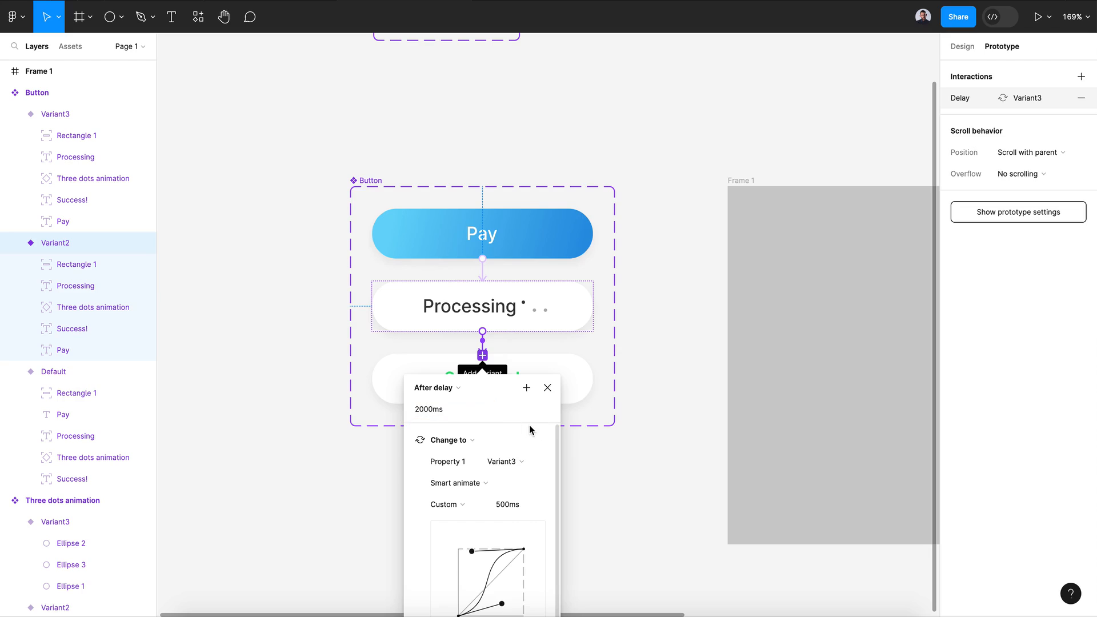
# Give the Variant2-to-Variant3 smart animation Bouncy easing and a 1200 ms duration.
pyautogui.click(494, 506)
pyautogui.press('Return')
pyautogui.scroll(-1, 547, 520)
pyautogui.scroll(1, 547, 520)
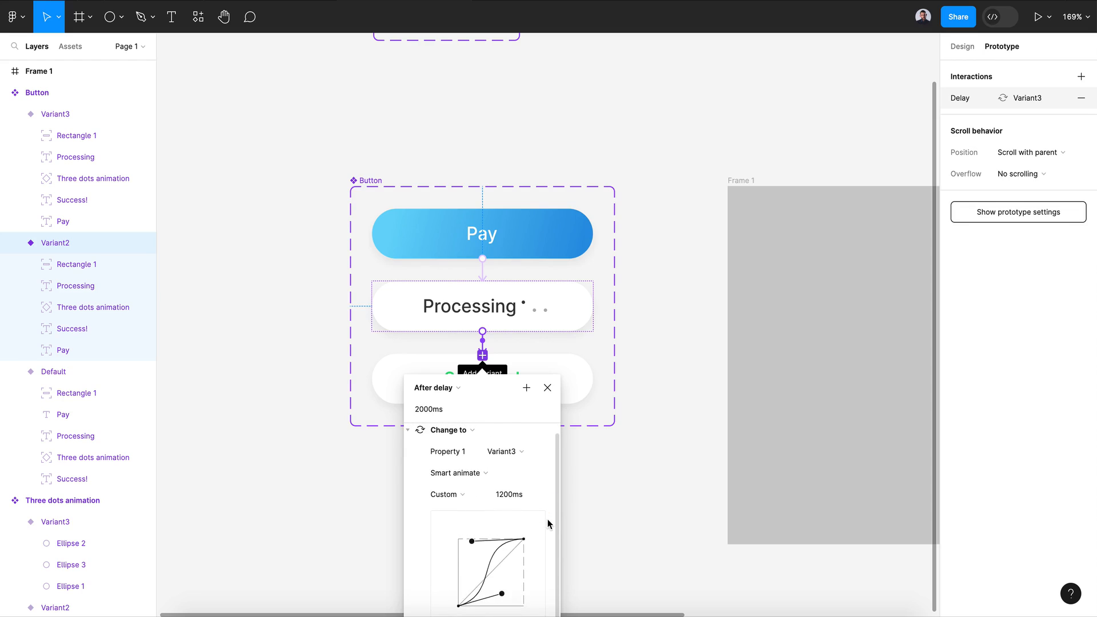
pyautogui.click(462, 501)
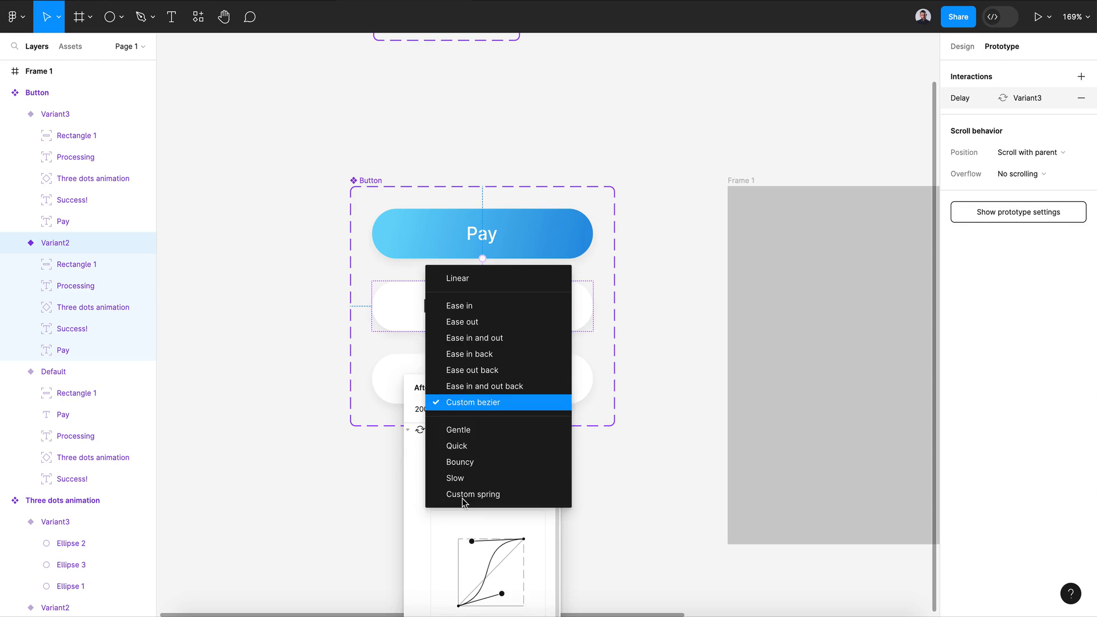
pyautogui.click(459, 462)
pyautogui.click(491, 503)
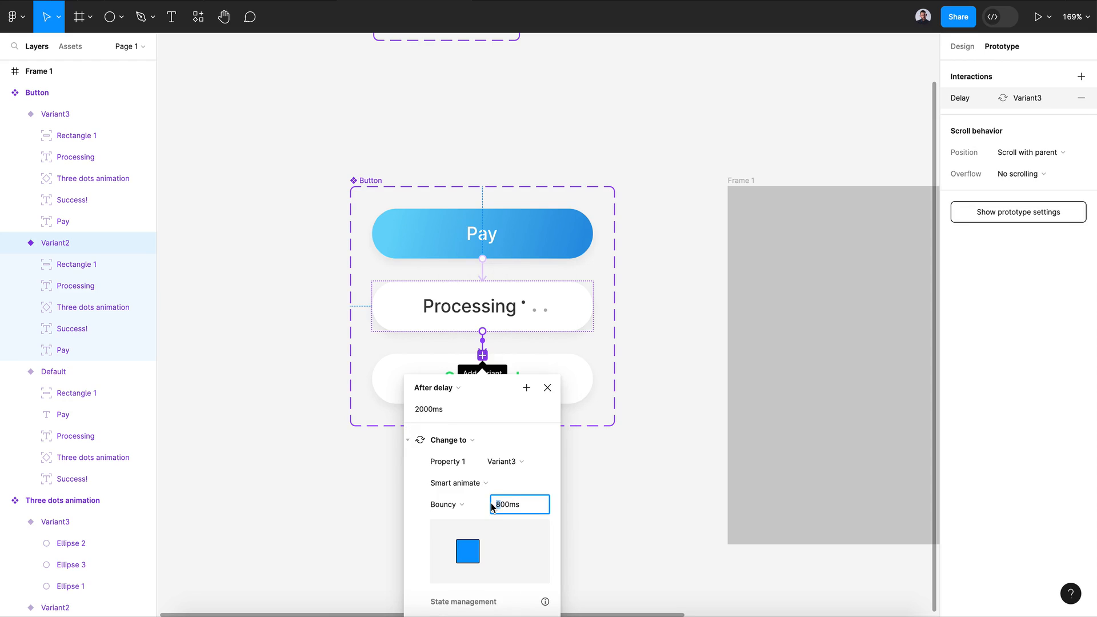
pyautogui.click(555, 505)
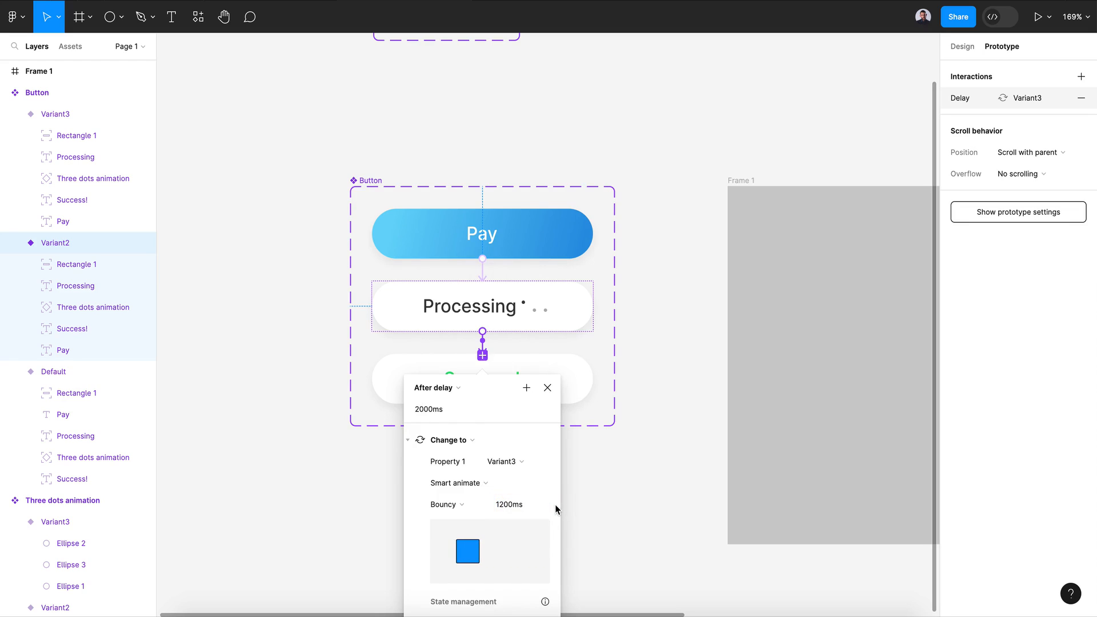
# Add an on-click interaction changing the Button's Variant3 back to Default, with a smart animation using Ease in and 300 ms.
pyautogui.click(578, 369)
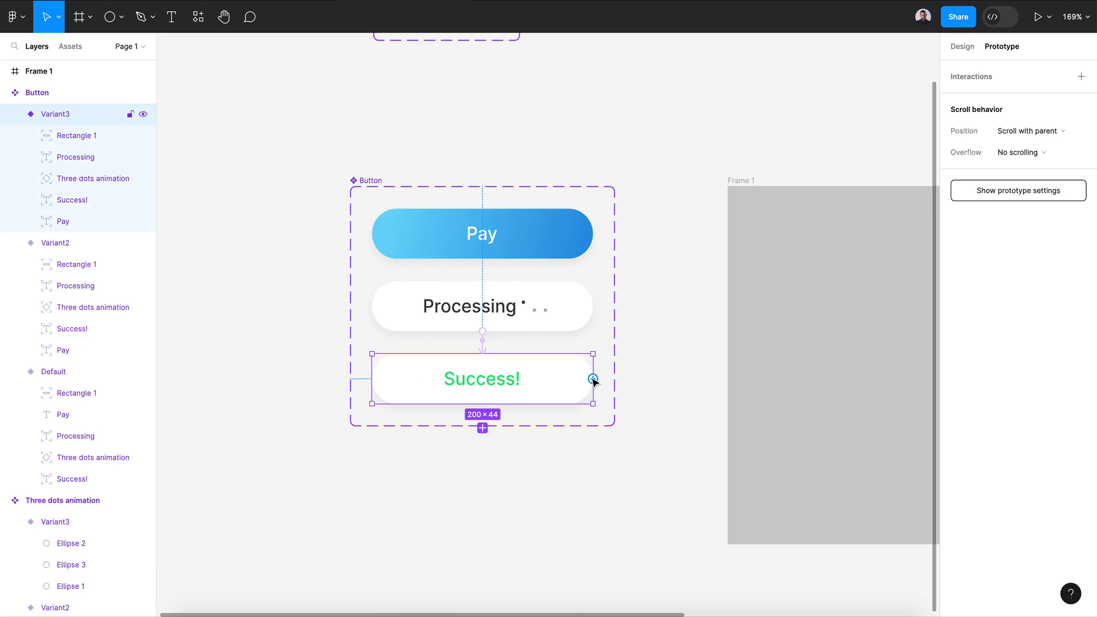
pyautogui.moveTo(592, 378); pyautogui.dragTo(510, 245)
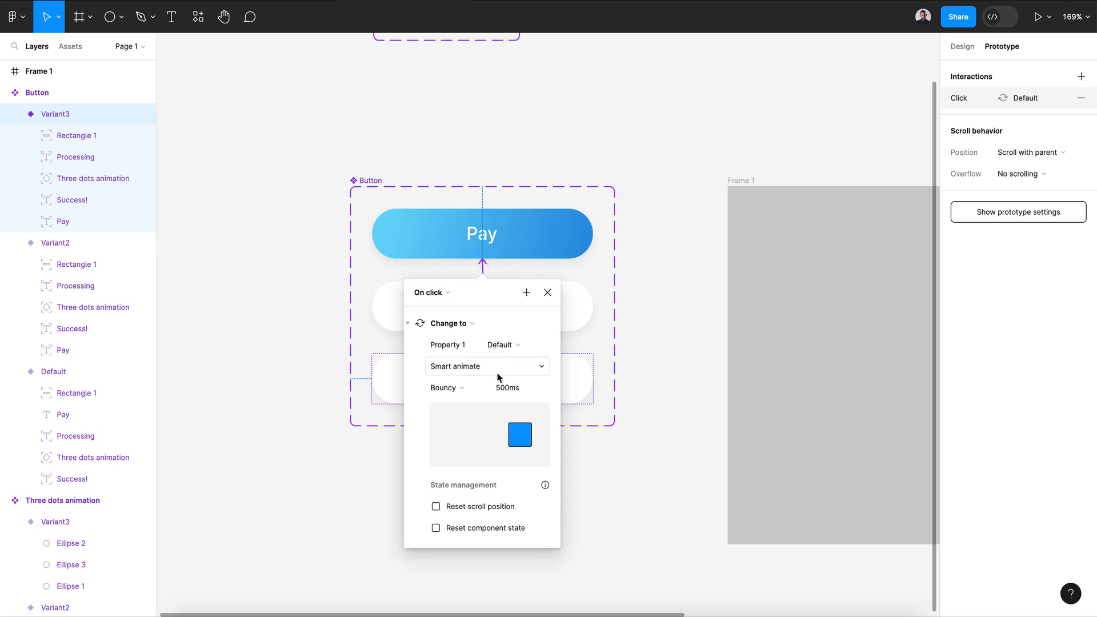
pyautogui.click(464, 388)
pyautogui.click(494, 230)
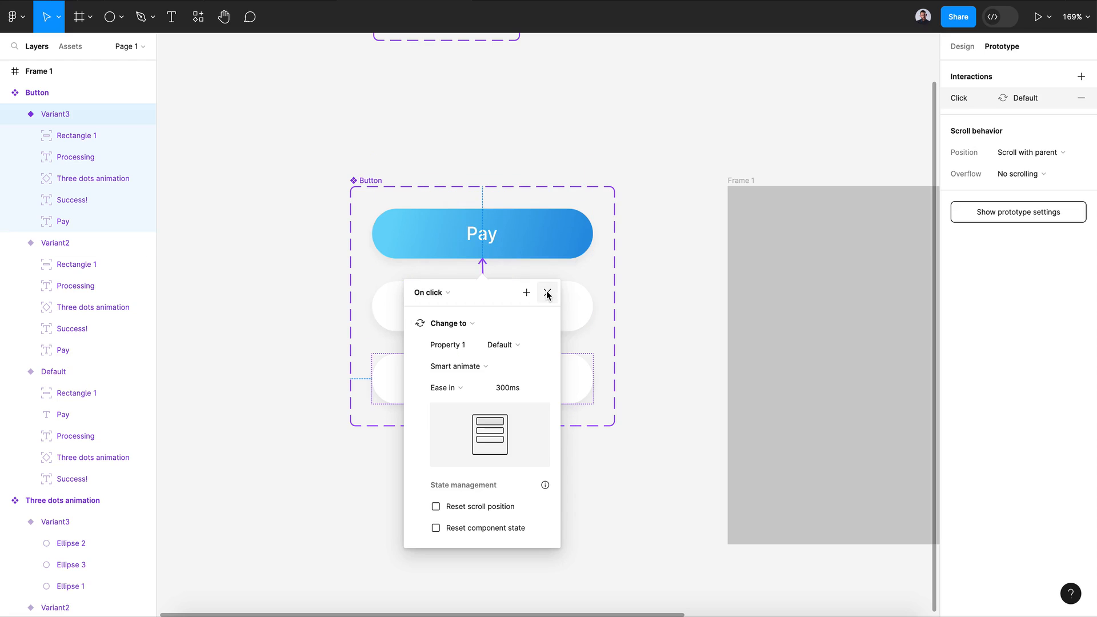
pyautogui.click(547, 293)
pyautogui.click(632, 406)
# Place an instance of the local Button component at the centre of Frame 1.
pyautogui.scroll(-5, 632, 406)
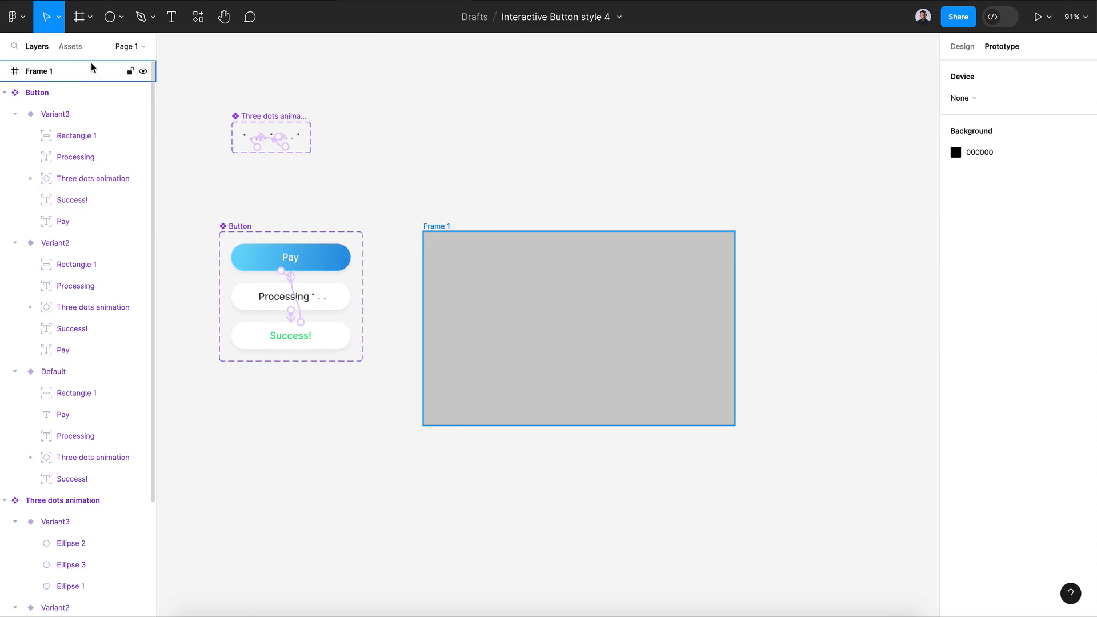
pyautogui.click(73, 49)
pyautogui.moveTo(25, 184); pyautogui.dragTo(584, 331)
pyautogui.press('Escape')
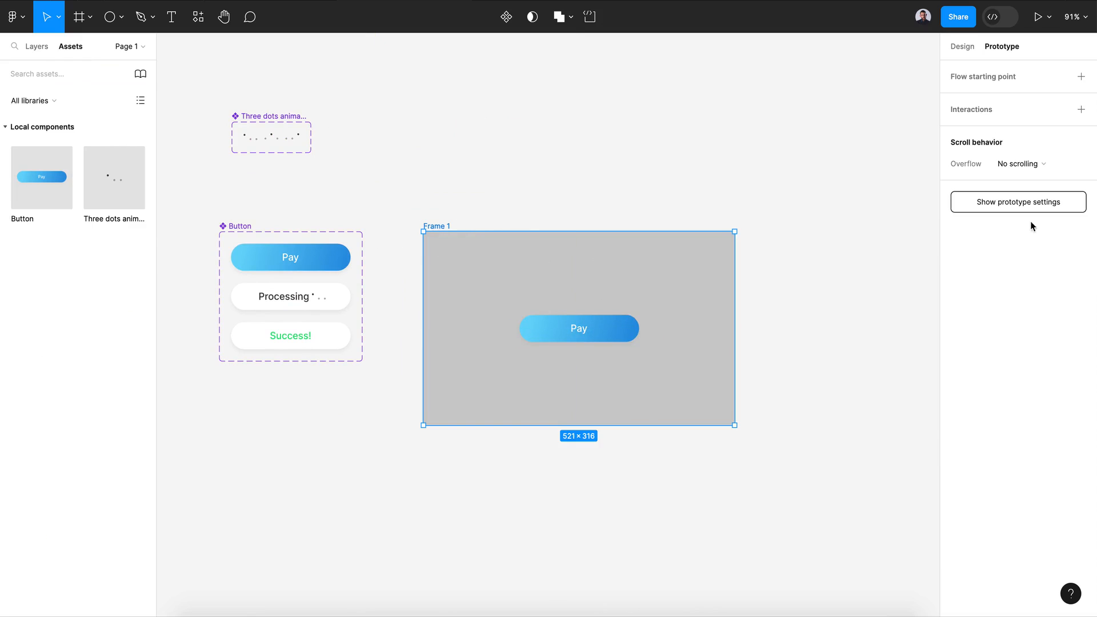
# Change Frame 1's fill to the light blue colour E2F8FF.
pyautogui.click(961, 46)
pyautogui.click(955, 364)
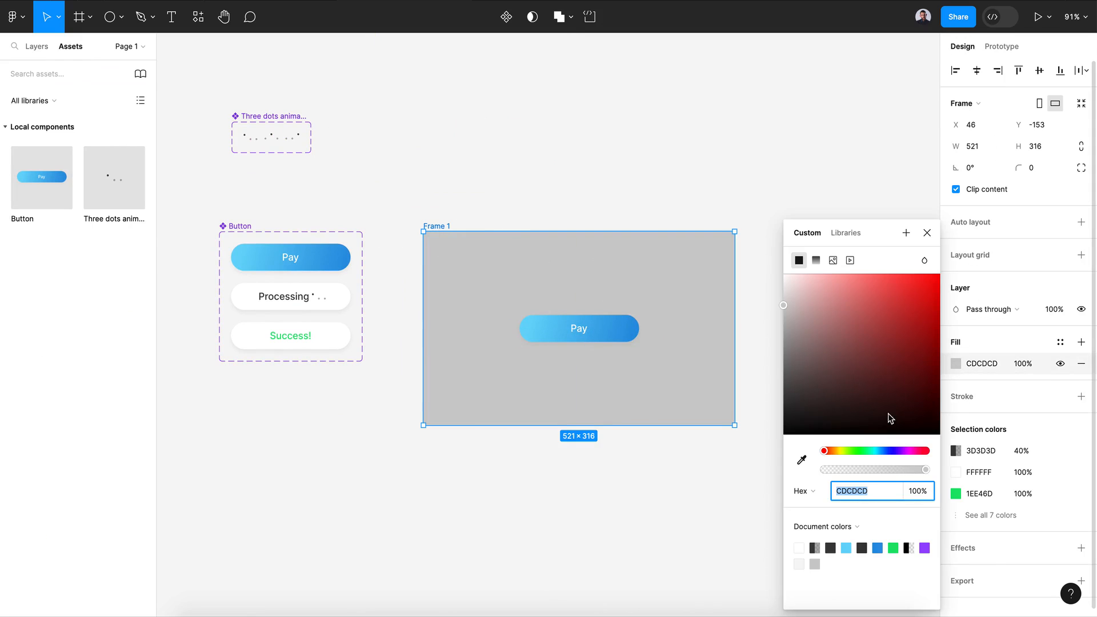
pyautogui.write('E2F8FF')
pyautogui.press('Return')
pyautogui.click(926, 232)
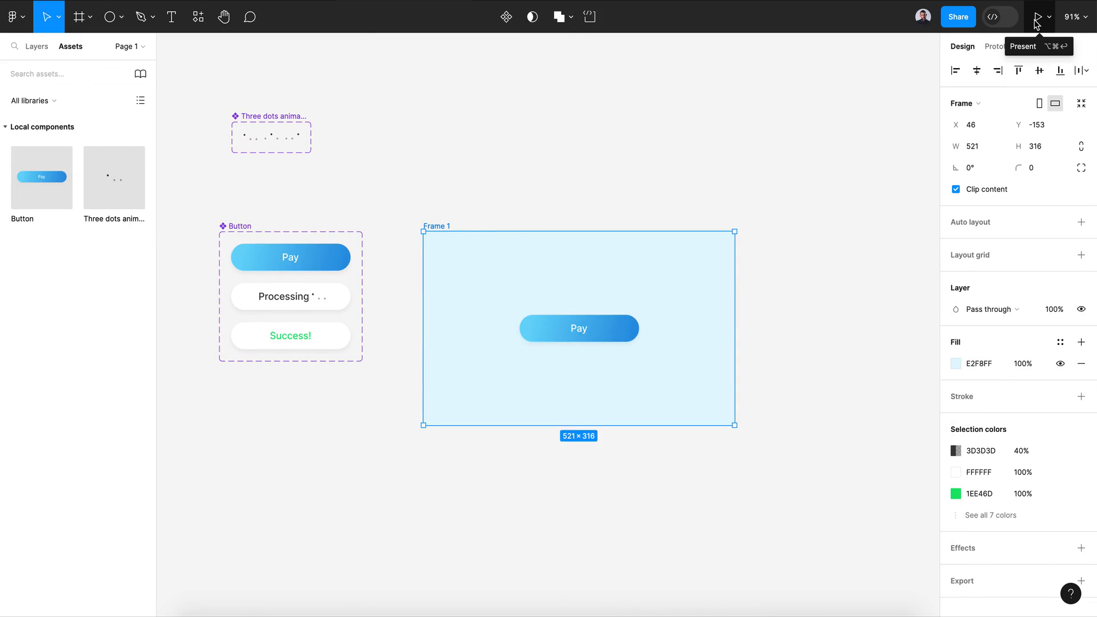
# Open the prototype presentation of Frame 1 to test the Pay button.
pyautogui.click(1036, 22)
pyautogui.click(423, 1)
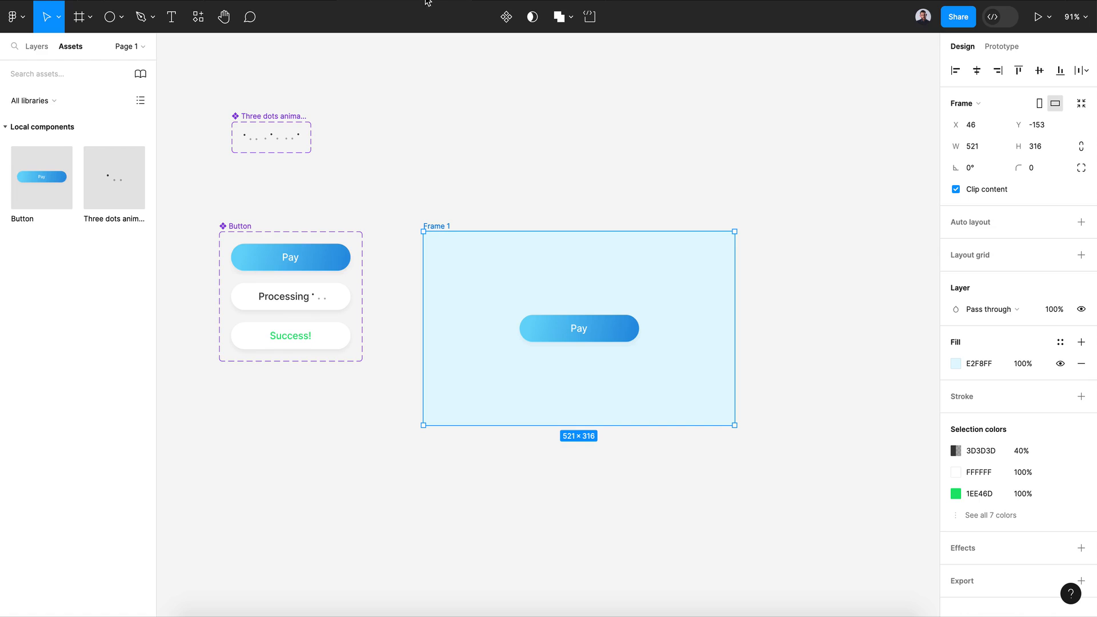
# Preview the finished Pay button prototype and run its payment interaction repeatedly.
pyautogui.click(1036, 17)
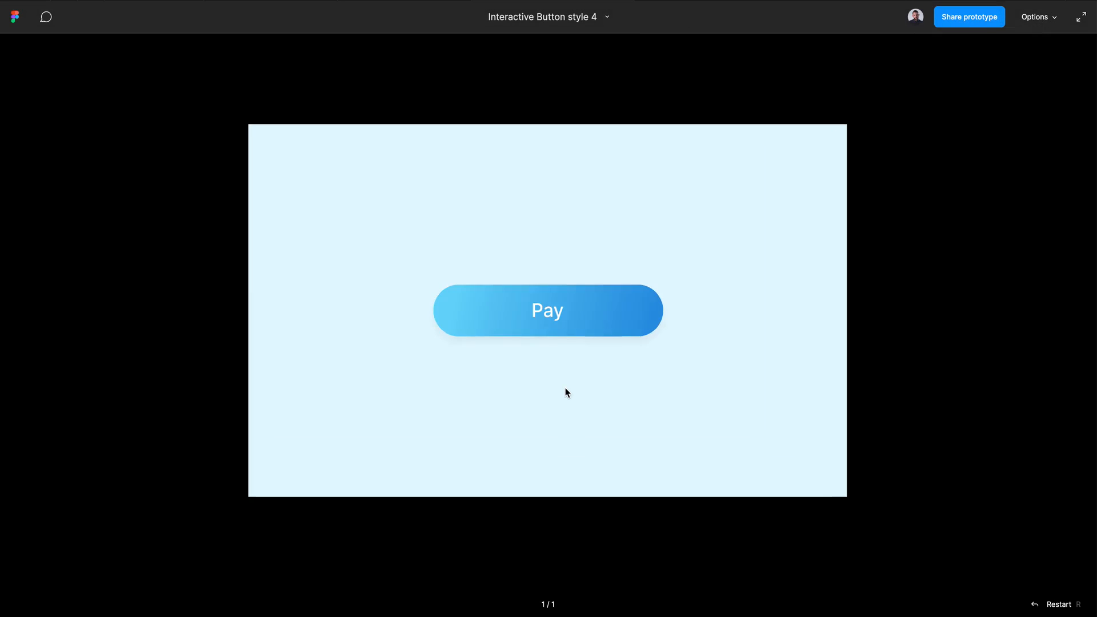
pyautogui.click(613, 323)
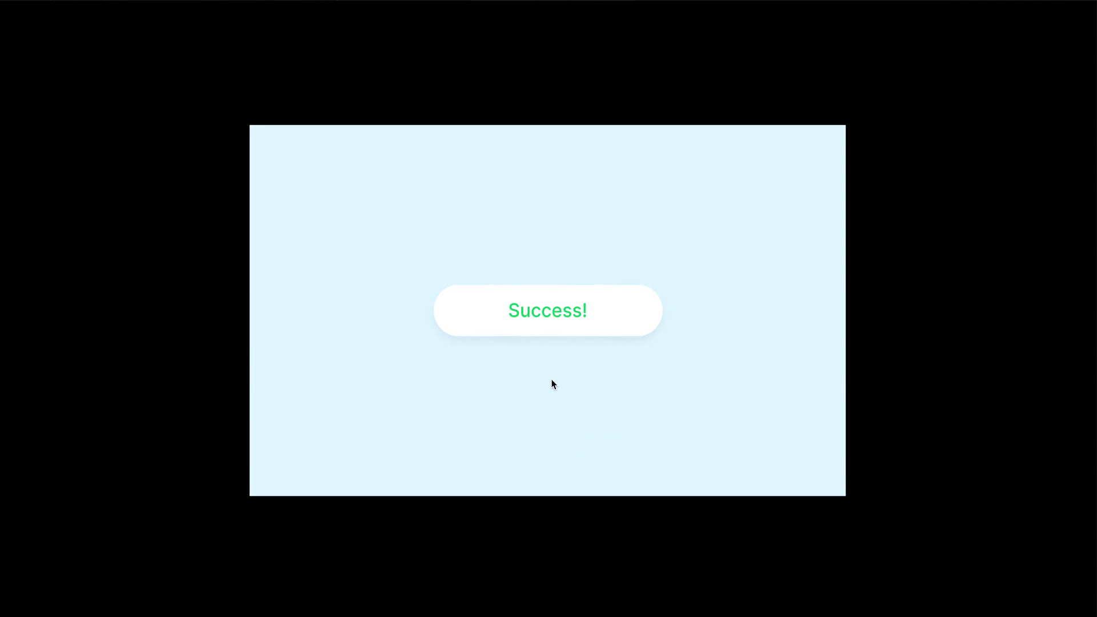
pyautogui.click(630, 334)
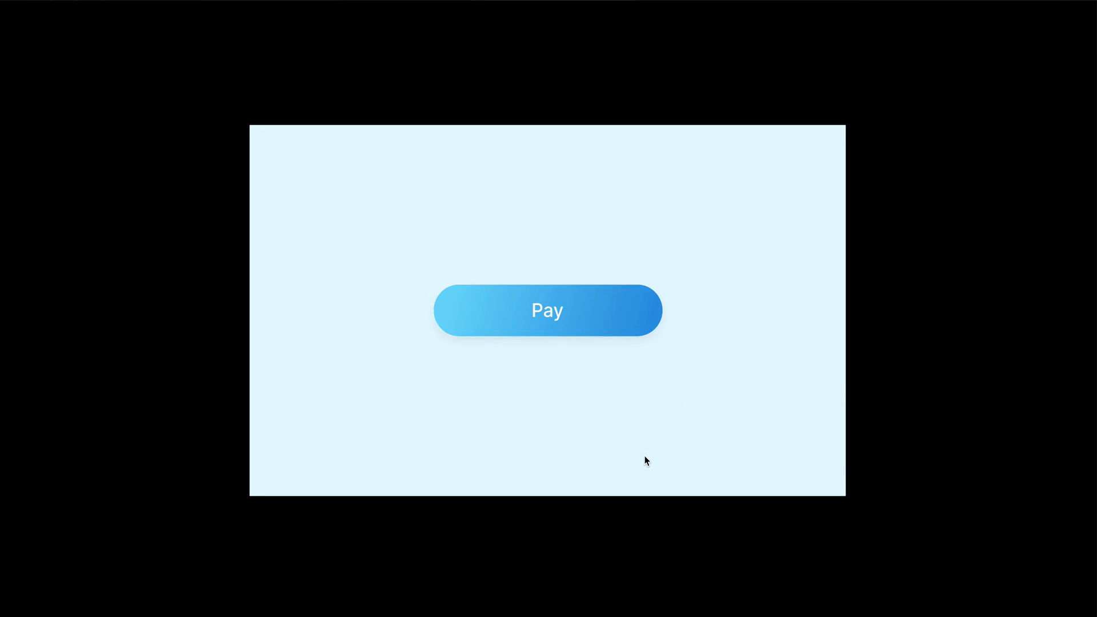
pyautogui.click(636, 324)
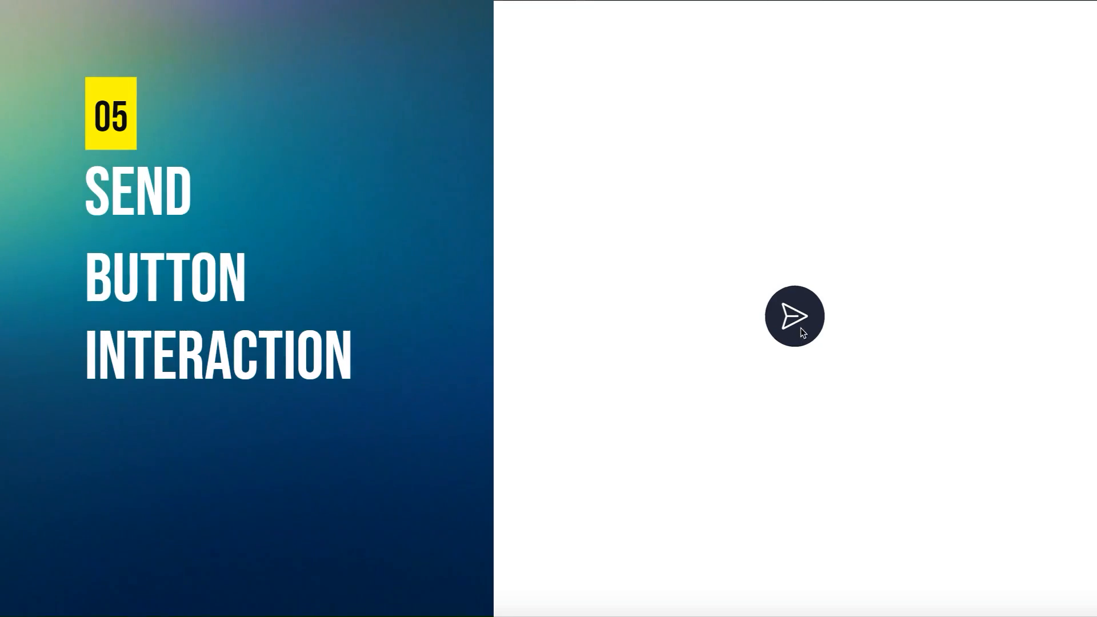
pyautogui.click(800, 329)
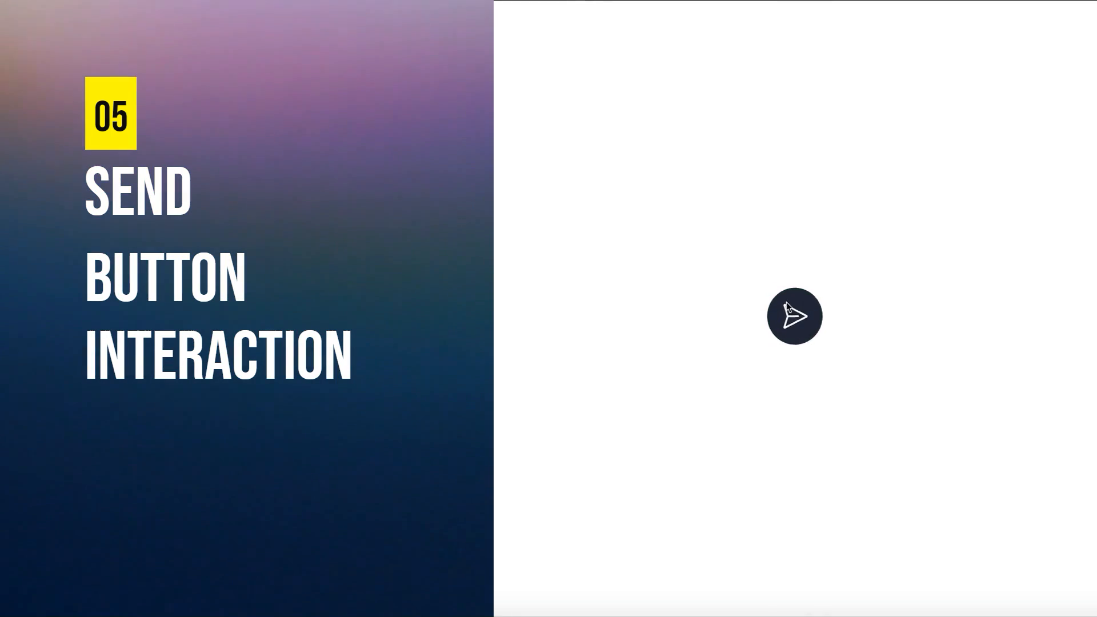
pyautogui.click(790, 319)
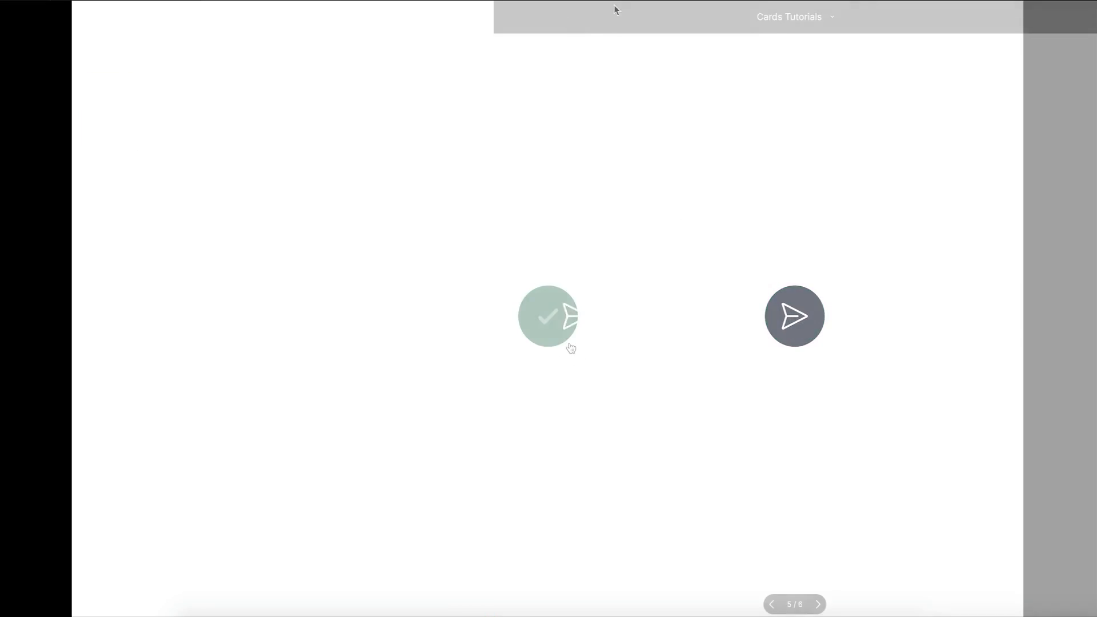
pyautogui.click(540, 309)
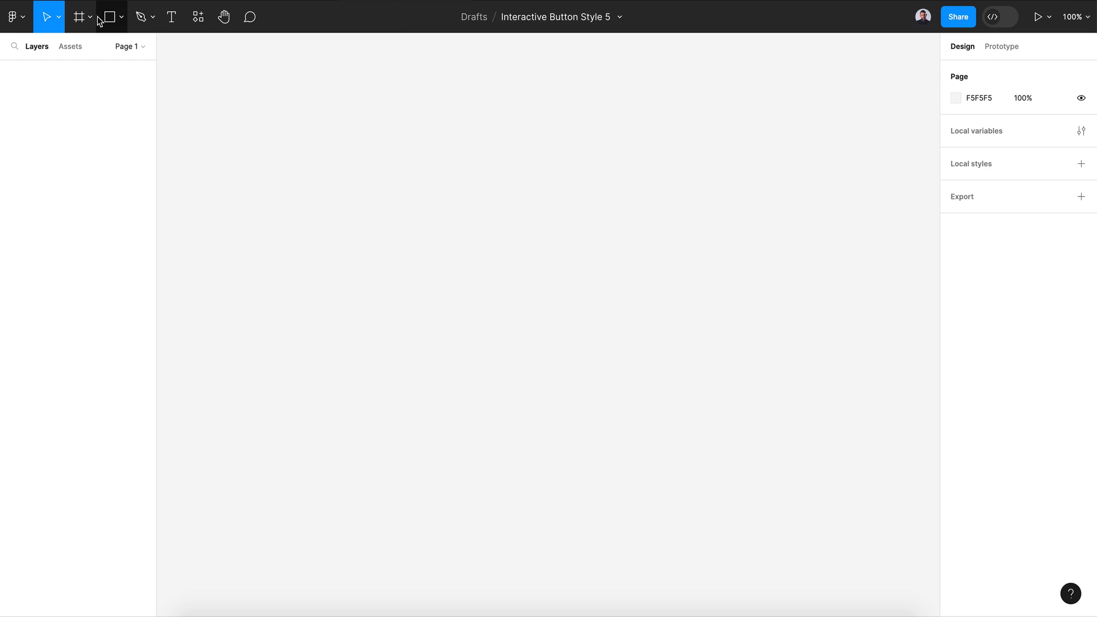
# Draw a circle about 124 × 124 on the empty canvas and fill it with dark grey 353535.
pyautogui.click(122, 22)
pyautogui.click(140, 96)
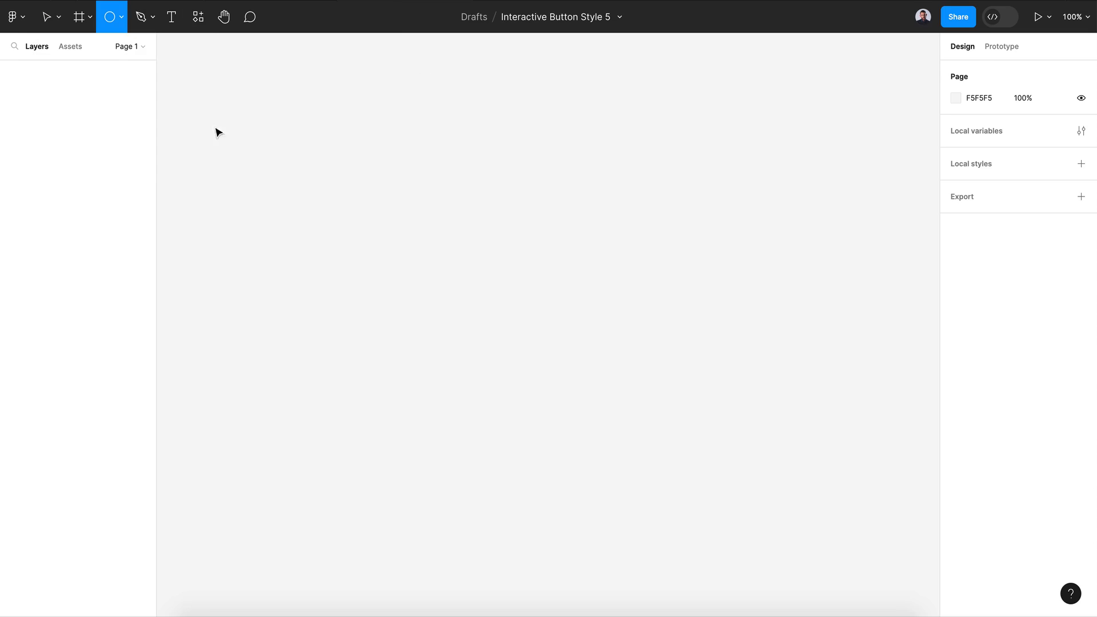
pyautogui.moveTo(450, 216)
pyautogui.mouseDown()
pyautogui.moveTo(556, 341)
pyautogui.moveTo(525, 303)
pyautogui.mouseUp()
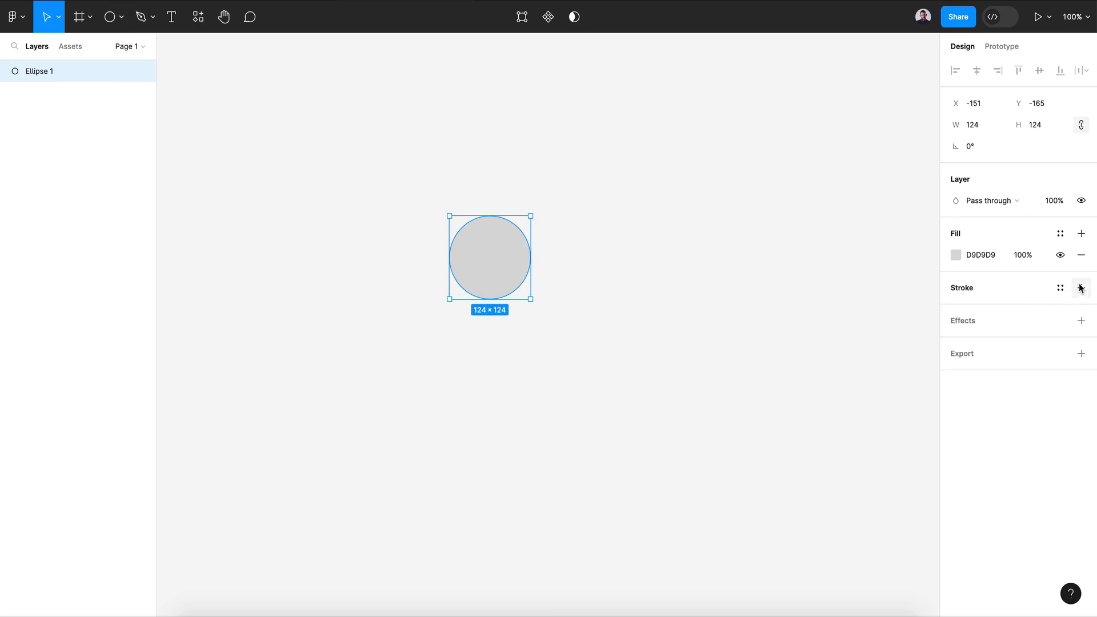
pyautogui.click(955, 255)
pyautogui.moveTo(838, 368); pyautogui.dragTo(773, 404)
pyautogui.click(494, 241)
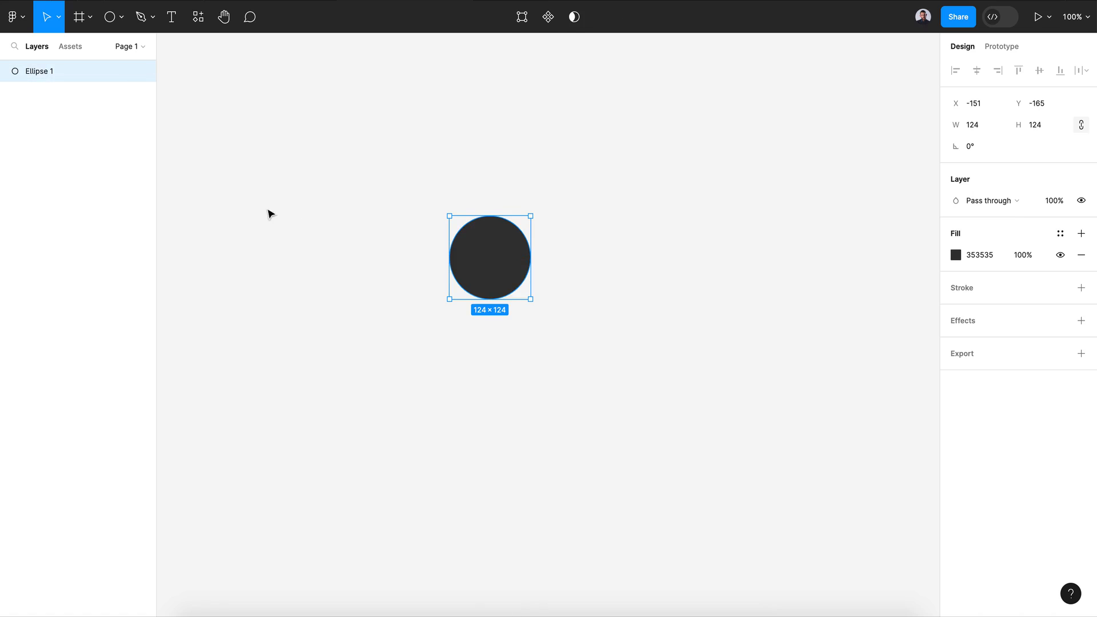
# Import the tabler:send paper-plane icon from the Iconify plugin and place it below the circle.
pyautogui.click(194, 24)
pyautogui.click(262, 47)
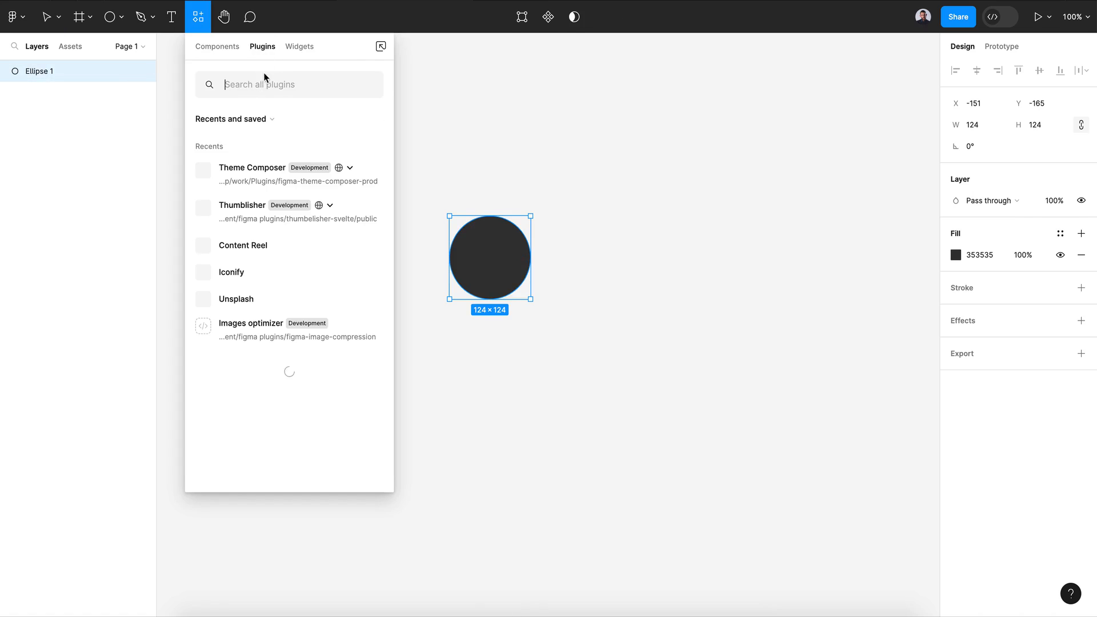
pyautogui.click(229, 272)
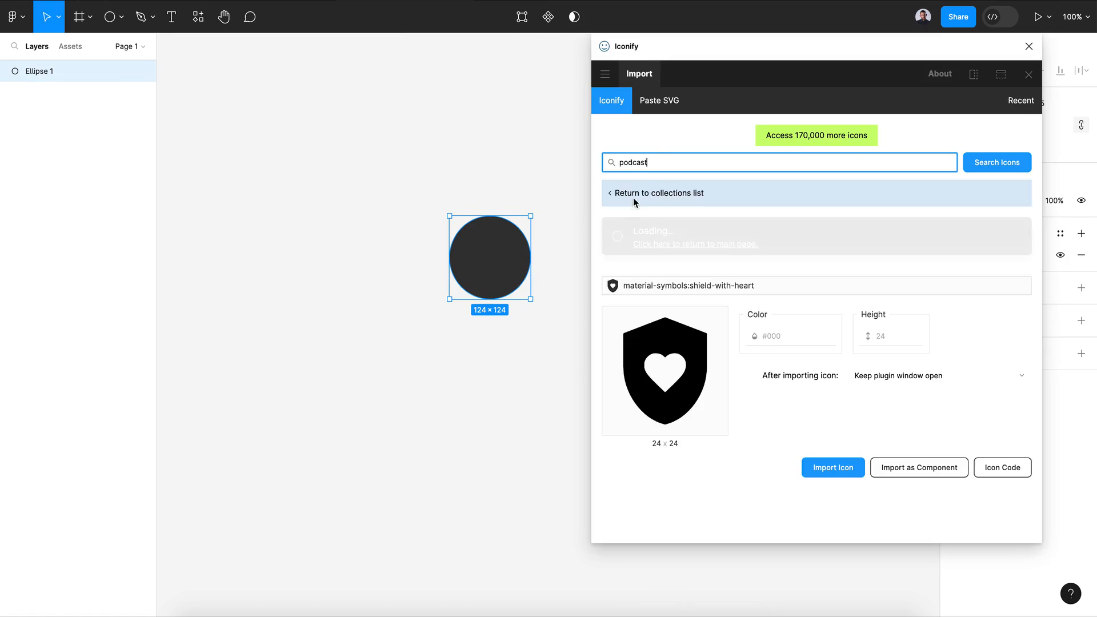
pyautogui.moveTo(957, 381); pyautogui.dragTo(480, 384)
pyautogui.click(1022, 74)
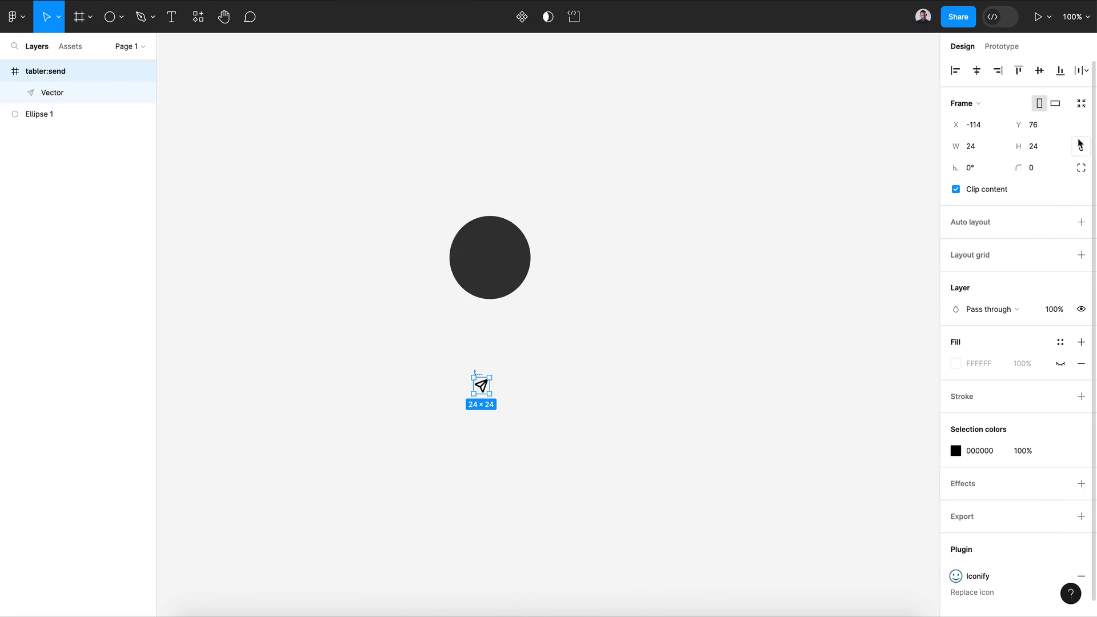
# Resize the send icon to 64 × 64 and change its colour to white FFFFFF.
pyautogui.click(993, 148)
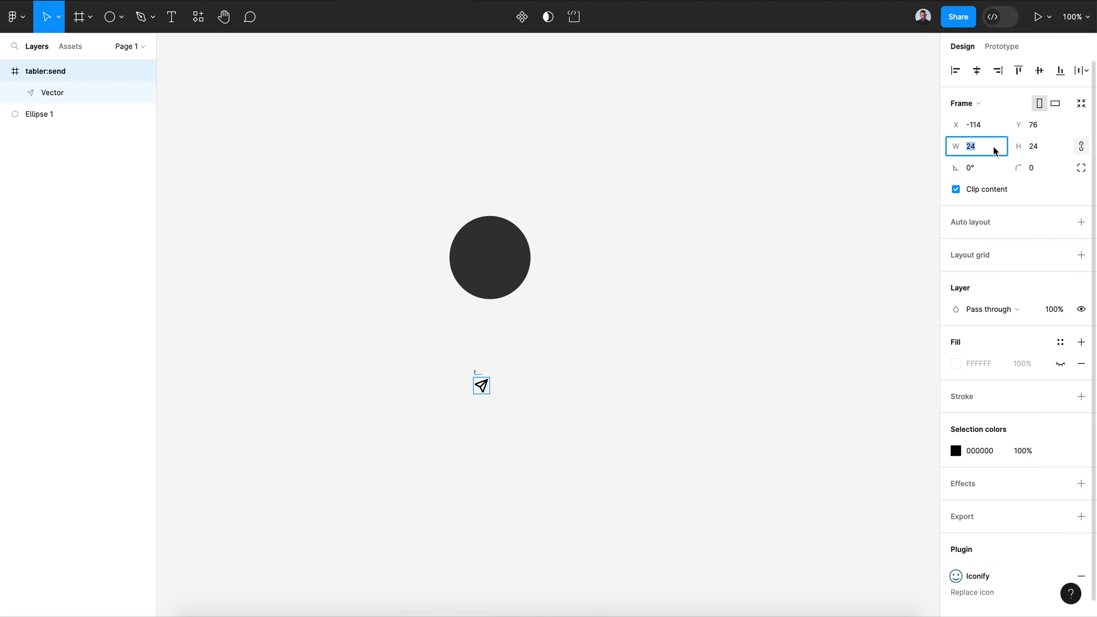
pyautogui.write('64')
pyautogui.press('Return')
pyautogui.click(954, 451)
pyautogui.moveTo(828, 359); pyautogui.dragTo(750, 253)
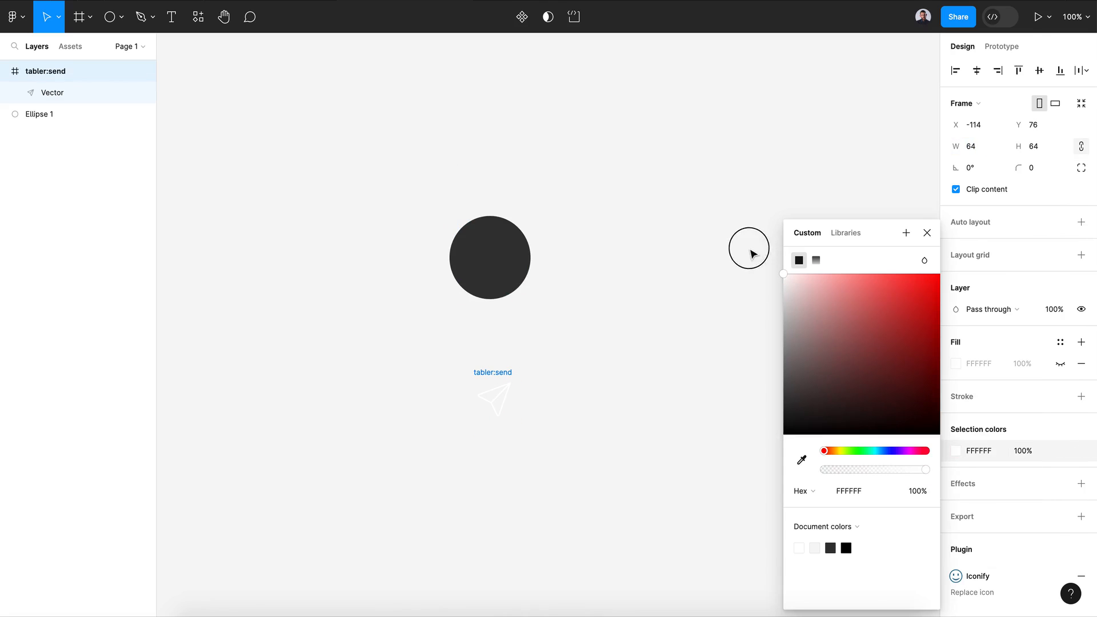
pyautogui.press('Escape')
# Move the send icon onto the middle of the dark circle and thicken the stroke of its vector.
pyautogui.moveTo(485, 372); pyautogui.dragTo(489, 261)
pyautogui.scroll(-1, 971, 400)
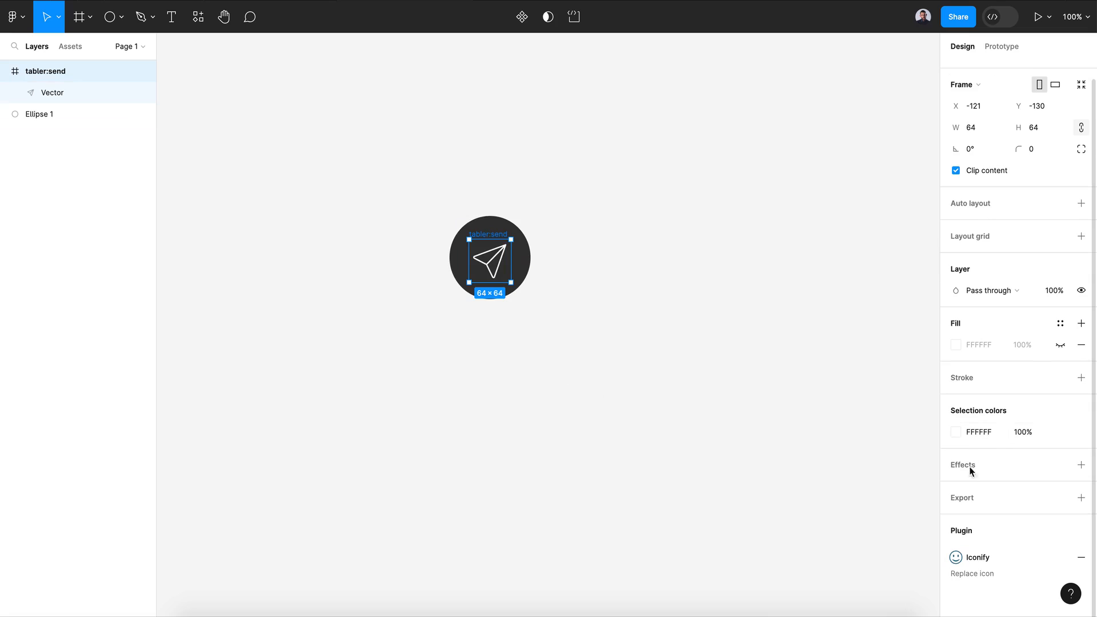
pyautogui.press('Return')
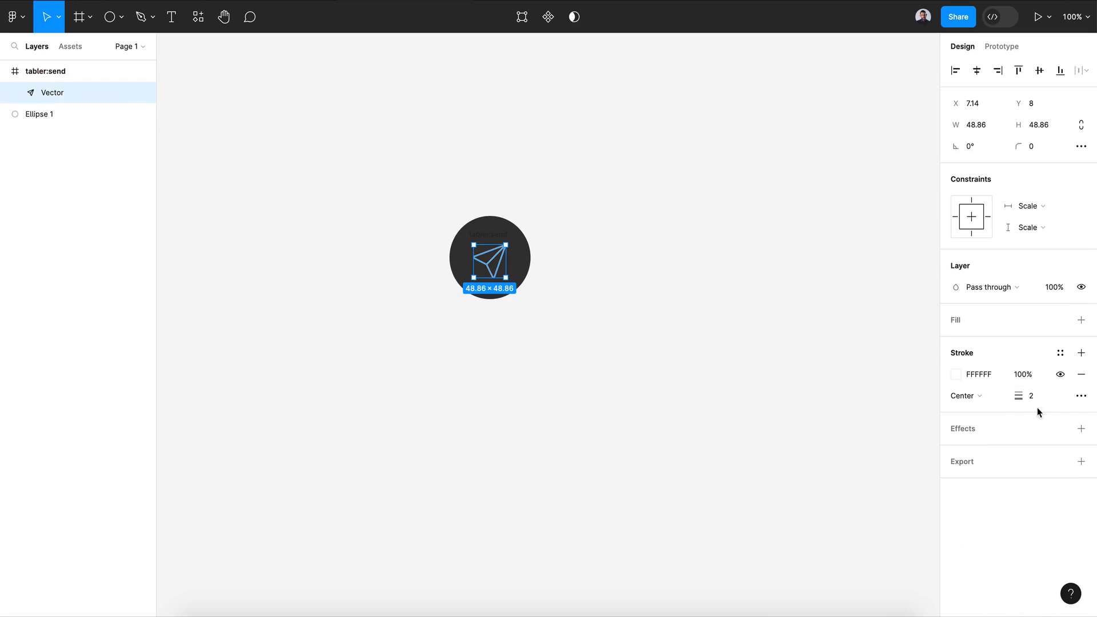
pyautogui.click(1026, 402)
pyautogui.moveTo(1025, 402); pyautogui.dragTo(1025, 400)
pyautogui.click(734, 407)
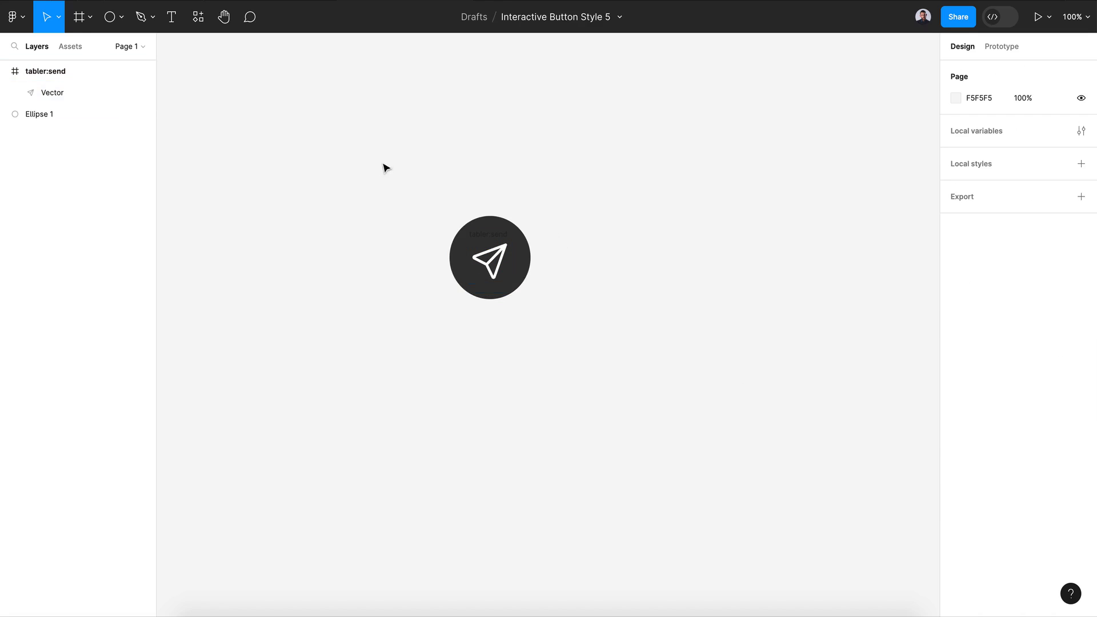
# Wrap the circle and the send icon together in an auto layout frame.
pyautogui.moveTo(364, 154); pyautogui.dragTo(574, 363)
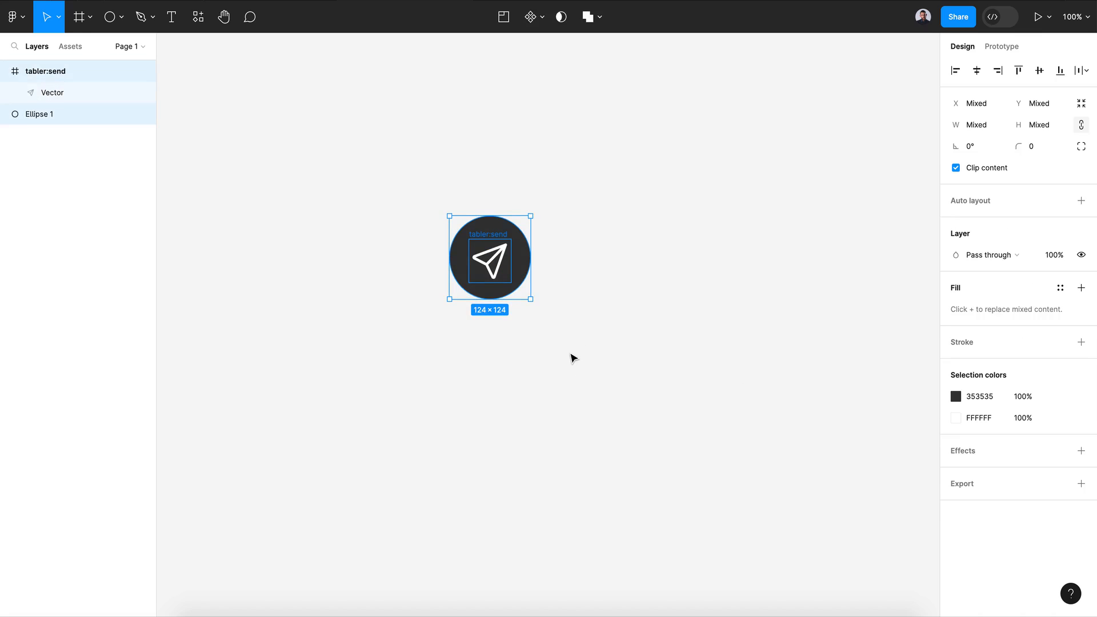
pyautogui.click(1081, 200)
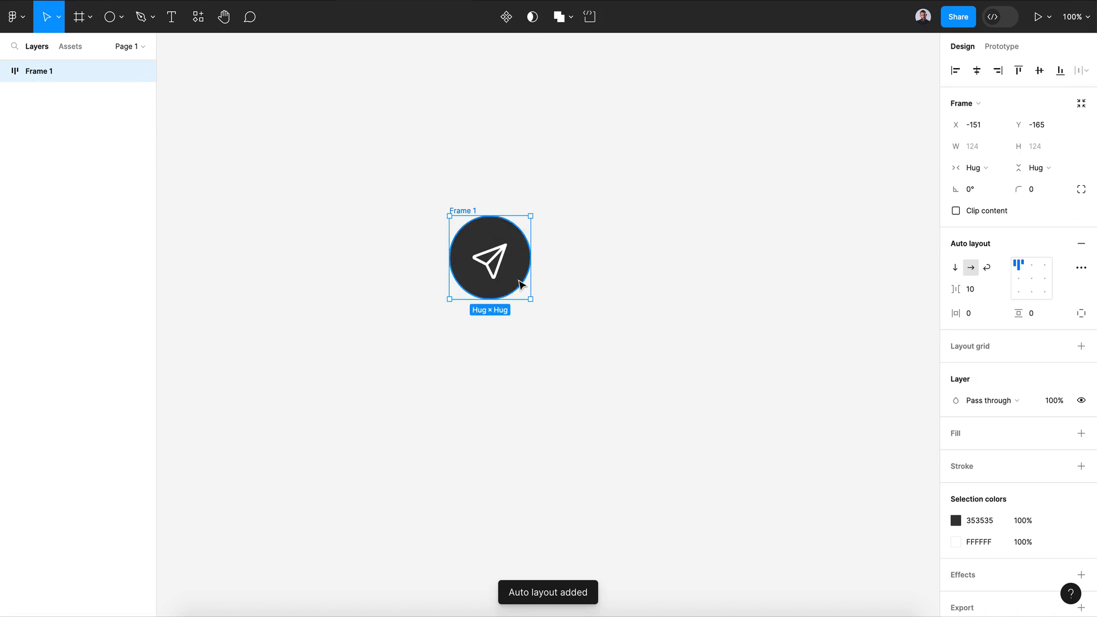
pyautogui.click(495, 266)
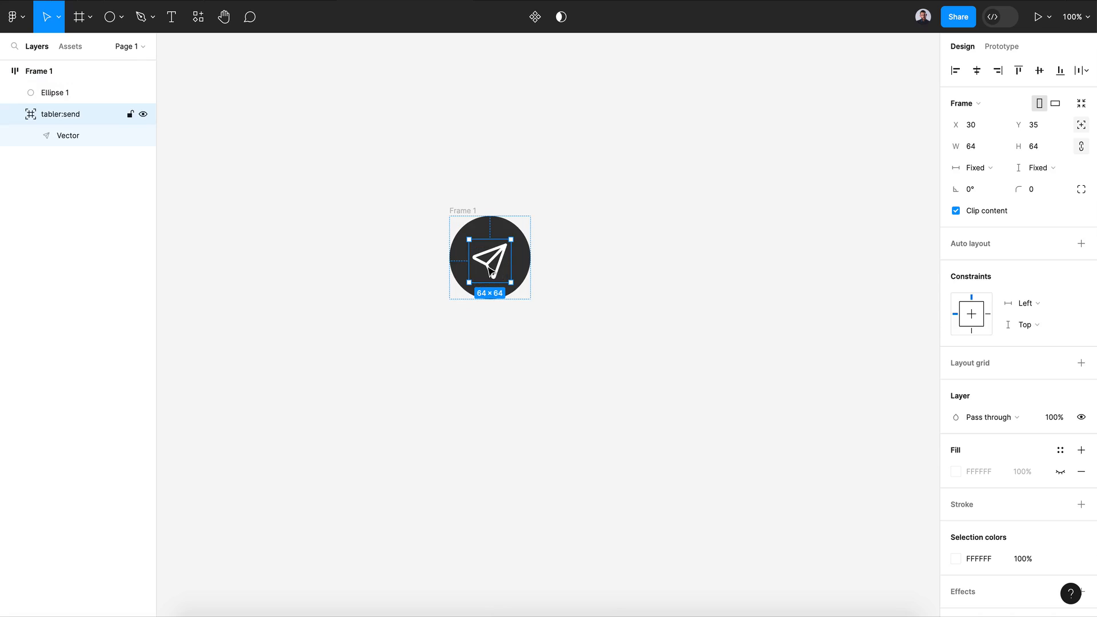
pyautogui.click(220, 114)
# Search Iconify for "check" and place the ic:round-check icon on the canvas below the button.
pyautogui.click(204, 23)
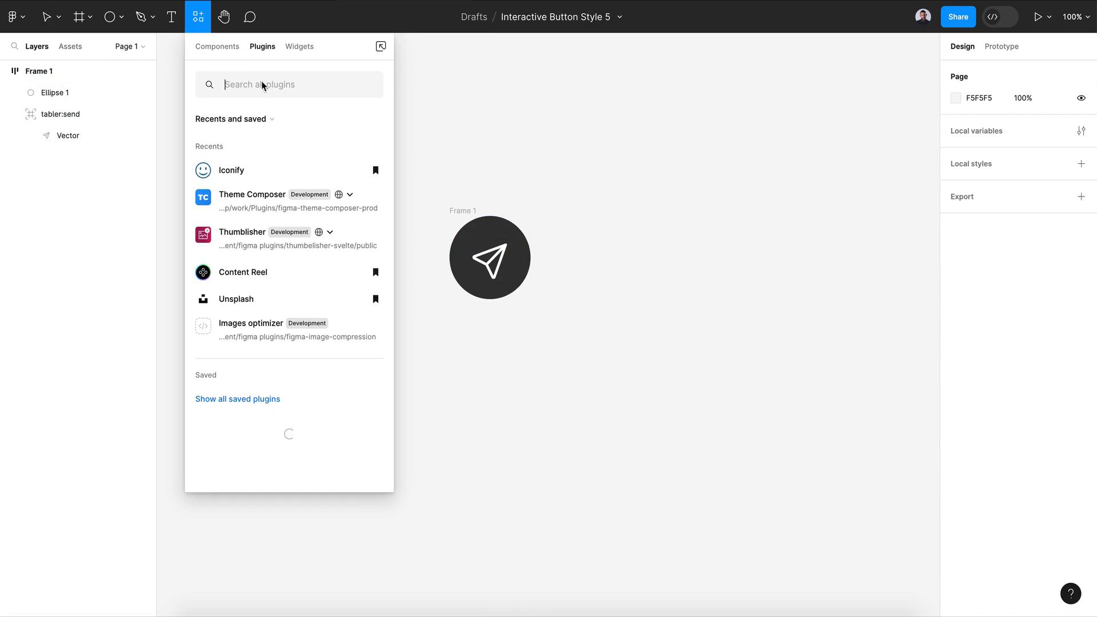
pyautogui.click(250, 176)
pyautogui.write('check')
pyautogui.press('Return')
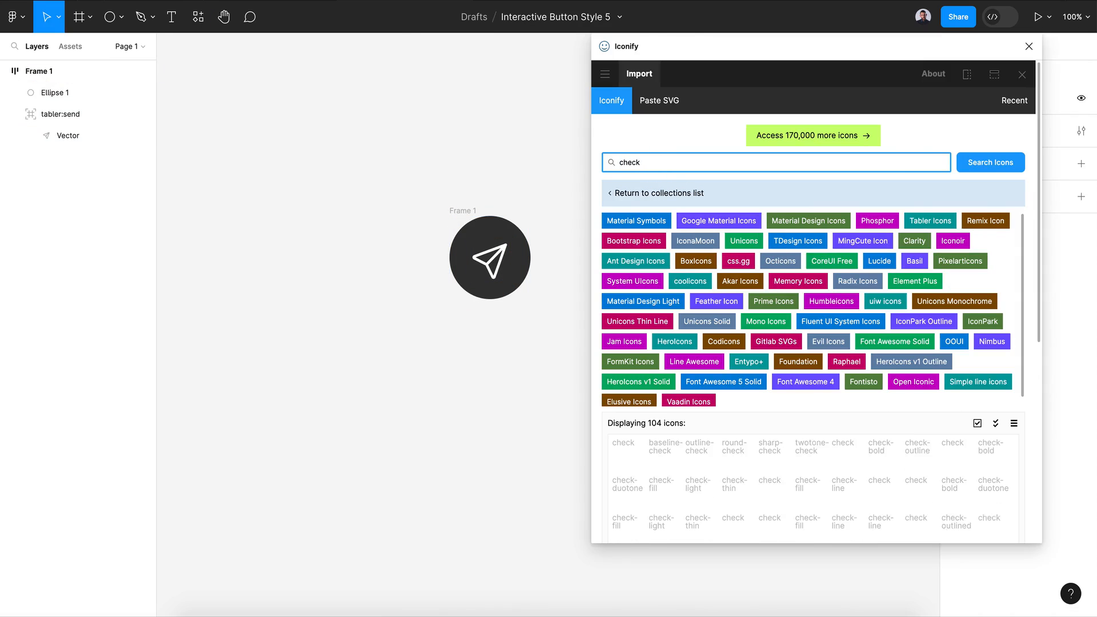
pyautogui.moveTo(741, 457); pyautogui.dragTo(453, 423)
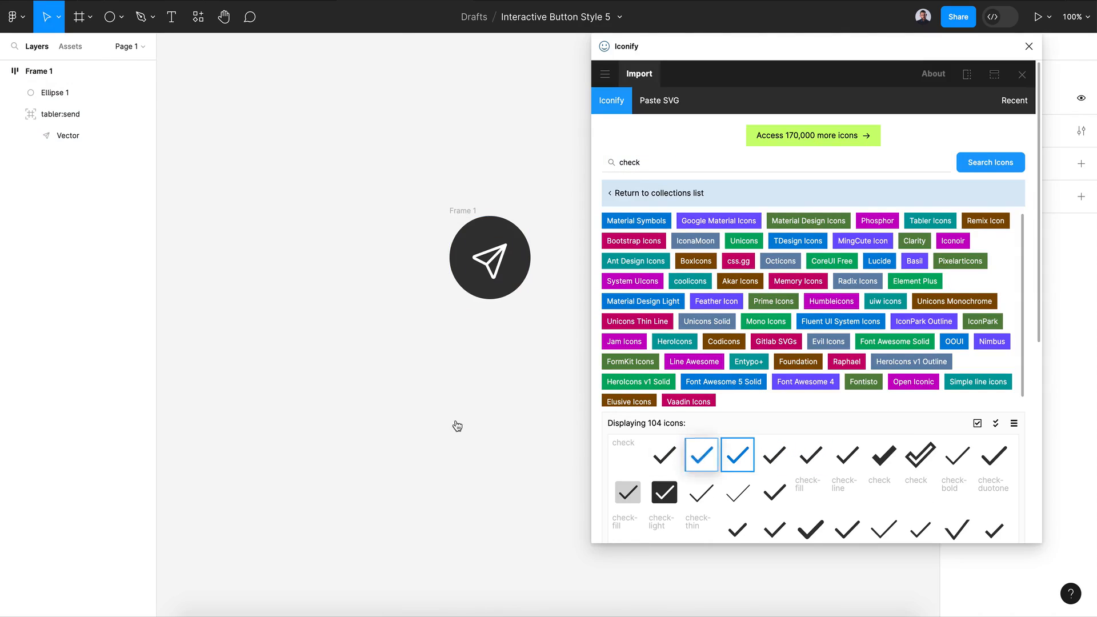
pyautogui.click(1028, 47)
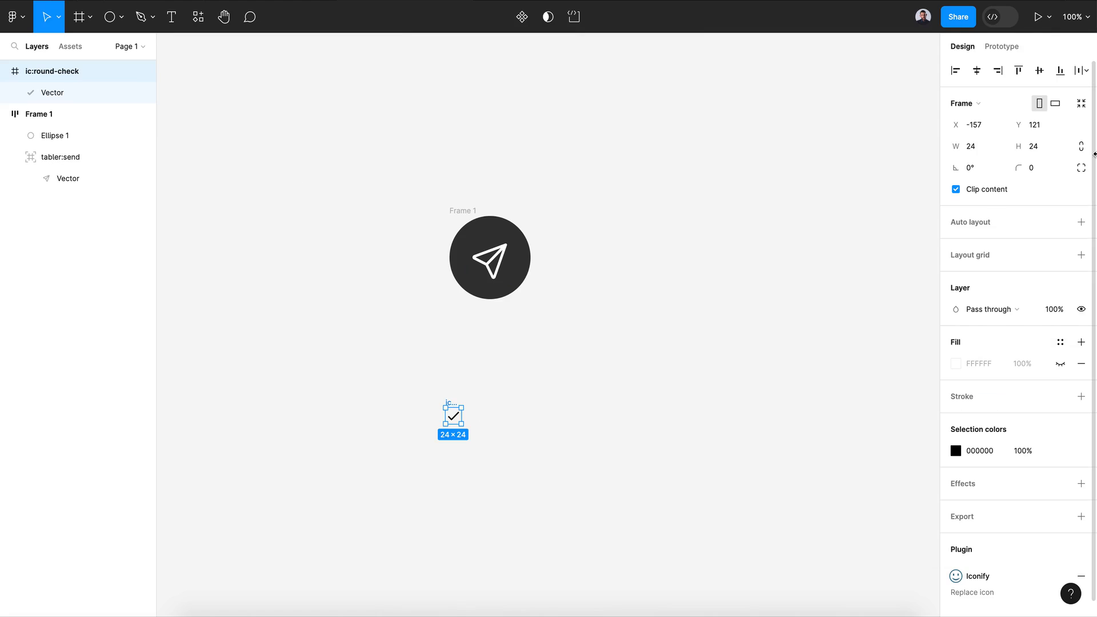
# Resize the check icon to 64 × 64 with its proportions locked.
pyautogui.click(985, 150)
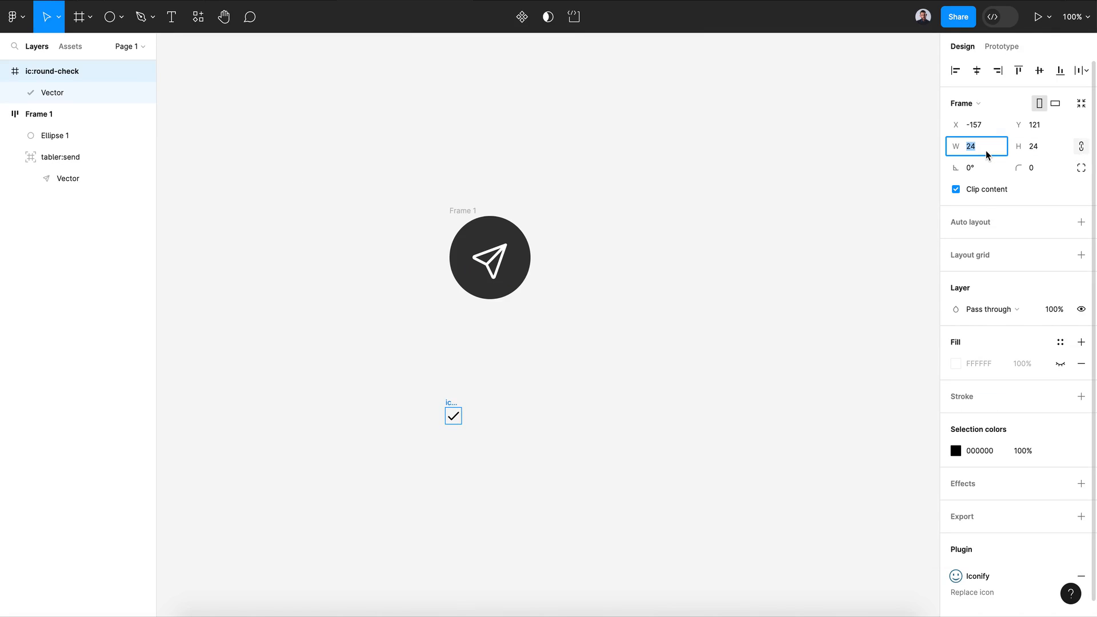
pyautogui.press('Return')
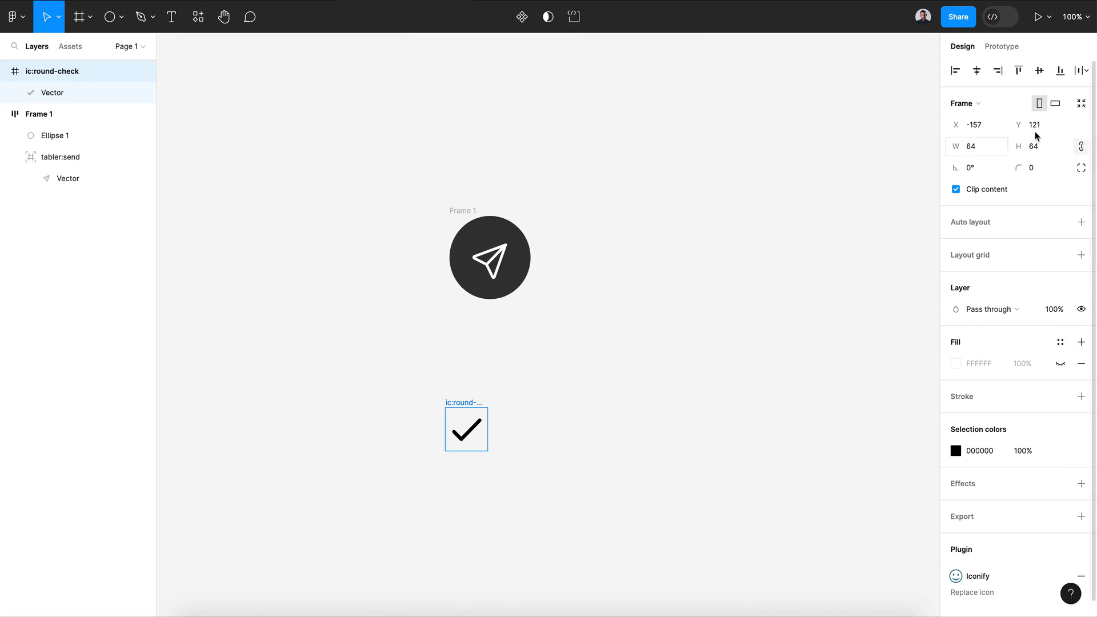
pyautogui.click(611, 381)
# Move the check icon into Frame 1 as a direct child, outside the tabler:send frame.
pyautogui.moveTo(467, 430); pyautogui.dragTo(489, 272)
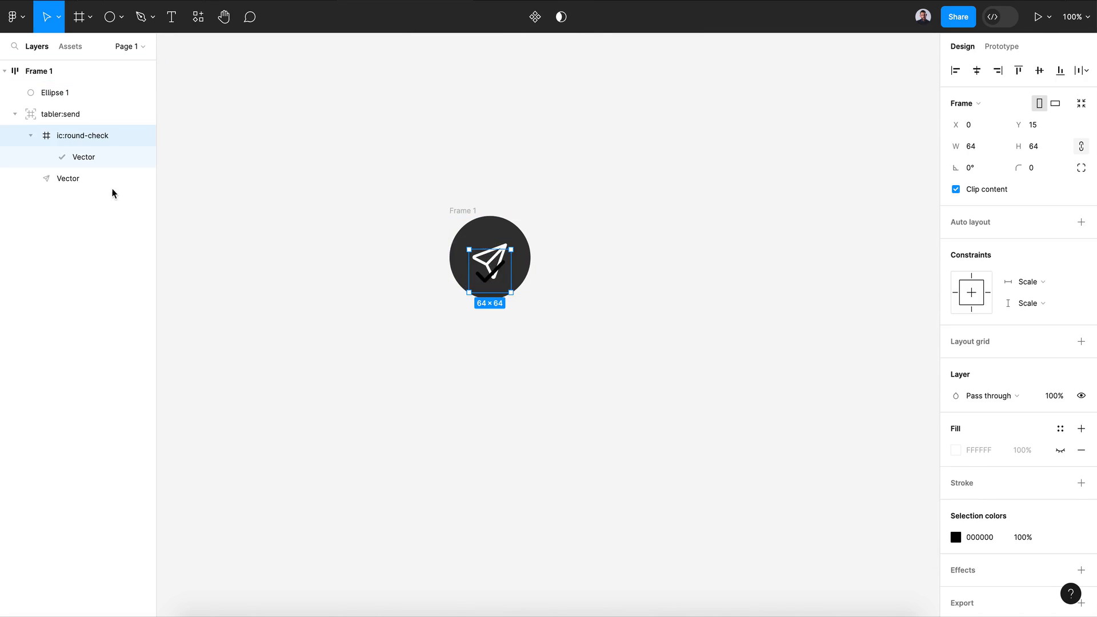
pyautogui.click(31, 136)
pyautogui.moveTo(57, 136); pyautogui.dragTo(52, 100)
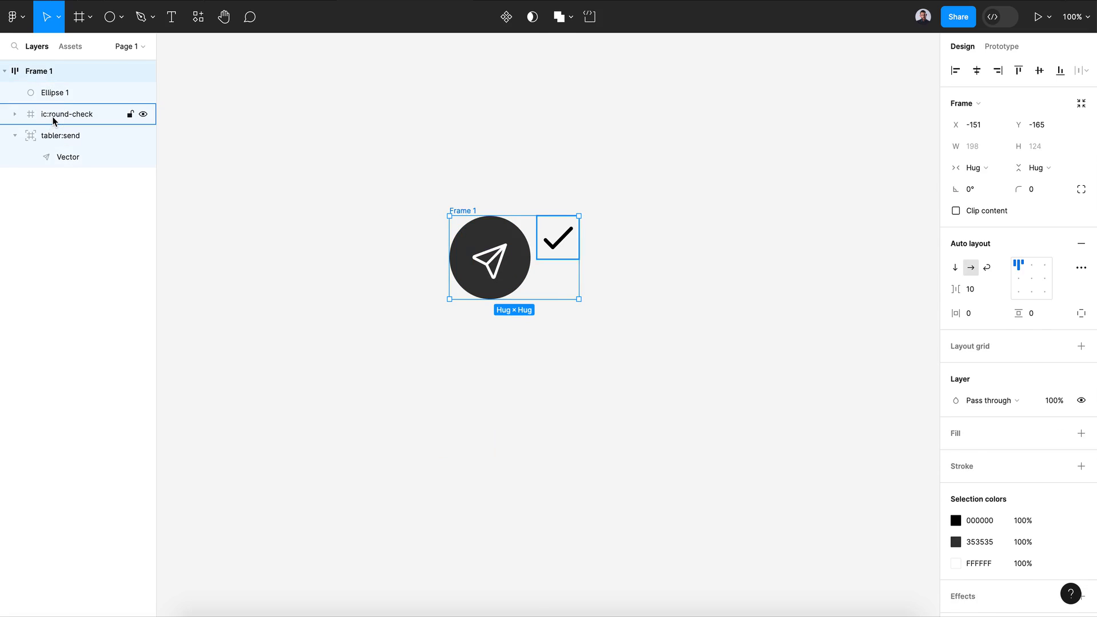
# Give the check icon absolute position and centre it horizontally and vertically in Frame 1.
pyautogui.click(54, 114)
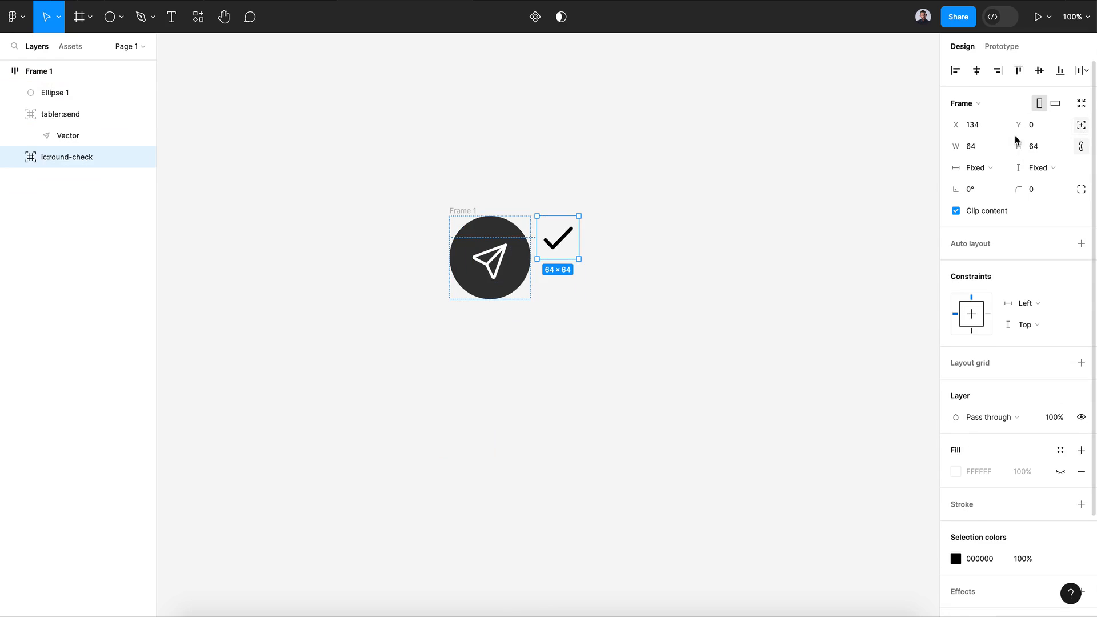
pyautogui.click(977, 70)
pyautogui.click(1039, 70)
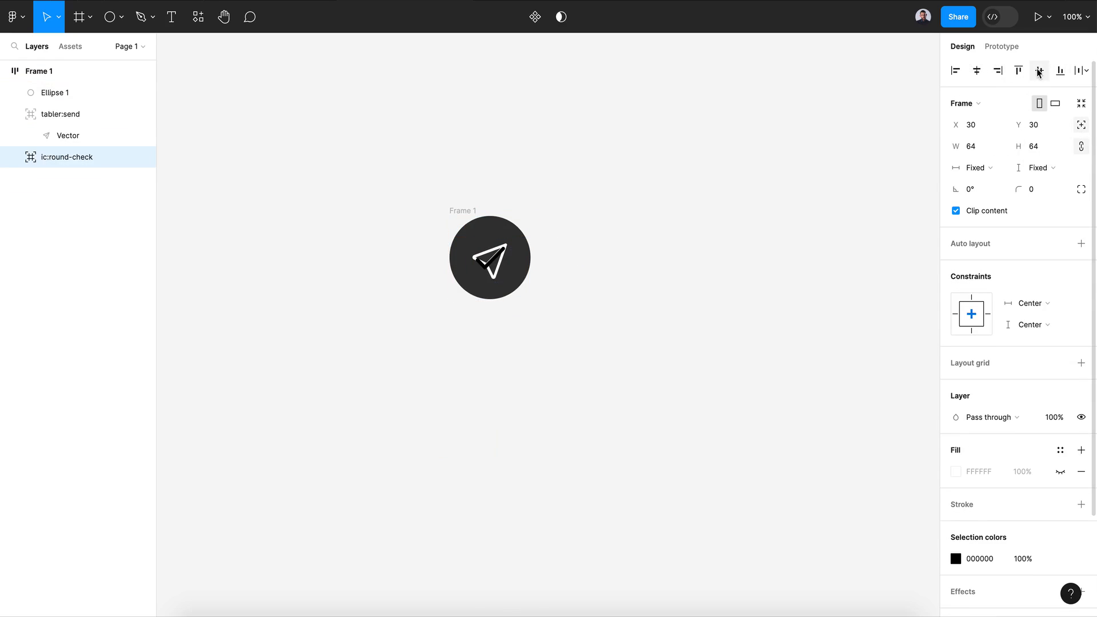
# Change the check icon's colour to white FFFFFF.
pyautogui.click(954, 558)
pyautogui.moveTo(857, 350); pyautogui.dragTo(744, 247)
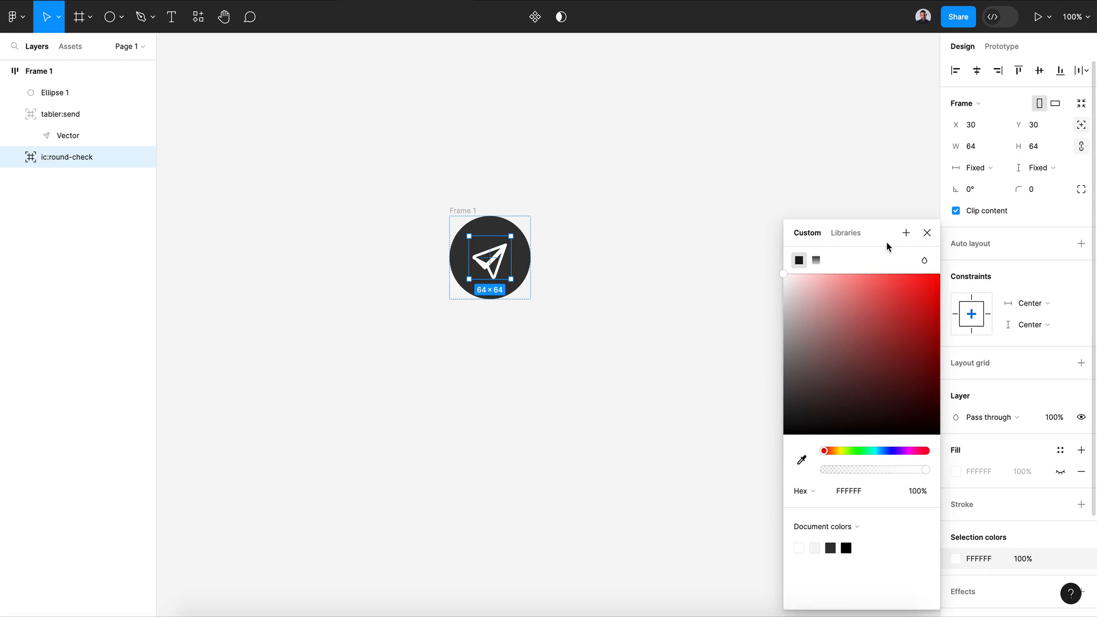
pyautogui.click(926, 233)
# Shift the check icon straight up until it sits completely above the circle.
pyautogui.hotkey('shift', 'Up')
pyautogui.hotkey('shift', 'Up')
pyautogui.hotkey('shift', 'Up')
pyautogui.hotkey('shift', 'Up')
pyautogui.hotkey('shift', 'Up')
pyautogui.hotkey('shift', 'Up')
pyautogui.hotkey('shift', 'Up')
pyautogui.hotkey('shift', 'Up')
pyautogui.hotkey('shift', 'Up')
pyautogui.hotkey('shift', 'Up')
pyautogui.hotkey('shift', 'Up')
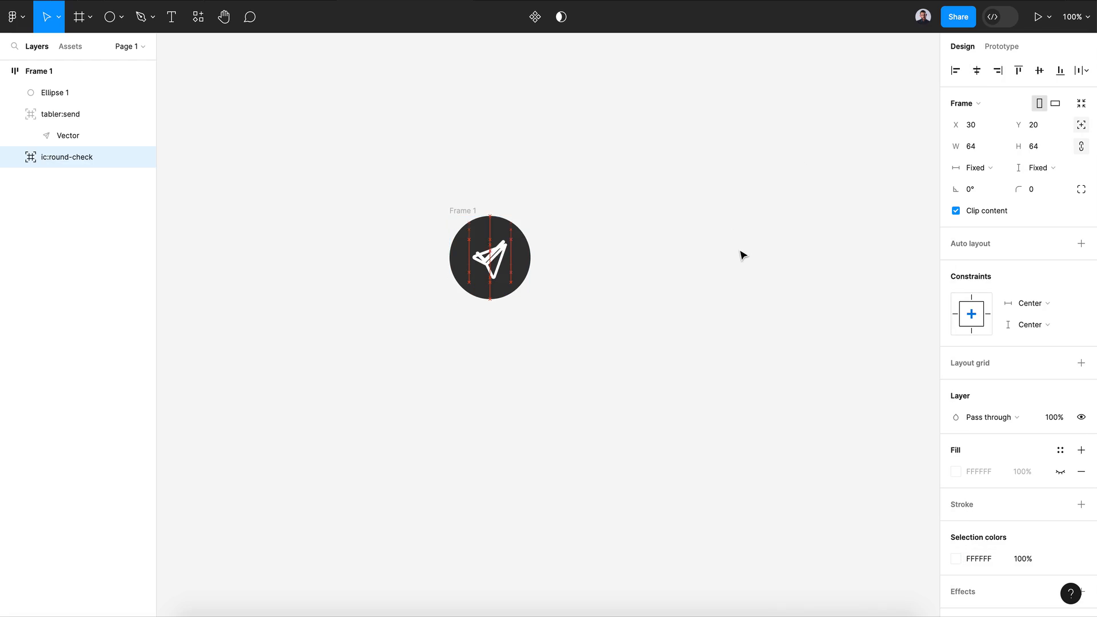
# Enable Clip content on Frame 1 to hide the check icon outside its bounds.
pyautogui.click(458, 216)
pyautogui.hotkey('shift', 'a')
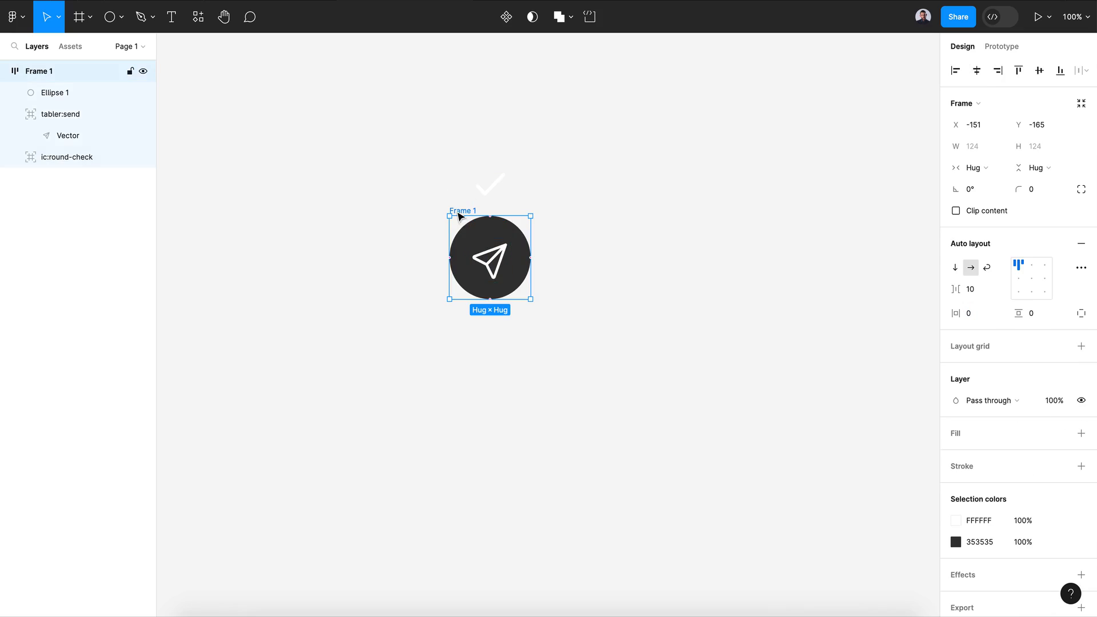
pyautogui.click(956, 211)
pyautogui.click(956, 212)
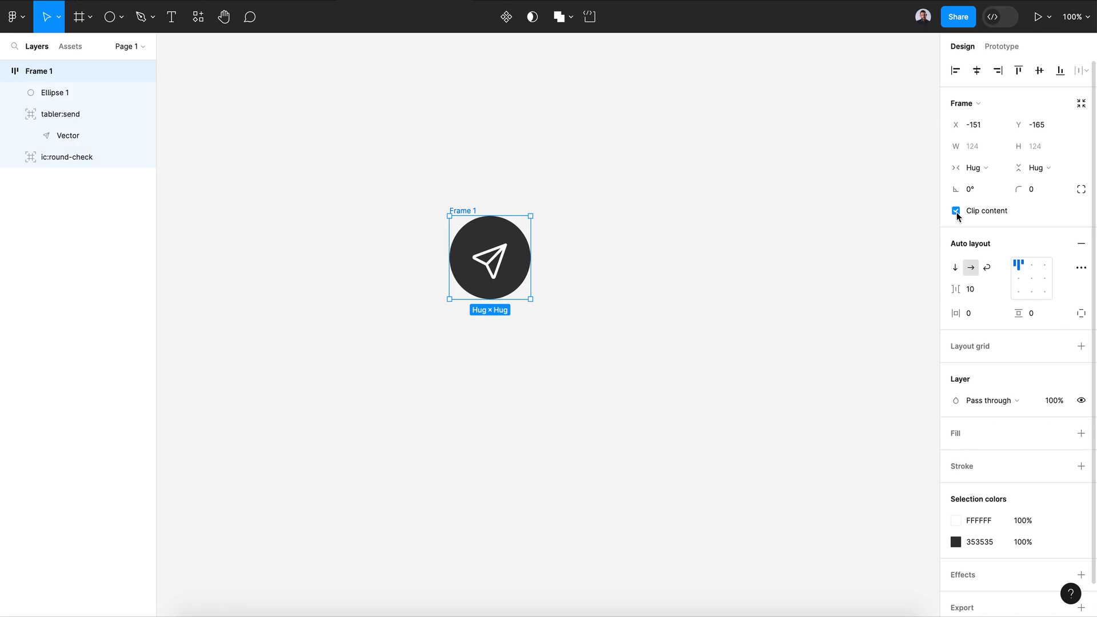
# Turn Frame 1 into a component and rename it Button.
pyautogui.click(625, 315)
pyautogui.press('super+z')
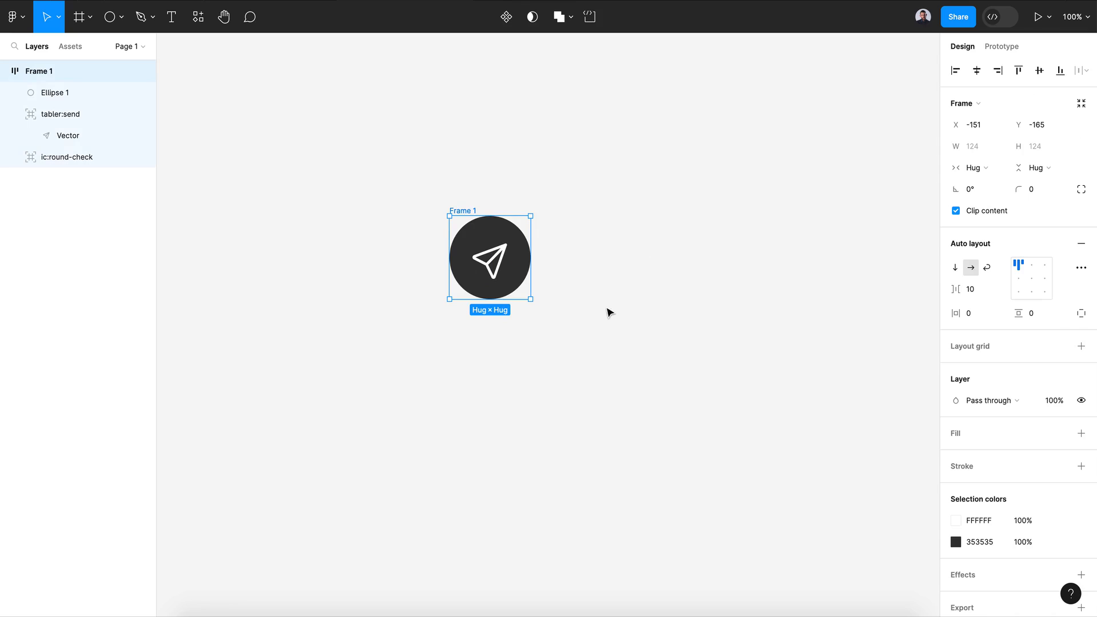
pyautogui.click(515, 19)
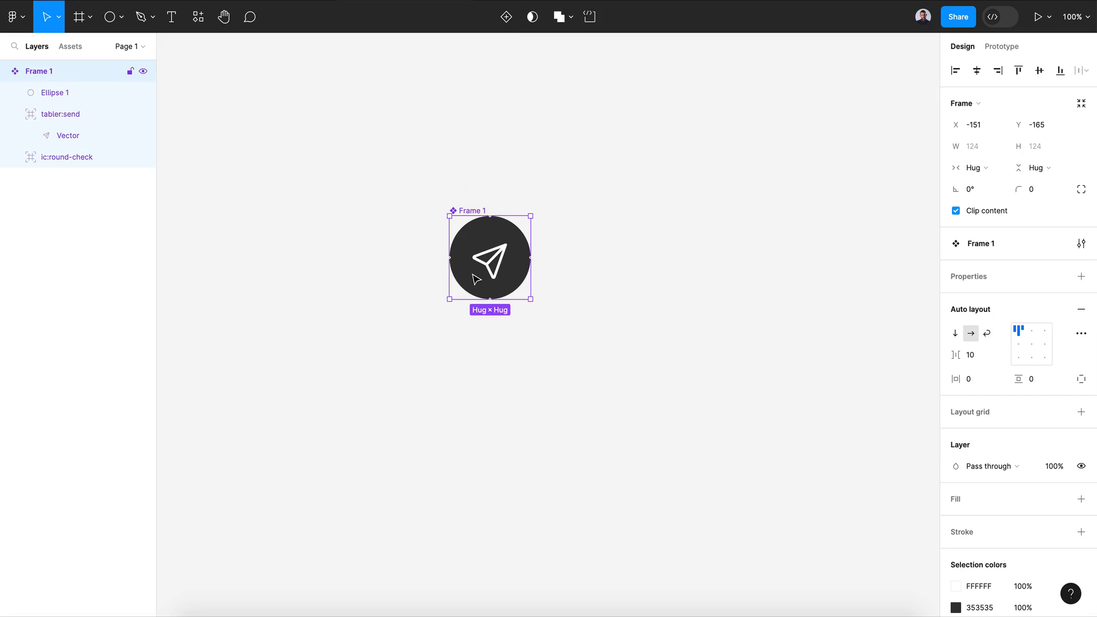
pyautogui.press('super+r')
pyautogui.write('B')
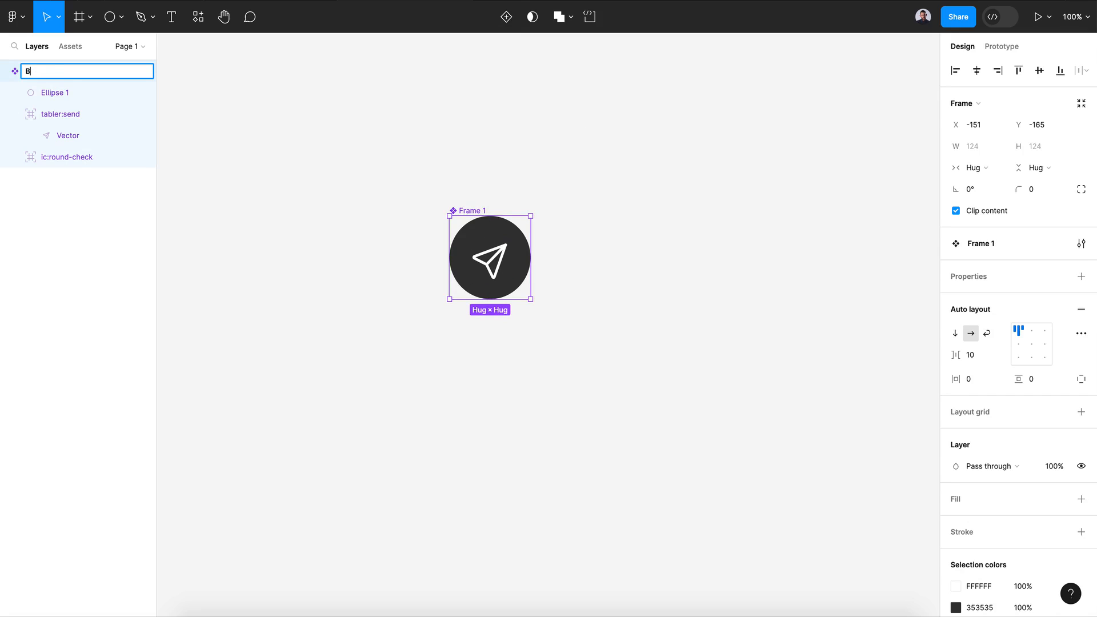
pyautogui.press('Return')
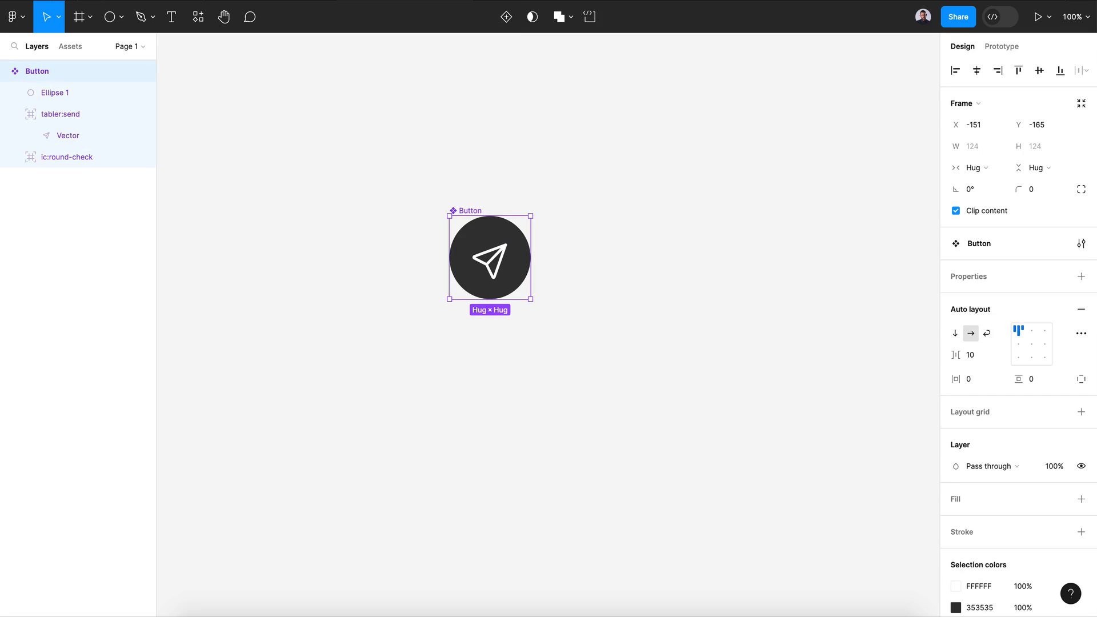
# Add a second variant and move its paper-plane icon diagonally up and to the right, completely out of the circle.
pyautogui.click(507, 26)
pyautogui.click(496, 362)
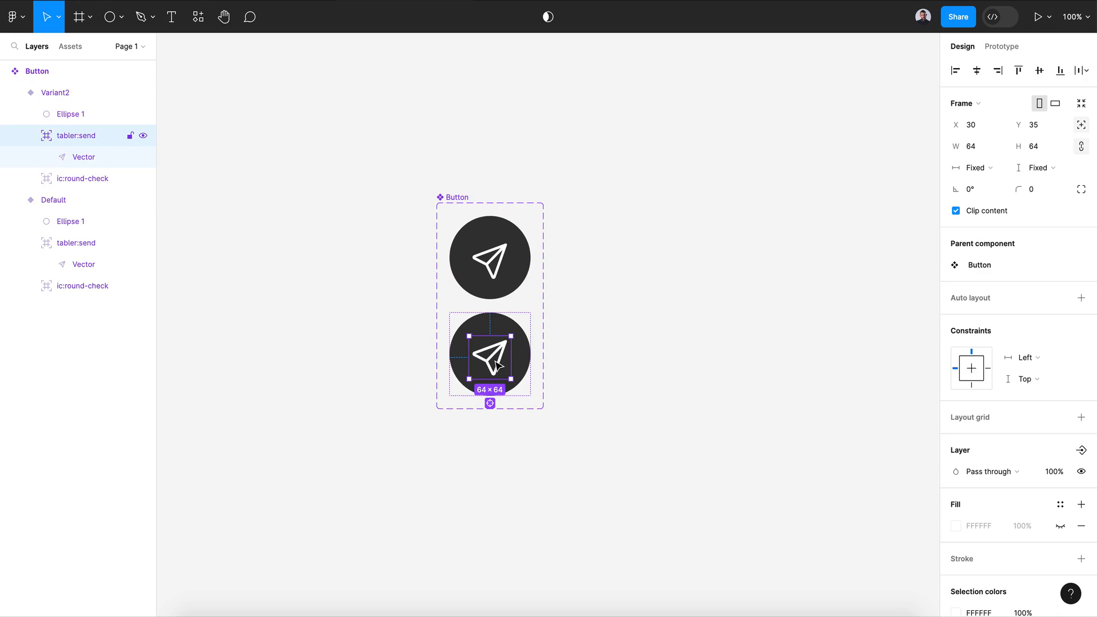
pyautogui.moveTo(491, 365); pyautogui.dragTo(538, 320)
pyautogui.hotkey('shift', 'Up')
pyautogui.hotkey('shift', 'Up')
pyautogui.hotkey('shift', 'Up')
pyautogui.hotkey('shift', 'Right')
pyautogui.hotkey('shift', 'Right')
pyautogui.hotkey('shift', 'Right')
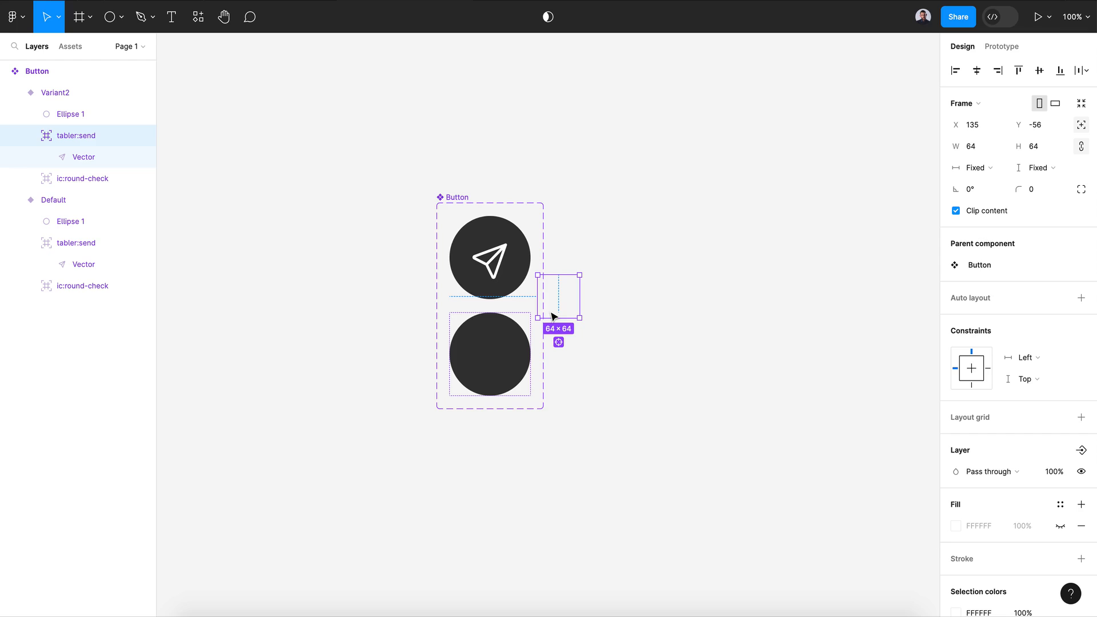
pyautogui.press('Up')
pyautogui.press('Right')
# Try to resize the second variant's frame to 10 × 10.
pyautogui.click(482, 371)
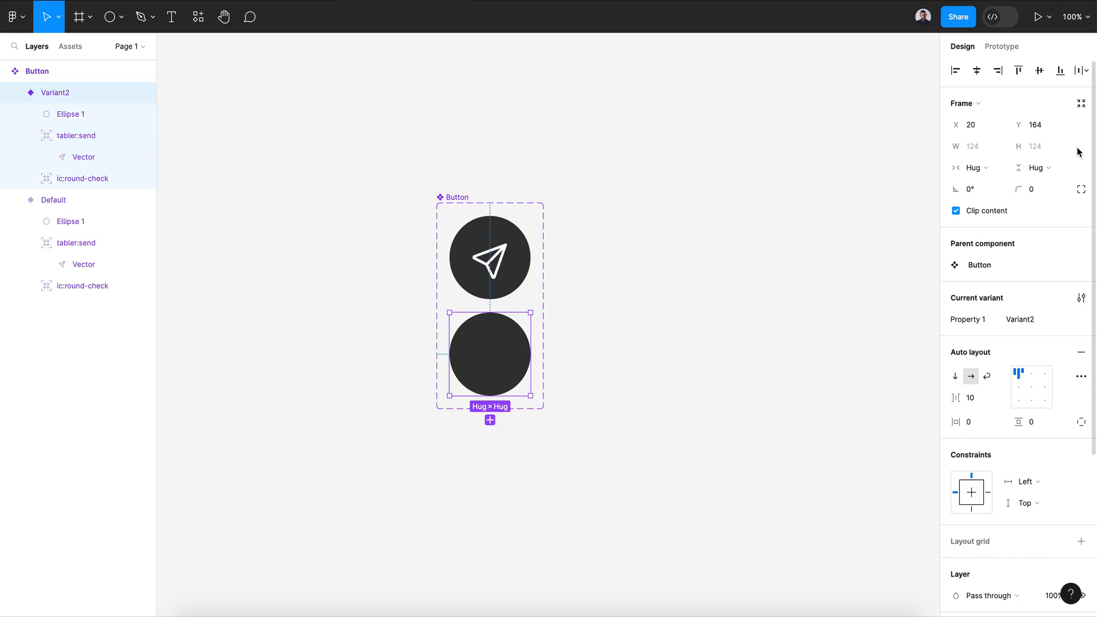
pyautogui.click(971, 149)
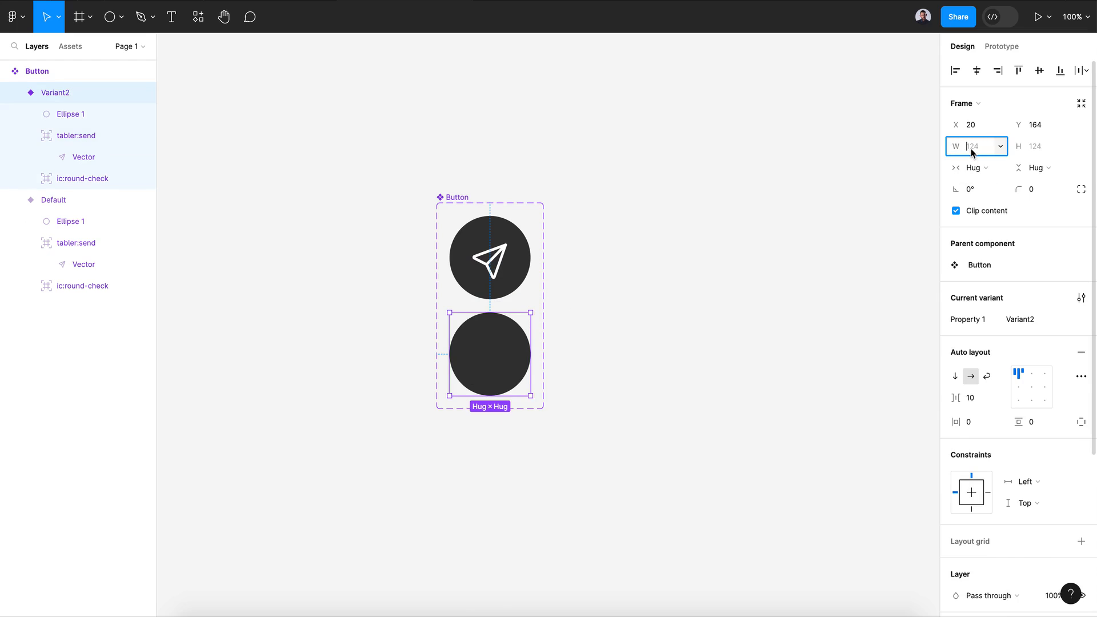
pyautogui.write('10')
pyautogui.click(1037, 150)
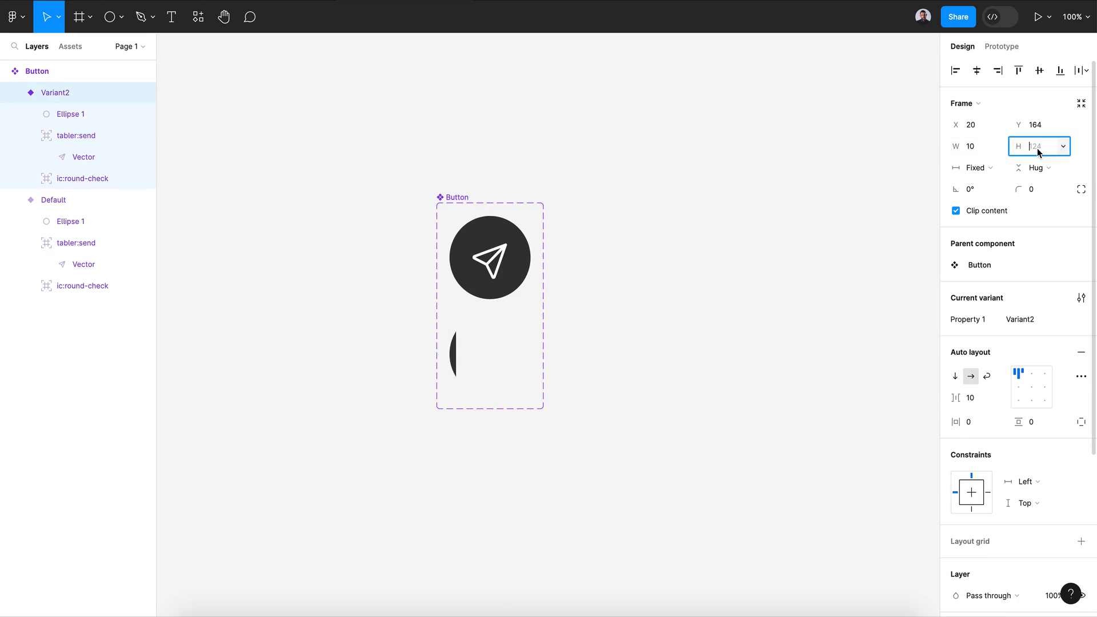
pyautogui.write('10')
pyautogui.press('Return')
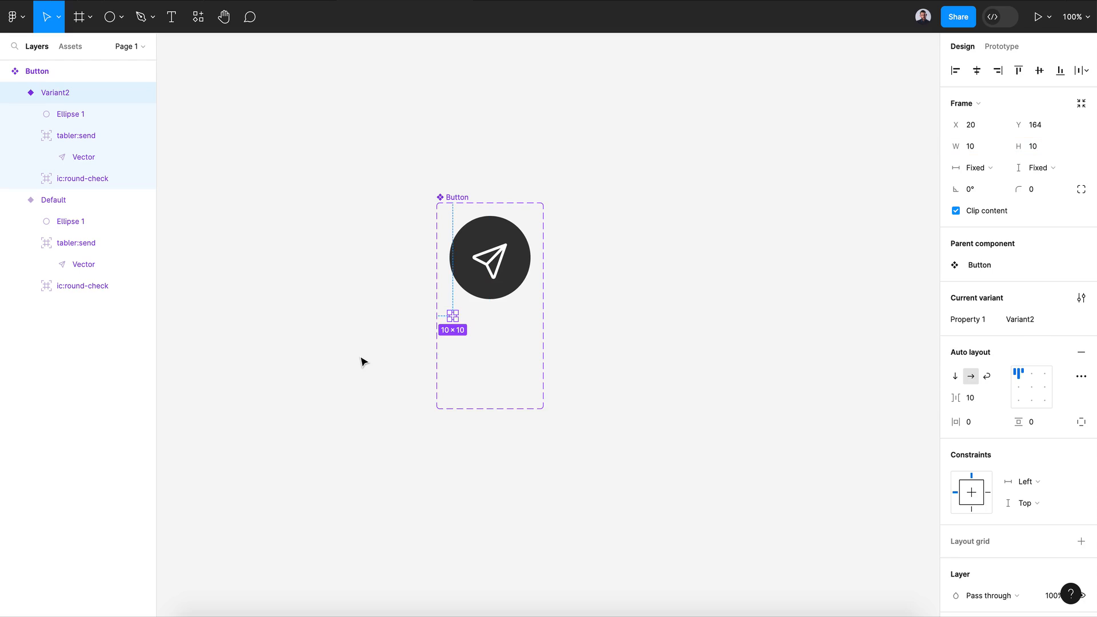
pyautogui.hotkey('ctrl', 'z')
pyautogui.hotkey('ctrl', 'z')
# Scale the second variant proportionally down to 20 × 20 with the Scale tool.
pyautogui.press('k')
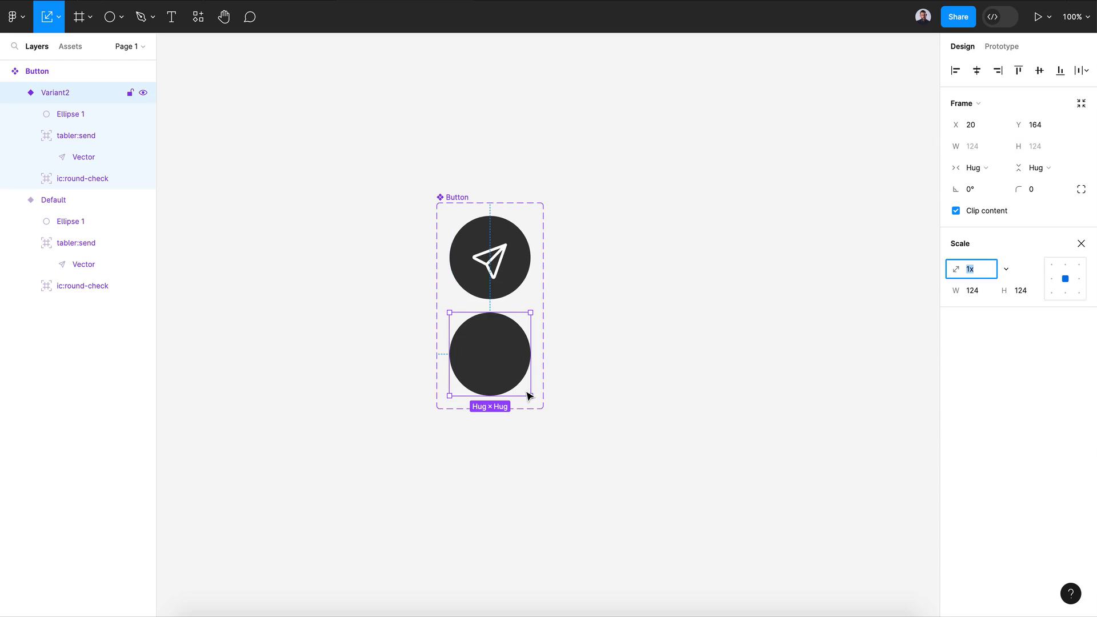
pyautogui.moveTo(526, 398); pyautogui.dragTo(460, 321)
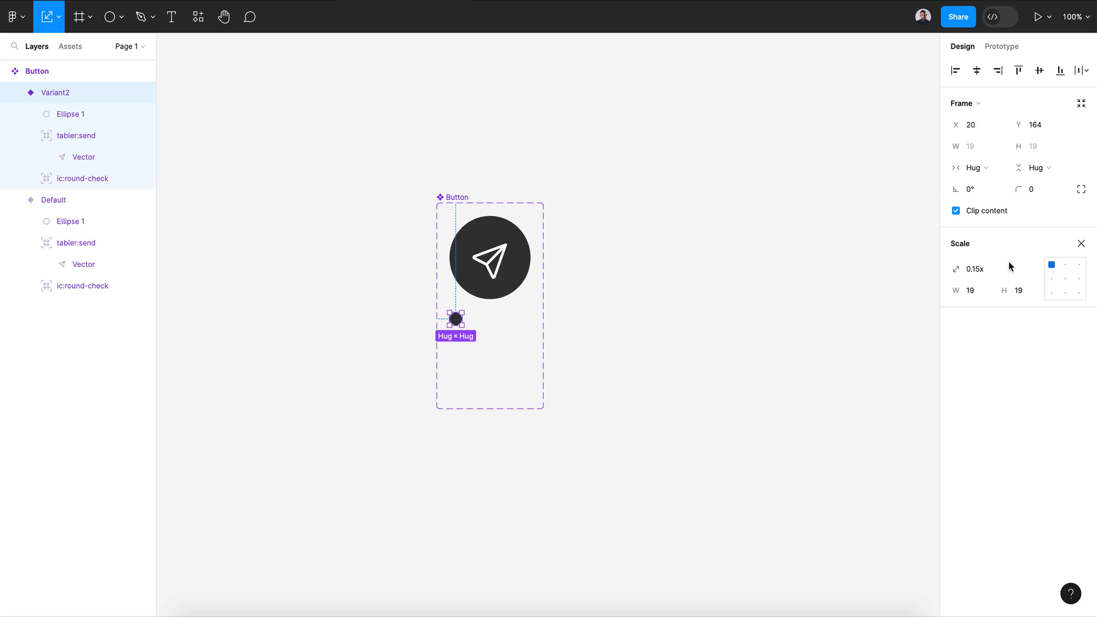
pyautogui.click(983, 291)
pyautogui.write('20')
pyautogui.press('Return')
# Centre the small second variant horizontally in the Button set and move it down 30 px.
pyautogui.click(976, 71)
pyautogui.hotkey('shift', 'Down')
pyautogui.hotkey('shift', 'Down')
pyautogui.hotkey('shift', 'Down')
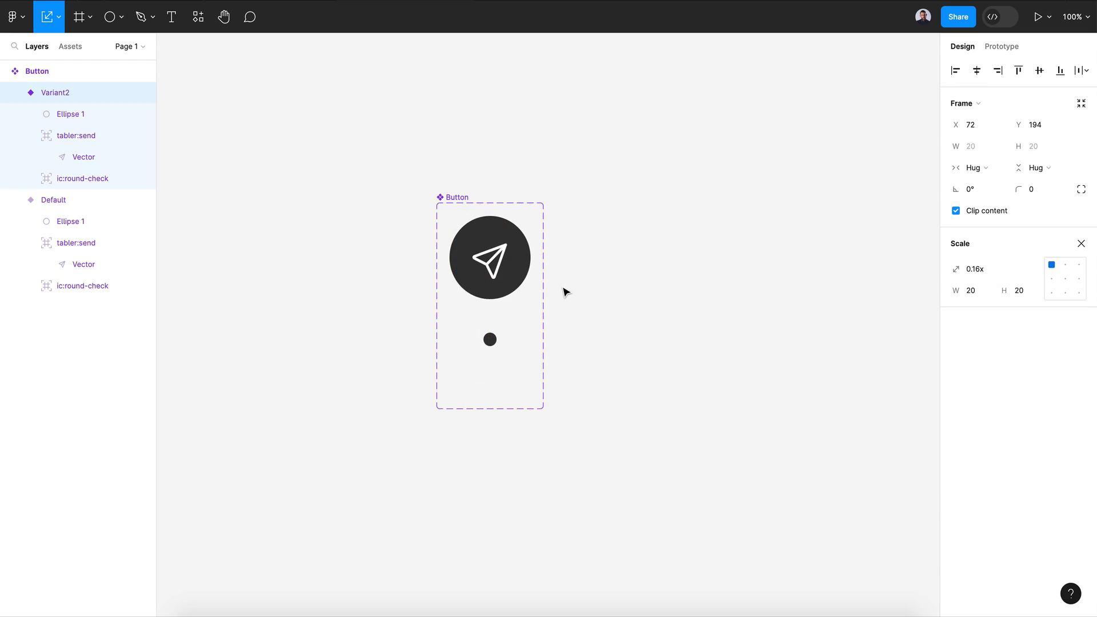
# Add a third variant based on the small-circle variant.
pyautogui.click(507, 384)
pyautogui.click(490, 336)
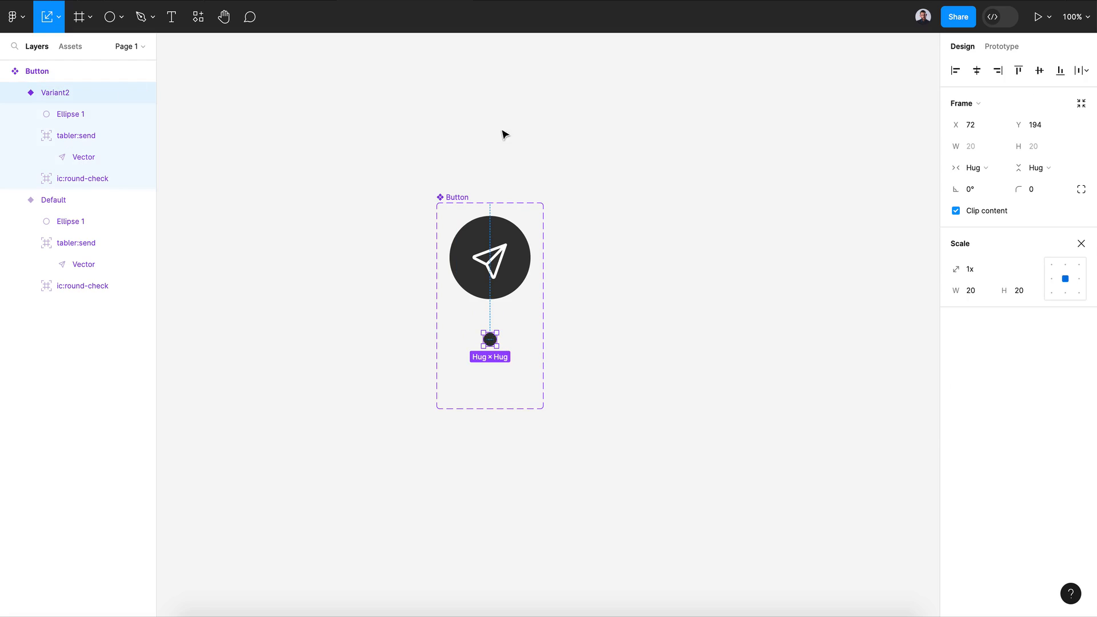
pyautogui.press('v')
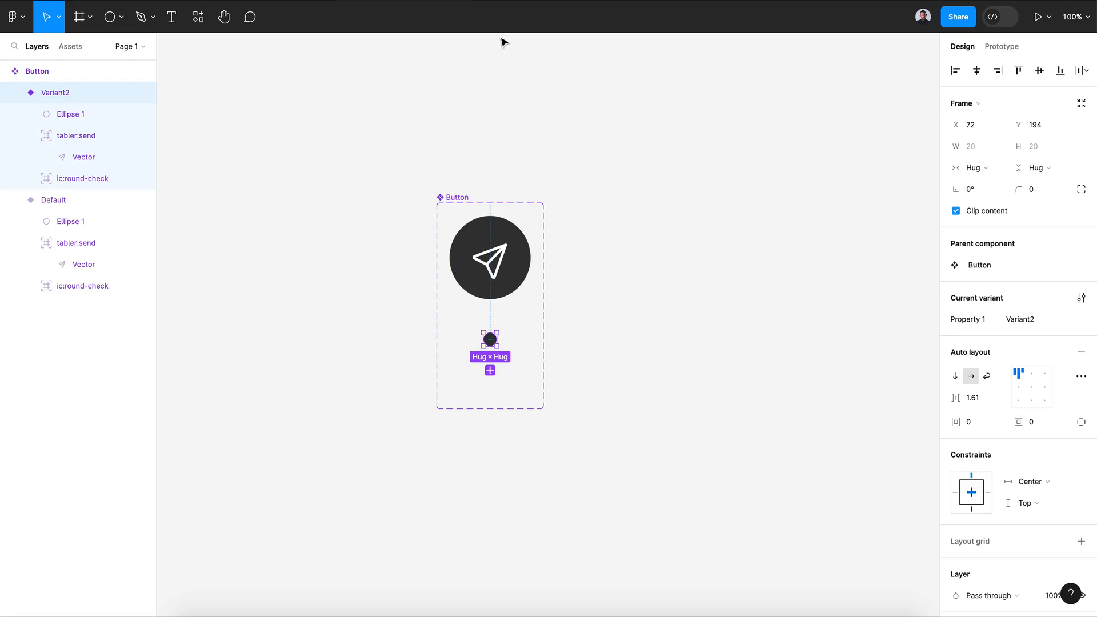
pyautogui.click(490, 371)
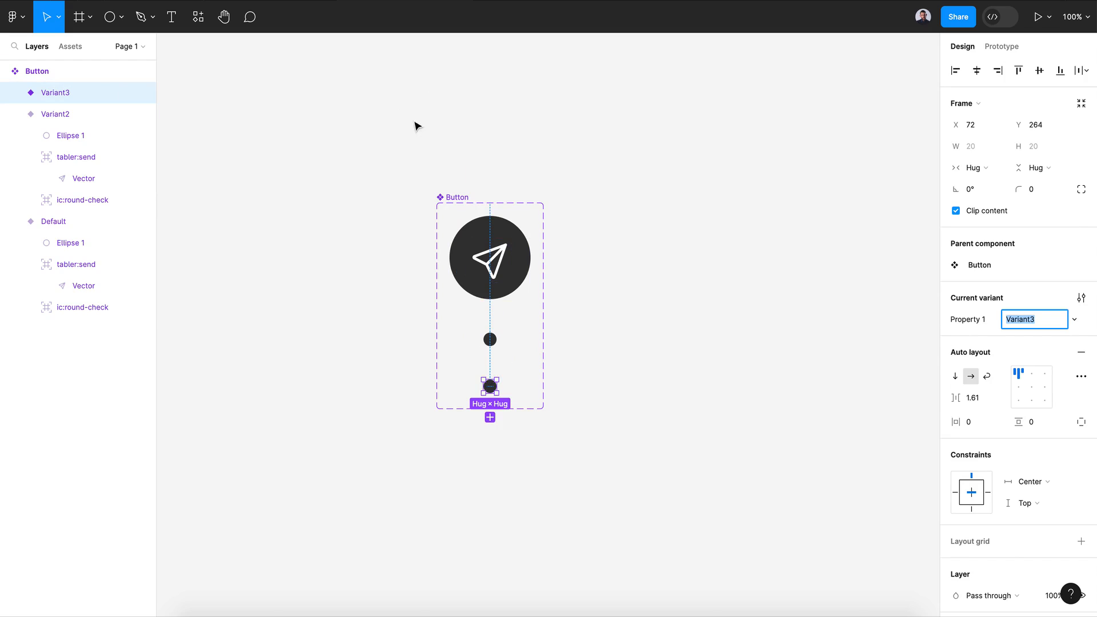
pyautogui.press('Escape')
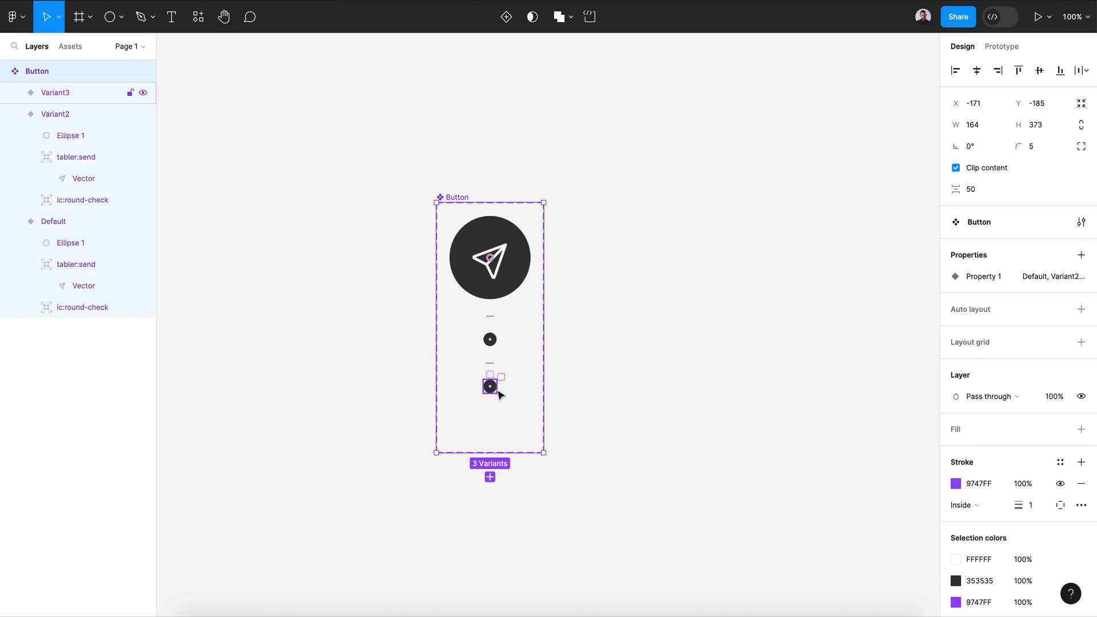
# Scale the third variant up to 124 × 124 and extend the Button set's lower edge to enclose it.
pyautogui.click(491, 386)
pyautogui.press('k')
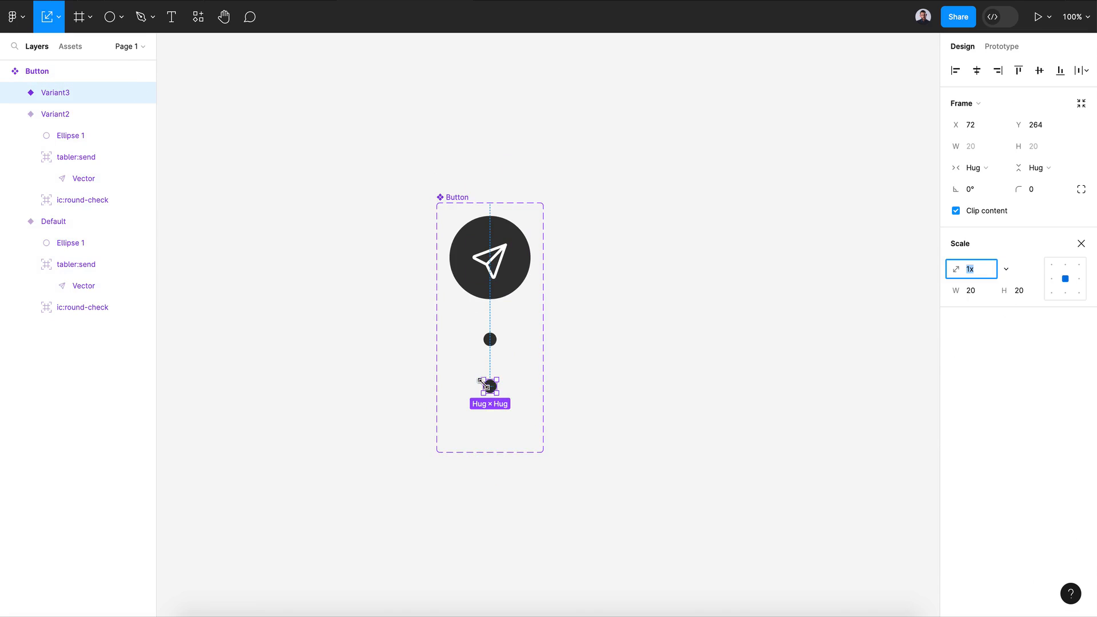
pyautogui.moveTo(487, 394); pyautogui.dragTo(497, 464)
pyautogui.click(987, 147)
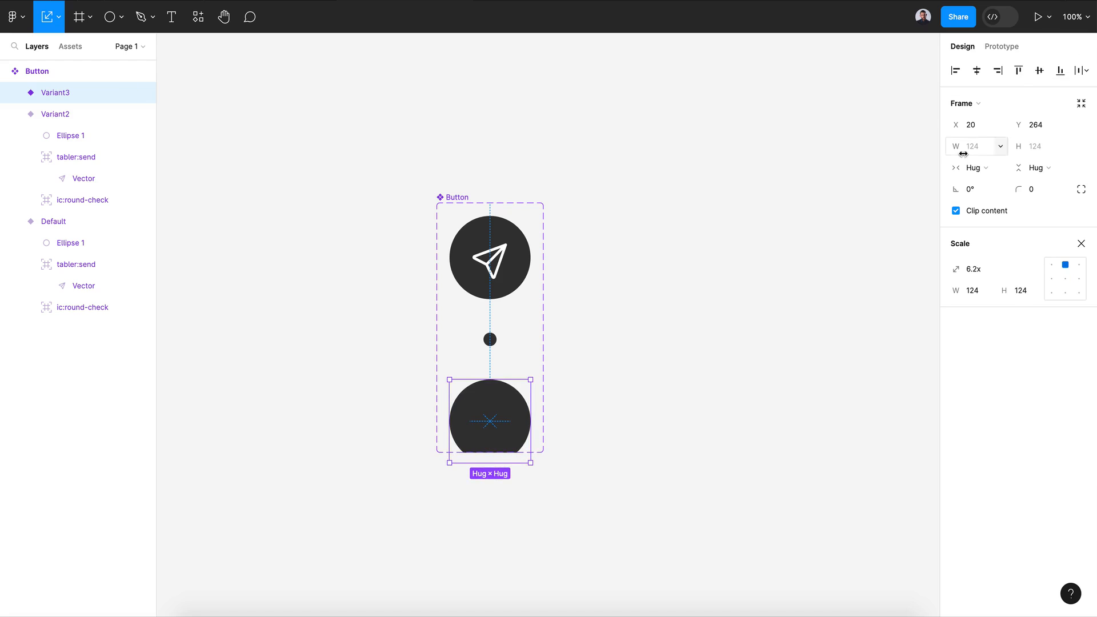
pyautogui.write('1')
pyautogui.press('Return')
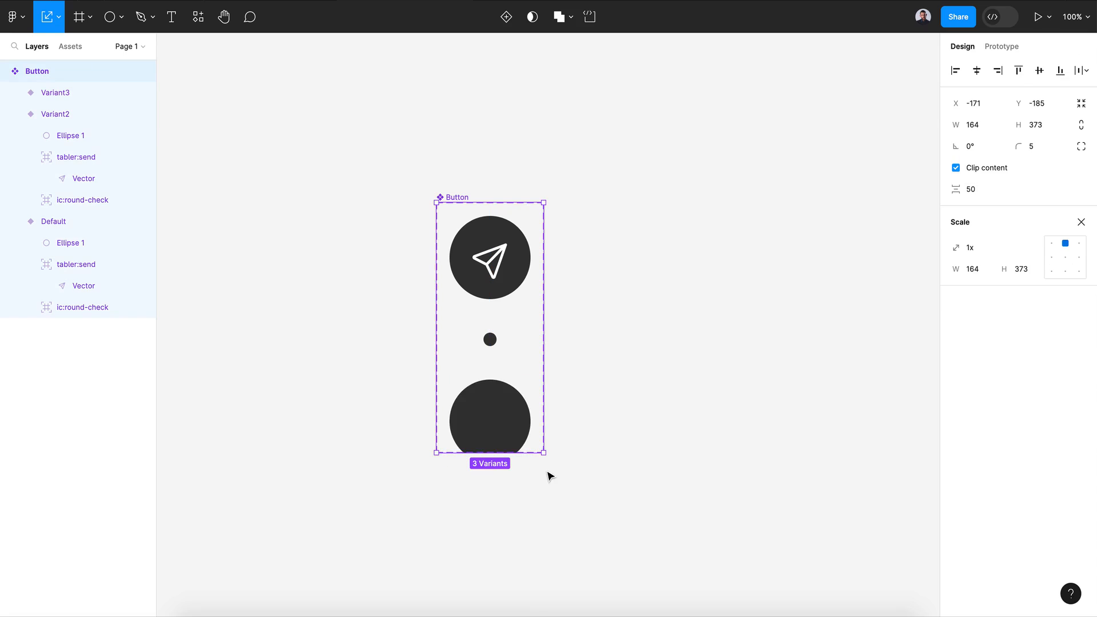
pyautogui.press('v')
pyautogui.click(521, 445)
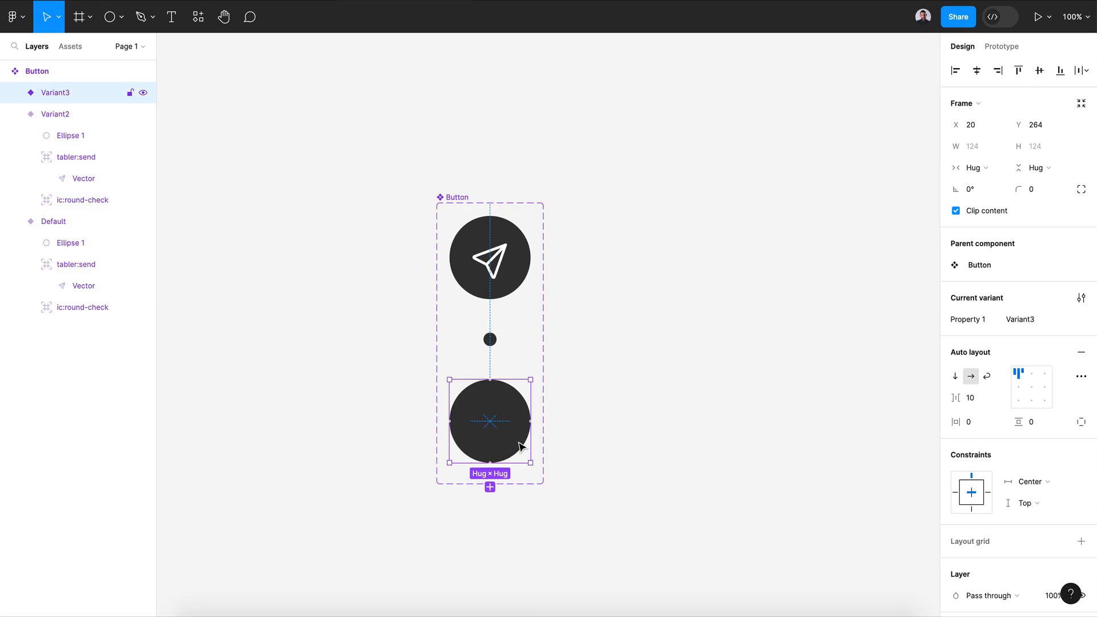
# Move the check icon in the third variant down to the circle's centre, at Y 30.
pyautogui.click(60, 118)
pyautogui.click(73, 181)
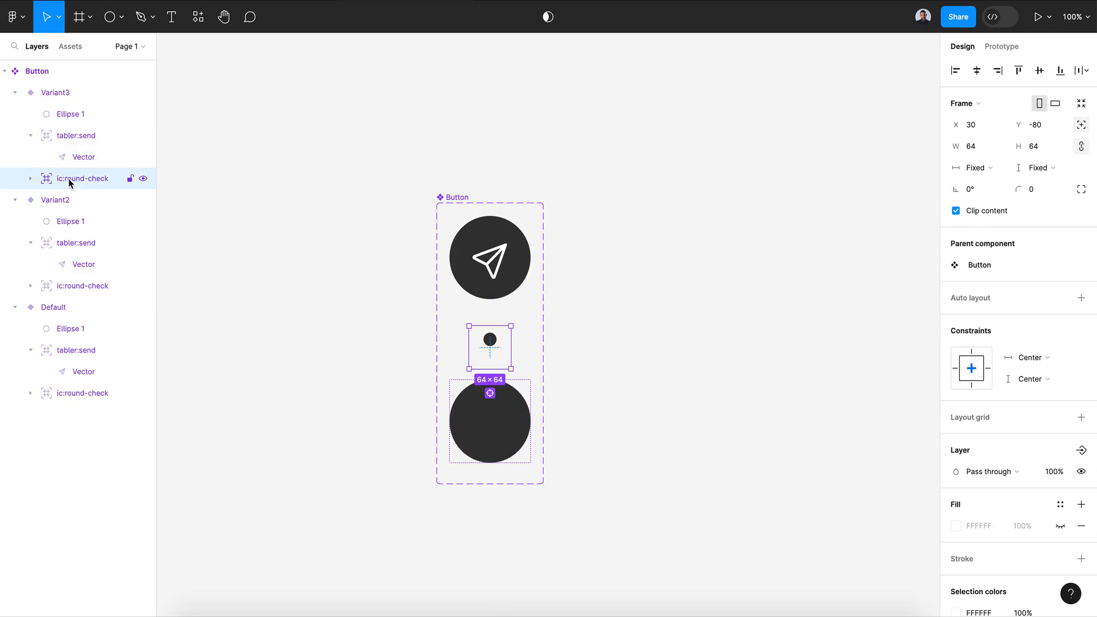
pyautogui.hotkey('shift', 'Down')
pyautogui.hotkey('shift', 'Down')
pyautogui.hotkey('shift', 'Down')
pyautogui.hotkey('shift', 'Down')
pyautogui.hotkey('shift', 'Down')
pyautogui.hotkey('shift', 'Down')
pyautogui.hotkey('shift', 'Down')
pyautogui.hotkey('shift', 'Down')
pyautogui.hotkey('shift', 'Down')
pyautogui.hotkey('shift', 'Down')
pyautogui.hotkey('shift', 'Down')
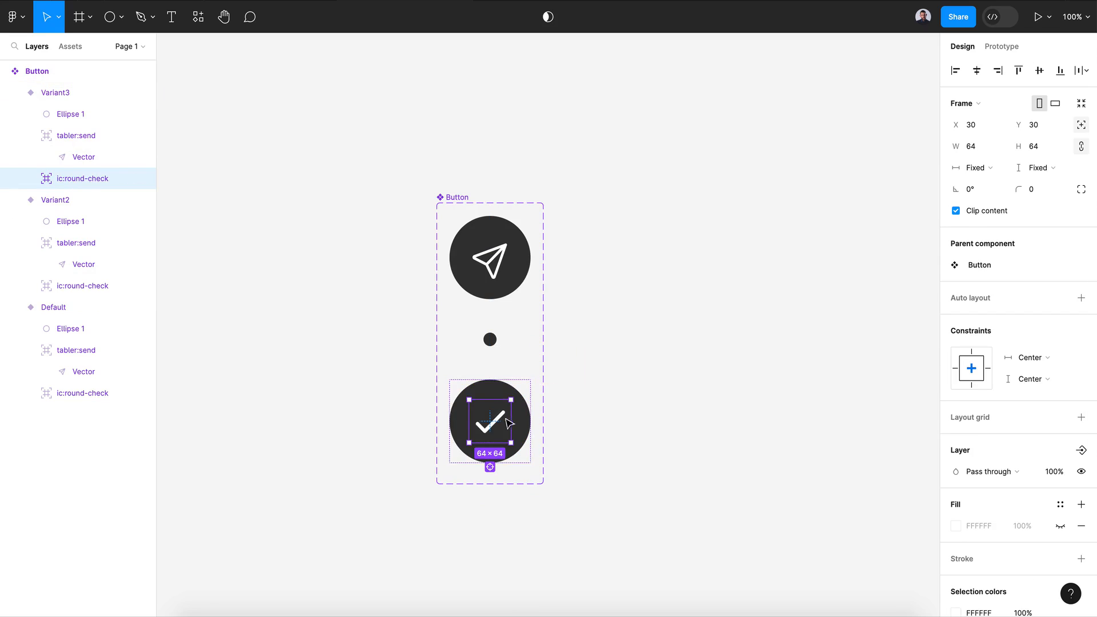
# Change the third variant's dark circle colour 353535 to a bright mint green.
pyautogui.click(528, 438)
pyautogui.scroll(-4, 988, 492)
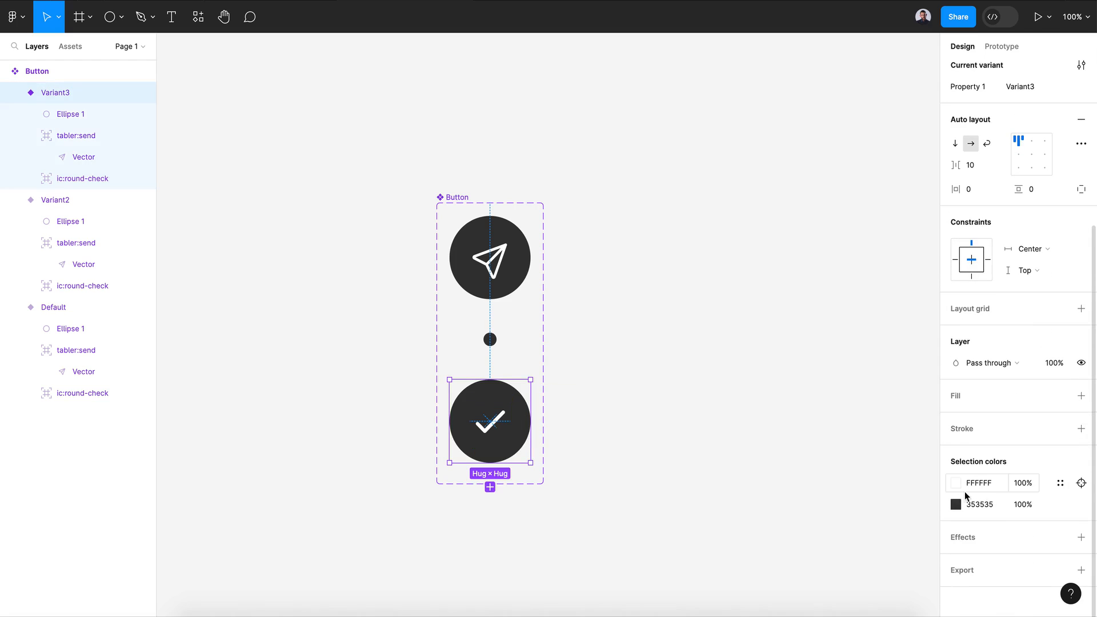
pyautogui.click(955, 503)
pyautogui.moveTo(858, 450); pyautogui.dragTo(872, 452)
pyautogui.moveTo(926, 326); pyautogui.dragTo(919, 294)
pyautogui.click(926, 233)
pyautogui.click(726, 320)
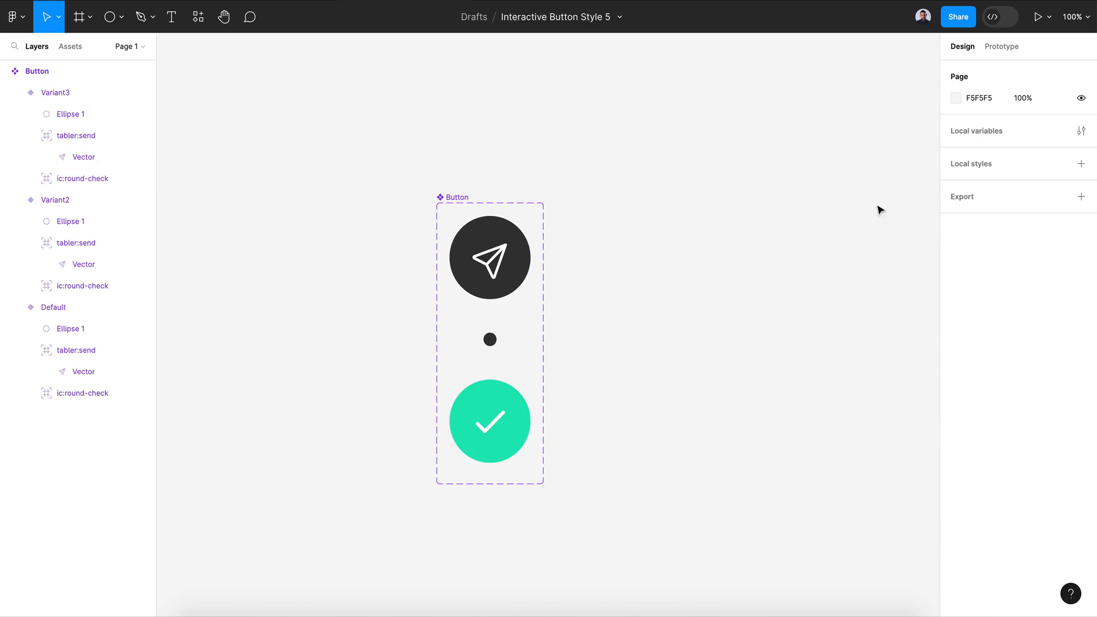
# Make the default variant change to Variant2 on click, using Smart animate.
pyautogui.click(994, 48)
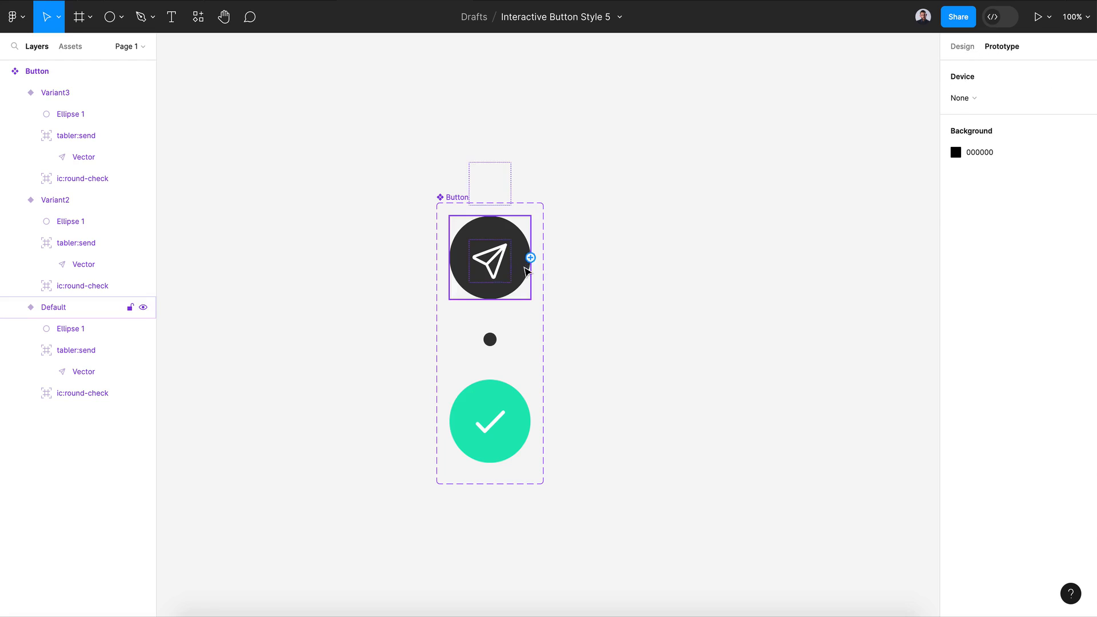
pyautogui.click(514, 277)
pyautogui.moveTo(490, 300); pyautogui.dragTo(494, 342)
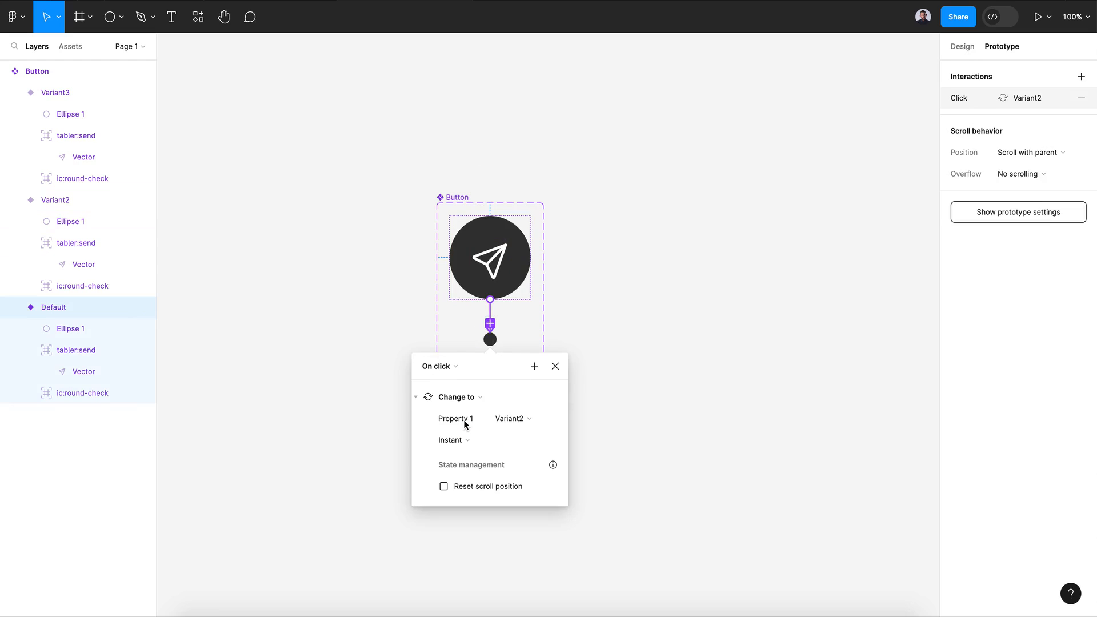
pyautogui.click(459, 439)
pyautogui.click(474, 469)
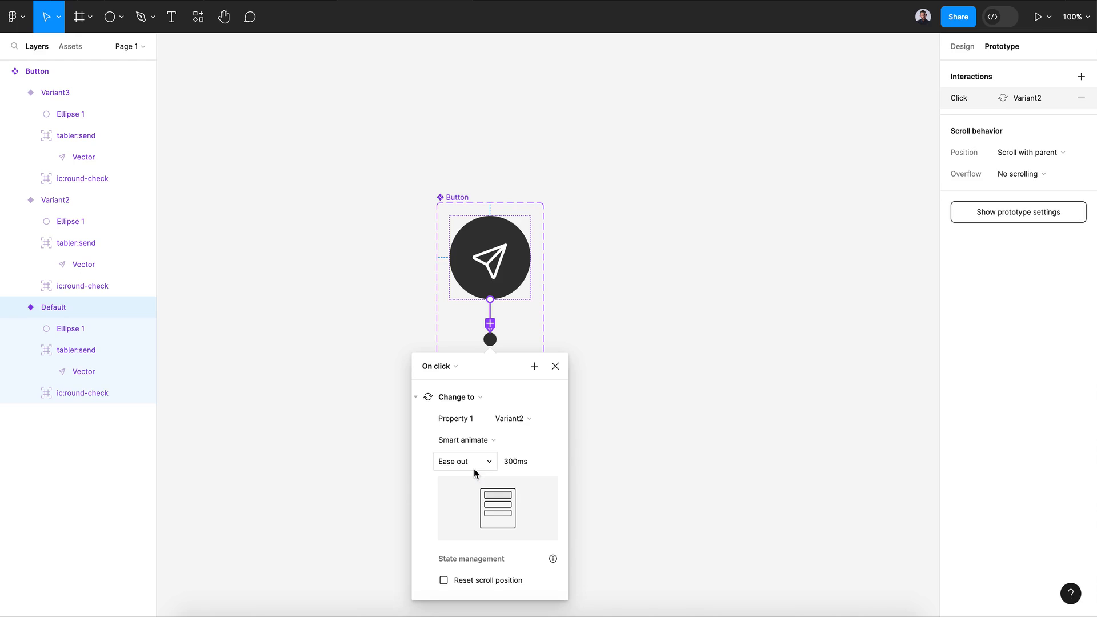
# Set the default variant's transition duration to 200 ms and enable Reset scroll position.
pyautogui.click(505, 463)
pyautogui.moveTo(506, 466); pyautogui.dragTo(504, 465)
pyautogui.press('Return')
pyautogui.click(493, 583)
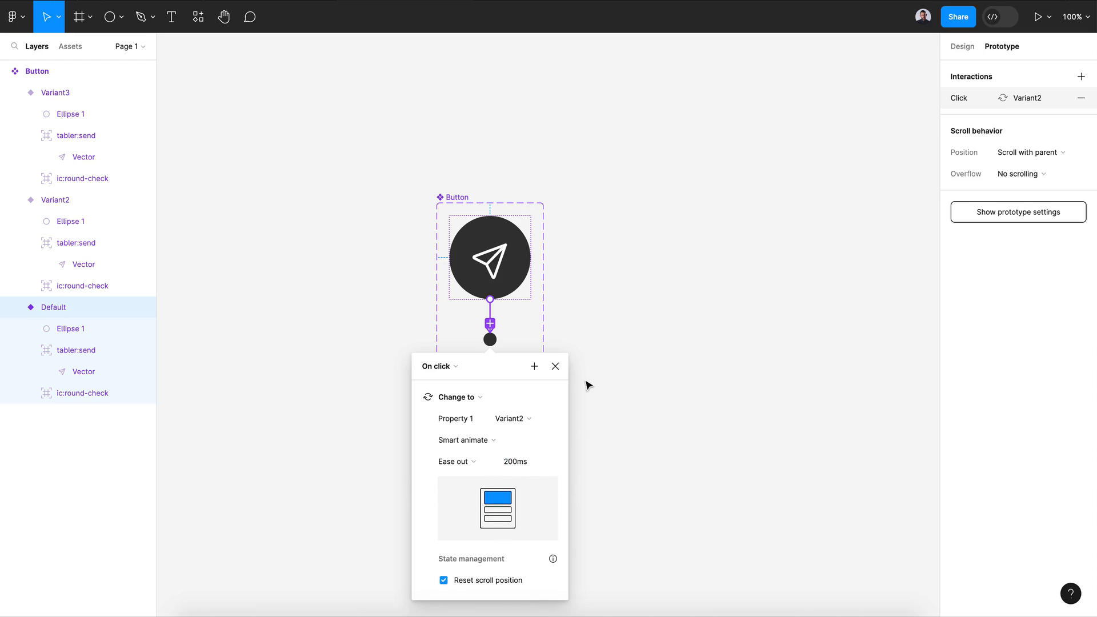
pyautogui.click(555, 366)
# Connect Variant2 to Variant3 with an After delay trigger and a delay of 1 ms.
pyautogui.click(489, 342)
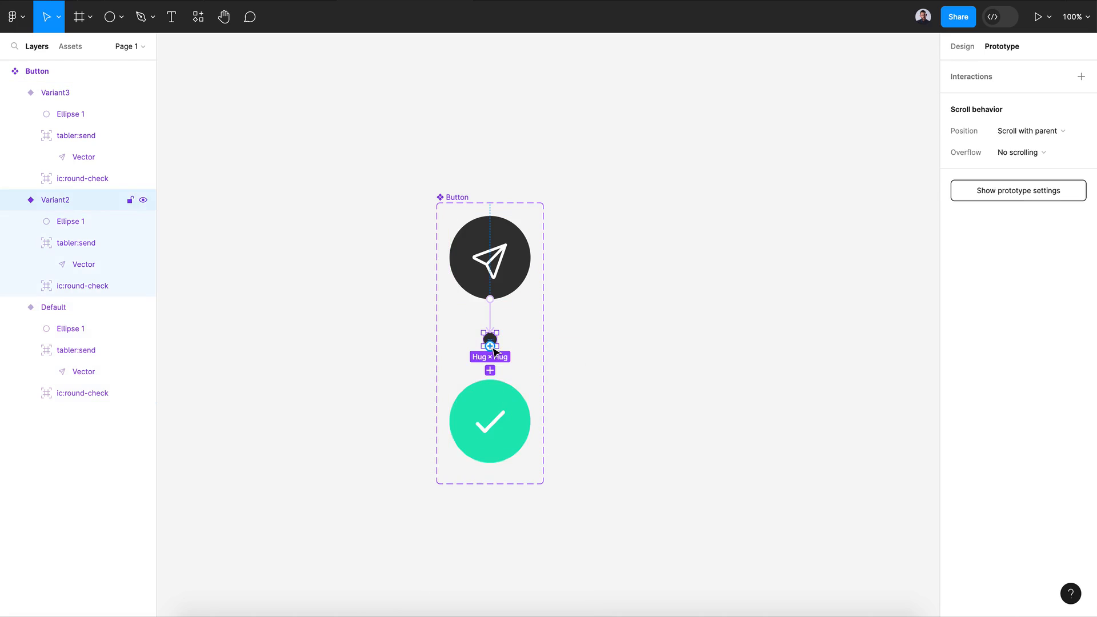
pyautogui.moveTo(490, 370); pyautogui.dragTo(489, 393)
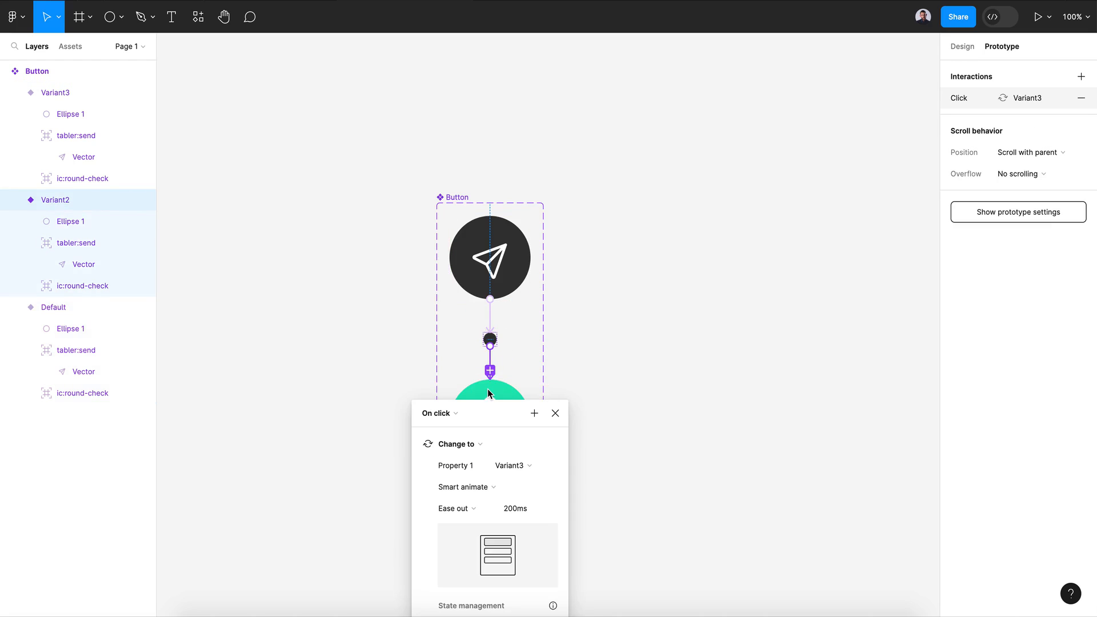
pyautogui.click(437, 413)
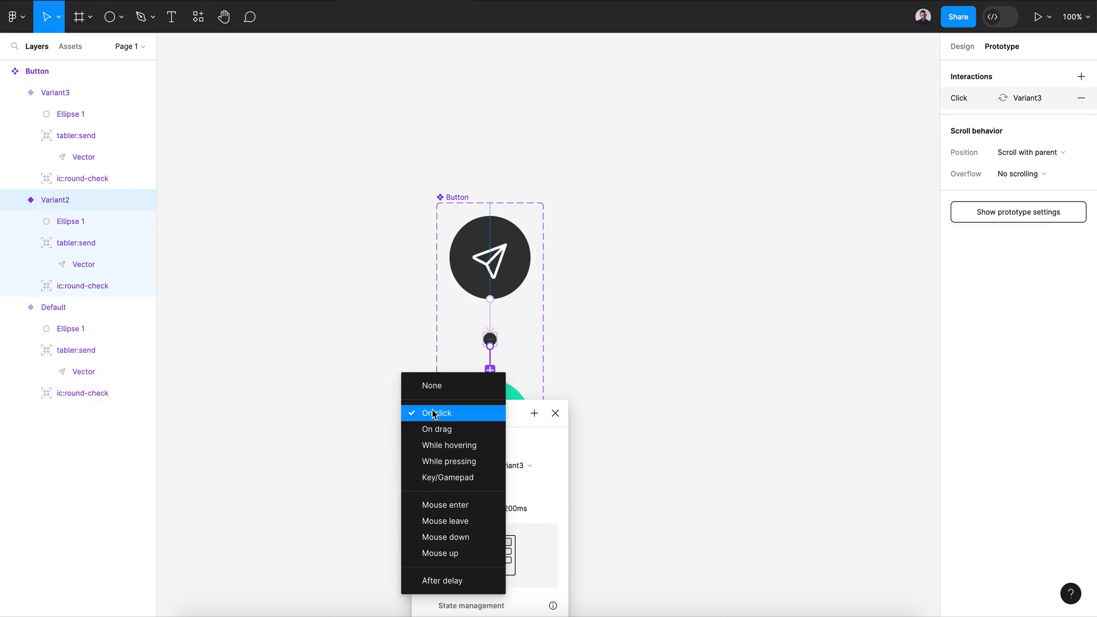
pyautogui.click(441, 580)
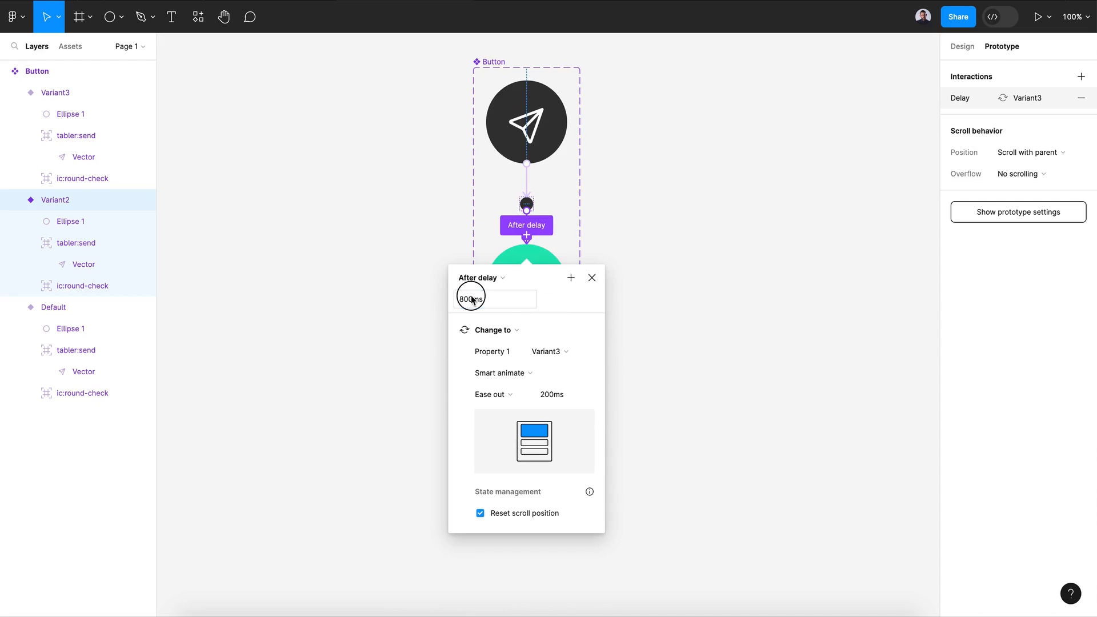
pyautogui.click(468, 299)
pyautogui.write('1')
pyautogui.press('Return')
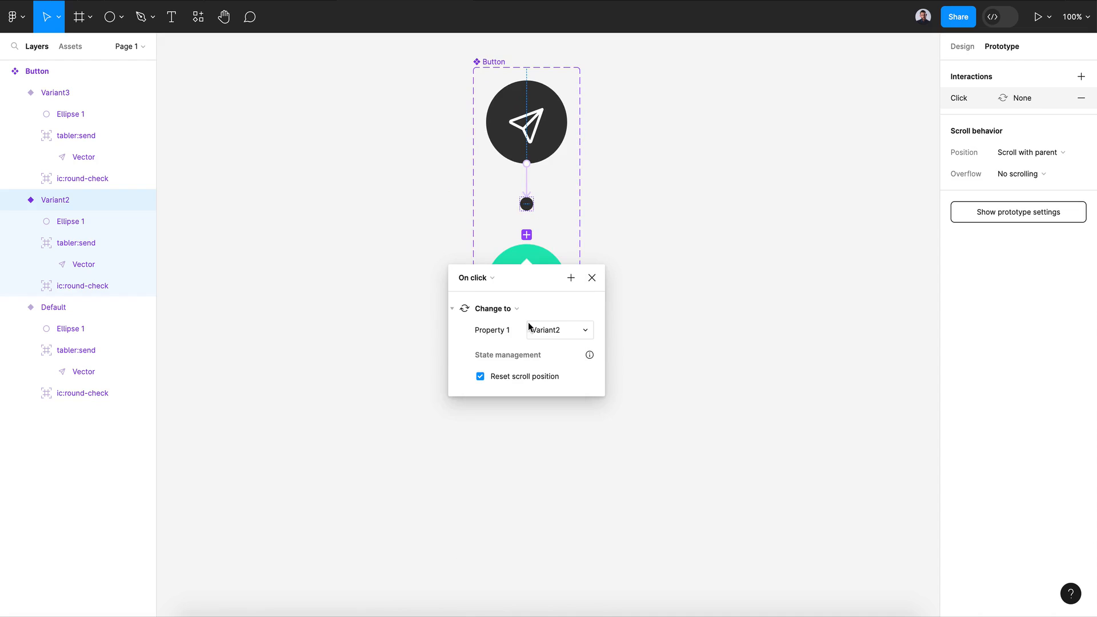
# Set the trigger of Variant2's interaction from On click to After delay.
pyautogui.click(481, 278)
pyautogui.click(492, 448)
pyautogui.click(591, 278)
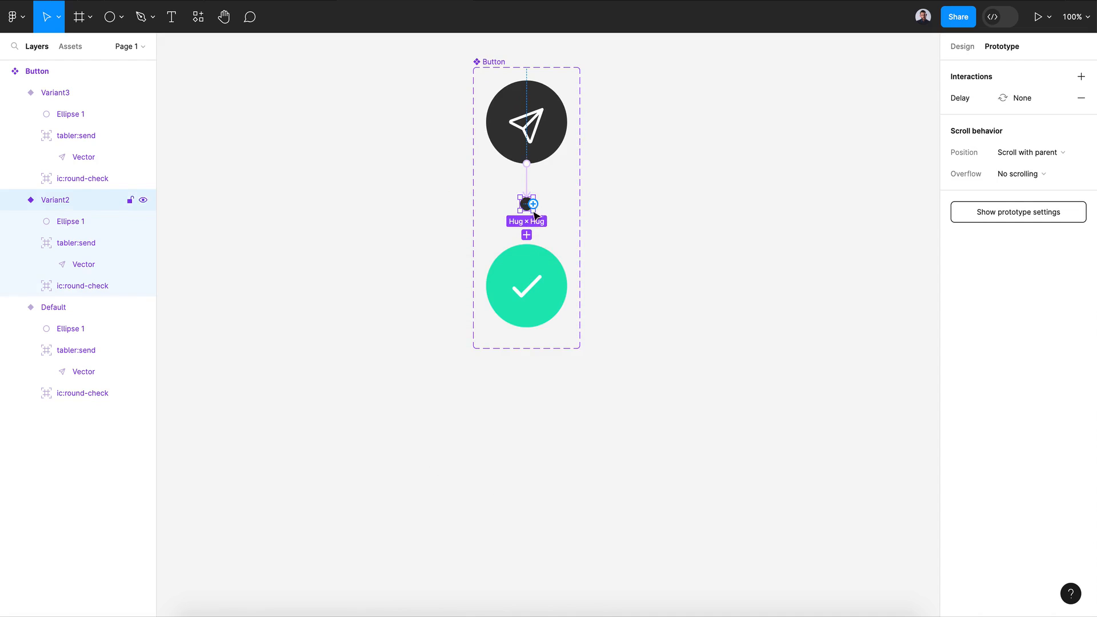
# Remove all of Variant2's existing interactions, including the delay interaction that has no destination.
pyautogui.moveTo(527, 211); pyautogui.dragTo(528, 267)
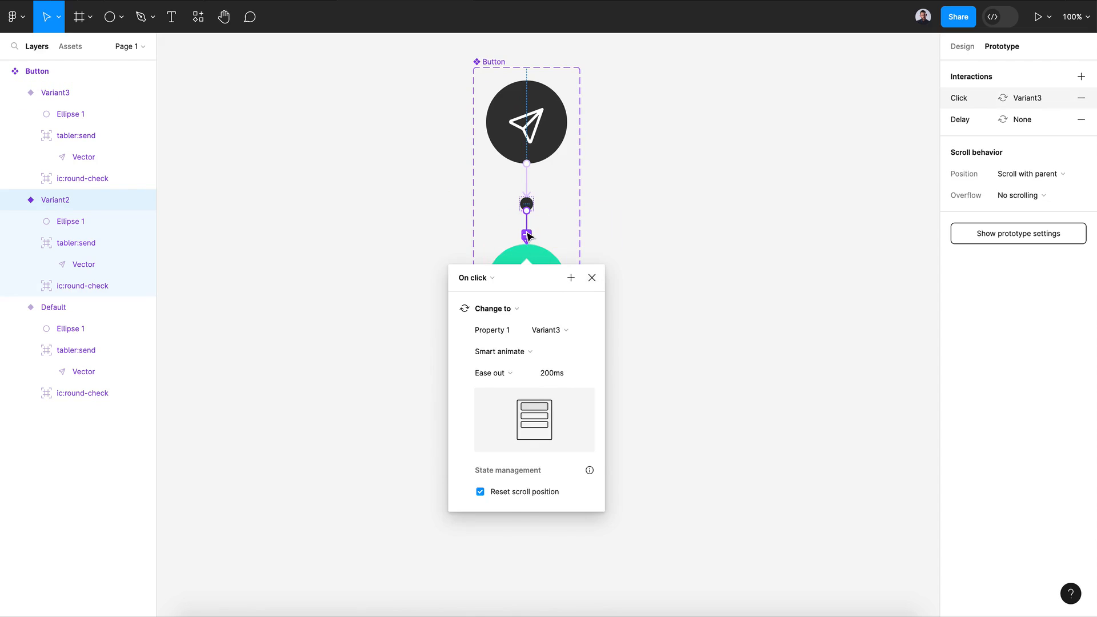
pyautogui.click(592, 278)
pyautogui.click(1081, 120)
pyautogui.click(1081, 98)
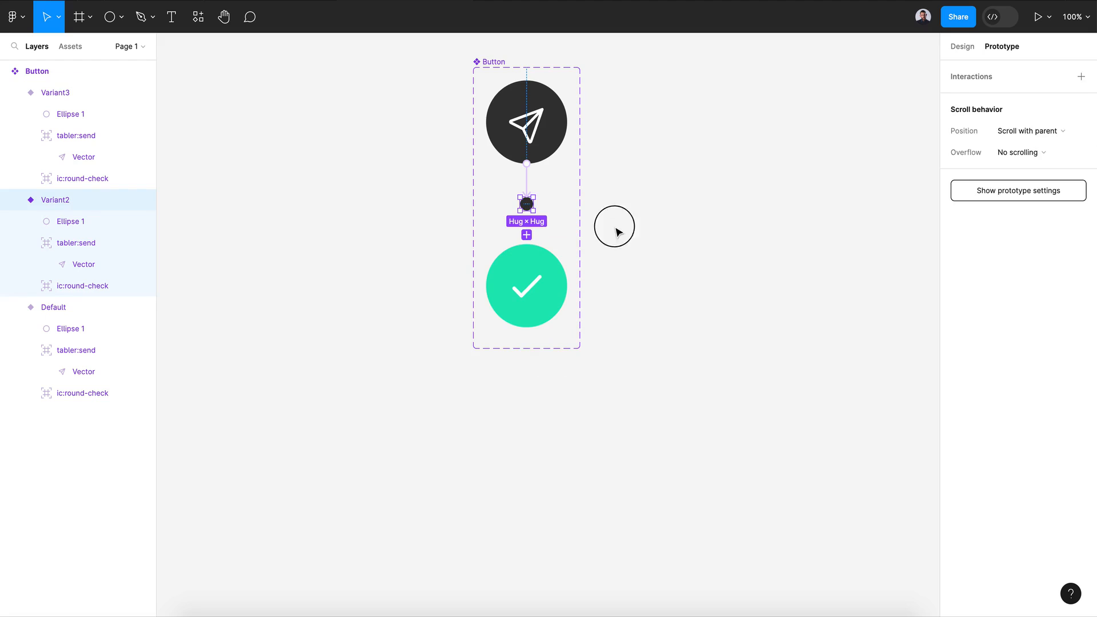
# Connect Variant2 to Variant3 with an After delay trigger and a delay of 1 ms.
pyautogui.moveTo(526, 211); pyautogui.dragTo(525, 267)
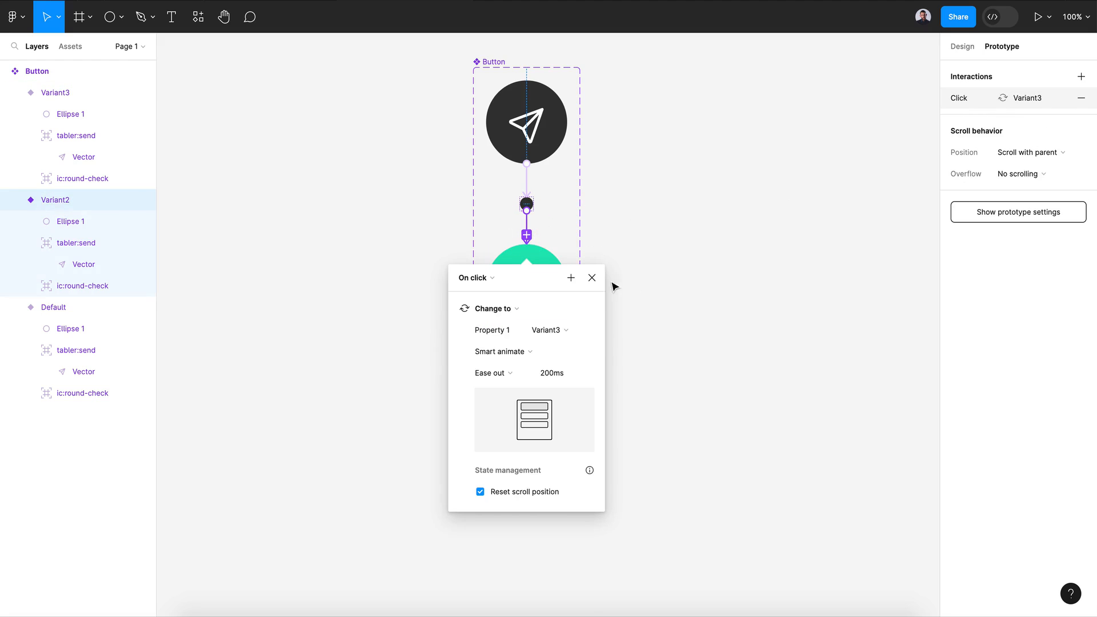
pyautogui.click(483, 277)
pyautogui.click(503, 443)
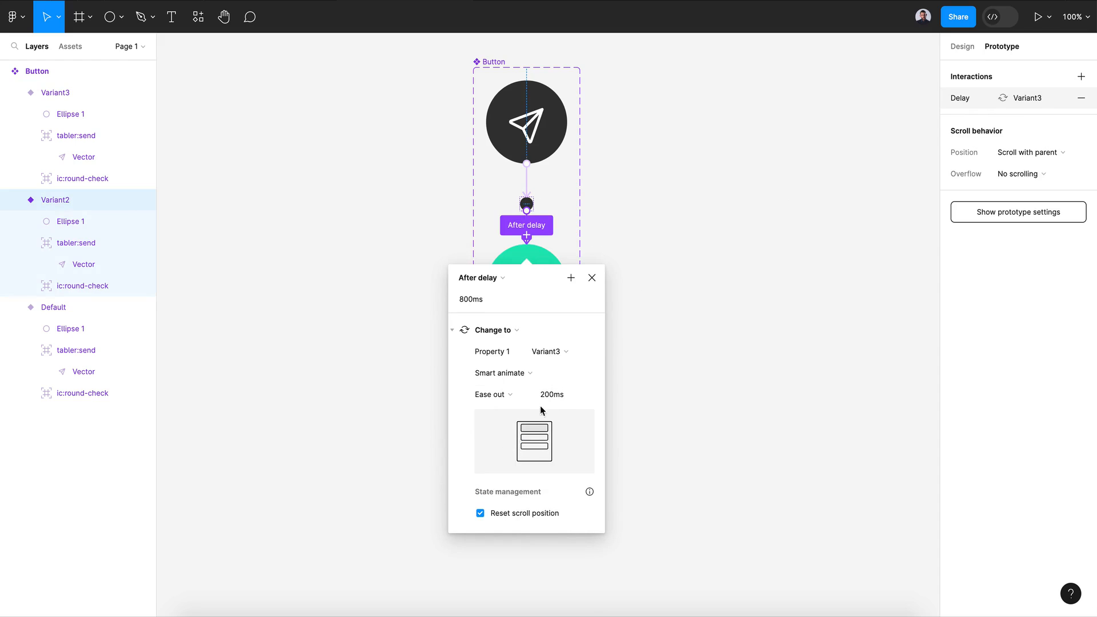
pyautogui.click(464, 299)
pyautogui.write('1')
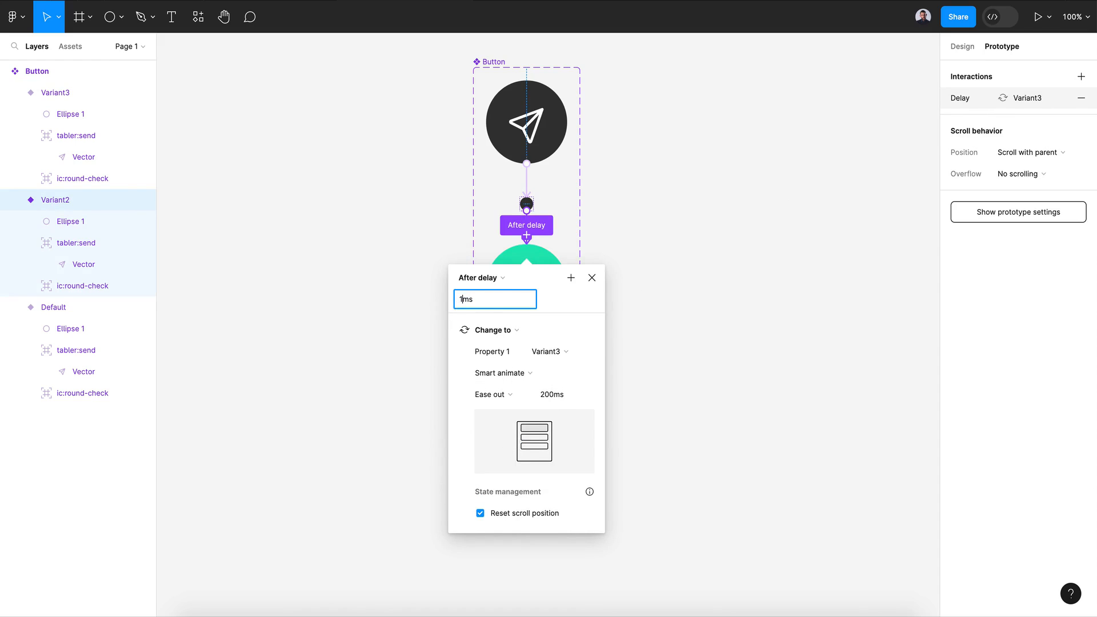
# Set the easing of the Variant2 to Variant3 transition to Gentle.
pyautogui.click(491, 394)
pyautogui.click(520, 499)
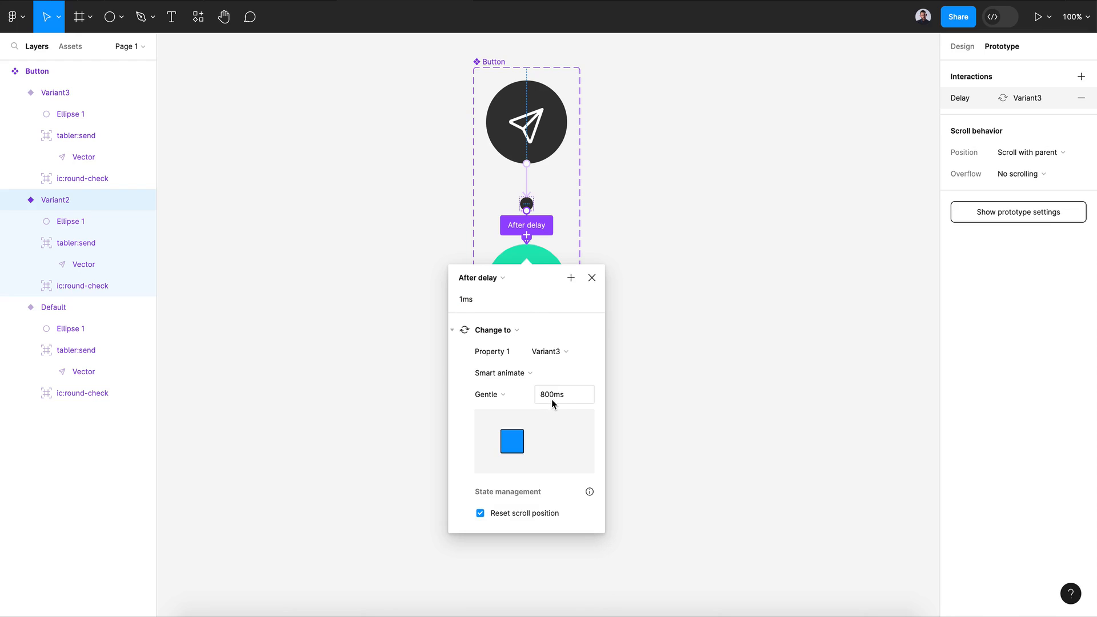
pyautogui.click(591, 278)
# Connect the green check Variant3 back to the Default variant on click, with Smart animate and Gentle easing.
pyautogui.click(568, 290)
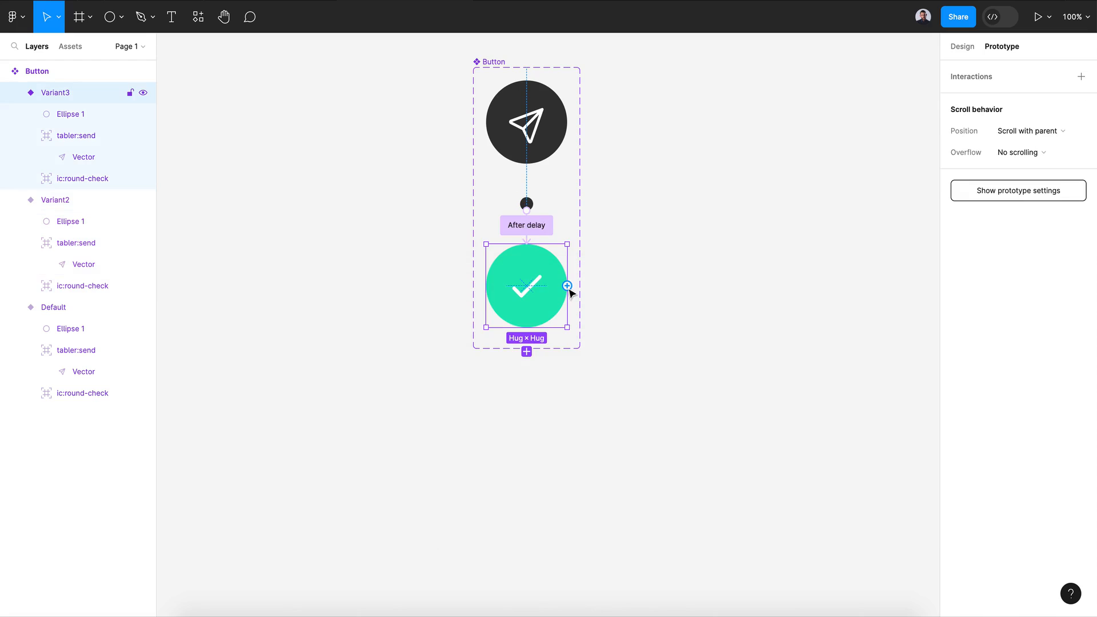
pyautogui.moveTo(567, 285); pyautogui.dragTo(557, 150)
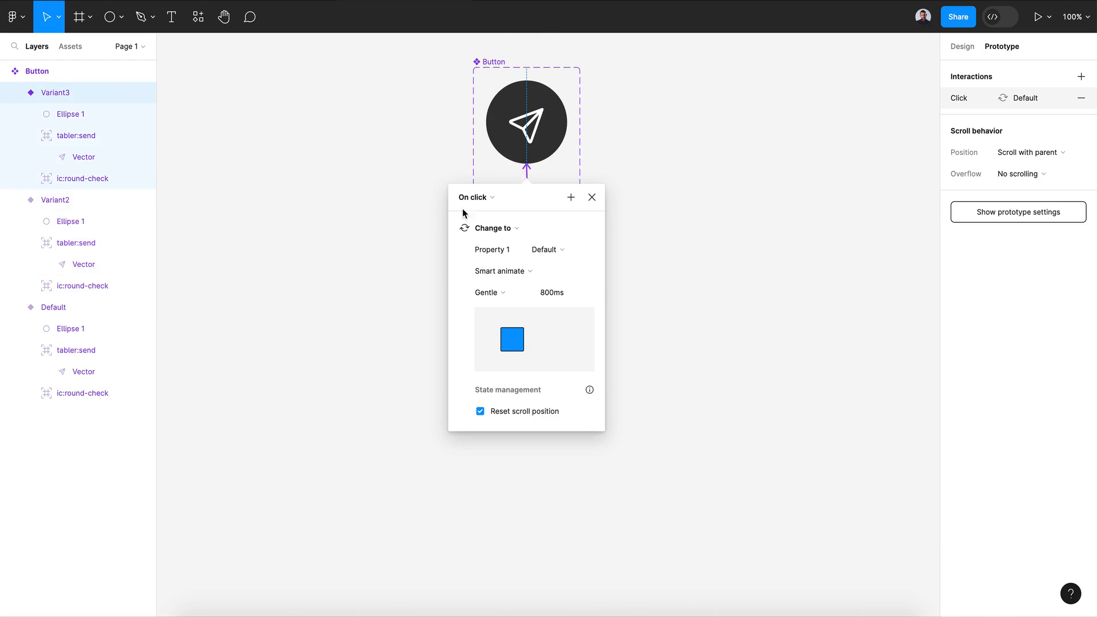
pyautogui.click(591, 197)
pyautogui.click(636, 274)
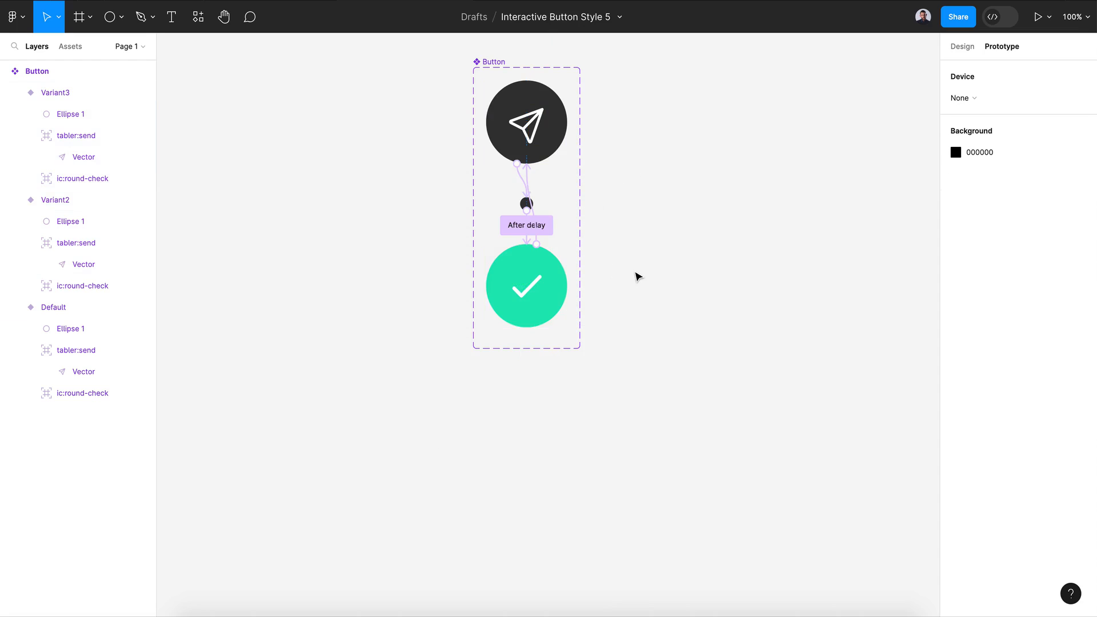
# Draw a frame about 1095 × 832 beside the component set and place a Button instance at its centre.
pyautogui.scroll(-6, 636, 274)
pyautogui.hscroll(4, 638, 276)
pyautogui.click(80, 18)
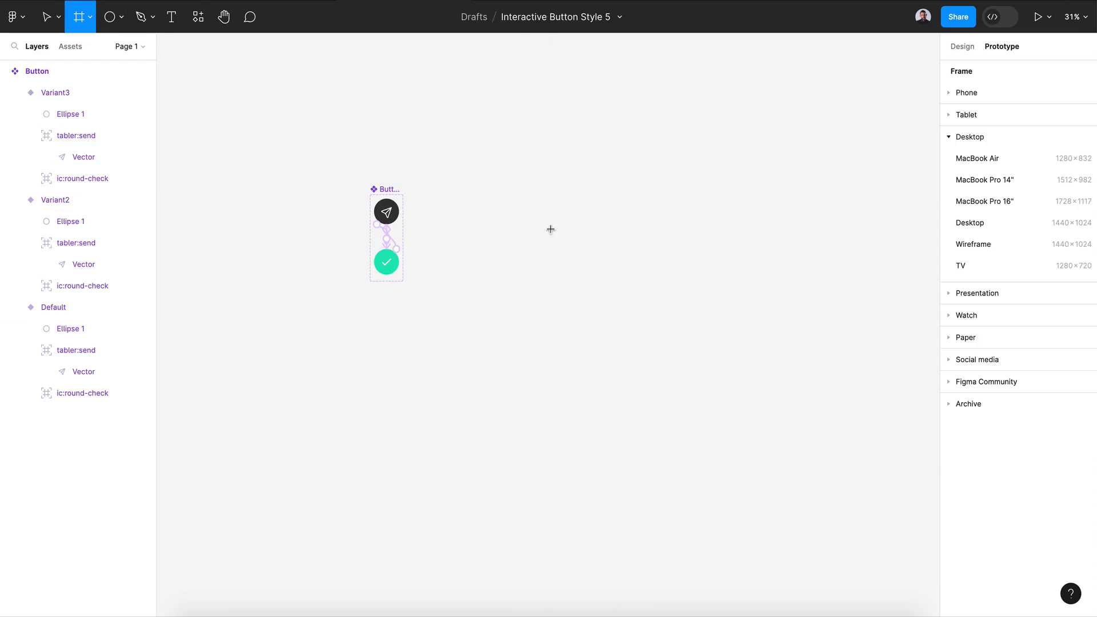
pyautogui.moveTo(447, 189); pyautogui.dragTo(667, 361)
pyautogui.click(70, 46)
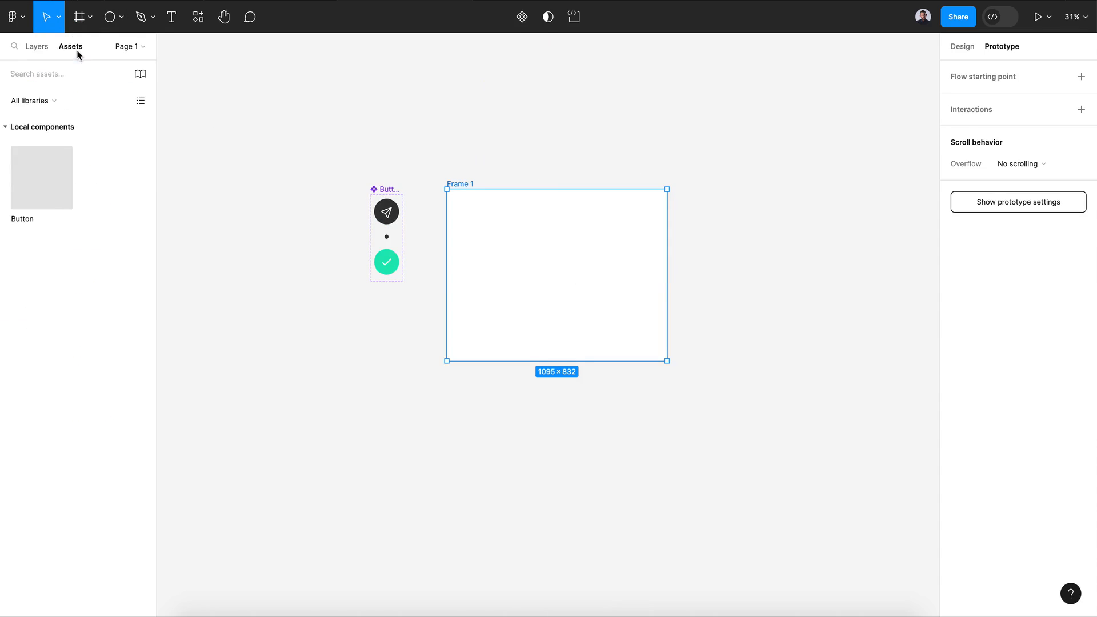
pyautogui.moveTo(70, 183); pyautogui.dragTo(564, 282)
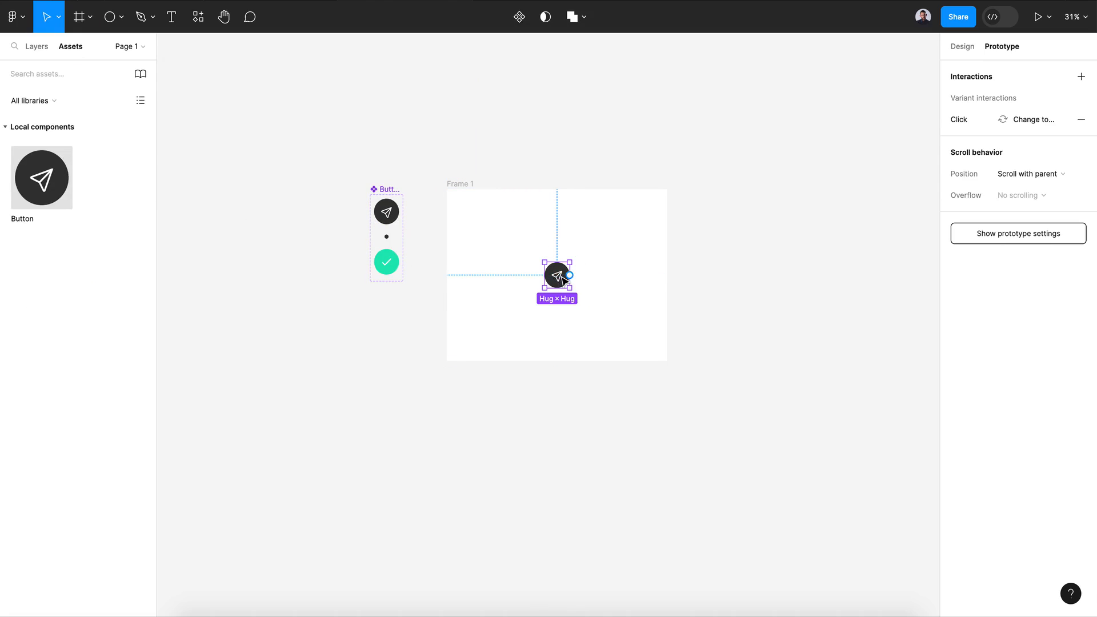
# Present the frame as a prototype and play the send button's click interaction several times.
pyautogui.click(467, 188)
pyautogui.click(1041, 21)
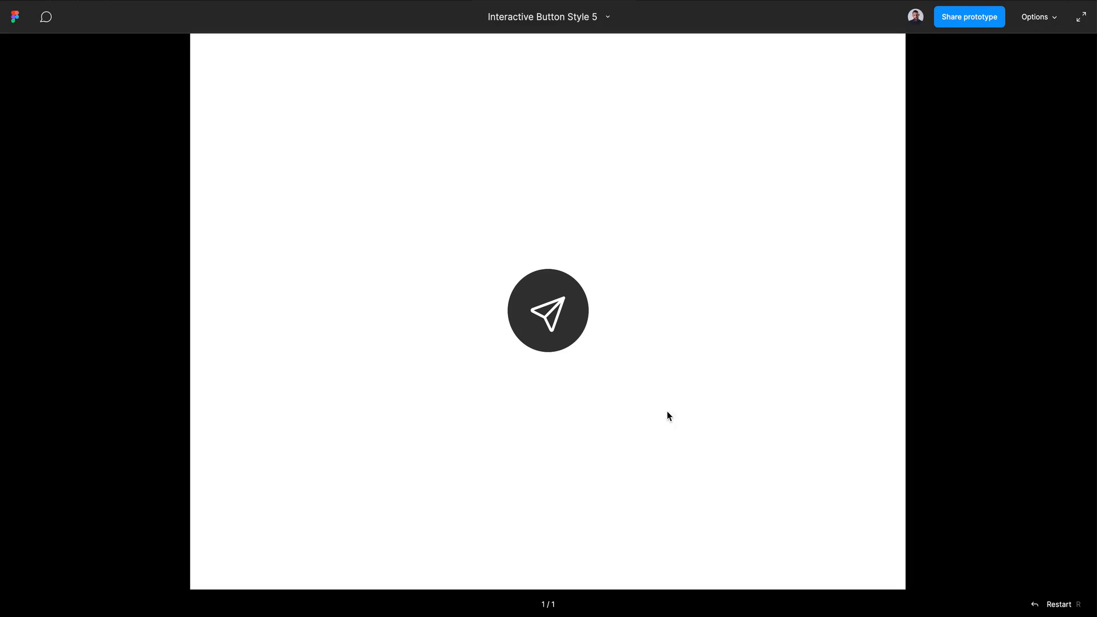
pyautogui.click(571, 341)
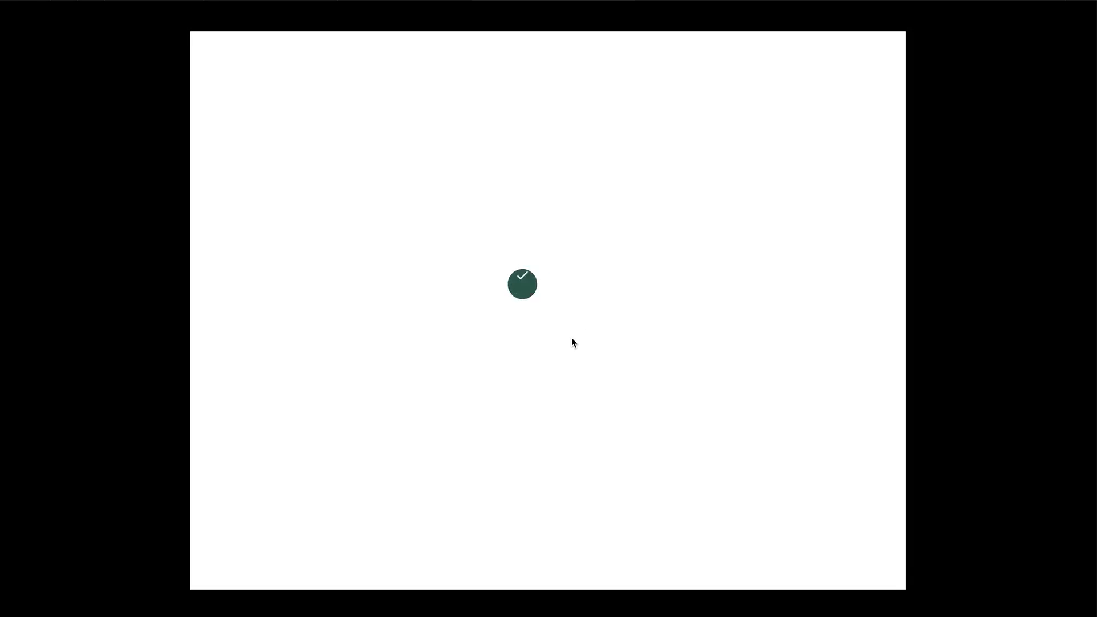
pyautogui.click(560, 331)
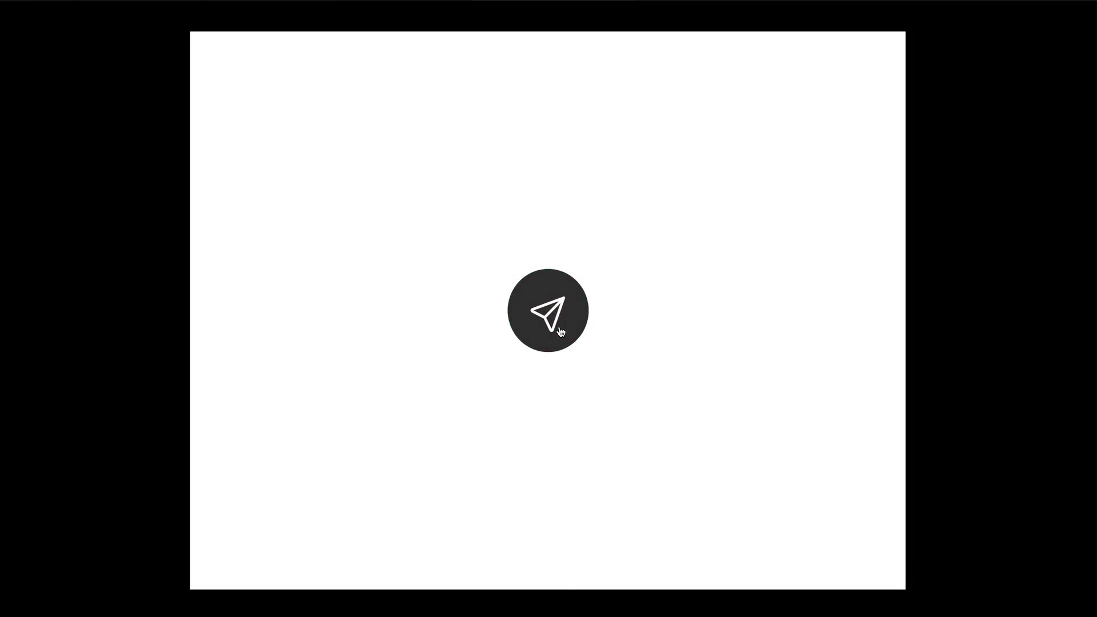
pyautogui.click(560, 332)
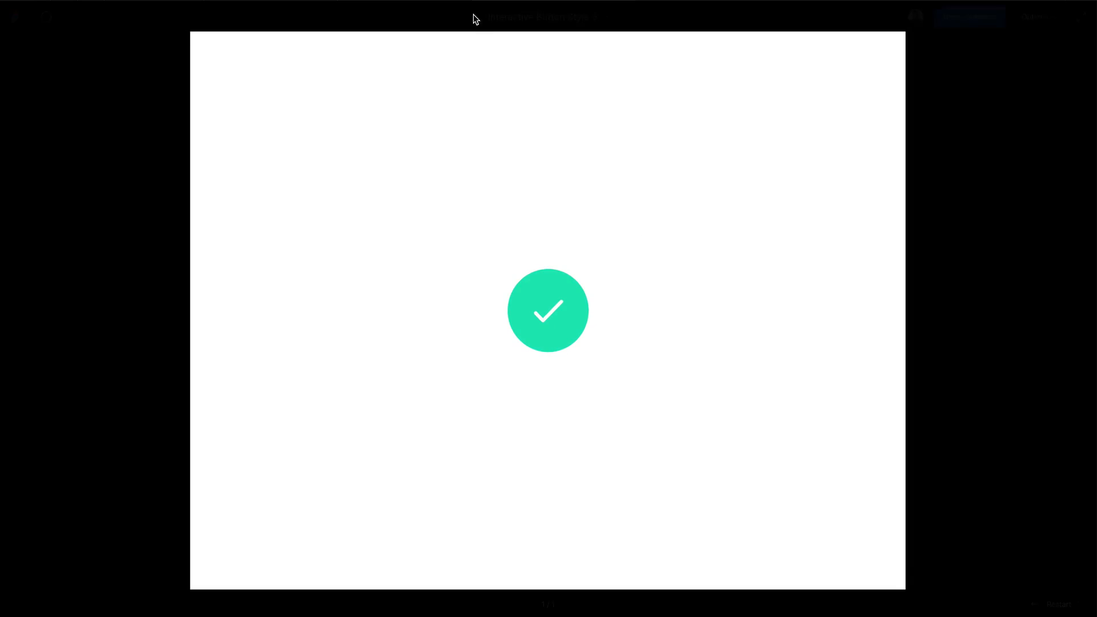
pyautogui.click(536, 294)
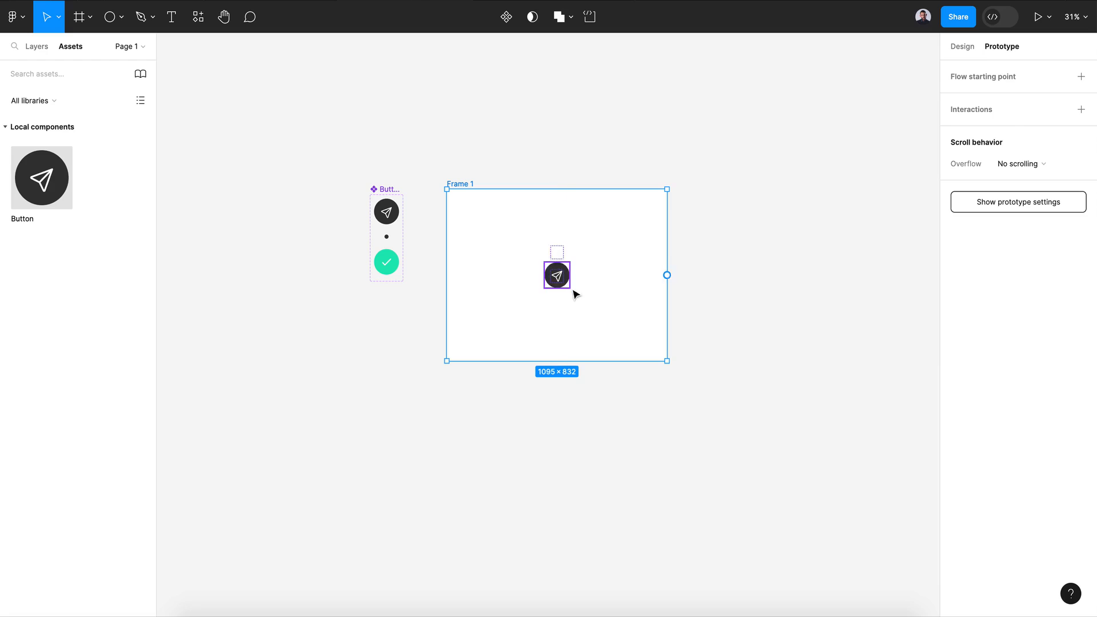
# Set the Button instance's constraints in the frame to centre both horizontally and vertically.
pyautogui.click(564, 284)
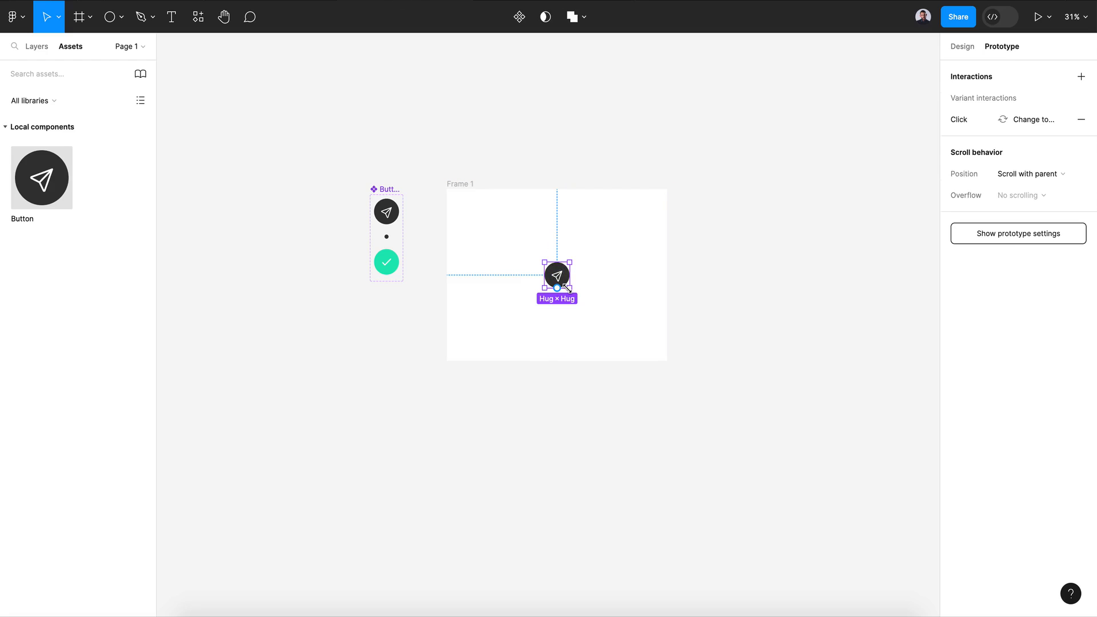
pyautogui.click(963, 46)
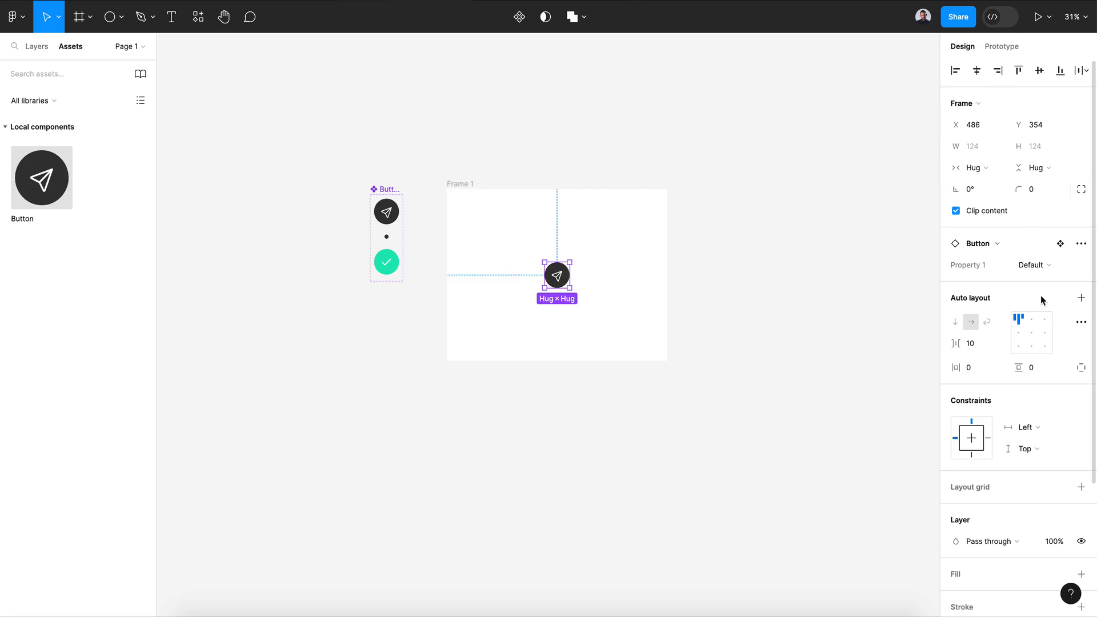
pyautogui.click(971, 437)
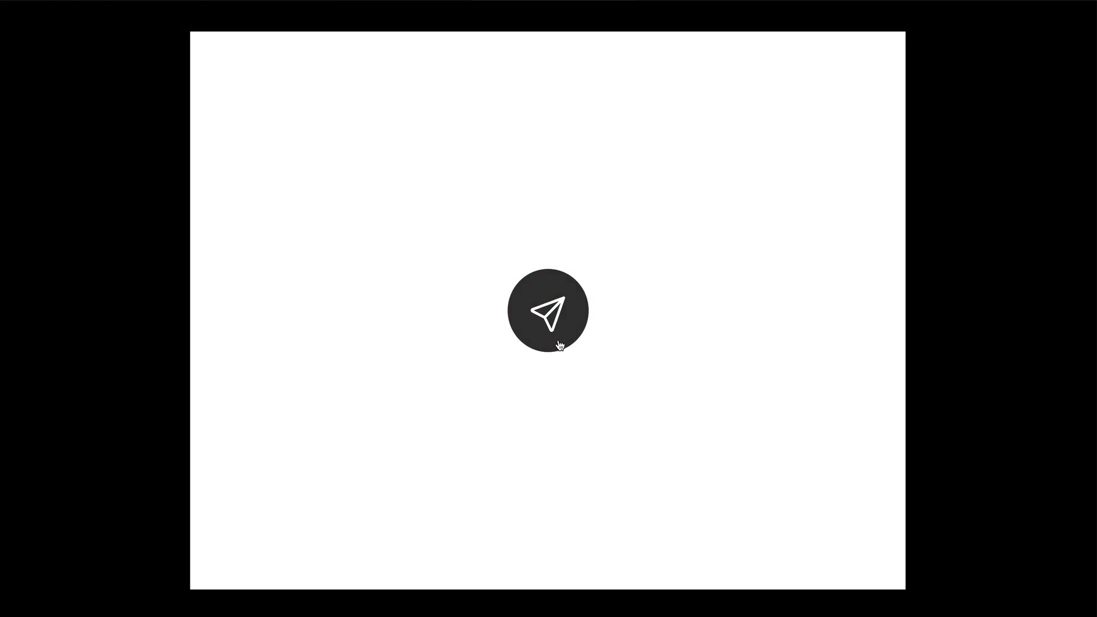
# Play the send button interaction in the prototype again to check the centred scaling.
pyautogui.click(559, 344)
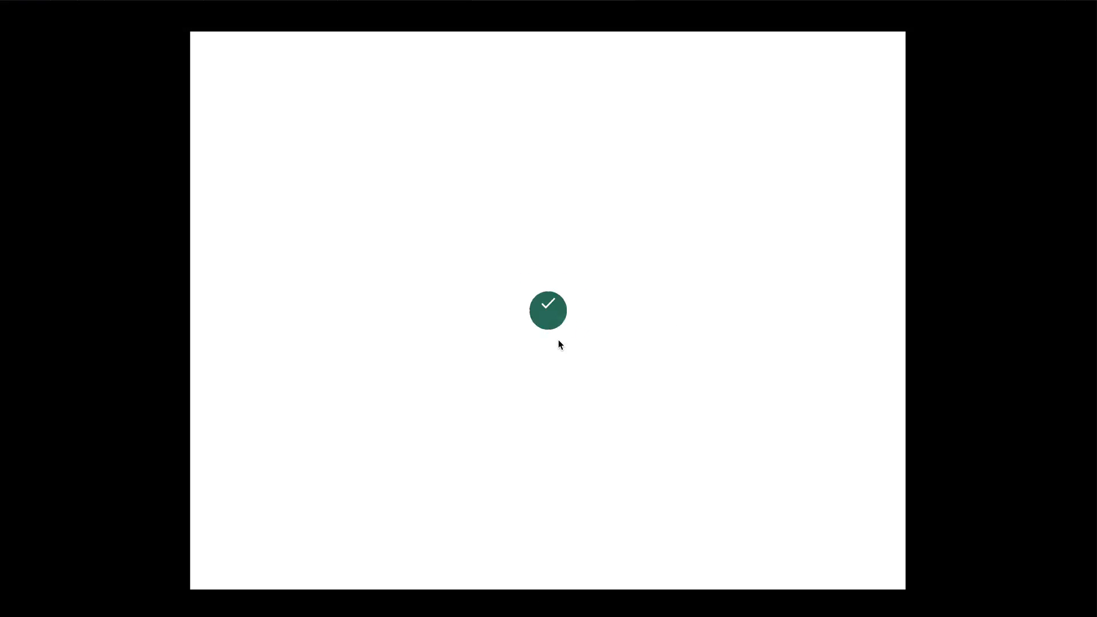
pyautogui.click(544, 314)
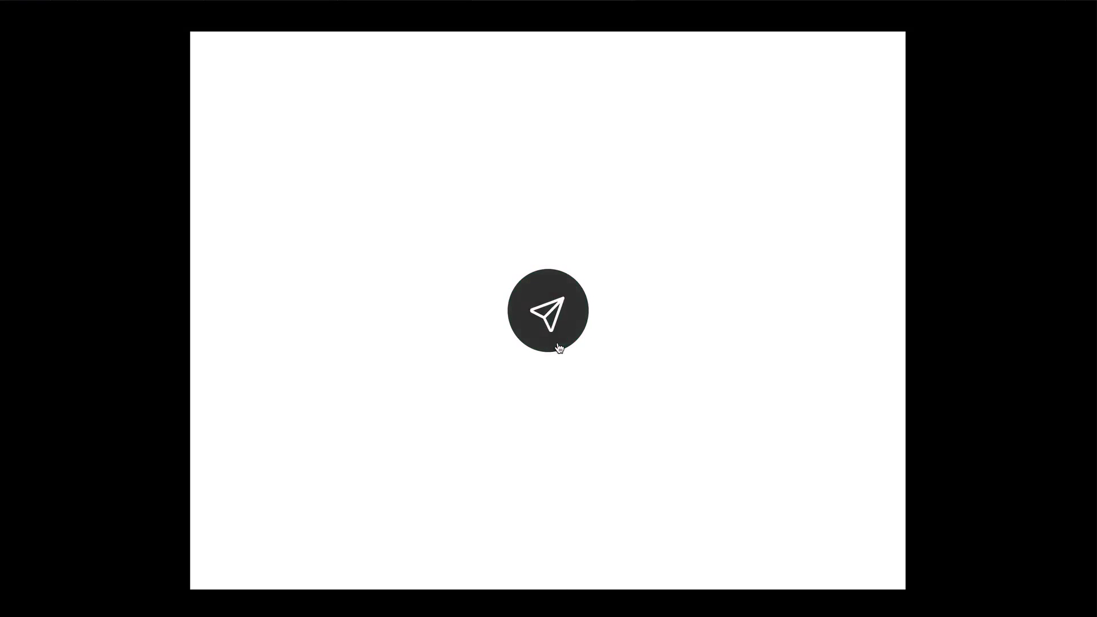
pyautogui.click(548, 317)
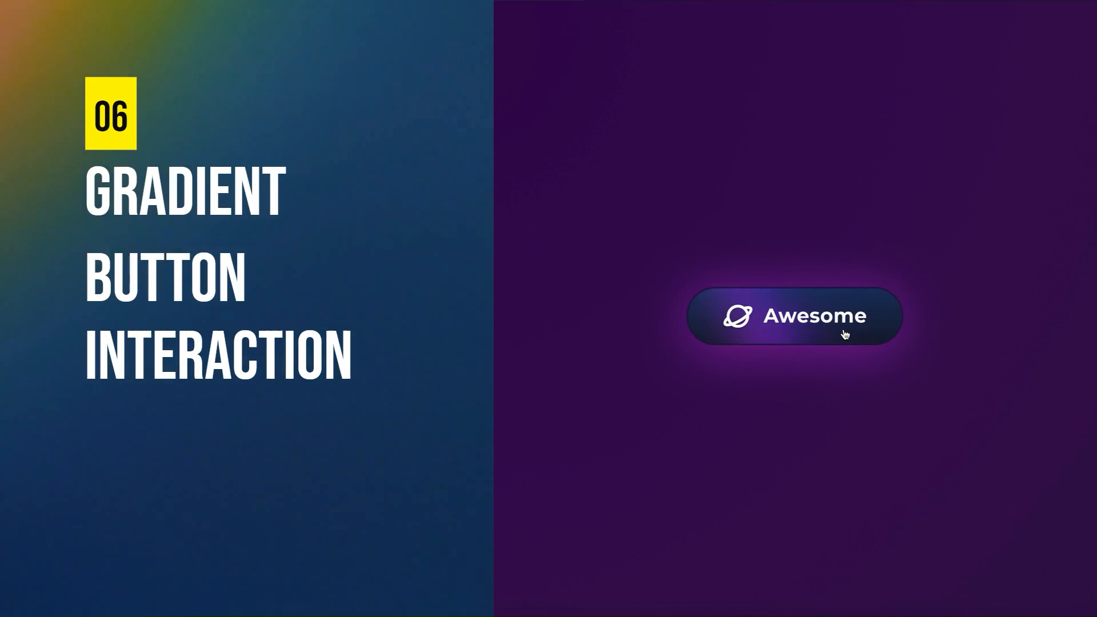
pyautogui.click(844, 334)
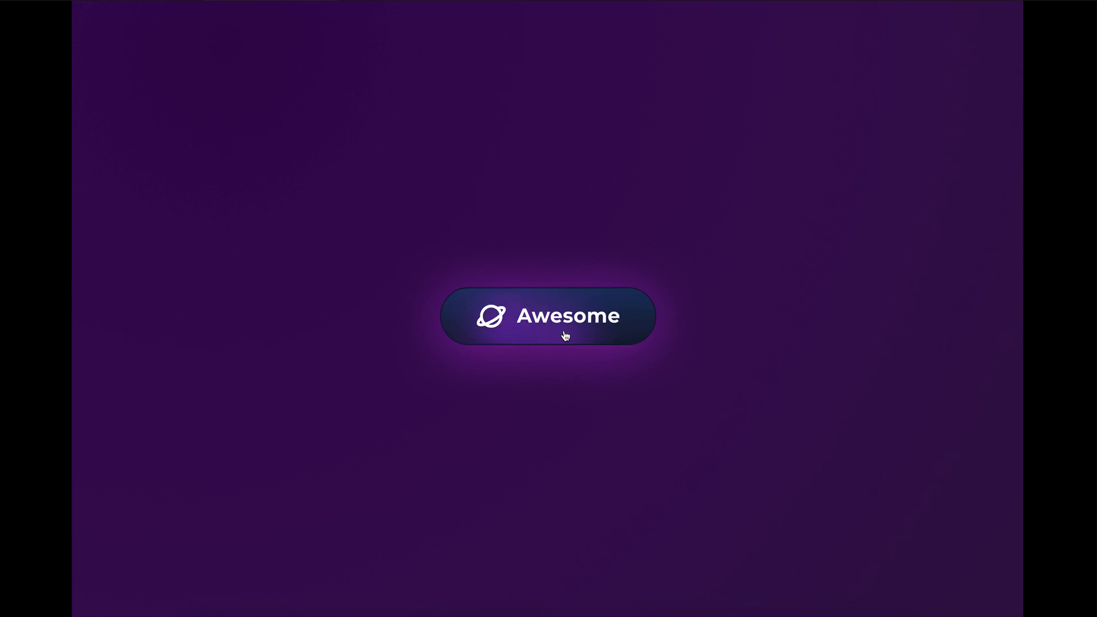
pyautogui.click(593, 335)
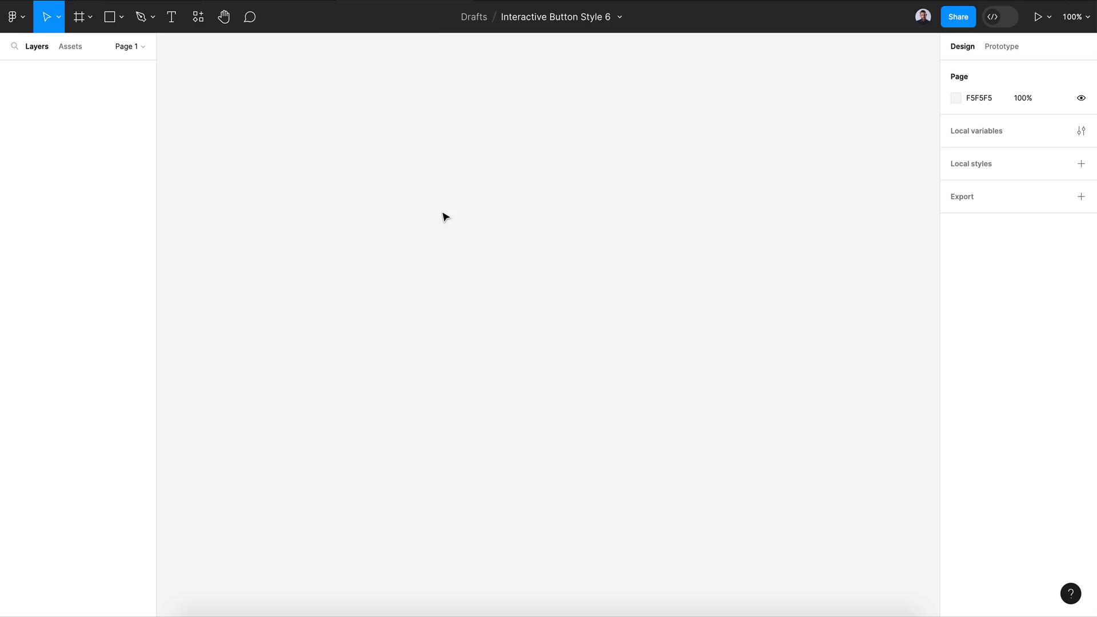
pyautogui.click(446, 217)
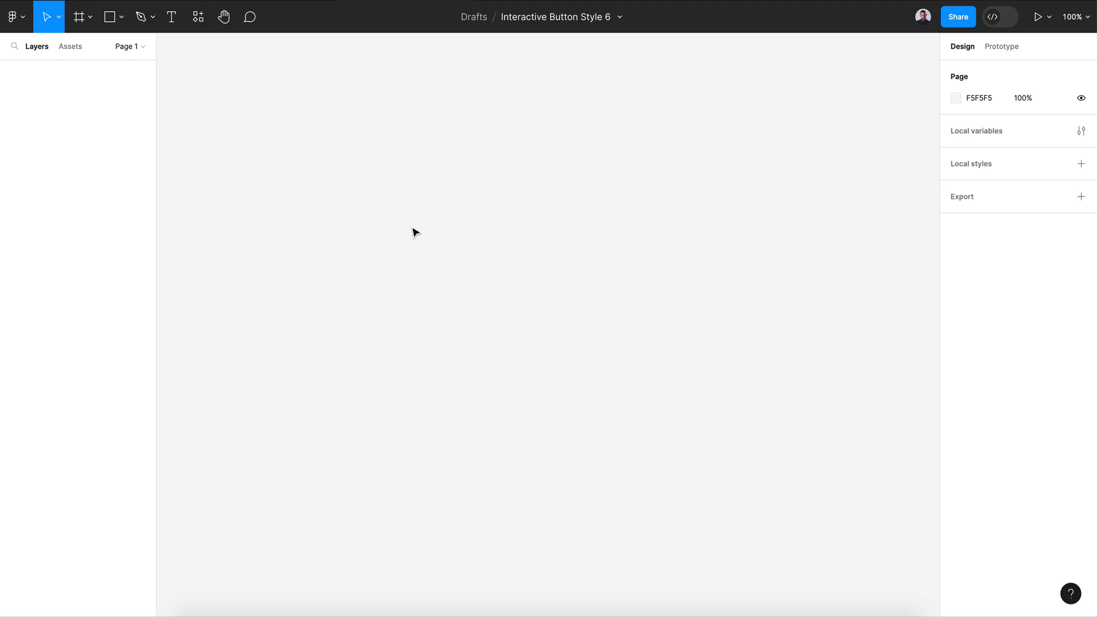
# Draw a rectangle on the empty canvas and set its size to 200 × 44.
pyautogui.click(110, 18)
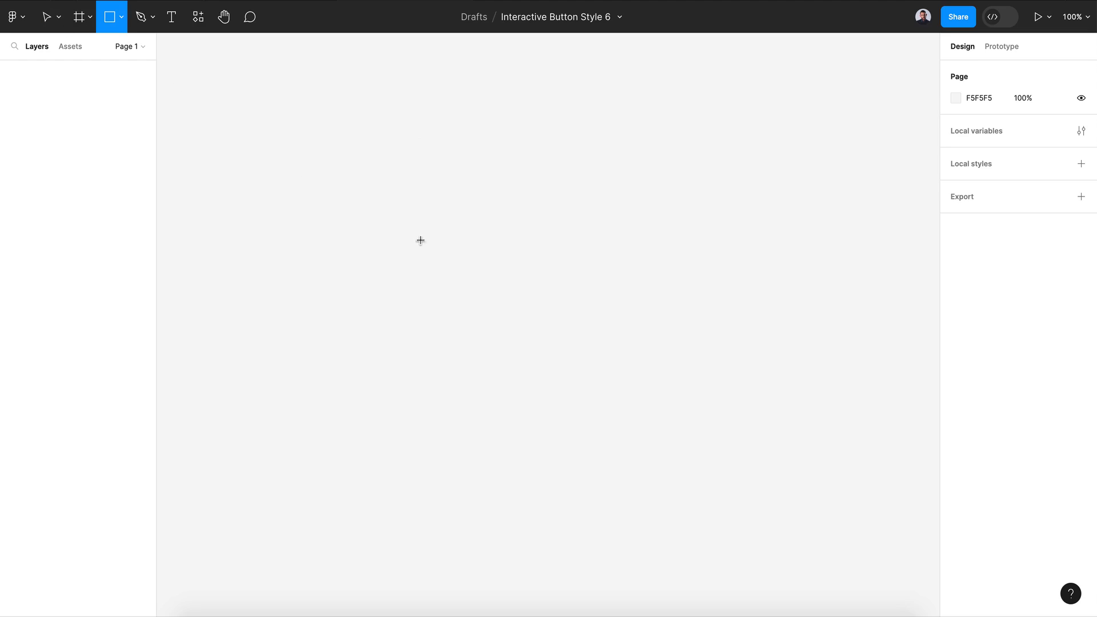
pyautogui.moveTo(407, 227); pyautogui.dragTo(585, 277)
pyautogui.click(977, 125)
pyautogui.write('200')
pyautogui.press('Return')
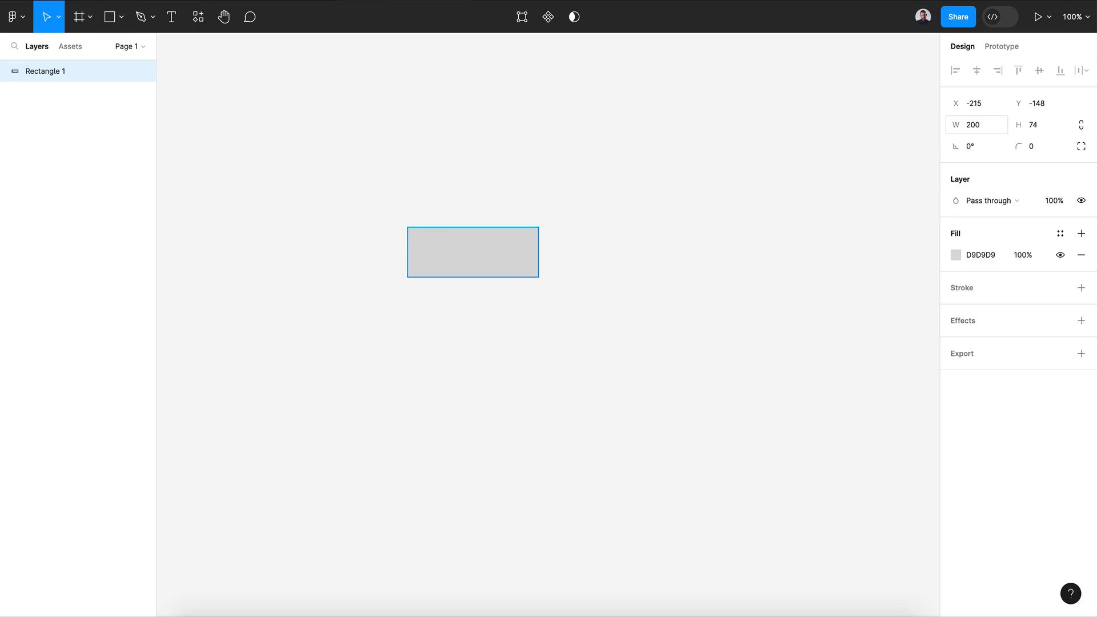
pyautogui.click(1055, 131)
# Add a black inside stroke to the rectangle with a weight of 3.
pyautogui.click(1079, 291)
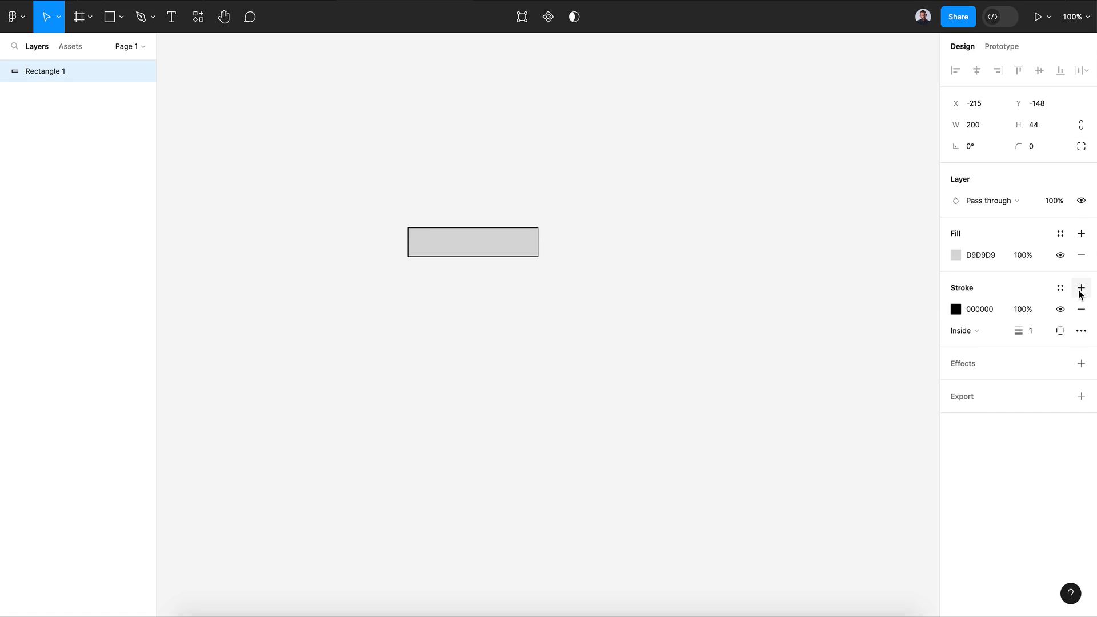
pyautogui.moveTo(1016, 331)
pyautogui.mouseDown()
pyautogui.moveTo(1026, 337)
pyautogui.moveTo(1016, 334)
pyautogui.mouseUp()
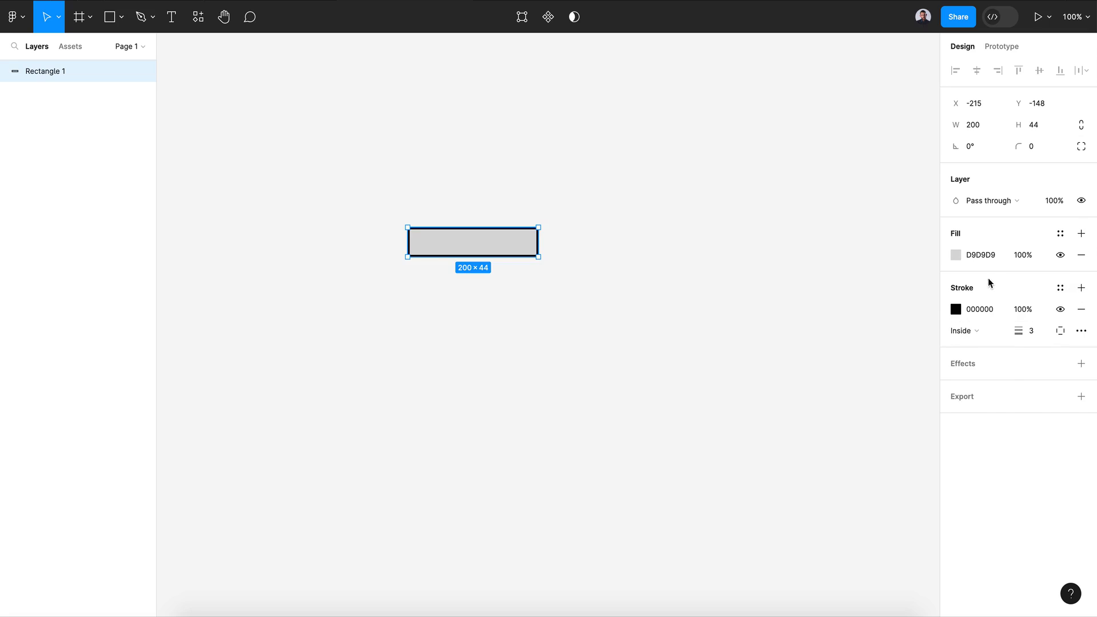
pyautogui.hscroll(-2, 482, 293)
# Remove the rectangle's fill and set its corner radius to 25.
pyautogui.click(1081, 255)
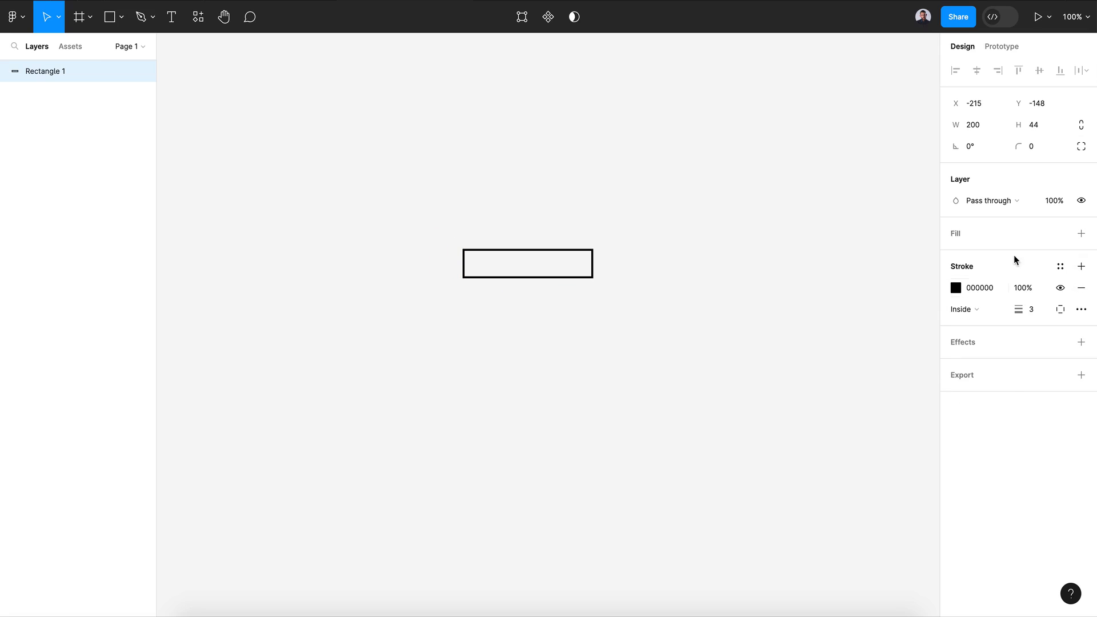
pyautogui.click(1038, 149)
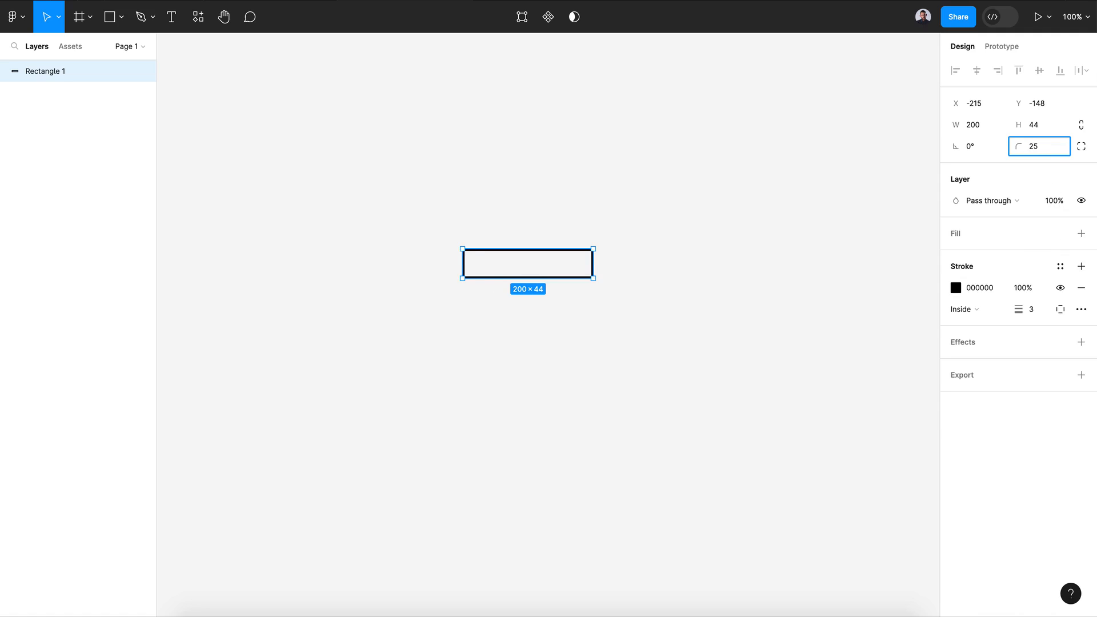
pyautogui.press('Return')
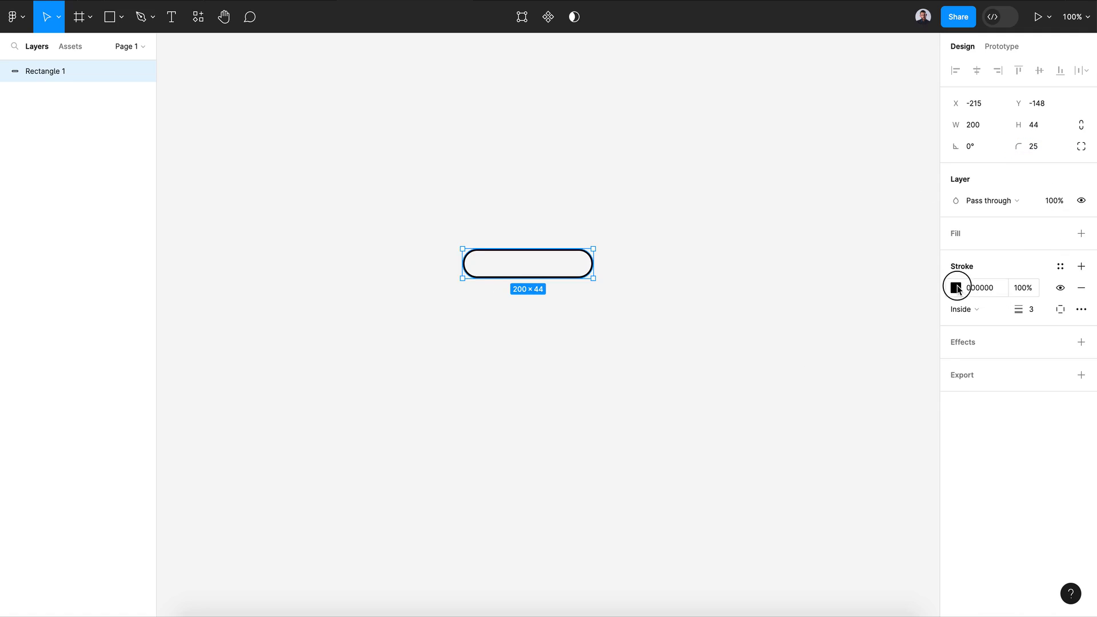
# Change the rectangle's stroke to a linear gradient from light purple to AC04FB.
pyautogui.click(955, 287)
pyautogui.click(815, 260)
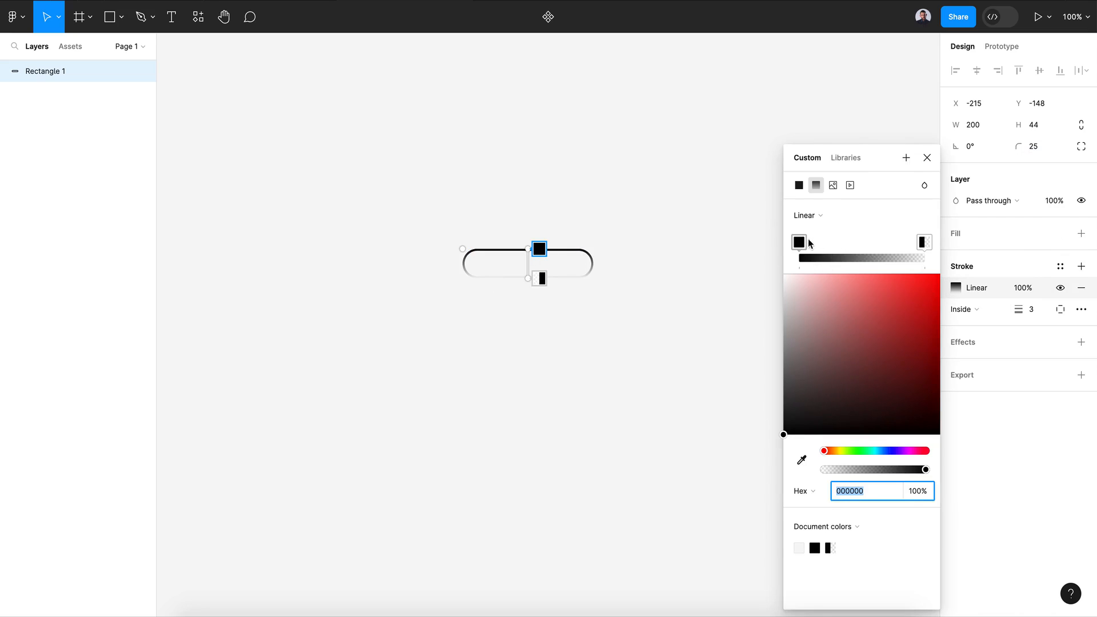
pyautogui.click(802, 242)
pyautogui.moveTo(838, 455); pyautogui.dragTo(903, 453)
pyautogui.moveTo(898, 349); pyautogui.dragTo(895, 320)
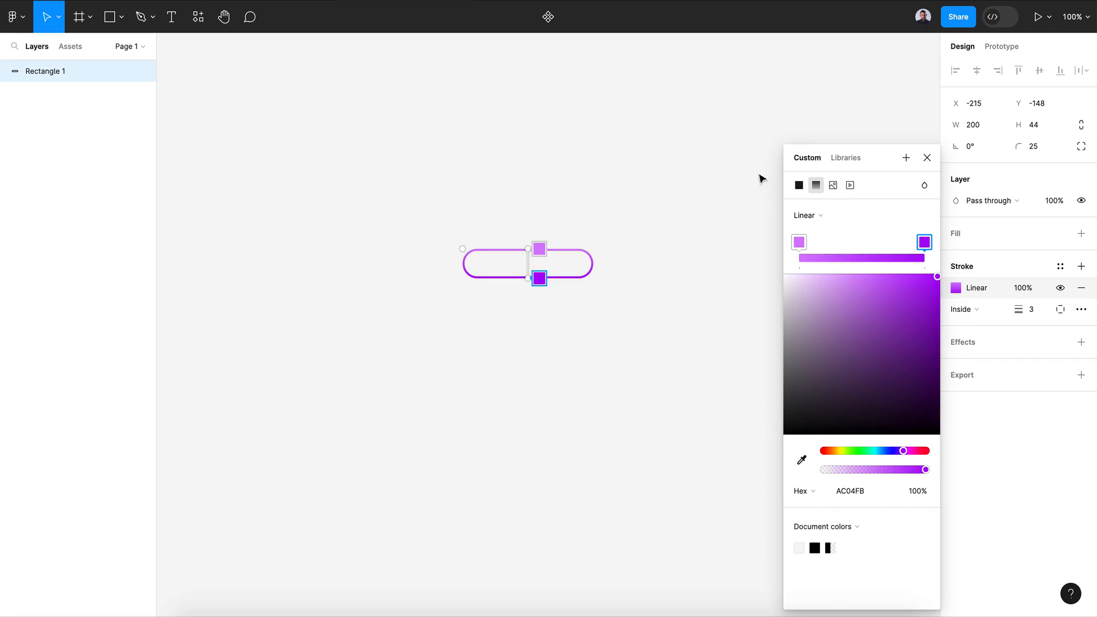
# Add a middle stop to the rectangle's stroke gradient and set the AC04FB end stop's opacity to 0%.
pyautogui.click(863, 244)
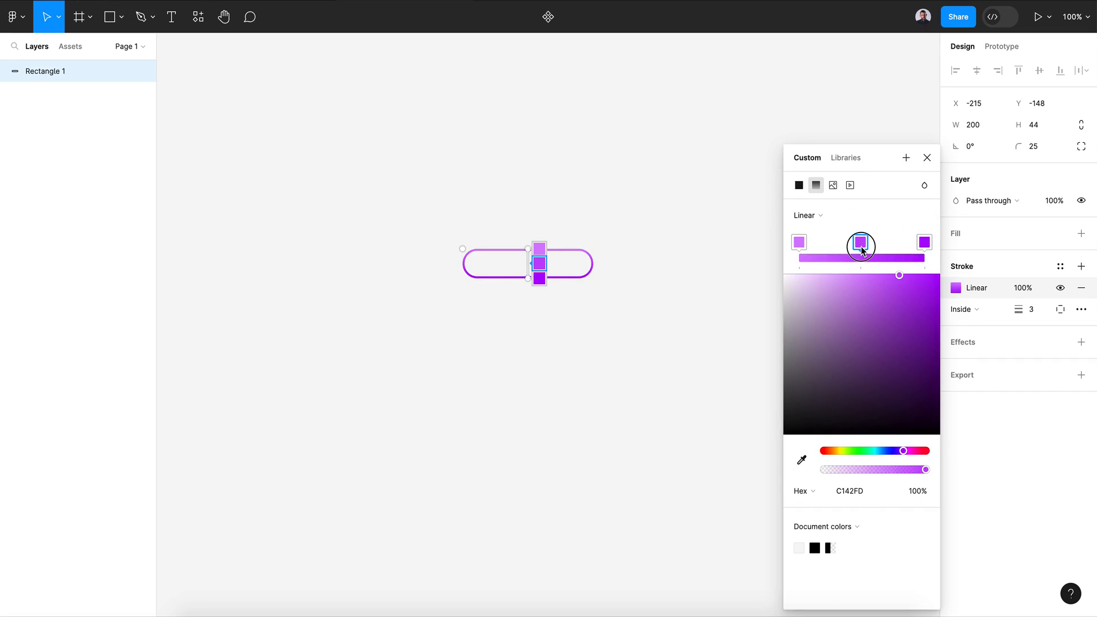
pyautogui.moveTo(860, 246); pyautogui.dragTo(863, 246)
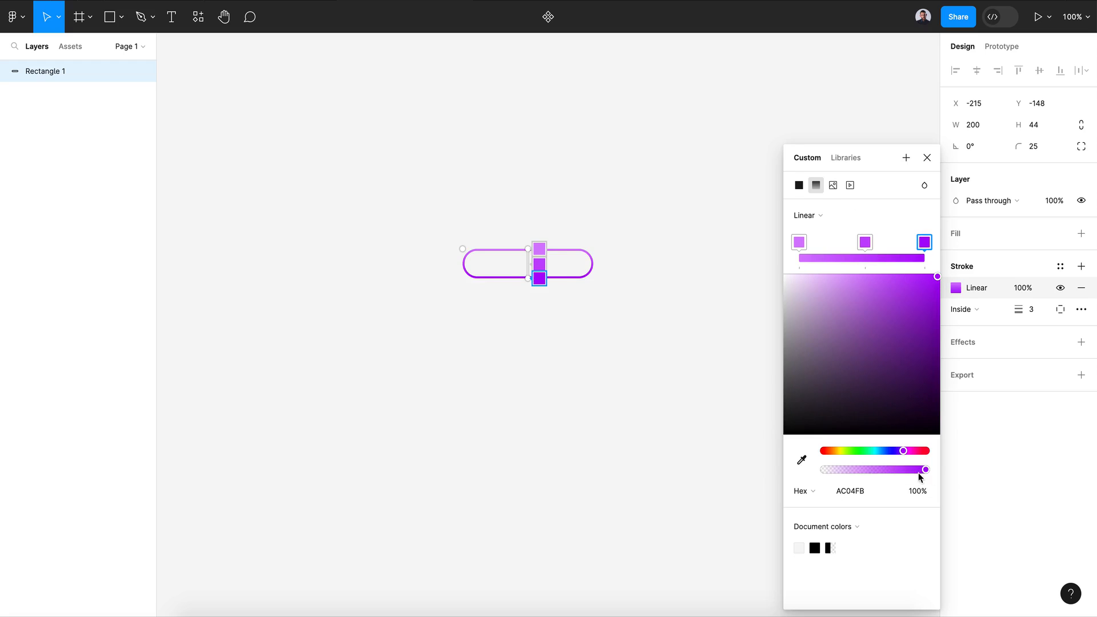
pyautogui.moveTo(917, 471); pyautogui.dragTo(783, 470)
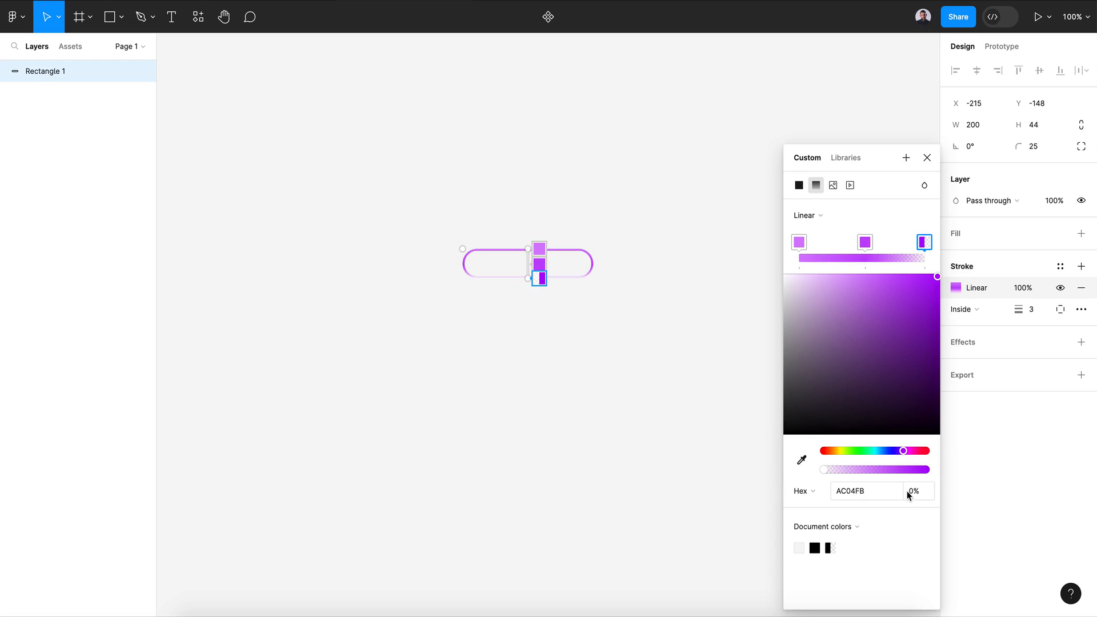
# Set the stroke gradient's middle stop to the darker purple 9A21D3.
pyautogui.click(864, 242)
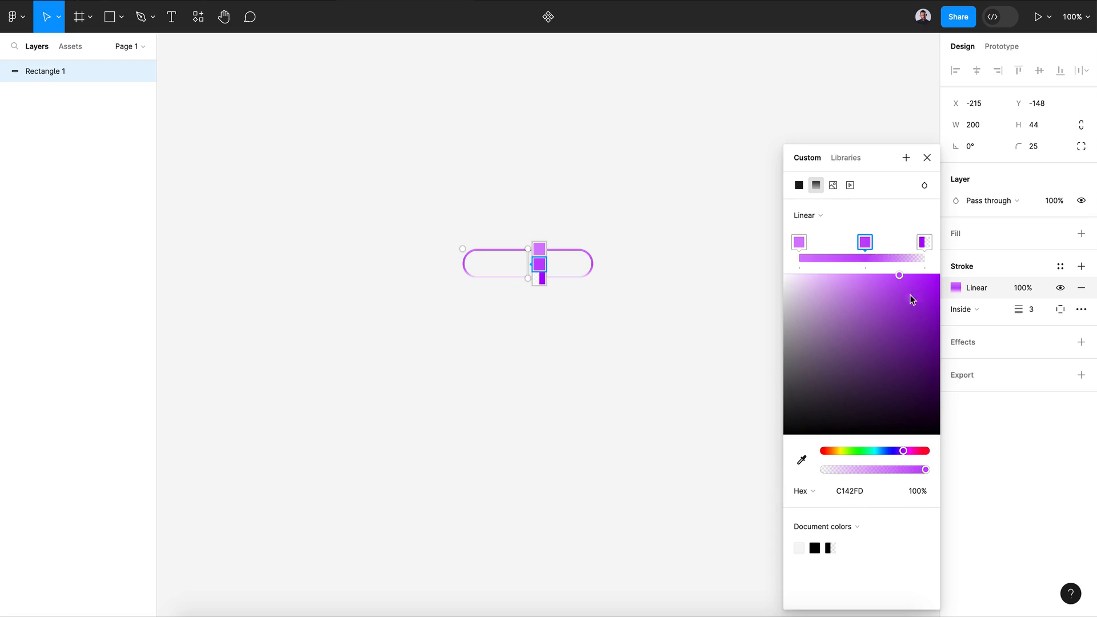
pyautogui.moveTo(909, 293)
pyautogui.mouseDown()
pyautogui.moveTo(904, 284)
pyautogui.moveTo(915, 303)
pyautogui.mouseUp()
pyautogui.scroll(5, 568, 270)
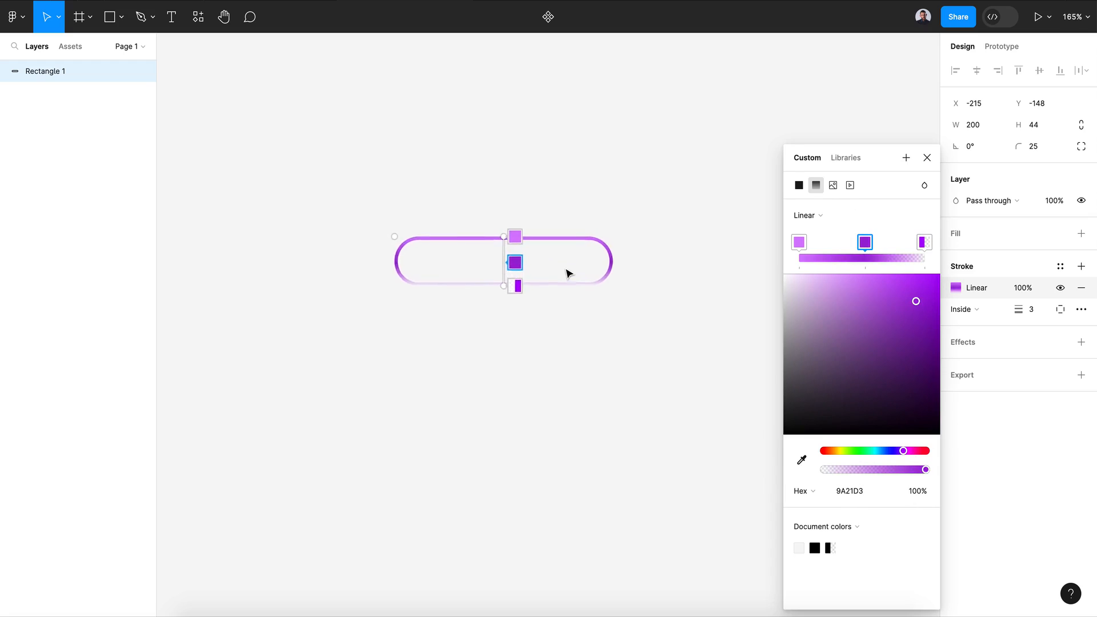
# Change the stroke gradient's first stop to the light pink EF8EFF and finish editing the gradient.
pyautogui.click(799, 242)
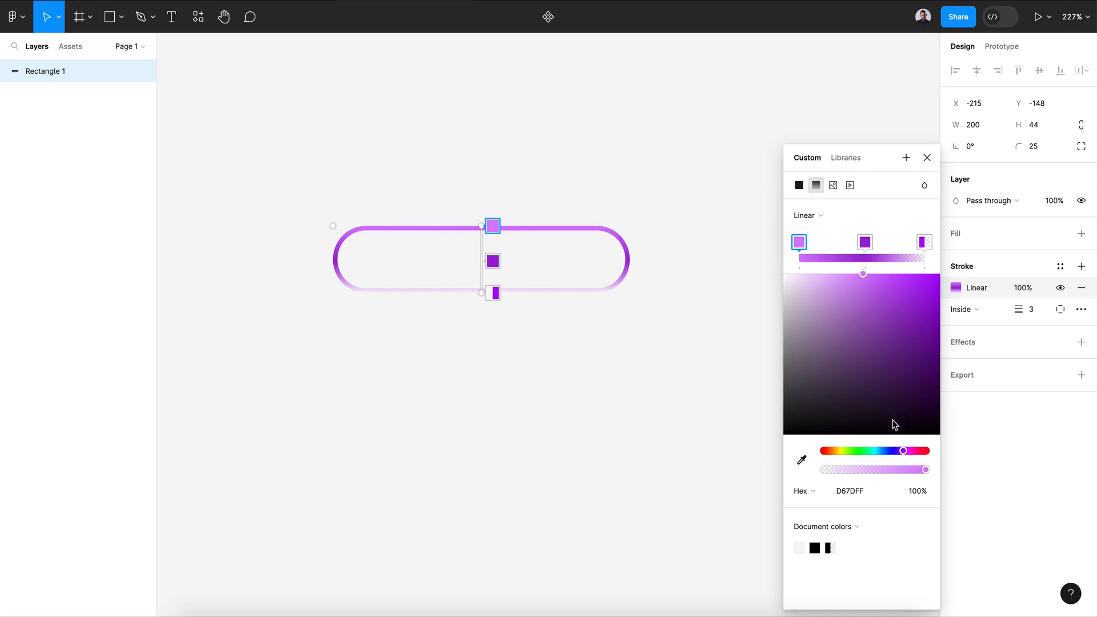
pyautogui.moveTo(902, 453); pyautogui.dragTo(906, 451)
pyautogui.click(886, 273)
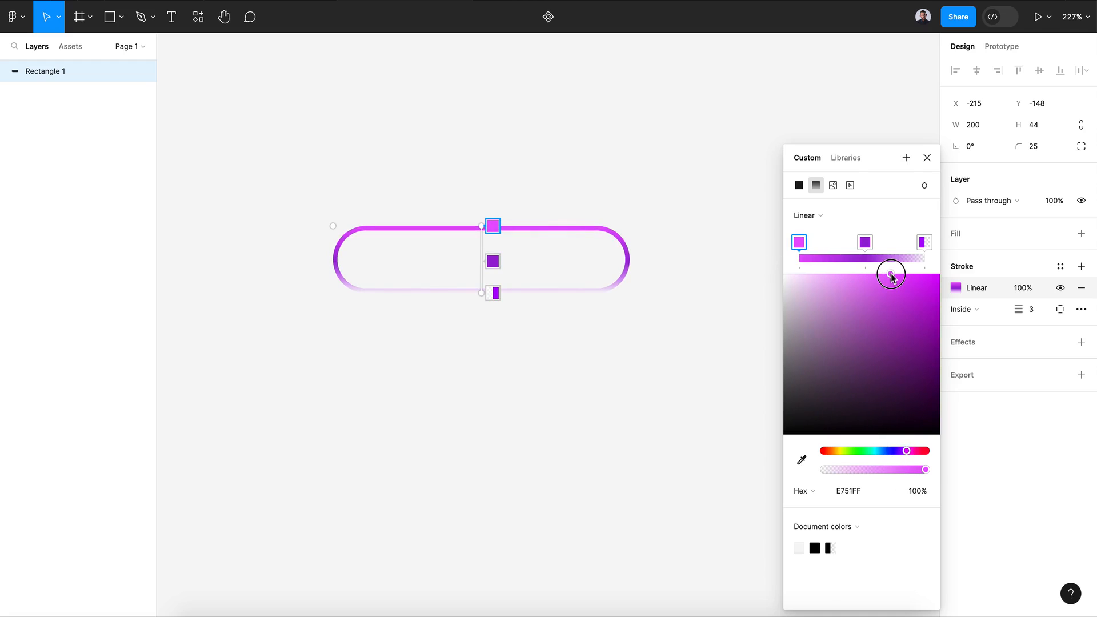
pyautogui.moveTo(888, 275); pyautogui.dragTo(853, 275)
pyautogui.click(860, 247)
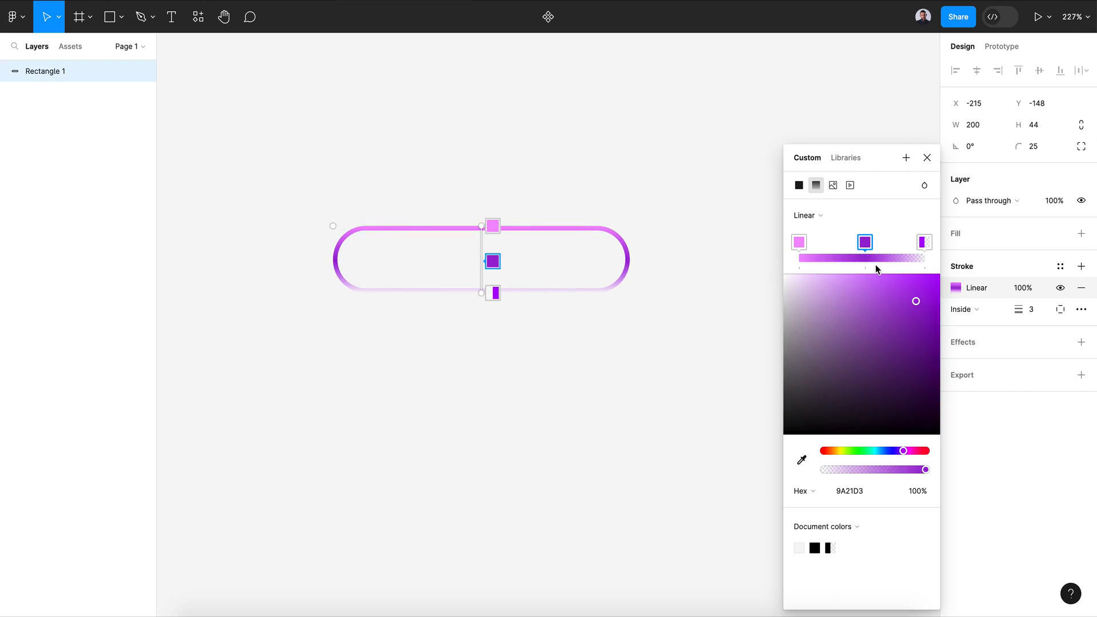
pyautogui.press('Escape')
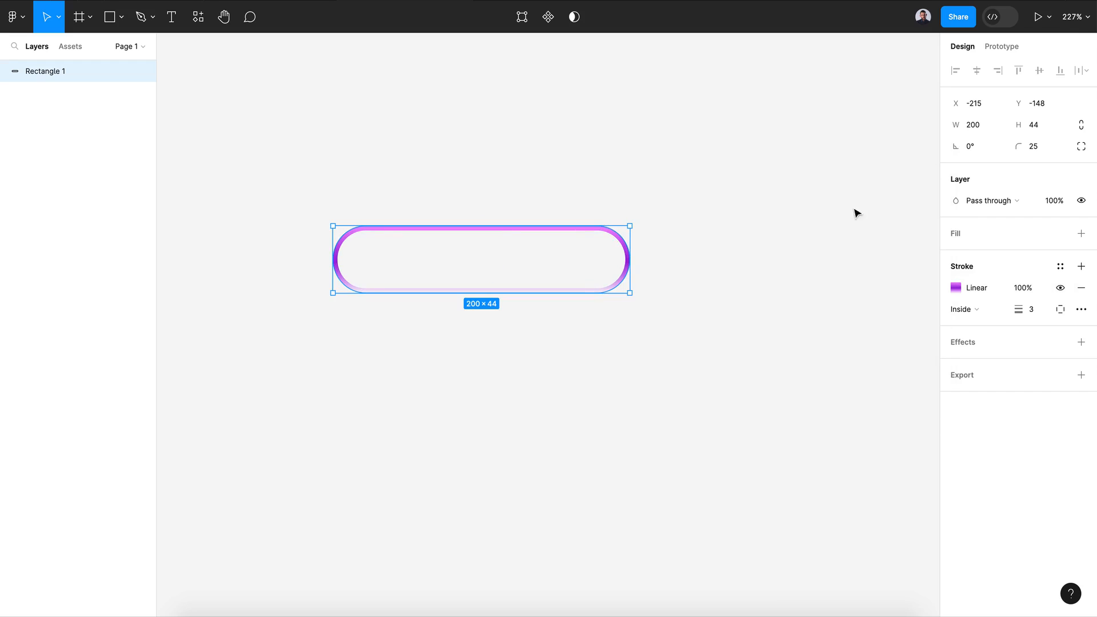
# Turn the pill rectangle into a component and add a second variant to it.
pyautogui.click(526, 17)
pyautogui.press('Escape')
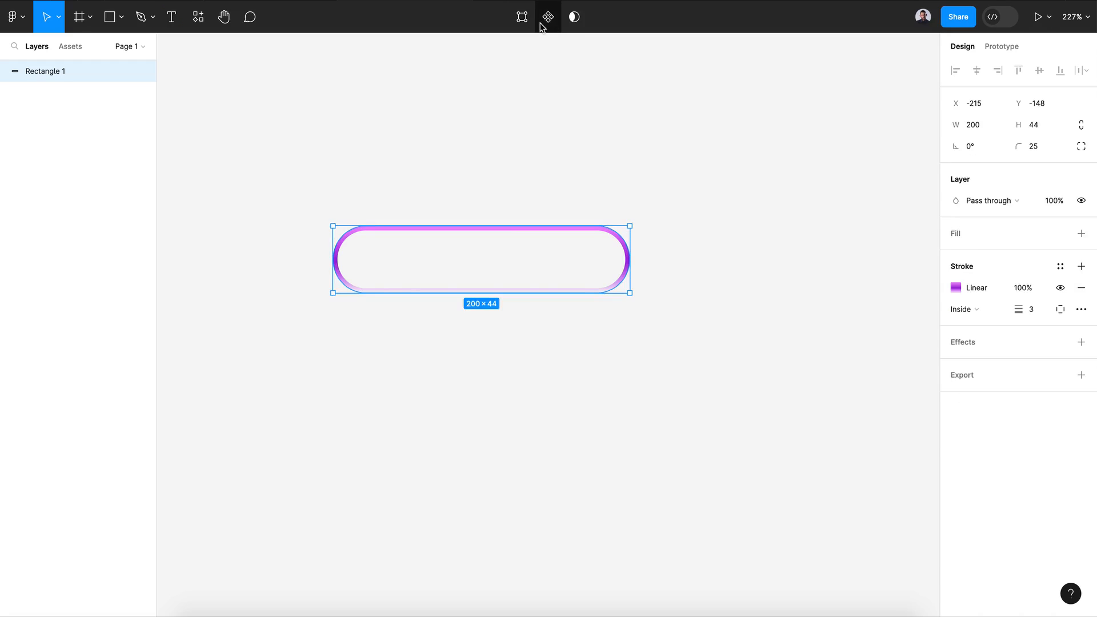
pyautogui.click(547, 17)
pyautogui.click(522, 17)
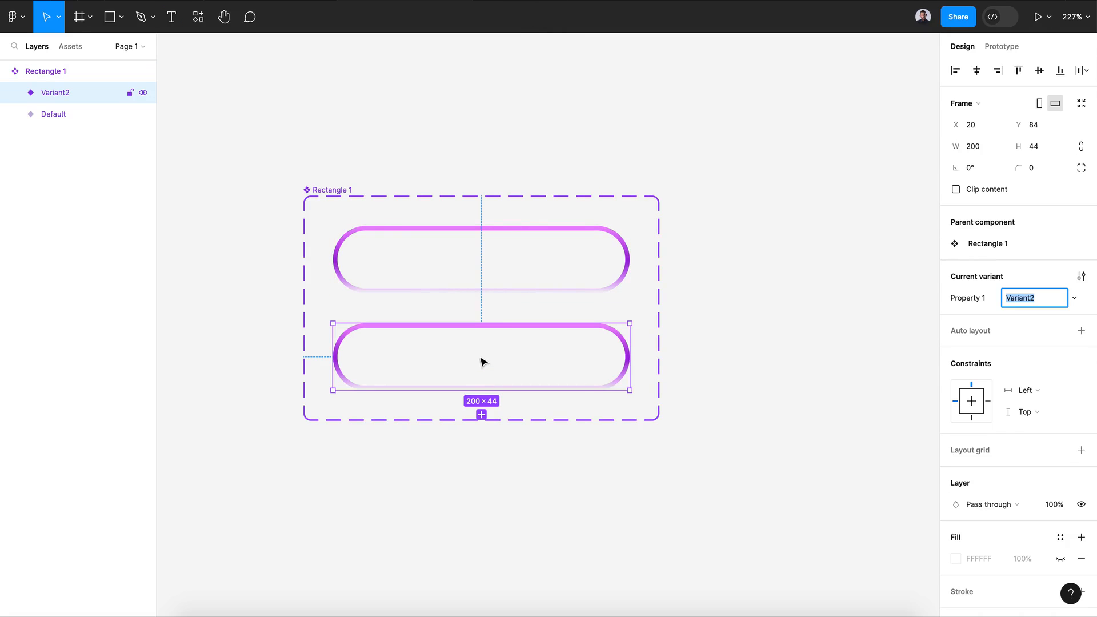
pyautogui.click(642, 383)
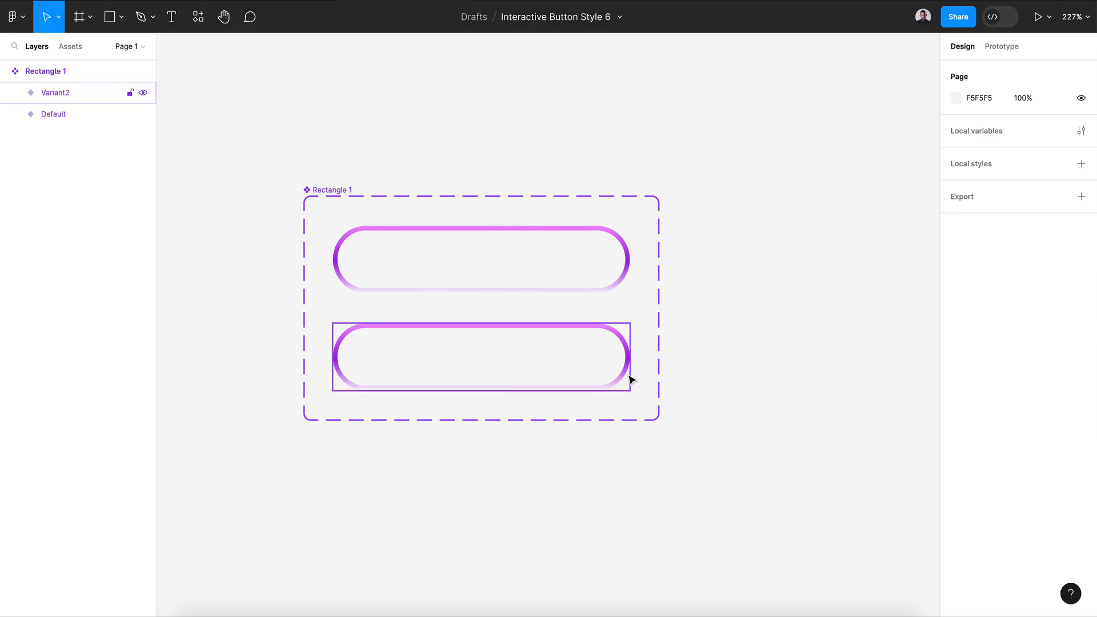
# Redirect Variant2's stroke gradient so it runs horizontally from the pink stop at the pill's right edge to the transparent stop at its centre.
pyautogui.click(628, 378)
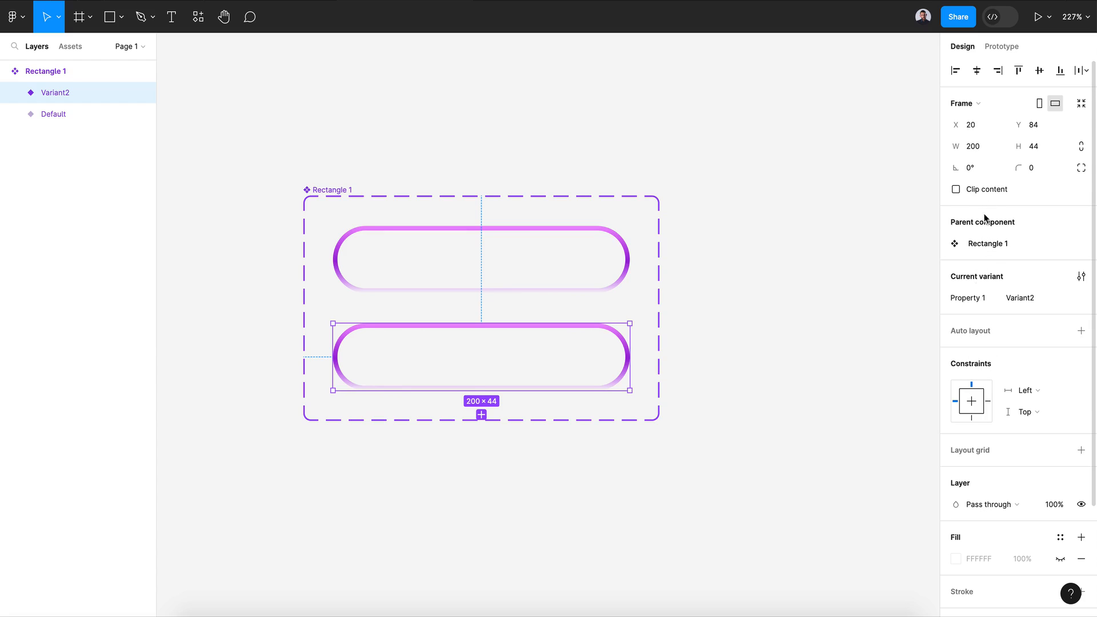
pyautogui.scroll(-3, 979, 458)
pyautogui.click(956, 504)
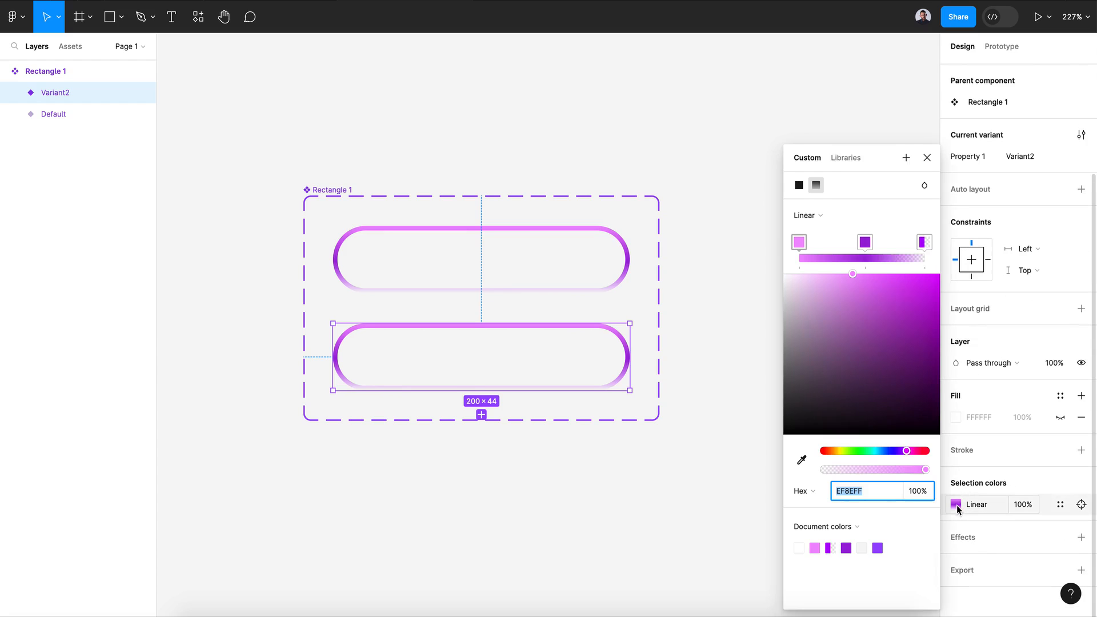
pyautogui.click(799, 242)
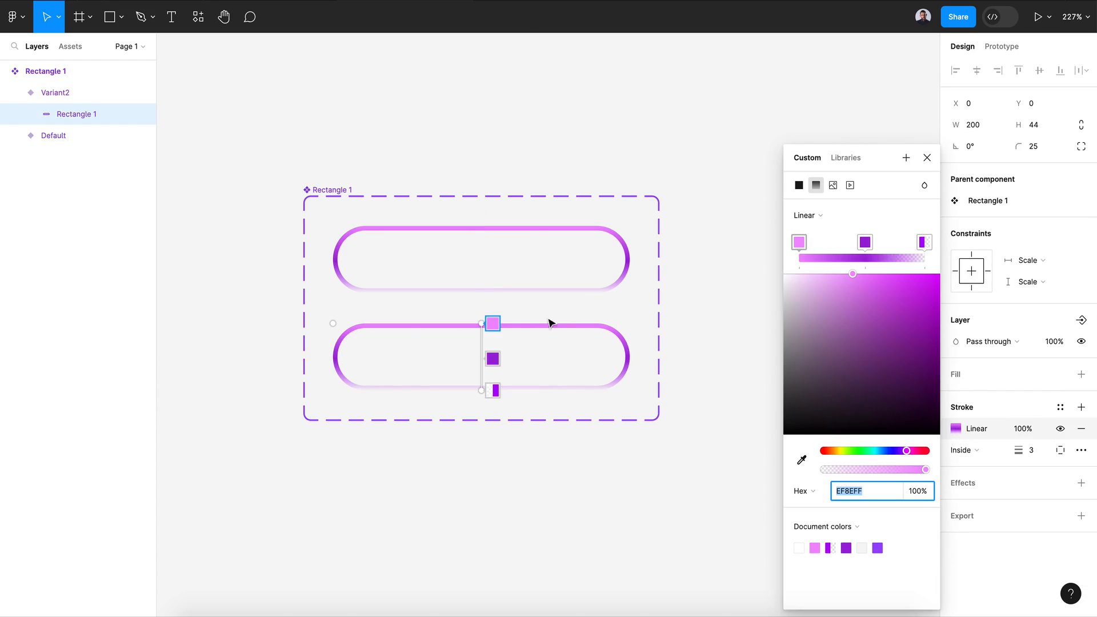
pyautogui.moveTo(484, 326); pyautogui.dragTo(629, 357)
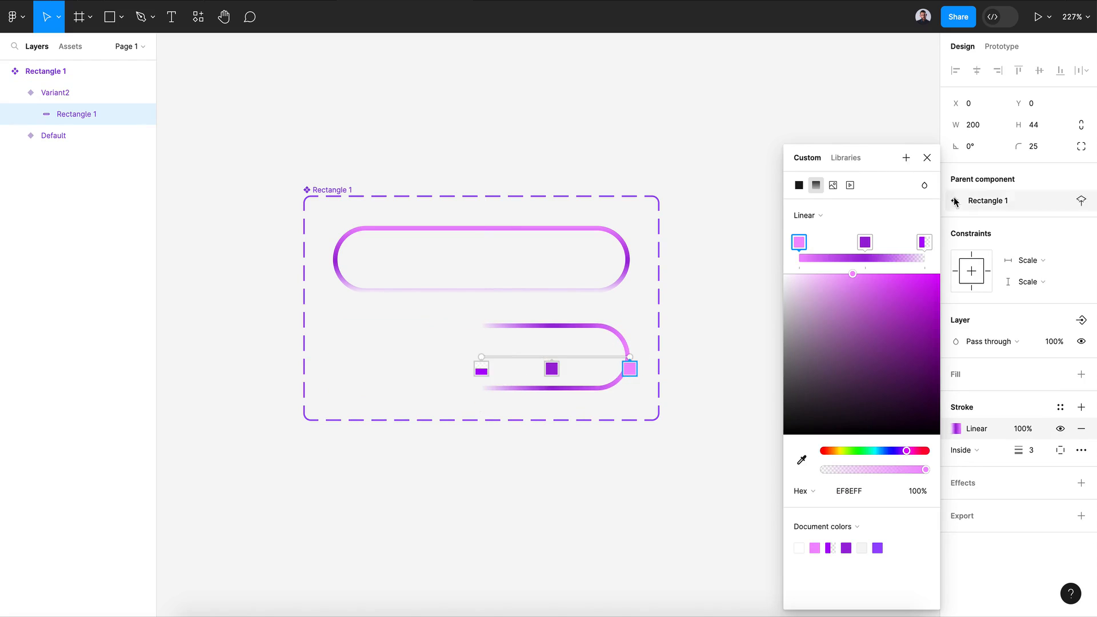
pyautogui.click(926, 158)
pyautogui.click(536, 453)
# Add a third variant and redirect its stroke gradient vertically, with the pink stop at the pill's bottom edge and the transparent stop near the top.
pyautogui.click(537, 367)
pyautogui.click(482, 415)
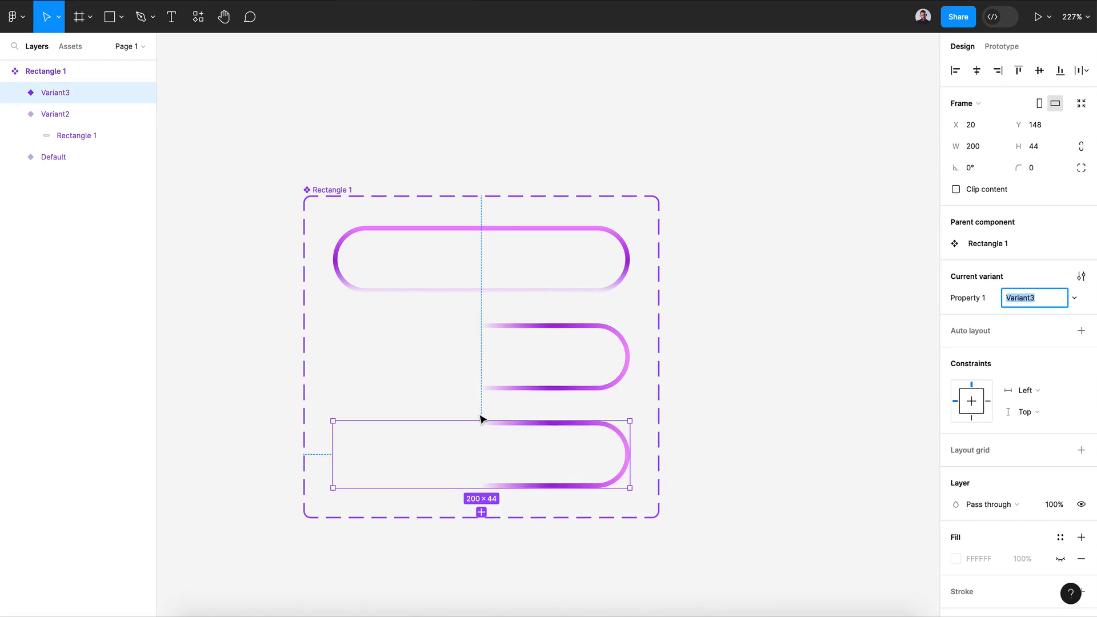
pyautogui.scroll(-3, 972, 409)
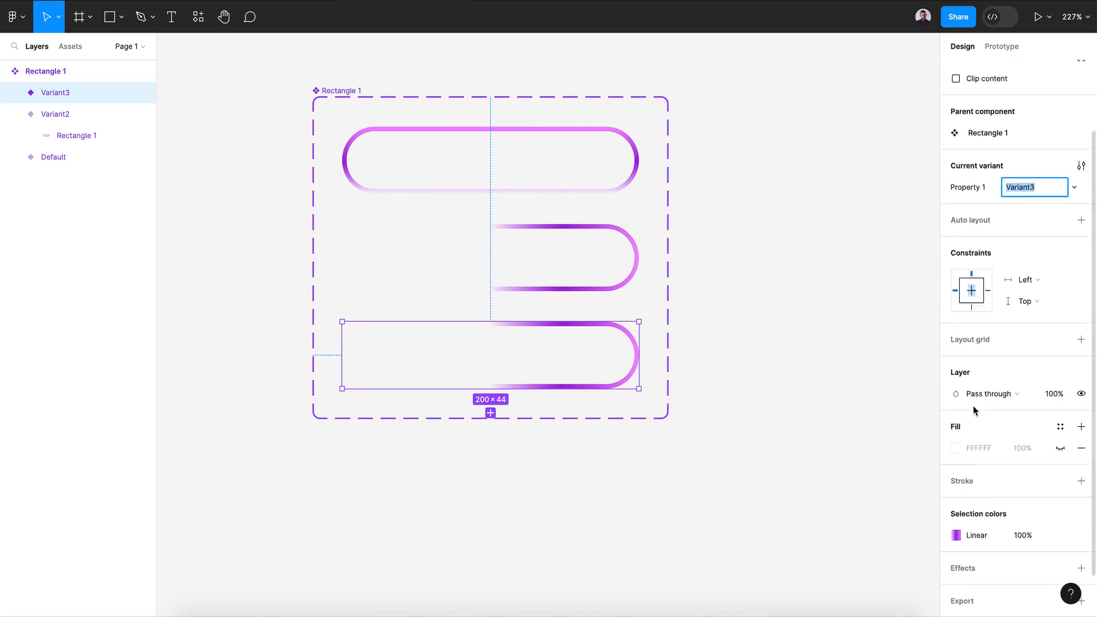
pyautogui.click(619, 384)
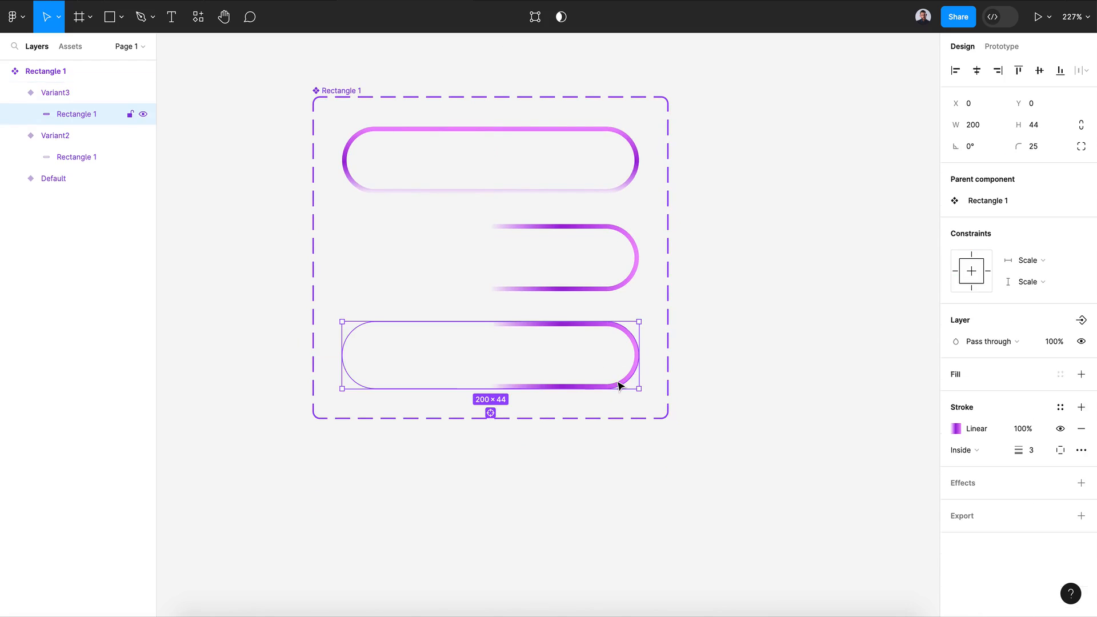
pyautogui.click(956, 429)
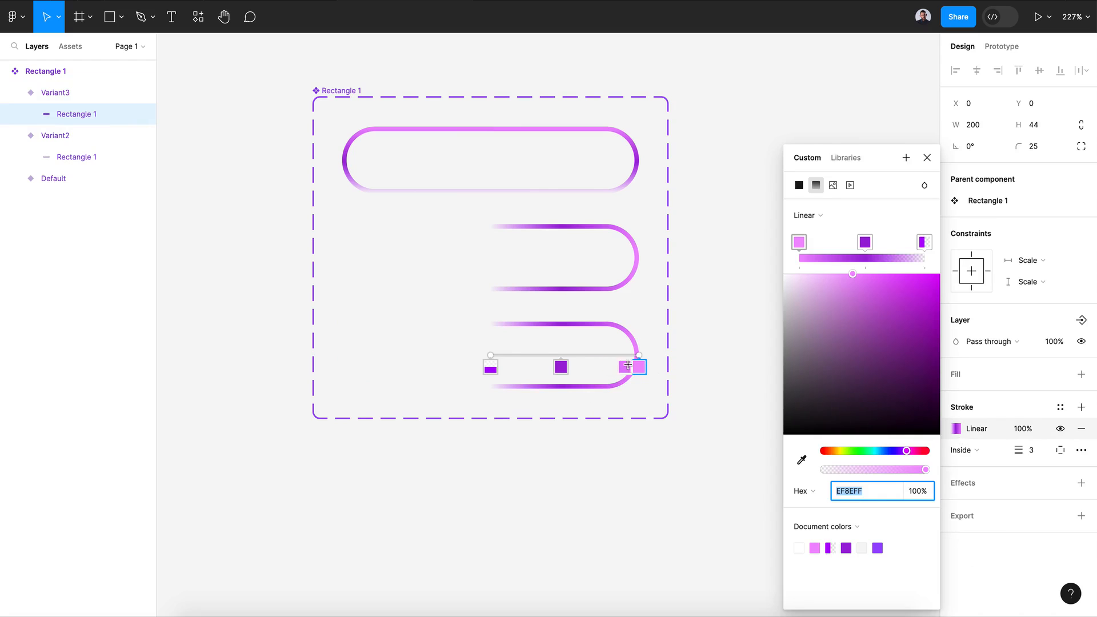
pyautogui.moveTo(628, 364); pyautogui.dragTo(490, 335)
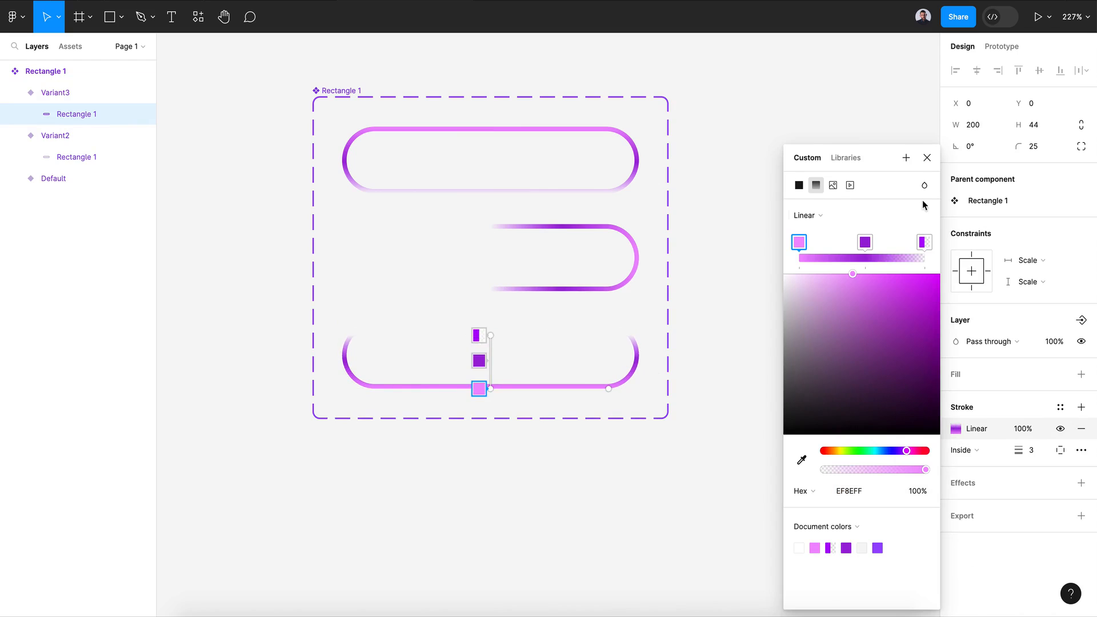
pyautogui.click(926, 158)
# Add a fourth variant and redirect its stroke gradient horizontally from the pink stop at the pill's left edge to the transparent stop at its centre.
pyautogui.click(540, 389)
pyautogui.click(495, 412)
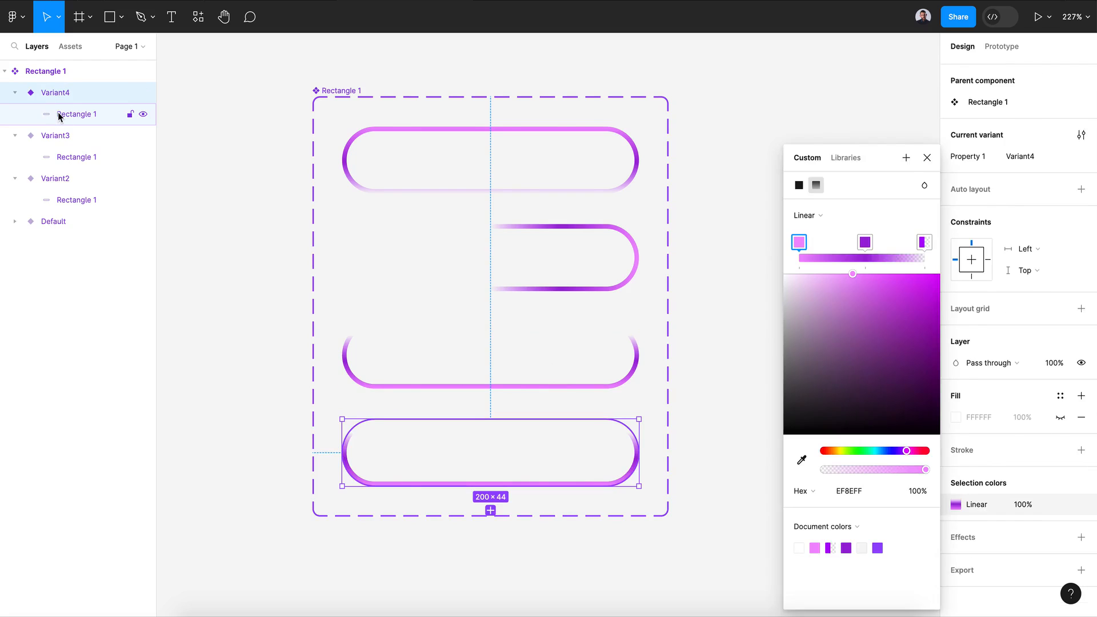
pyautogui.click(60, 114)
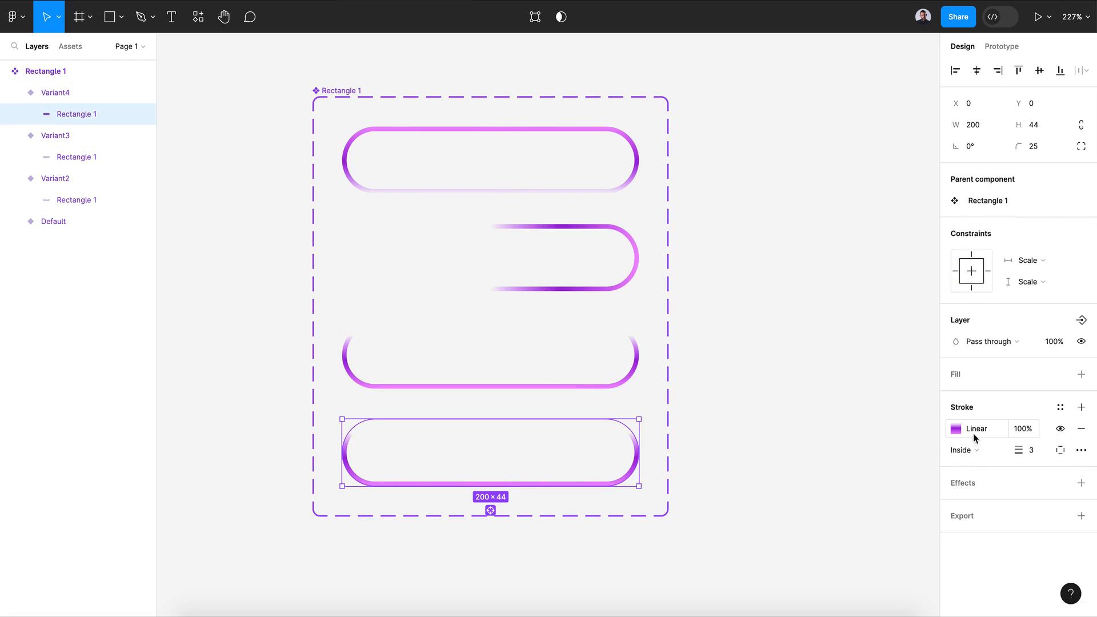
pyautogui.click(957, 430)
pyautogui.moveTo(490, 483); pyautogui.dragTo(342, 456)
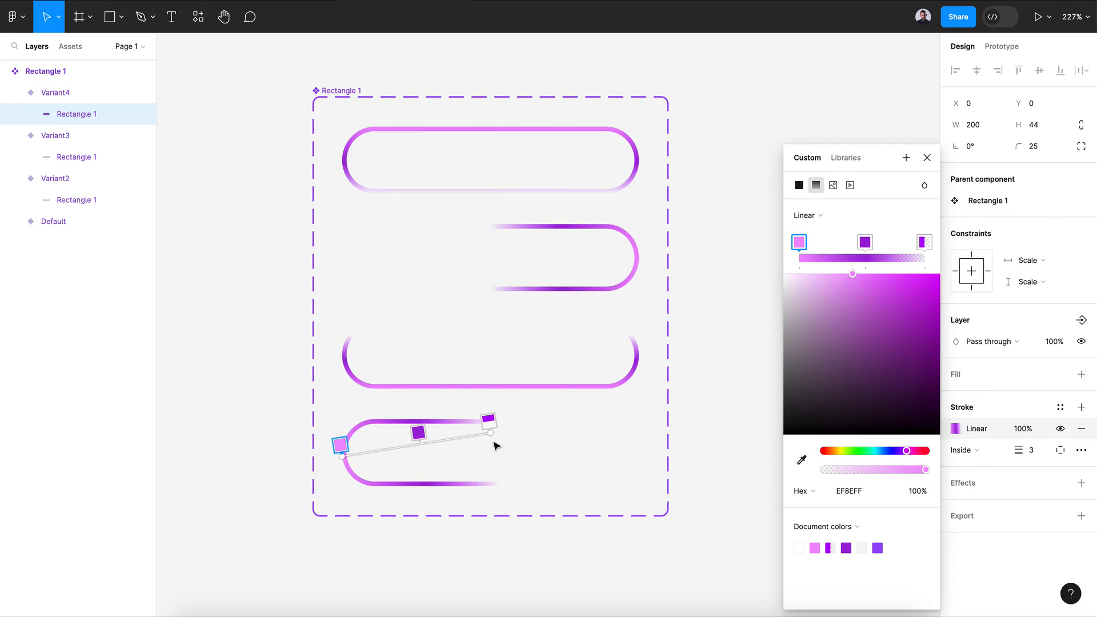
pyautogui.moveTo(490, 432); pyautogui.dragTo(490, 453)
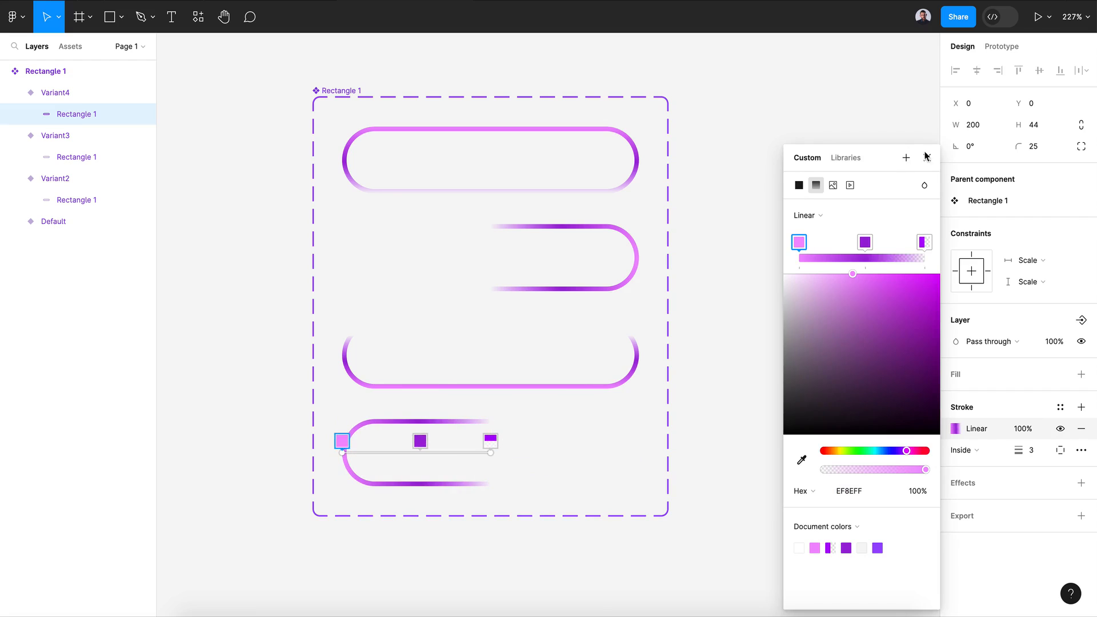
pyautogui.click(926, 158)
pyautogui.click(831, 255)
pyautogui.scroll(-1, 831, 255)
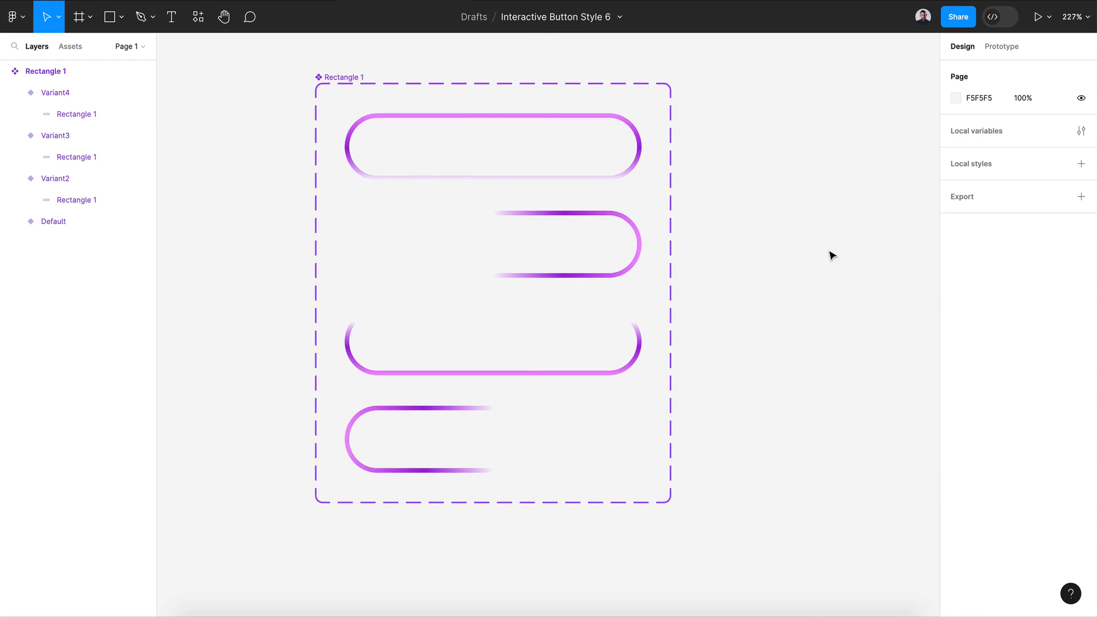
# Create a prototype interaction from Default to Variant2, triggered After delay of 1ms with a Smart animate transition.
pyautogui.click(1001, 46)
pyautogui.click(470, 144)
pyautogui.moveTo(493, 182); pyautogui.dragTo(490, 223)
pyautogui.click(451, 269)
pyautogui.click(460, 413)
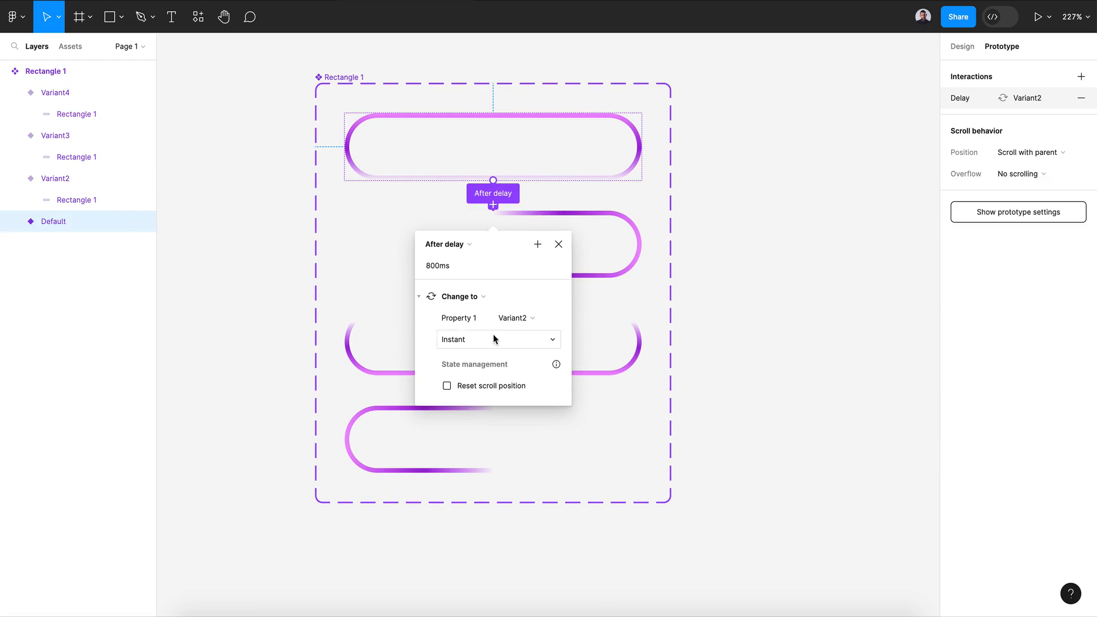
pyautogui.click(424, 267)
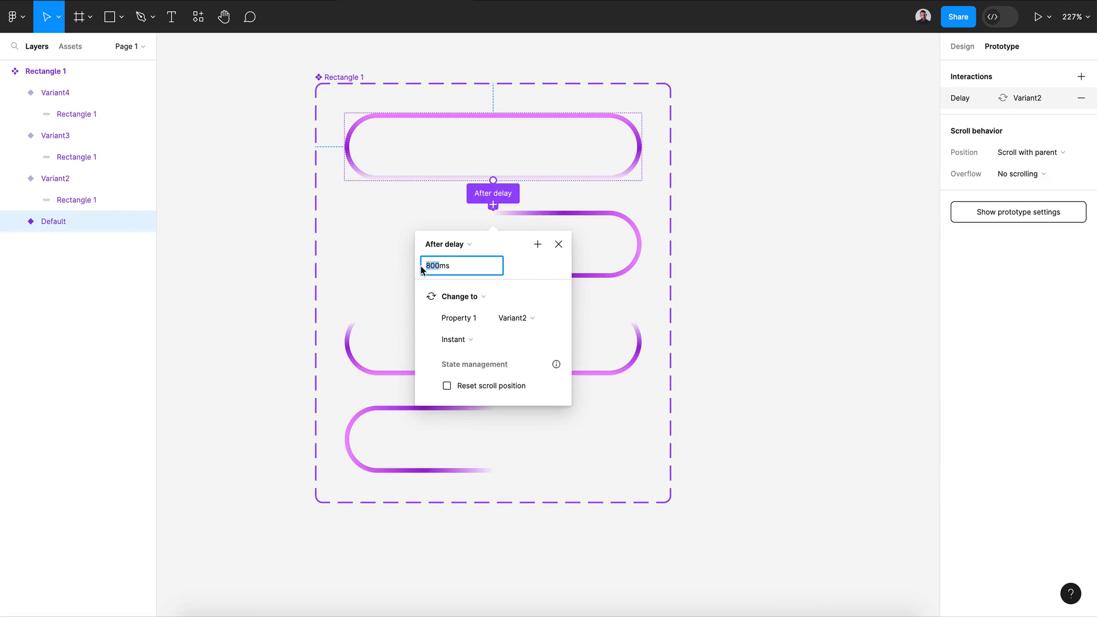
pyautogui.click(464, 339)
pyautogui.click(474, 370)
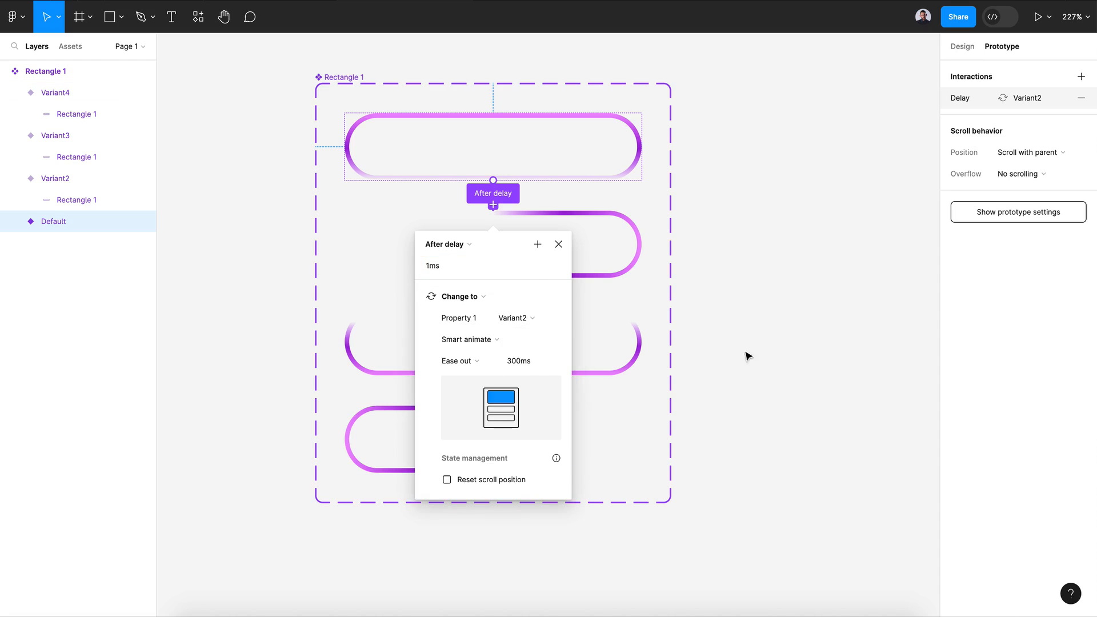
# Link Variant2 to Variant3 with an After delay interaction and set the delay to 1ms.
pyautogui.click(490, 269)
pyautogui.moveTo(493, 277); pyautogui.dragTo(491, 338)
pyautogui.click(451, 342)
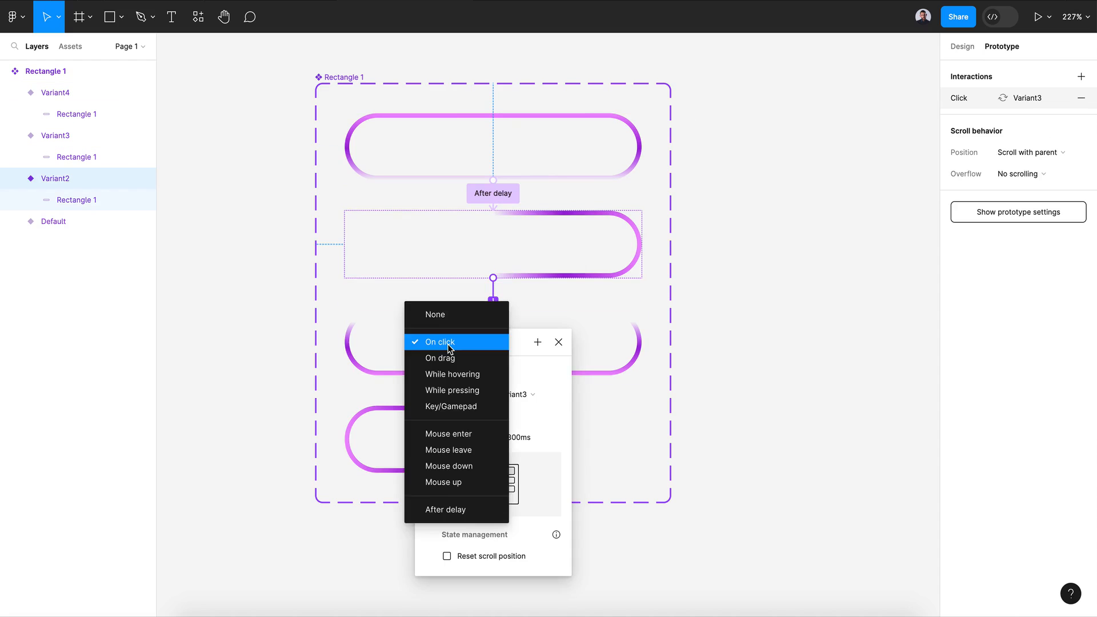
pyautogui.click(449, 506)
pyautogui.click(437, 366)
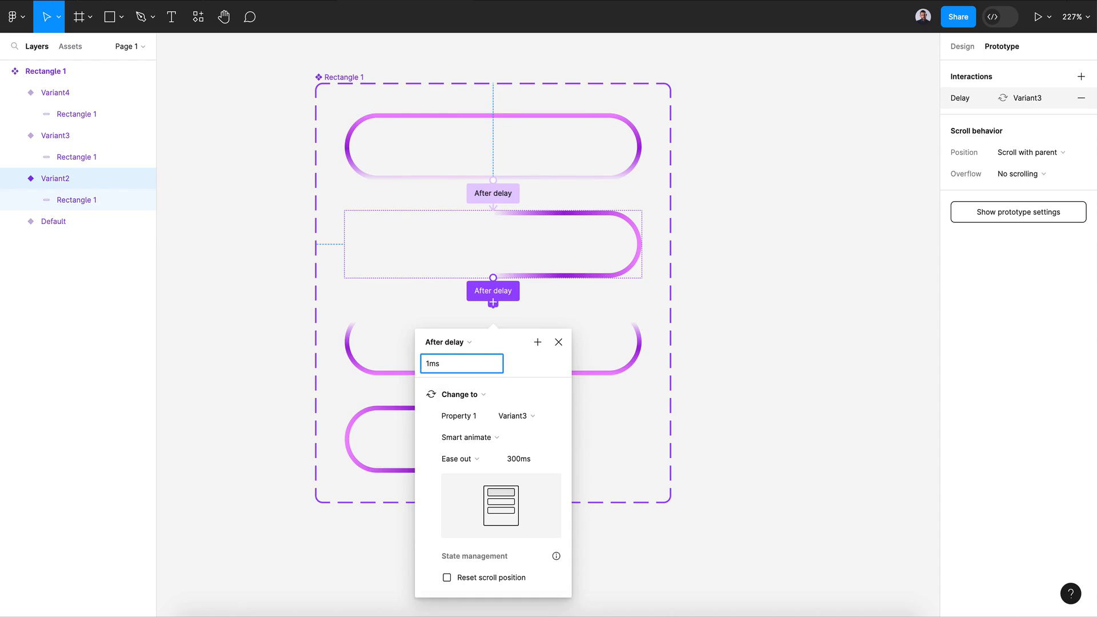
pyautogui.press('Return')
pyautogui.click(558, 341)
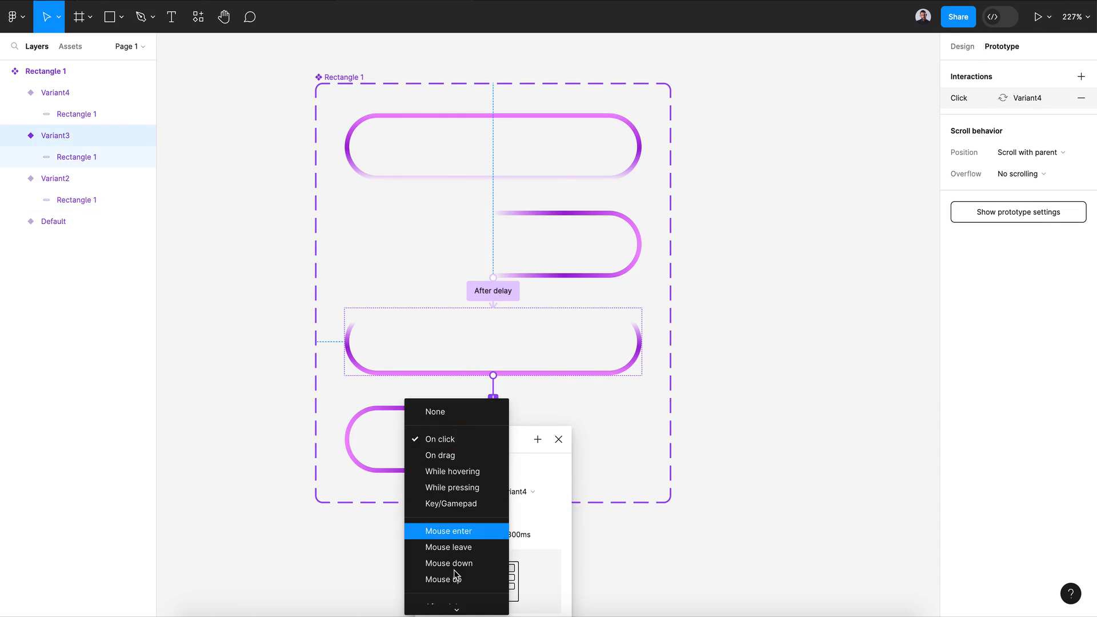
# Set the interaction from Variant3 to Variant4 to After delay with a delay of 1ms.
pyautogui.click(455, 602)
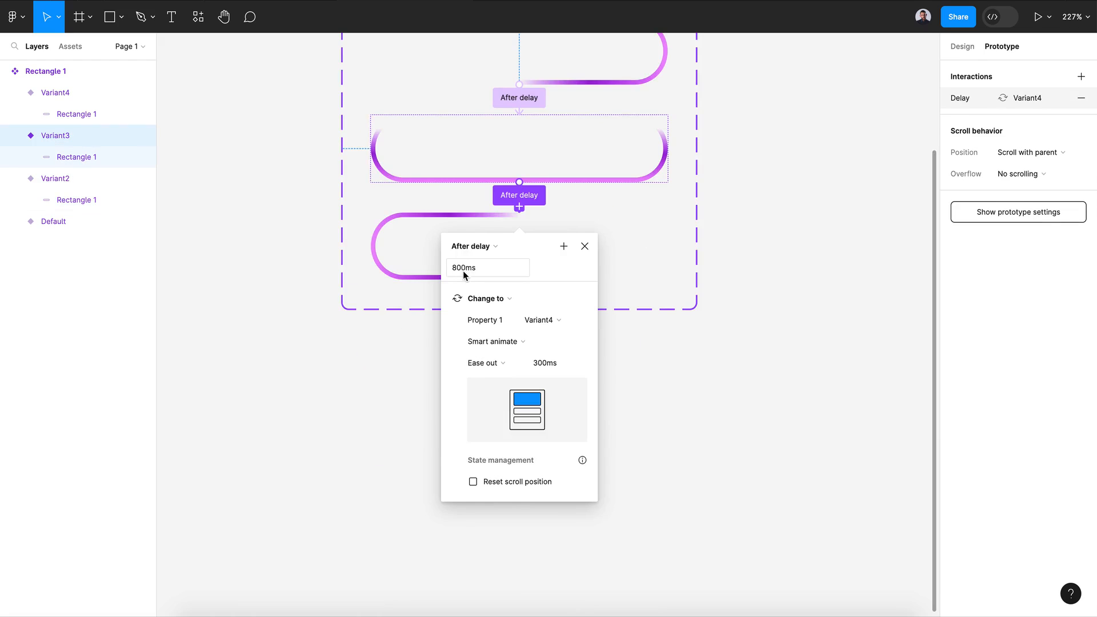
pyautogui.moveTo(462, 270); pyautogui.dragTo(451, 271)
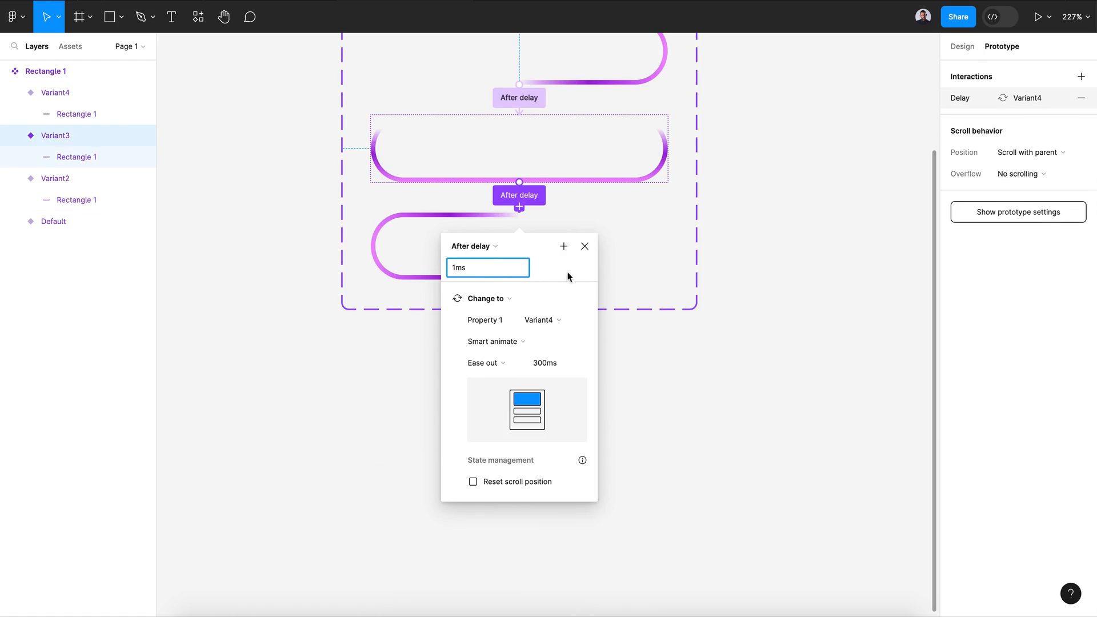
pyautogui.click(545, 268)
pyautogui.scroll(4, 545, 269)
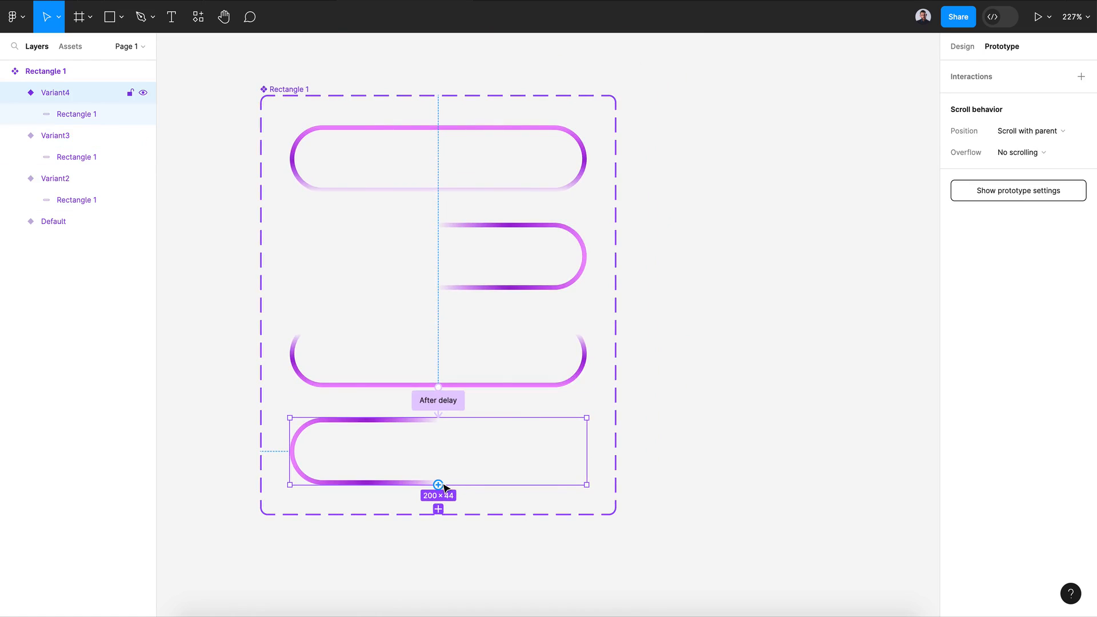
# Link Variant4 back to Default with an After delay interaction of 1ms.
pyautogui.moveTo(438, 485); pyautogui.dragTo(500, 184)
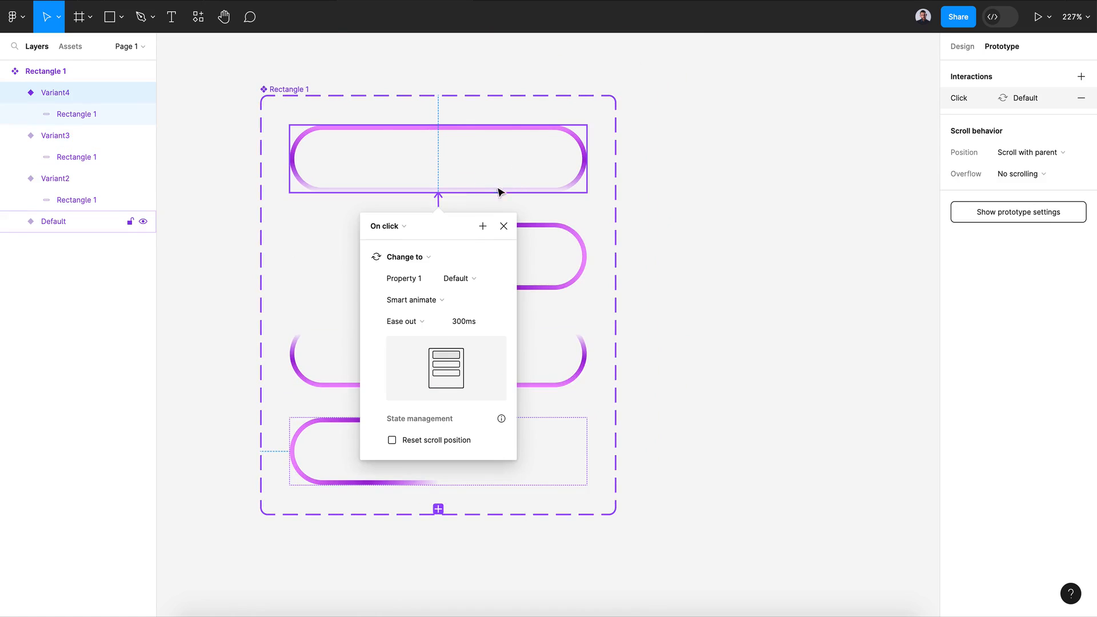
pyautogui.click(406, 226)
pyautogui.click(416, 394)
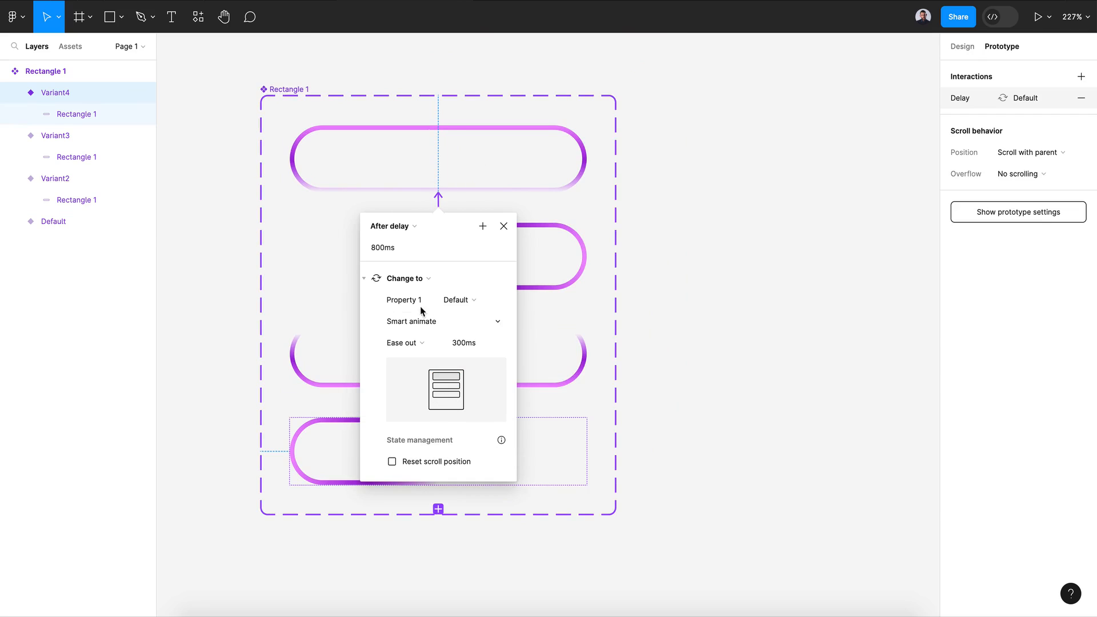
pyautogui.click(369, 250)
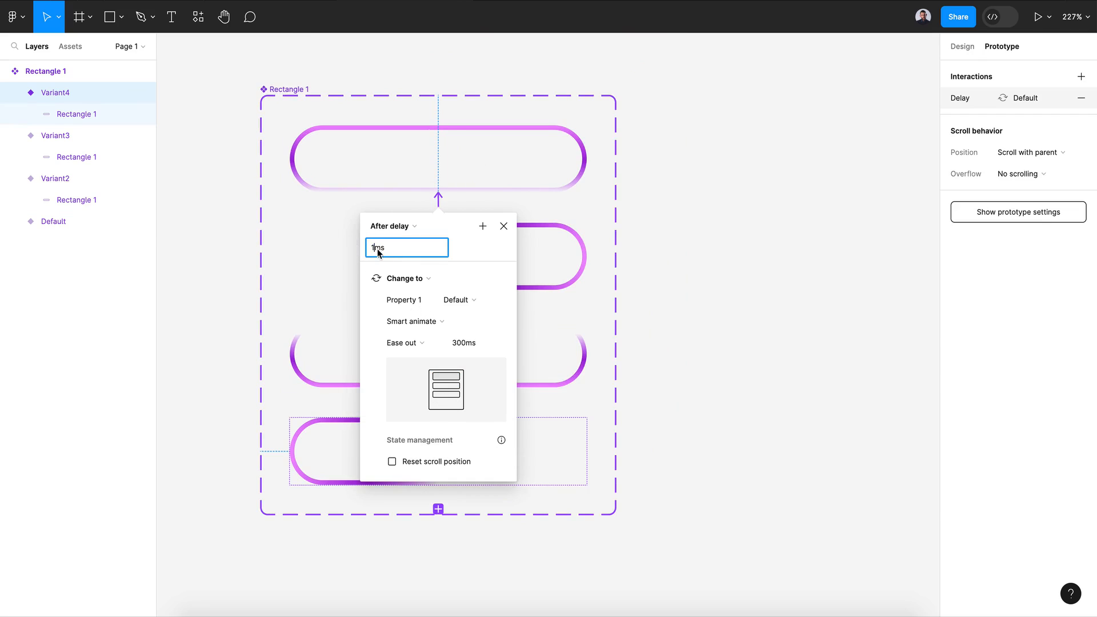
pyautogui.click(501, 256)
pyautogui.click(503, 227)
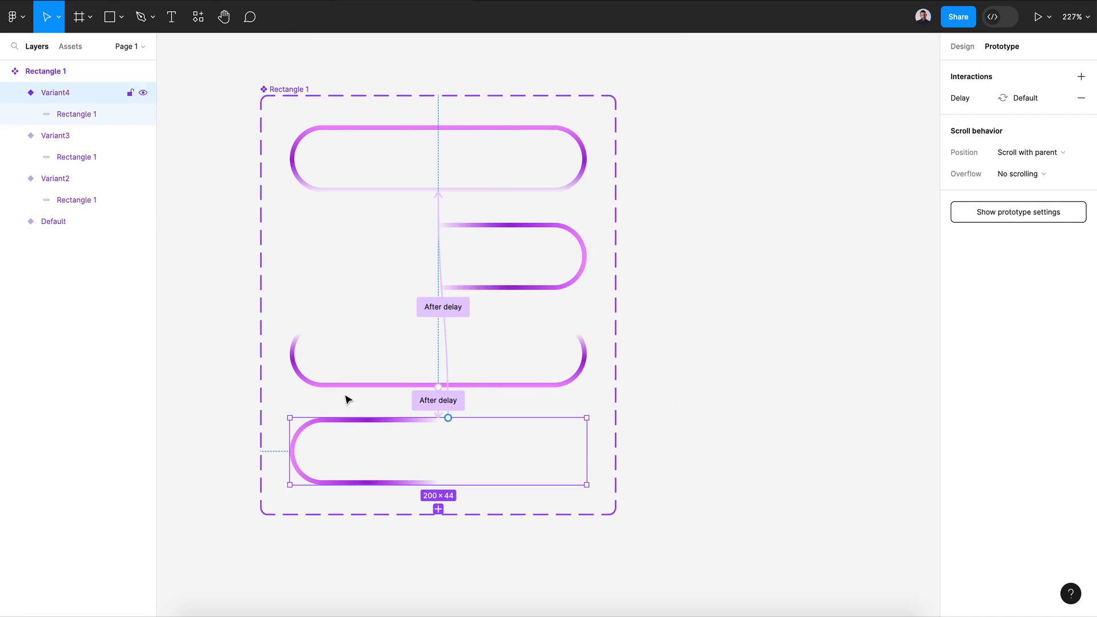
pyautogui.click(712, 392)
# Draw a test frame about 317 × 265 beside the component set and place an instance of the pill component at its centre.
pyautogui.hscroll(3, 714, 394)
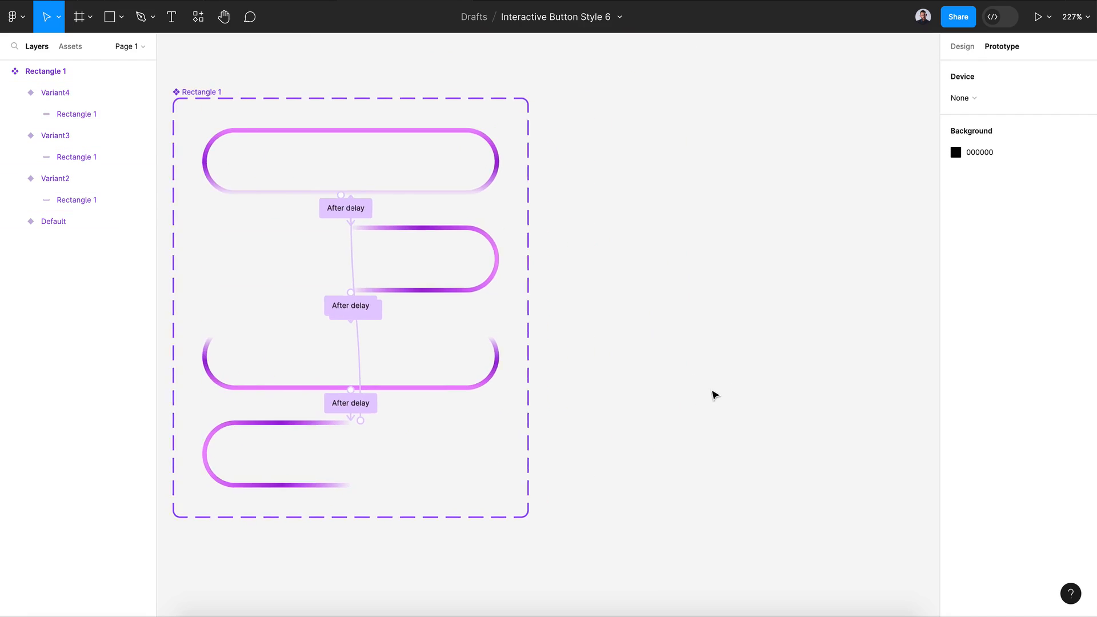
pyautogui.scroll(-3, 714, 394)
pyautogui.press('f')
pyautogui.moveTo(514, 140)
pyautogui.mouseDown()
pyautogui.moveTo(655, 288)
pyautogui.moveTo(786, 375)
pyautogui.mouseUp()
pyautogui.moveTo(656, 228); pyautogui.dragTo(717, 291)
pyautogui.hotkey('alt', '2')
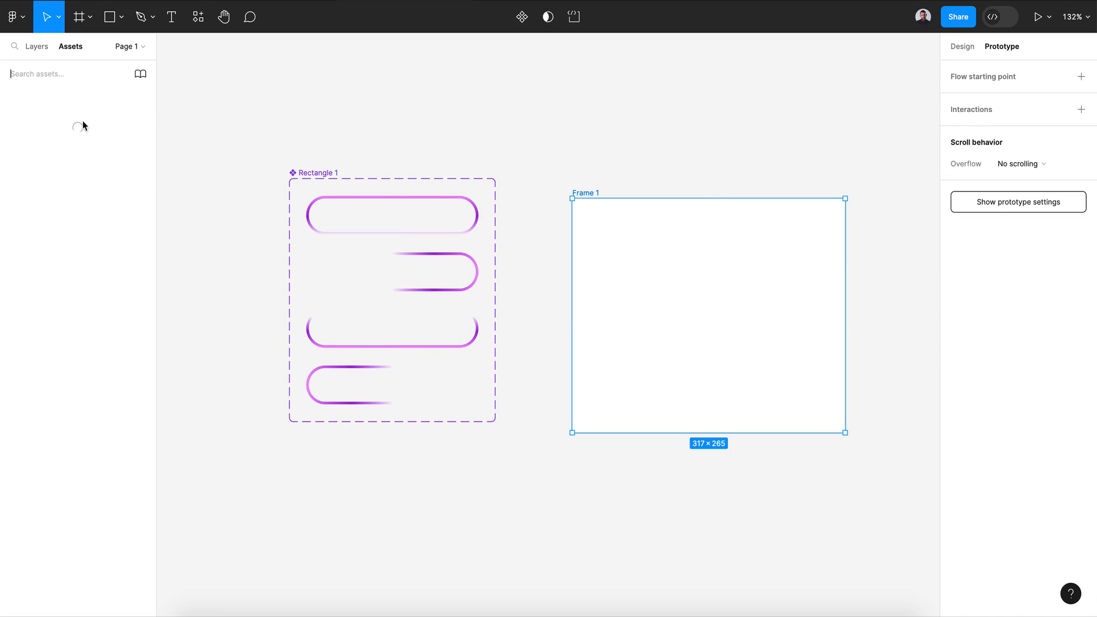
pyautogui.moveTo(70, 150); pyautogui.dragTo(686, 309)
pyautogui.press('Escape')
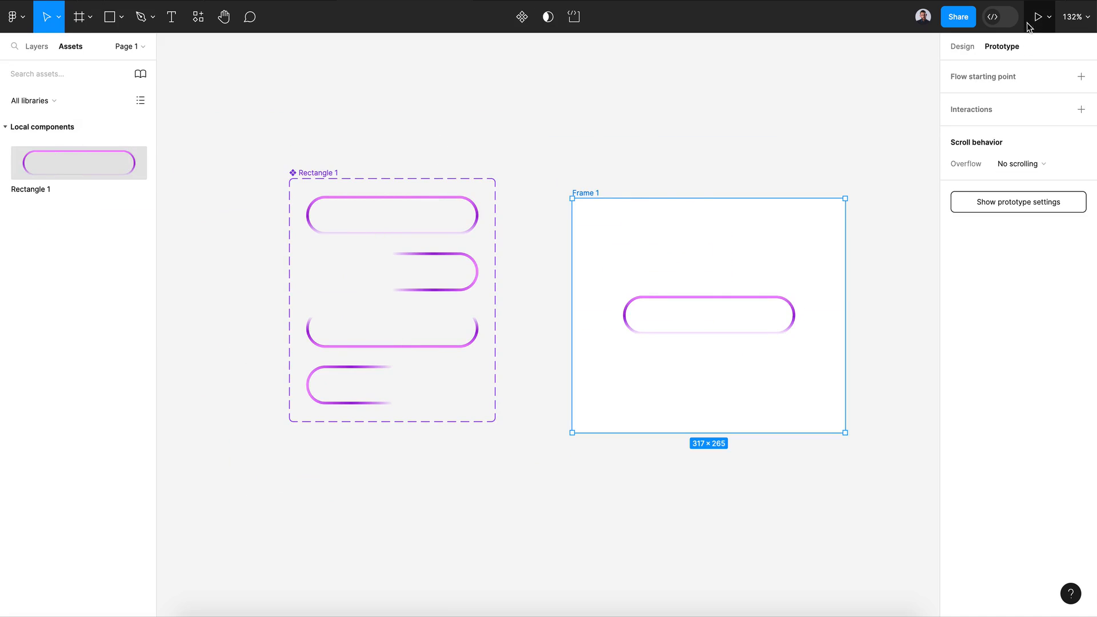
# Preview the test frame as an inline prototype to check the rotating border light, and close the preview.
pyautogui.click(1049, 16)
pyautogui.click(982, 65)
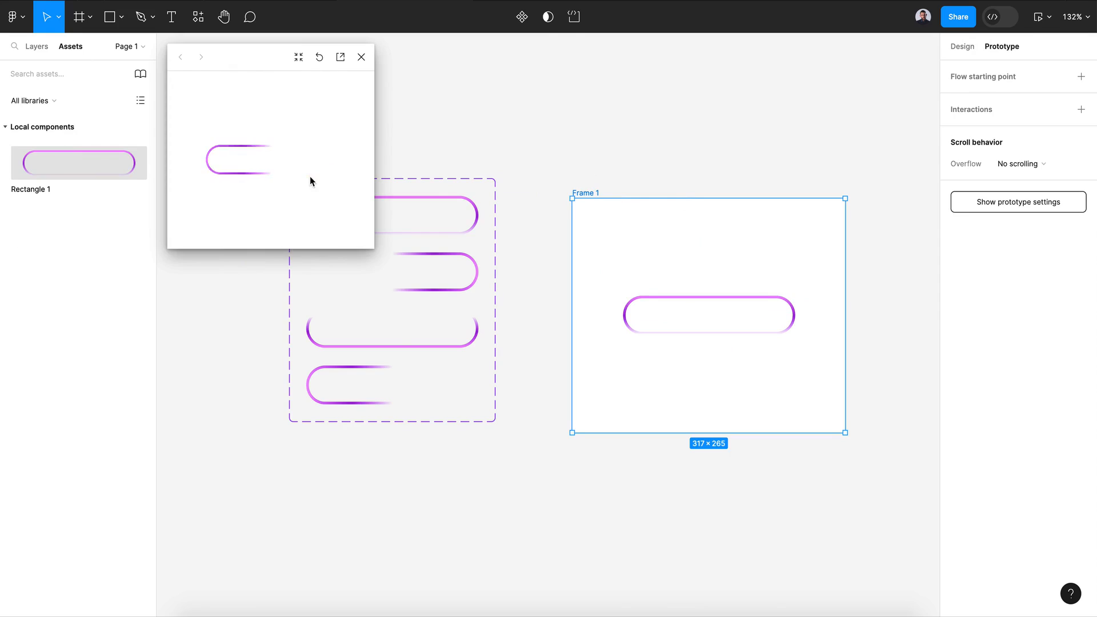
pyautogui.click(361, 57)
# Open the Smart animate duration of the delayed interaction from Default to Variant2 for editing.
pyautogui.click(426, 232)
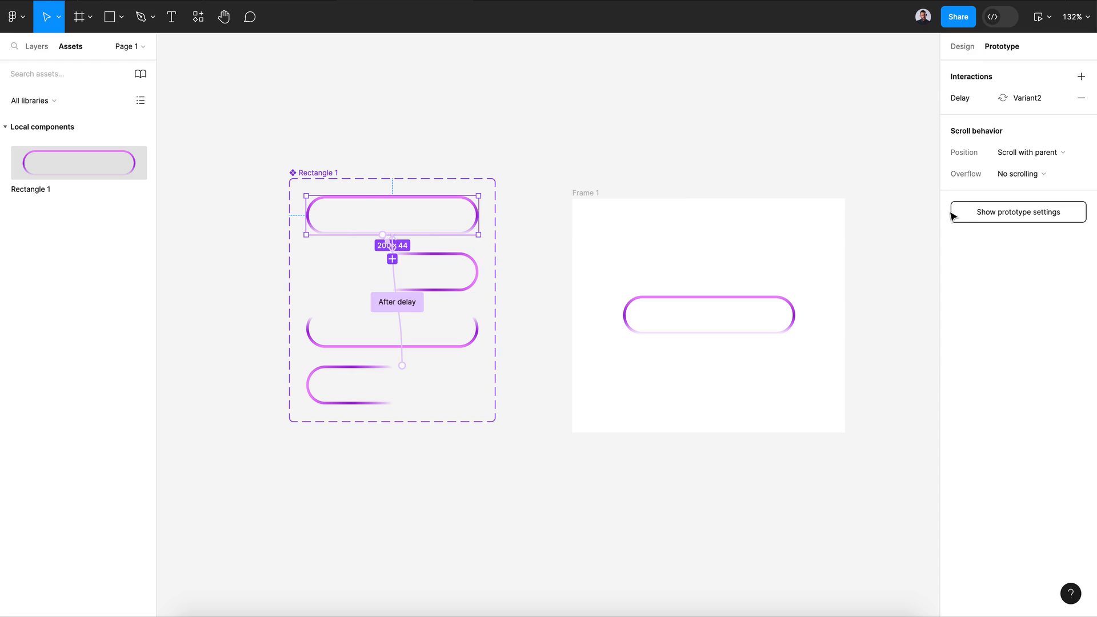
pyautogui.click(436, 263)
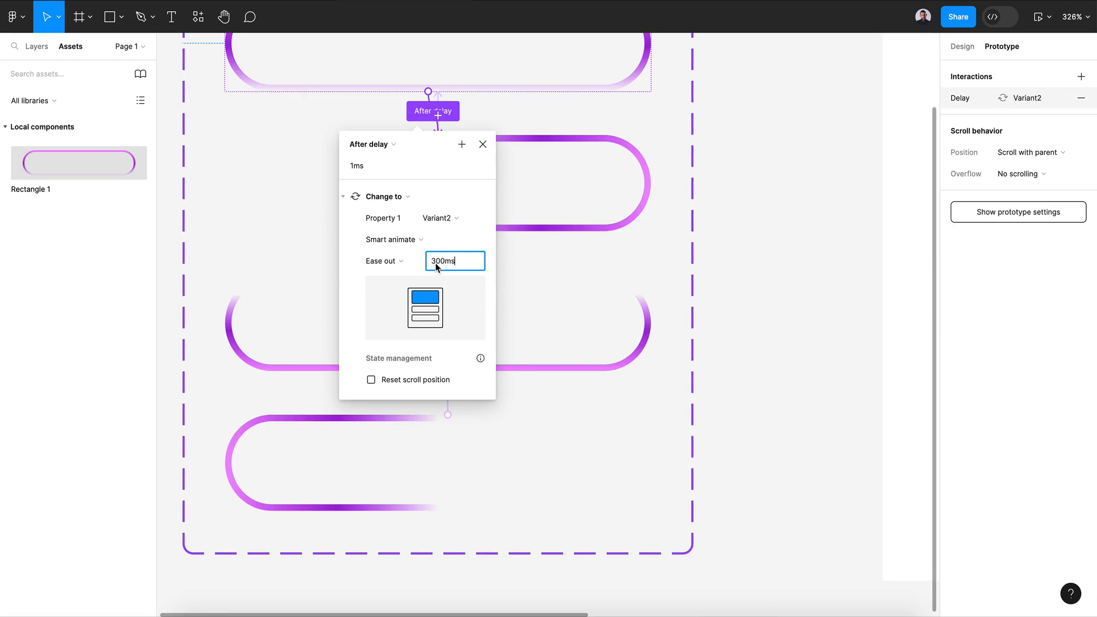
pyautogui.click(436, 263)
pyautogui.press('Return')
pyautogui.click(554, 242)
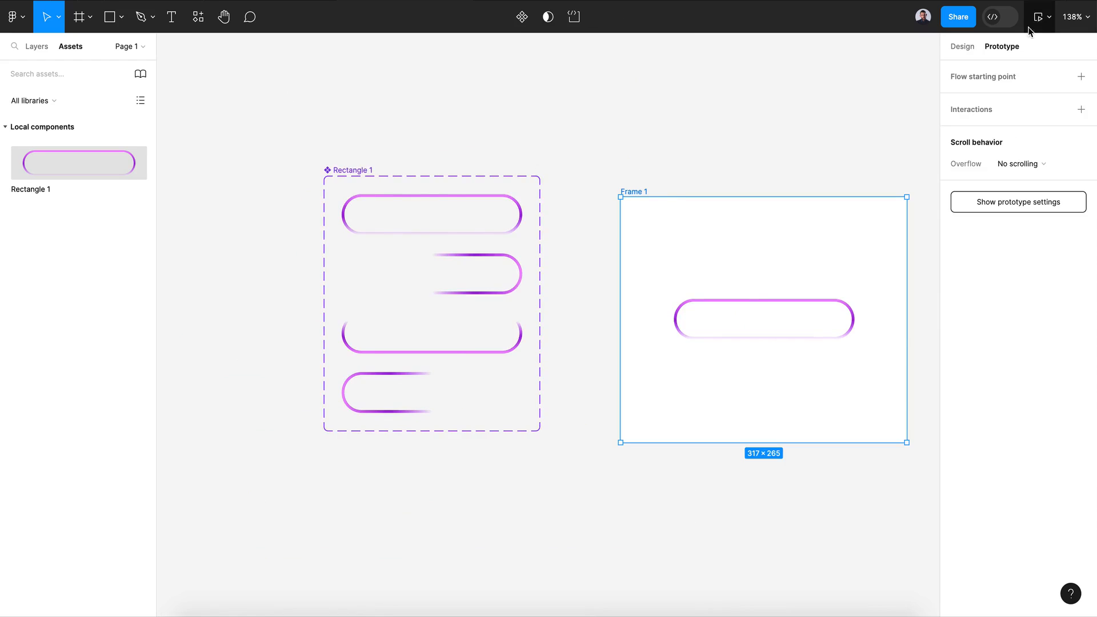
# Run the test frame's inline prototype again to check the border animation, and close it.
pyautogui.click(1038, 16)
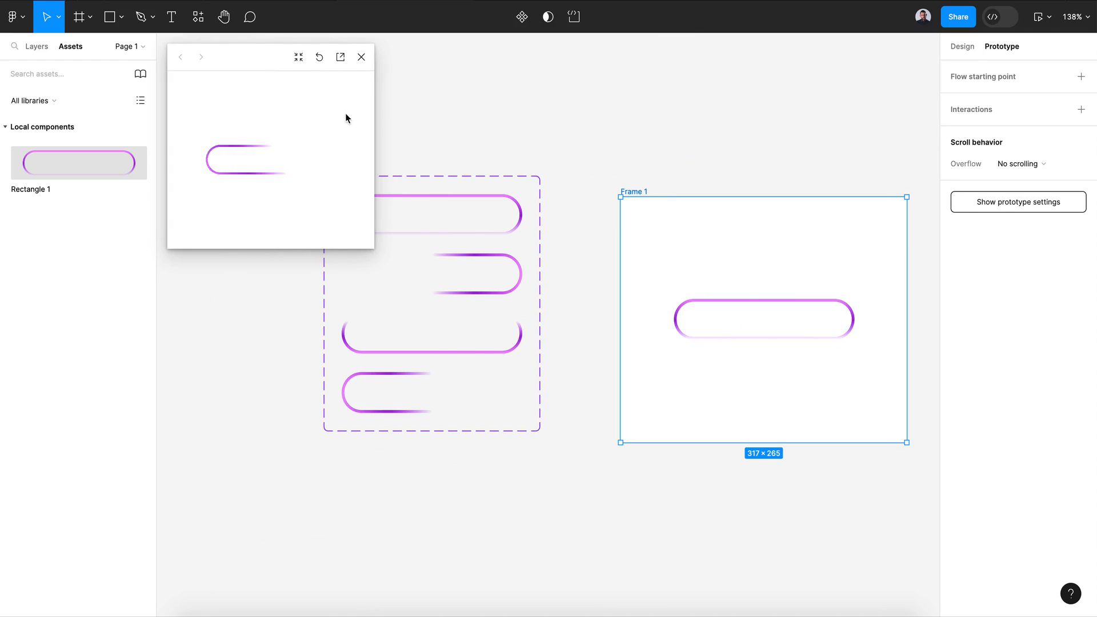
pyautogui.click(361, 61)
pyautogui.click(590, 324)
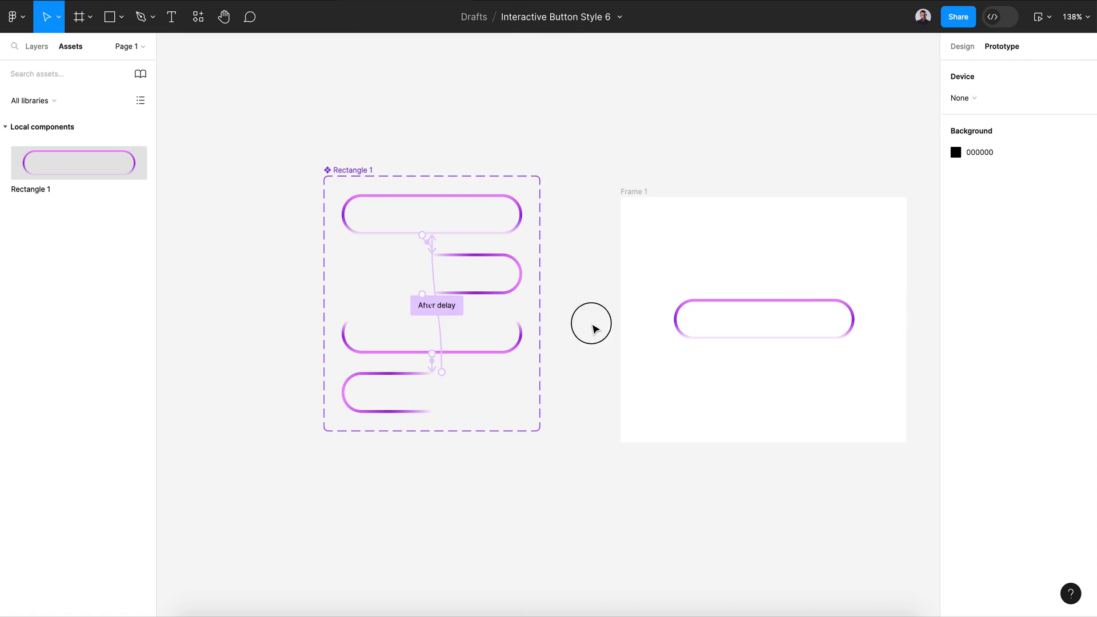
# Delete the test frame together with its pill instance.
pyautogui.hscroll(5, 592, 327)
pyautogui.scroll(-2, 592, 326)
pyautogui.hscroll(3, 593, 327)
pyautogui.scroll(-2, 593, 327)
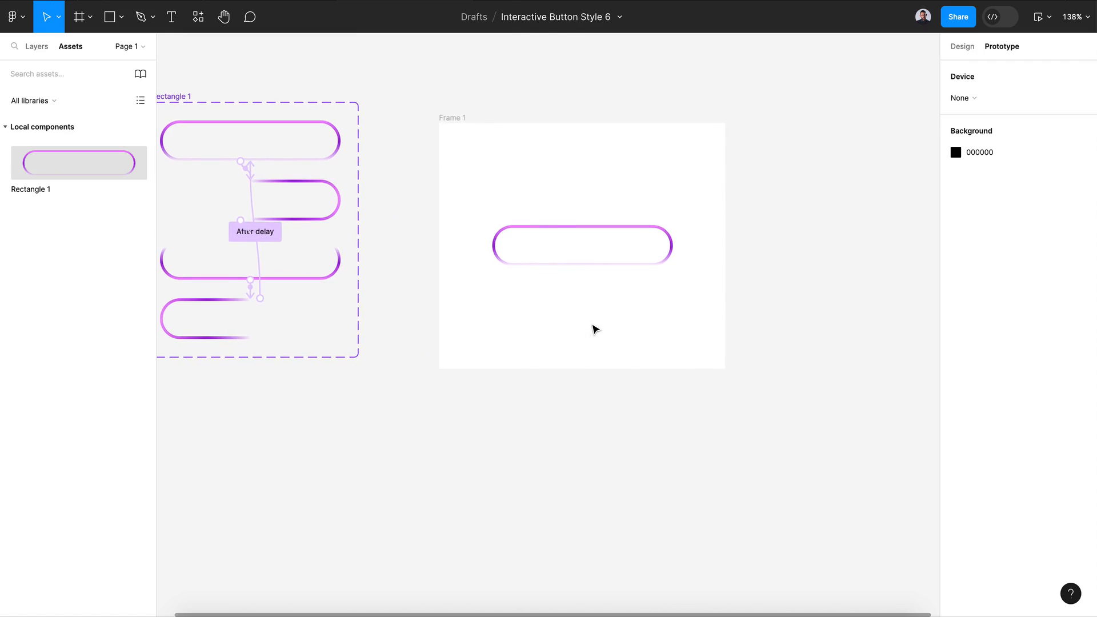
pyautogui.click(455, 118)
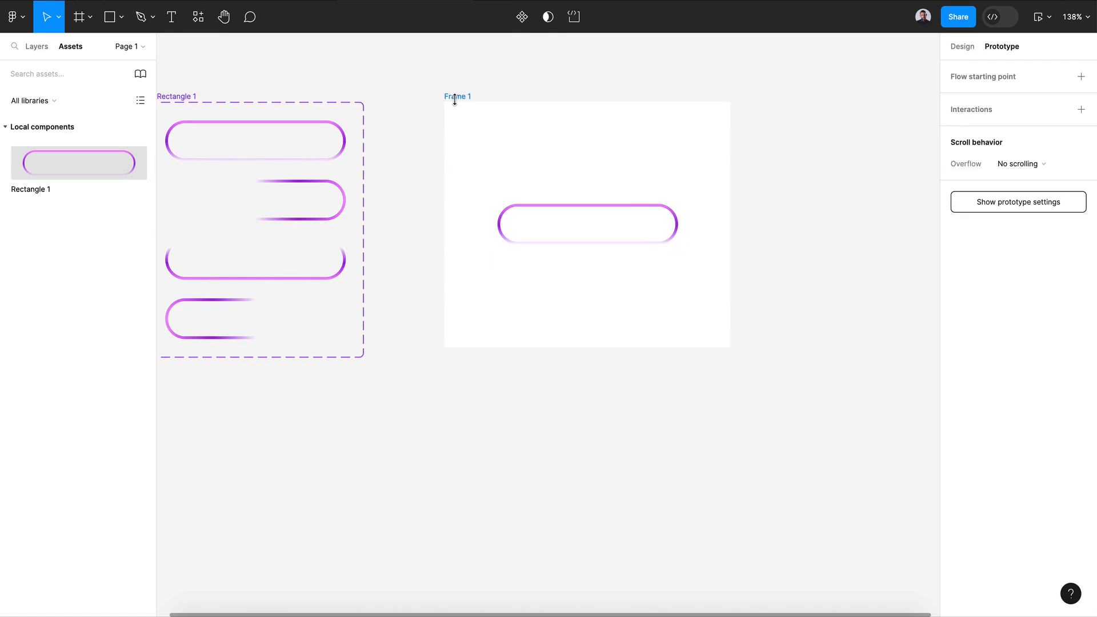
pyautogui.press('Delete')
# Rename the pill component set as "Border light".
pyautogui.hscroll(-4, 531, 161)
pyautogui.scroll(1, 531, 161)
pyautogui.doubleClick(309, 112)
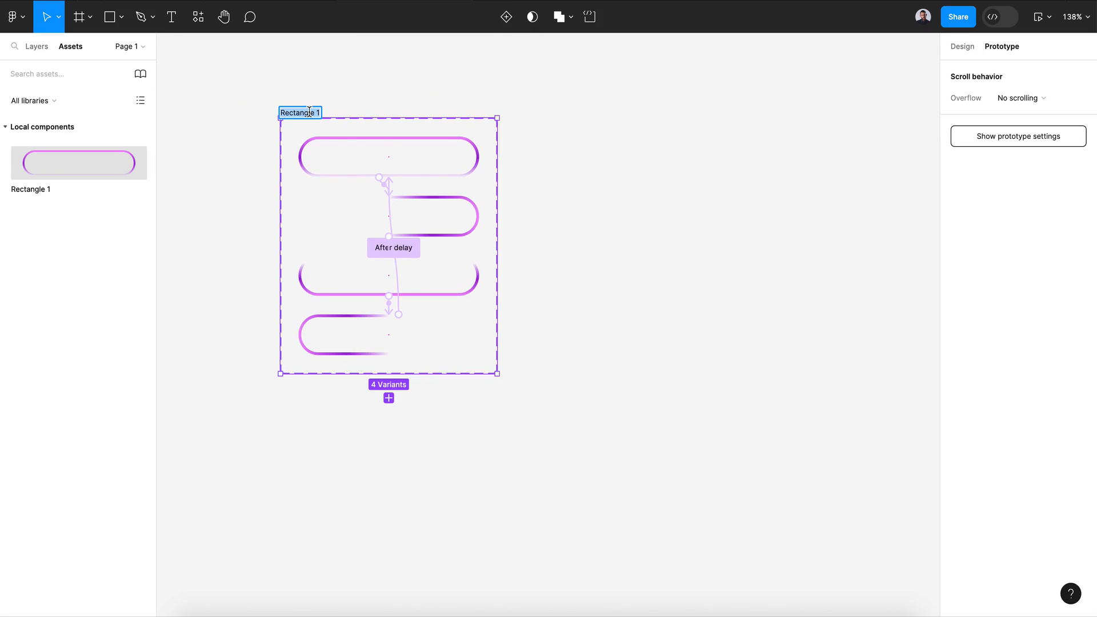
pyautogui.write('Border light')
pyautogui.press('Return')
pyautogui.click(660, 172)
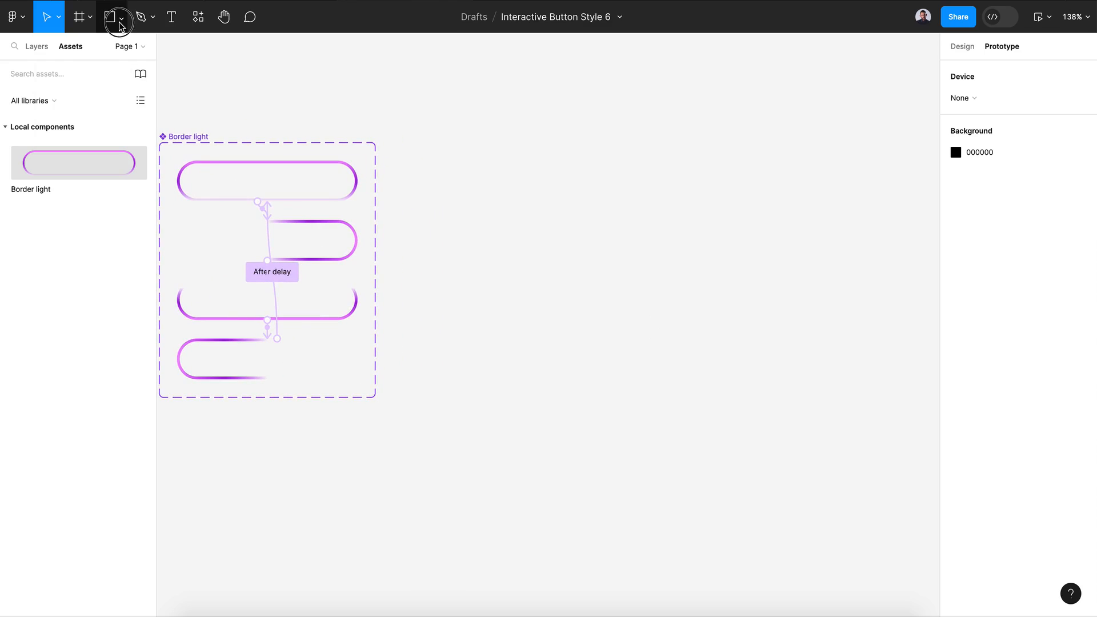
# Draw a circle about 117 × 117 on the empty canvas beside the Border light component set.
pyautogui.click(120, 20)
pyautogui.click(113, 98)
pyautogui.moveTo(509, 216)
pyautogui.mouseDown()
pyautogui.moveTo(593, 308)
pyautogui.moveTo(615, 313)
pyautogui.mouseUp()
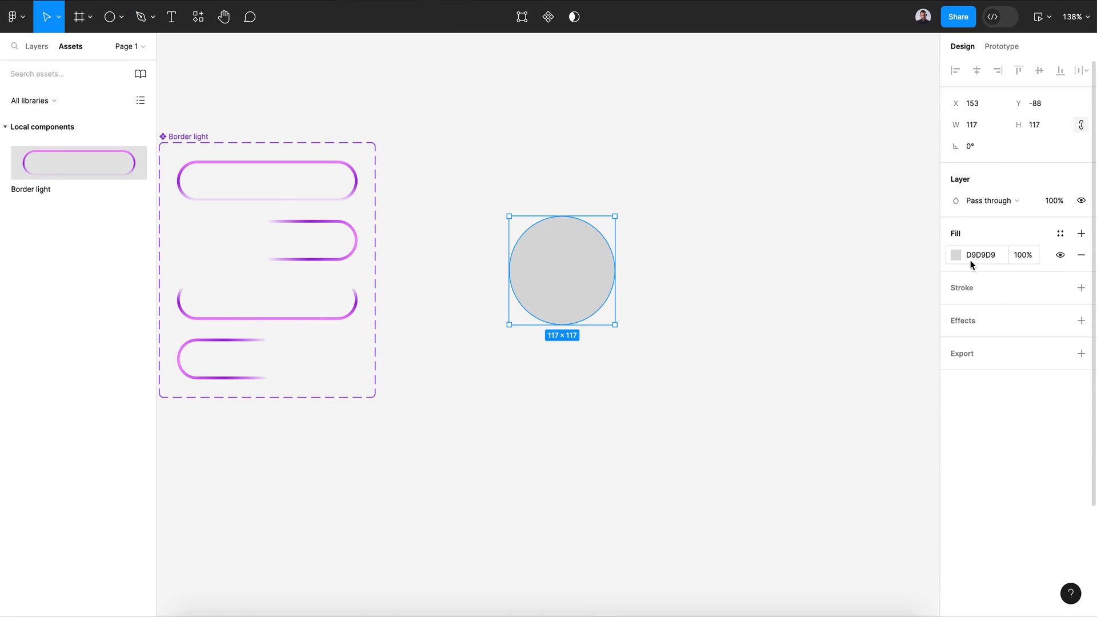
# Fill the circle with a linear gradient from purple 9D20D8 at its top to the document's pink at its bottom.
pyautogui.click(955, 255)
pyautogui.click(846, 547)
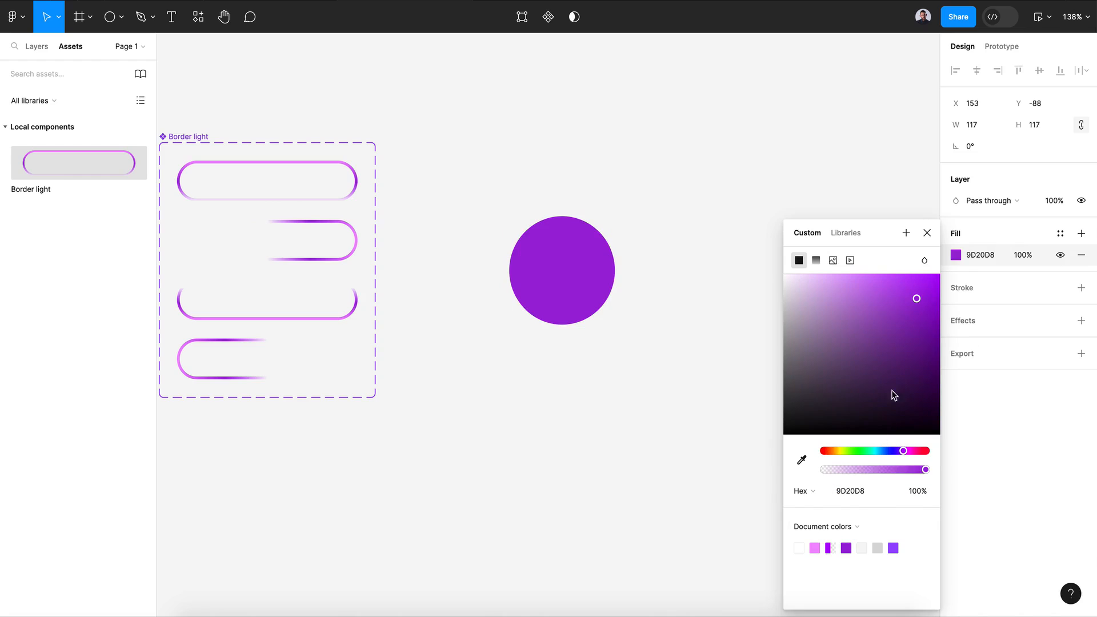
pyautogui.click(816, 260)
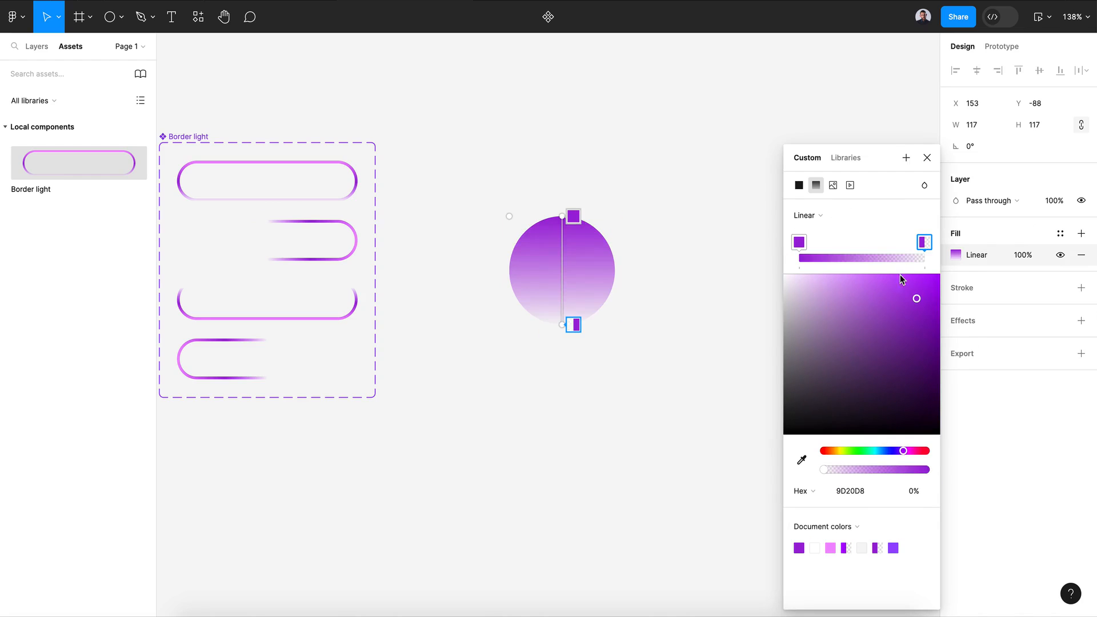
pyautogui.click(830, 548)
pyautogui.click(933, 160)
# Duplicate the gradient circle to its lower right and apply a Layer blur effect to both circles.
pyautogui.hscroll(3, 590, 284)
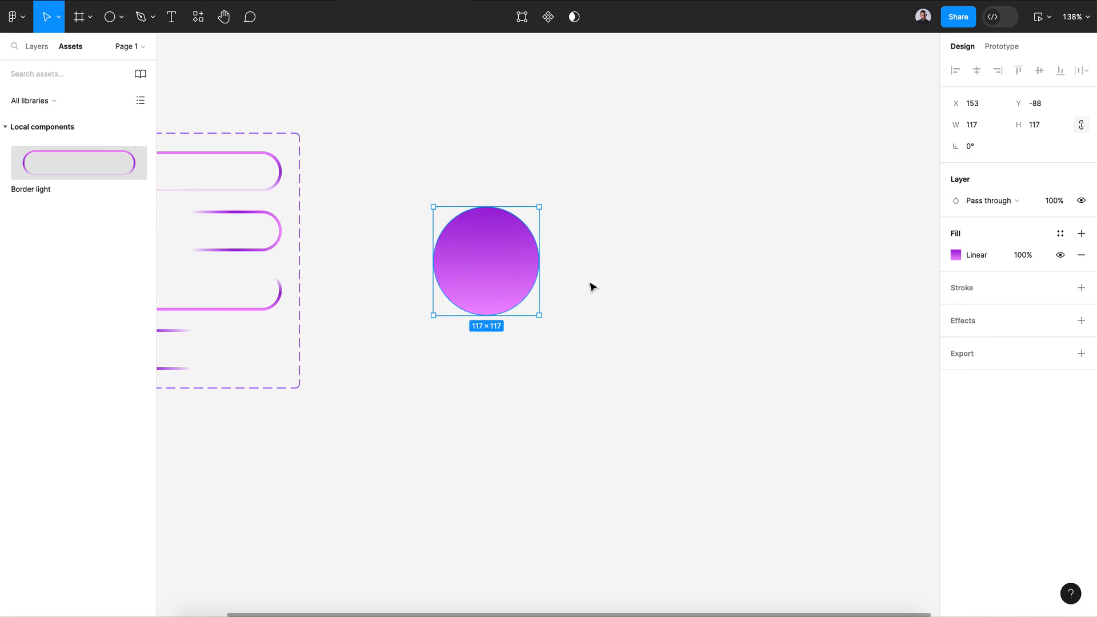
pyautogui.moveTo(509, 282); pyautogui.dragTo(648, 339)
pyautogui.moveTo(387, 146); pyautogui.dragTo(731, 524)
pyautogui.click(1080, 376)
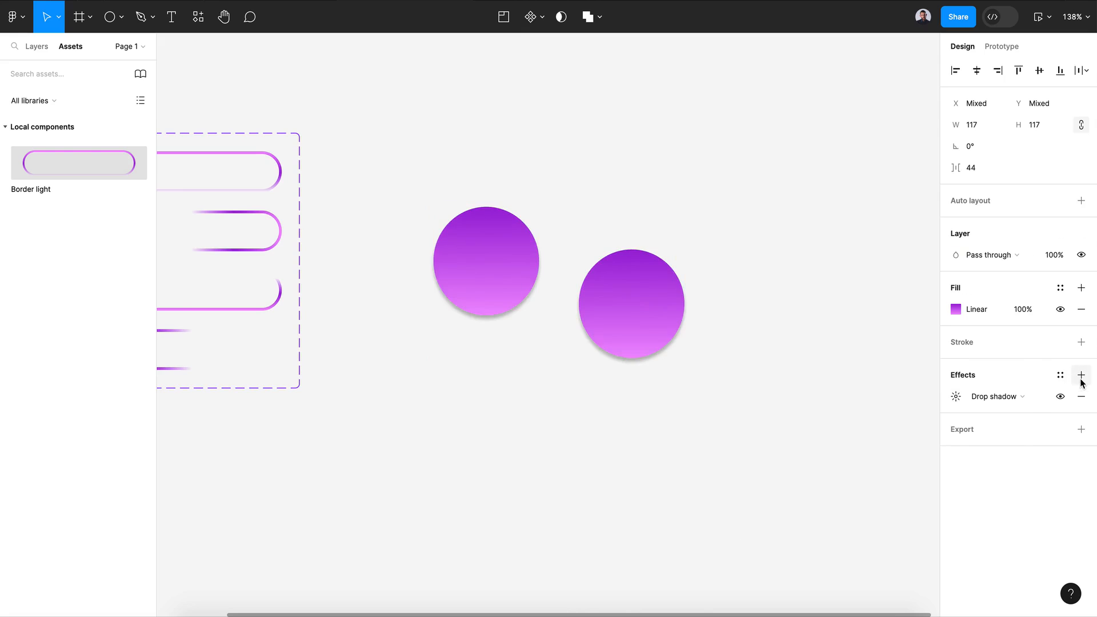
pyautogui.click(995, 400)
pyautogui.click(984, 410)
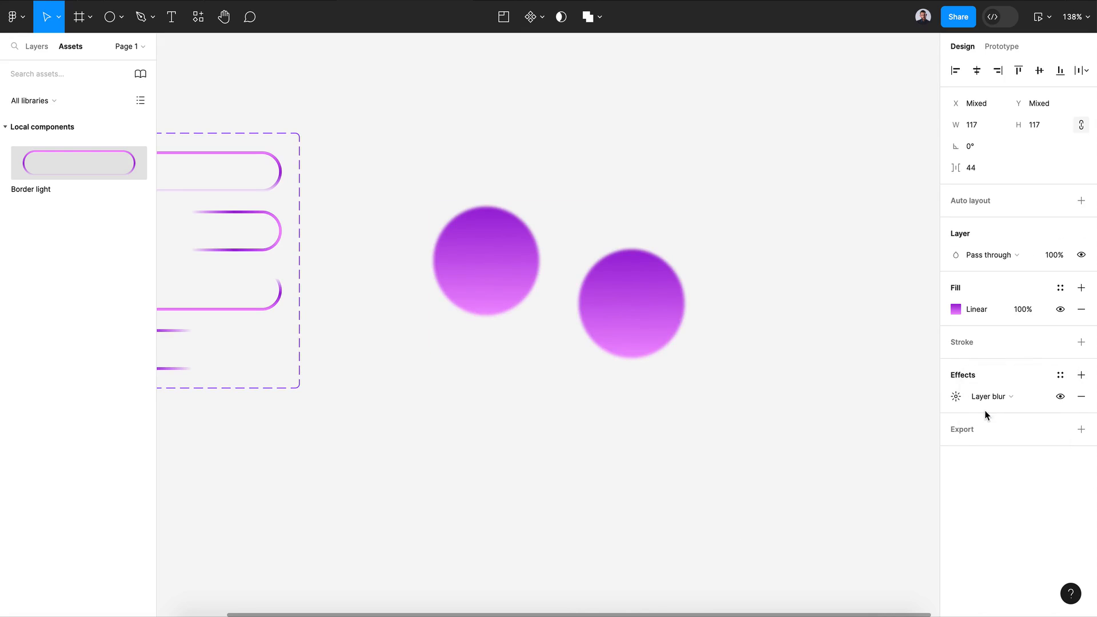
# Set the layer blur of both circles to 53 and the horizontal spacing between them to -14.
pyautogui.click(955, 396)
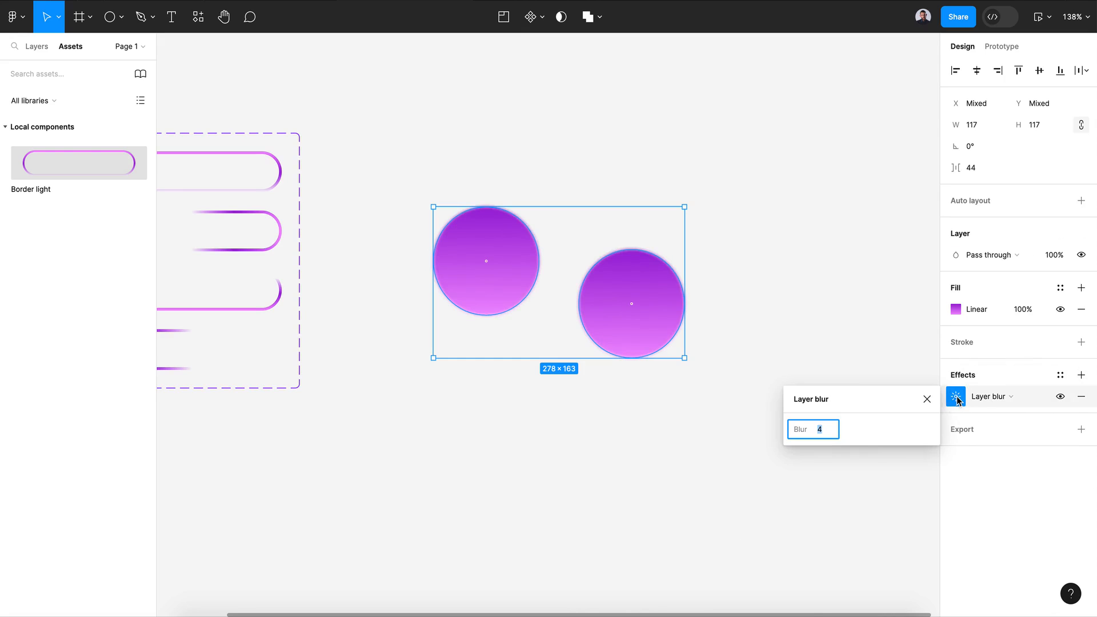
pyautogui.moveTo(797, 432); pyautogui.dragTo(161, 425)
pyautogui.moveTo(790, 431)
pyautogui.mouseDown()
pyautogui.moveTo(938, 423)
pyautogui.moveTo(790, 432)
pyautogui.mouseUp()
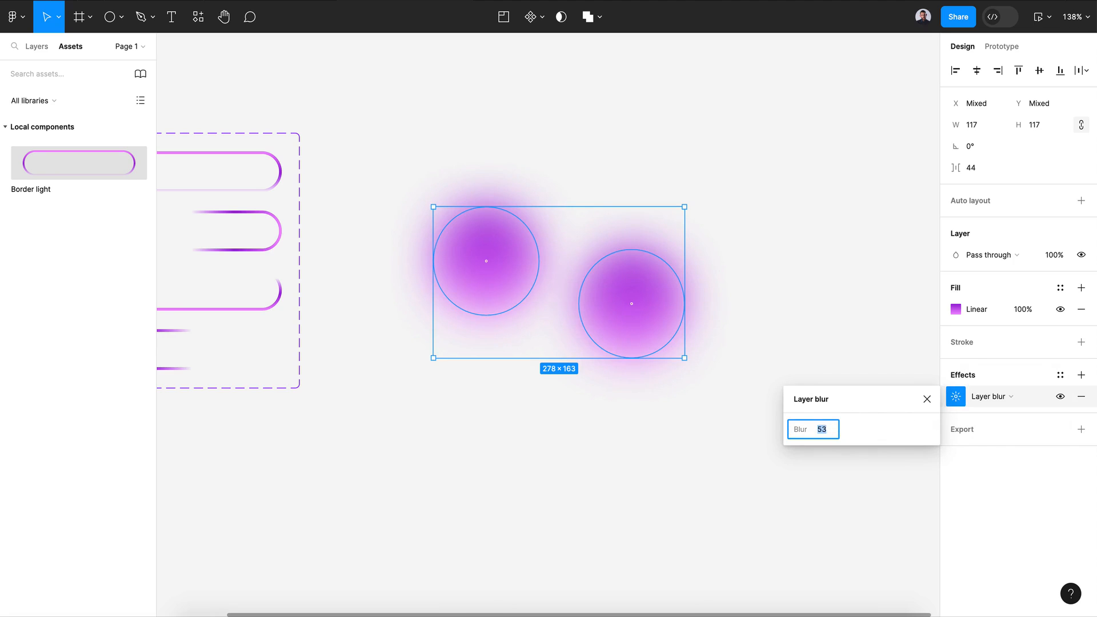
pyautogui.press('Return')
pyautogui.click(926, 399)
pyautogui.moveTo(955, 167); pyautogui.dragTo(880, 168)
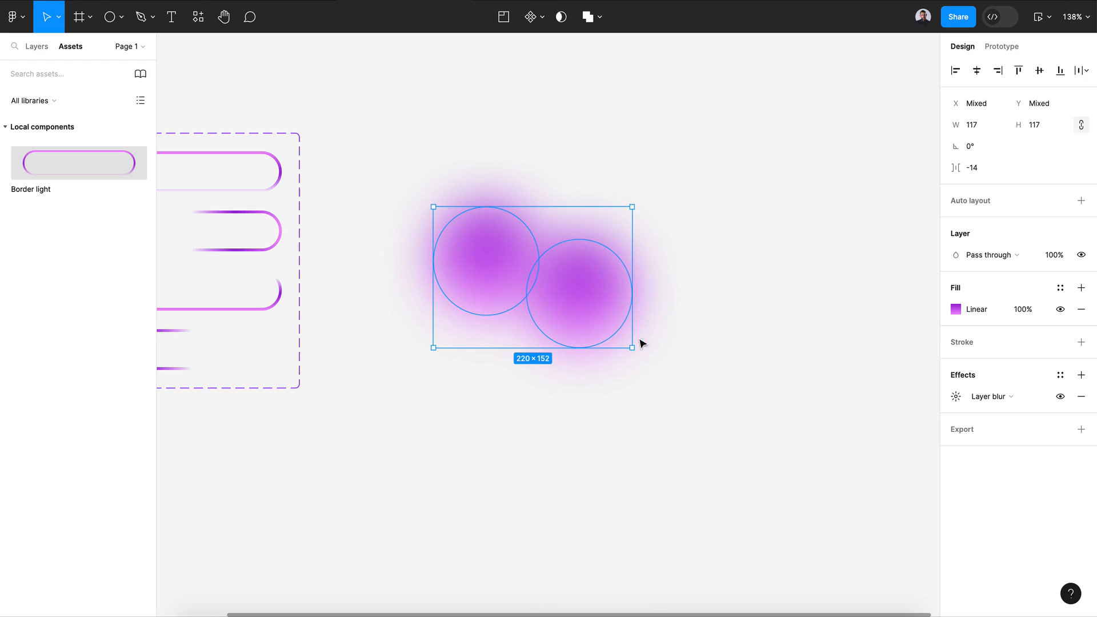
# Turn the two blurred circles into a single component and add a second variant.
pyautogui.click(541, 17)
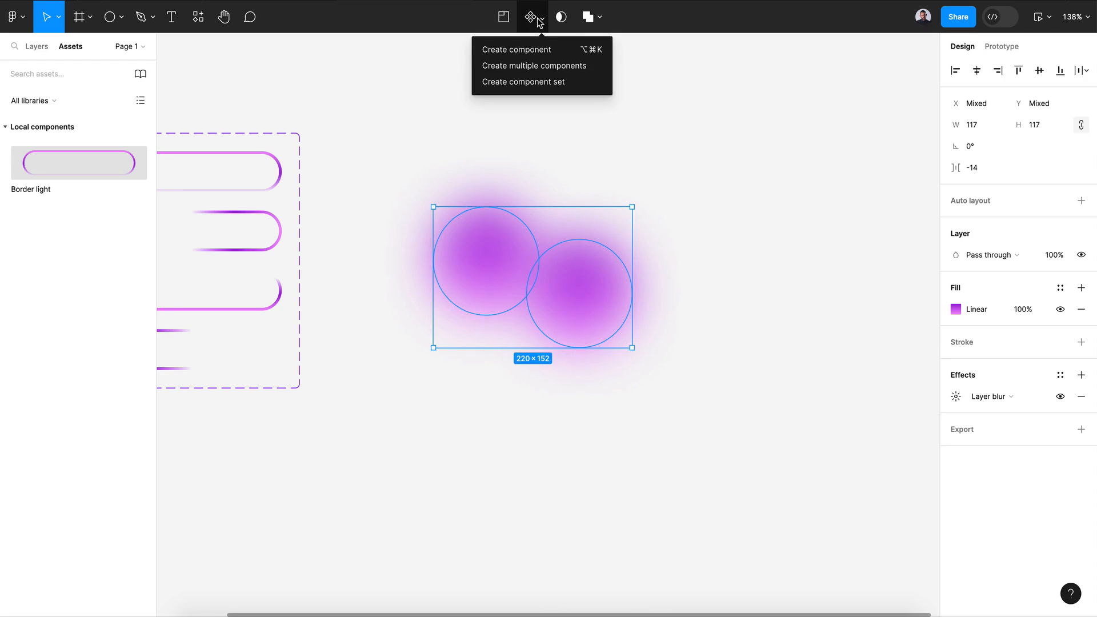
pyautogui.click(536, 48)
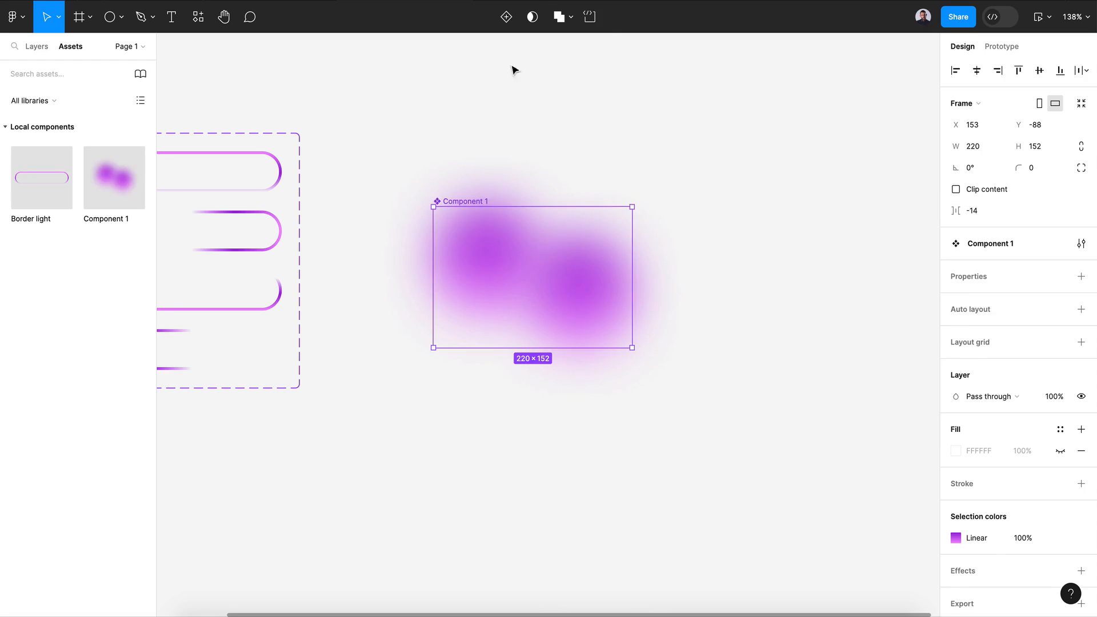
pyautogui.click(506, 17)
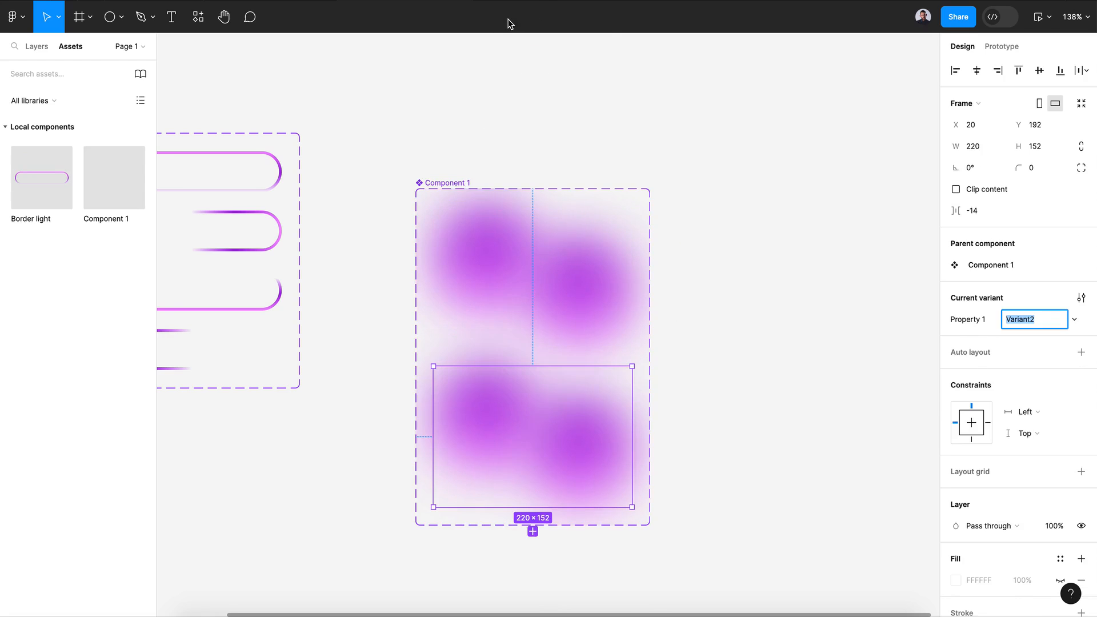
# Enlarge the blurred-circle component set and lay out three variants side by side, adding the third one.
pyautogui.click(547, 280)
pyautogui.moveTo(649, 292); pyautogui.dragTo(902, 318)
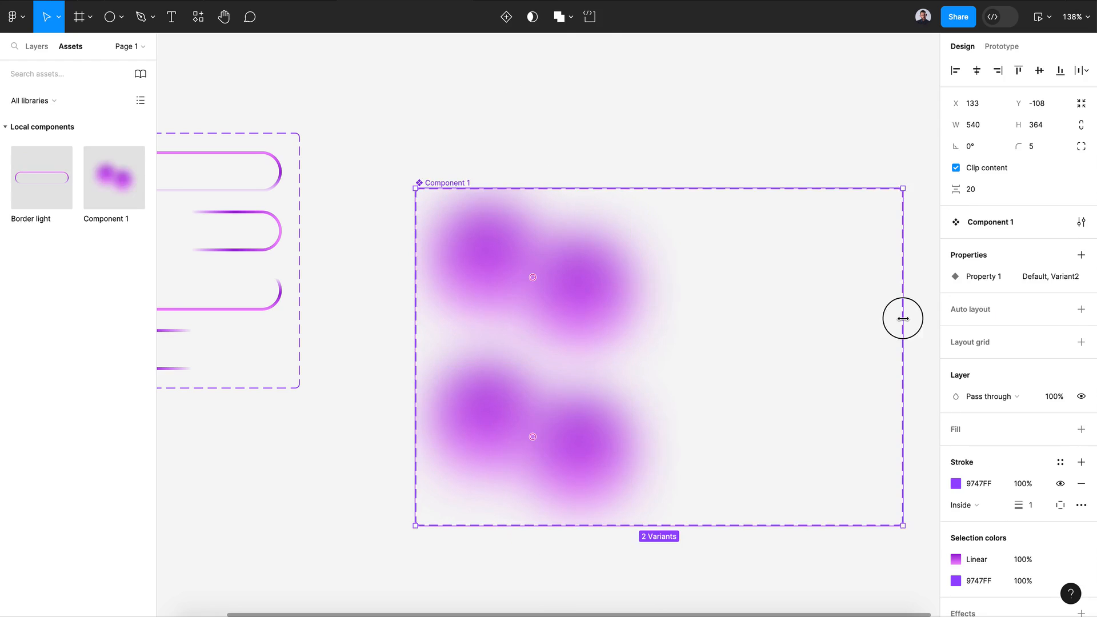
pyautogui.scroll(-3, 903, 321)
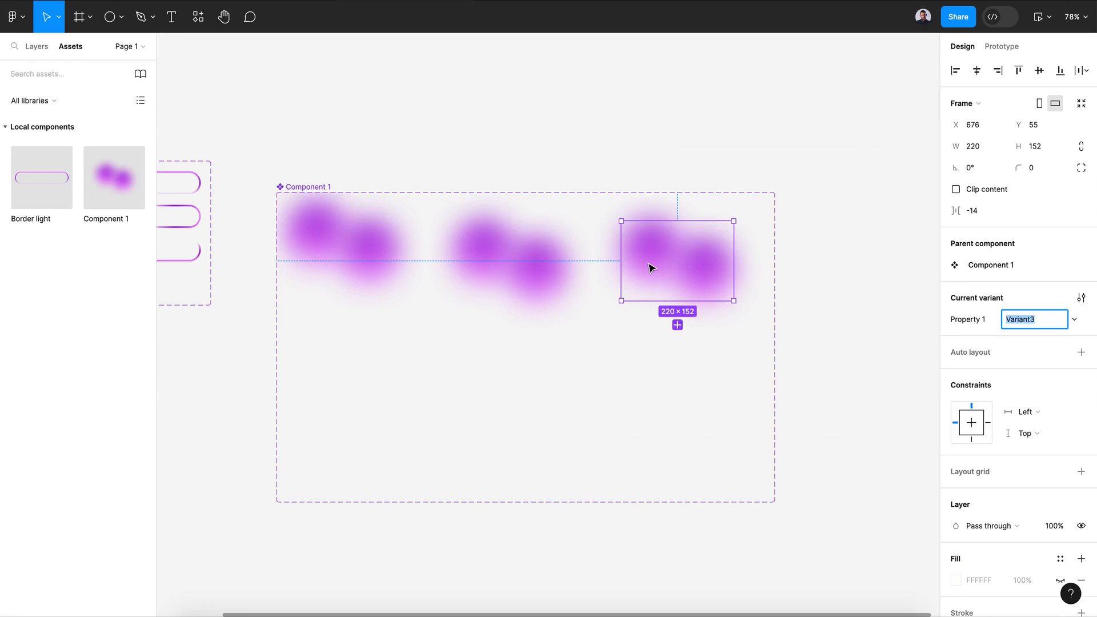
# Centre the row of three variants across the component set, spaced 108 apart, and shift it slightly down.
pyautogui.click(535, 374)
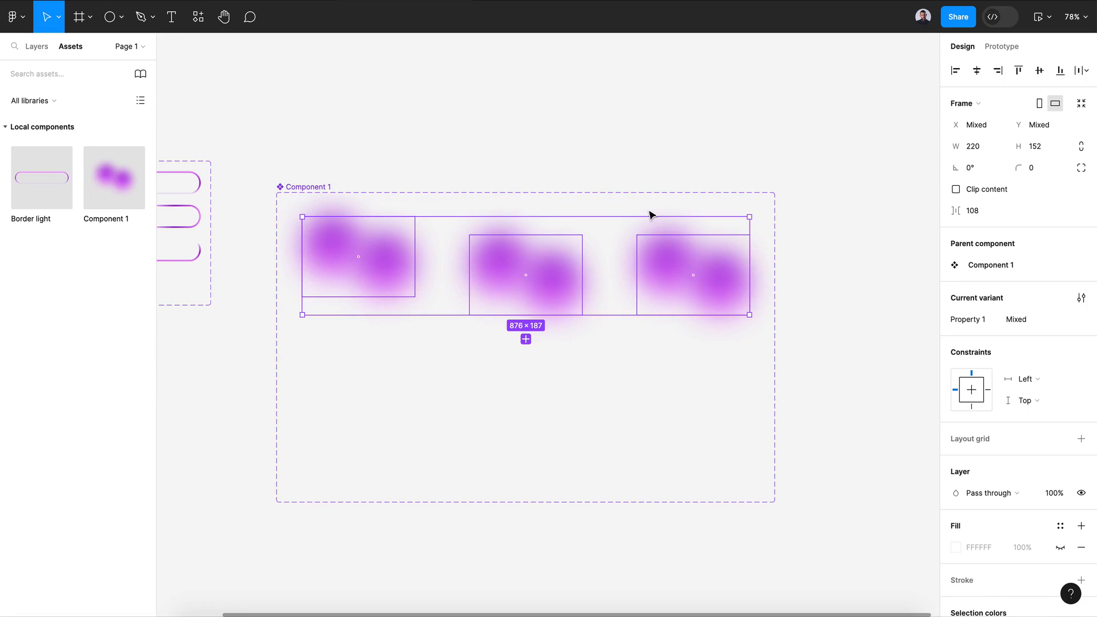
pyautogui.click(625, 360)
pyautogui.moveTo(330, 245); pyautogui.dragTo(331, 263)
pyautogui.moveTo(479, 262); pyautogui.dragTo(481, 272)
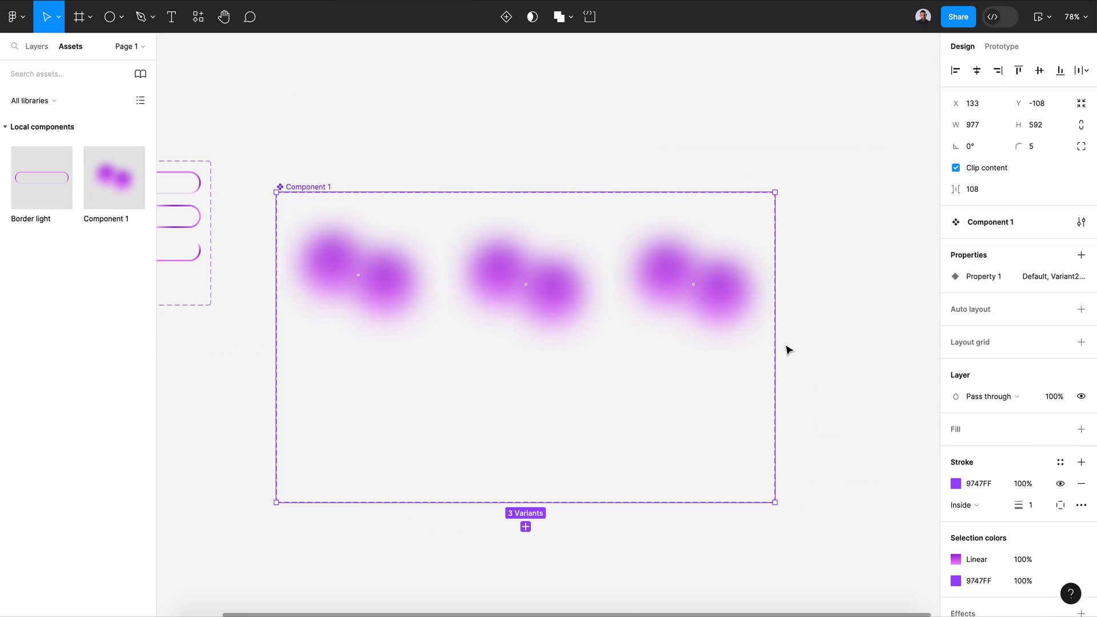
# Resize the component set to about 1063 × 391 and move the two circles in the second variant farther apart.
pyautogui.moveTo(779, 343); pyautogui.dragTo(866, 348)
pyautogui.click(703, 277)
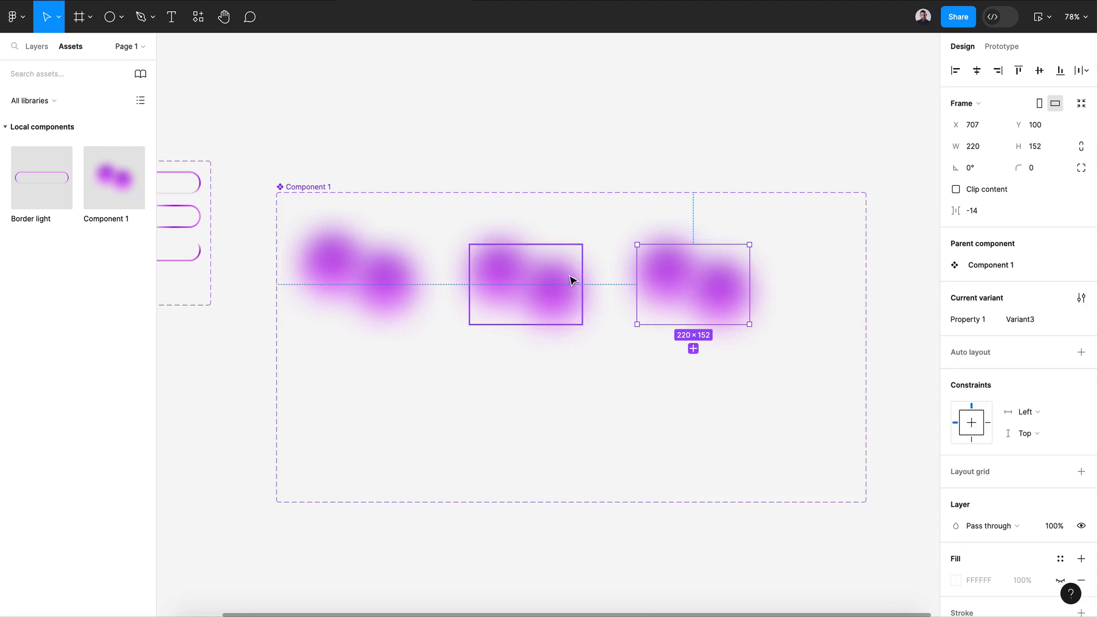
pyautogui.moveTo(739, 288); pyautogui.dragTo(524, 282)
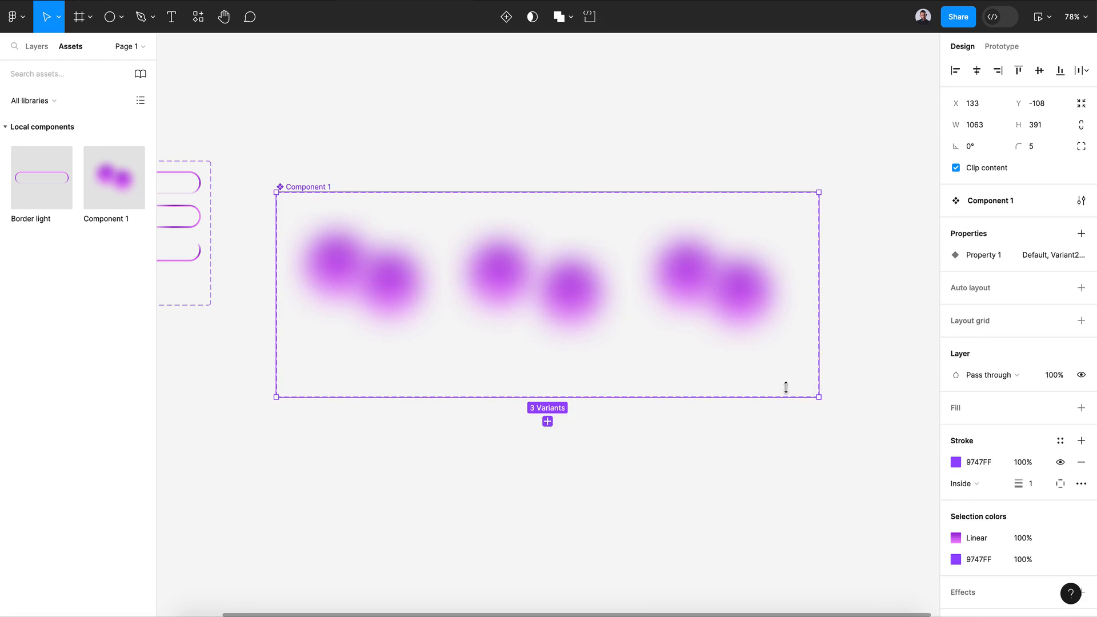
# Bring the two blurred circles in the second variant closer together and shift them slightly back toward the first variant.
pyautogui.doubleClick(510, 268)
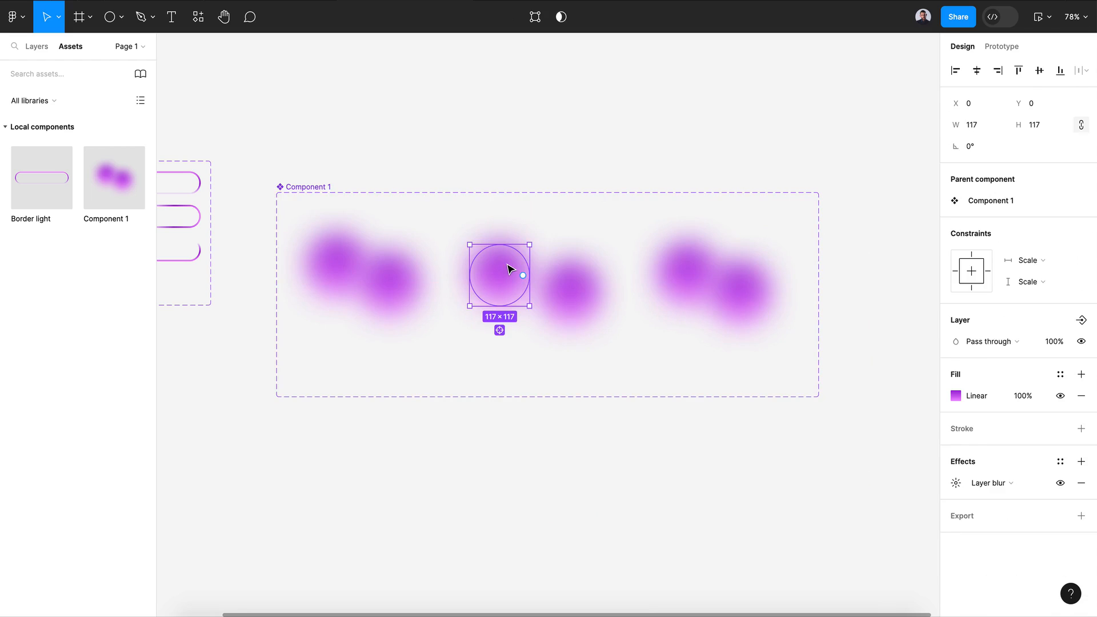
pyautogui.hotkey('shift', 'Right')
pyautogui.hotkey('shift', 'Right')
pyautogui.hotkey('shift', 'Right')
pyautogui.hotkey('shift', 'Right')
pyautogui.hotkey('shift', 'Right')
pyautogui.hotkey('shift', 'Right')
pyautogui.hotkey('shift', 'Right')
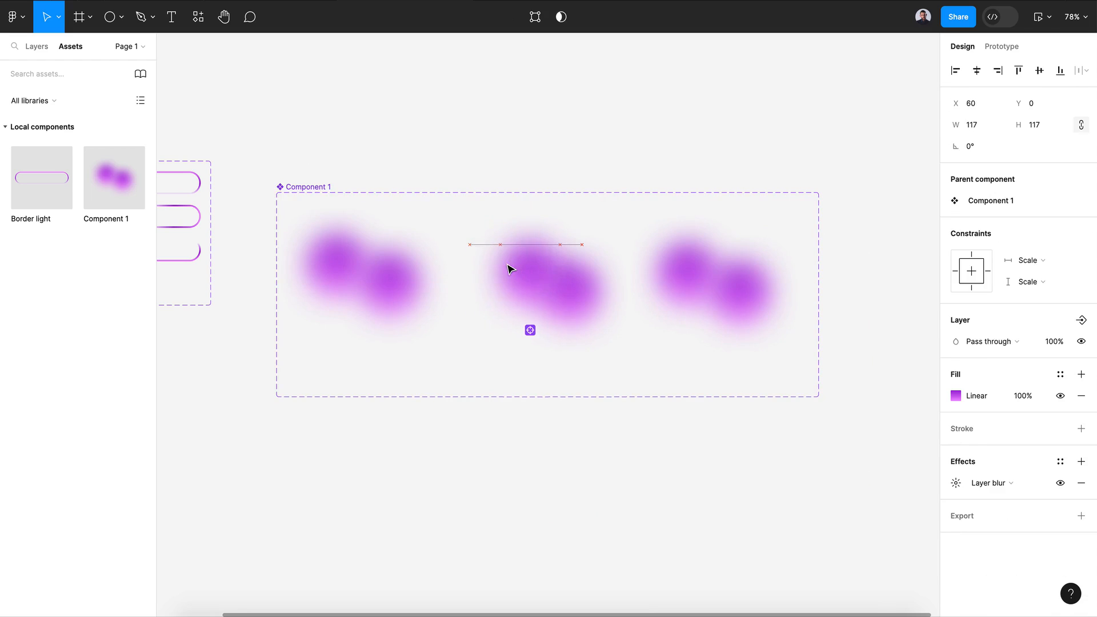
pyautogui.moveTo(561, 274); pyautogui.dragTo(503, 276)
# Reposition the third variant's circles vertically so the right one sits slightly higher than the left one.
pyautogui.click(741, 303)
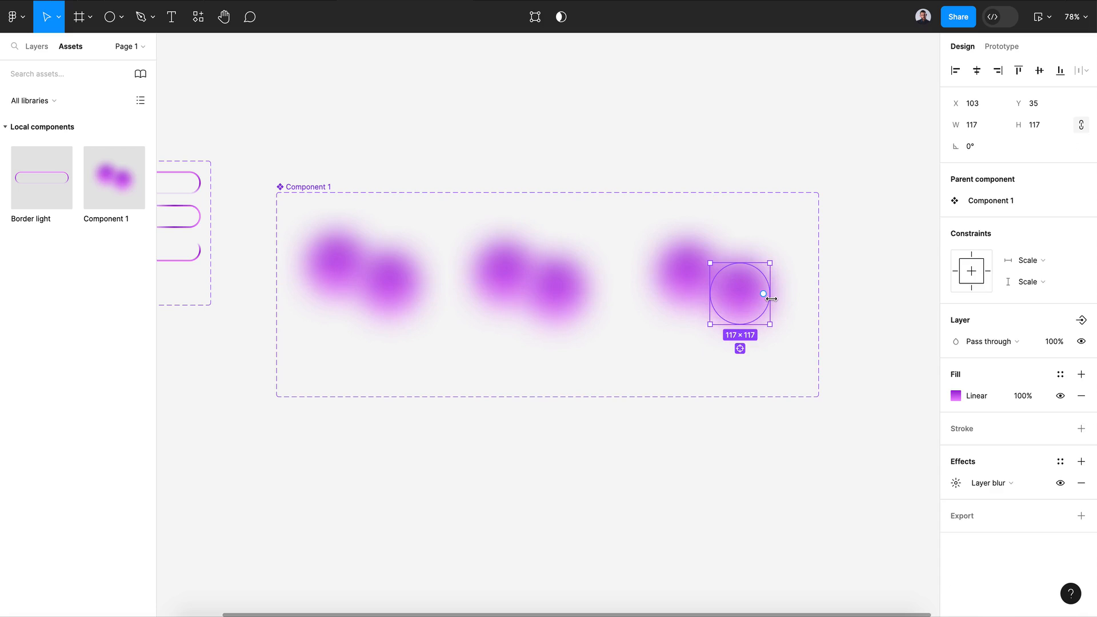
pyautogui.moveTo(742, 300); pyautogui.dragTo(736, 292)
pyautogui.click(570, 453)
# Link the first variant to Variant2 with an After delay trigger of 1 ms, using Smart animate, Ease out and 600 ms.
pyautogui.scroll(-2, 570, 453)
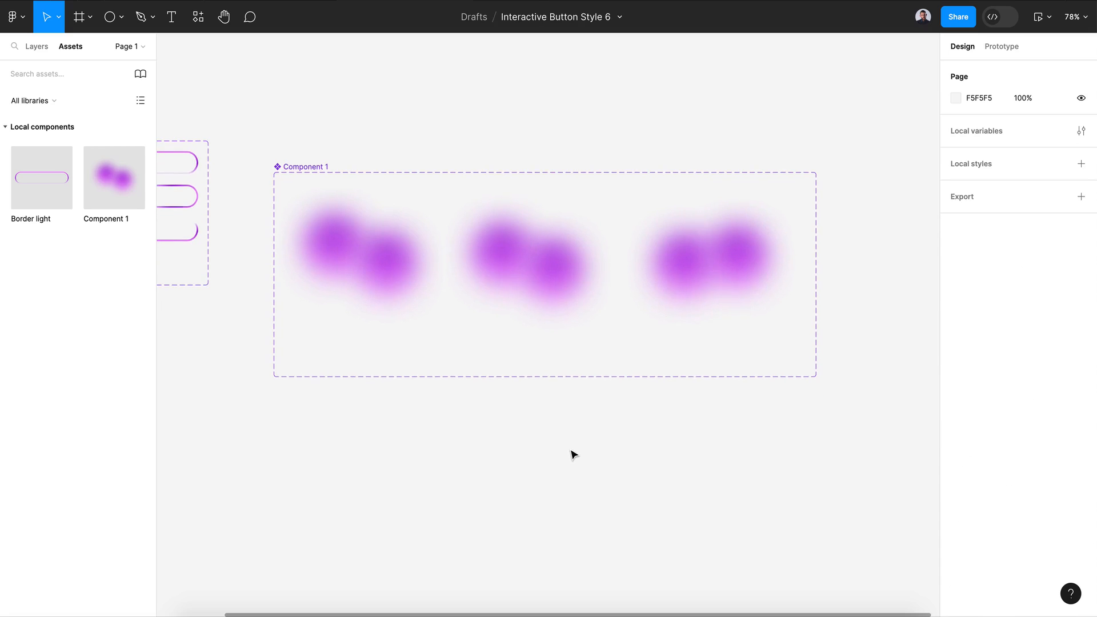
pyautogui.hscroll(-2, 570, 453)
pyautogui.click(421, 264)
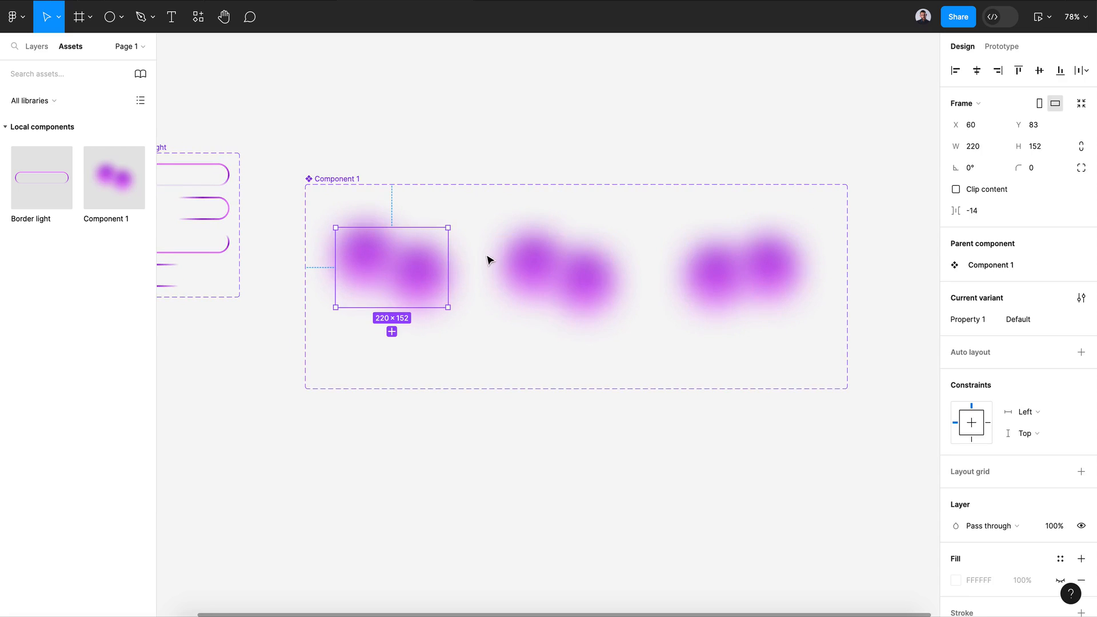
pyautogui.click(1003, 48)
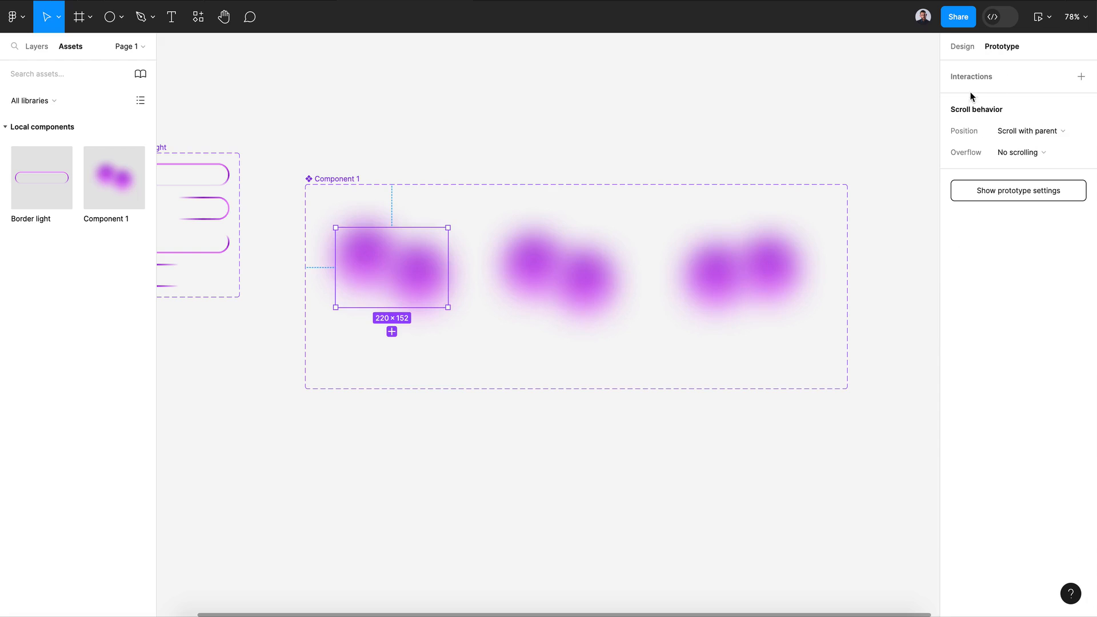
pyautogui.hscroll(-2, 434, 296)
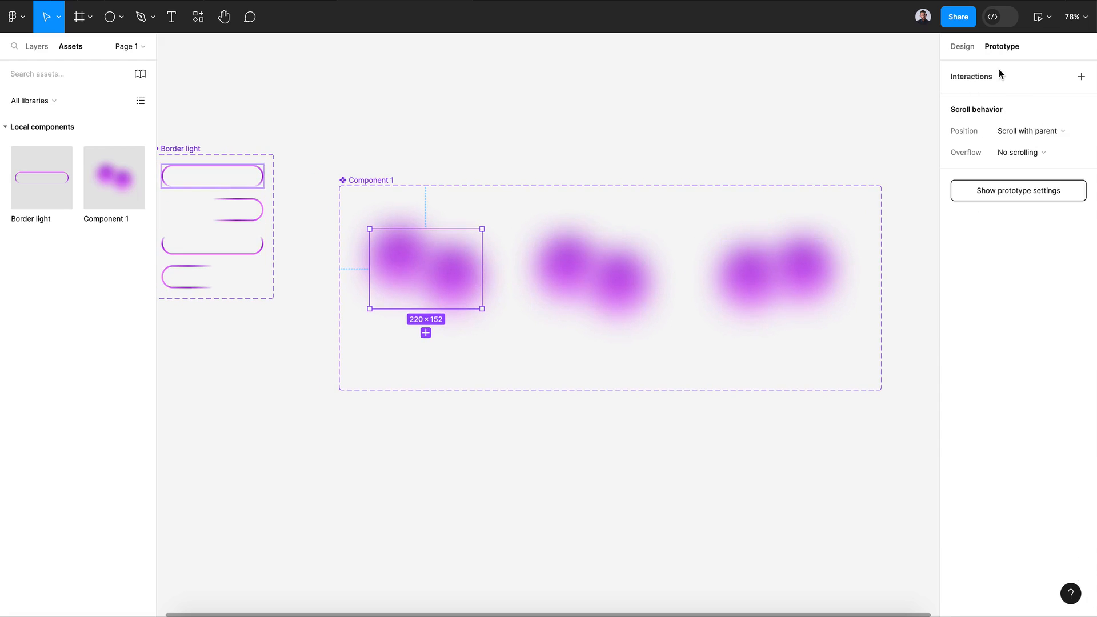
pyautogui.moveTo(481, 269); pyautogui.dragTo(583, 289)
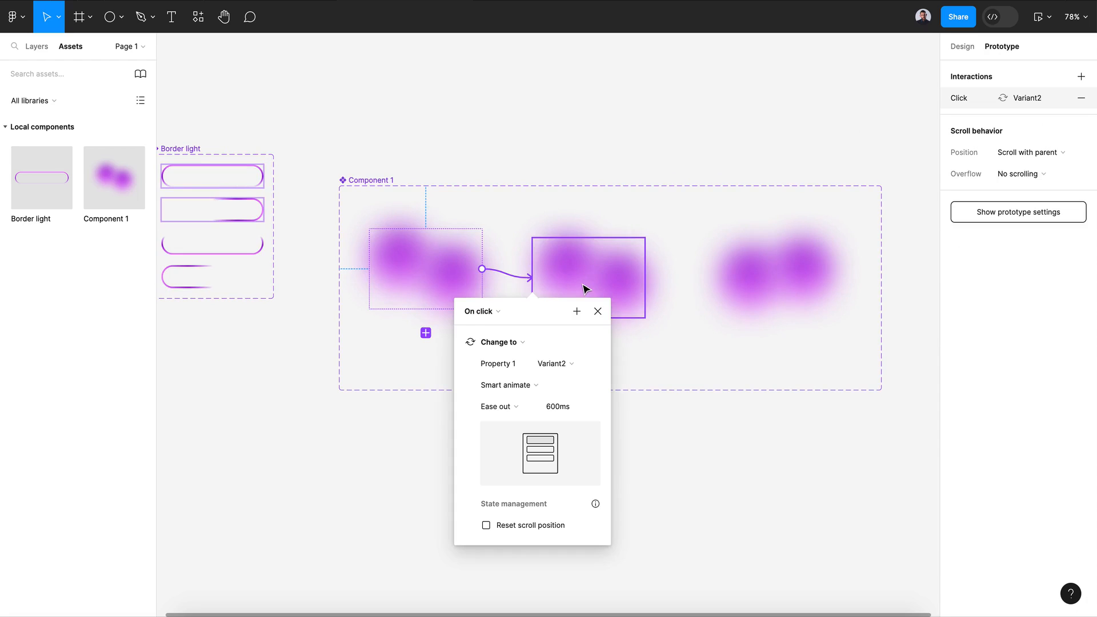
pyautogui.click(480, 314)
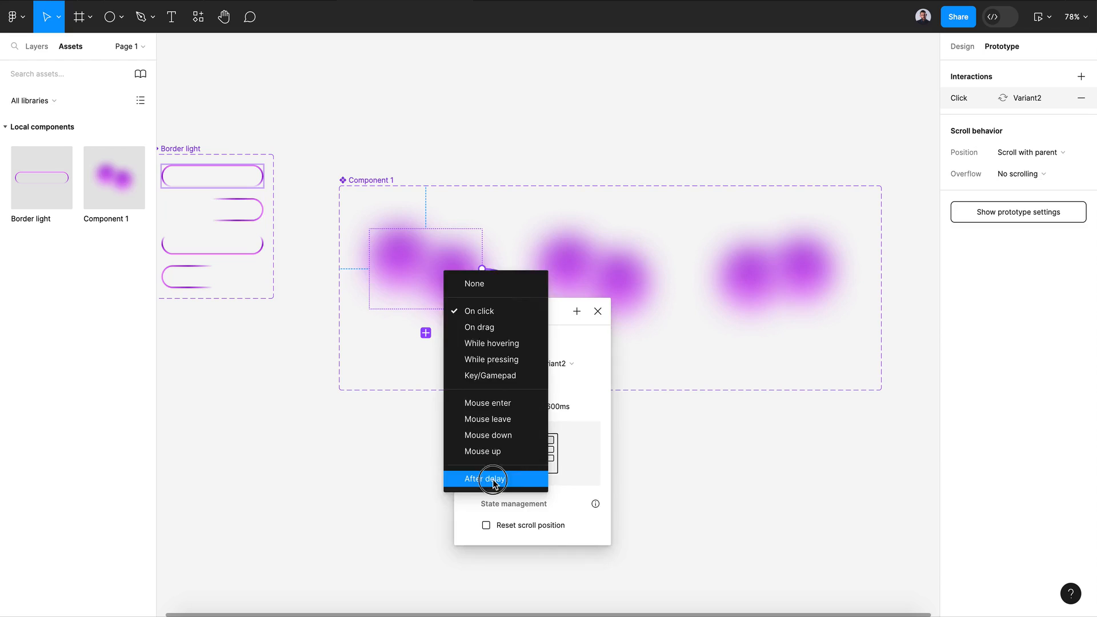
pyautogui.click(534, 479)
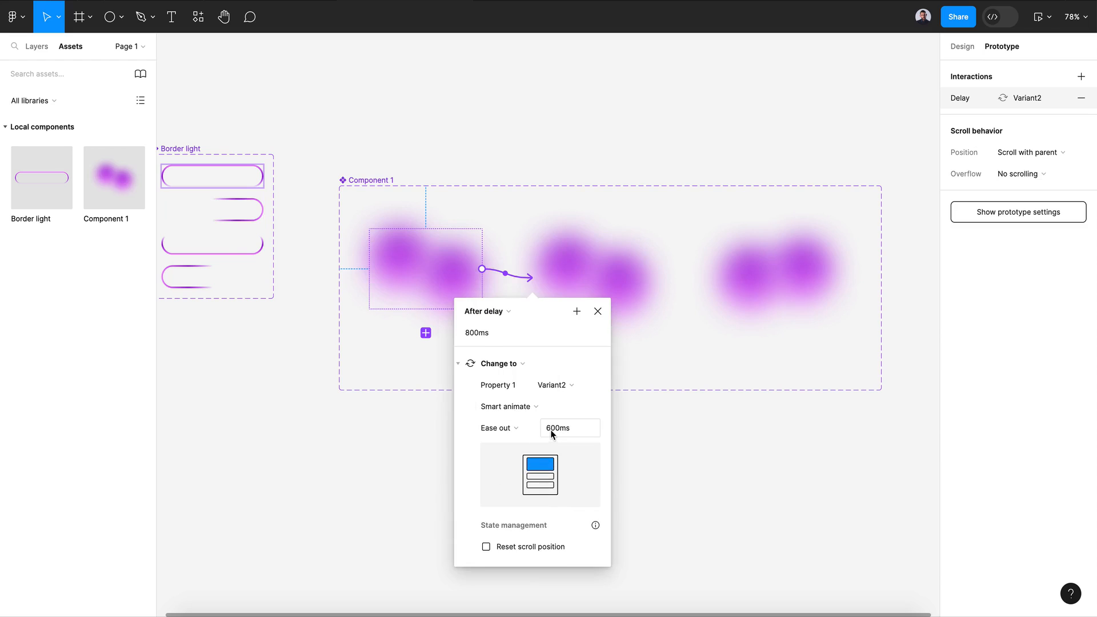
pyautogui.doubleClick(477, 333)
pyautogui.write('1ms')
pyautogui.click(596, 314)
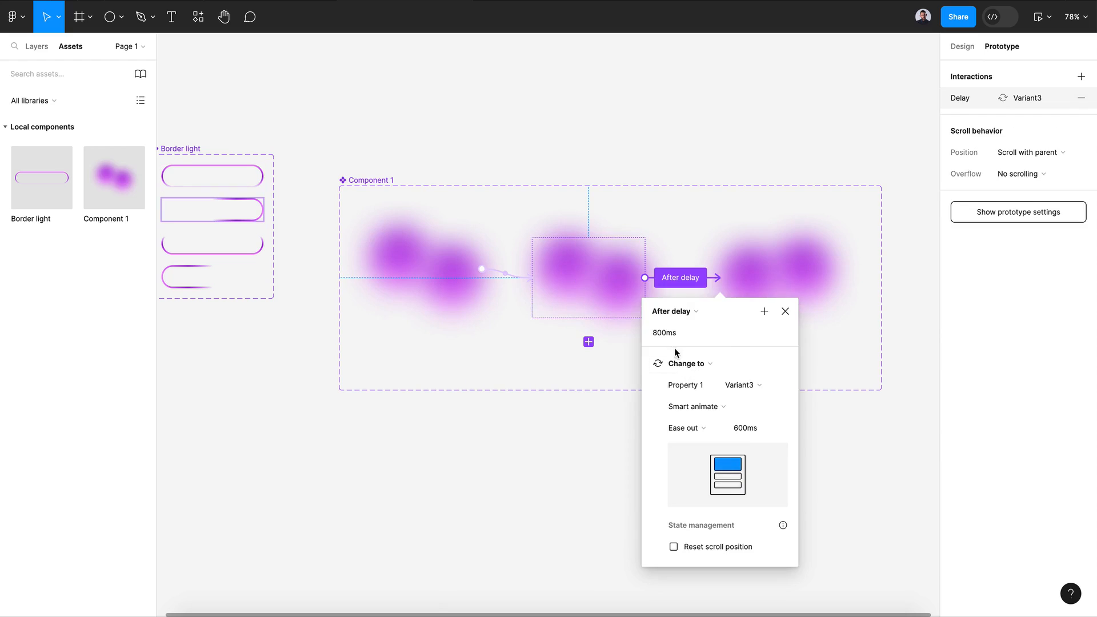
# Set the second variant's delay before Variant3 to 1 ms and link the third variant back to Default after a 1 ms delay.
pyautogui.moveTo(667, 333); pyautogui.dragTo(629, 332)
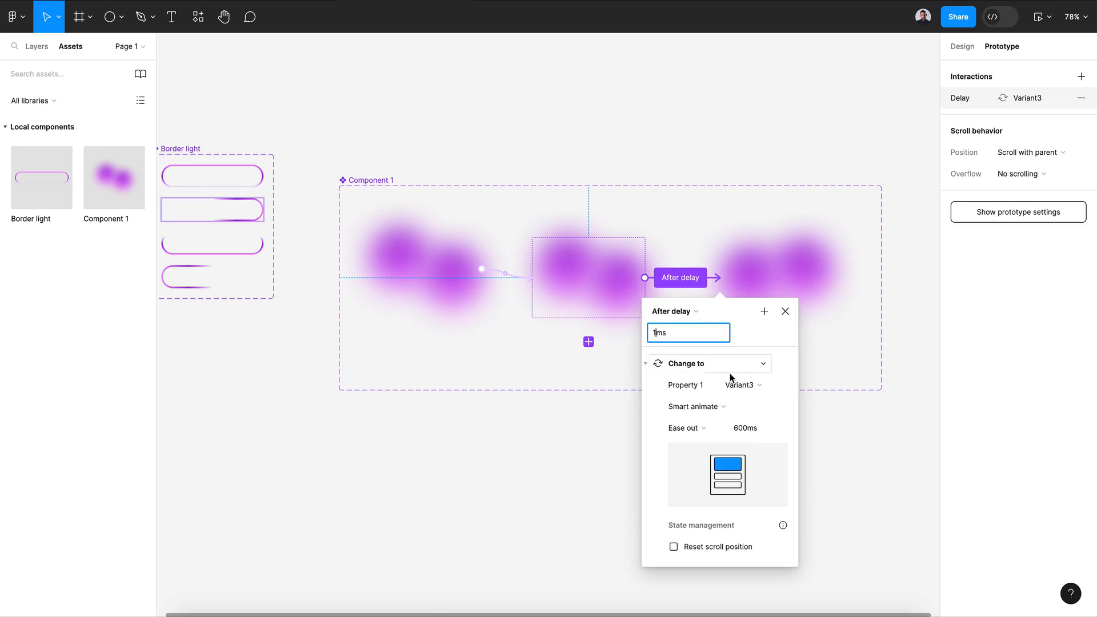
pyautogui.click(785, 311)
pyautogui.click(783, 291)
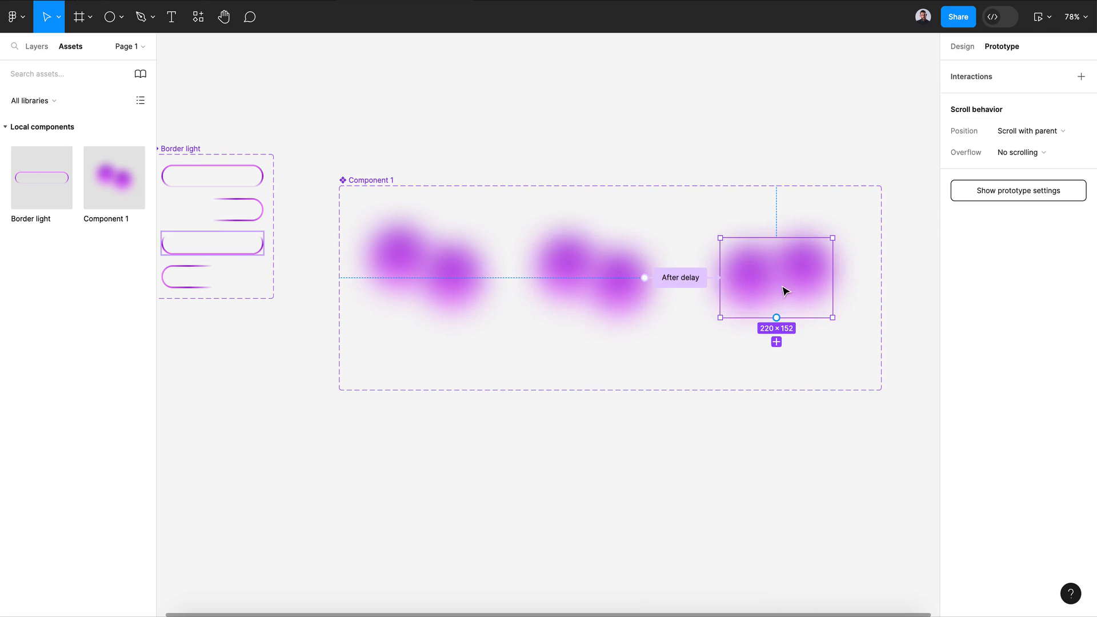
pyautogui.moveTo(832, 278); pyautogui.dragTo(460, 277)
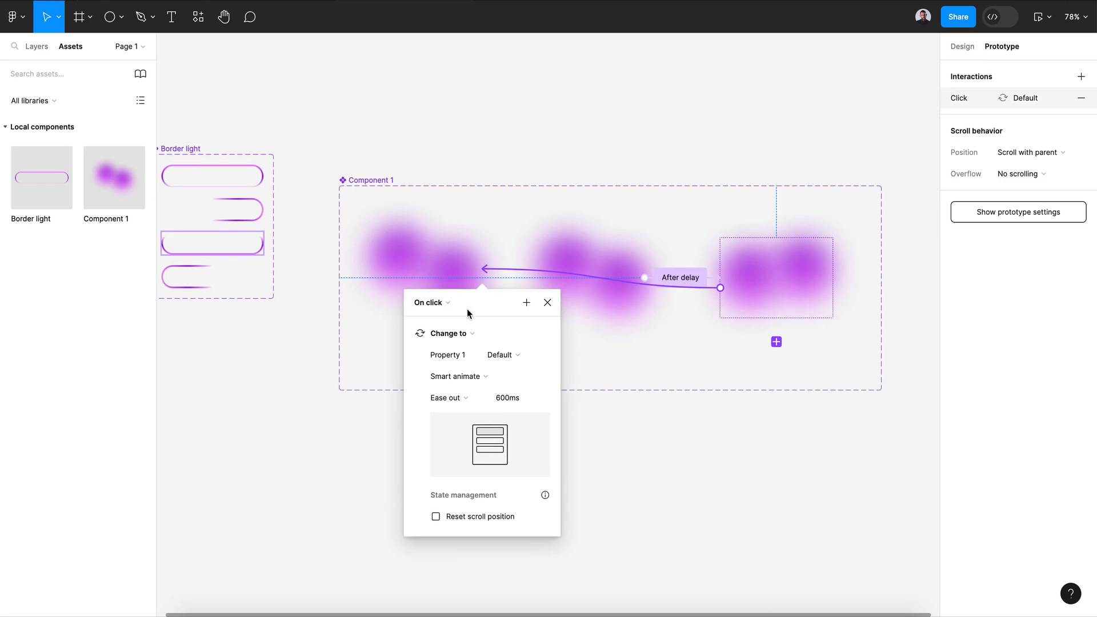
pyautogui.click(429, 303)
pyautogui.click(441, 470)
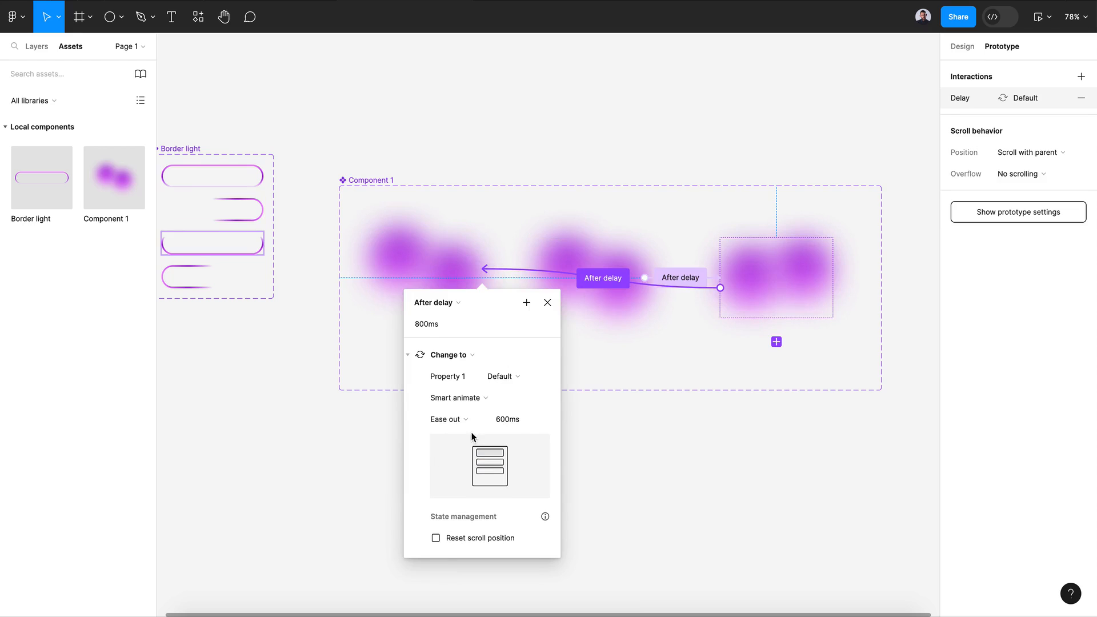
pyautogui.write('1')
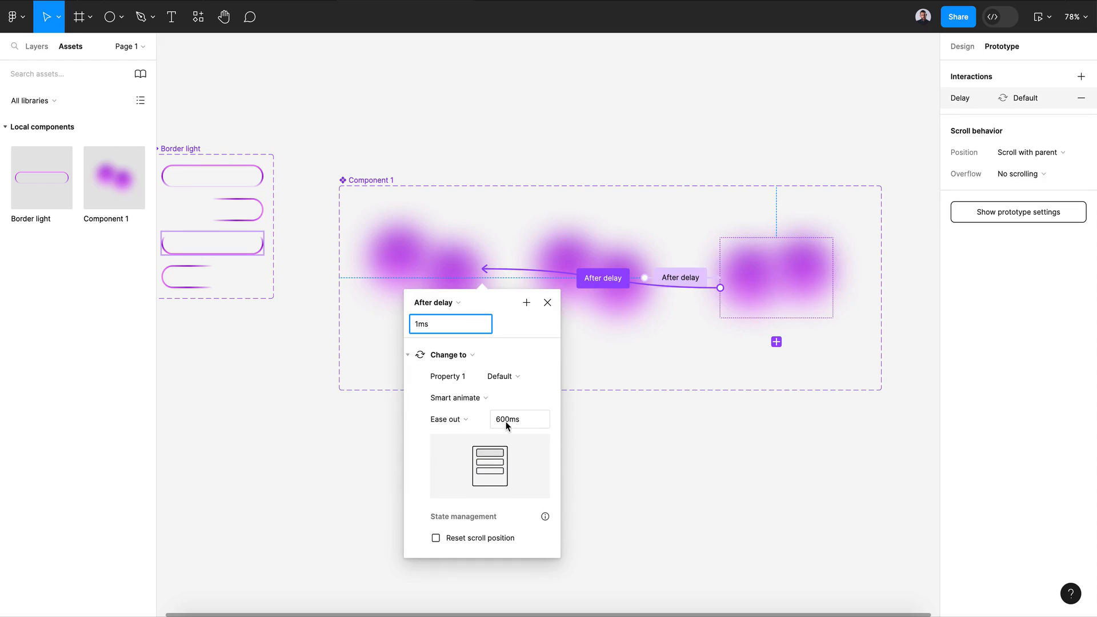
pyautogui.click(660, 462)
# Rename the blurred-circle component set to "Background Blur".
pyautogui.hscroll(3, 661, 462)
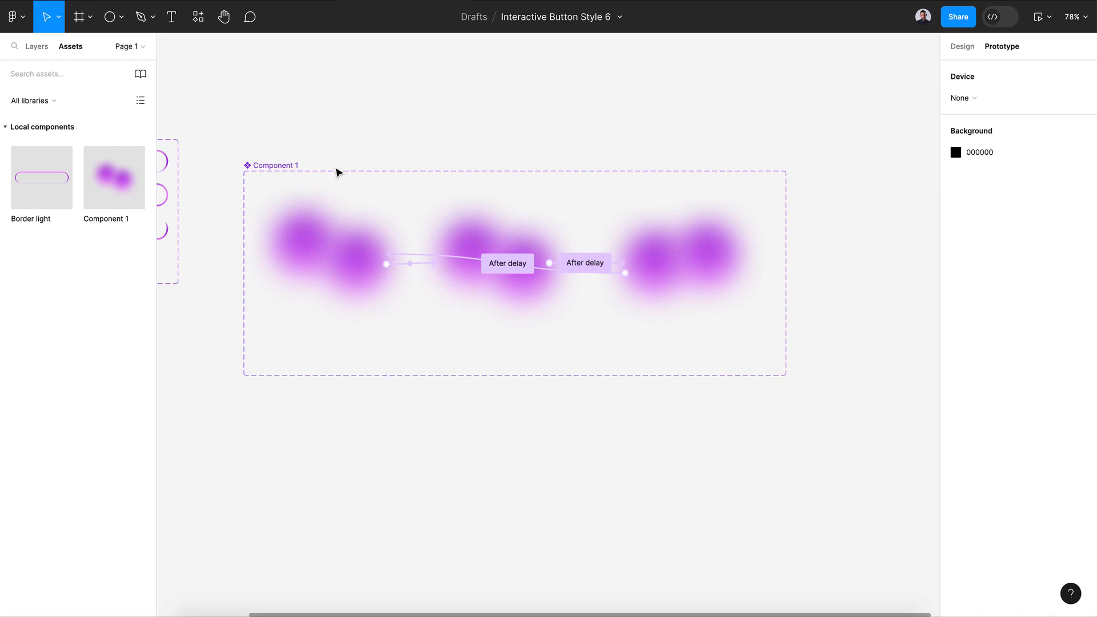
pyautogui.click(290, 166)
pyautogui.doubleClick(290, 166)
pyautogui.write('Back')
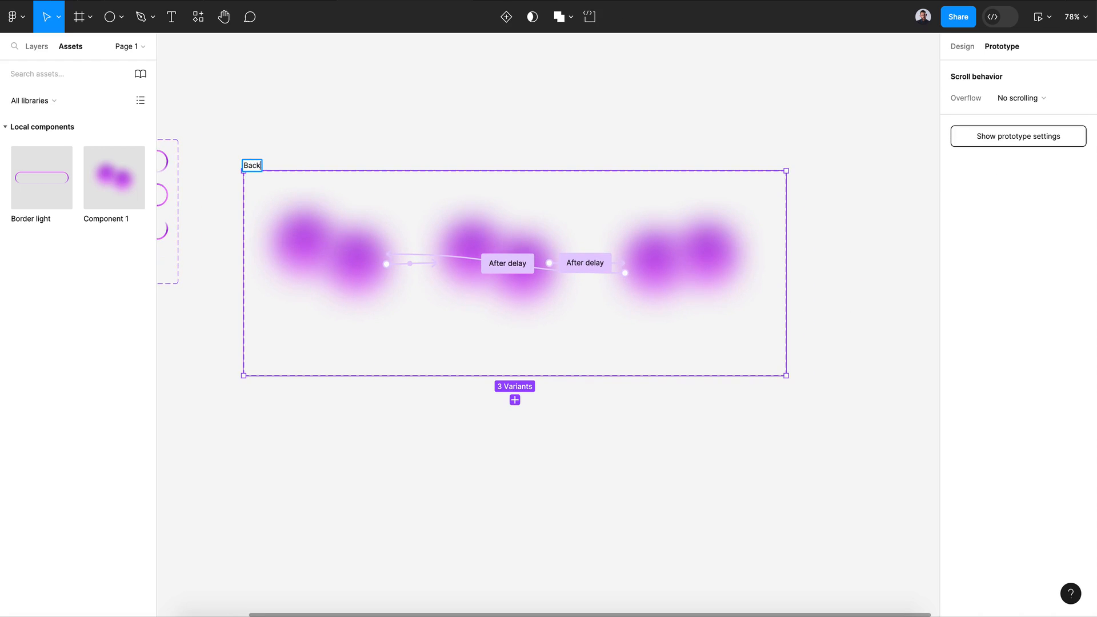
pyautogui.write('ground Blur')
pyautogui.press('Return')
# Draw a frame of about 940 × 739 beside the component sets and place a Background Blur instance in its middle.
pyautogui.keyDown('ctrl'); pyautogui.scroll(-3, 360, 249); pyautogui.keyUp('ctrl')
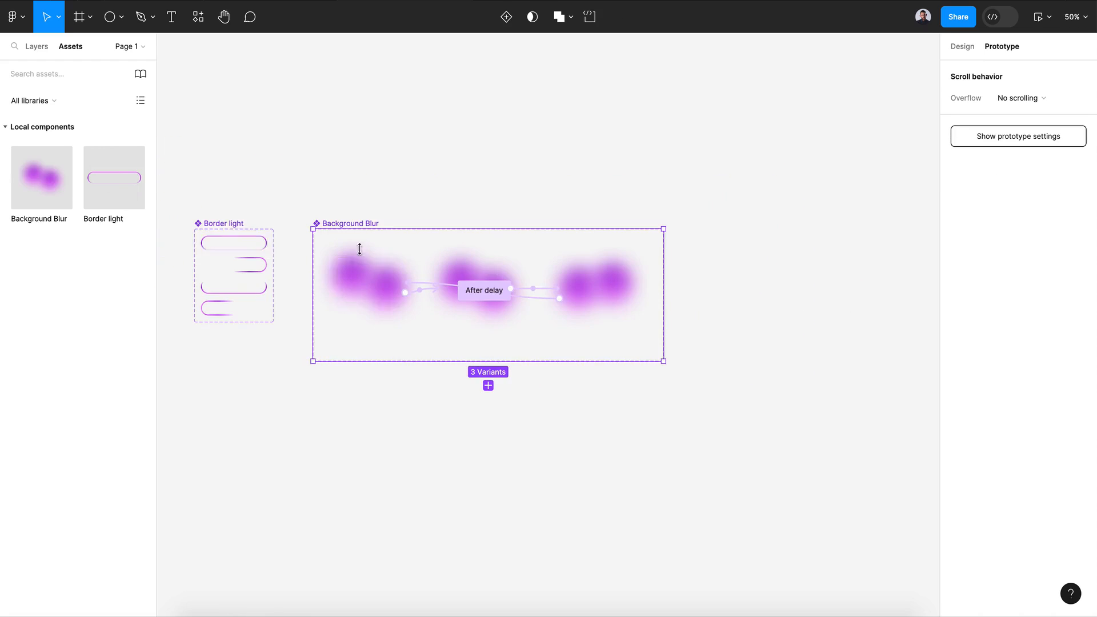
pyautogui.click(81, 17)
pyautogui.moveTo(717, 230); pyautogui.dragTo(906, 479)
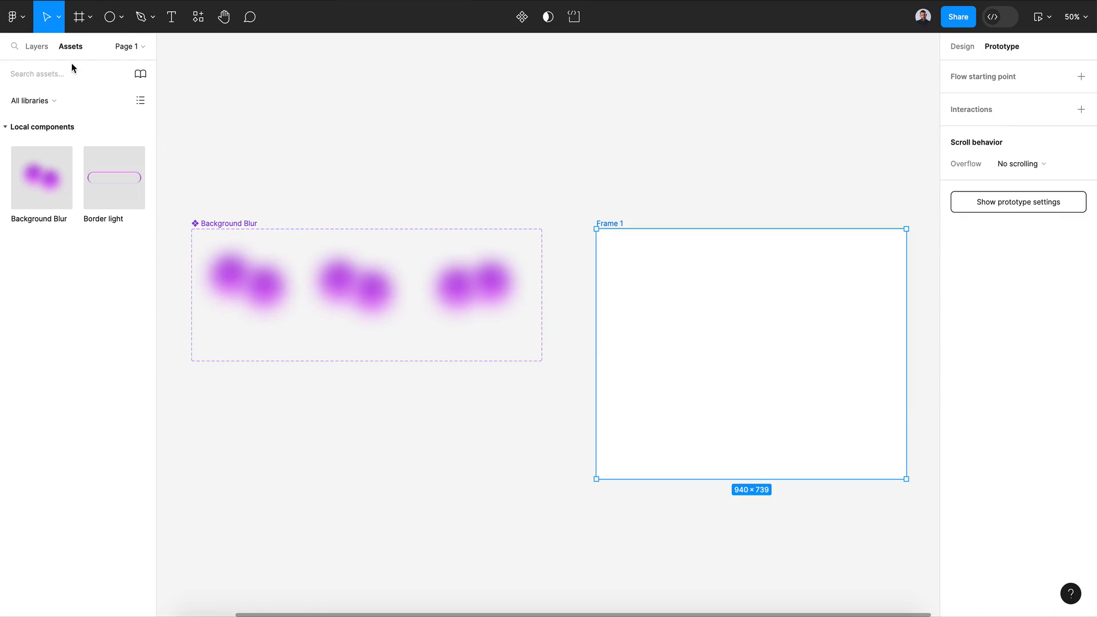
pyautogui.moveTo(41, 187); pyautogui.dragTo(741, 369)
pyautogui.hscroll(4, 713, 341)
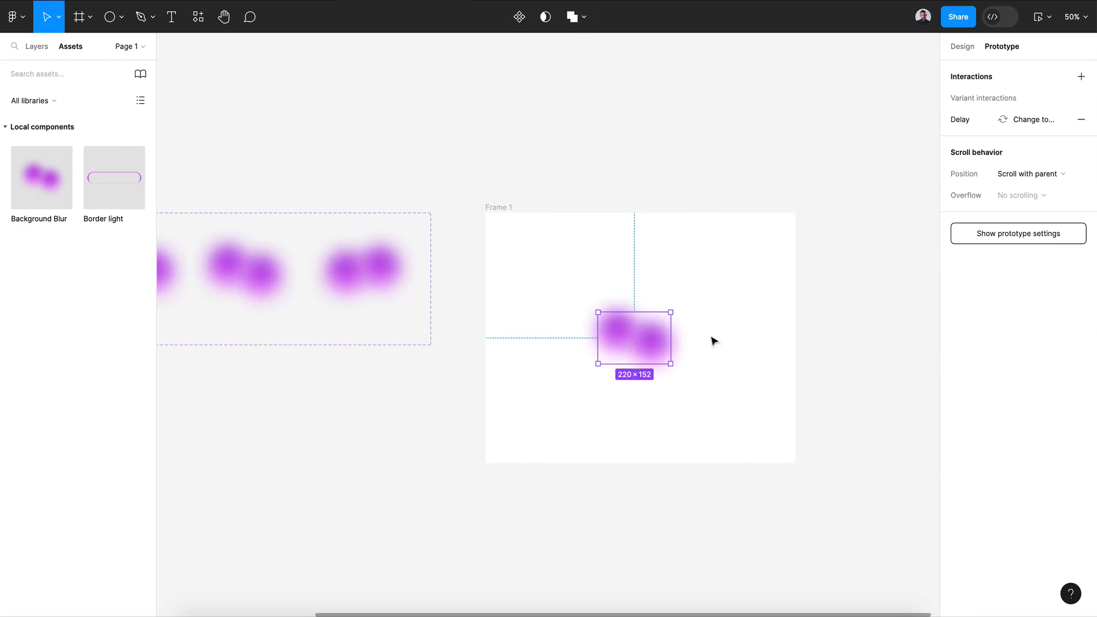
# Preview the test frame to check the looping blur animation, and close the preview.
pyautogui.click(496, 209)
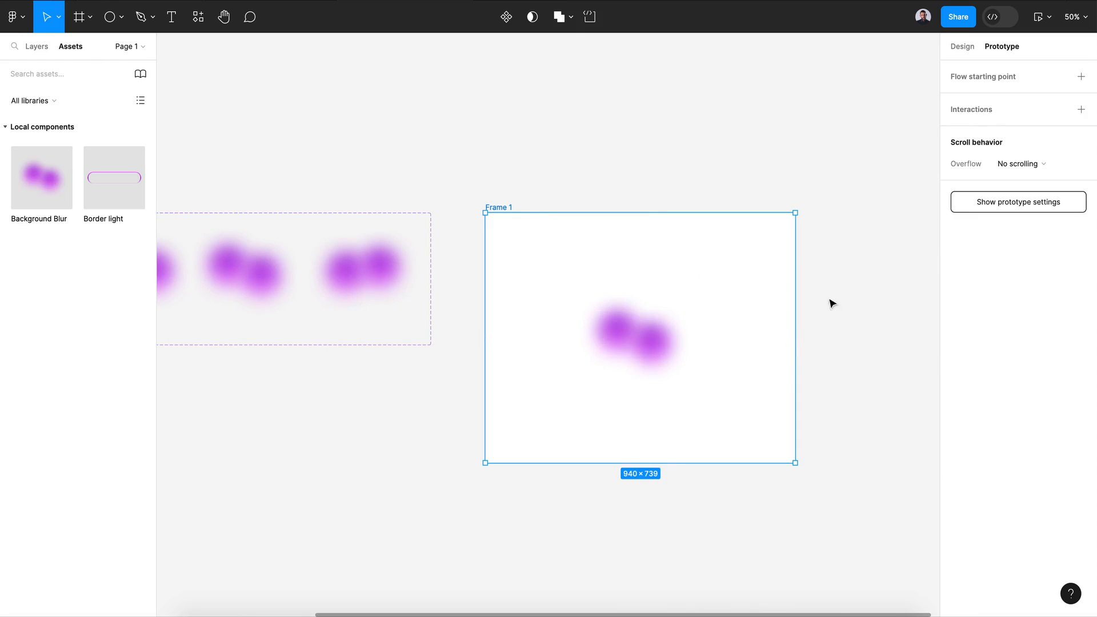
pyautogui.click(1008, 20)
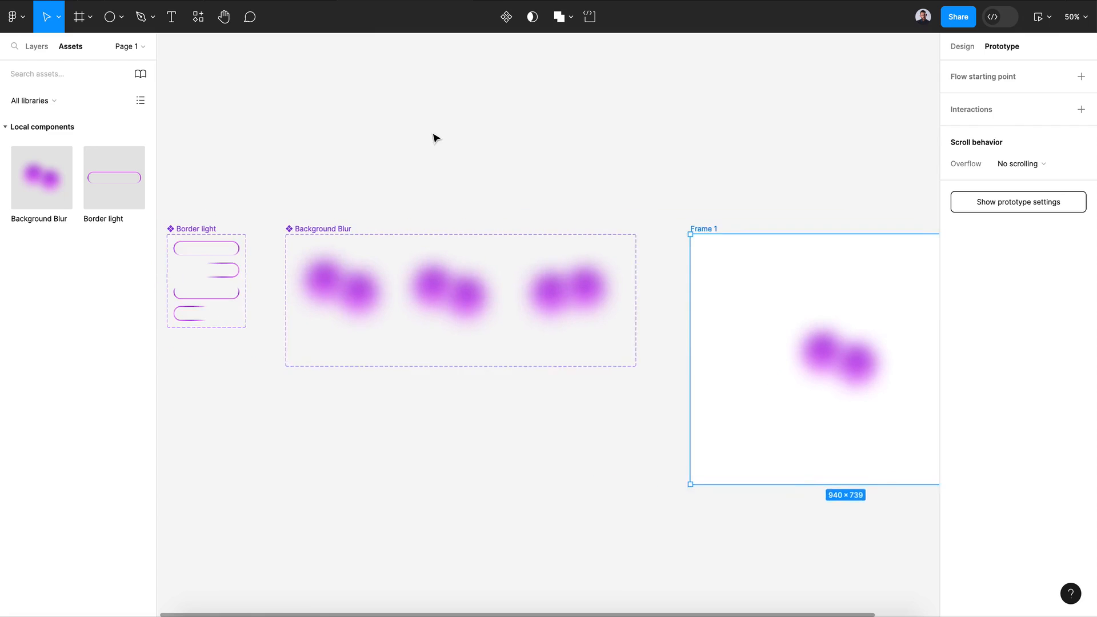
pyautogui.hscroll(-1, 434, 138)
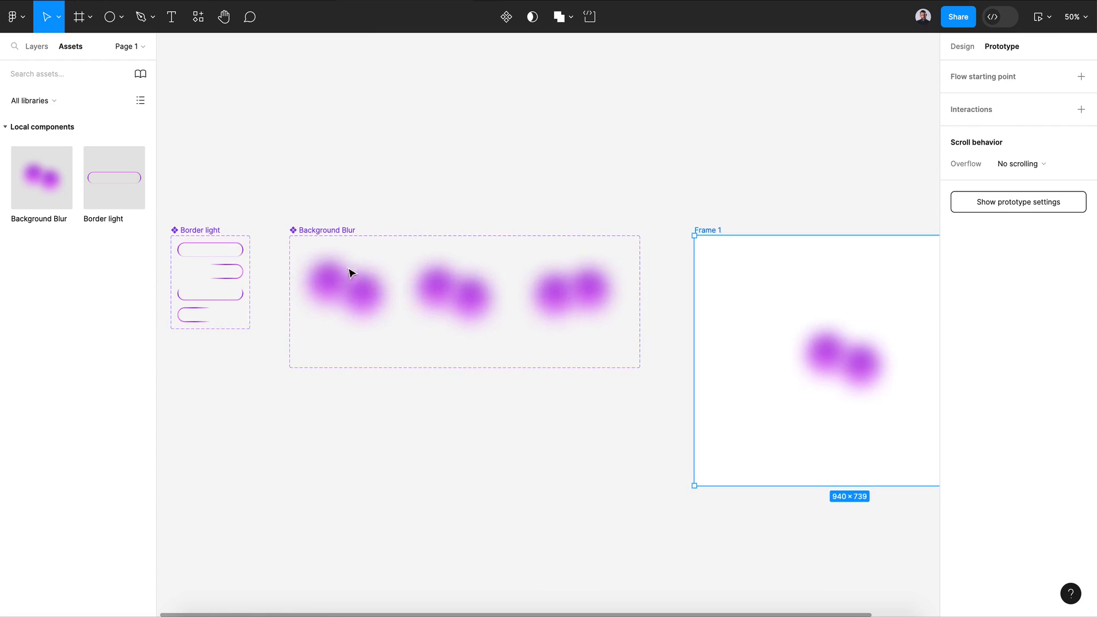
pyautogui.click(342, 280)
pyautogui.click(423, 306)
pyautogui.click(420, 453)
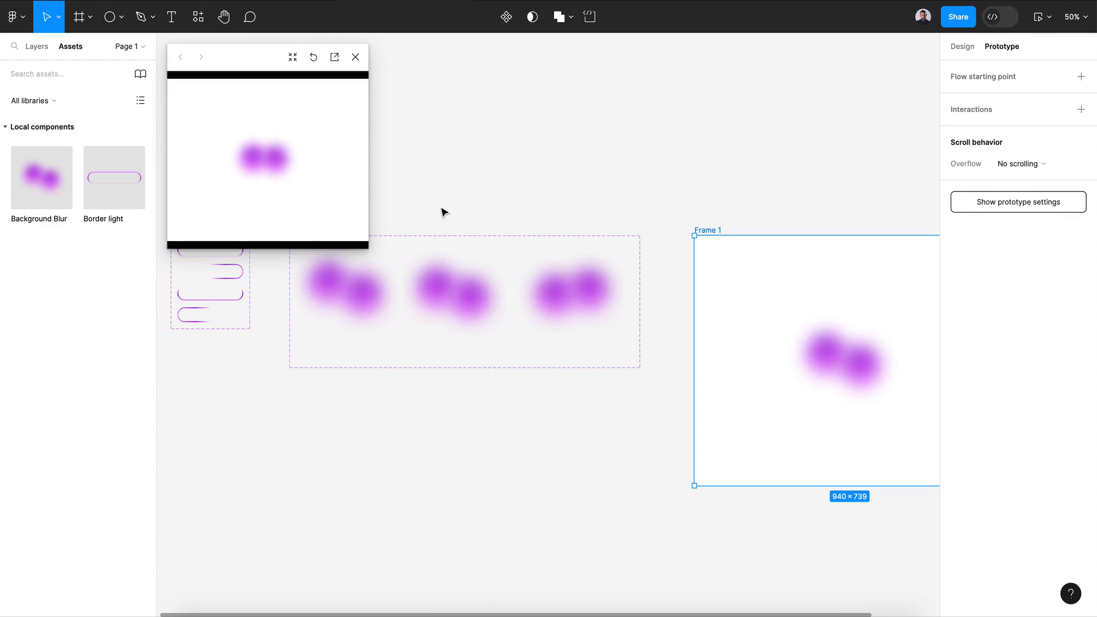
pyautogui.click(356, 57)
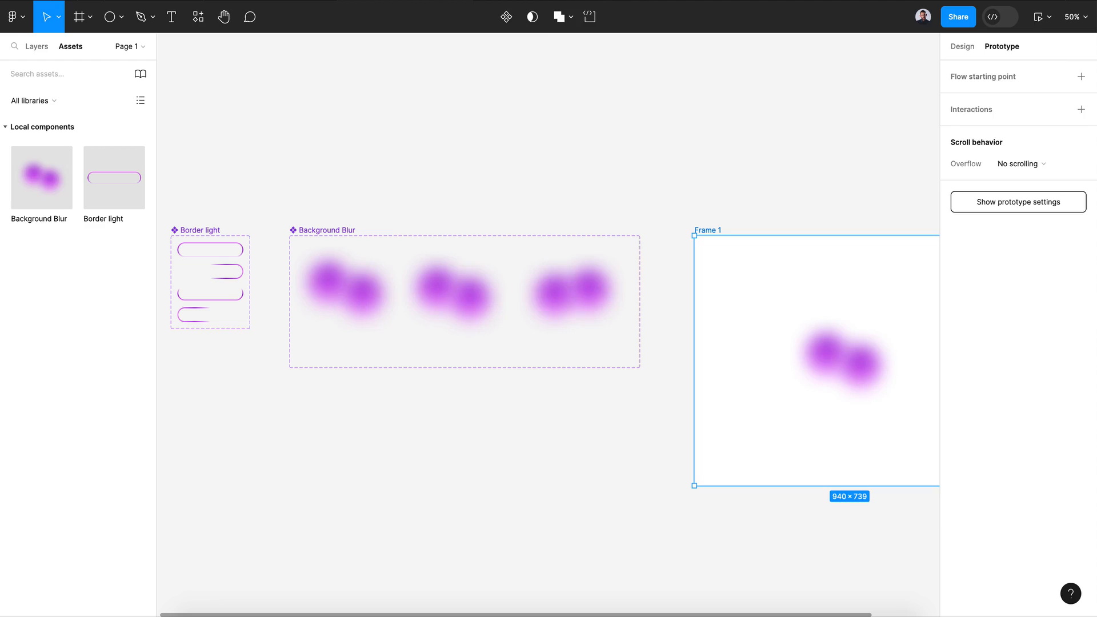
# Spread the two circles in Background Blur's second variant farther apart horizontally.
pyautogui.click(557, 293)
pyautogui.click(457, 282)
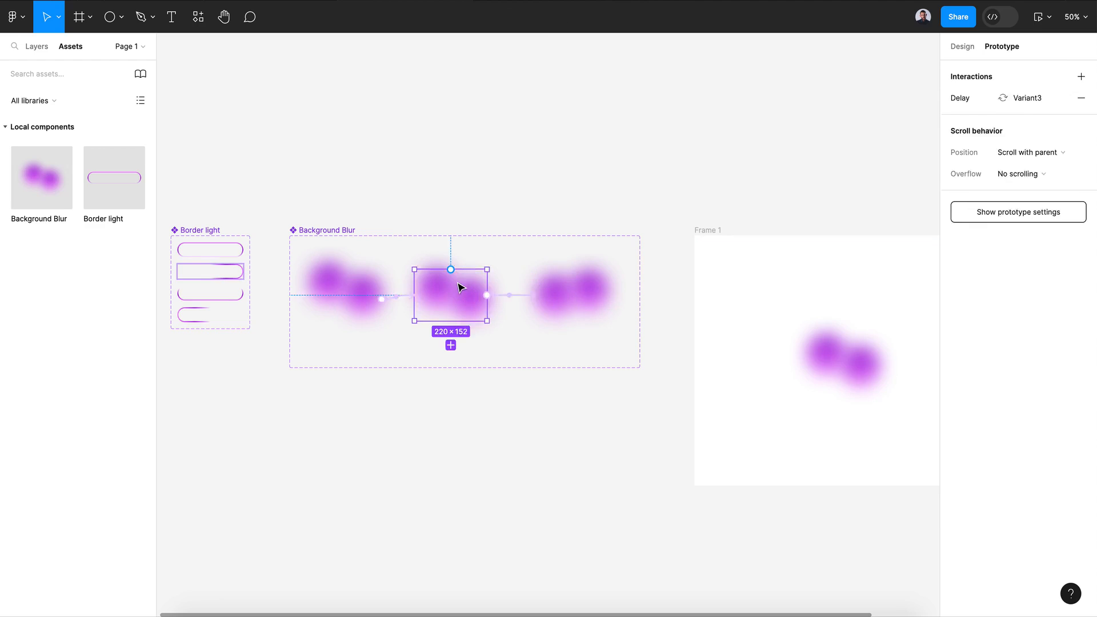
pyautogui.doubleClick(460, 287)
pyautogui.moveTo(445, 292); pyautogui.dragTo(439, 292)
pyautogui.moveTo(474, 309); pyautogui.dragTo(480, 311)
# Move the third variant's left circle 40 px left and its right circle 20 px right.
pyautogui.doubleClick(549, 304)
pyautogui.hotkey('shift', 'Left')
pyautogui.hotkey('shift', 'Left')
pyautogui.hotkey('shift', 'Left')
pyautogui.hotkey('shift', 'Left')
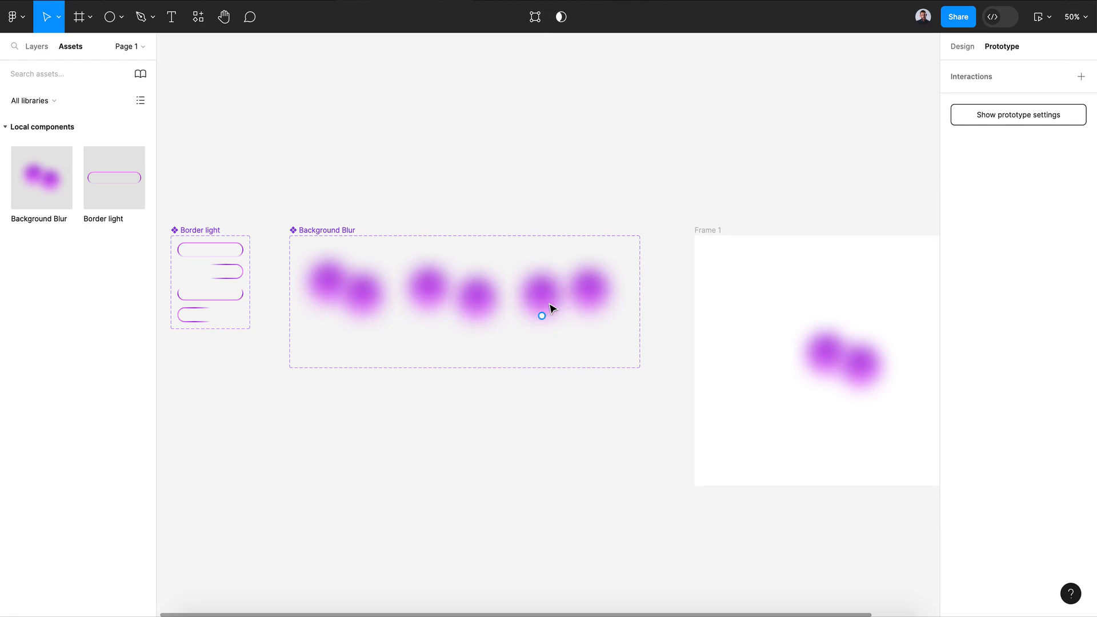
pyautogui.click(577, 293)
pyautogui.hotkey('shift', 'Right')
pyautogui.hotkey('shift', 'Right')
pyautogui.click(285, 47)
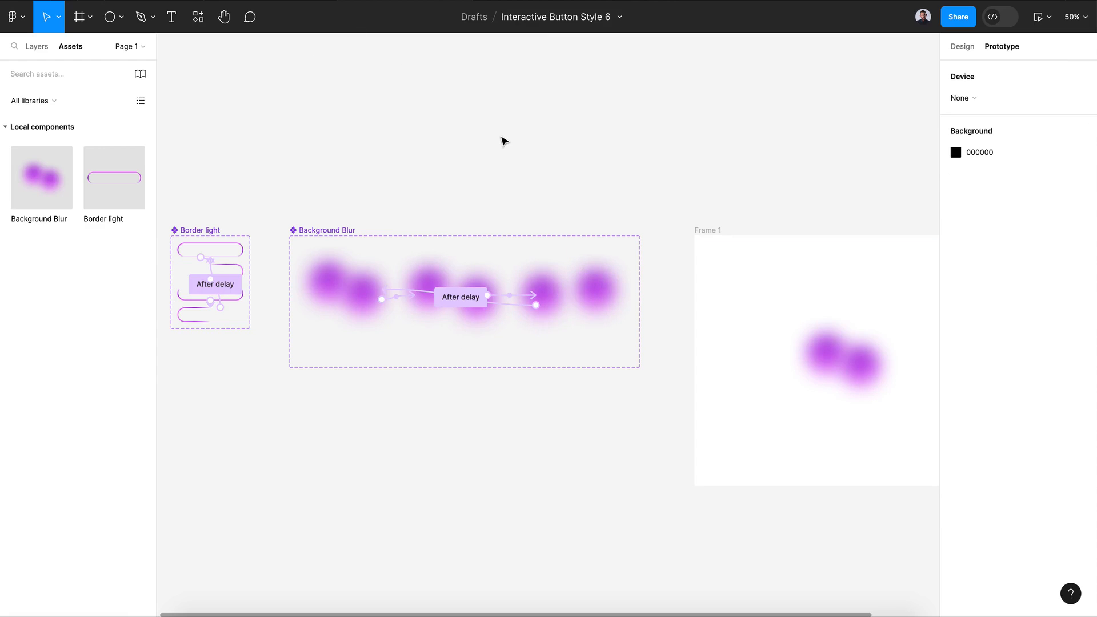
# Preview the test frame again to check the blur animation with the wider circle spacing, and close the preview.
pyautogui.hscroll(5, 505, 142)
pyautogui.click(546, 225)
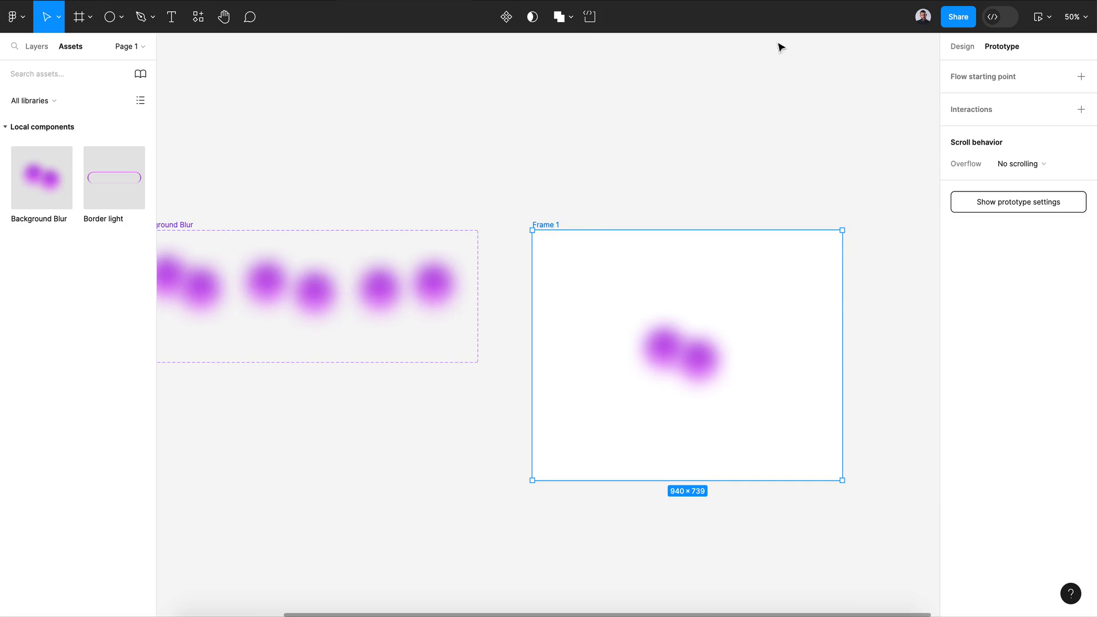
pyautogui.click(1047, 25)
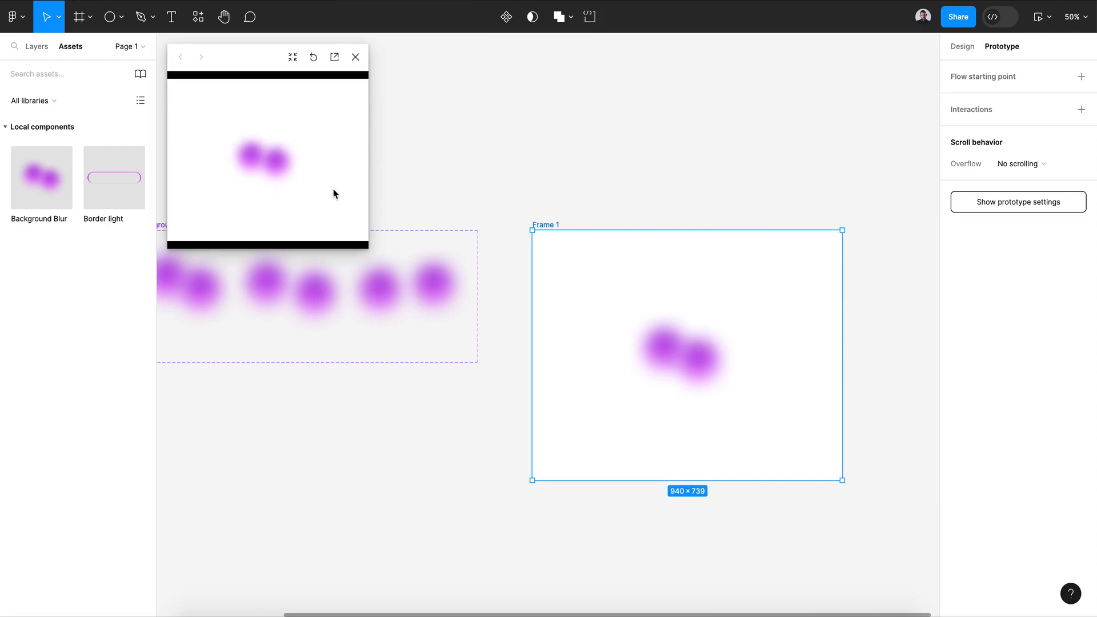
pyautogui.click(355, 58)
pyautogui.click(521, 174)
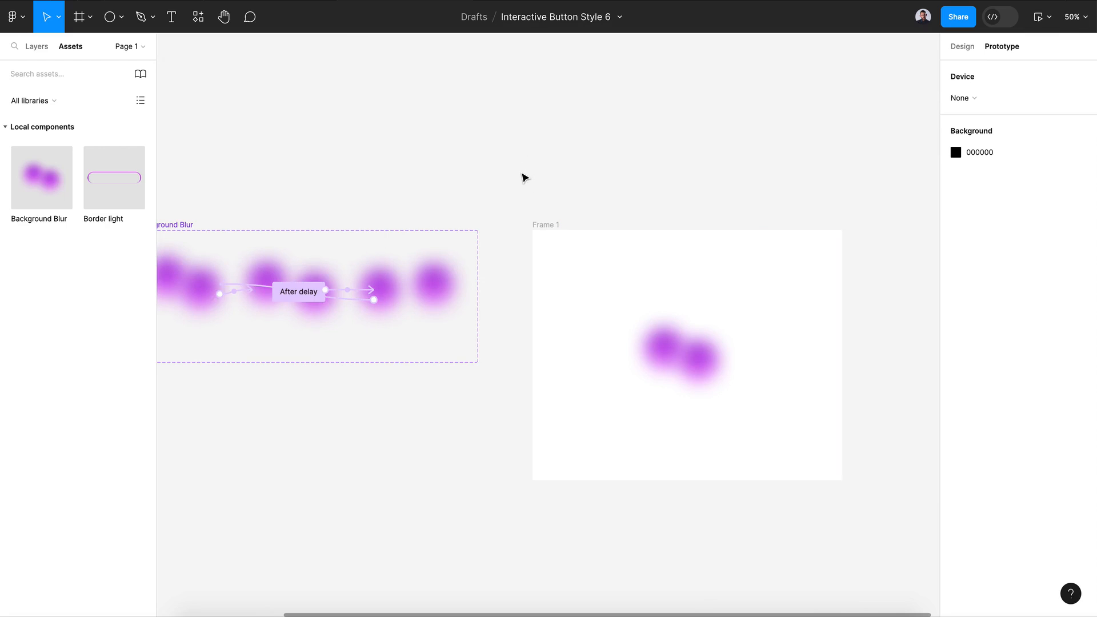
# Delete the test frame holding the Background Blur instance and bring the empty area below the component sets into view.
pyautogui.hscroll(-4, 522, 173)
pyautogui.hscroll(4, 522, 174)
pyautogui.click(572, 171)
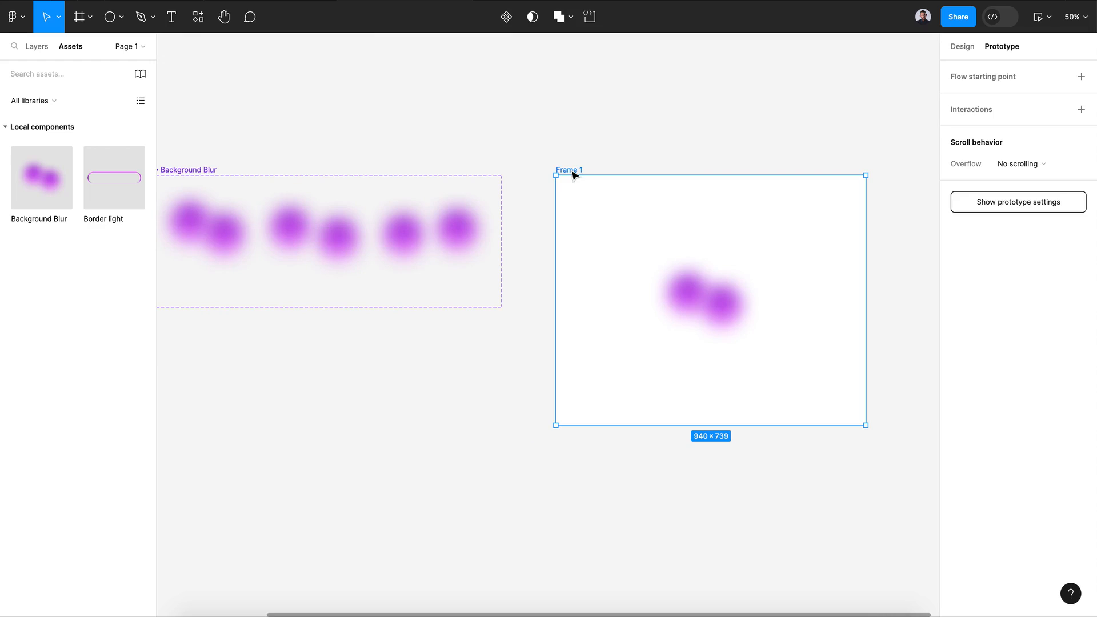
pyautogui.press('Delete')
pyautogui.hscroll(-4, 573, 174)
pyautogui.scroll(-2, 572, 173)
pyautogui.scroll(-1, 573, 174)
pyautogui.click(484, 309)
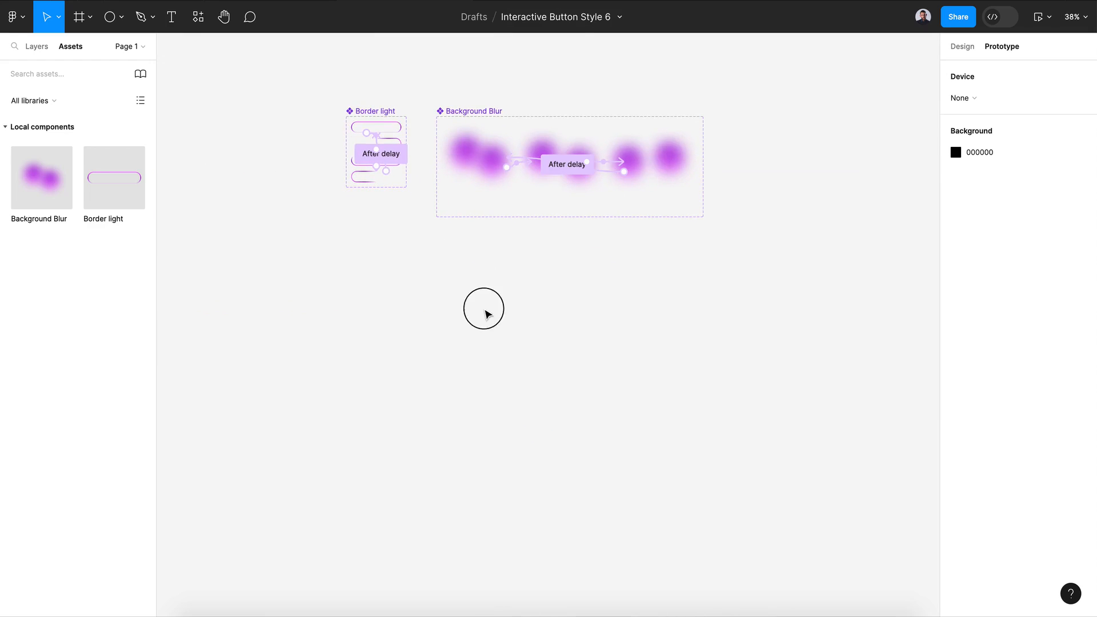
pyautogui.scroll(3, 485, 311)
pyautogui.hscroll(-2, 487, 314)
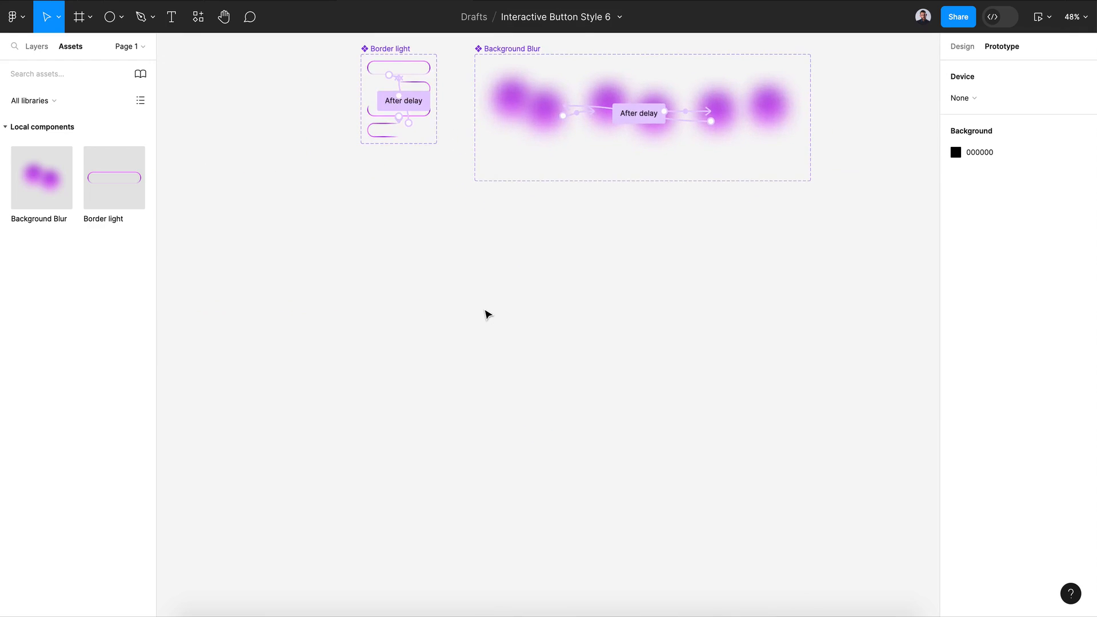
# Draw a frame below the component sets and size it to 200 × 44 with a corner radius of 25.
pyautogui.press('f')
pyautogui.moveTo(349, 266); pyautogui.dragTo(537, 316)
pyautogui.click(953, 47)
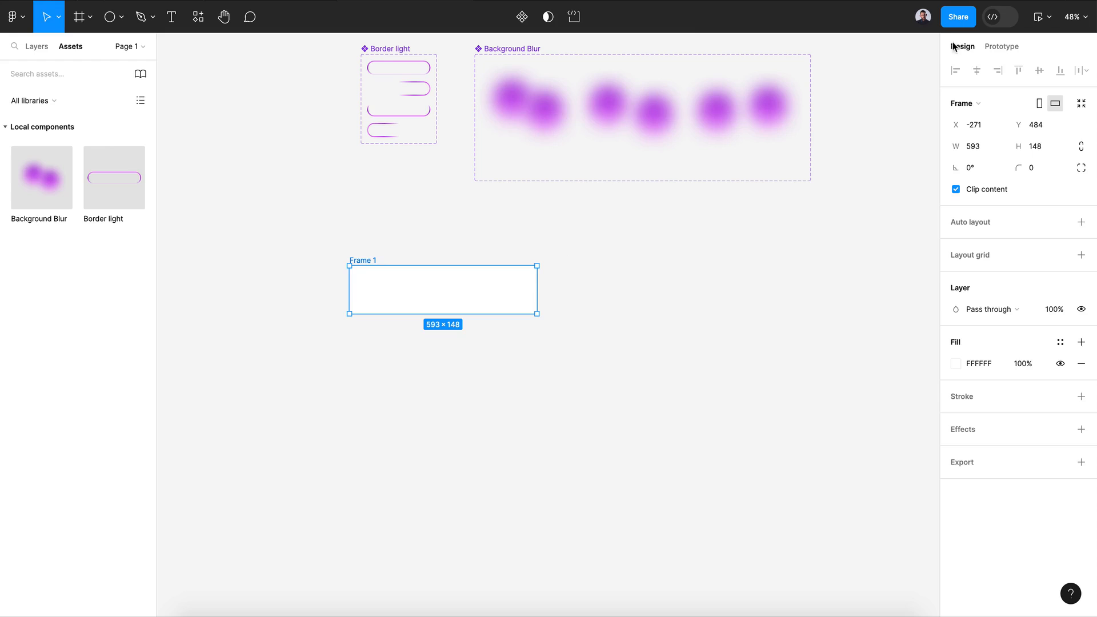
pyautogui.click(977, 146)
pyautogui.write('200')
pyautogui.press('Tab')
pyautogui.write('44')
pyautogui.press('Return')
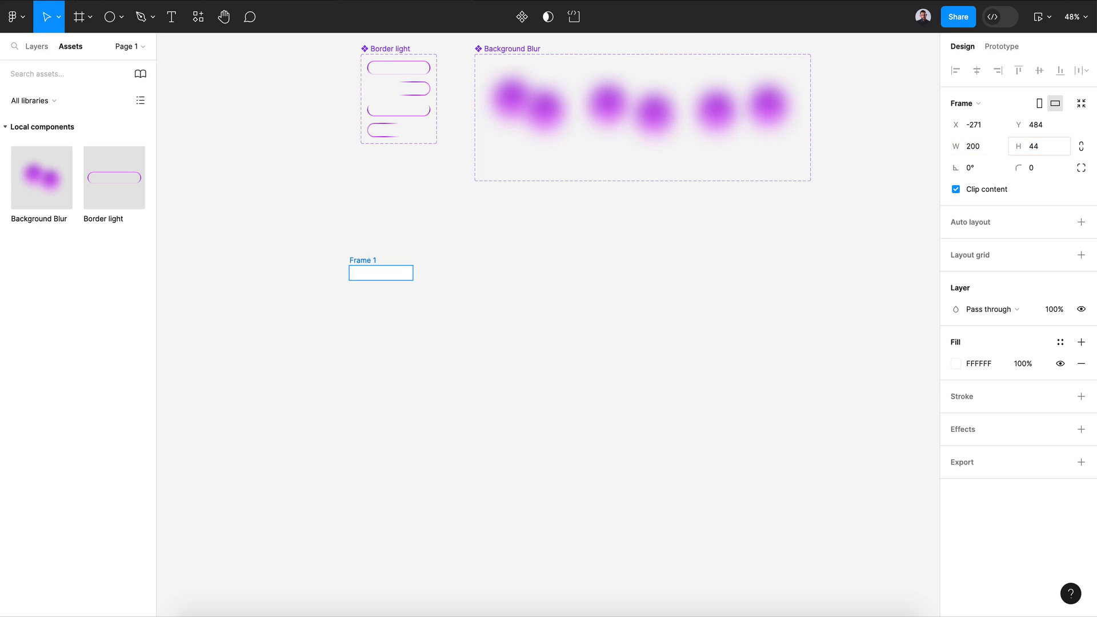
pyautogui.click(1044, 171)
pyautogui.press('Return')
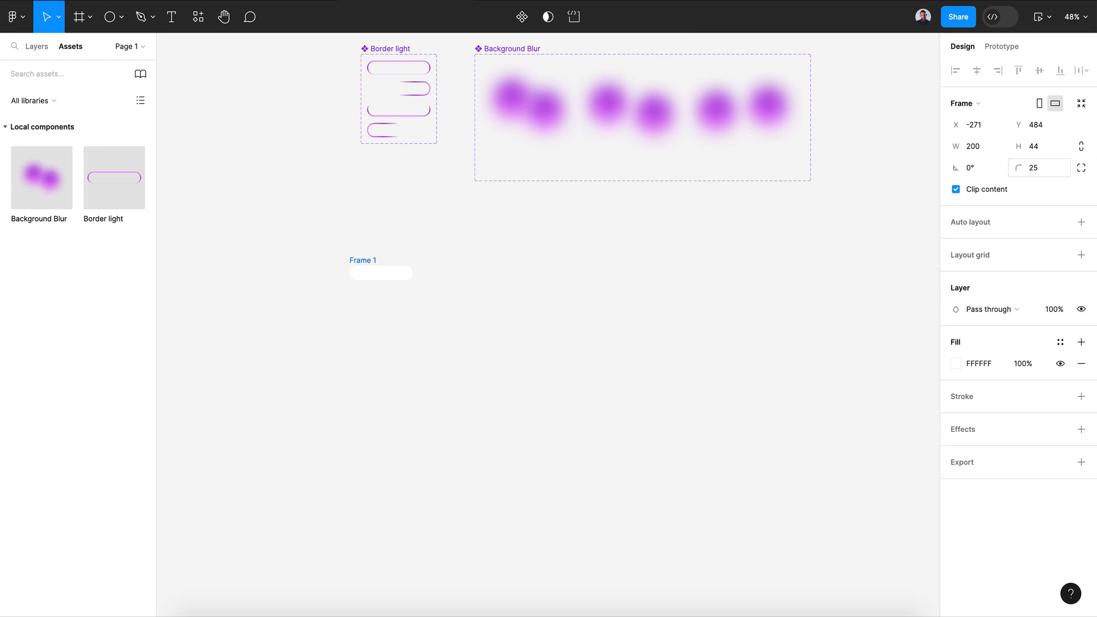
# Change the pill-shaped frame's fill to the dark navy 3E4070.
pyautogui.click(956, 363)
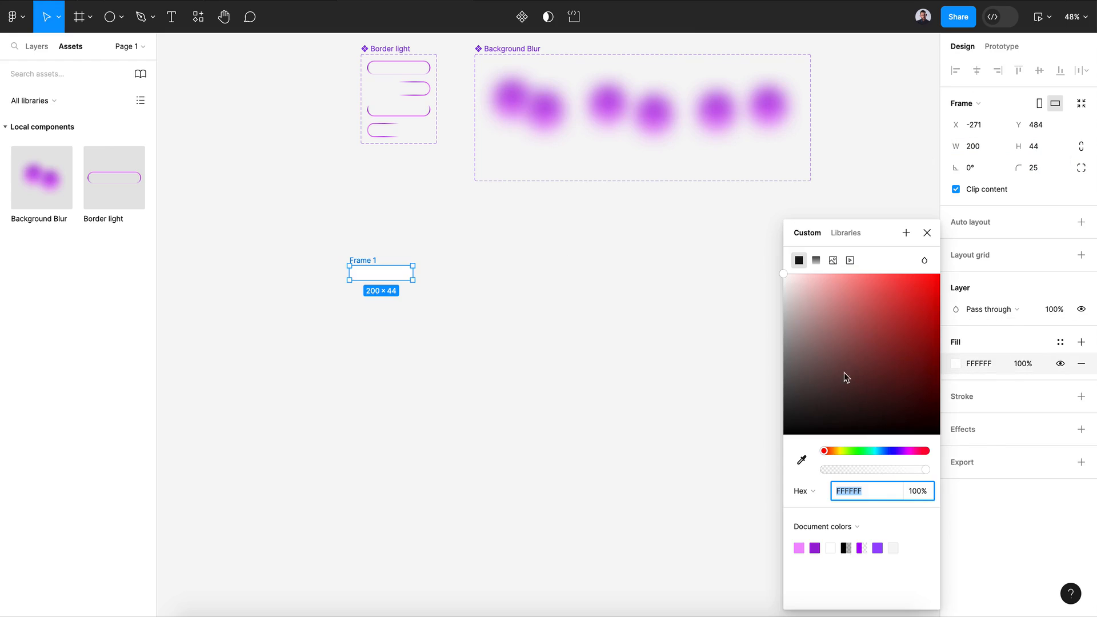
pyautogui.moveTo(831, 455); pyautogui.dragTo(889, 451)
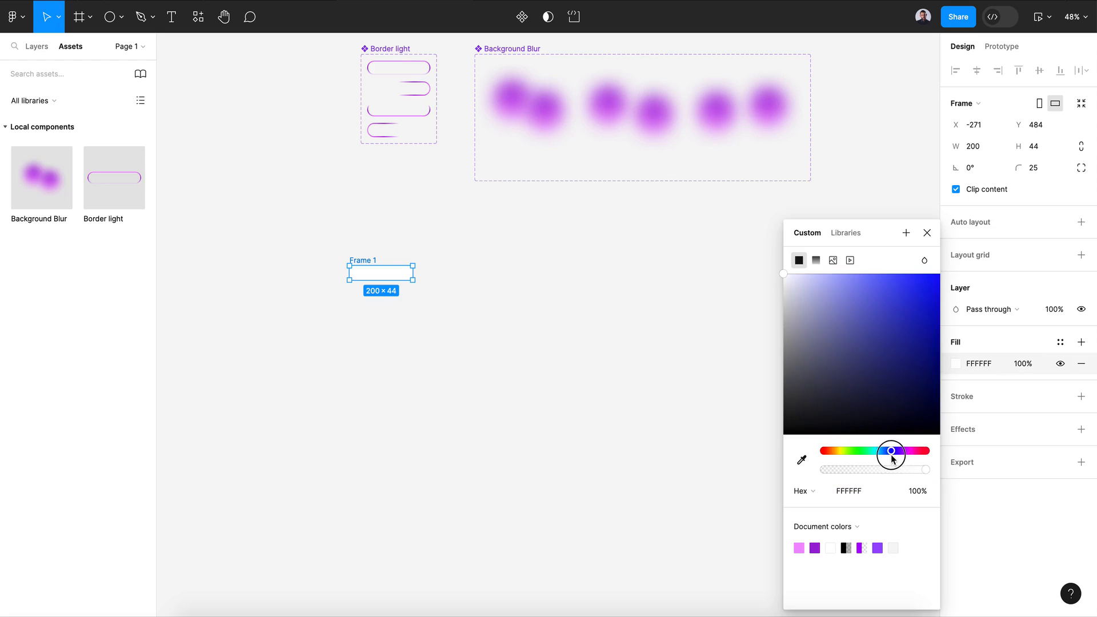
pyautogui.click(864, 382)
pyautogui.moveTo(864, 386); pyautogui.dragTo(854, 365)
pyautogui.click(526, 353)
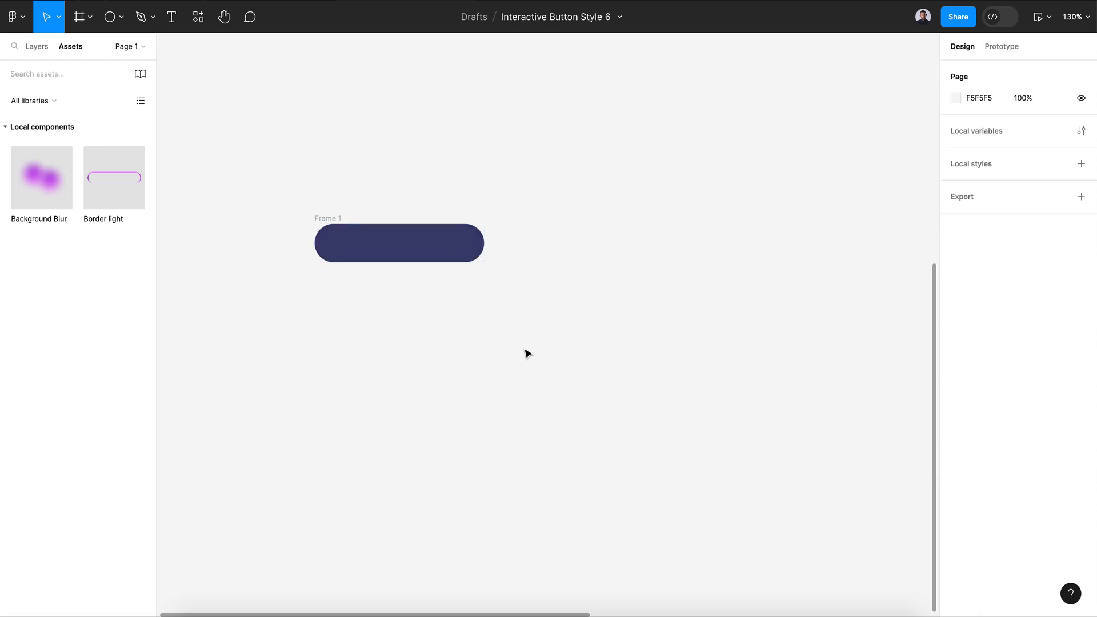
# Rename the navy pill frame to "Button".
pyautogui.scroll(2, 526, 352)
pyautogui.hscroll(-3, 526, 352)
pyautogui.doubleClick(427, 284)
pyautogui.write('Button')
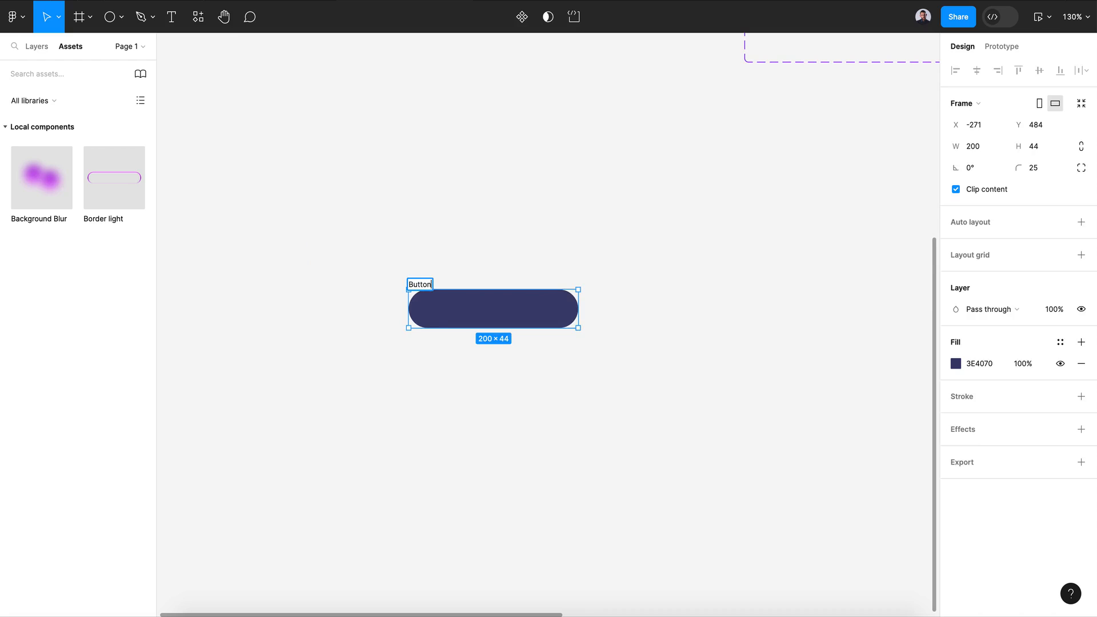
pyautogui.click(394, 245)
# Add the text "Awsome" inside the button and center it horizontally and vertically.
pyautogui.click(175, 19)
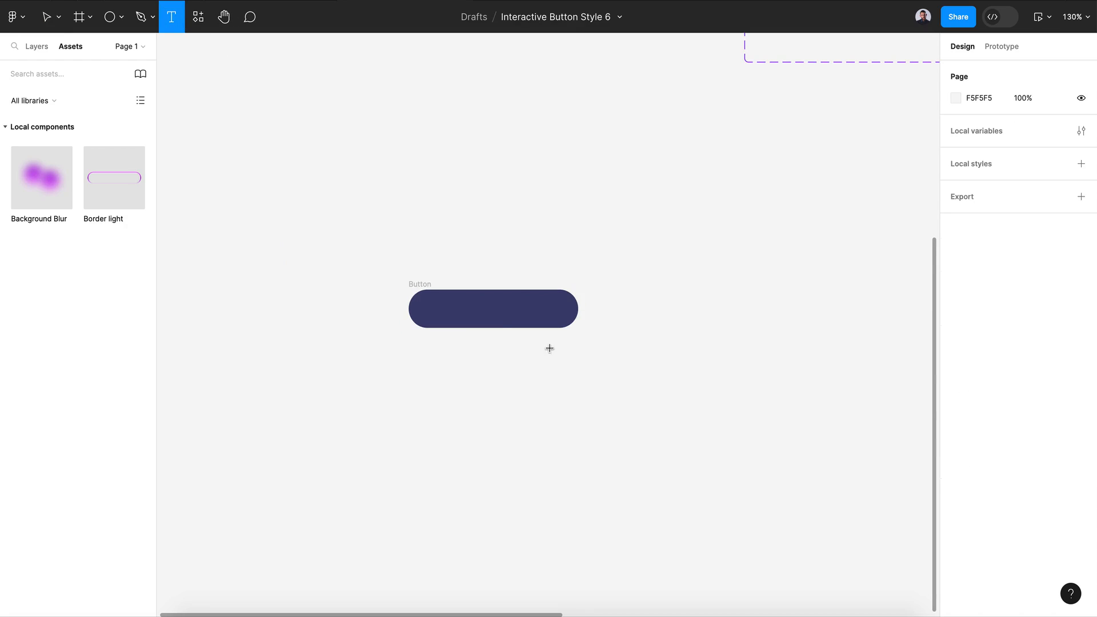
pyautogui.click(495, 304)
pyautogui.write('Awsome')
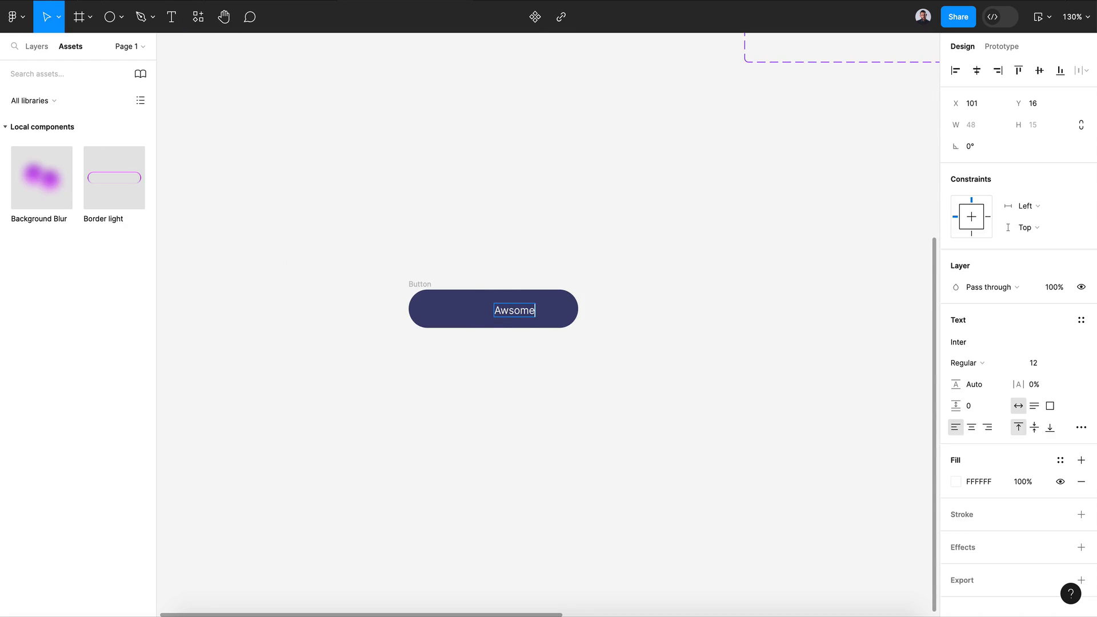
pyautogui.click(583, 502)
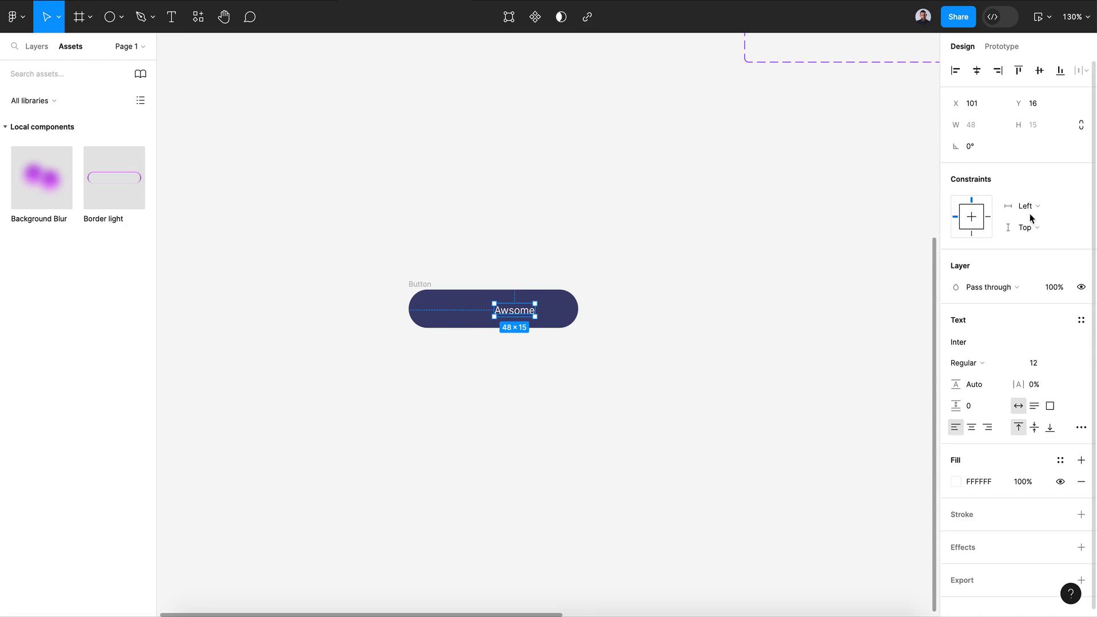
pyautogui.click(976, 70)
pyautogui.click(1039, 71)
# Set the button label's font size to 16 and its weight to Medium.
pyautogui.click(1032, 362)
pyautogui.click(1049, 421)
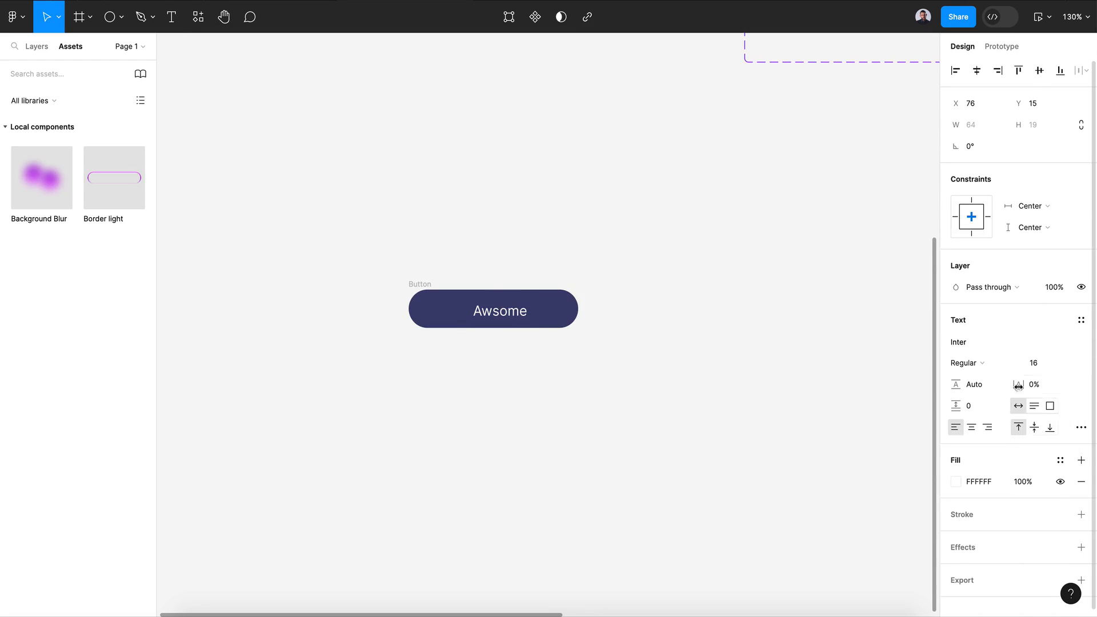
pyautogui.click(999, 364)
pyautogui.click(999, 382)
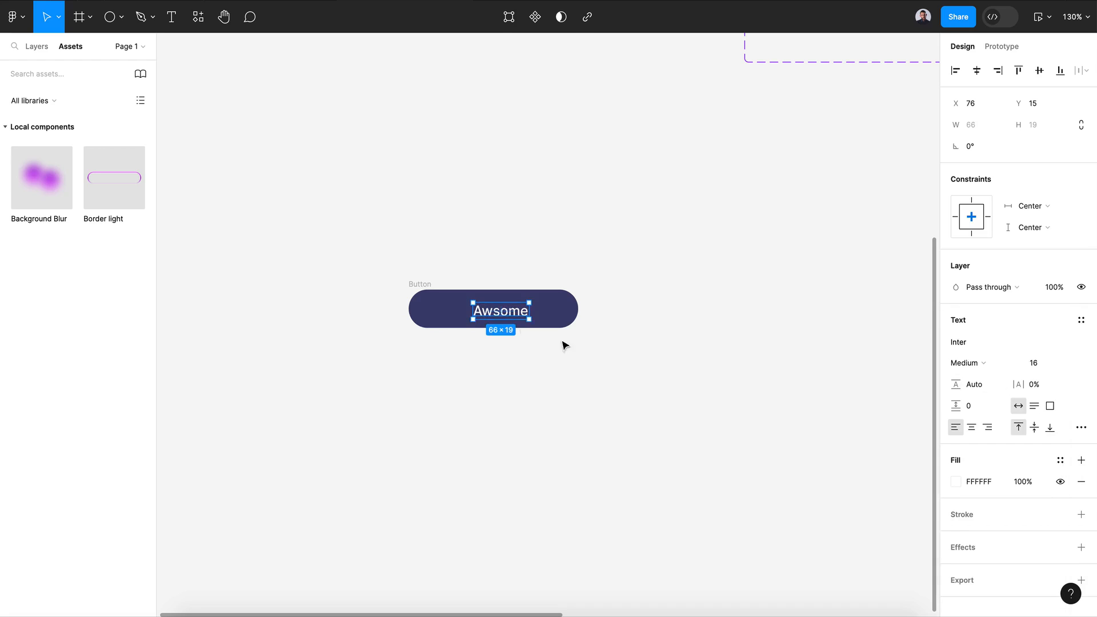
pyautogui.click(564, 346)
# Insert the tabler:planet icon into the button with a plugin and recolor it to FFFFFF.
pyautogui.click(200, 23)
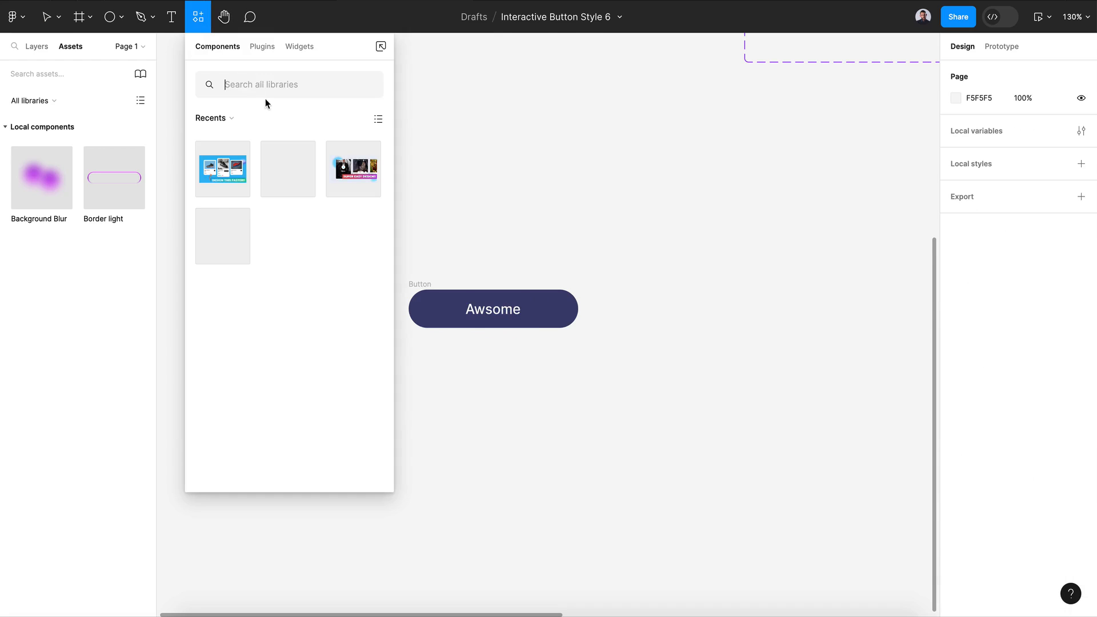
pyautogui.click(262, 45)
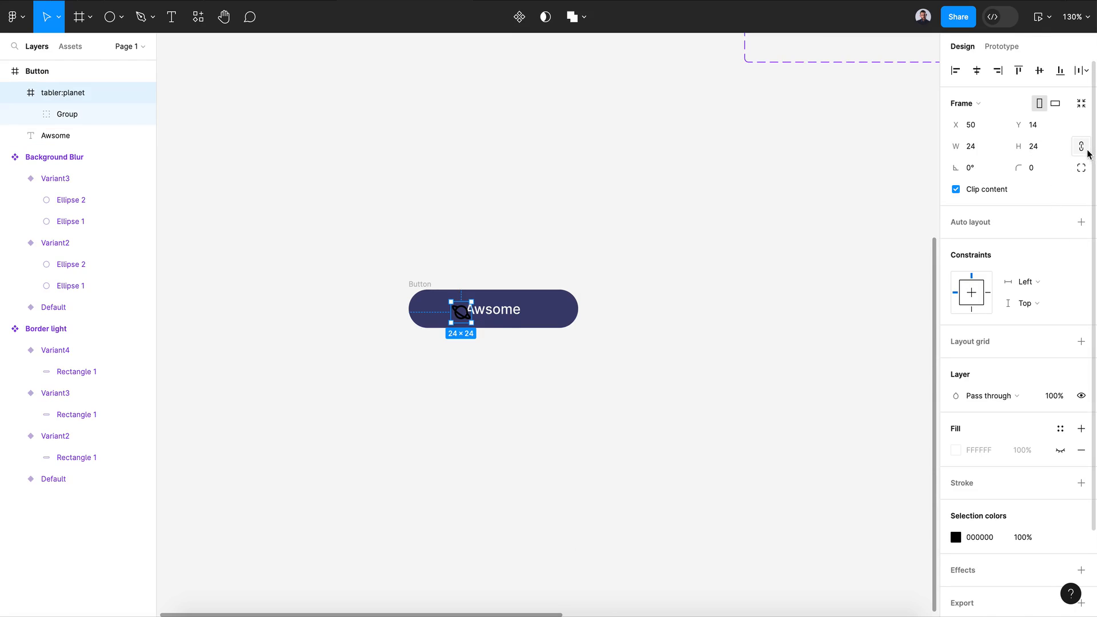
pyautogui.click(955, 537)
pyautogui.write('FFFFFF')
pyautogui.press('Return')
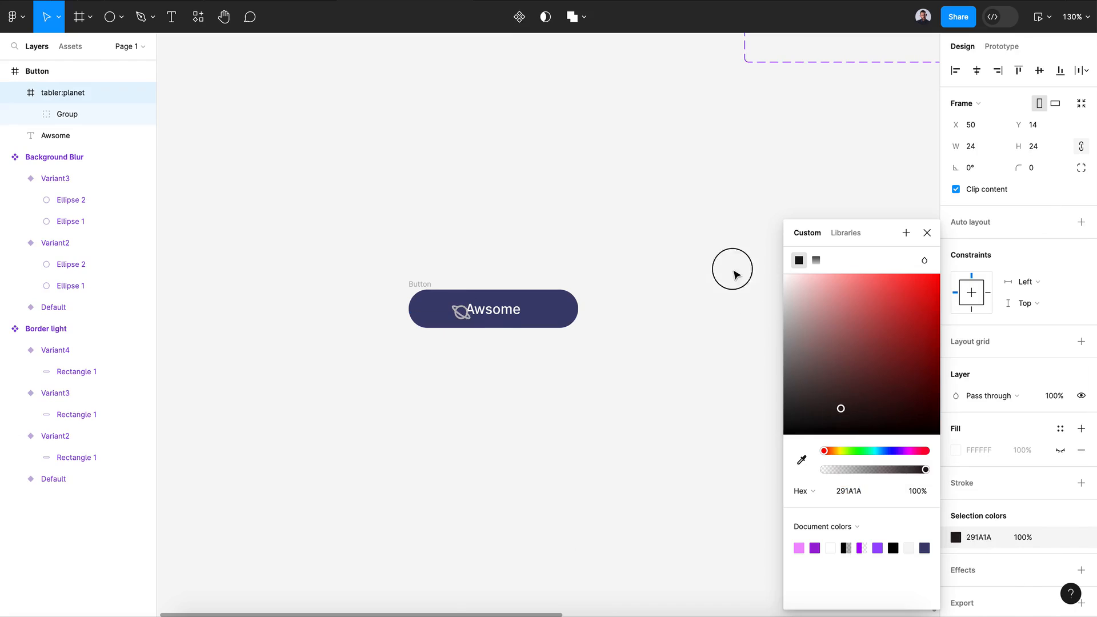
pyautogui.click(926, 233)
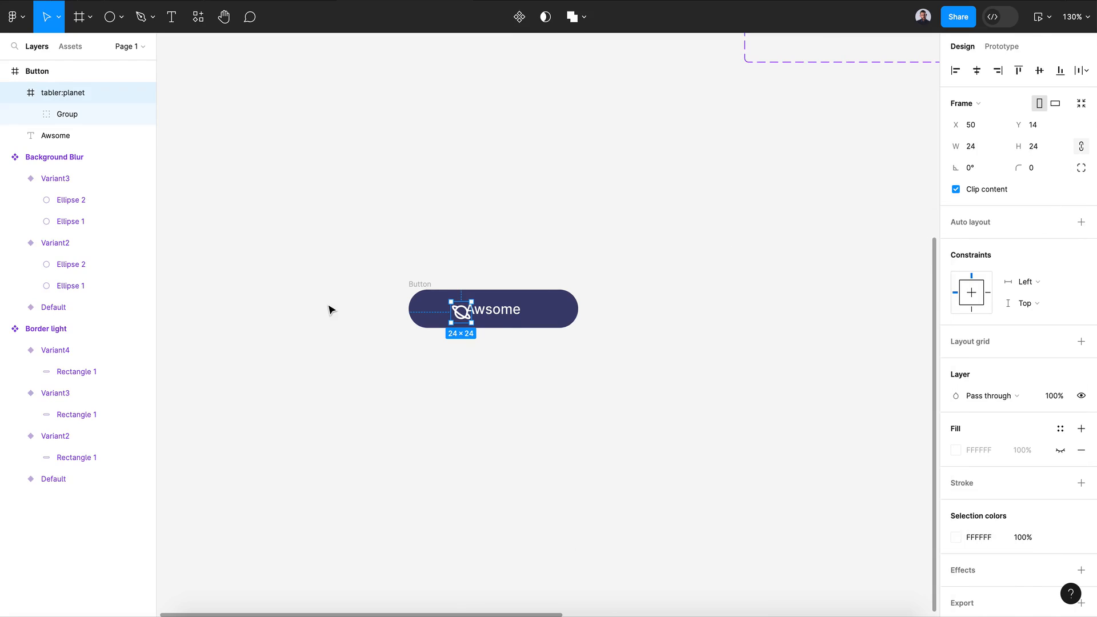
# Apply horizontal auto layout to the Button frame with centered content, and set its height to 44.
pyautogui.click(332, 308)
pyautogui.scroll(3, 343, 306)
pyautogui.click(449, 304)
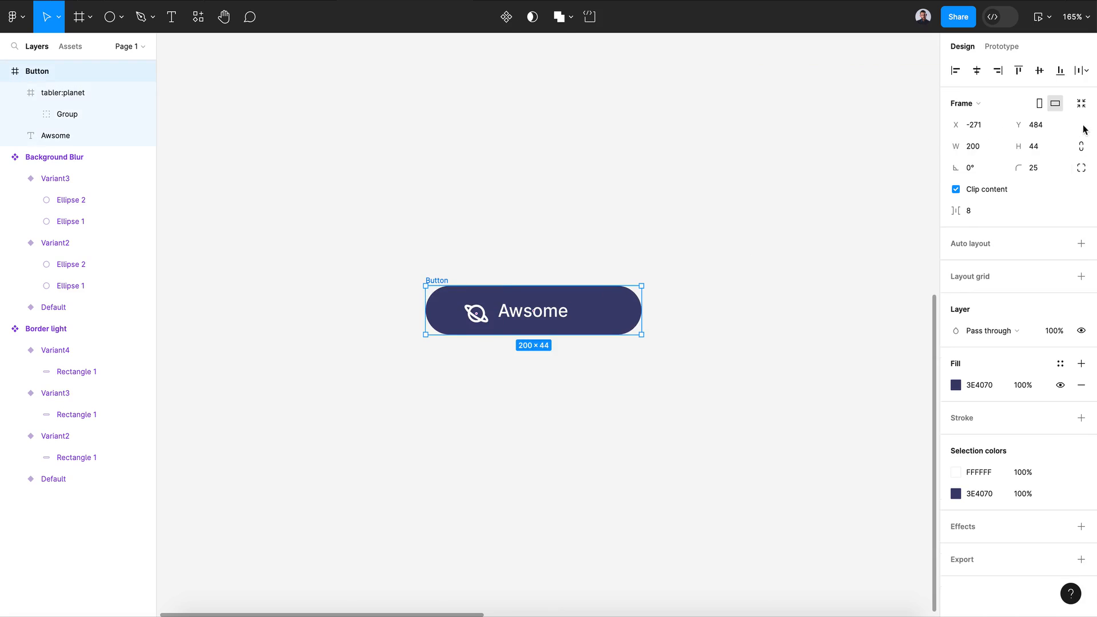
pyautogui.click(1080, 244)
pyautogui.click(1033, 279)
pyautogui.moveTo(955, 146); pyautogui.dragTo(1093, 114)
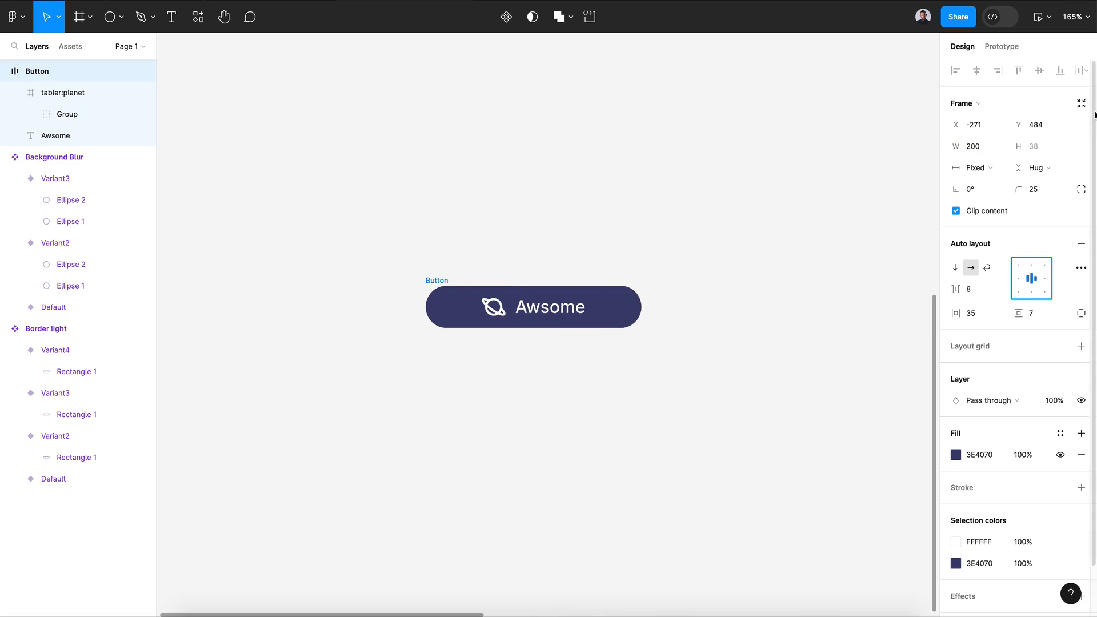
pyautogui.click(1045, 147)
pyautogui.write('44')
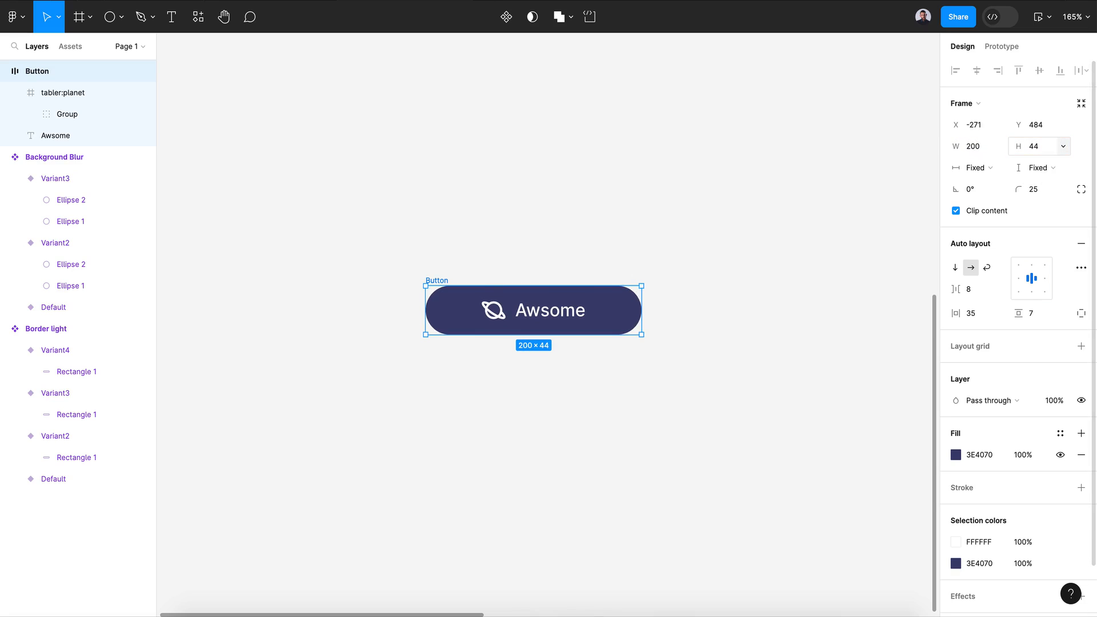
# Correct the spelling of the button label to "Awesome".
pyautogui.doubleClick(578, 286)
pyautogui.write('e')
pyautogui.press('Escape')
pyautogui.press('Escape')
pyautogui.scroll(5, 580, 254)
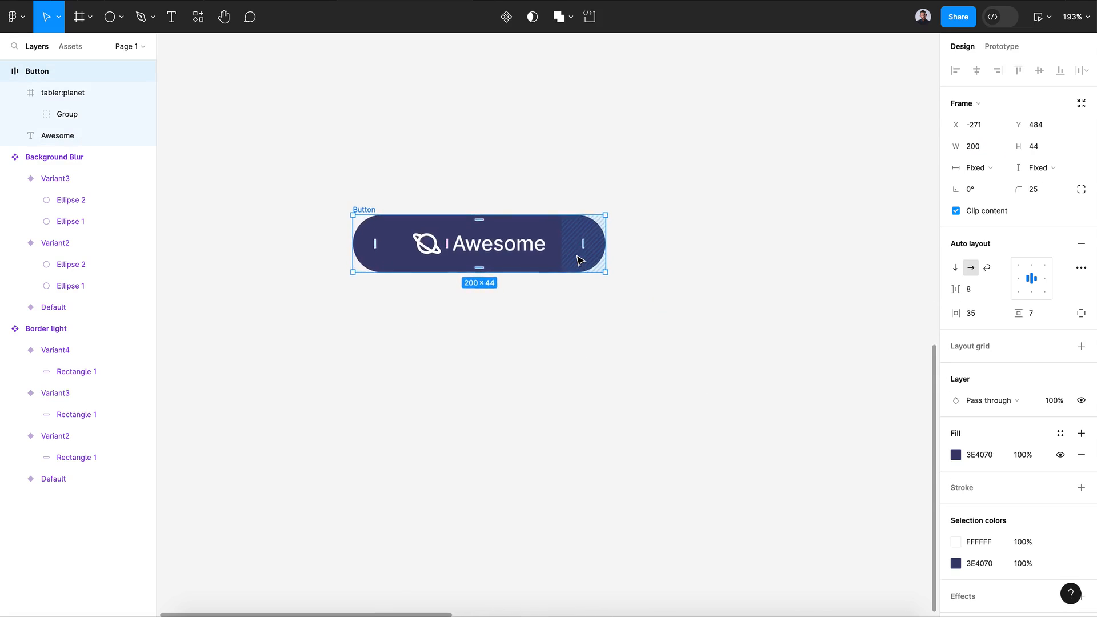
# Recolor the planet icon and the label together to the light gray E4E4E4.
pyautogui.click(430, 255)
pyautogui.keyDown('shift'); pyautogui.click(407, 256); pyautogui.keyUp('shift')
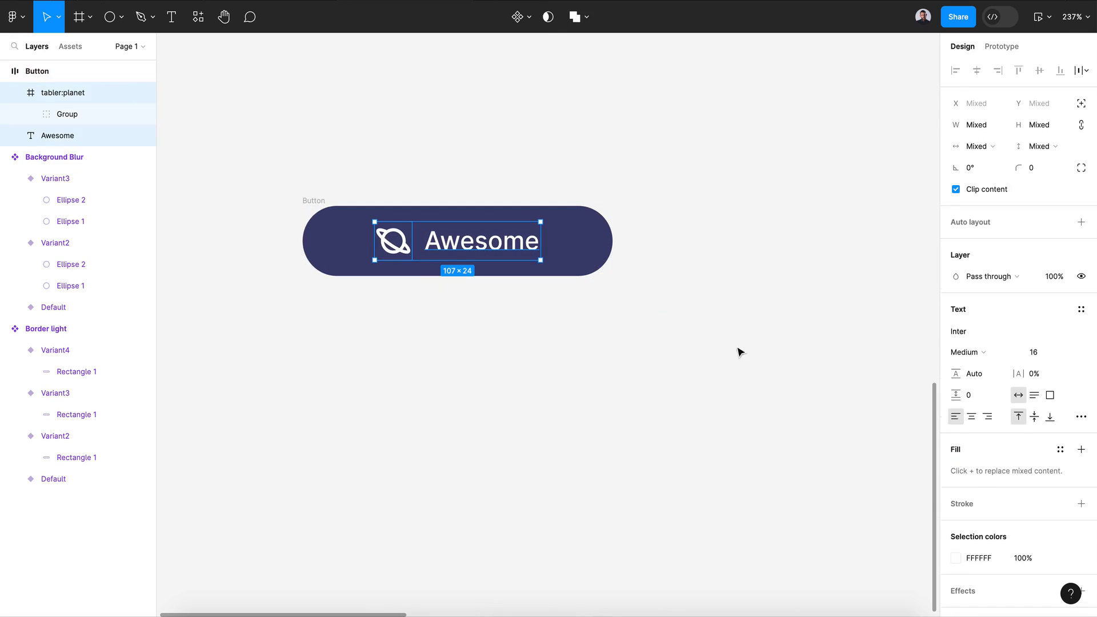
pyautogui.click(956, 505)
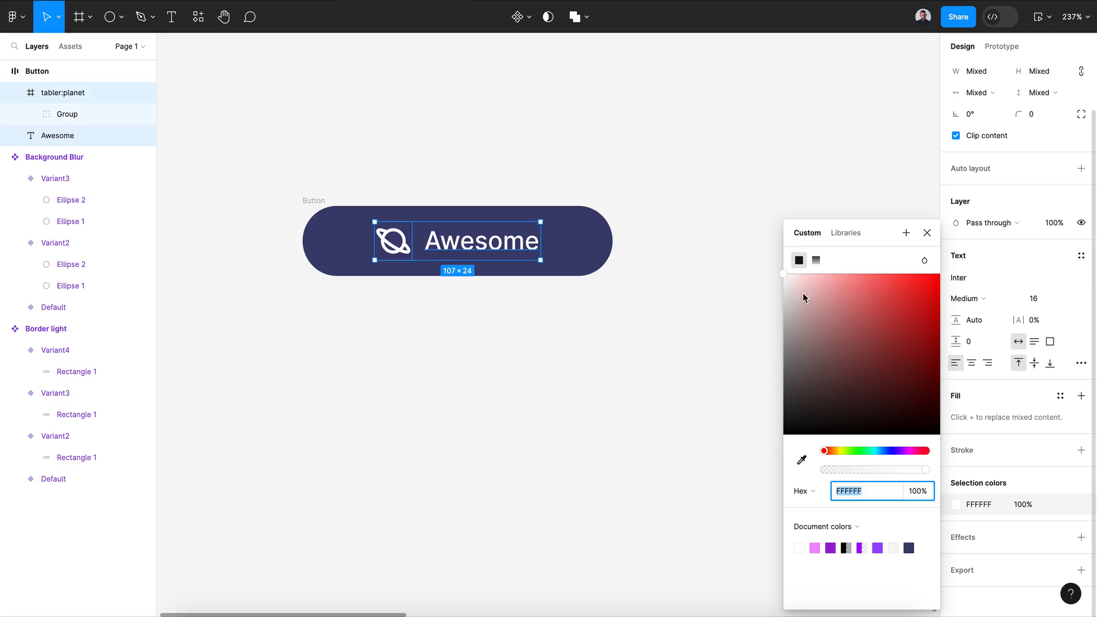
pyautogui.moveTo(803, 297); pyautogui.dragTo(768, 290)
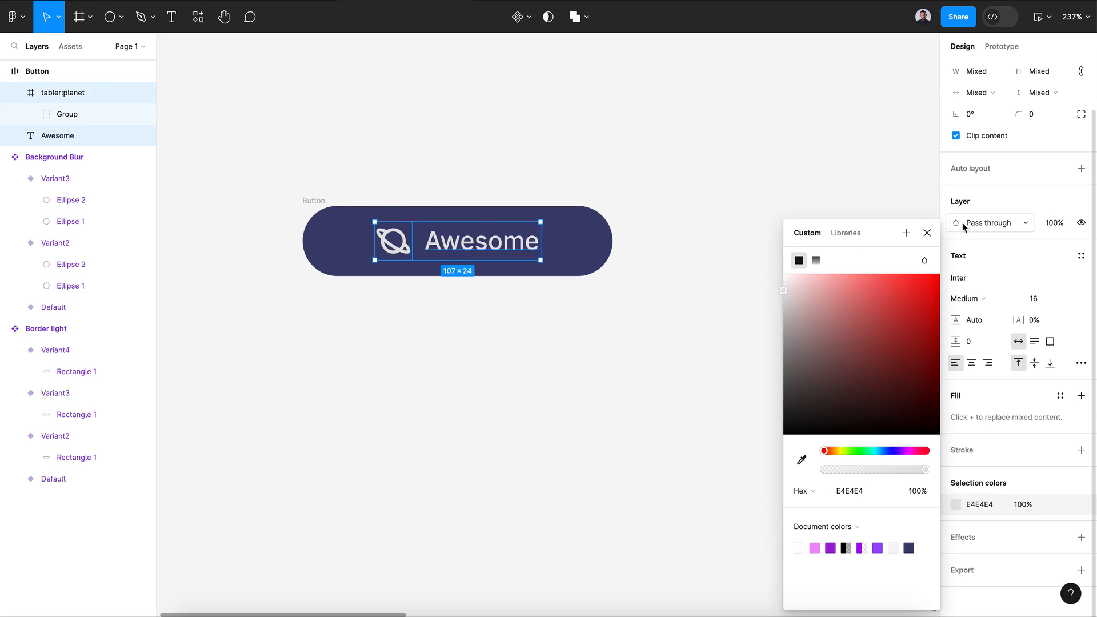
pyautogui.click(579, 330)
# Convert the Button frame into a component and add a second variant to it.
pyautogui.hscroll(-1, 579, 330)
pyautogui.scroll(-1, 578, 329)
pyautogui.scroll(-2, 578, 331)
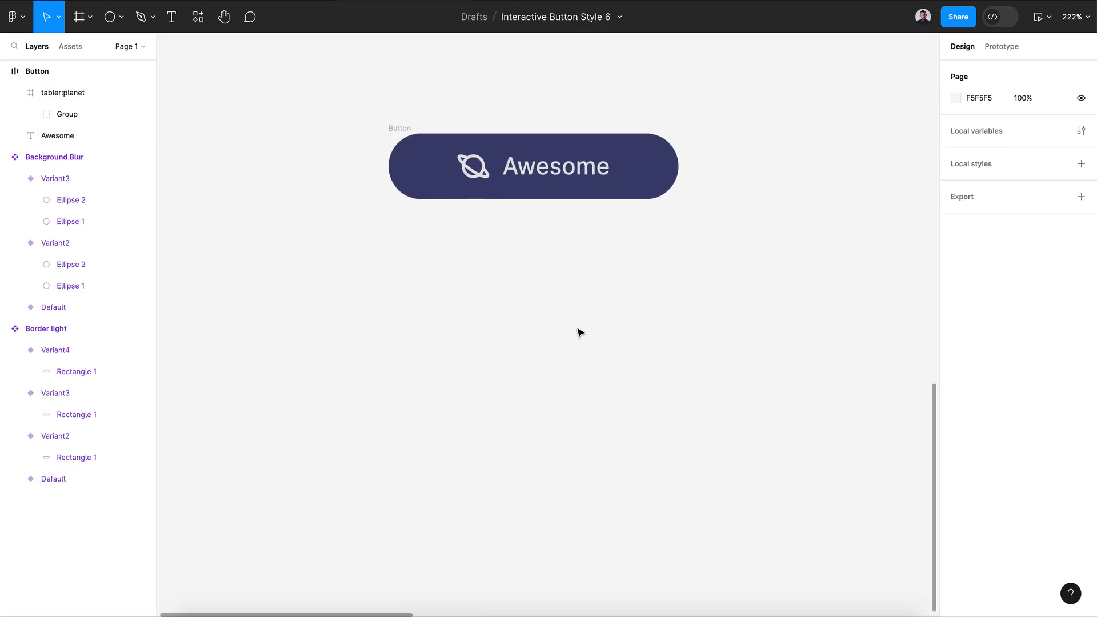
pyautogui.scroll(-1, 578, 331)
pyautogui.click(444, 179)
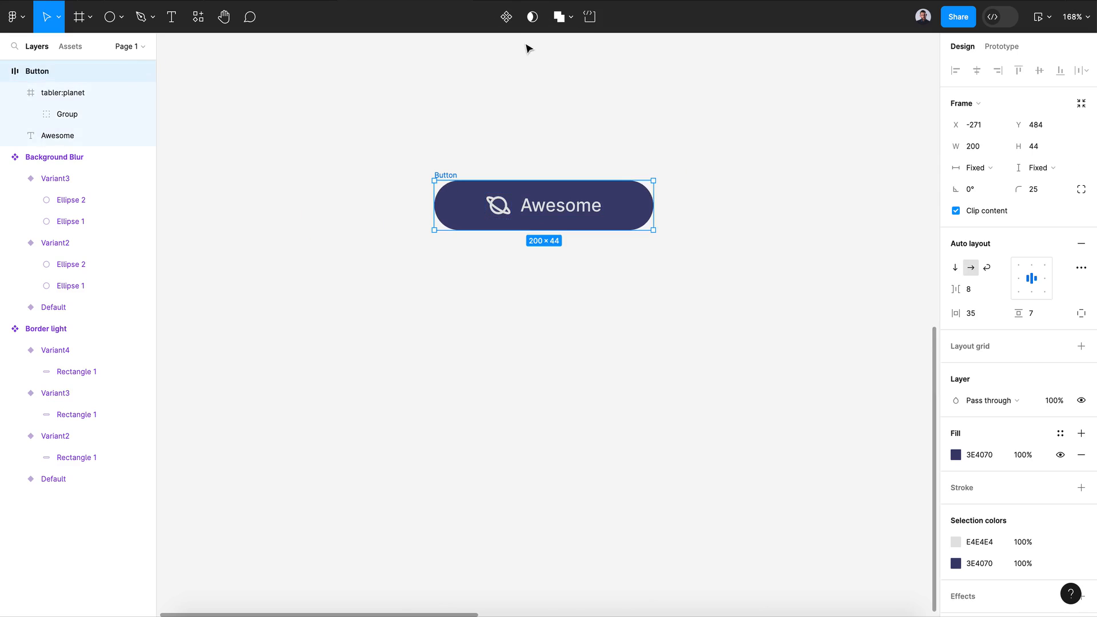
pyautogui.click(506, 17)
pyautogui.click(506, 18)
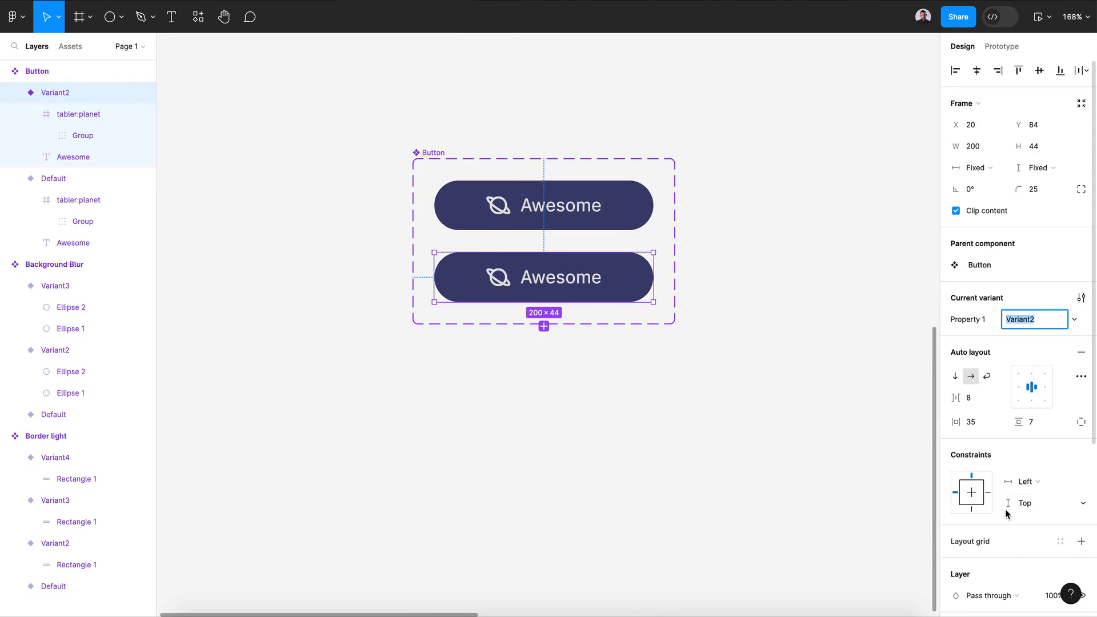
# Add a drop shadow effect to the second Button variant.
pyautogui.scroll(-5, 1006, 509)
pyautogui.click(1081, 537)
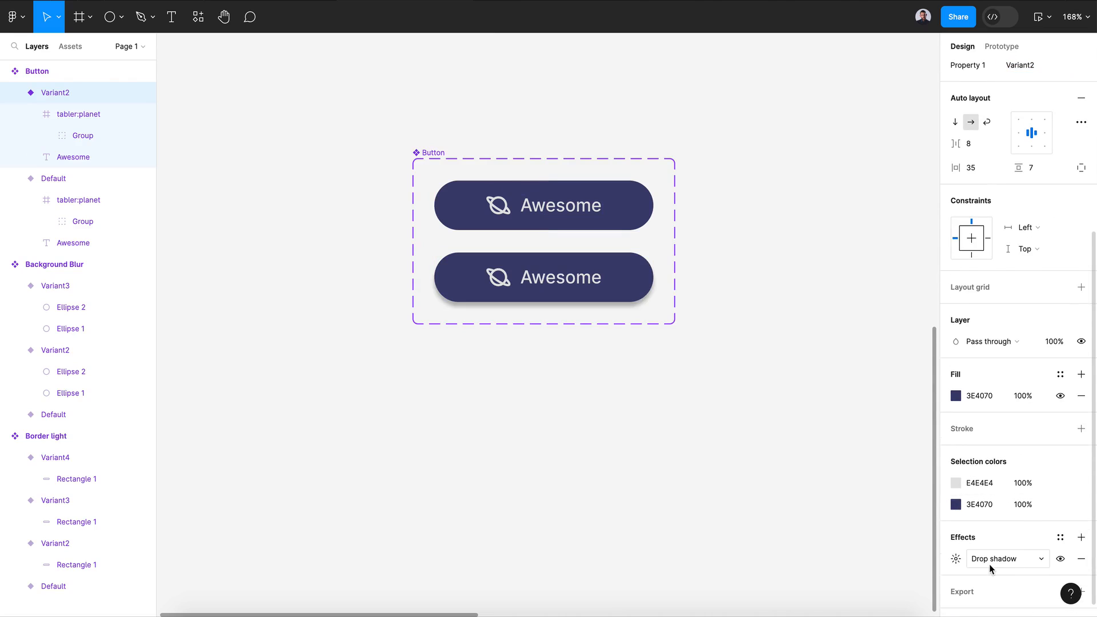
pyautogui.click(991, 562)
pyautogui.click(991, 563)
# Color the second variant's drop shadow bright magenta DE51F5 at 50% opacity.
pyautogui.click(955, 558)
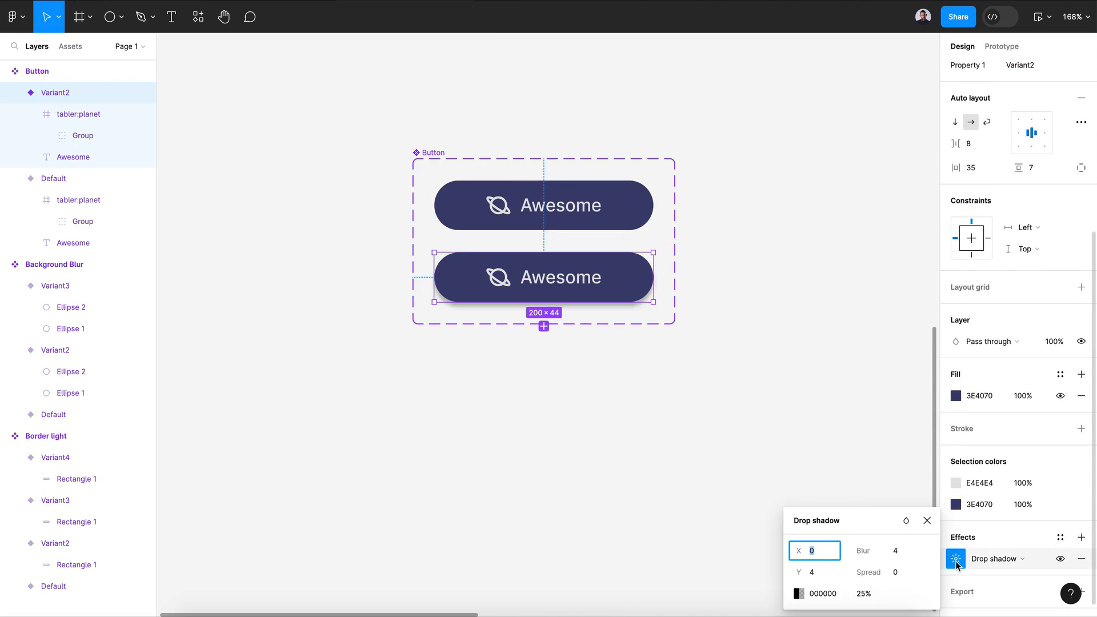
pyautogui.click(798, 593)
pyautogui.click(642, 547)
pyautogui.moveTo(706, 297); pyautogui.dragTo(731, 279)
pyautogui.click(865, 594)
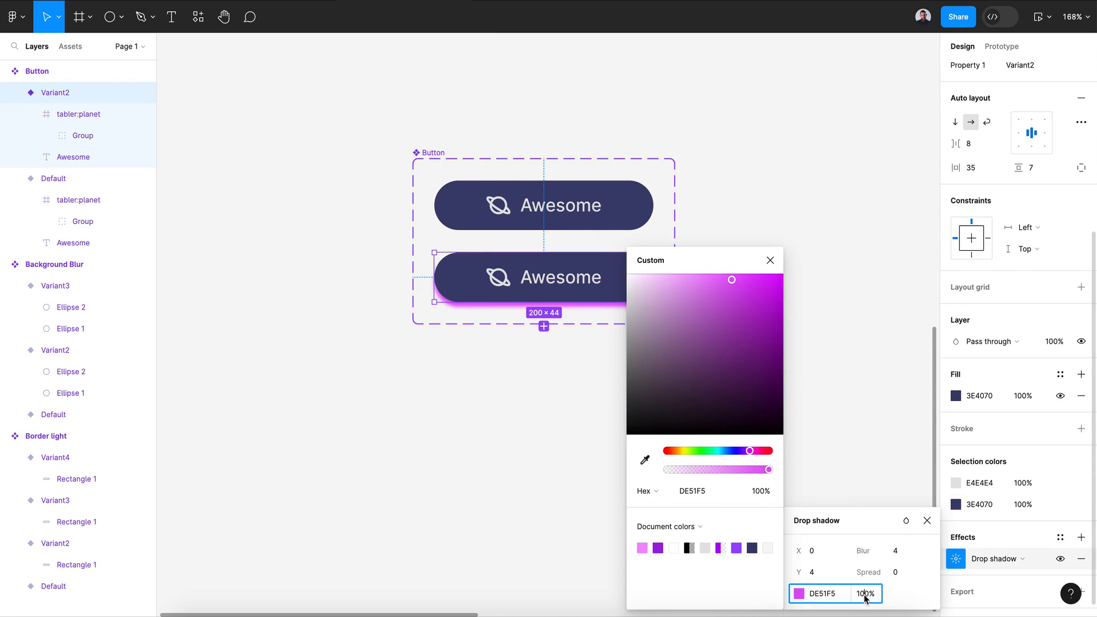
pyautogui.moveTo(864, 594); pyautogui.dragTo(839, 594)
pyautogui.write('5')
pyautogui.press('Return')
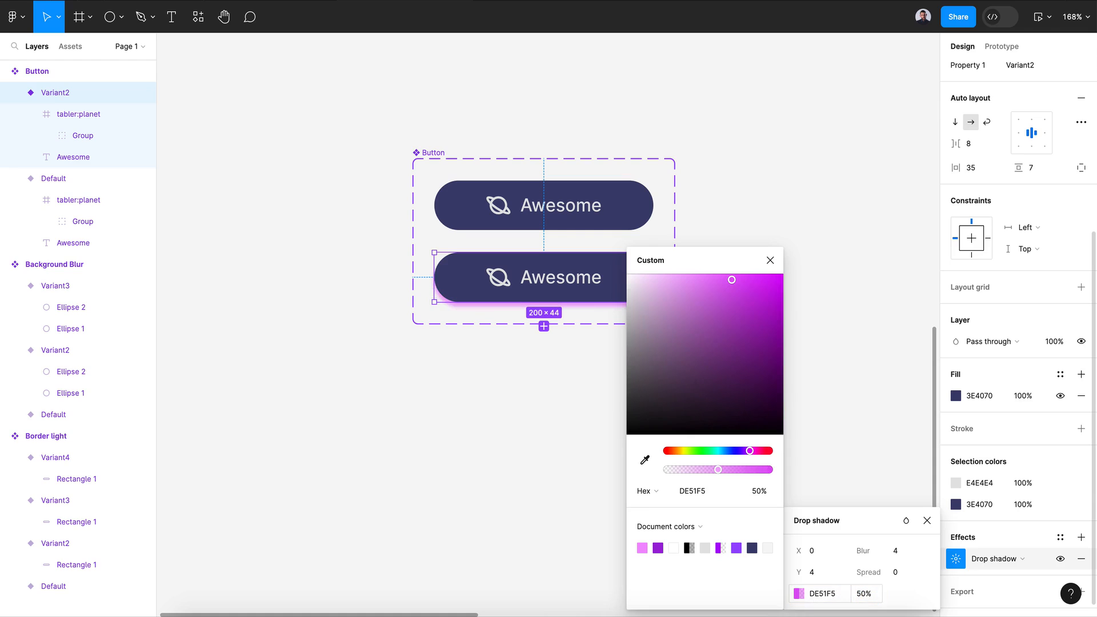
pyautogui.click(770, 260)
# Set the drop shadow's blur to 20 and its Y offset to 0.
pyautogui.moveTo(864, 551); pyautogui.dragTo(1072, 568)
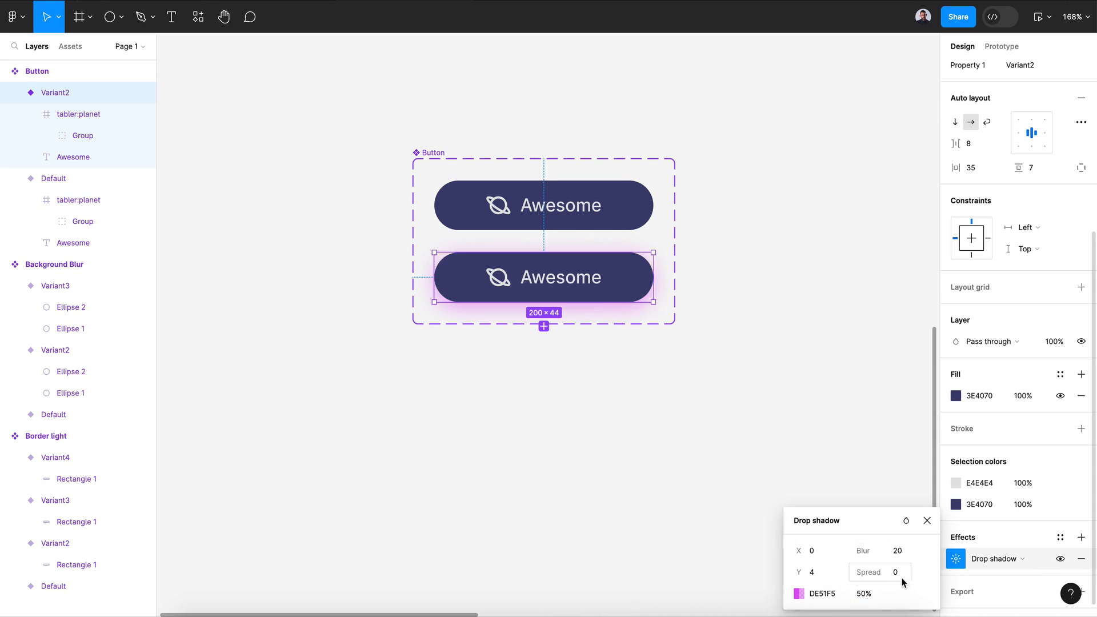
pyautogui.click(812, 574)
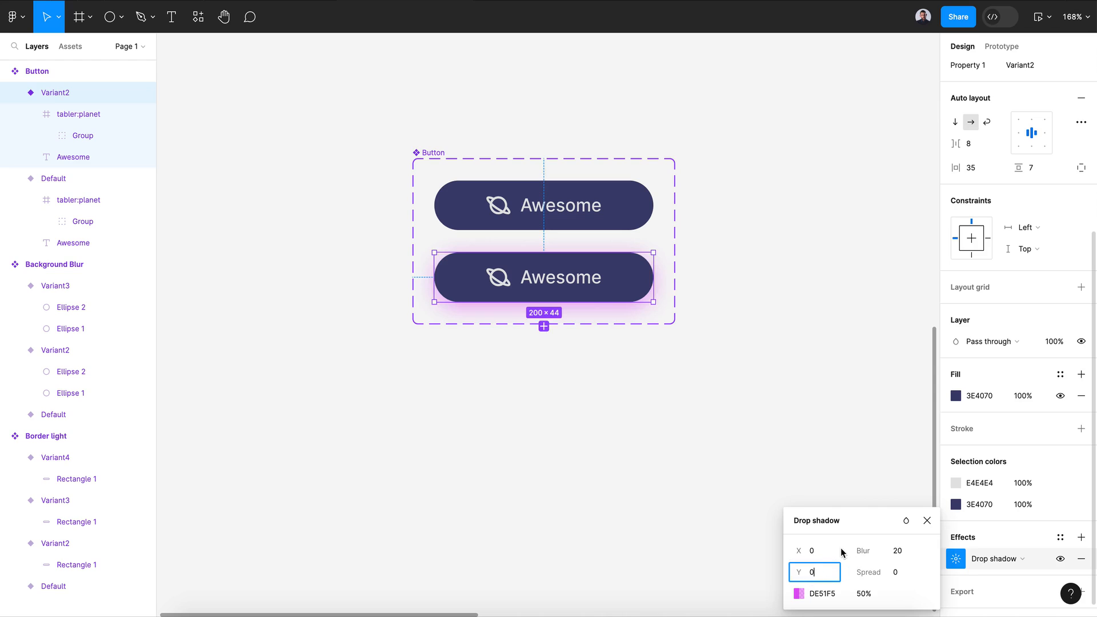
pyautogui.click(783, 437)
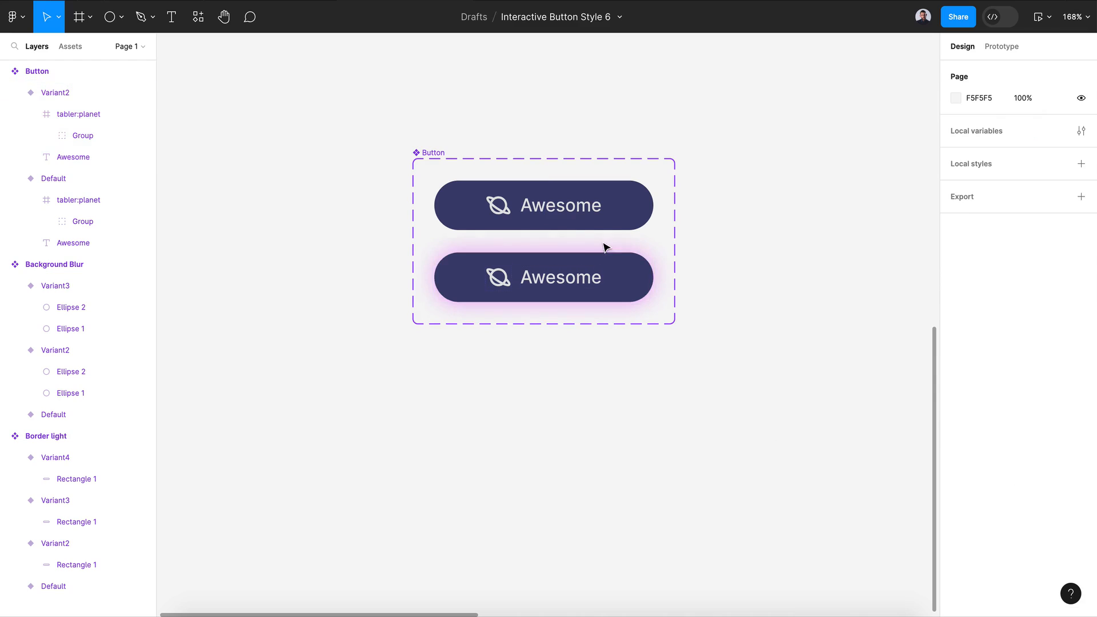
# Place an instance of the Background Blur component inside the second Button variant and show the layer list.
pyautogui.click(70, 44)
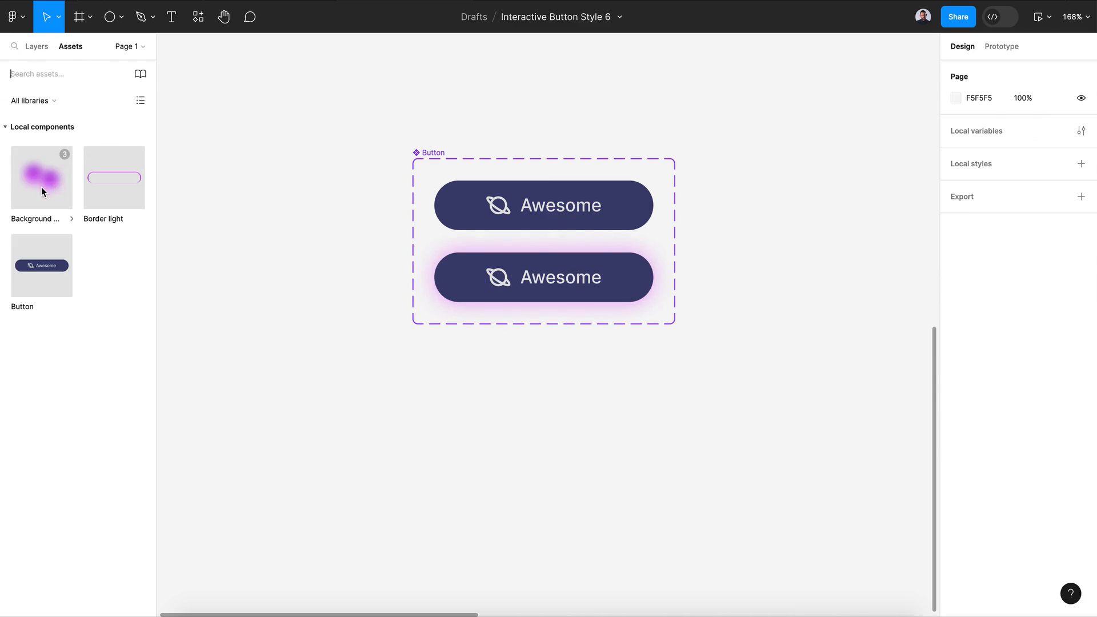
pyautogui.moveTo(41, 187); pyautogui.dragTo(524, 288)
pyautogui.click(37, 46)
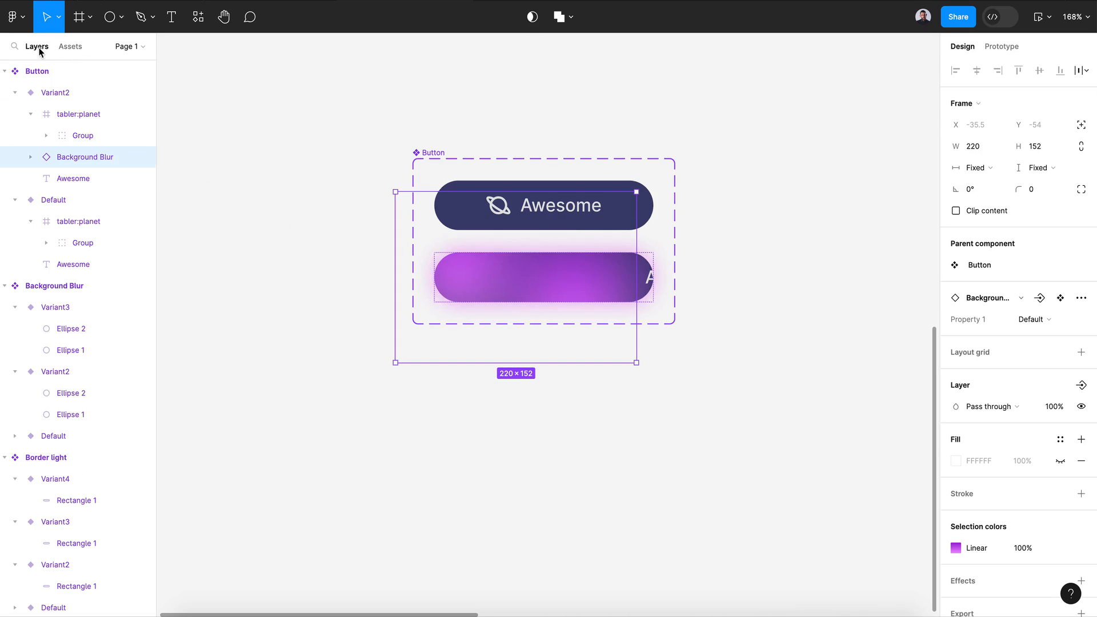
# Give the Background Blur instance in the second Button variant absolute position and order it behind the planet icon and label.
pyautogui.click(1080, 129)
pyautogui.click(65, 183)
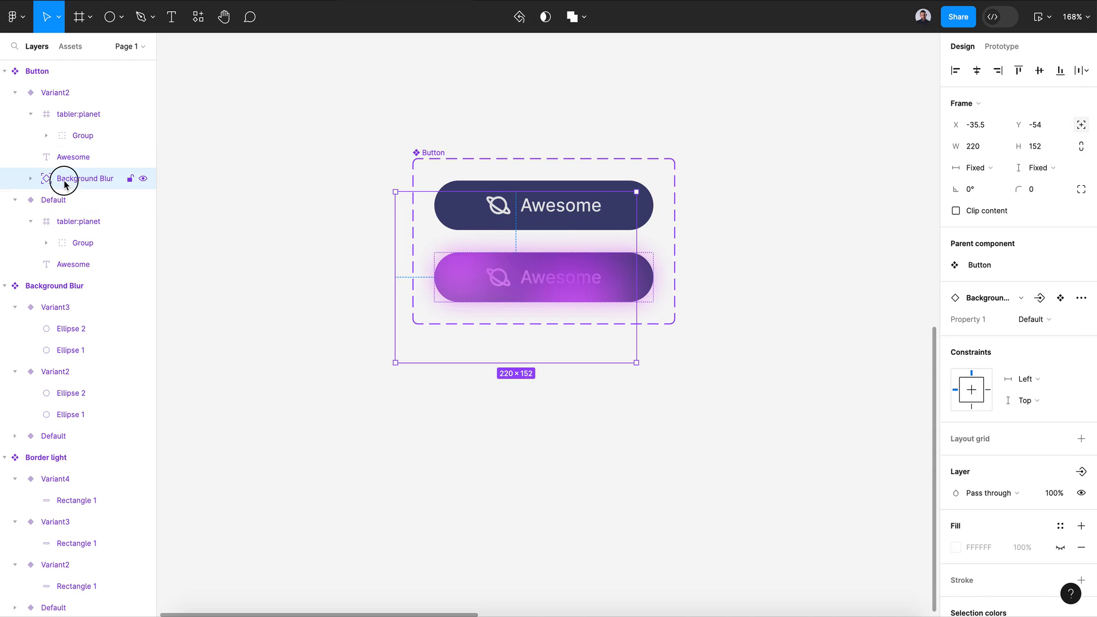
pyautogui.moveTo(65, 183); pyautogui.dragTo(64, 108)
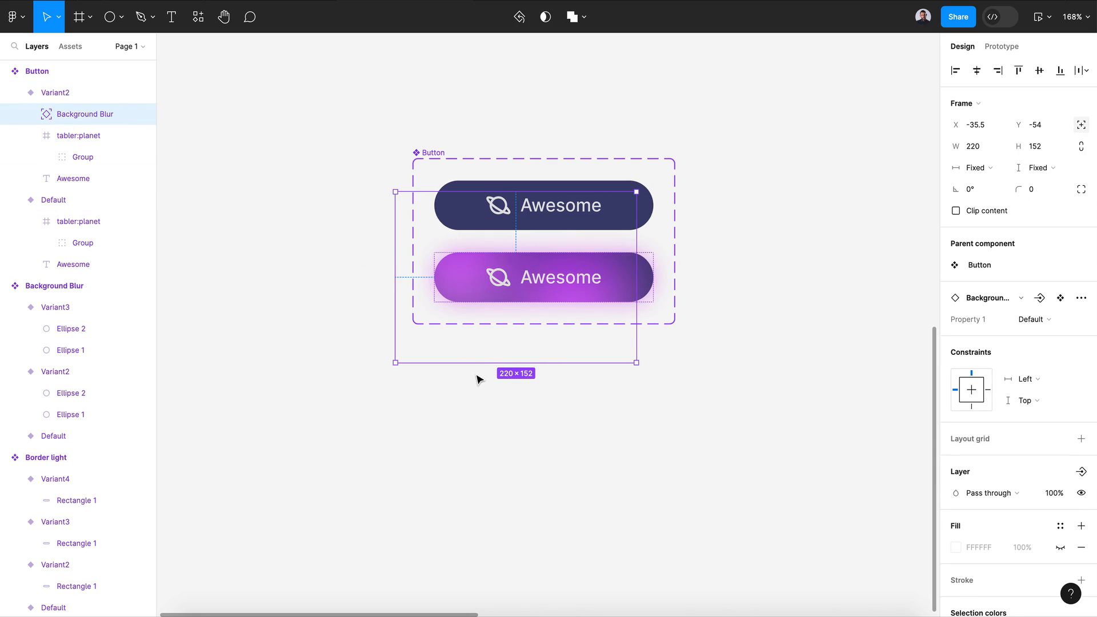
# Scale the Background Blur instance down to about 132 × 91 and move it to X 46, Y -24 within the second variant.
pyautogui.press('k')
pyautogui.moveTo(426, 361); pyautogui.dragTo(482, 316)
pyautogui.hotkey('shift', 'Right')
pyautogui.hotkey('shift', 'Right')
pyautogui.hotkey('shift', 'Right')
pyautogui.hotkey('shift', 'Down')
pyautogui.hotkey('shift', 'Down')
pyautogui.hotkey('shift', 'Down')
pyautogui.hotkey('shift', 'Down')
pyautogui.click(1081, 243)
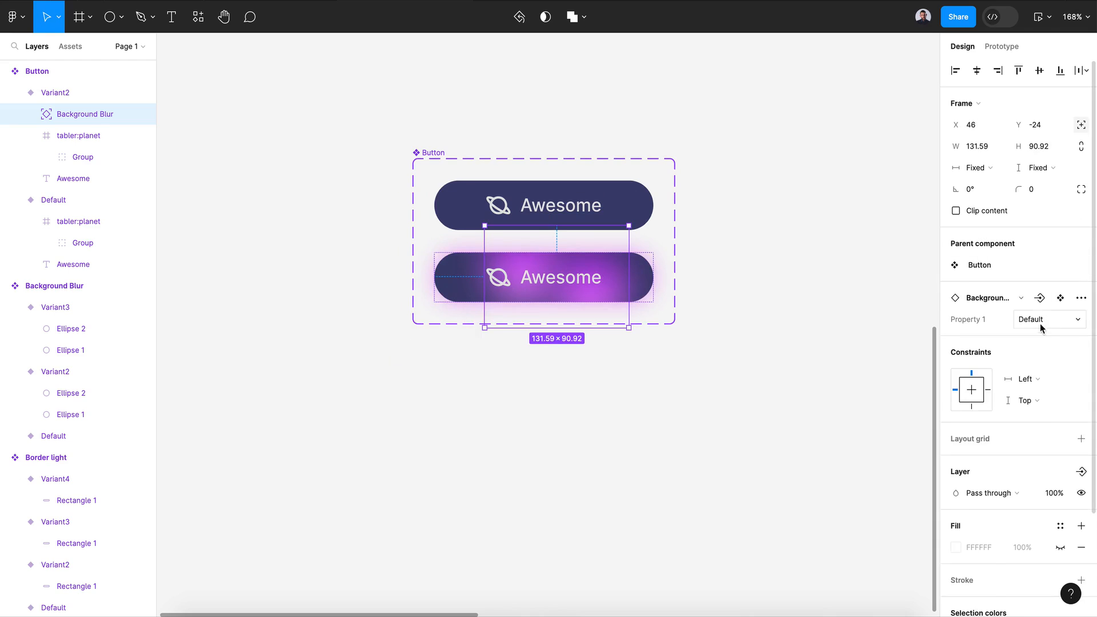
# Lower the layer opacity of the second variant's Background Blur instance to soften its glow.
pyautogui.scroll(-1, 1039, 323)
pyautogui.scroll(-2, 1048, 370)
pyautogui.click(1054, 416)
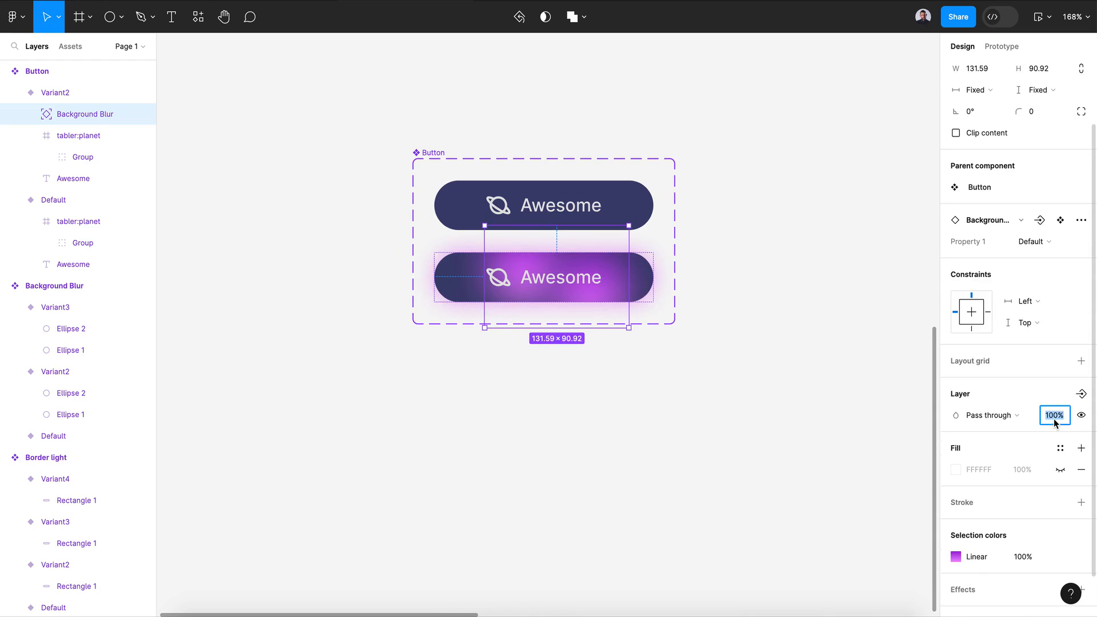
pyautogui.moveTo(1053, 418); pyautogui.dragTo(1039, 421)
pyautogui.write('4')
pyautogui.press('Return')
# Change the color of the second variant's planet icon and "Awesome" text to white FFFFFF.
pyautogui.click(532, 277)
pyautogui.keyDown('shift'); pyautogui.click(504, 279); pyautogui.keyUp('shift')
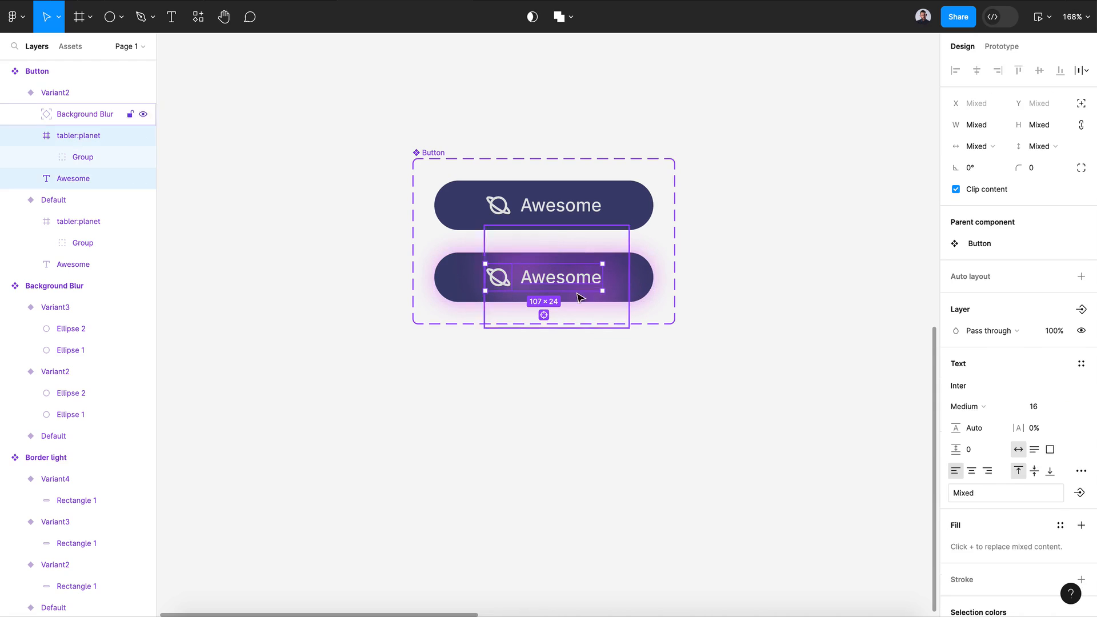
pyautogui.scroll(-3, 1041, 516)
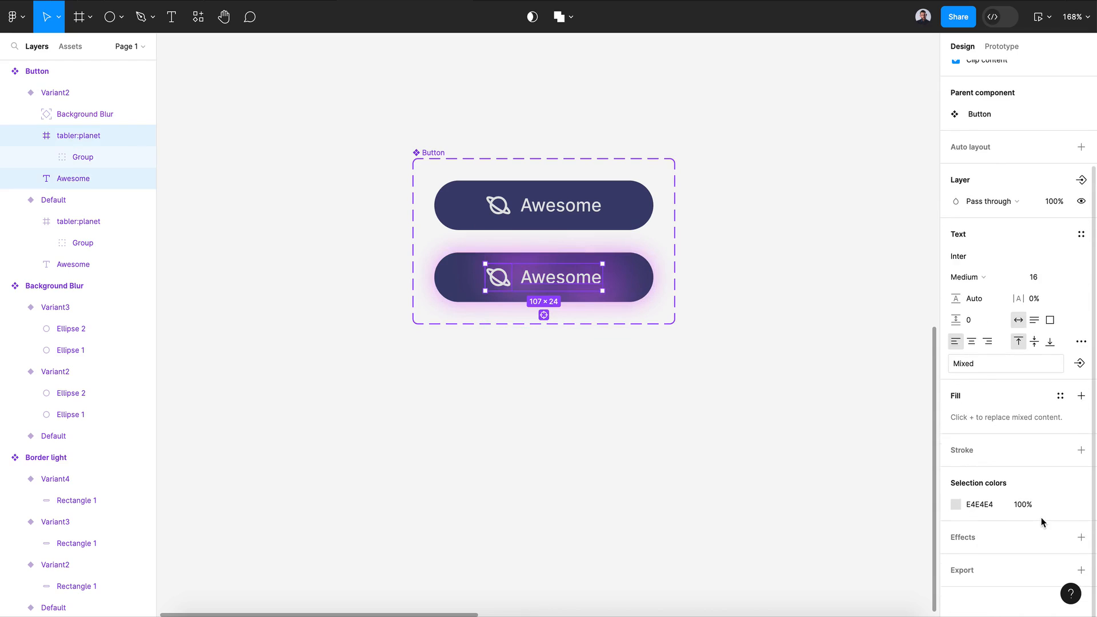
pyautogui.click(955, 504)
pyautogui.click(783, 293)
pyautogui.moveTo(783, 293); pyautogui.dragTo(782, 274)
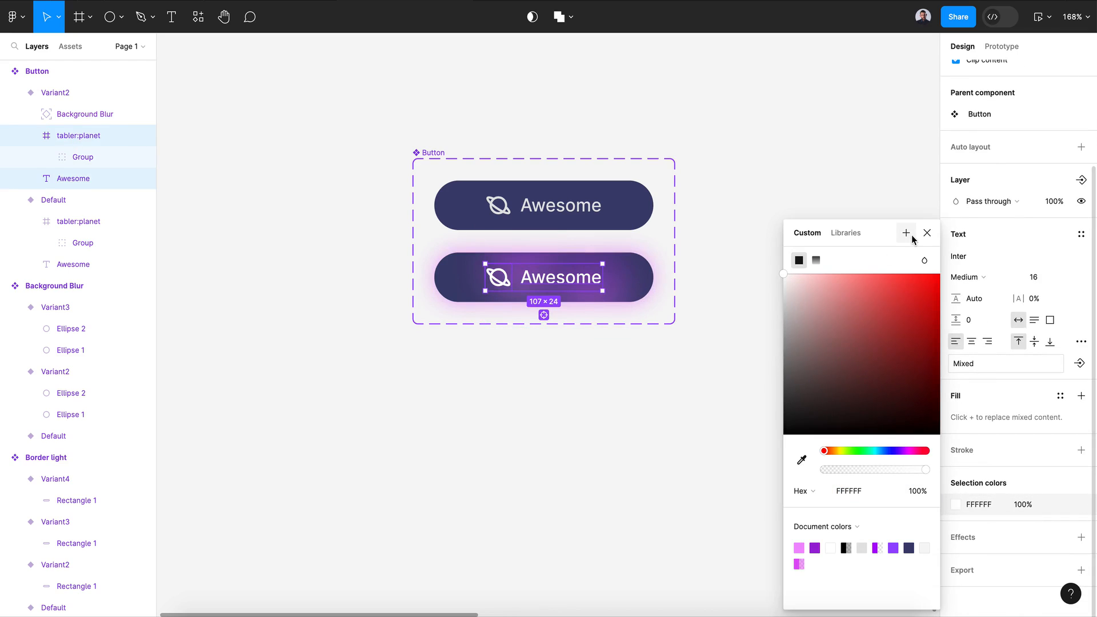
pyautogui.click(926, 233)
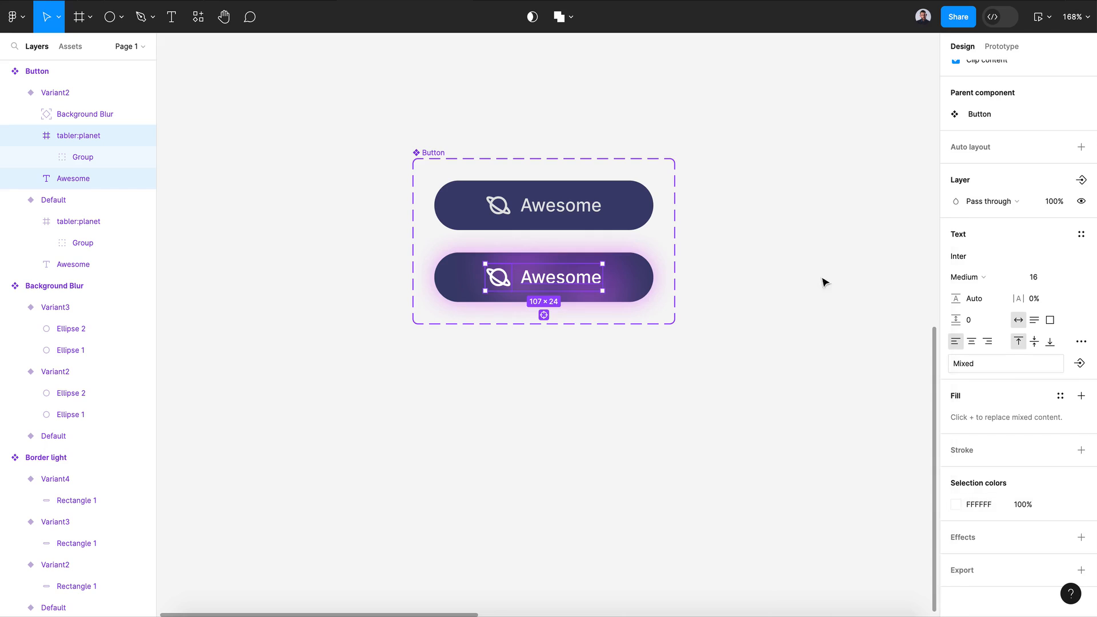
# Add a third variant to the Button component based on the glowing second variant.
pyautogui.click(642, 392)
pyautogui.scroll(2, 641, 392)
pyautogui.click(594, 321)
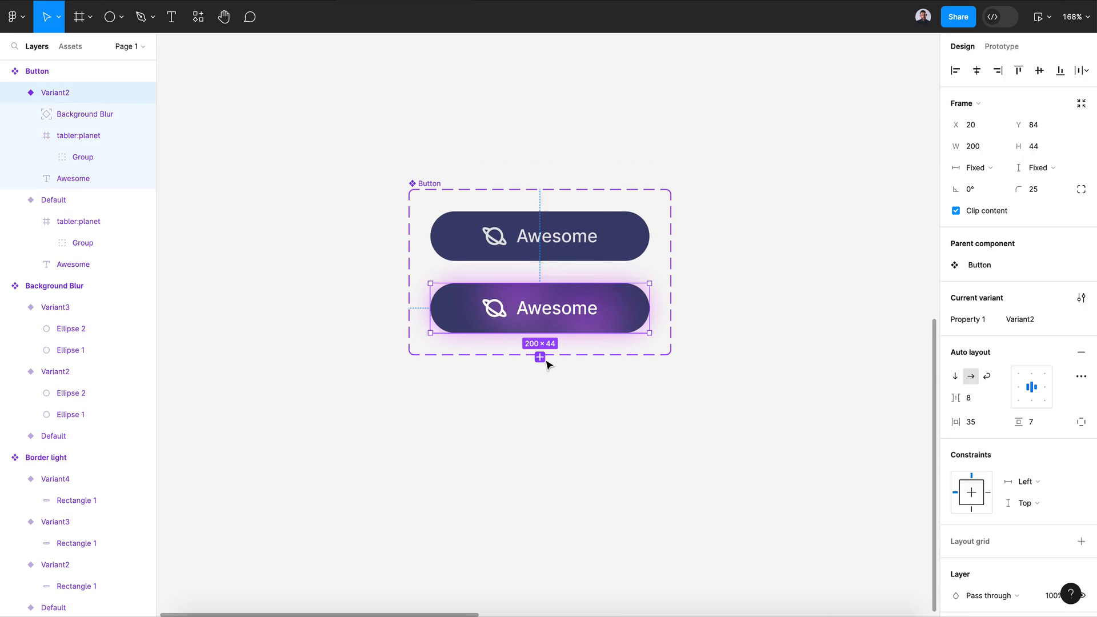
pyautogui.click(540, 357)
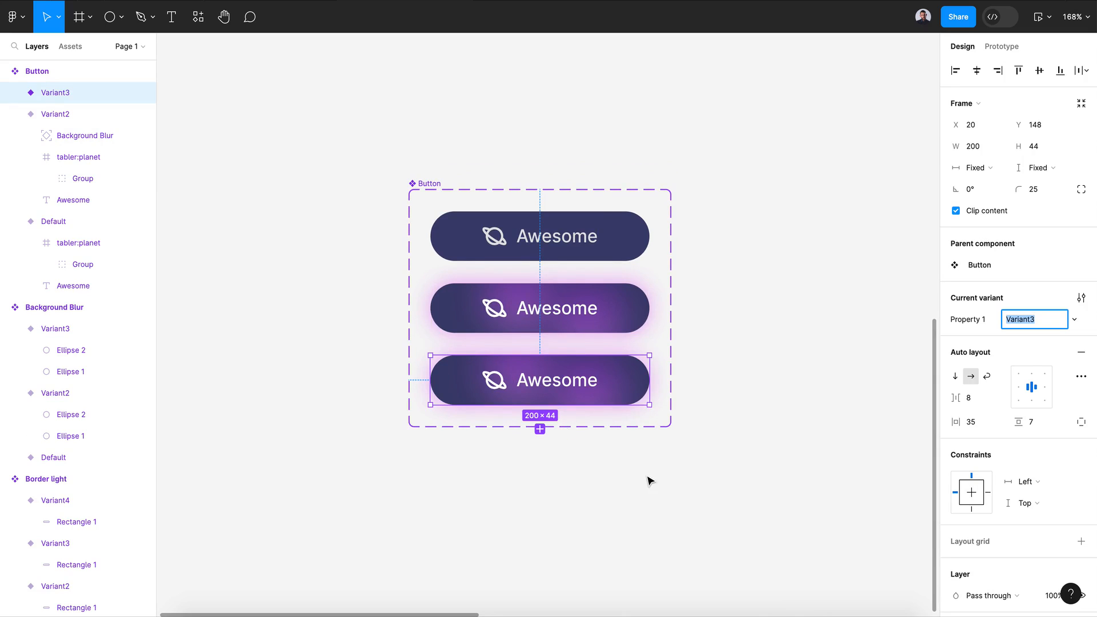
# Place a Border light instance in the third Button variant with absolute position, centered horizontally and vertically on the button.
pyautogui.hscroll(1, 647, 481)
pyautogui.scroll(-1, 647, 481)
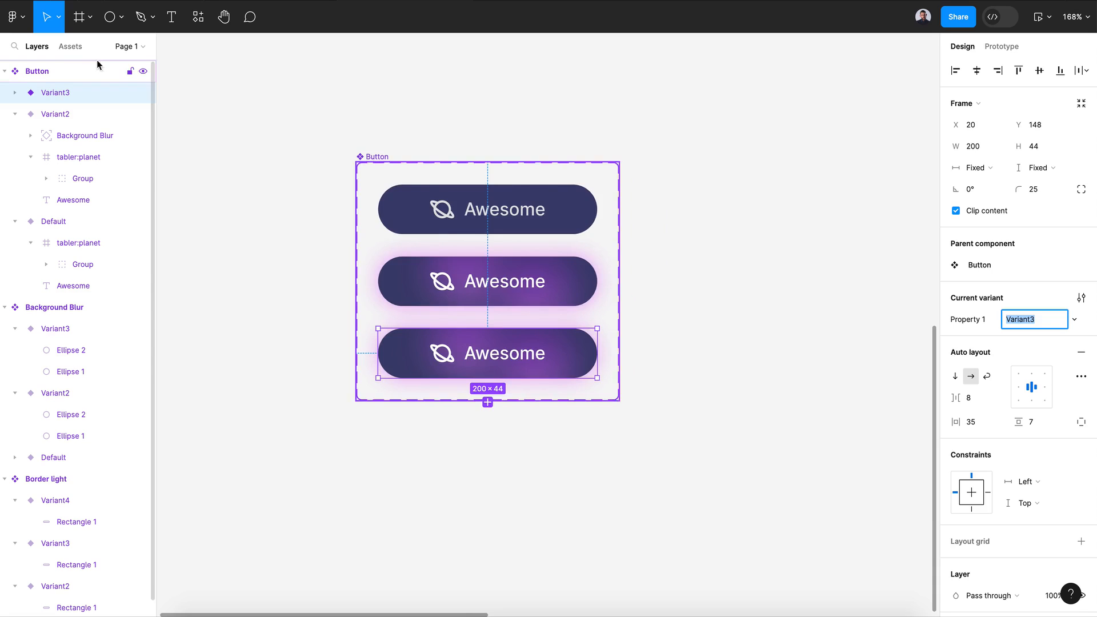
pyautogui.click(73, 47)
pyautogui.moveTo(104, 181); pyautogui.dragTo(432, 361)
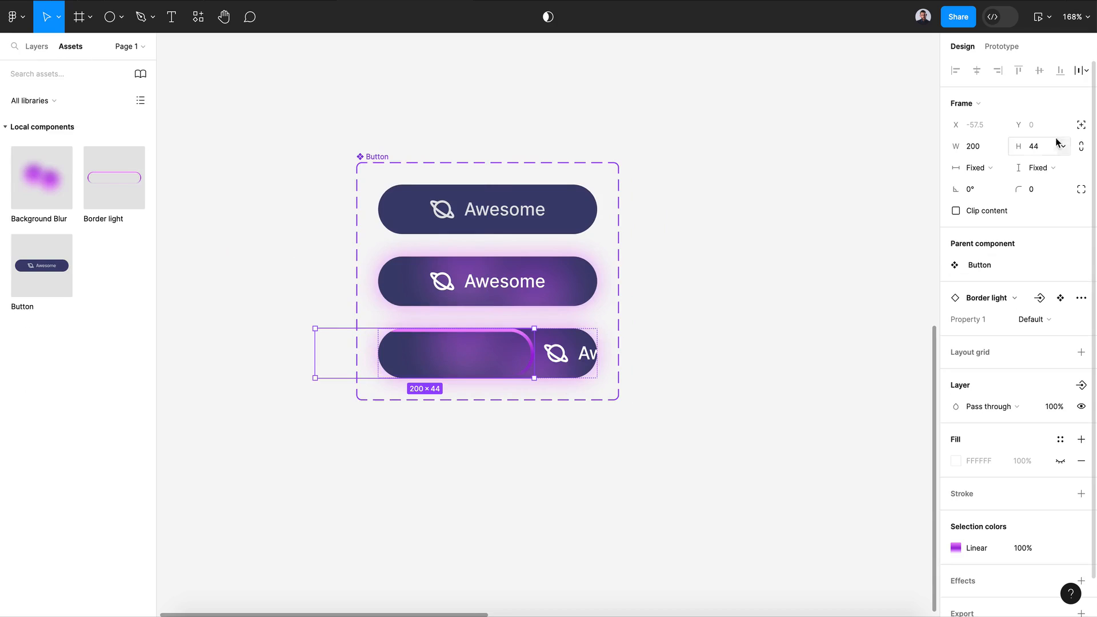
pyautogui.click(1077, 127)
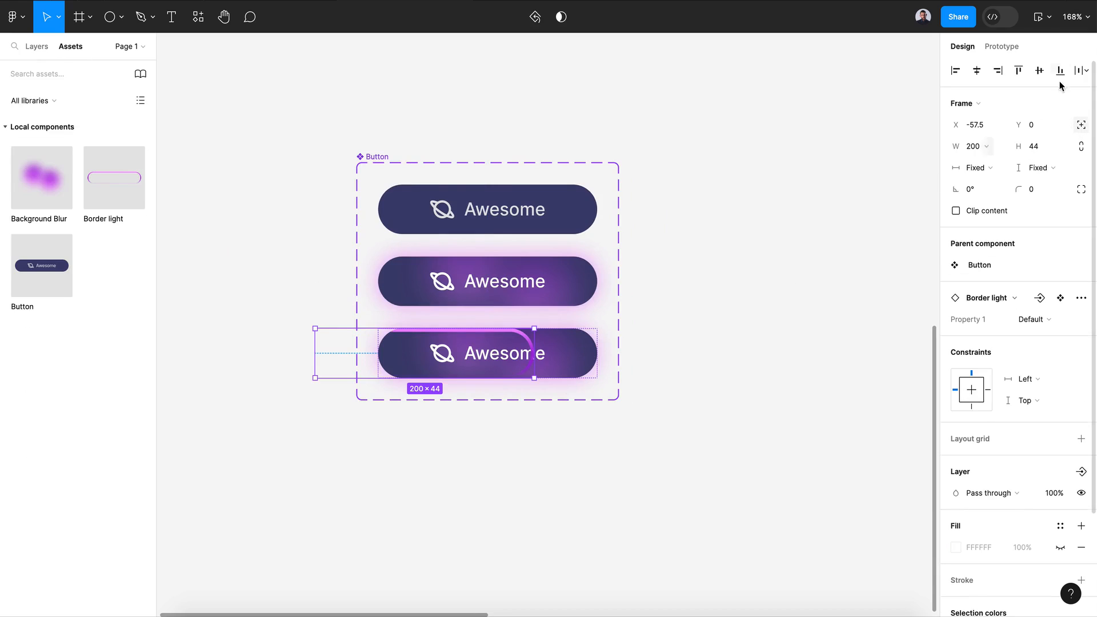
pyautogui.click(976, 70)
pyautogui.click(1039, 70)
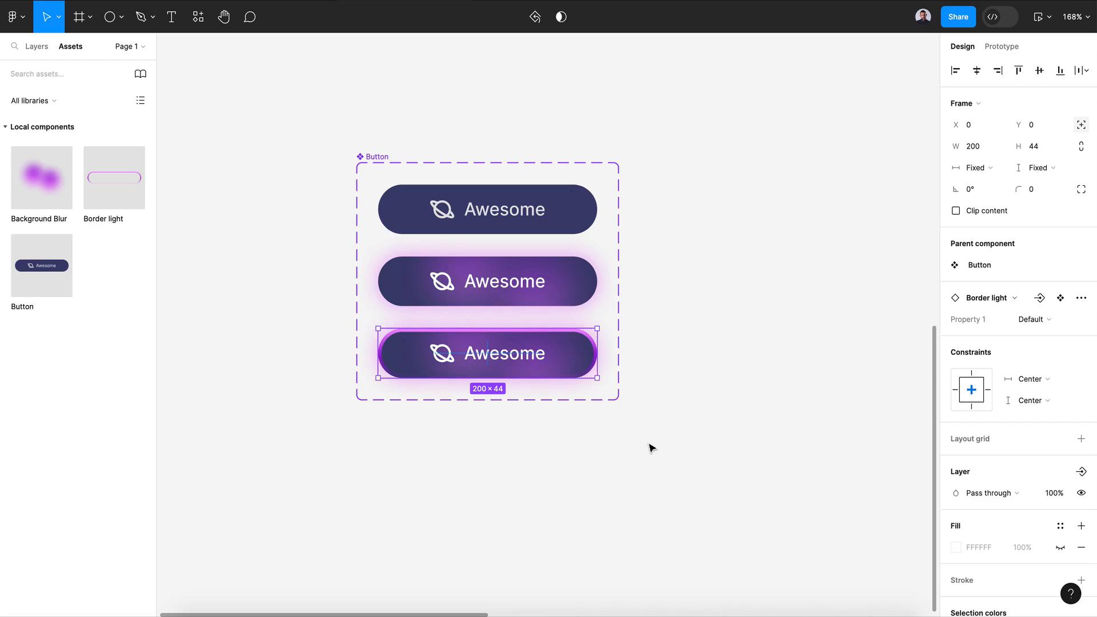
# Add a fourth variant to the Button component based on the third variant with the Border light.
pyautogui.scroll(5, 474, 400)
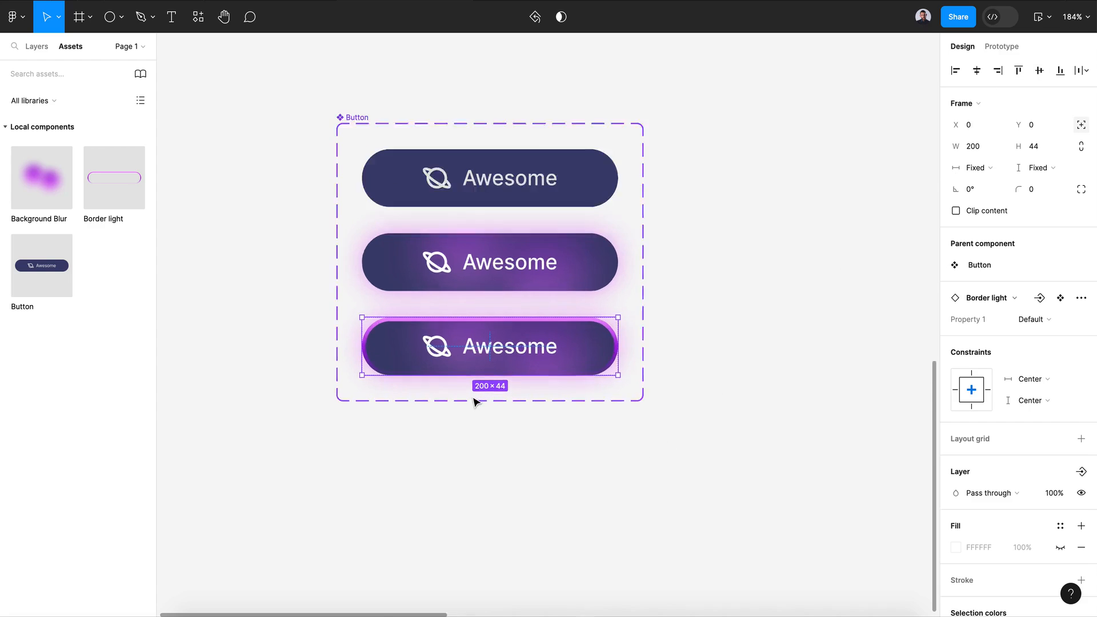
pyautogui.scroll(1, 475, 400)
pyautogui.click(481, 496)
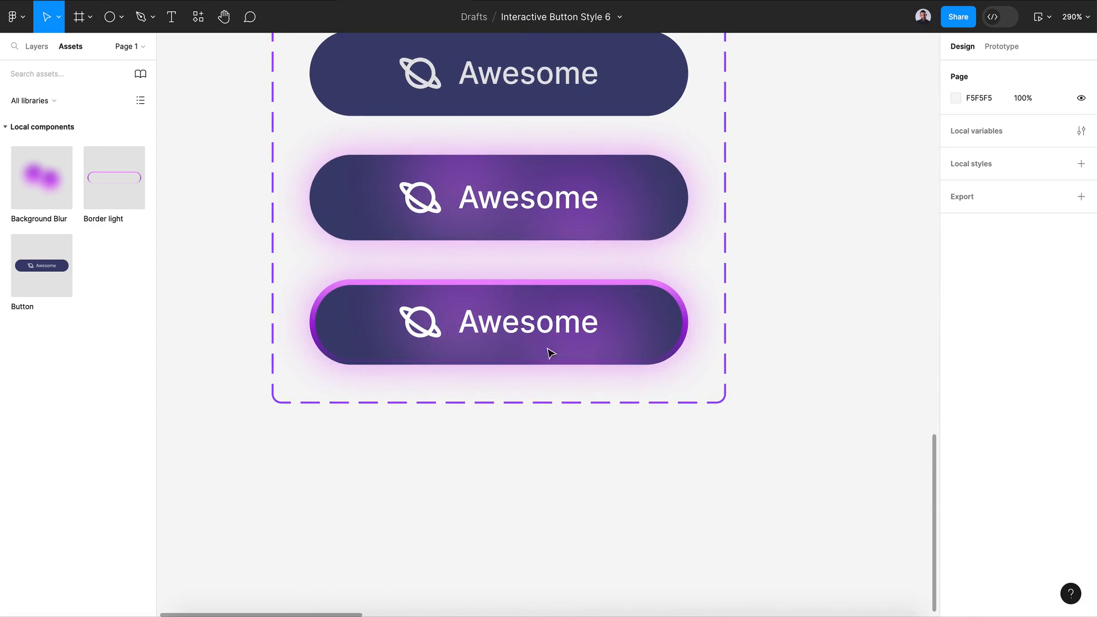
pyautogui.scroll(-3, 624, 449)
pyautogui.click(621, 368)
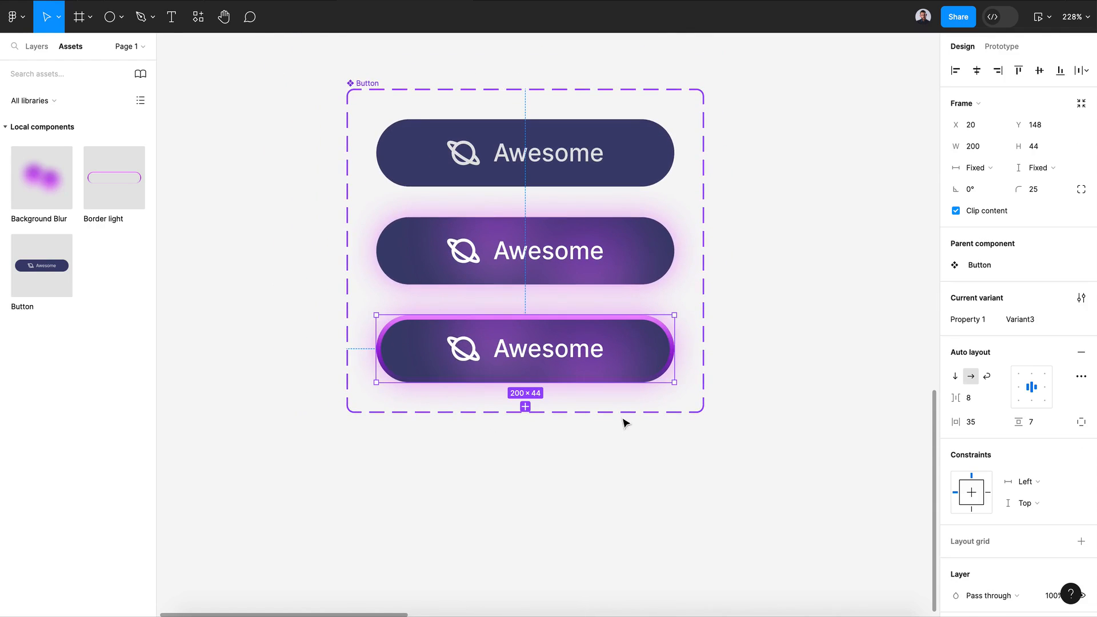
pyautogui.click(524, 406)
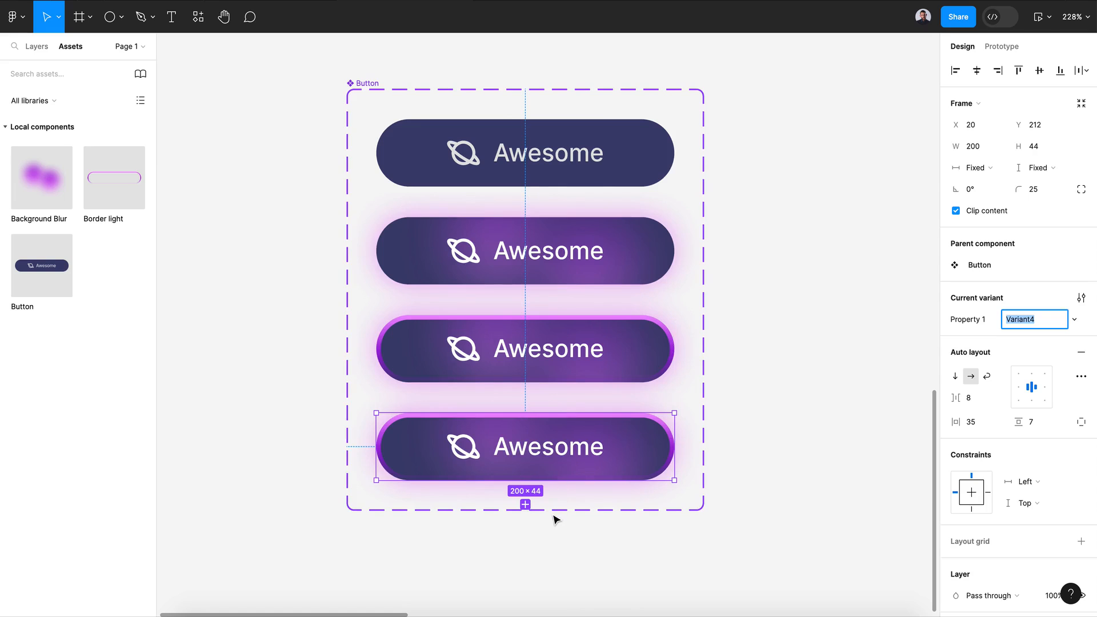
pyautogui.scroll(-1, 552, 515)
pyautogui.hscroll(1, 553, 516)
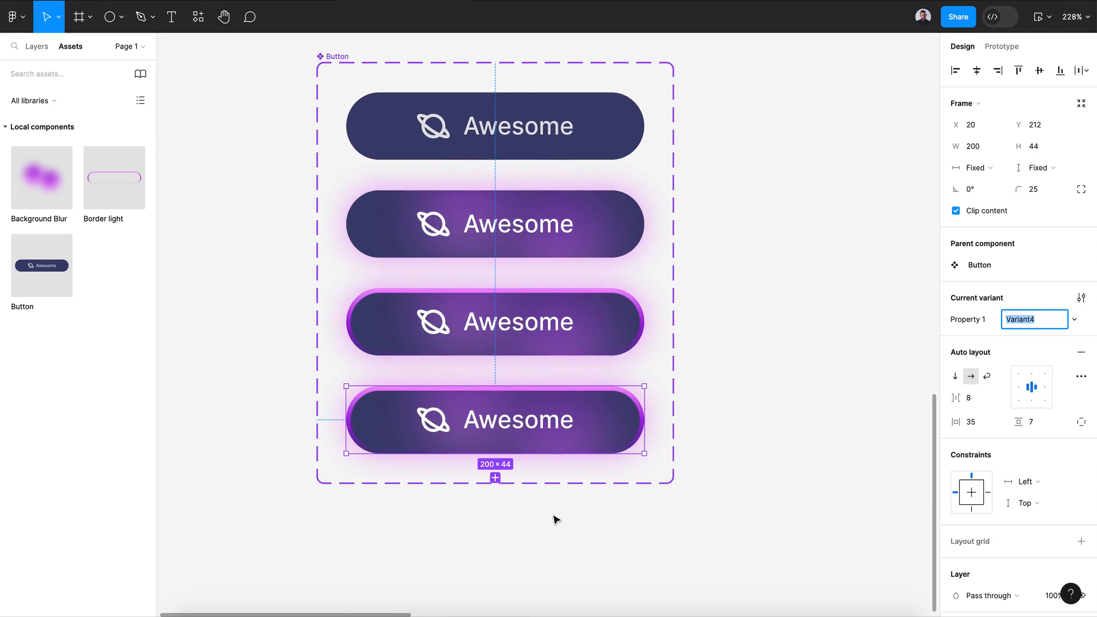
pyautogui.keyDown('shift'); pyautogui.click(604, 353); pyautogui.keyUp('shift')
pyautogui.scroll(-5, 958, 486)
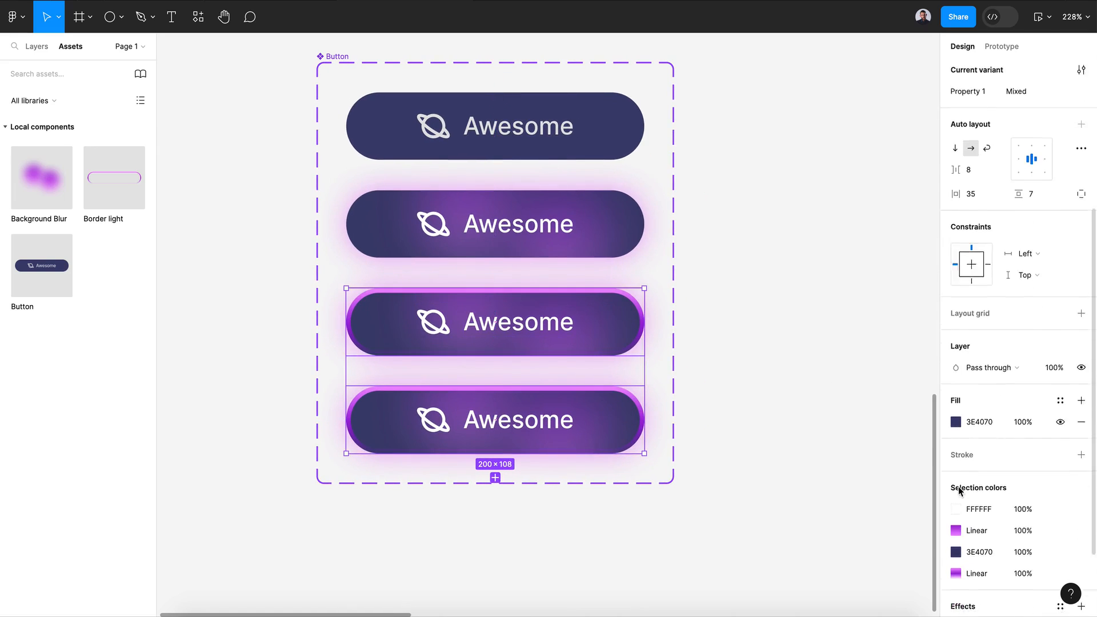
pyautogui.scroll(-3, 958, 486)
pyautogui.click(788, 382)
# Set the stroke weight of the rectangles in all four Border light variants to 1.
pyautogui.hotkey('shift', '1')
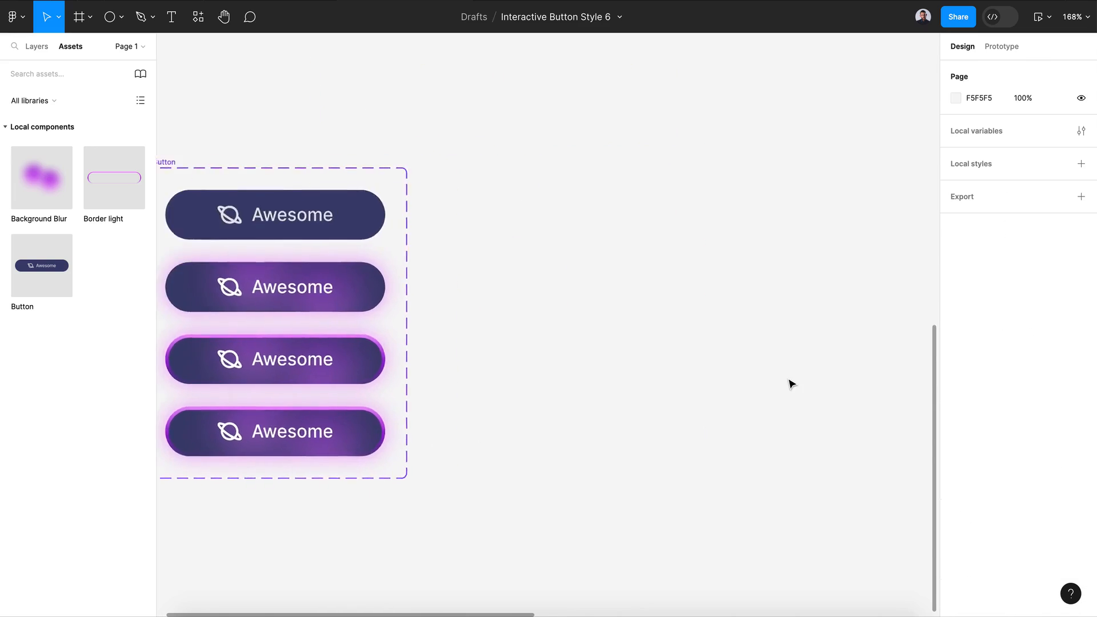
pyautogui.scroll(10, 437, 238)
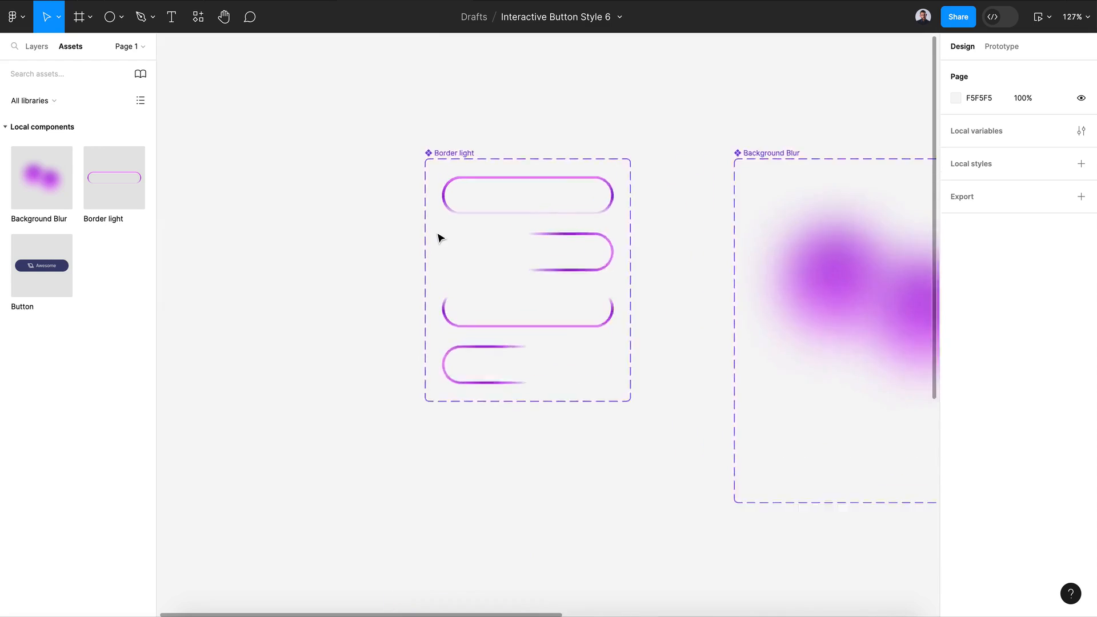
pyautogui.click(465, 203)
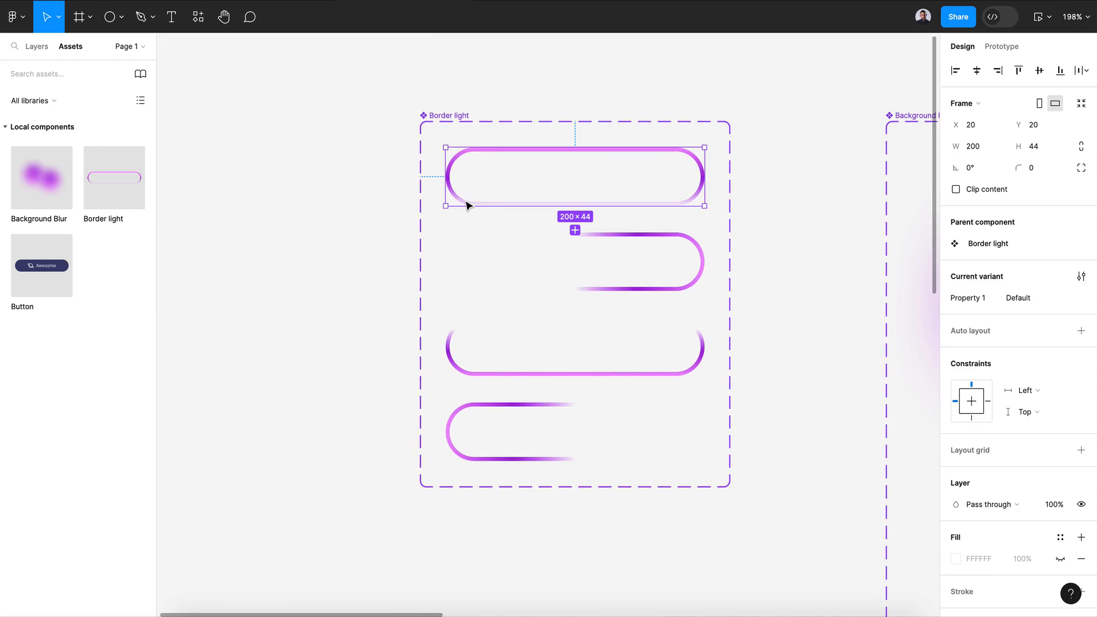
pyautogui.doubleClick(465, 203)
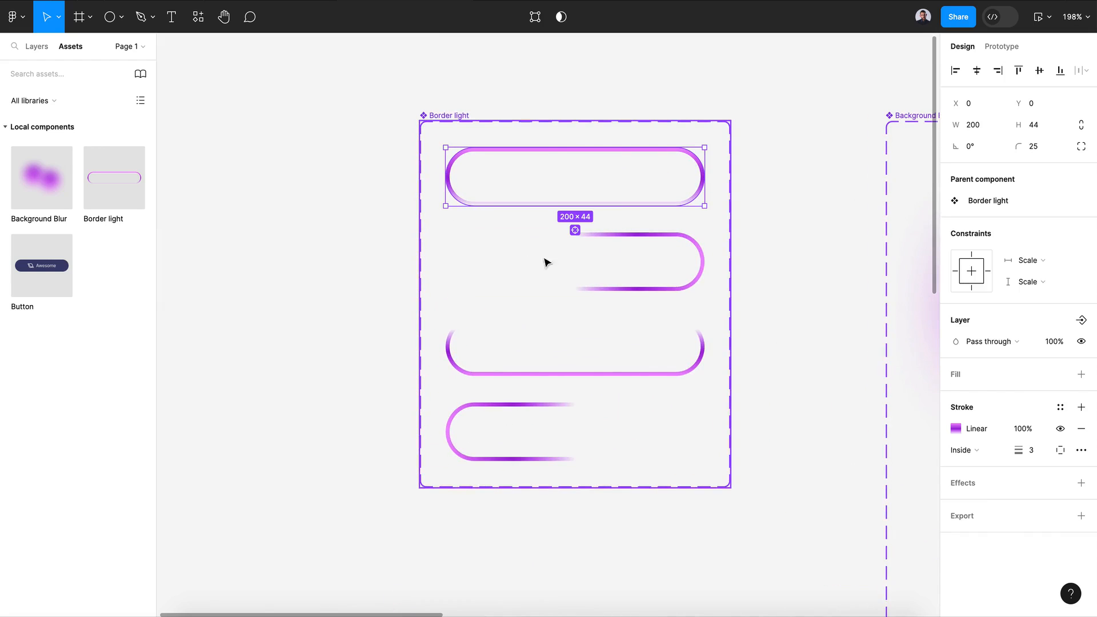
pyautogui.keyDown('shift'); pyautogui.click(656, 242); pyautogui.keyUp('shift')
pyautogui.keyDown('shift'); pyautogui.click(455, 350); pyautogui.keyUp('shift')
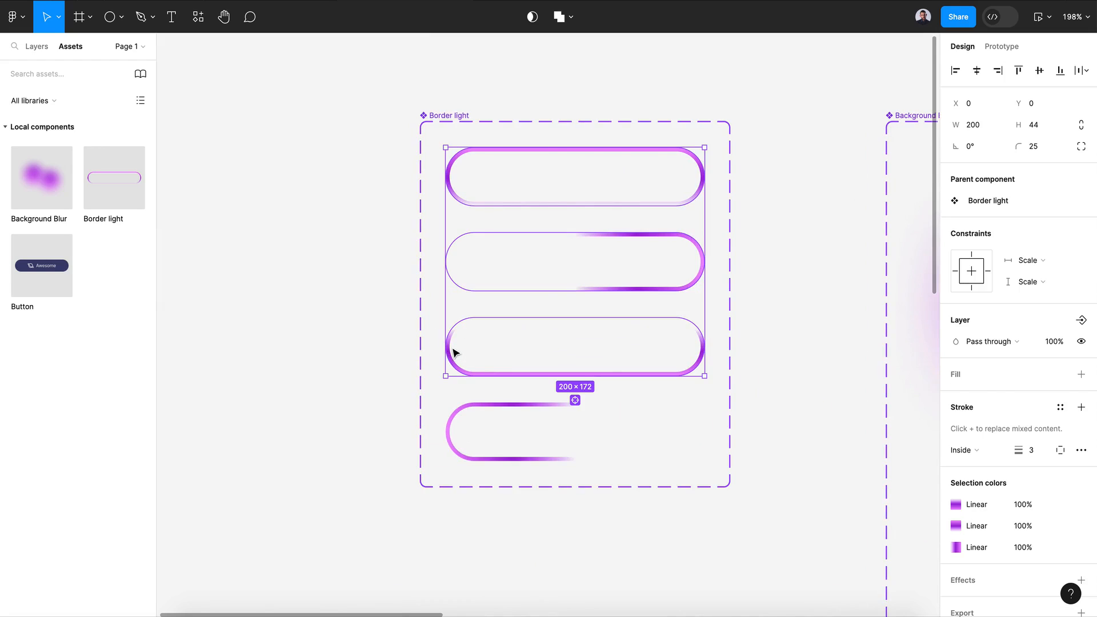
pyautogui.keyDown('shift'); pyautogui.click(470, 412); pyautogui.keyUp('shift')
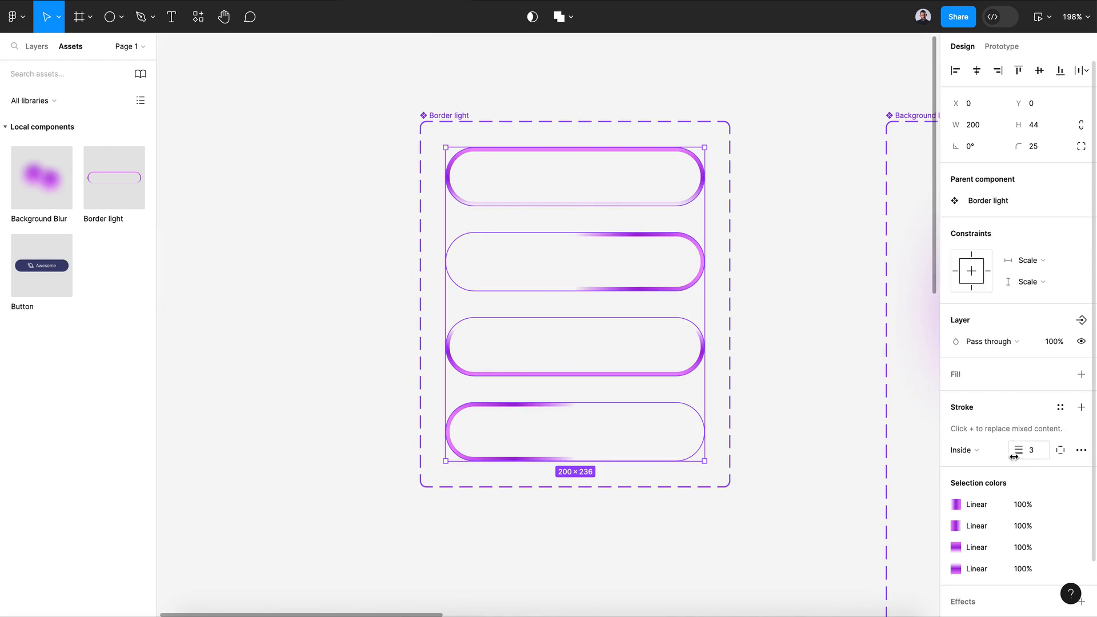
pyautogui.moveTo(1015, 451); pyautogui.dragTo(1015, 455)
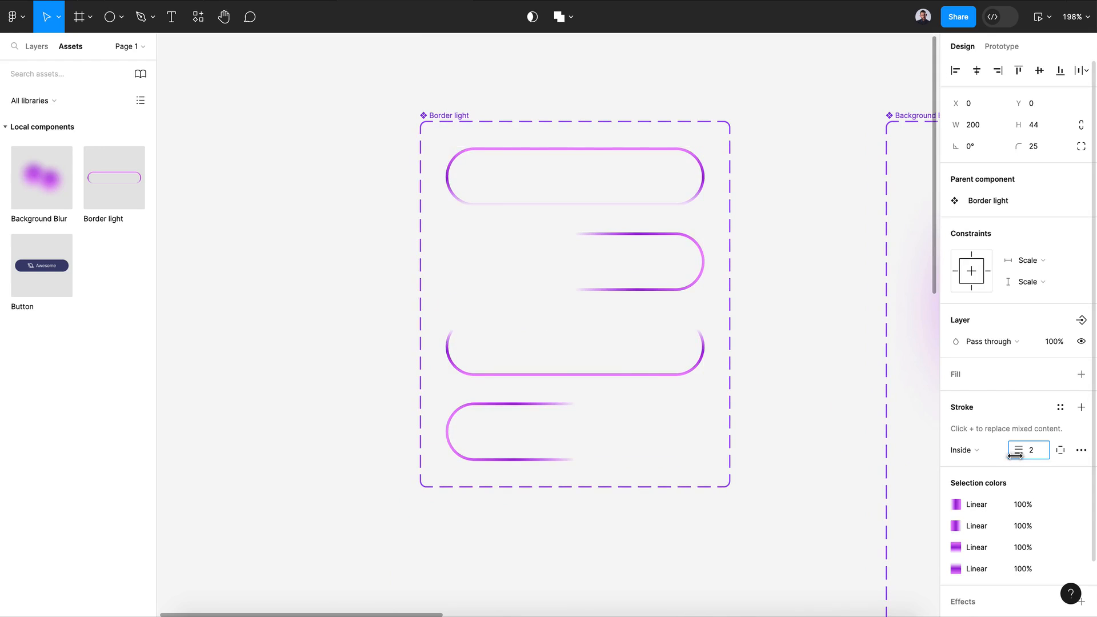
pyautogui.moveTo(1015, 455); pyautogui.dragTo(1015, 455)
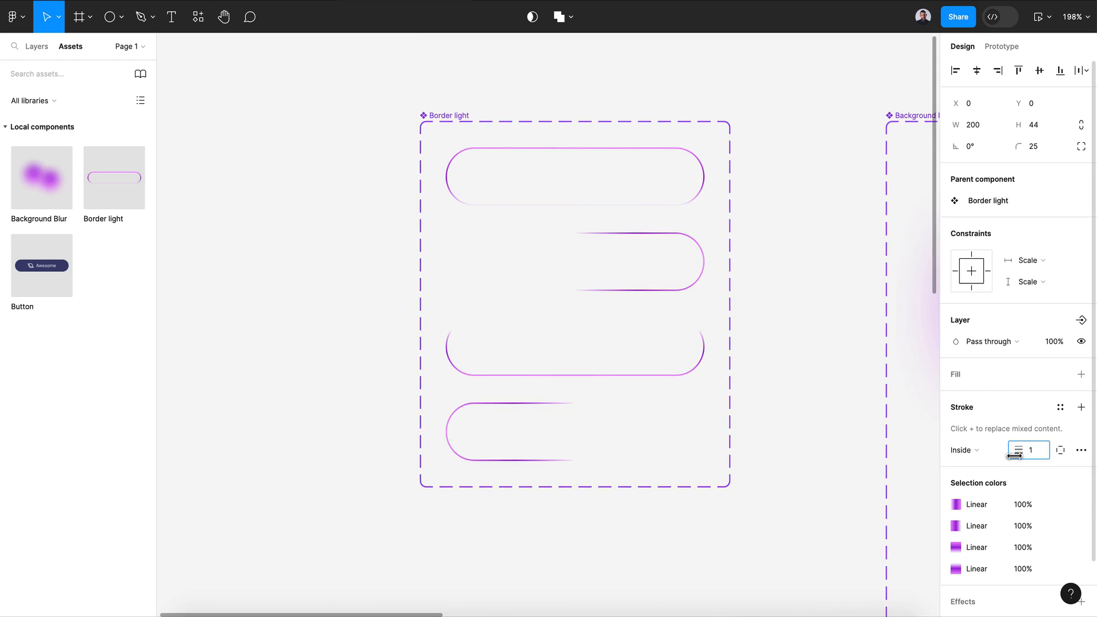
pyautogui.click(733, 507)
# Make the Button component set taller and spread its variants further apart vertically.
pyautogui.scroll(-10, 734, 508)
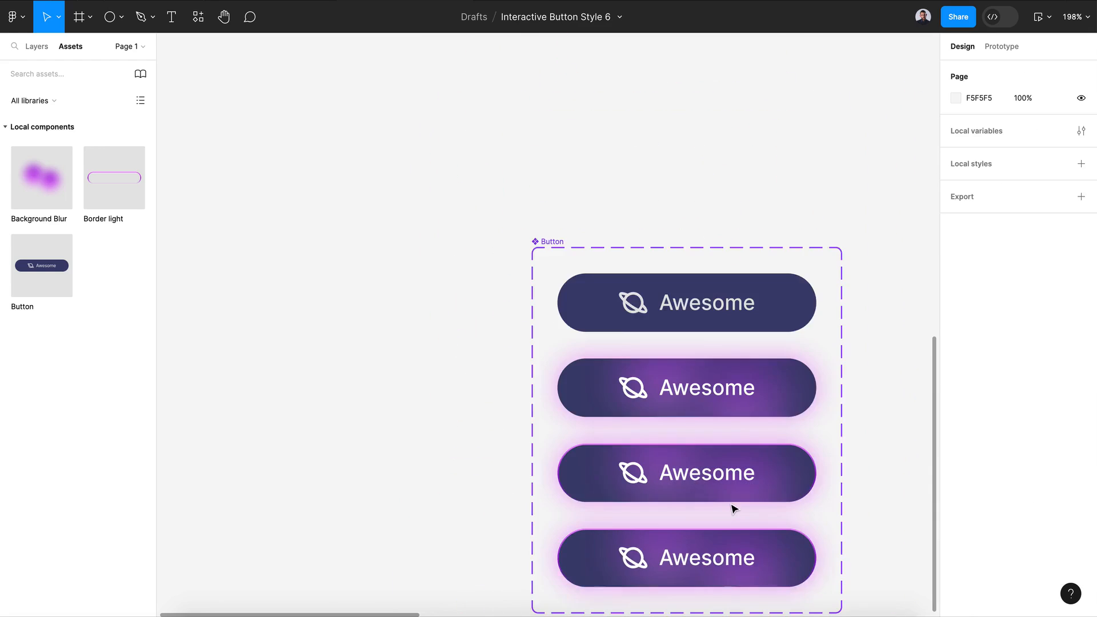
pyautogui.scroll(-3, 734, 508)
pyautogui.hscroll(2, 734, 508)
pyautogui.scroll(1, 690, 437)
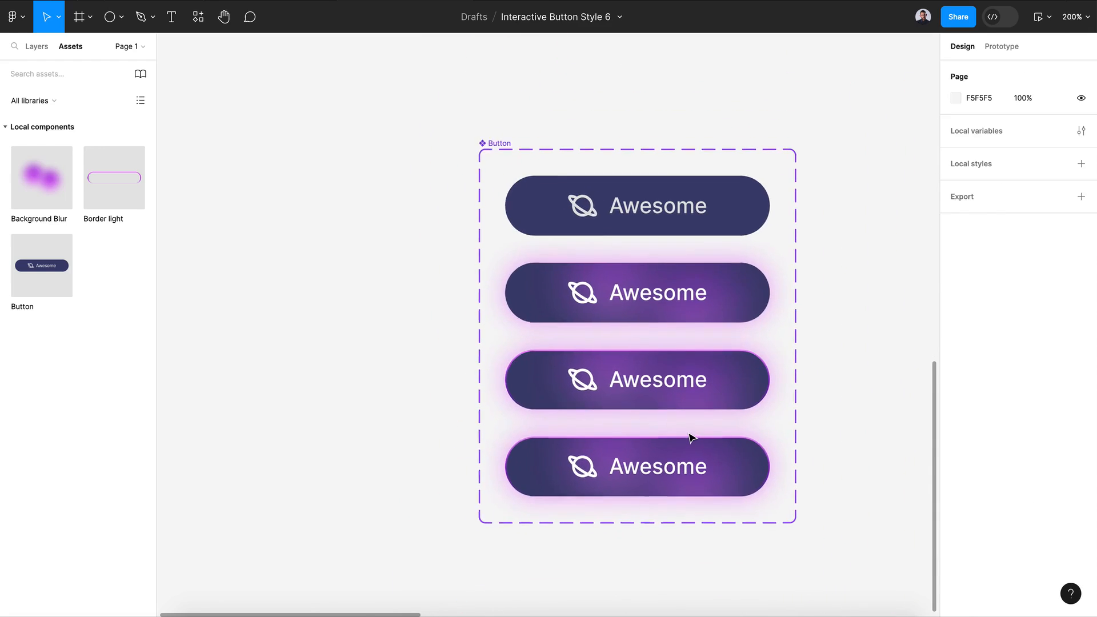
pyautogui.scroll(-3, 690, 436)
pyautogui.click(601, 309)
pyautogui.click(519, 177)
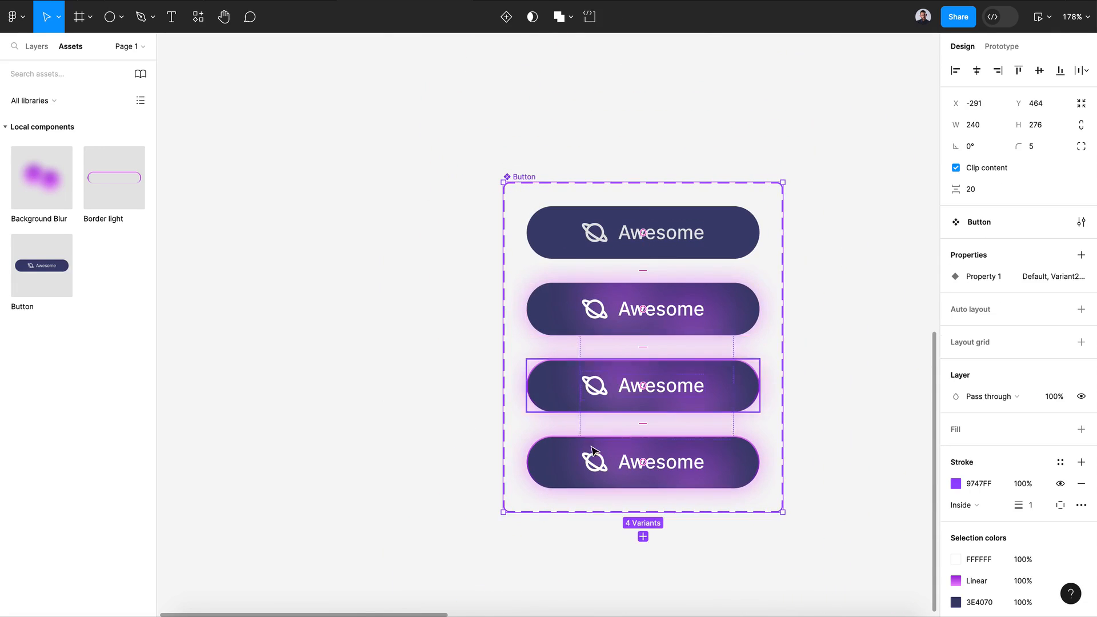
pyautogui.click(641, 460)
pyautogui.click(798, 333)
pyautogui.scroll(-1, 798, 333)
pyautogui.hscroll(5, 798, 333)
# Connect the Default Button variant to Variant2 with a prototype interaction.
pyautogui.click(587, 223)
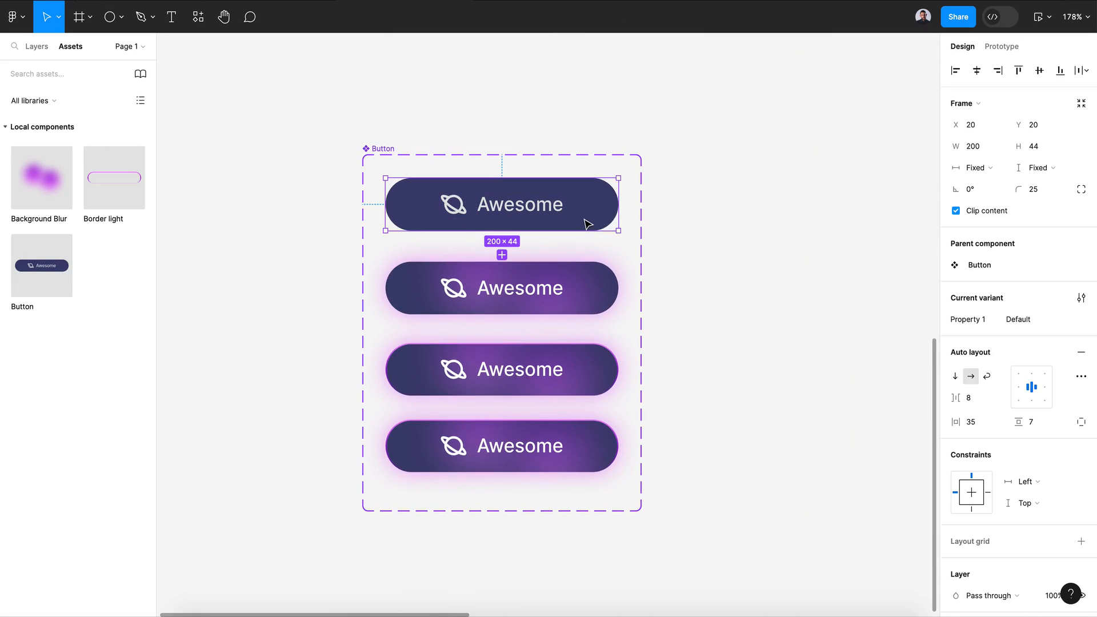
pyautogui.click(823, 280)
pyautogui.click(1002, 46)
pyautogui.click(519, 220)
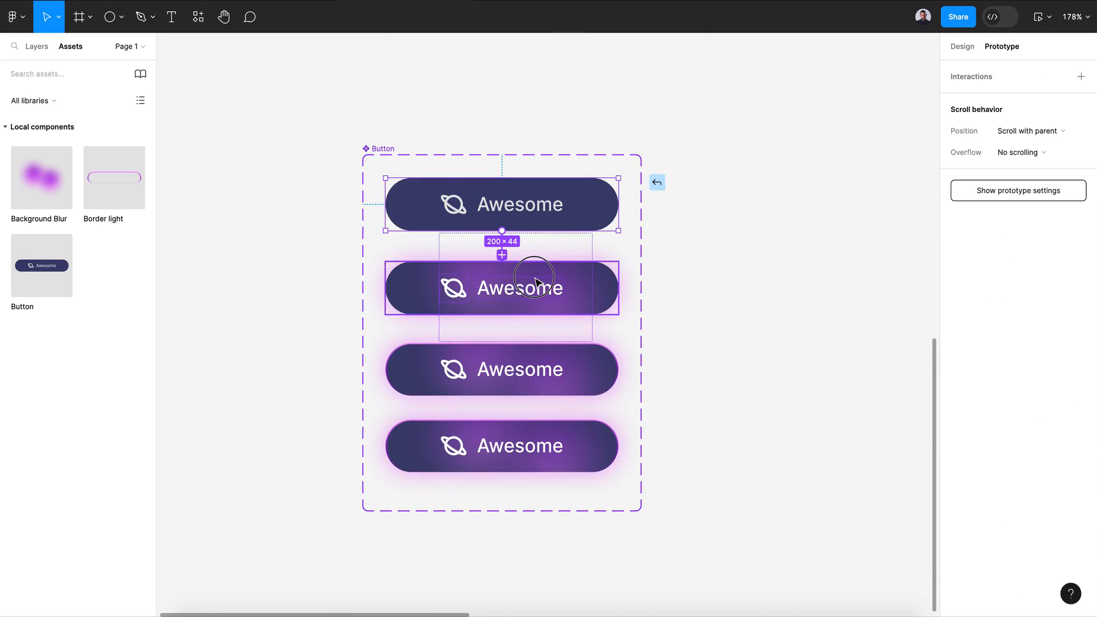
pyautogui.moveTo(535, 280); pyautogui.dragTo(535, 286)
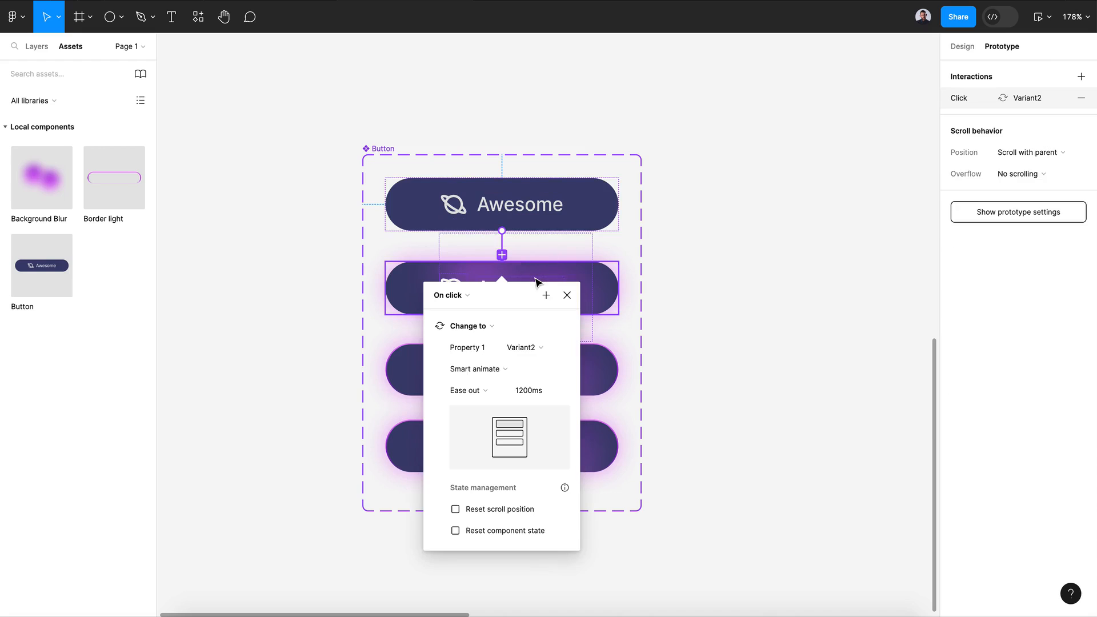
# Set the Default-to-Variant2 interaction's trigger to While hovering and its Smart animate duration to 300 ms.
pyautogui.click(465, 295)
pyautogui.click(465, 296)
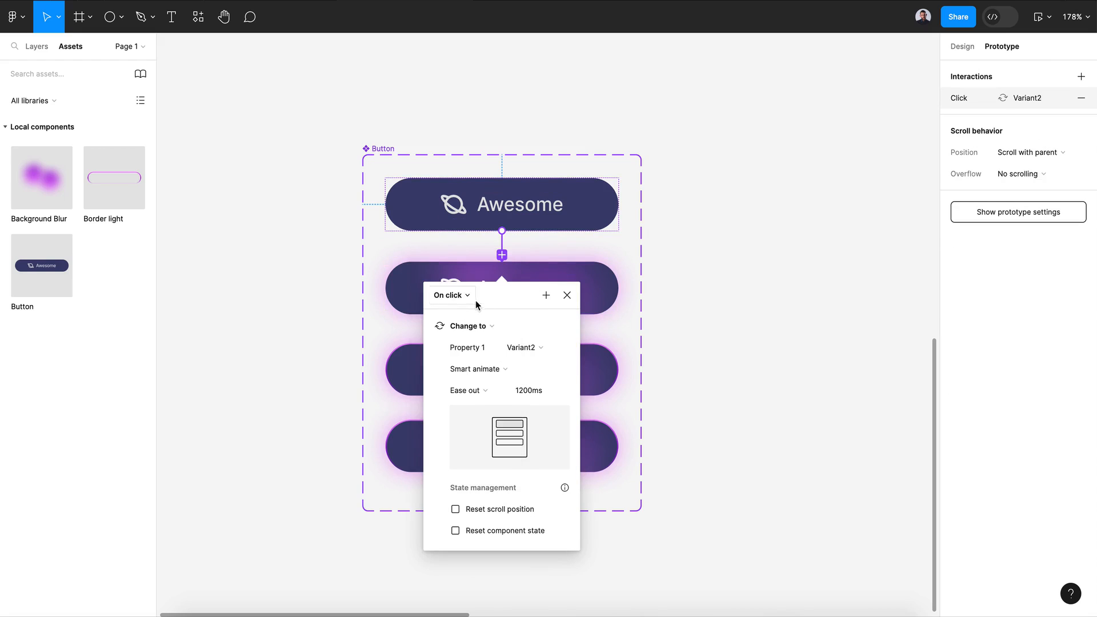
pyautogui.click(476, 301)
pyautogui.click(480, 328)
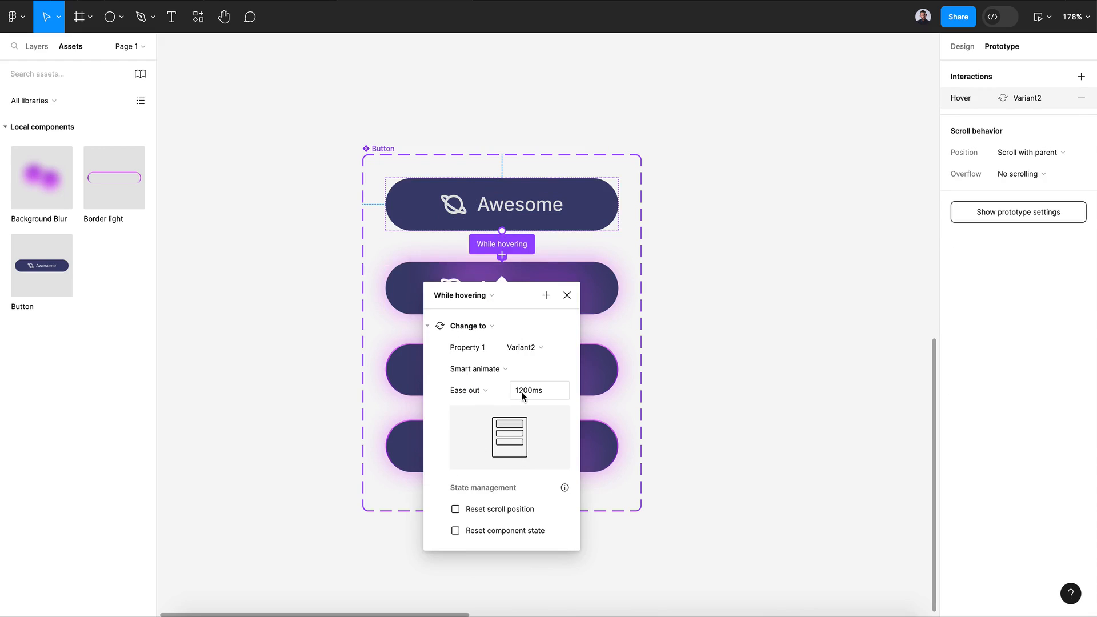
pyautogui.moveTo(522, 395); pyautogui.dragTo(514, 396)
pyautogui.click(566, 295)
# Add a While pressing interaction from Variant2 to Variant3 with Smart animate, Ease out and 300 ms.
pyautogui.moveTo(501, 314); pyautogui.dragTo(524, 364)
pyautogui.click(475, 378)
pyautogui.click(481, 424)
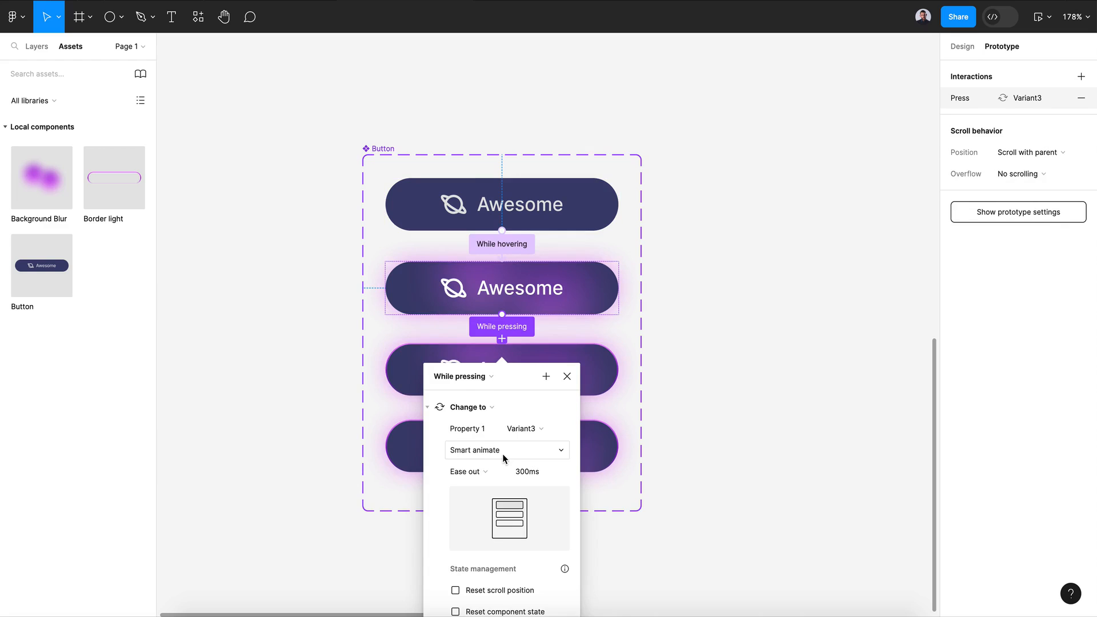
pyautogui.scroll(-1, 502, 453)
pyautogui.scroll(-1, 502, 454)
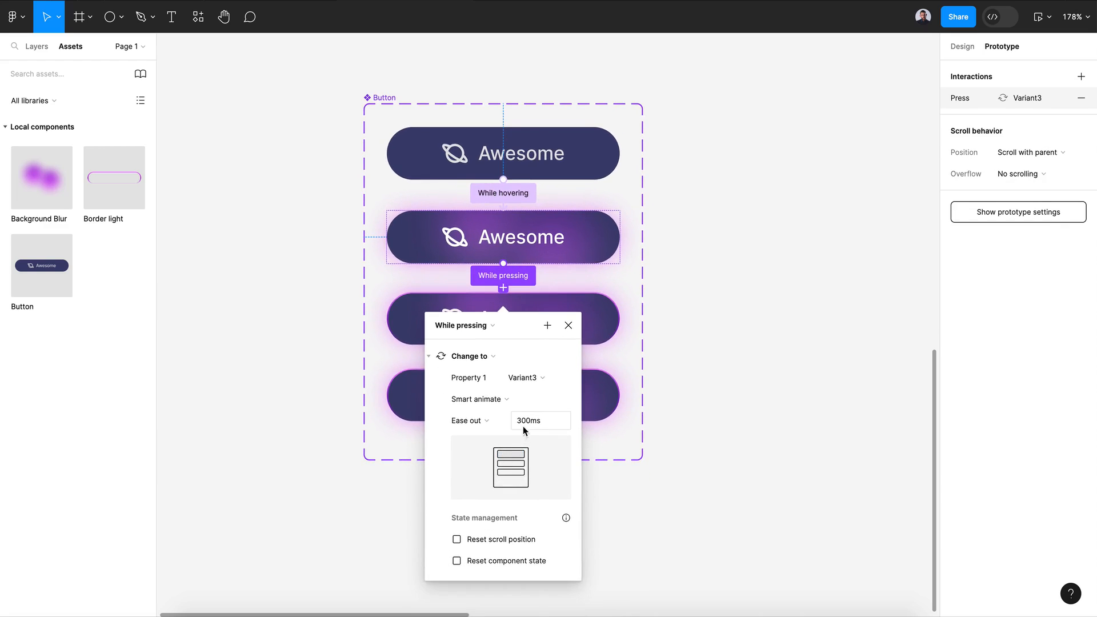
pyautogui.click(568, 327)
# Link Variant3 to Variant4 on click and Variant4 back to Default on Mouse leave, both with Smart animate at 300 ms.
pyautogui.click(534, 332)
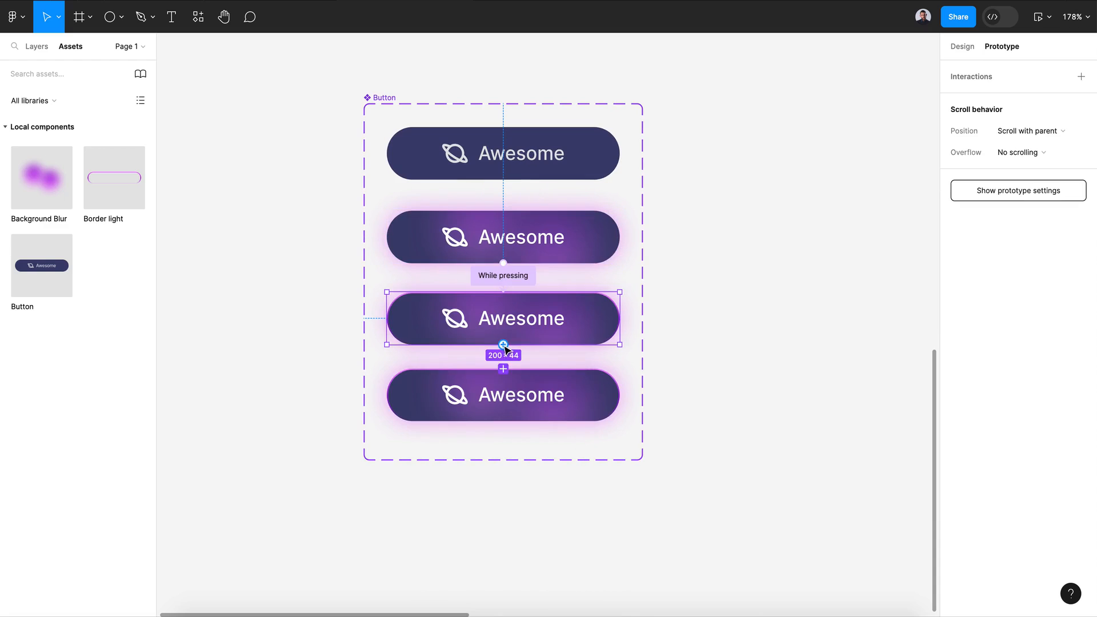
pyautogui.moveTo(504, 344); pyautogui.dragTo(506, 386)
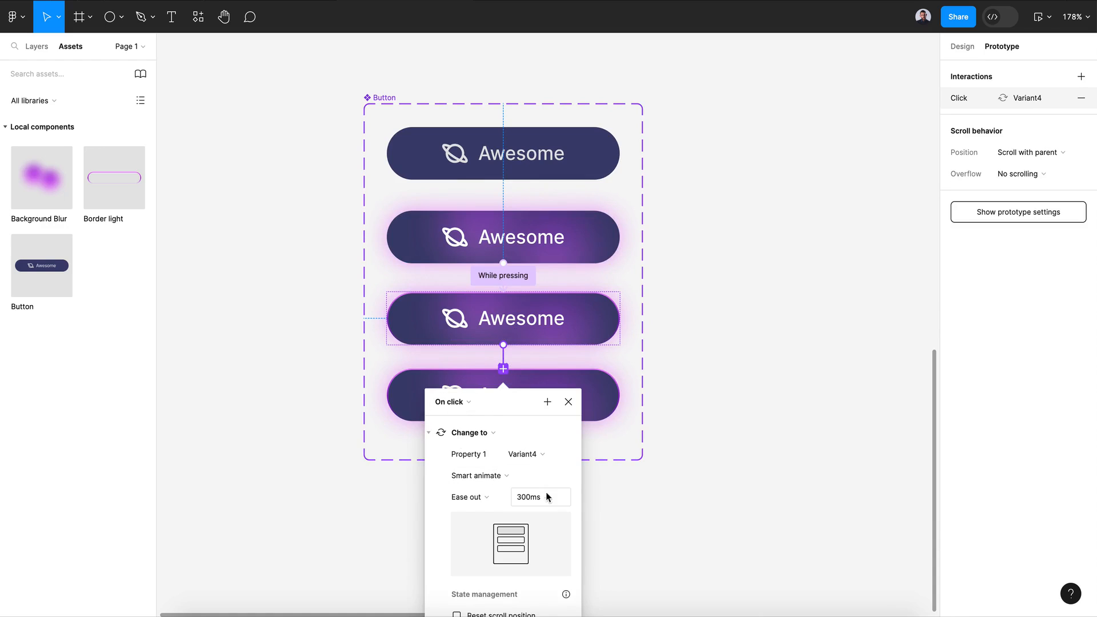
pyautogui.click(618, 404)
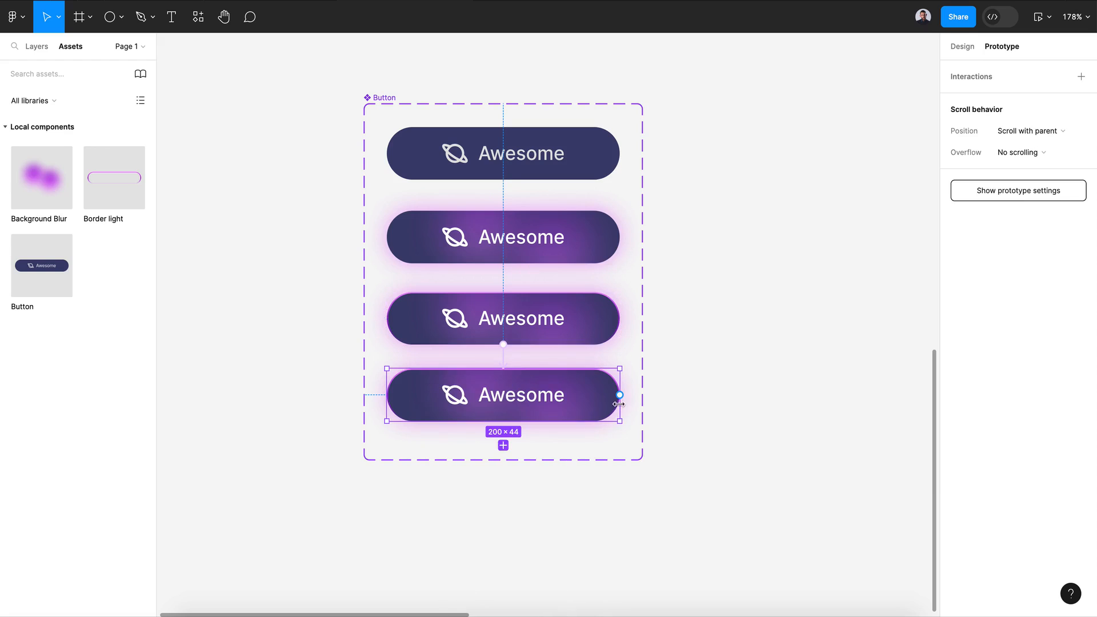
pyautogui.moveTo(622, 398); pyautogui.dragTo(602, 157)
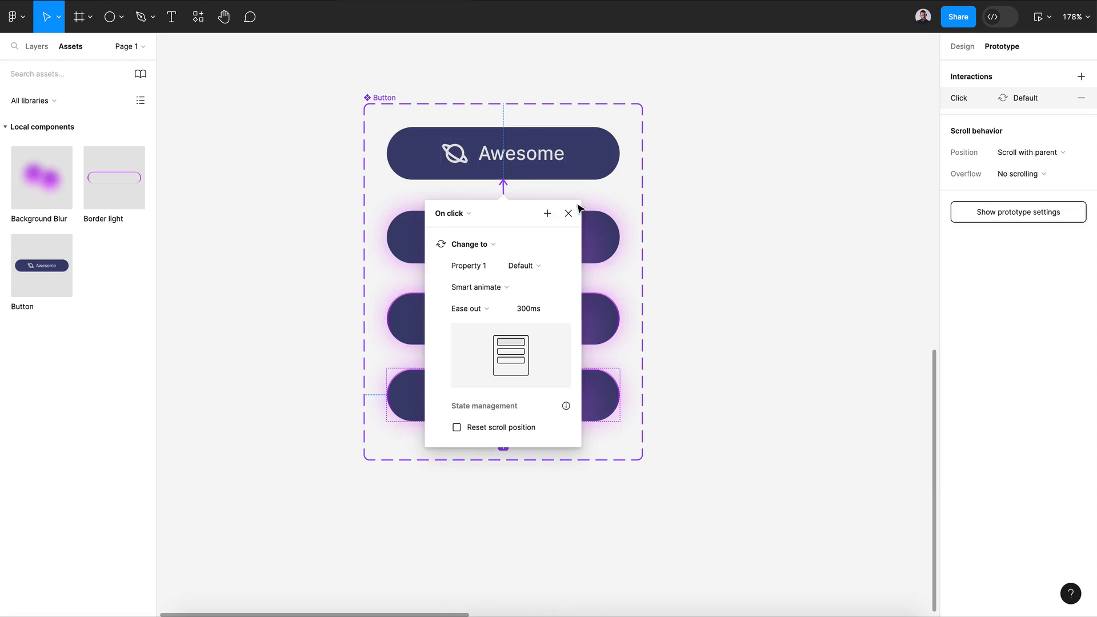
pyautogui.click(458, 217)
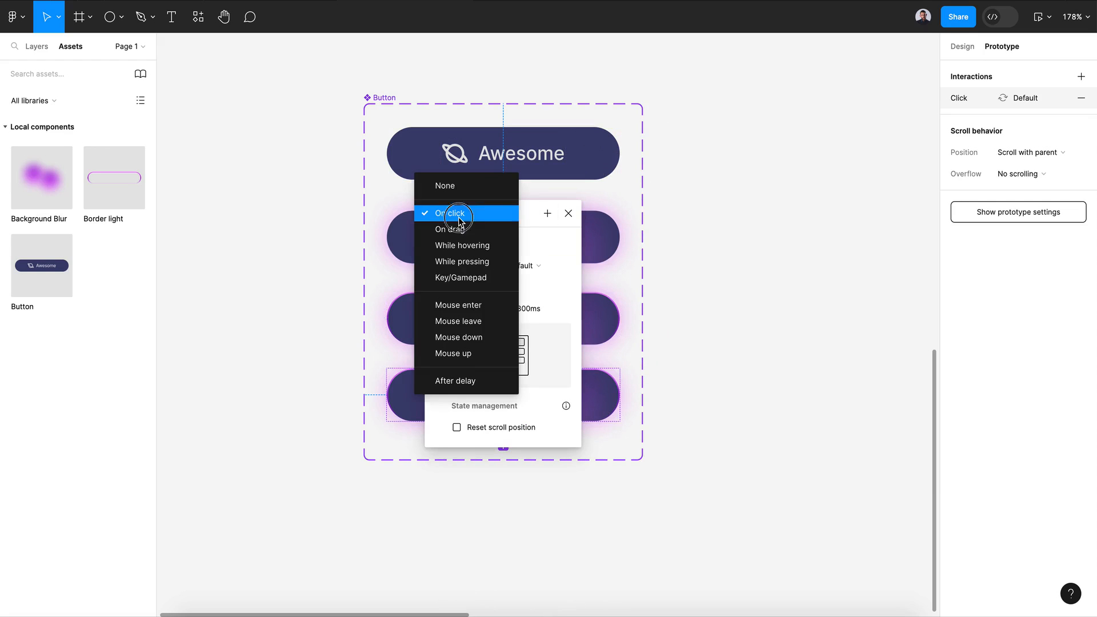
pyautogui.click(488, 322)
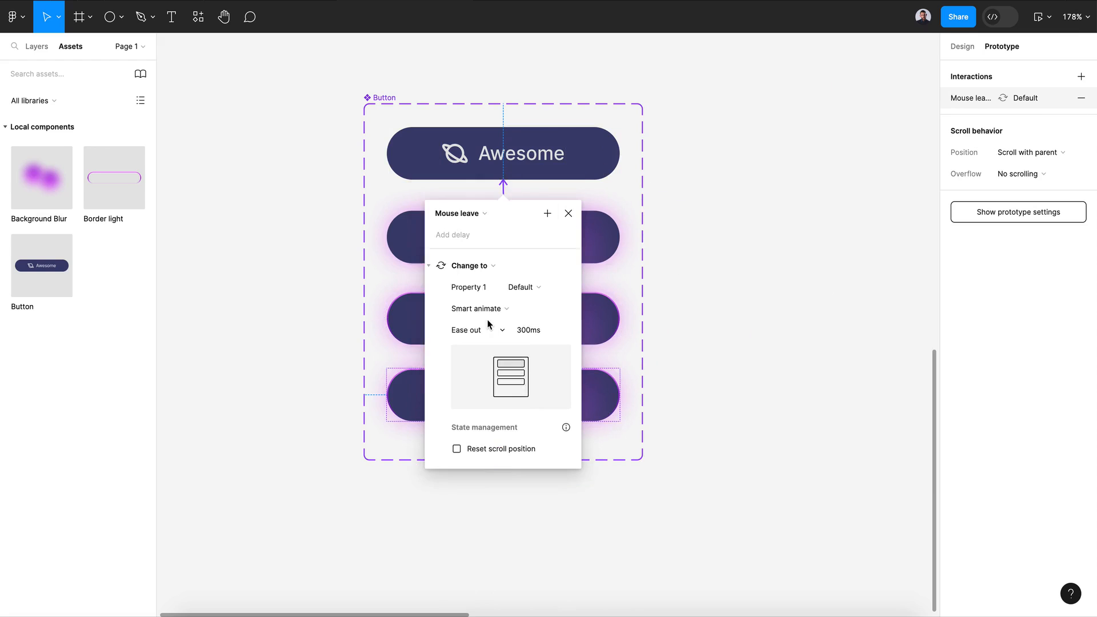
pyautogui.click(827, 286)
# Draw a frame of about 610 × 467 beside the Button component set and place a Button instance in its center.
pyautogui.scroll(-5, 828, 286)
pyautogui.hscroll(5, 827, 286)
pyautogui.scroll(2, 828, 286)
pyautogui.click(80, 17)
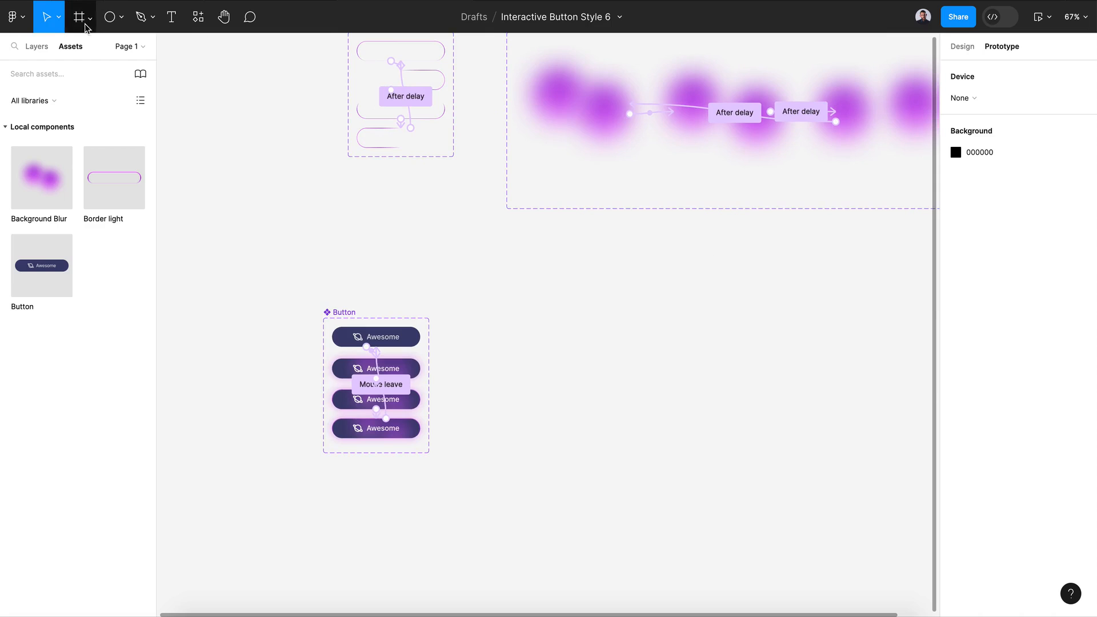
pyautogui.moveTo(506, 318); pyautogui.dragTo(775, 528)
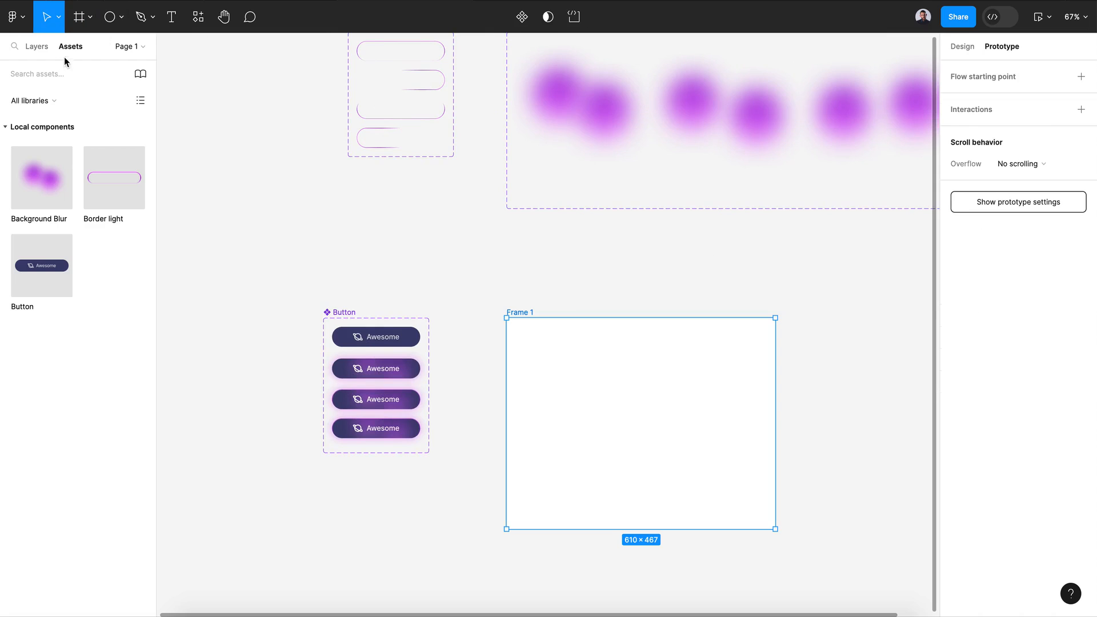
pyautogui.click(40, 272)
pyautogui.moveTo(40, 269); pyautogui.dragTo(650, 423)
# Set the new frame's fill to black (000000).
pyautogui.click(524, 313)
pyautogui.scroll(-3, 525, 318)
pyautogui.hscroll(2, 525, 318)
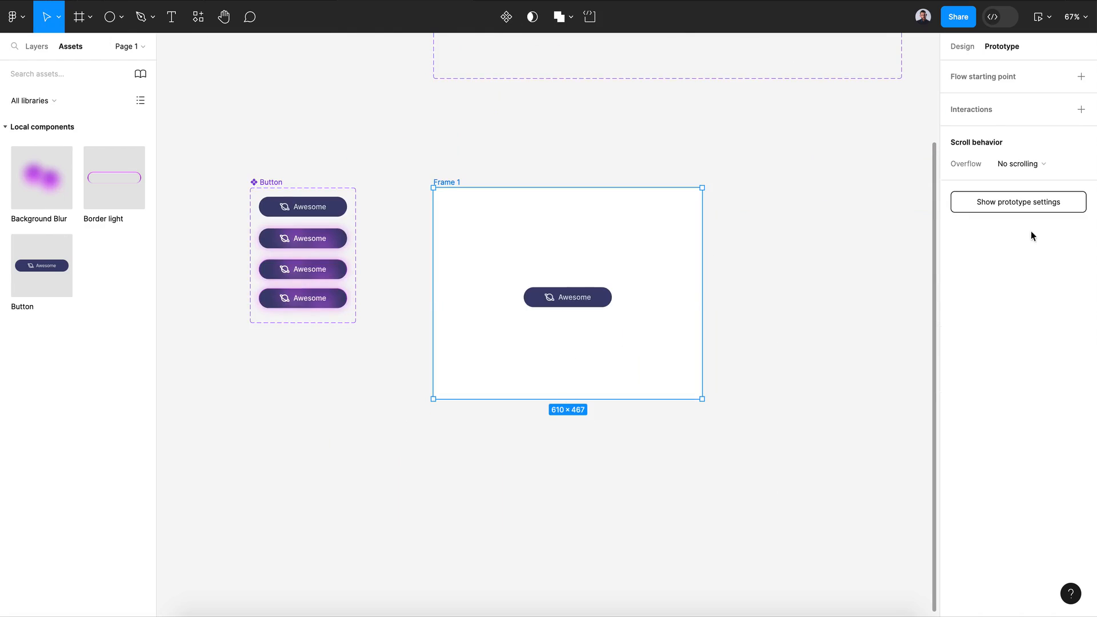
pyautogui.click(967, 47)
pyautogui.click(948, 365)
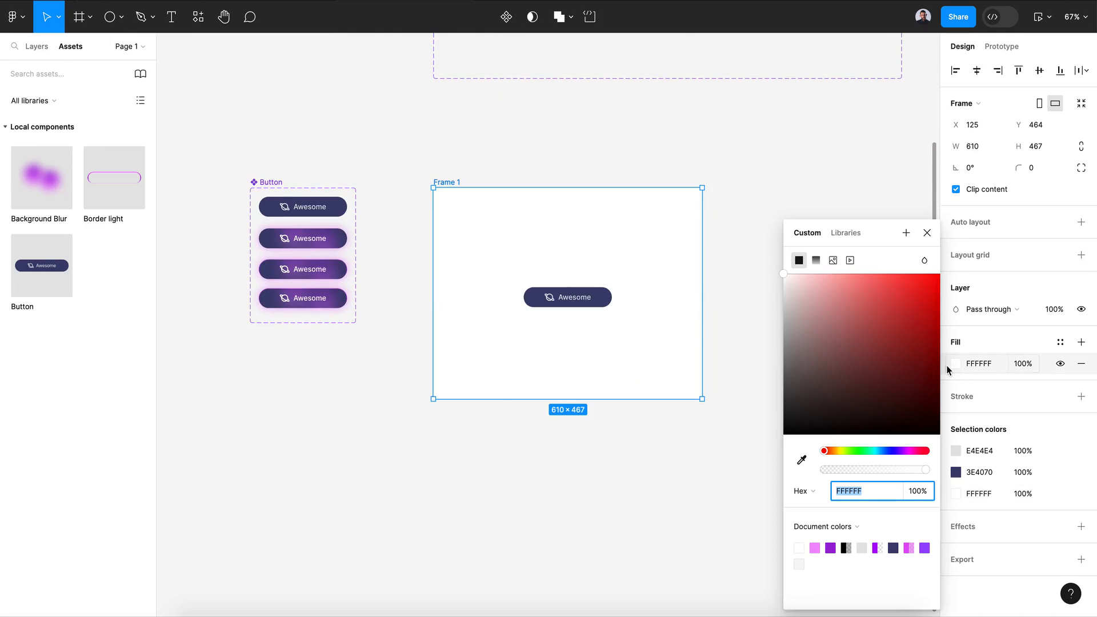
pyautogui.moveTo(834, 361); pyautogui.dragTo(745, 453)
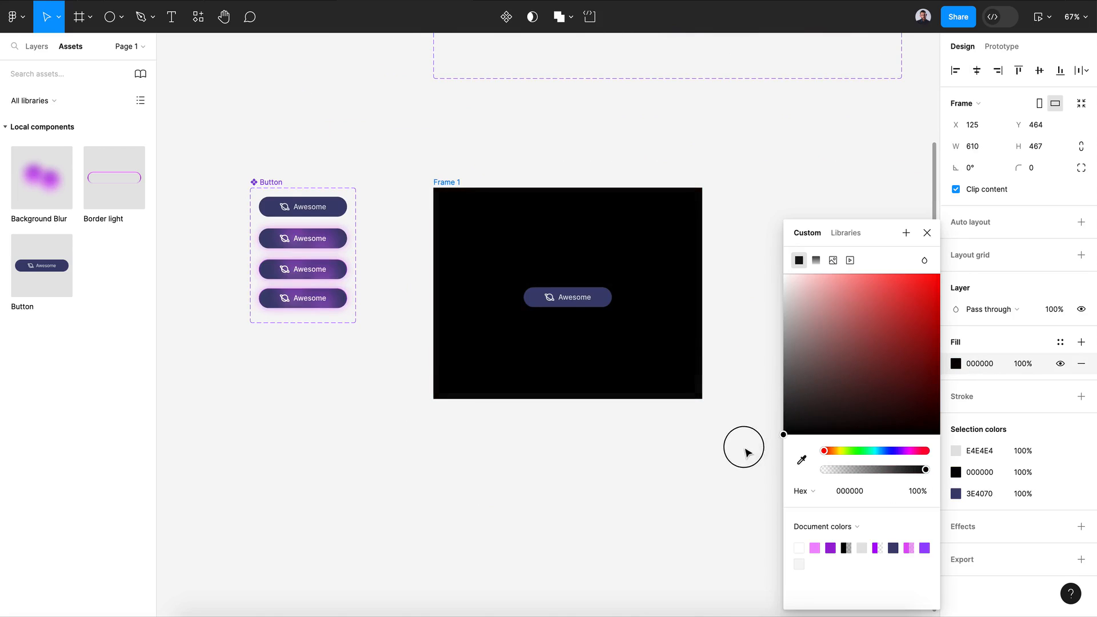
pyautogui.click(926, 233)
pyautogui.click(842, 272)
# Present the frame and test the Awesome button's hover and press behavior.
pyautogui.click(618, 187)
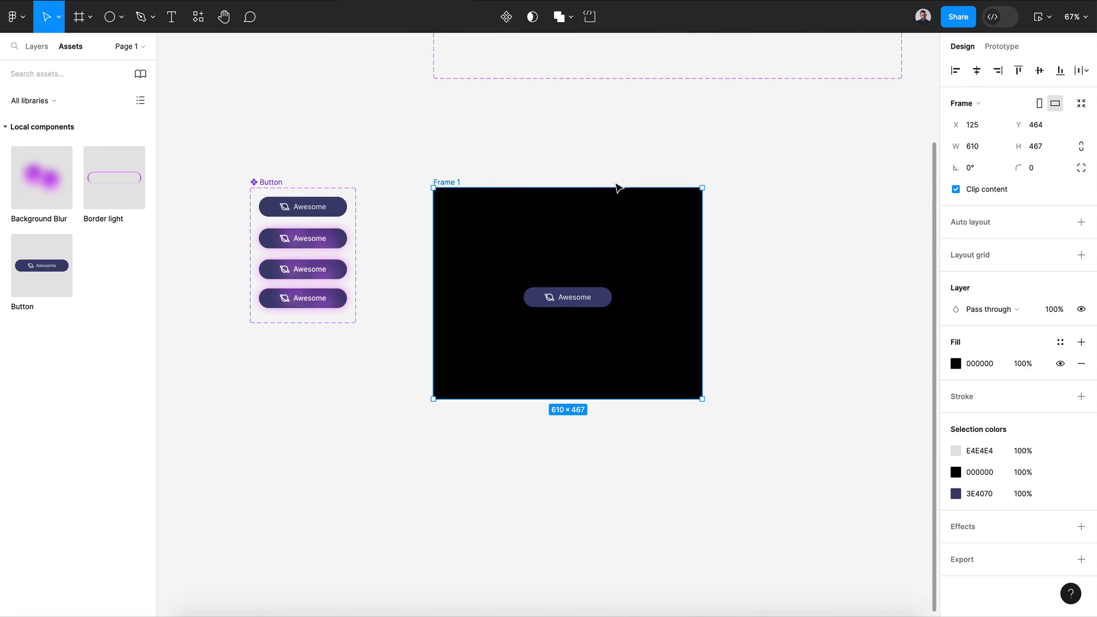
pyautogui.click(1044, 18)
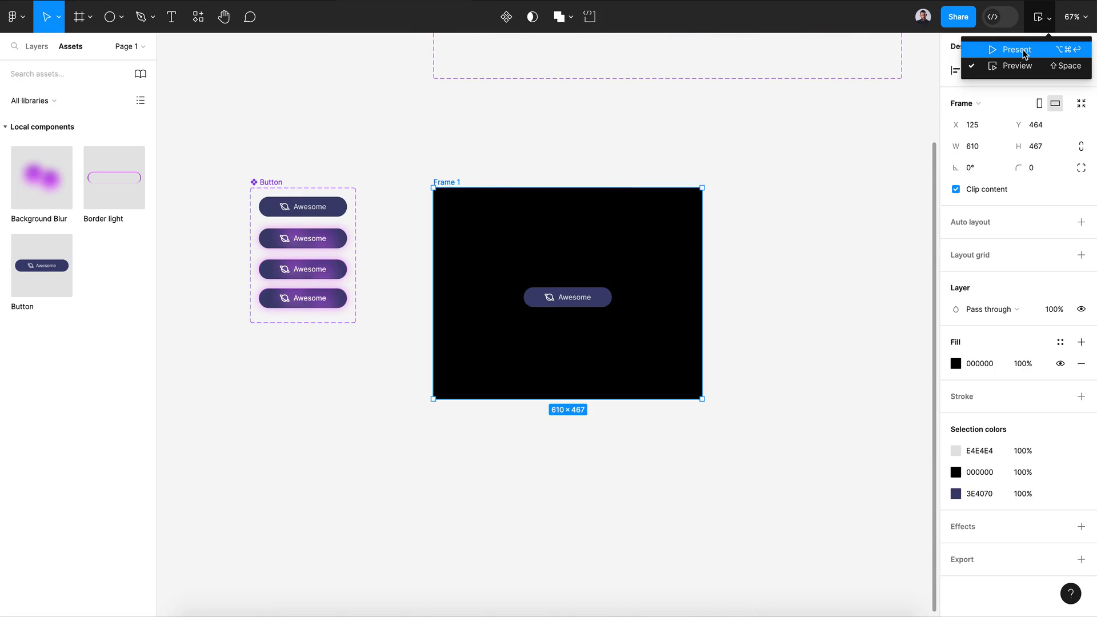
pyautogui.click(1022, 55)
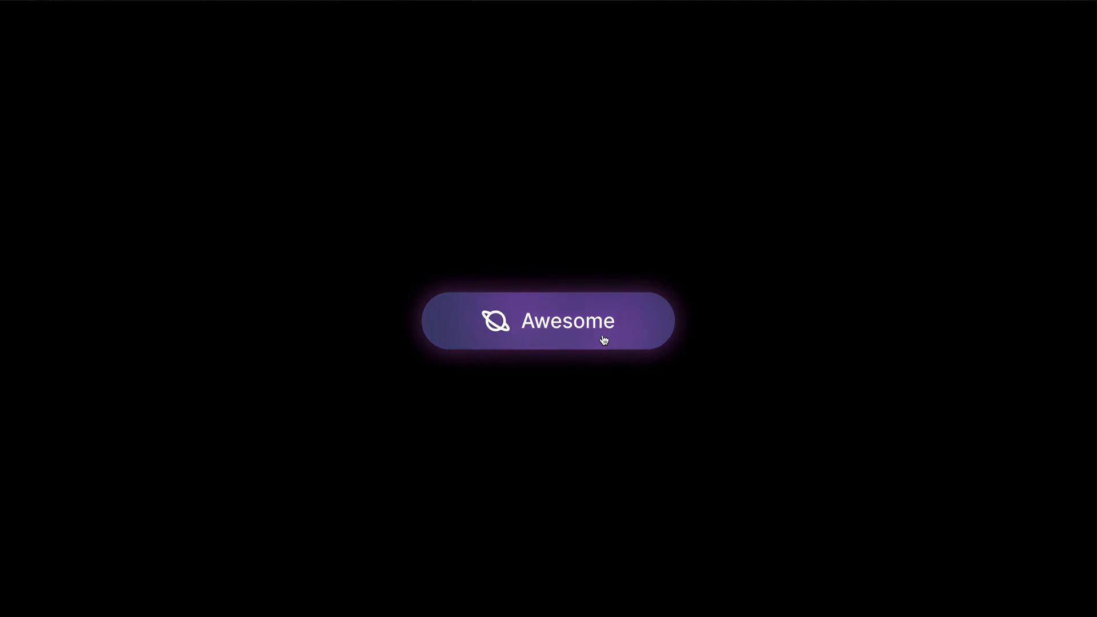
pyautogui.click(604, 341)
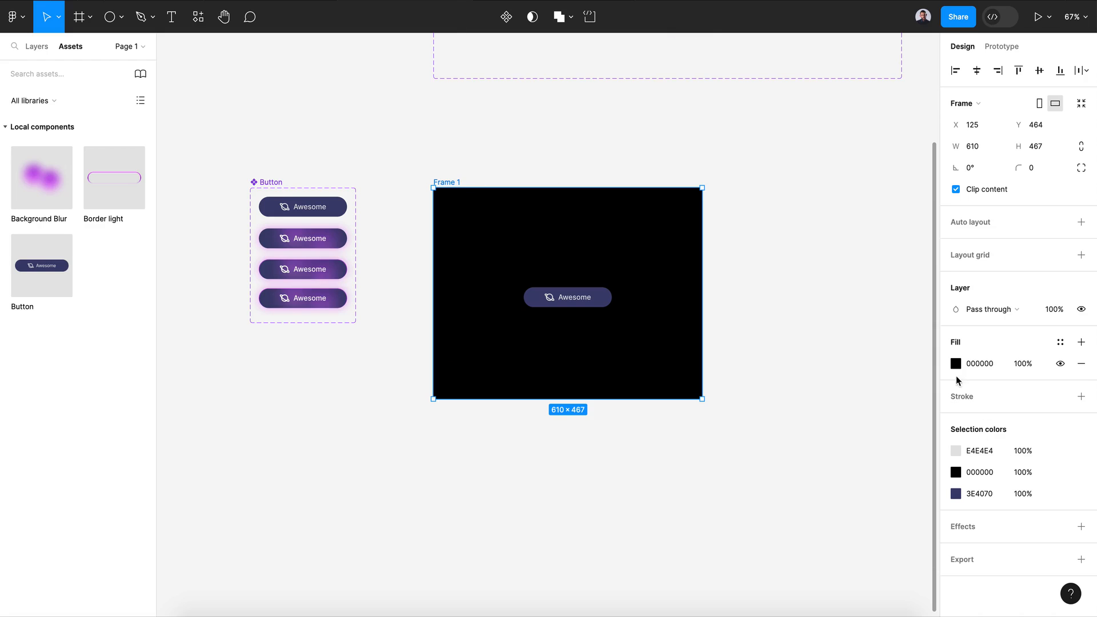
# Set the frame's fill to the dark purple 2D223C.
pyautogui.click(955, 364)
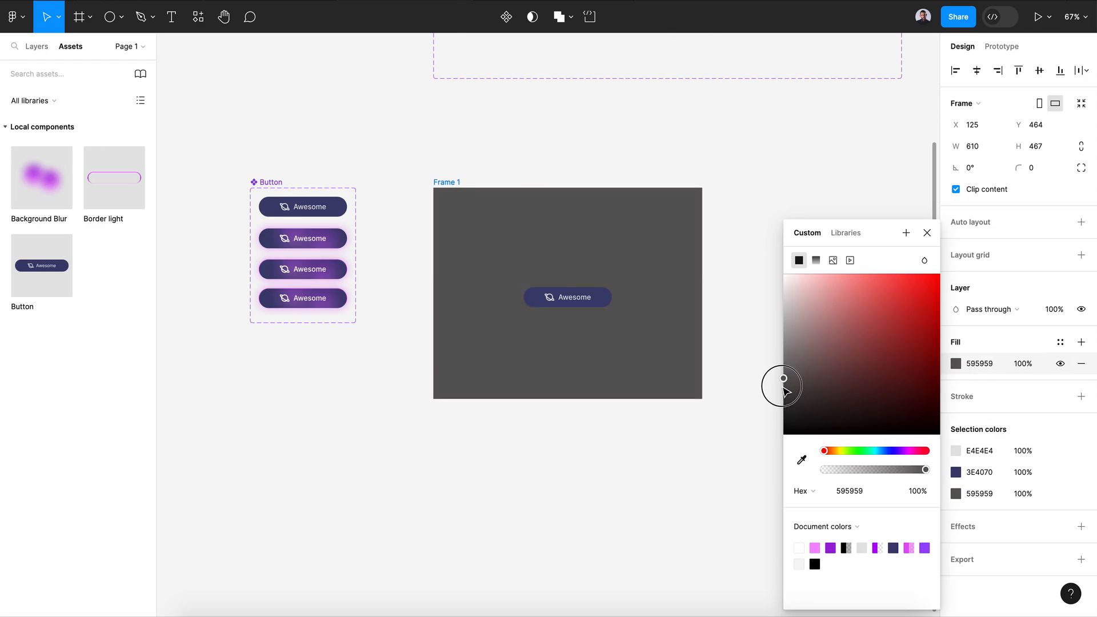
pyautogui.moveTo(777, 382); pyautogui.dragTo(778, 383)
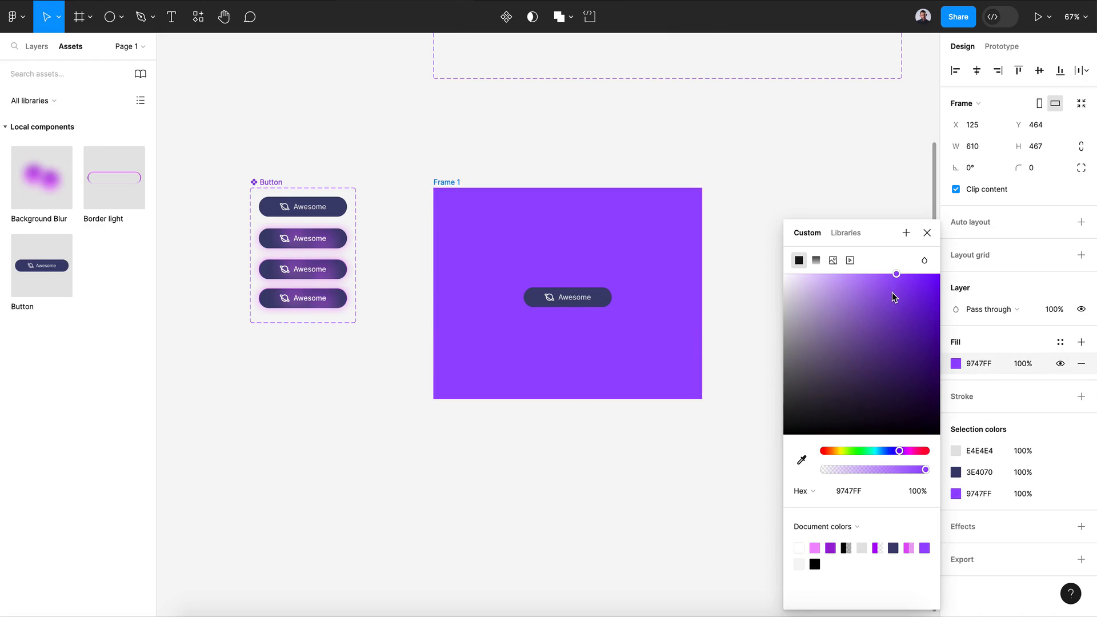
pyautogui.moveTo(894, 293); pyautogui.dragTo(877, 383)
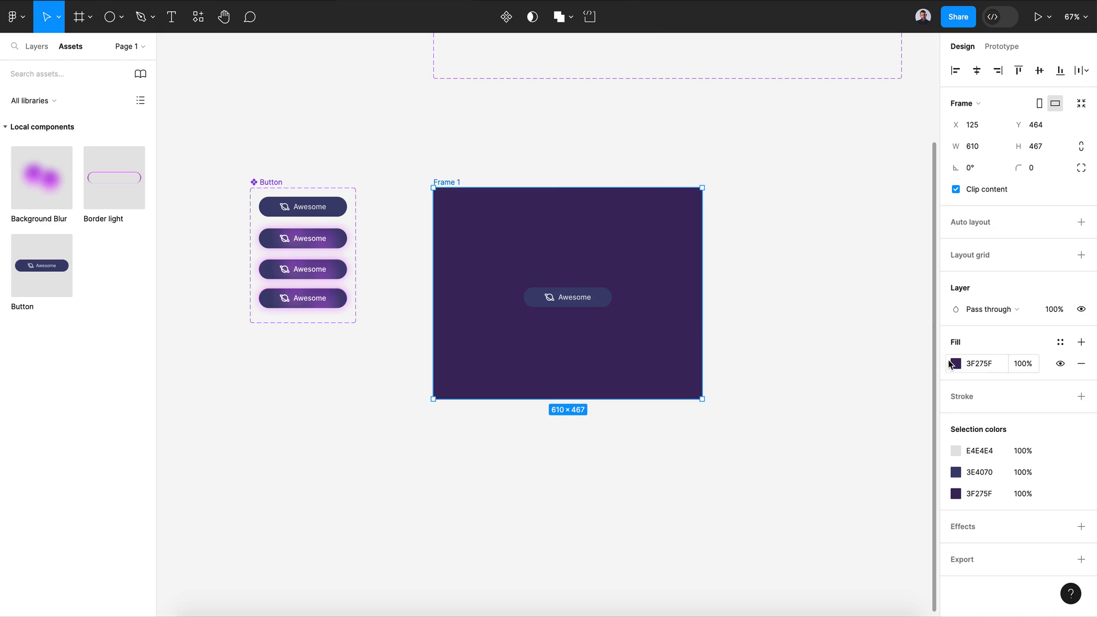
pyautogui.click(956, 364)
pyautogui.moveTo(875, 375); pyautogui.dragTo(850, 397)
# Add a 1D1D1D inside stroke of weight 1 to Button Variant2 and test the button in the presentation.
pyautogui.scroll(3, 289, 283)
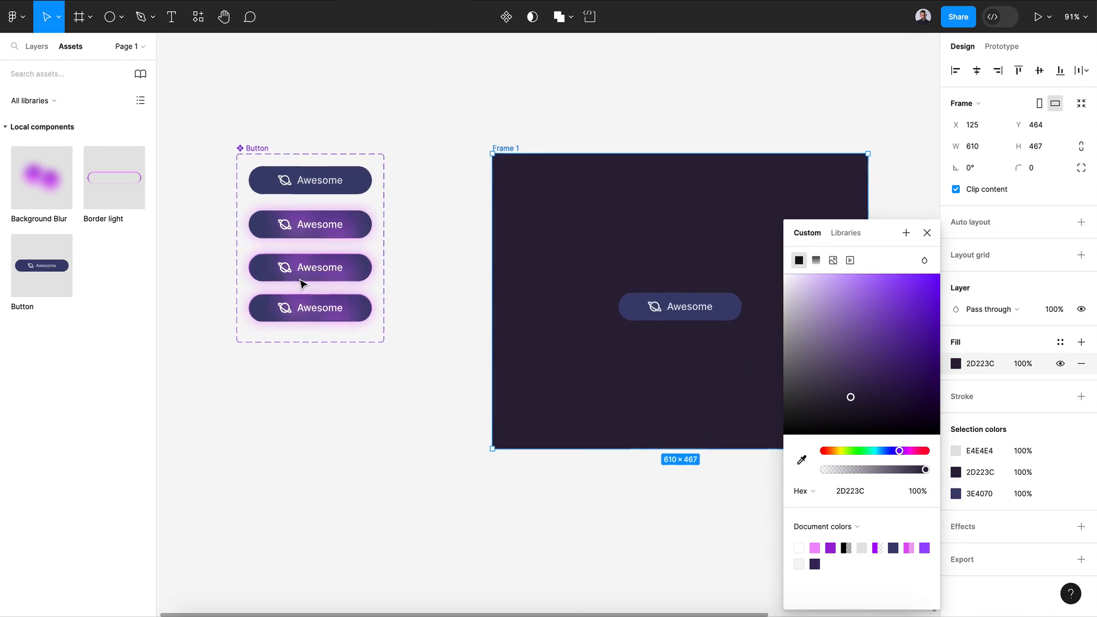
pyautogui.scroll(2, 300, 281)
pyautogui.doubleClick(303, 220)
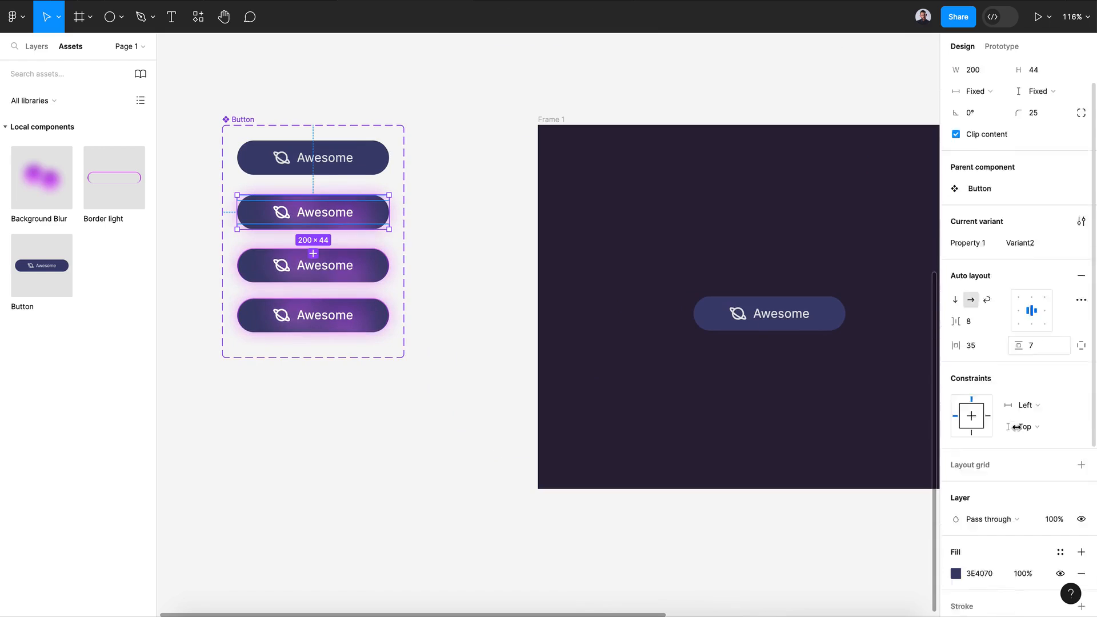
pyautogui.scroll(-4, 1028, 424)
pyautogui.click(1081, 409)
pyautogui.click(956, 431)
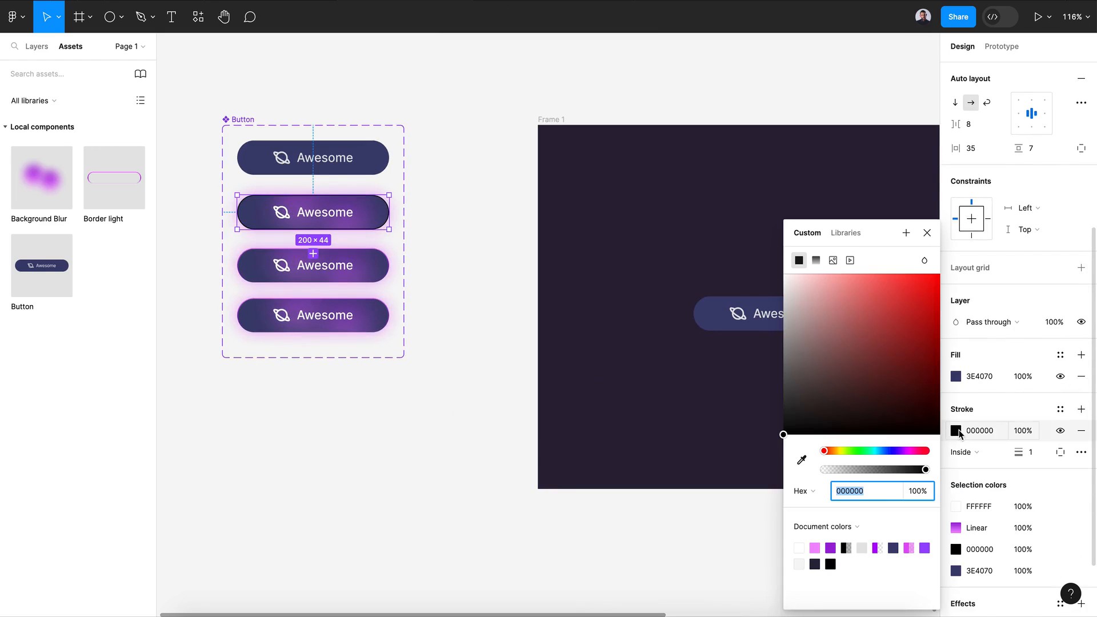
pyautogui.moveTo(784, 432); pyautogui.dragTo(783, 416)
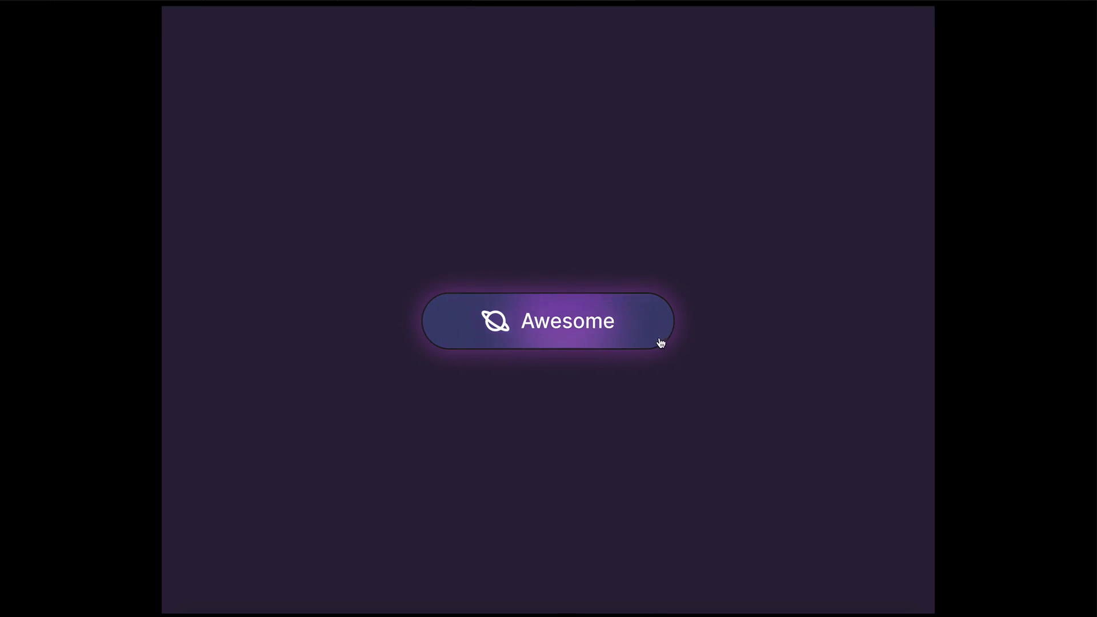
pyautogui.click(519, 329)
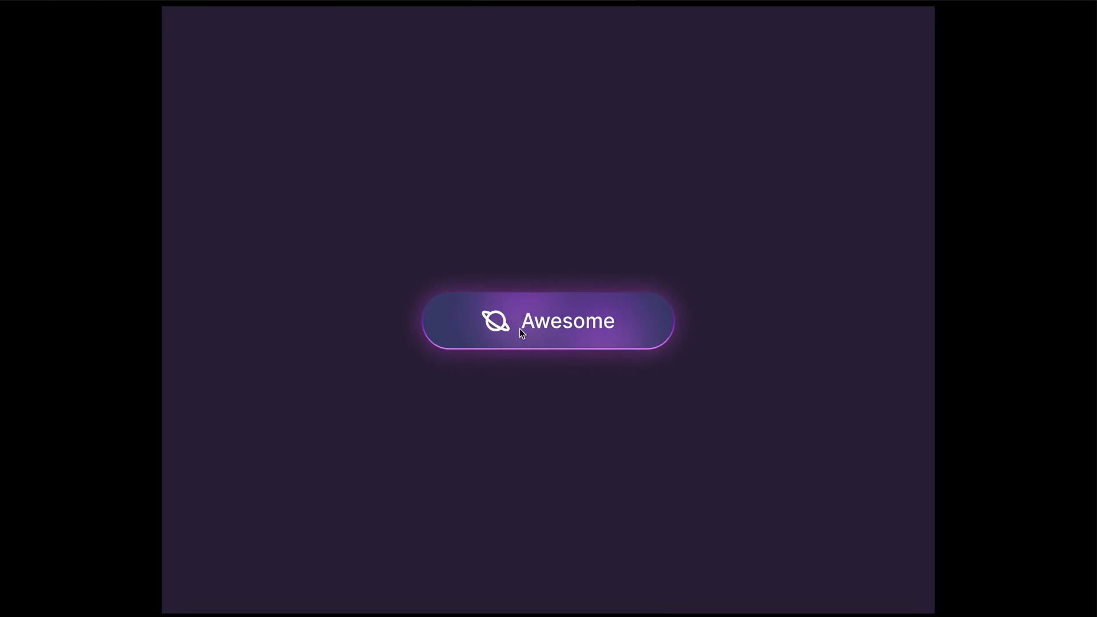
pyautogui.click(519, 328)
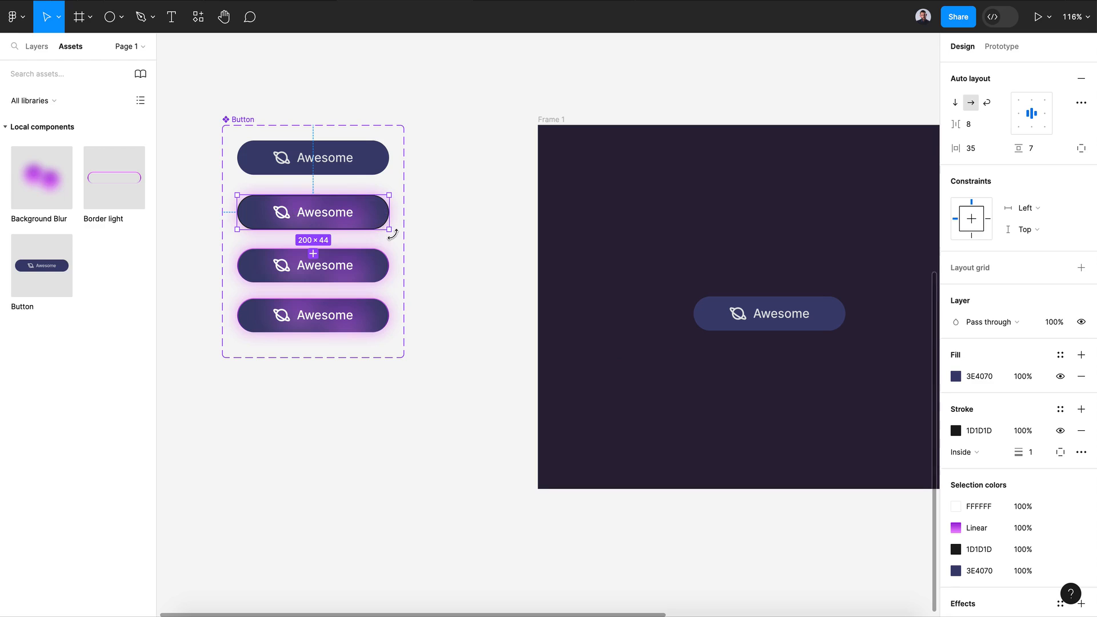
# Widen the Button component set and make it taller.
pyautogui.click(245, 119)
pyautogui.moveTo(405, 294); pyautogui.dragTo(439, 299)
pyautogui.moveTo(393, 358); pyautogui.dragTo(388, 399)
pyautogui.click(379, 449)
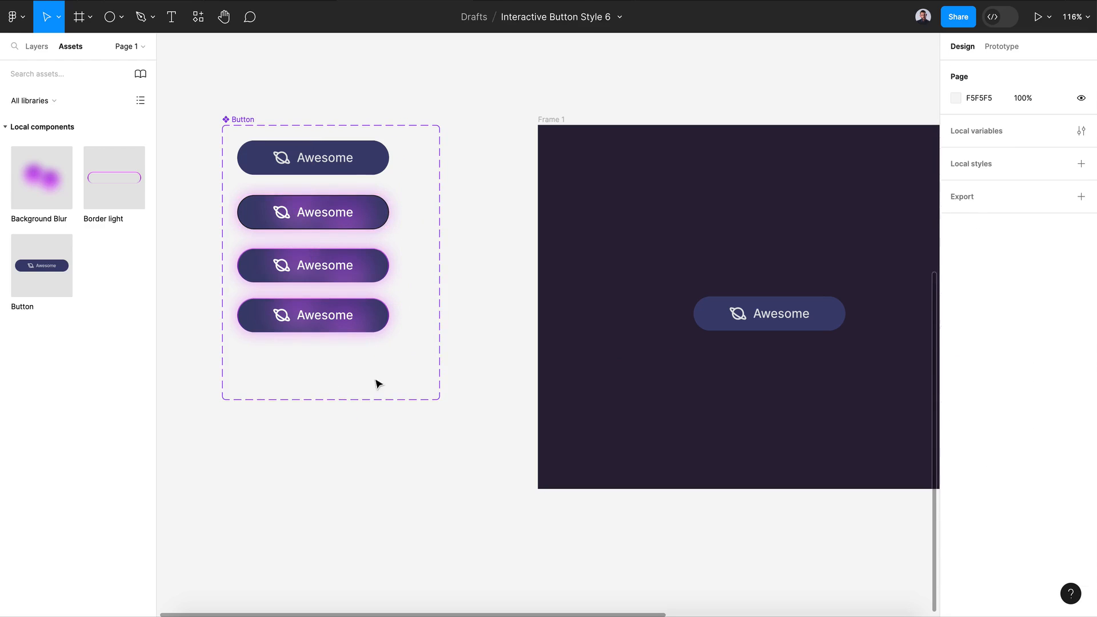
# Move the four Button variants toward the middle of the component set and space them further apart vertically.
pyautogui.click(366, 314)
pyautogui.moveTo(356, 315); pyautogui.dragTo(374, 346)
pyautogui.moveTo(345, 273); pyautogui.dragTo(346, 274)
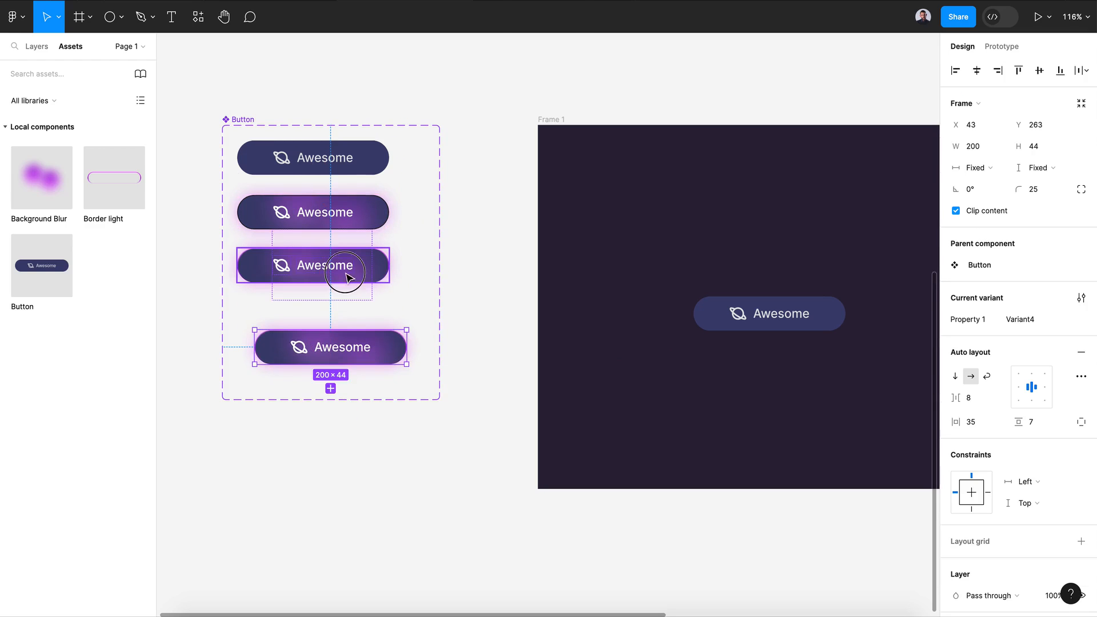
pyautogui.moveTo(345, 275); pyautogui.dragTo(362, 297)
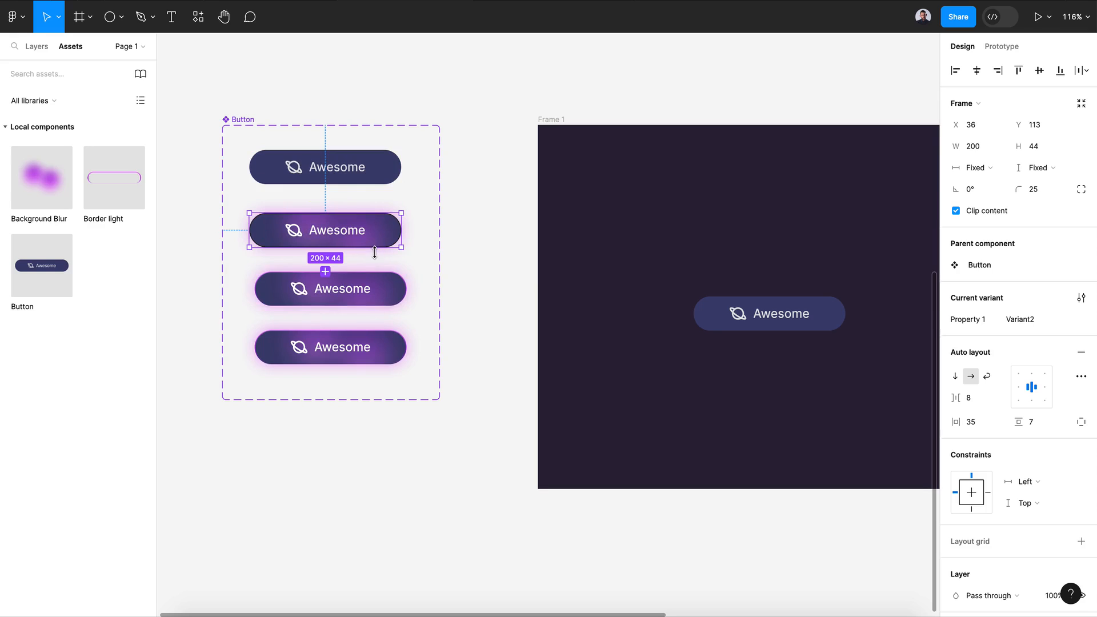
# Scale the second and third Button variants up together to about 1.06x using the Scale tool.
pyautogui.press('k')
pyautogui.keyDown('shift'); pyautogui.click(388, 288); pyautogui.keyUp('shift')
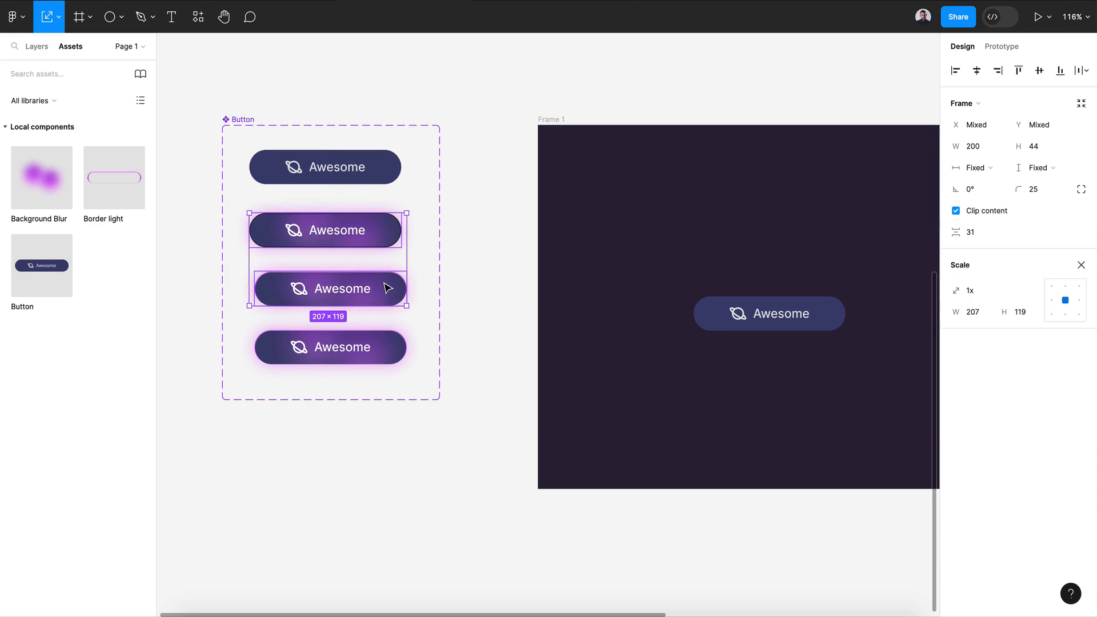
pyautogui.moveTo(366, 305); pyautogui.dragTo(369, 314)
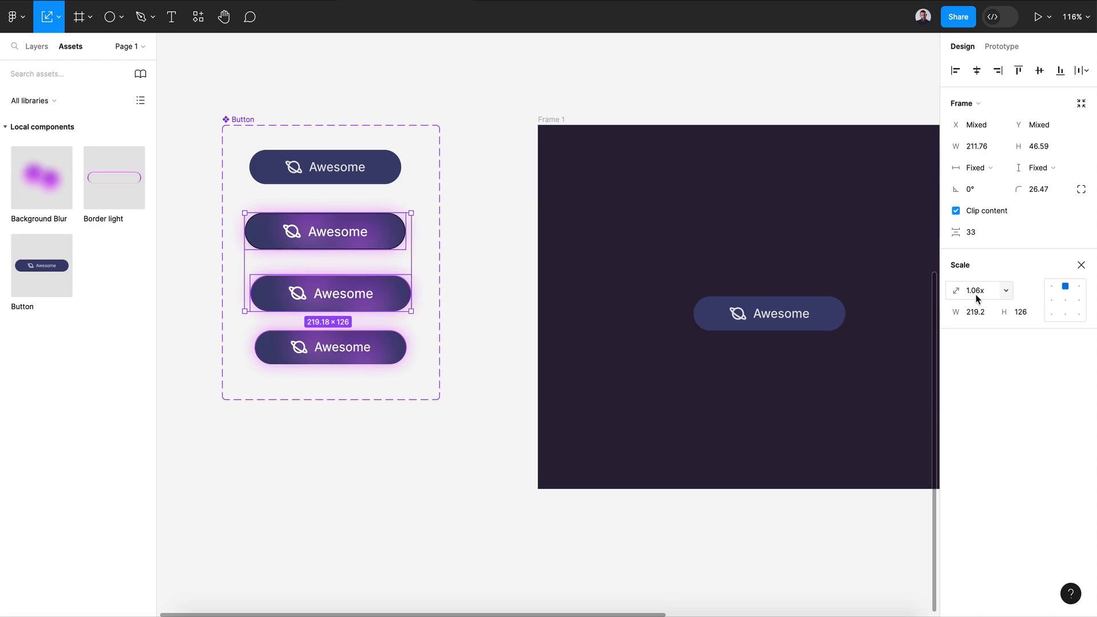
# Reposition the enlarged second and third variants with even vertical gaps and shift the fourth variant into line with the default one.
pyautogui.click(418, 383)
pyautogui.moveTo(342, 241); pyautogui.dragTo(350, 309)
pyautogui.click(350, 354)
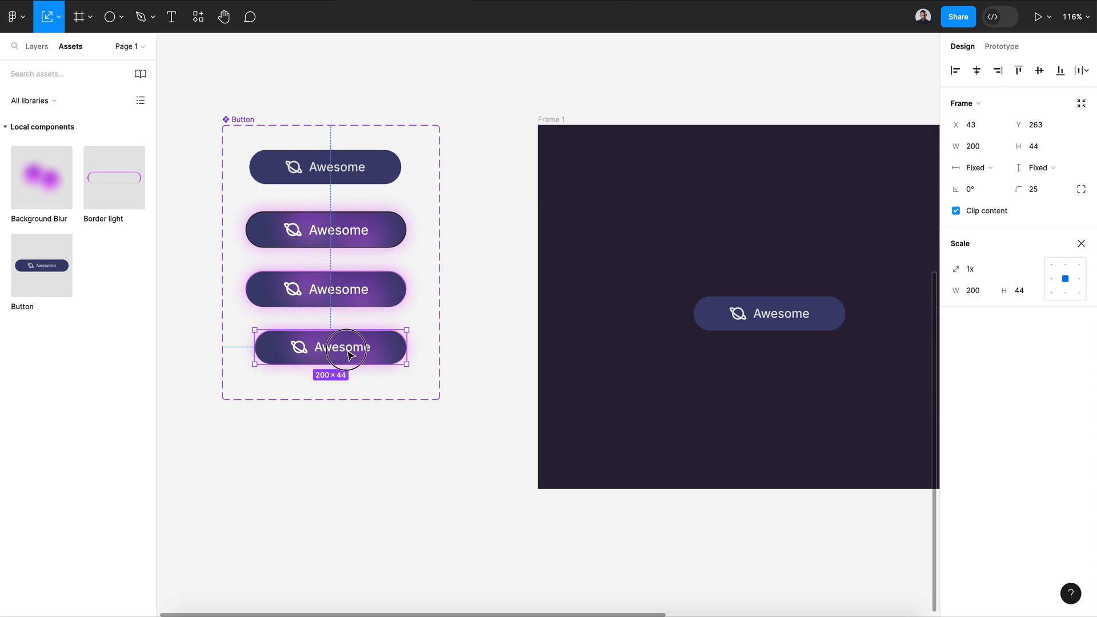
pyautogui.moveTo(349, 354); pyautogui.dragTo(345, 354)
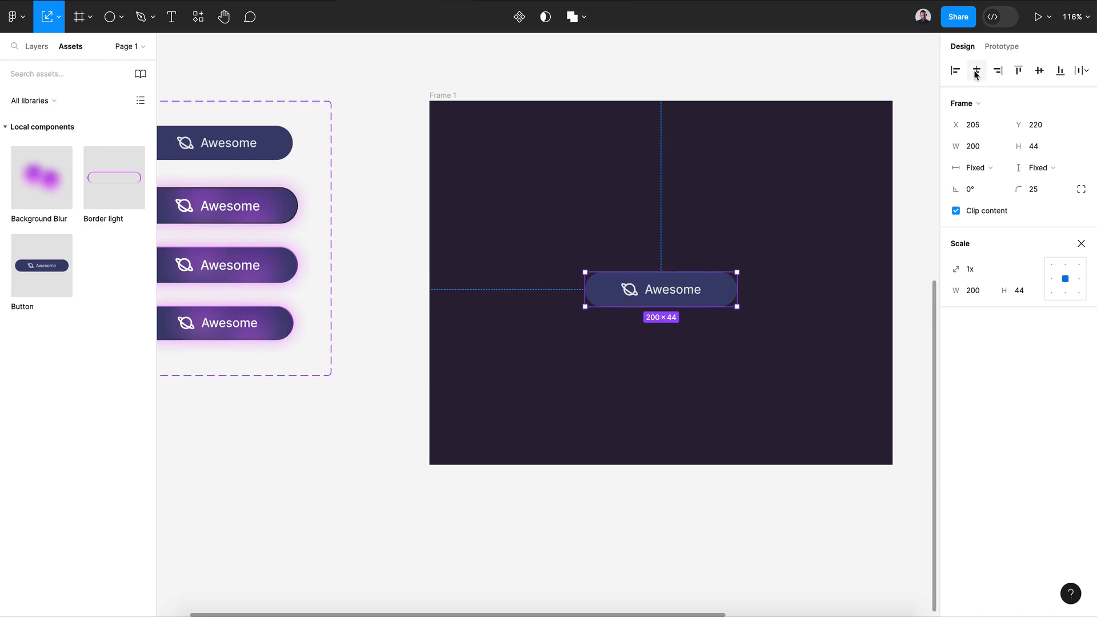
# Center the button instance in Frame 1 and test its hover and click interactions in the presentation.
pyautogui.click(955, 71)
pyautogui.click(1001, 46)
pyautogui.click(962, 47)
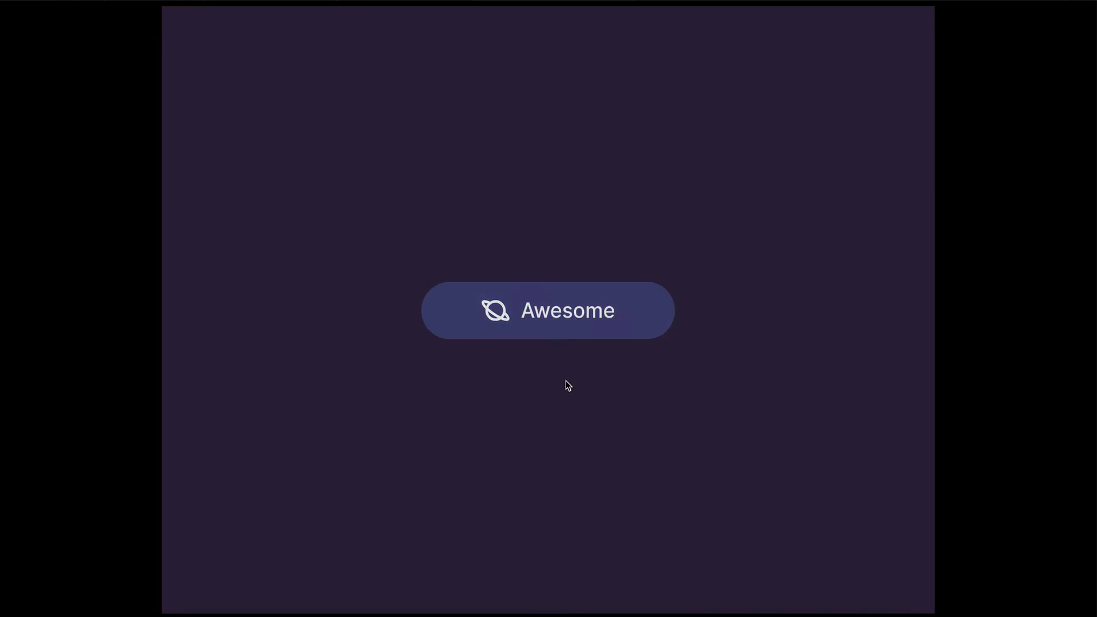
pyautogui.click(570, 335)
pyautogui.click(619, 320)
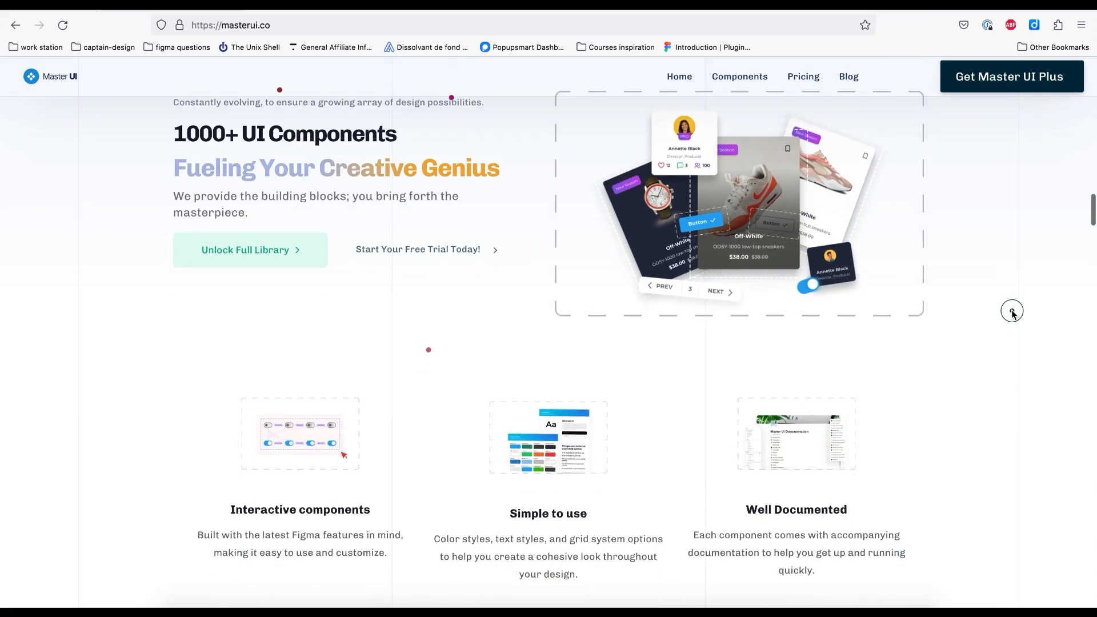
# Browse the component catalogue on masterui.co in the browser, from the features overview down to the cards and navigation bars.
pyautogui.scroll(-5, 1012, 312)
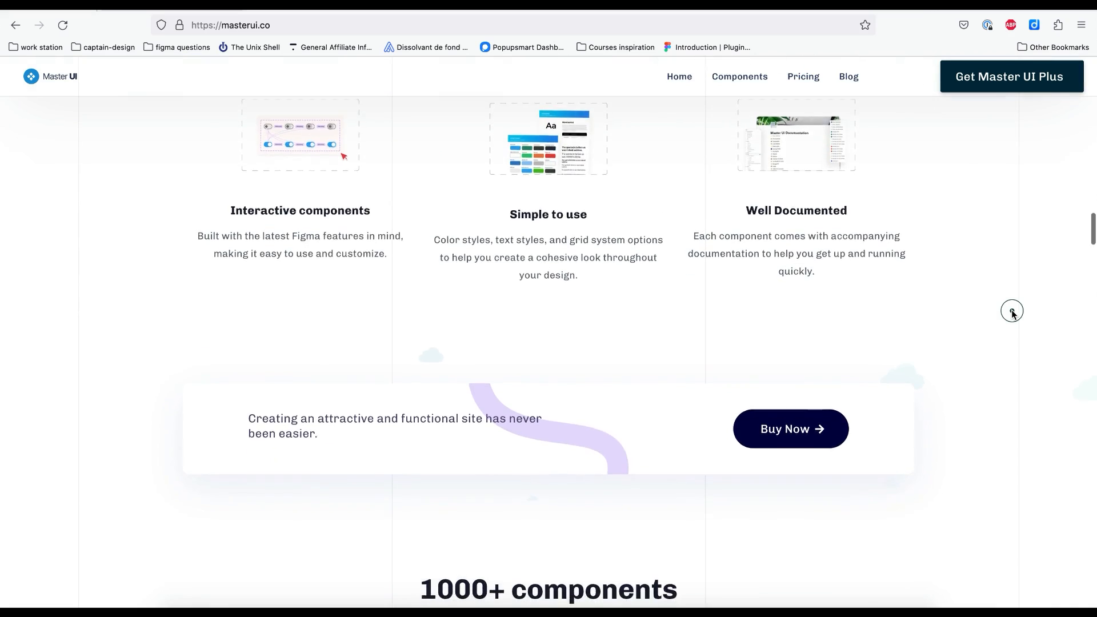
pyautogui.scroll(-6, 1012, 312)
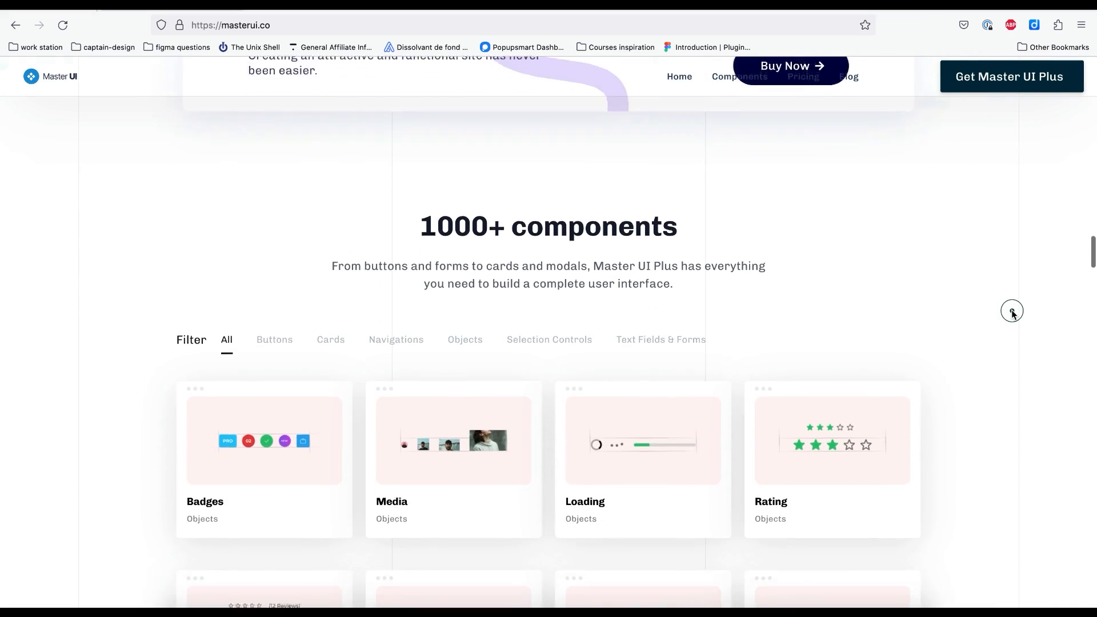
pyautogui.scroll(-2, 1011, 312)
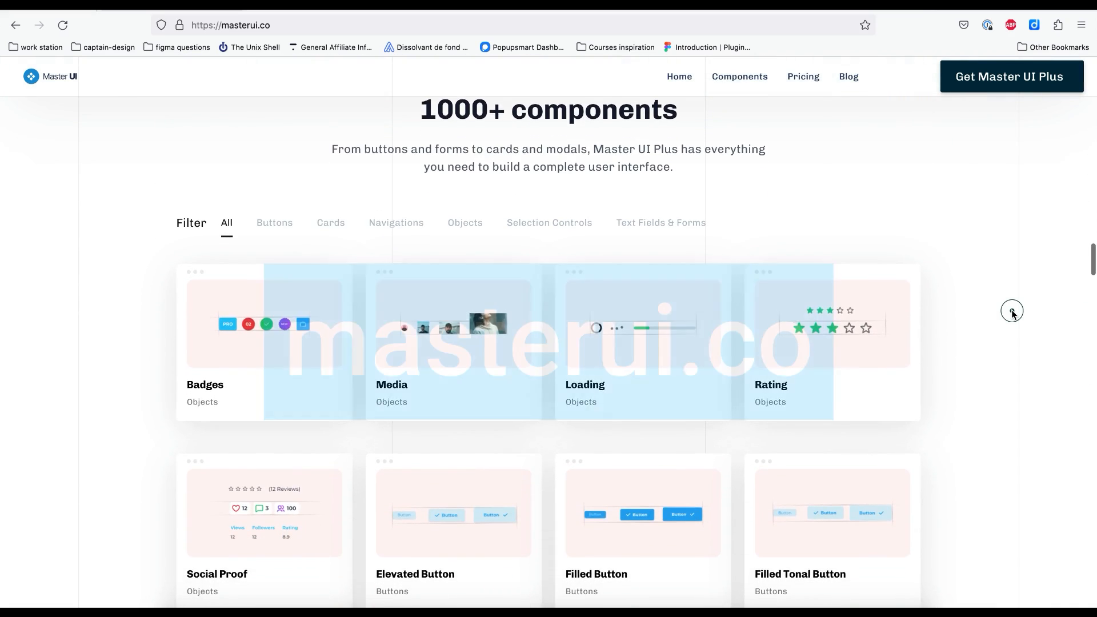
pyautogui.scroll(-2, 1011, 313)
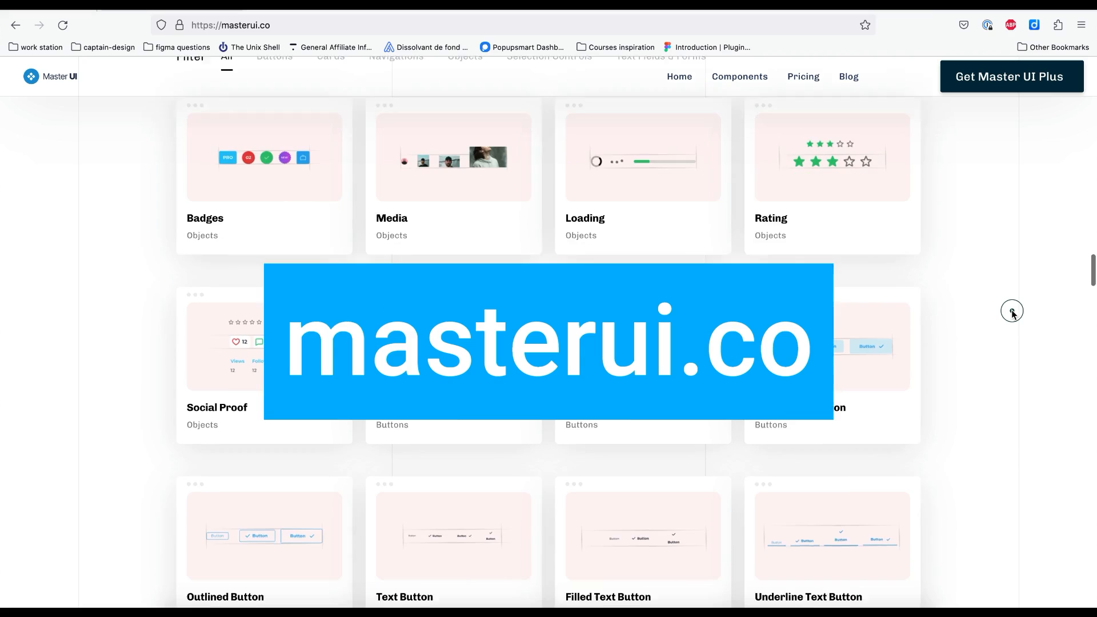
pyautogui.scroll(-6, 1012, 312)
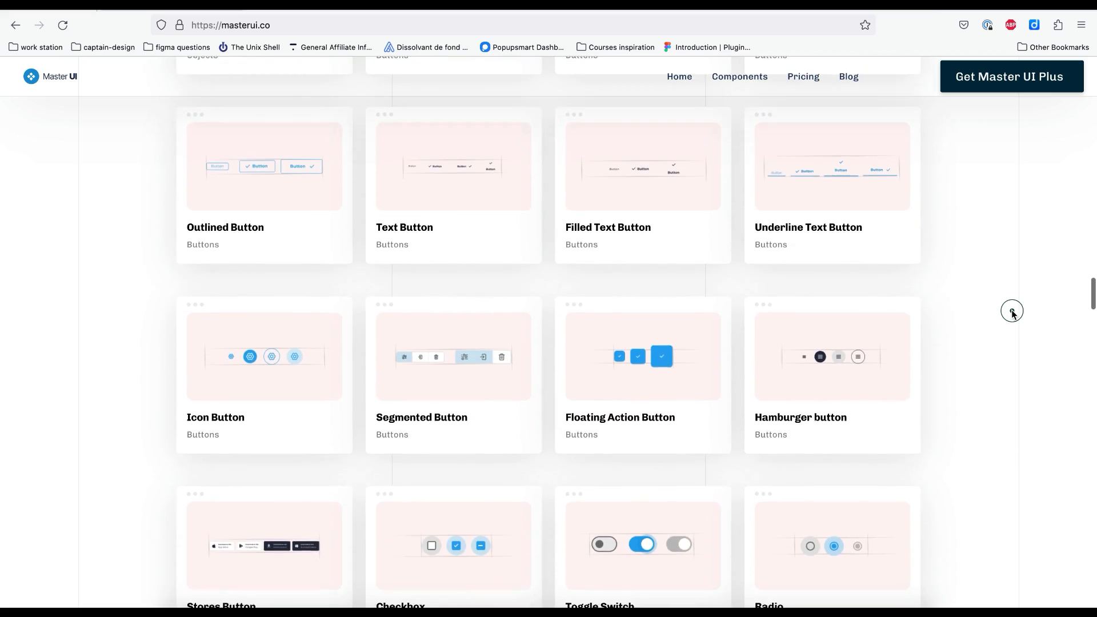
pyautogui.scroll(-4, 1011, 313)
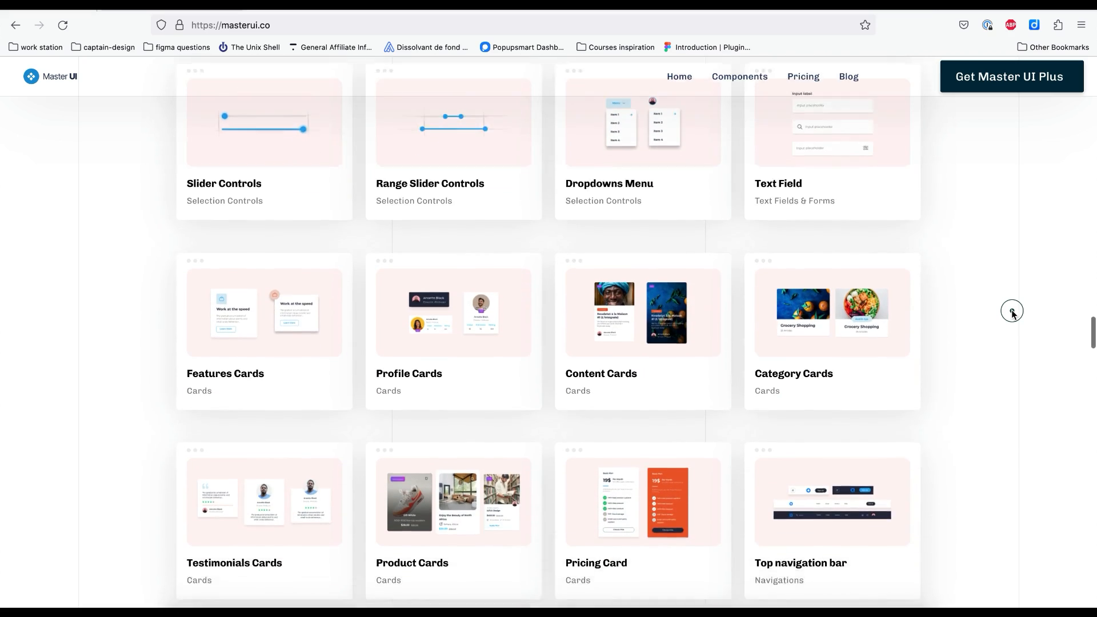